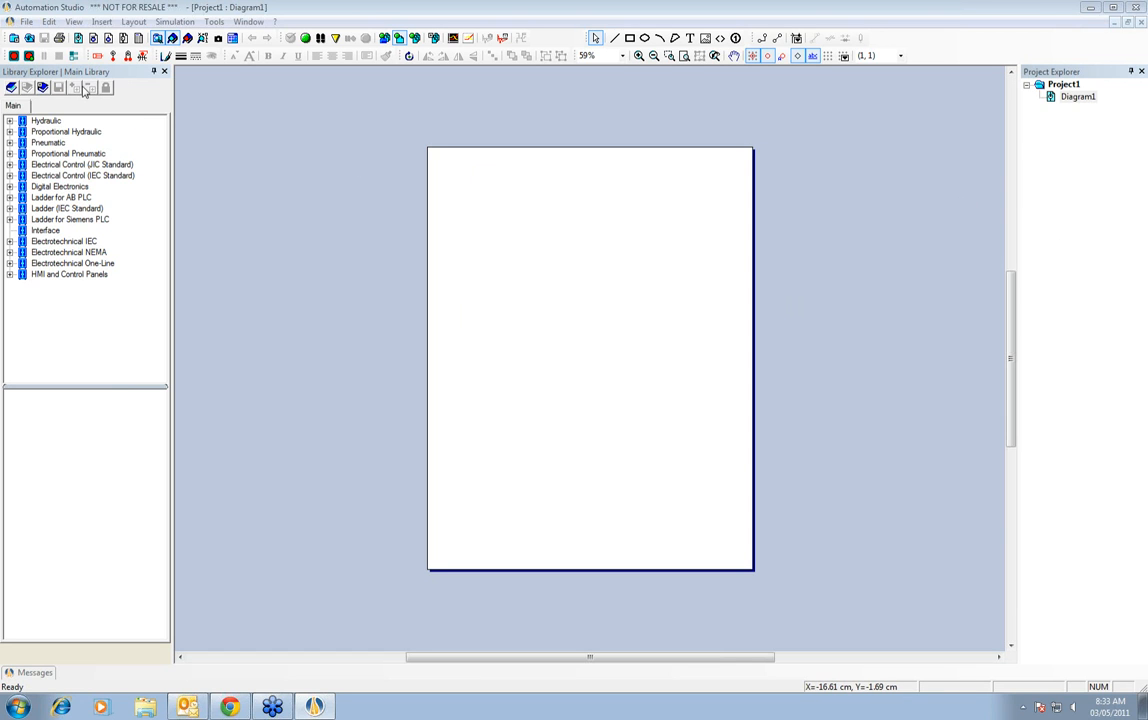
- Browse the Hydraulic and Proportional Hydraulic component categories, then display the Hydraulic components in the Library Explorer
{"action": "left_click", "coordinate": [45, 121]}
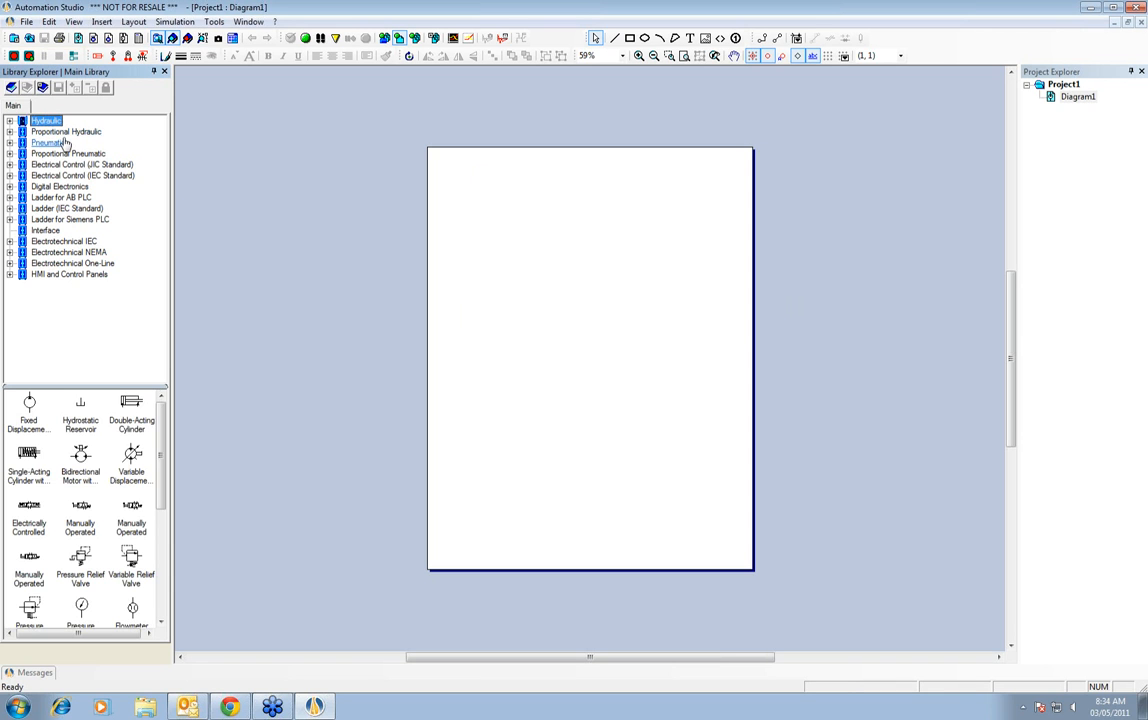
{"action": "left_click", "coordinate": [62, 133]}
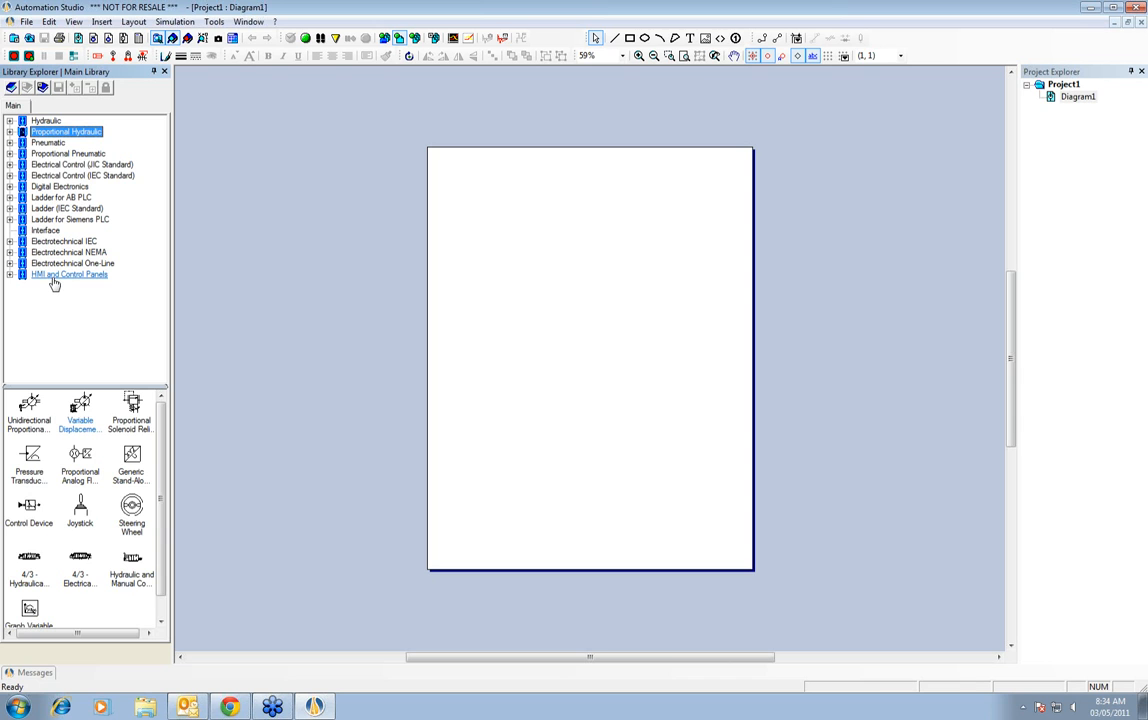
{"action": "left_click", "coordinate": [44, 122]}
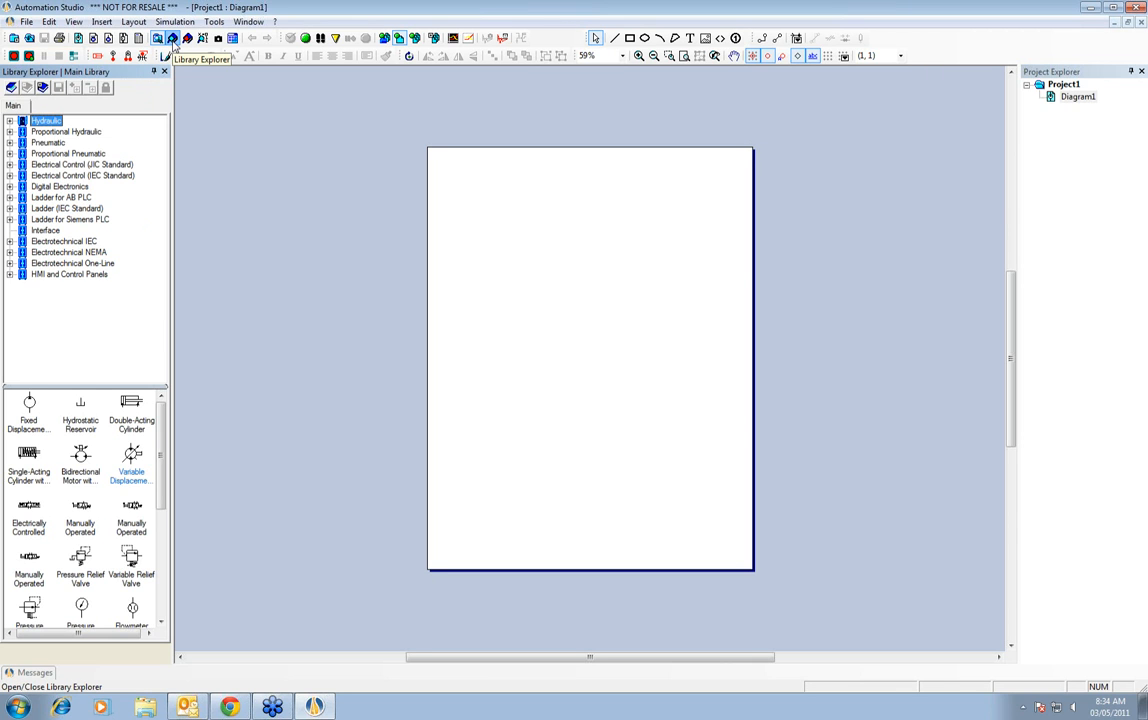
{"action": "left_click", "coordinate": [172, 38]}
{"action": "left_click", "coordinate": [171, 39]}
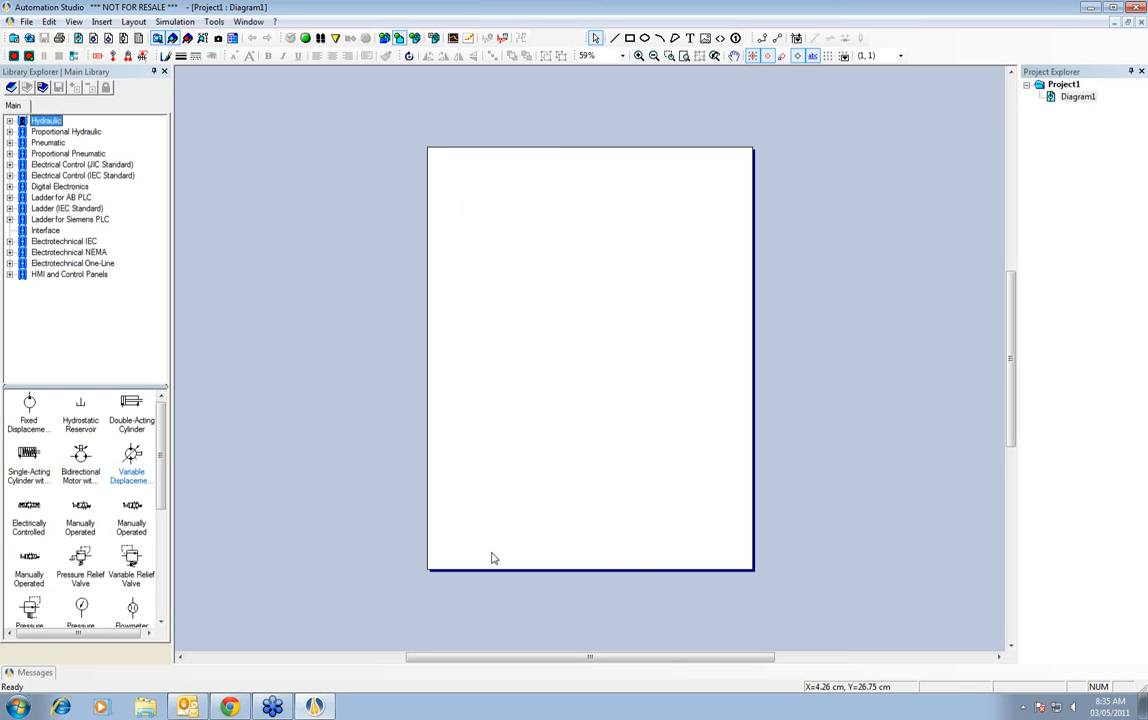
- Review the diagram's size, margins, orientation and ruler units in its document properties
{"action": "right_click", "coordinate": [589, 285]}
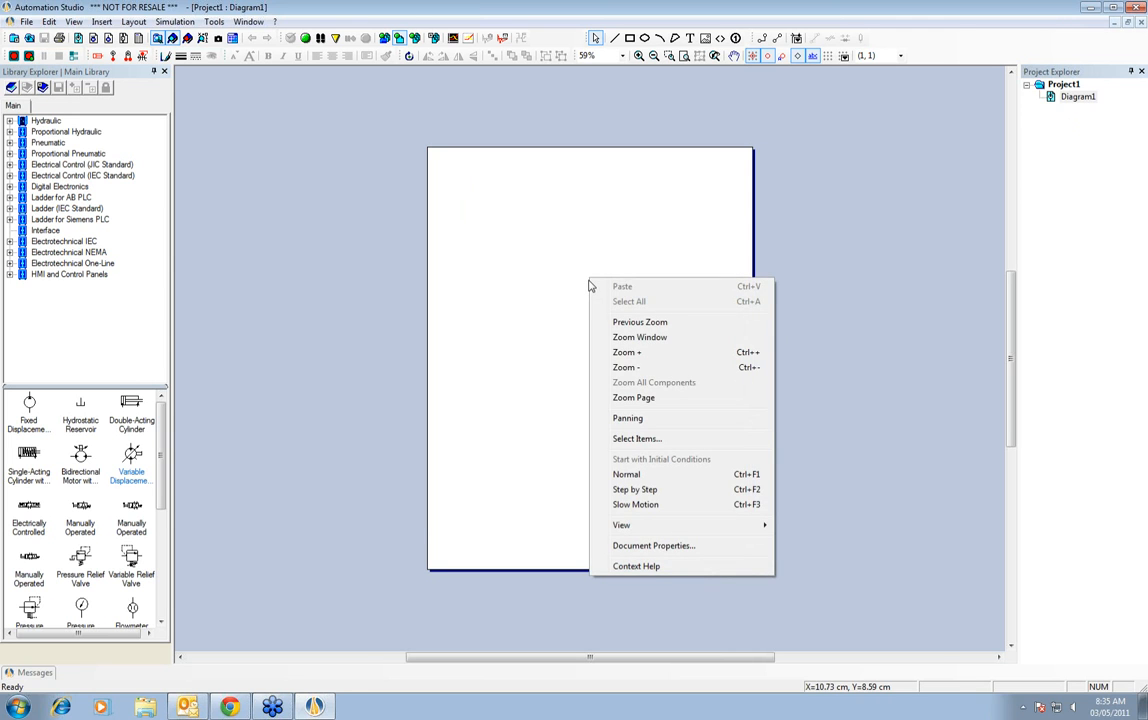
{"action": "left_click", "coordinate": [653, 545]}
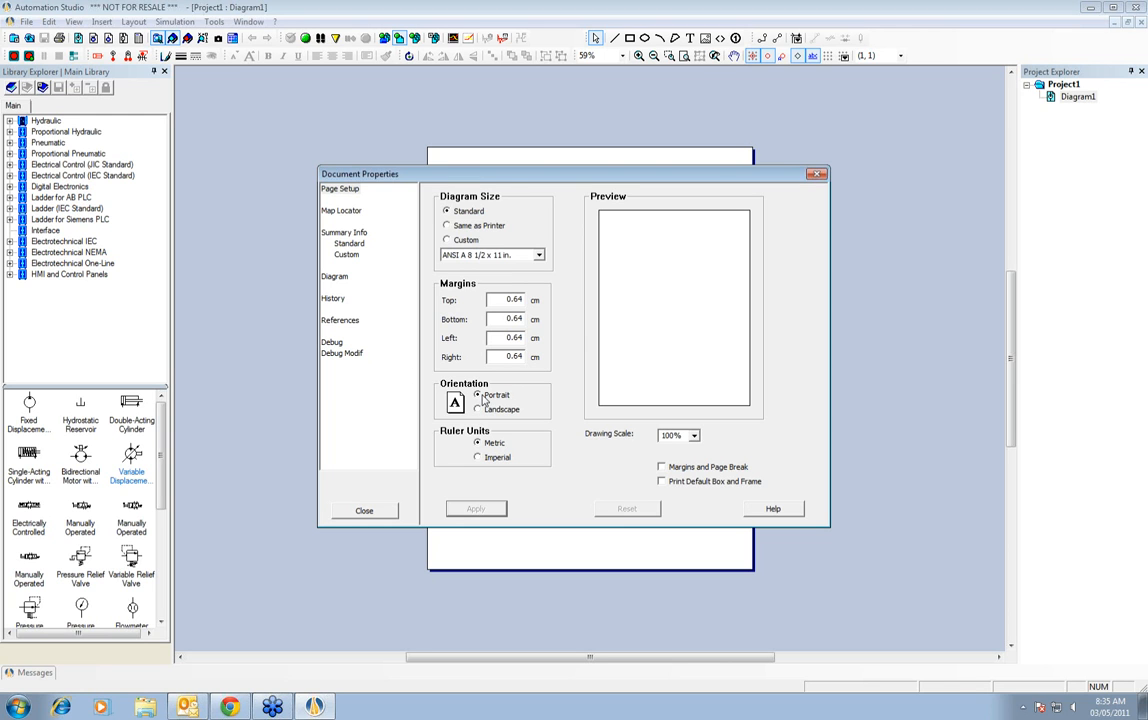
{"action": "left_click", "coordinate": [378, 512]}
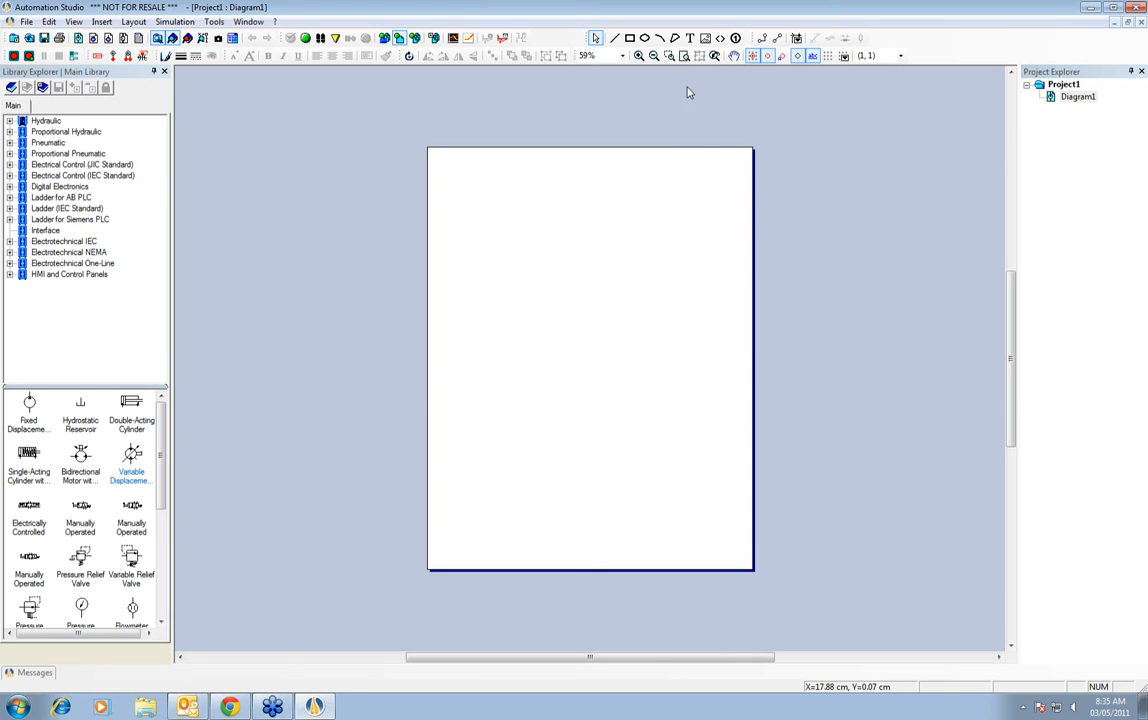
{"action": "left_click", "coordinate": [684, 56]}
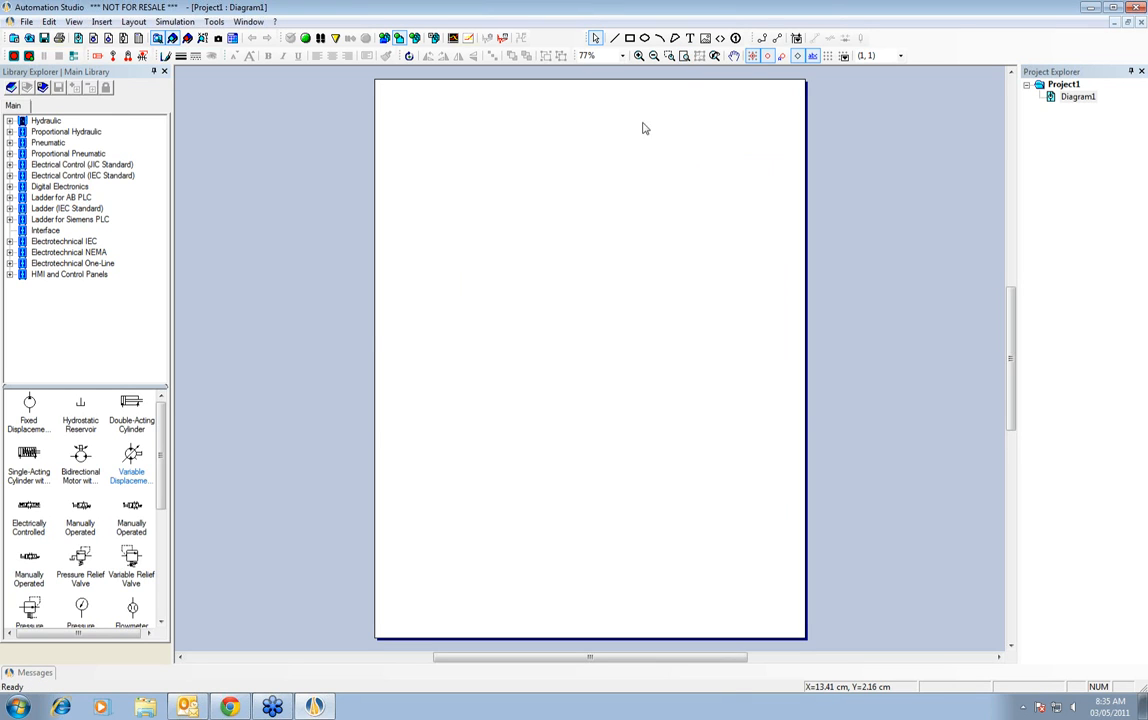
- Try the small and large icon sizes for the library components, then return to medium icons
{"action": "right_click", "coordinate": [56, 419]}
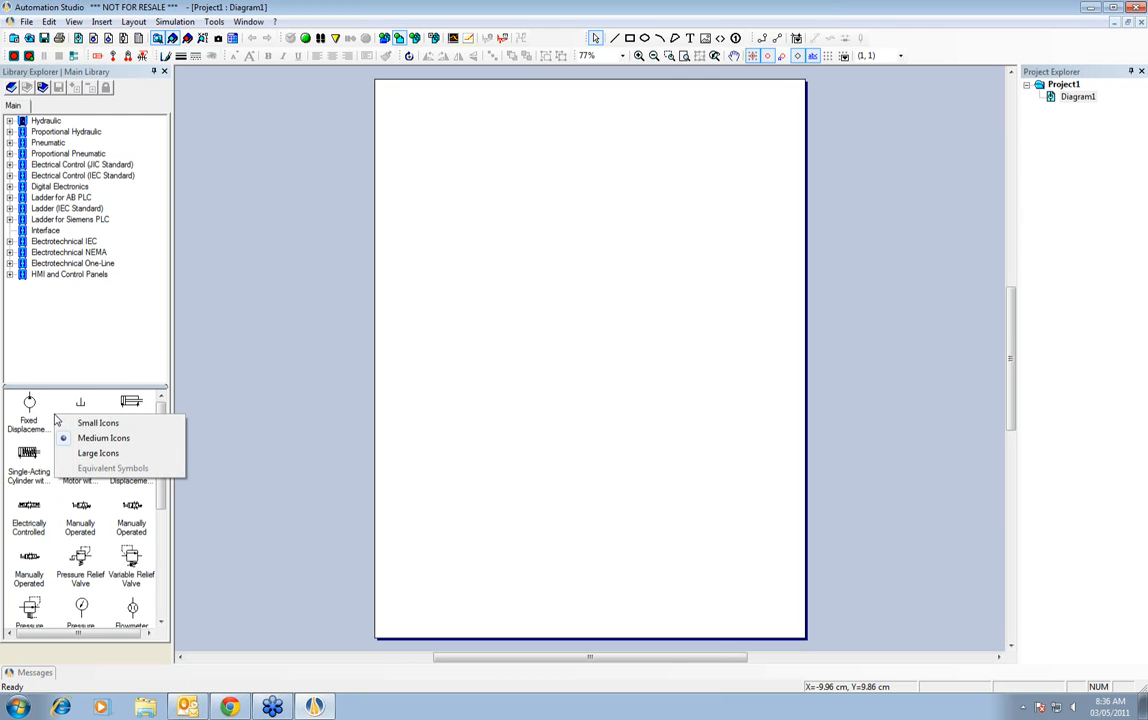
{"action": "left_click", "coordinate": [90, 423]}
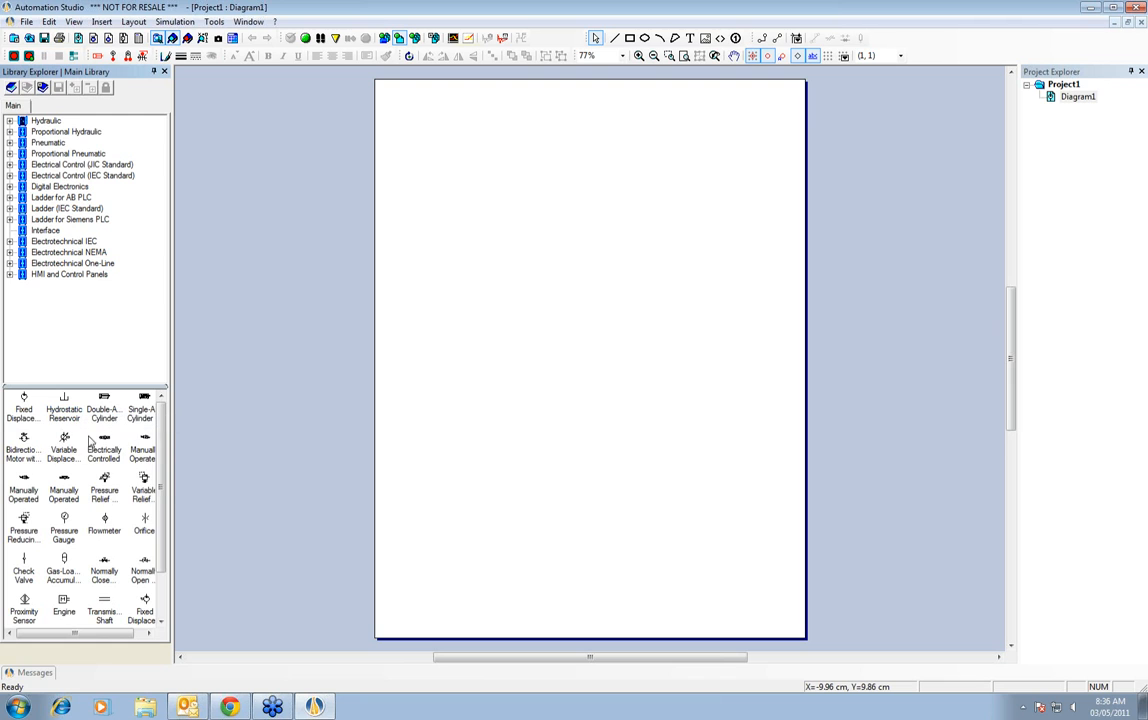
{"action": "right_click", "coordinate": [89, 441]}
{"action": "left_click", "coordinate": [96, 475]}
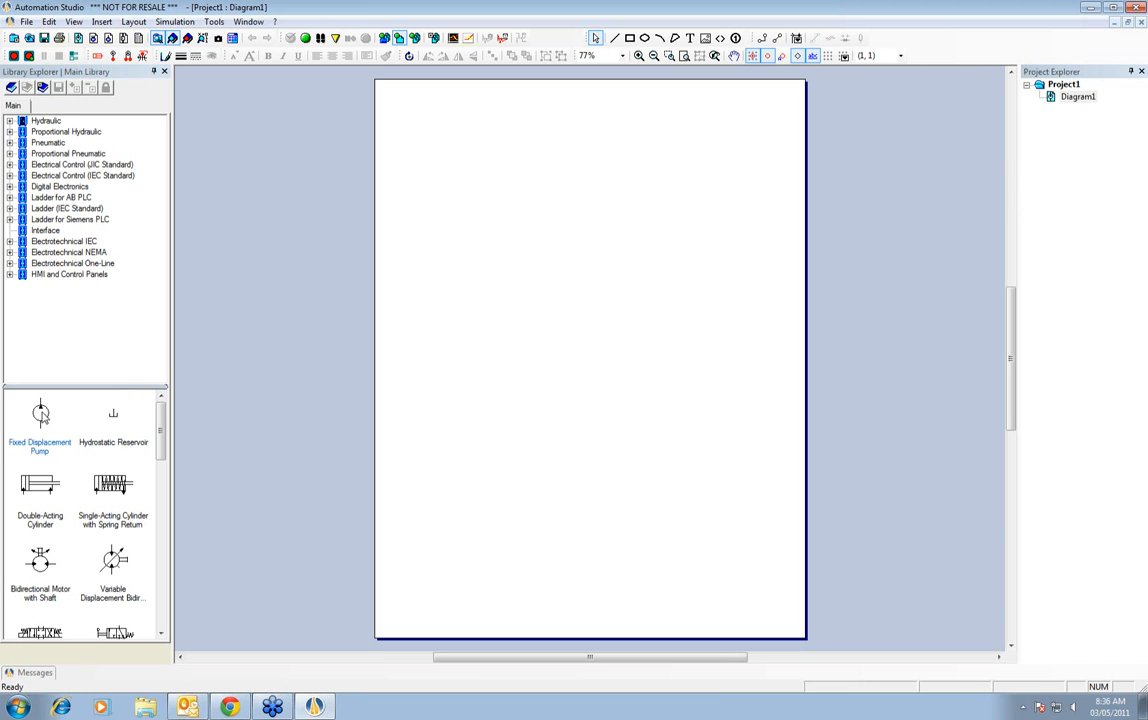
{"action": "mouse_move", "coordinate": [41, 416]}
{"action": "mouse_move", "coordinate": [44, 638]}
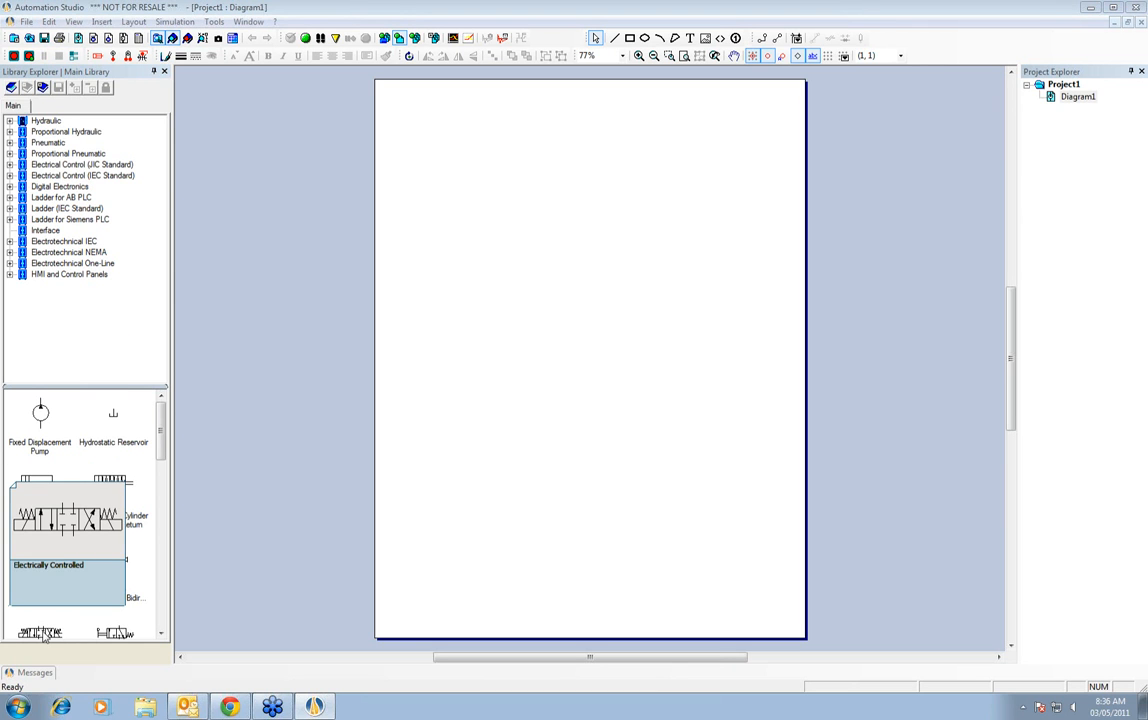
{"action": "right_click", "coordinate": [80, 467]}
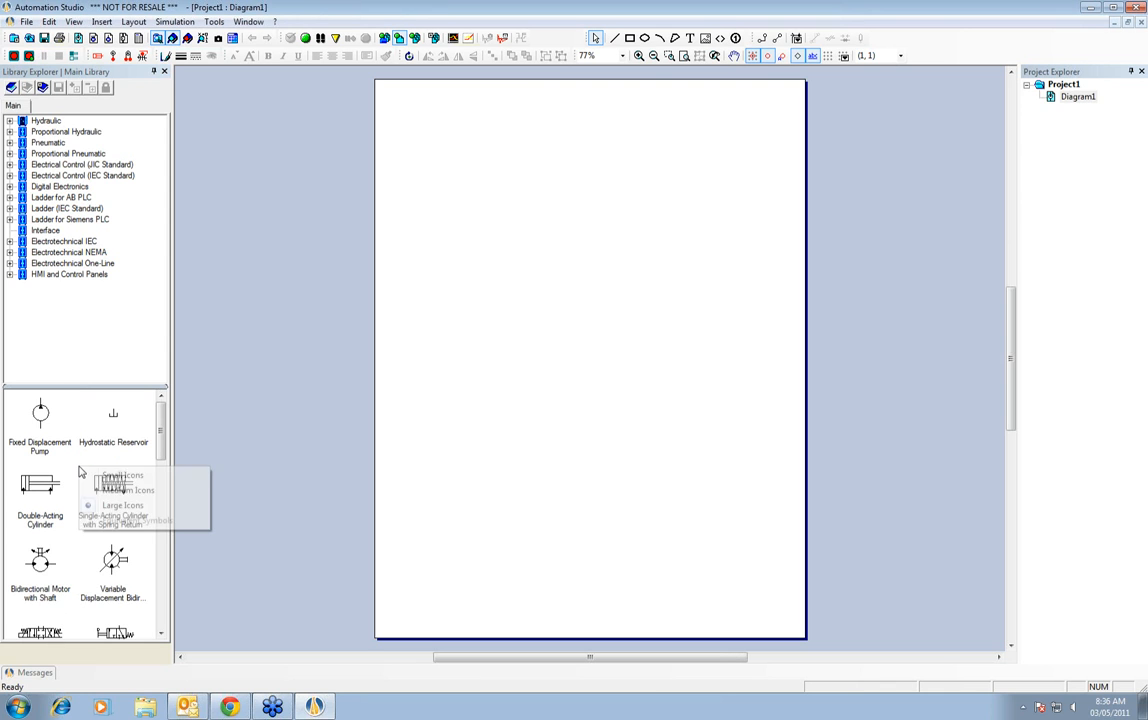
{"action": "left_click", "coordinate": [107, 491]}
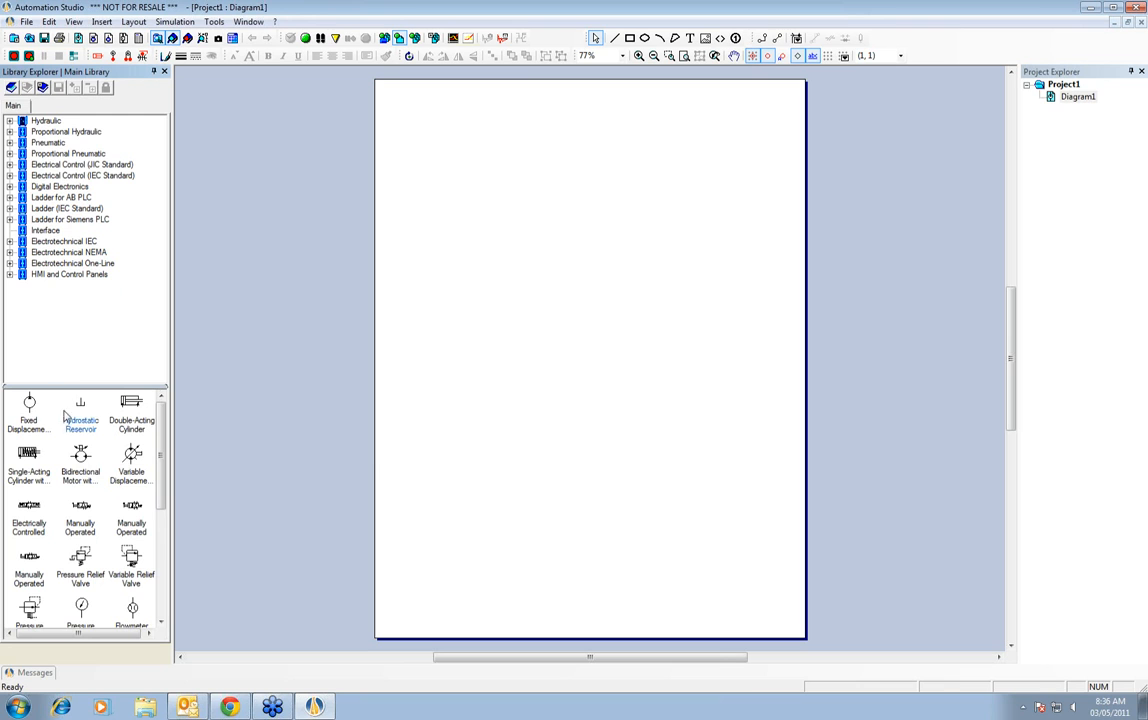
- Place a Fixed Displacement Pump near the middle of the diagram page and display the grid
{"action": "left_click_drag", "start_coordinate": [29, 405], "coordinate": [551, 378]}
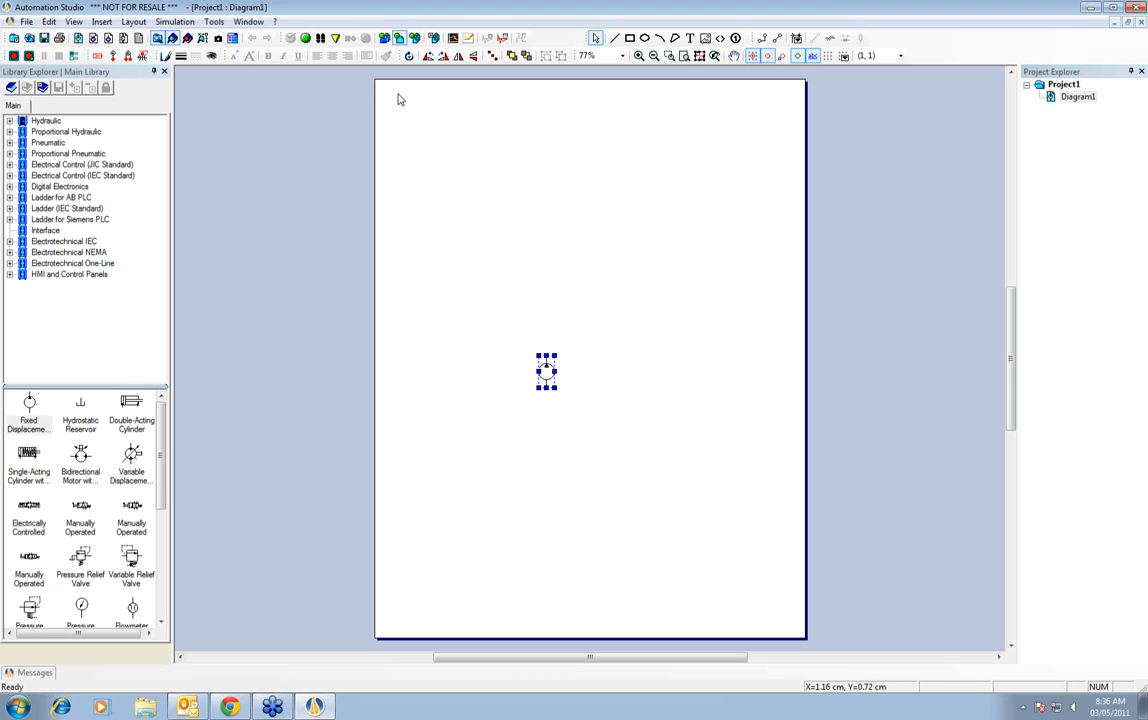
{"action": "left_click", "coordinate": [75, 22]}
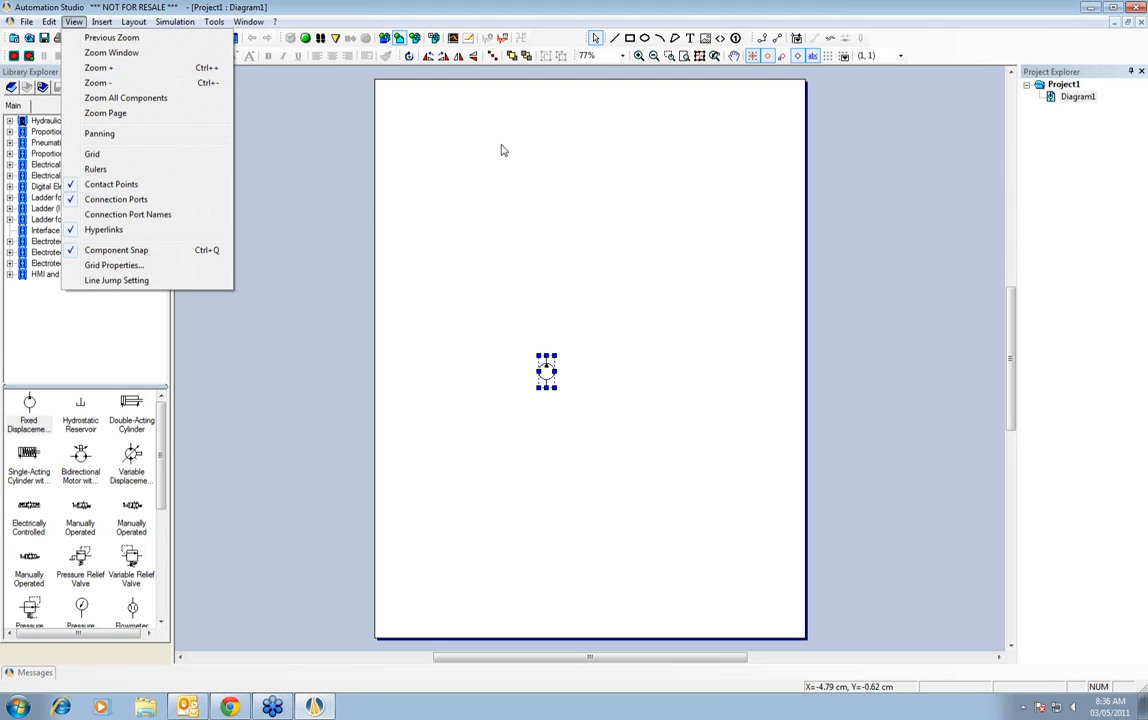
{"action": "left_click", "coordinate": [100, 154]}
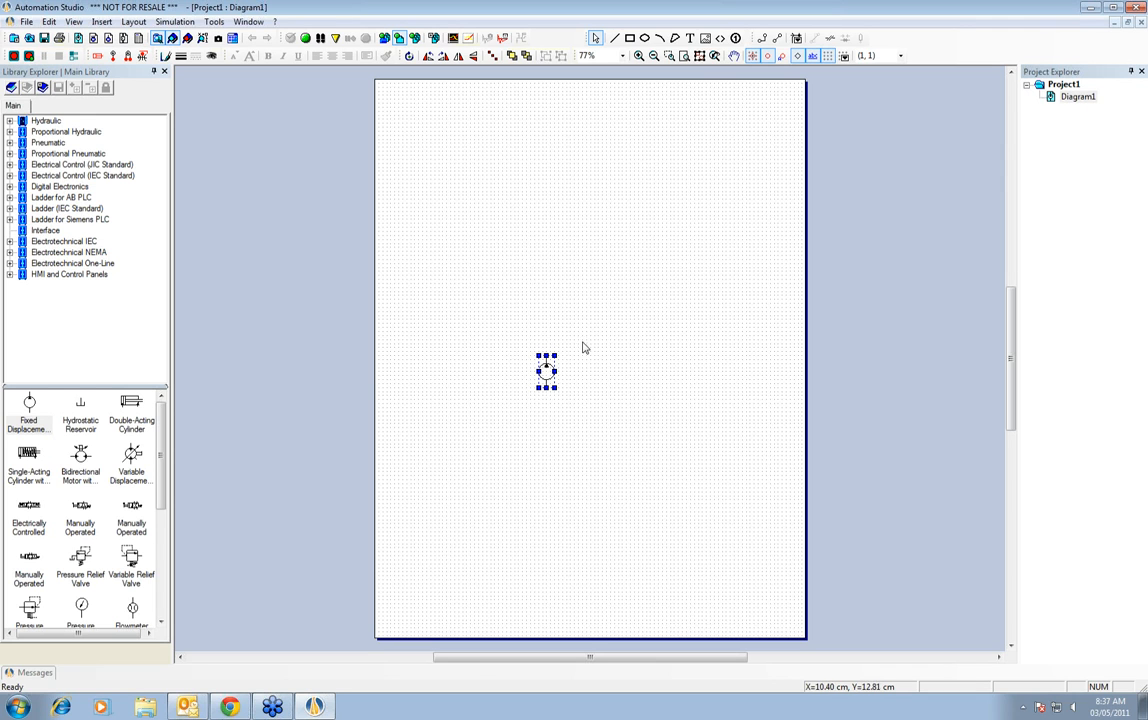
- Set the grid color to black in the grid properties
{"action": "left_click", "coordinate": [669, 55]}
{"action": "left_click_drag", "start_coordinate": [498, 328], "coordinate": [618, 420]}
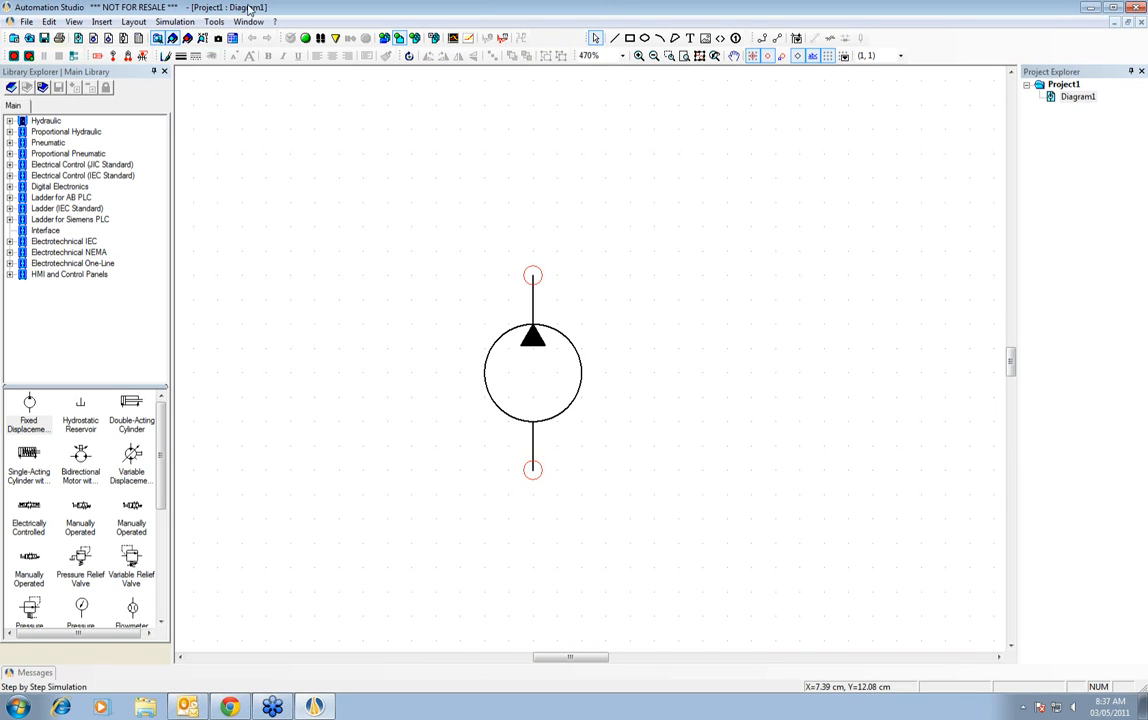
{"action": "left_click", "coordinate": [76, 22]}
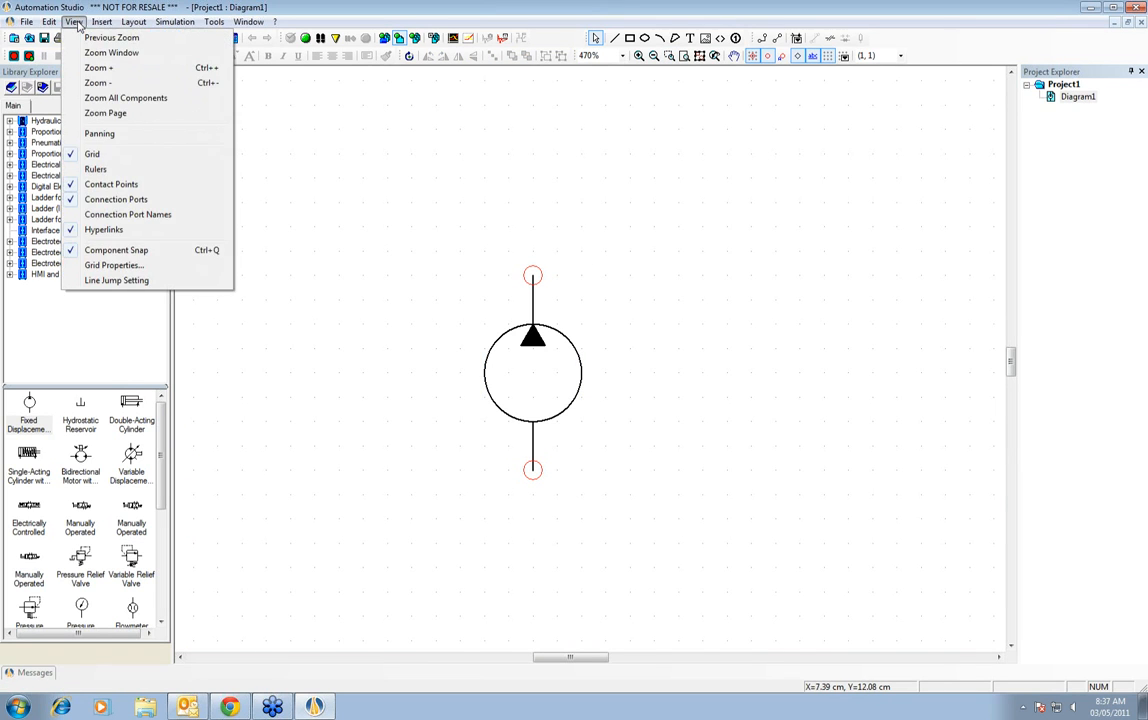
{"action": "left_click", "coordinate": [114, 265]}
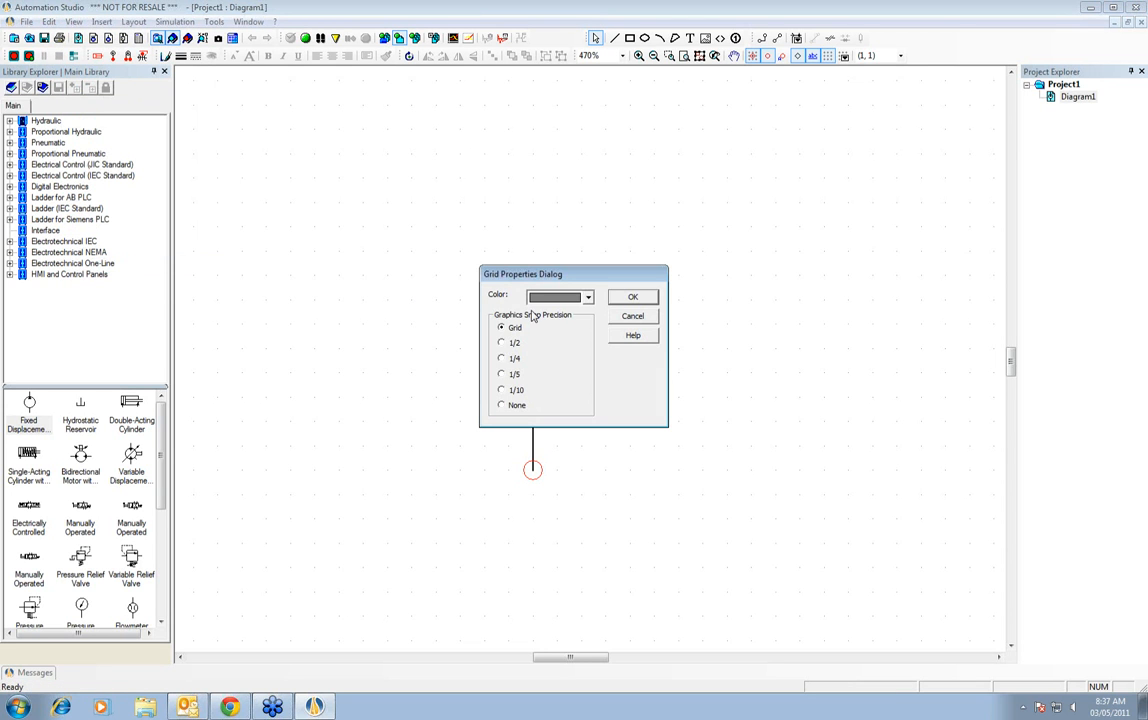
{"action": "left_click", "coordinate": [587, 297]}
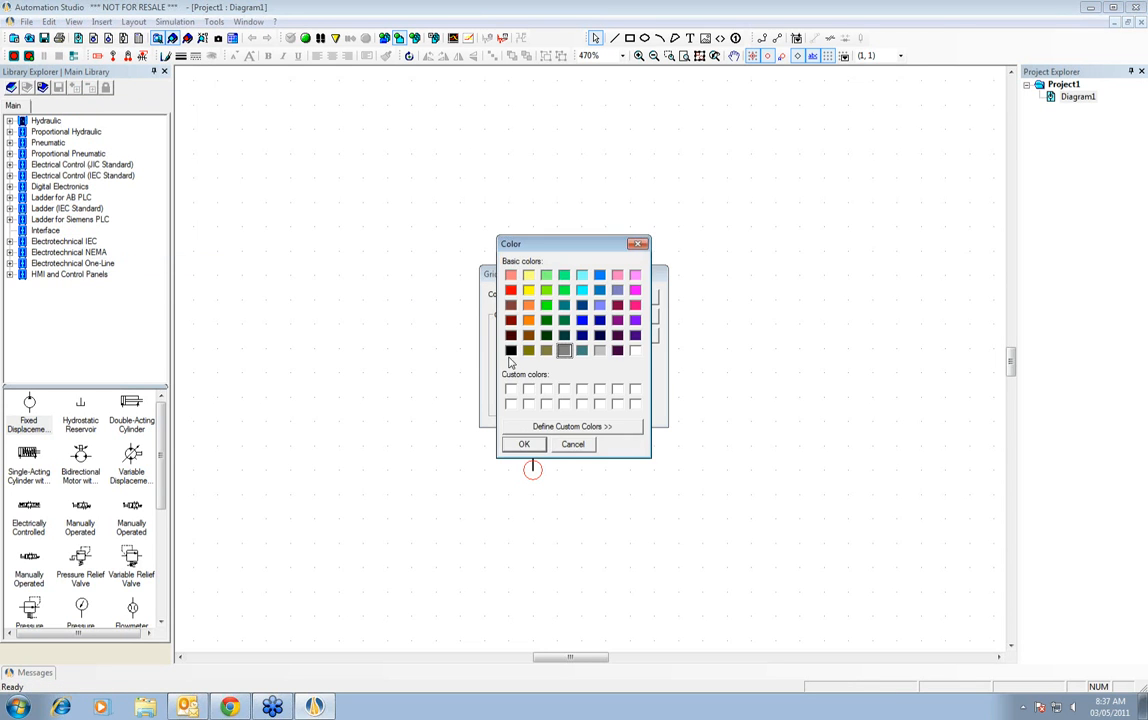
{"action": "left_click", "coordinate": [510, 350]}
{"action": "left_click", "coordinate": [524, 445]}
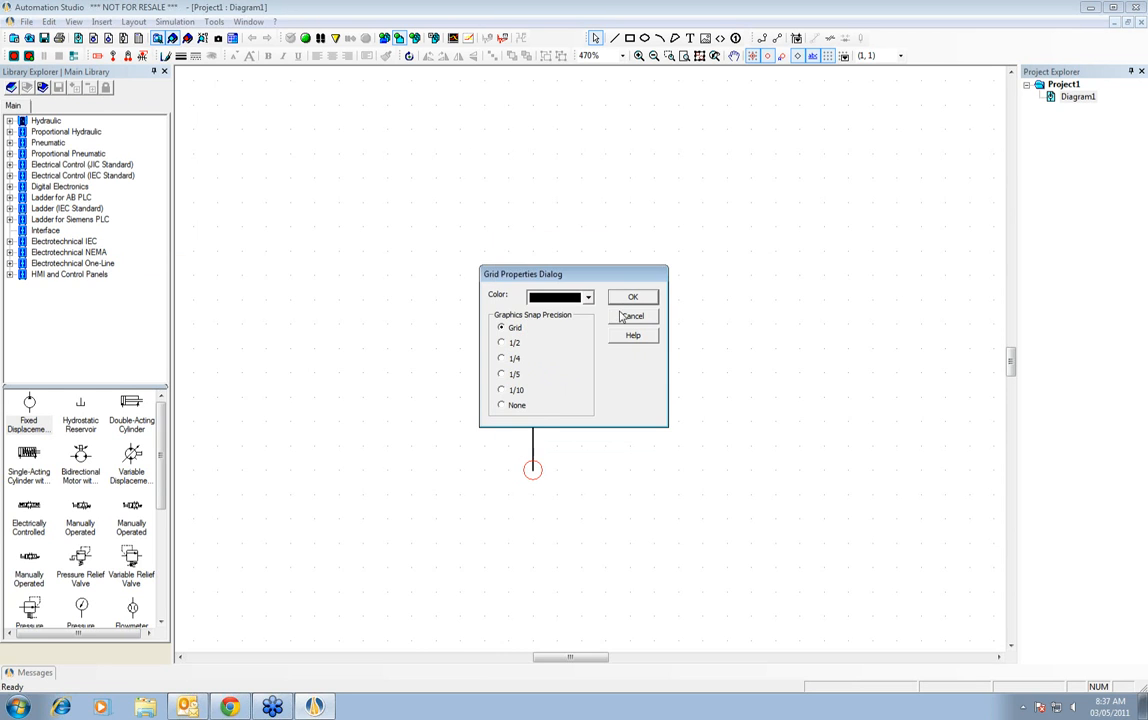
{"action": "left_click", "coordinate": [627, 299]}
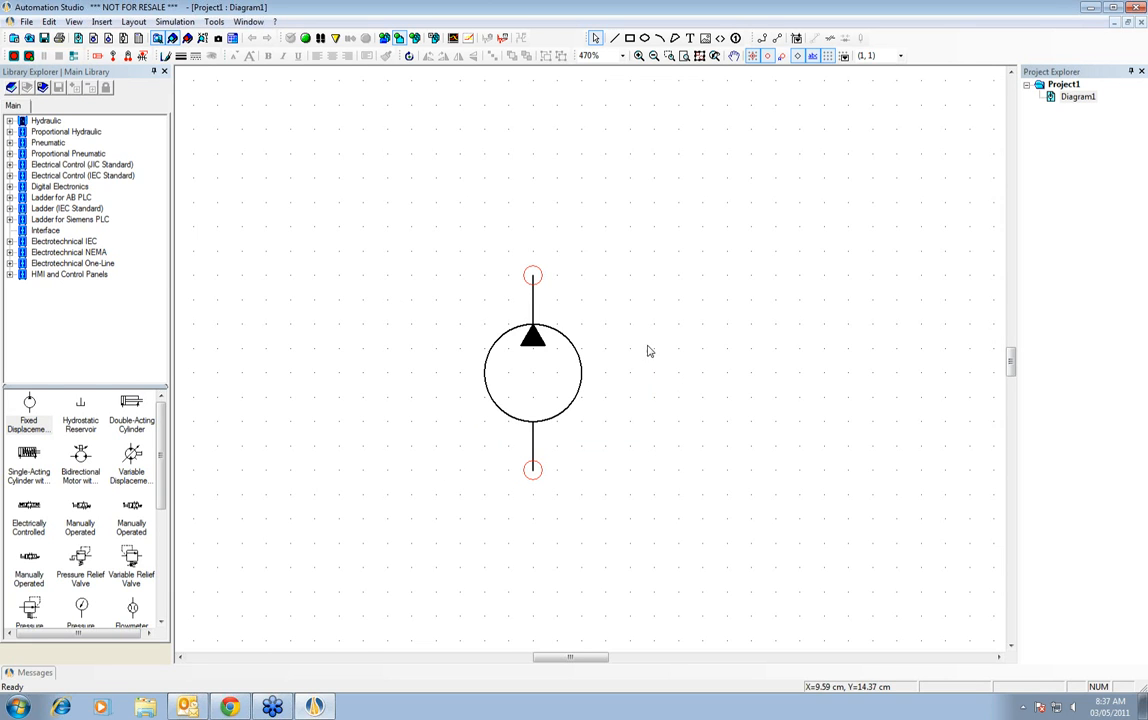
- Move the pump about three grid steps right and two up, then about two left and one down
{"action": "left_click_drag", "start_coordinate": [541, 366], "coordinate": [613, 317]}
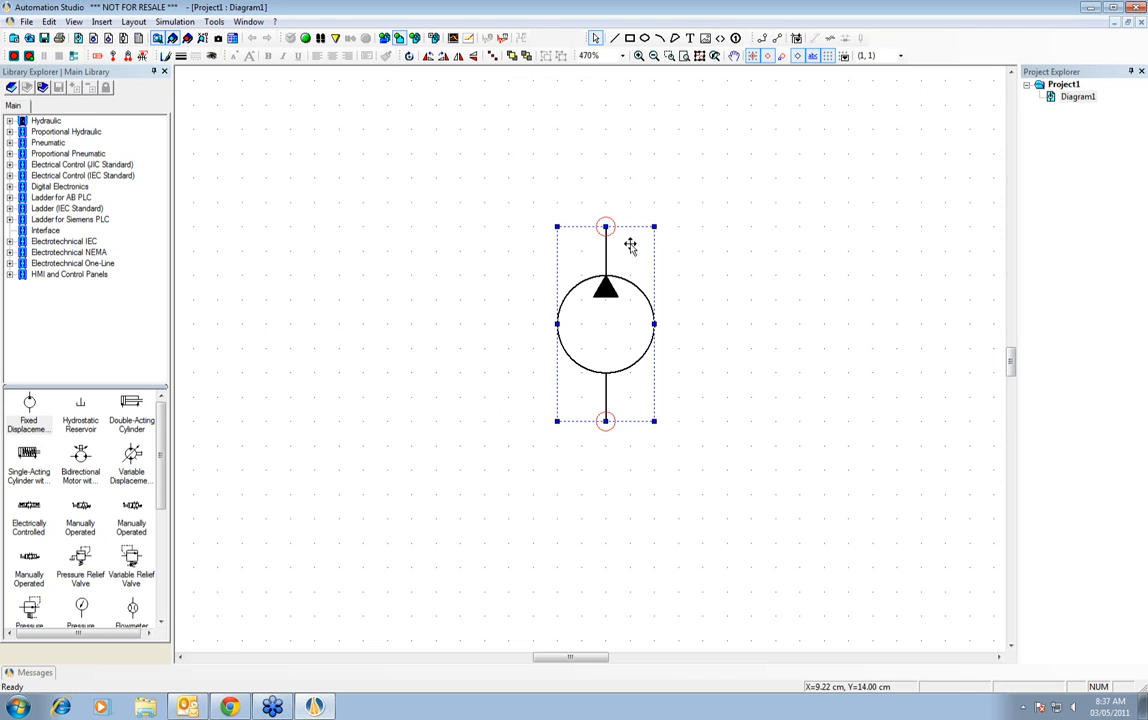
{"action": "left_click", "coordinate": [624, 190]}
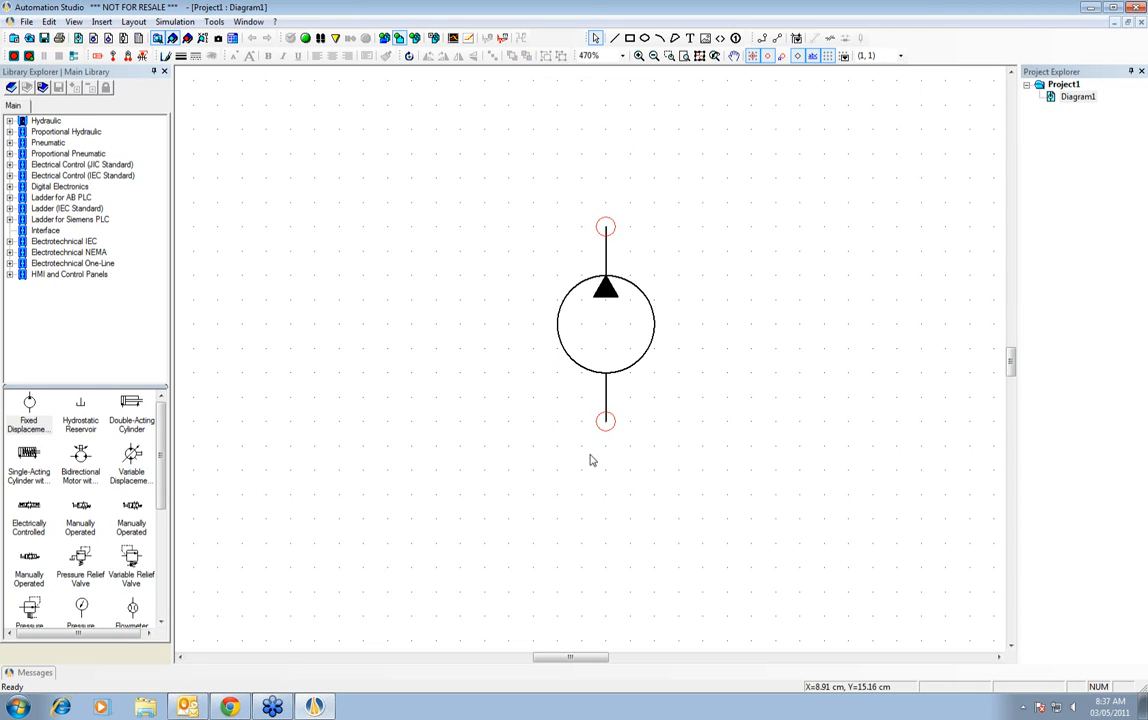
{"action": "scroll", "coordinate": [620, 427], "scroll_direction": "up", "scroll_amount": 1}
{"action": "scroll", "coordinate": [620, 427], "scroll_direction": "up", "scroll_amount": 1}
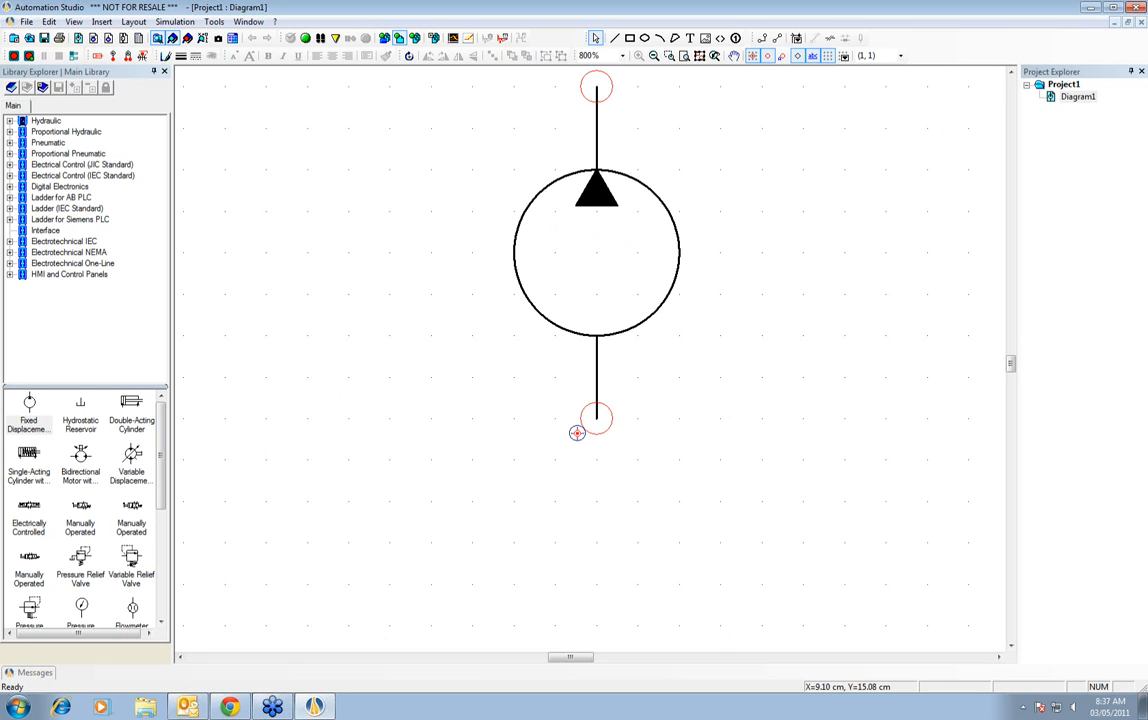
{"action": "left_click_drag", "start_coordinate": [600, 305], "coordinate": [517, 346]}
{"action": "left_click", "coordinate": [666, 389]}
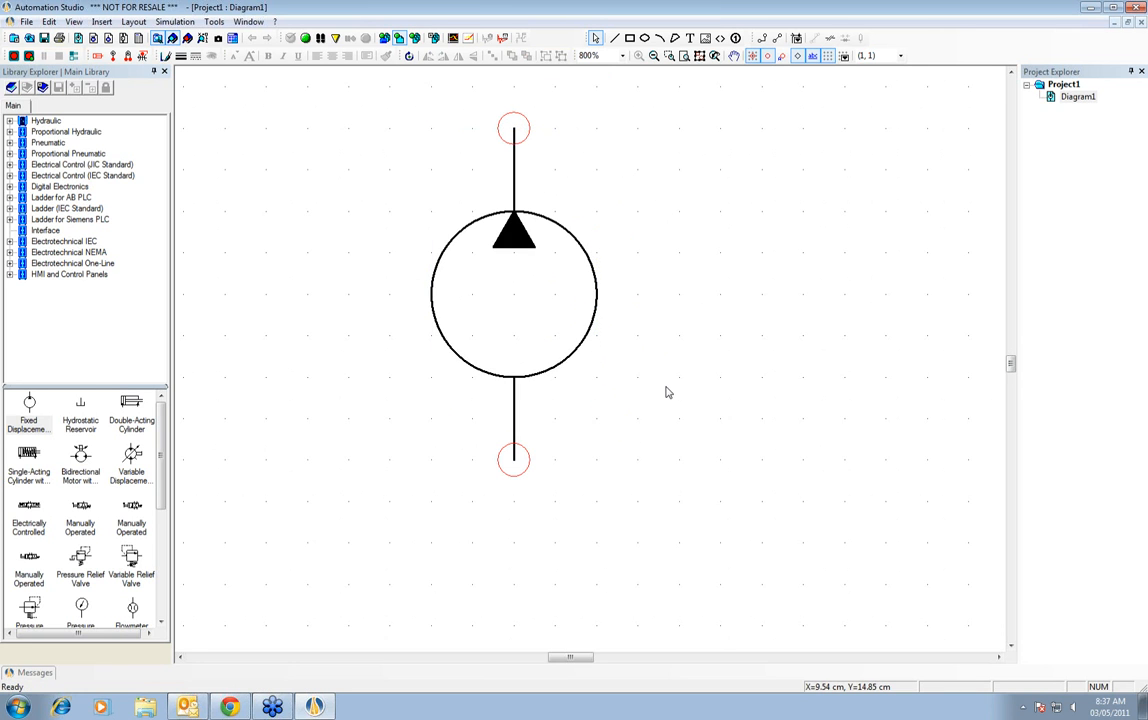
- Place a Hydrostatic Reservoir directly below the pump, connected to its lower port
{"action": "scroll", "coordinate": [666, 389], "scroll_direction": "down", "scroll_amount": 3}
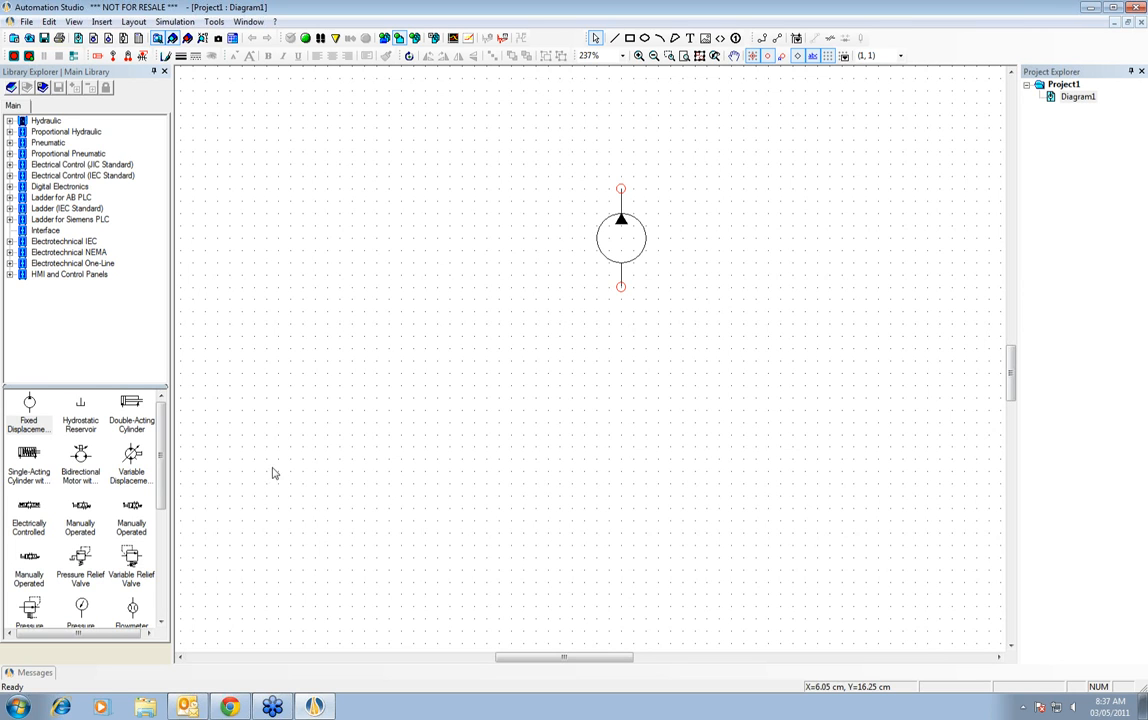
{"action": "left_click_drag", "start_coordinate": [29, 408], "coordinate": [630, 318]}
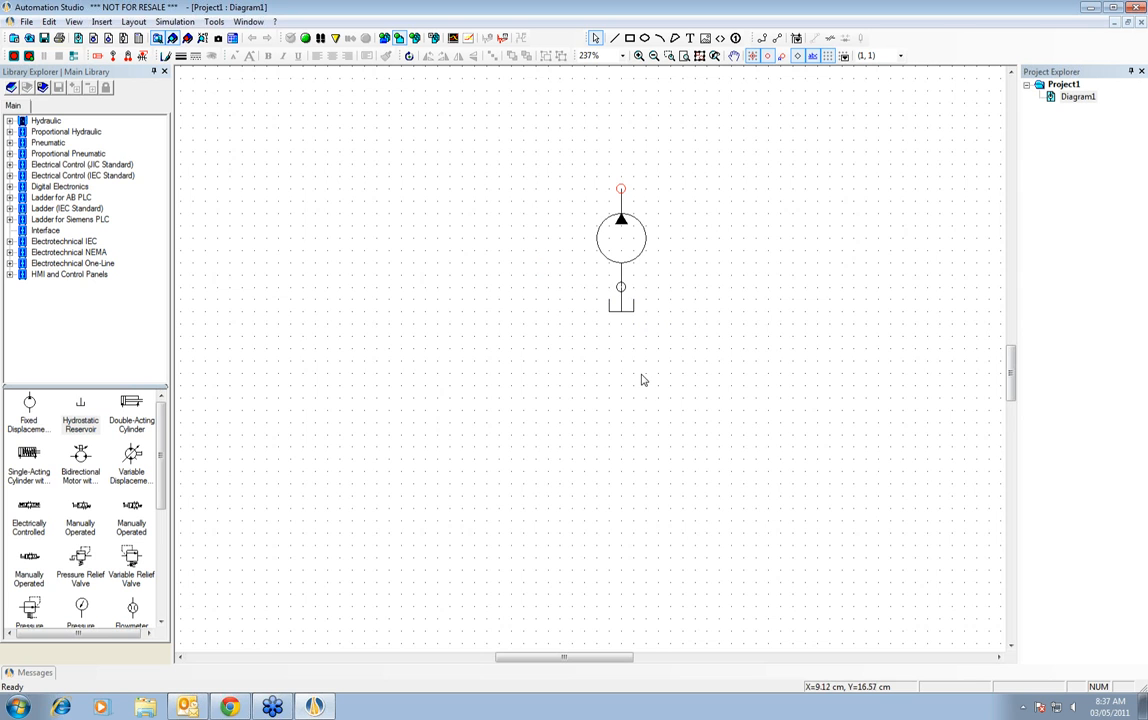
- Examine the pump and reservoir on the page at several zoom levels
{"action": "scroll", "coordinate": [642, 370], "scroll_direction": "down", "scroll_amount": 4}
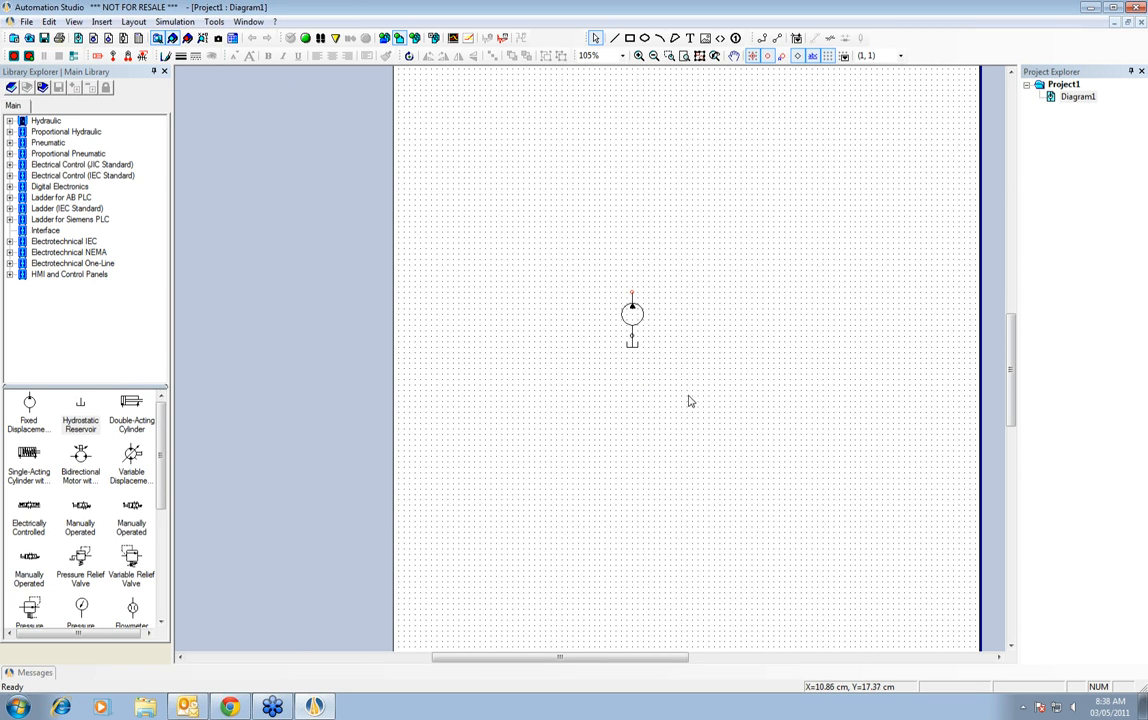
{"action": "scroll", "coordinate": [689, 401], "scroll_direction": "down", "scroll_amount": 2}
{"action": "scroll", "coordinate": [689, 401], "scroll_direction": "up", "scroll_amount": 2}
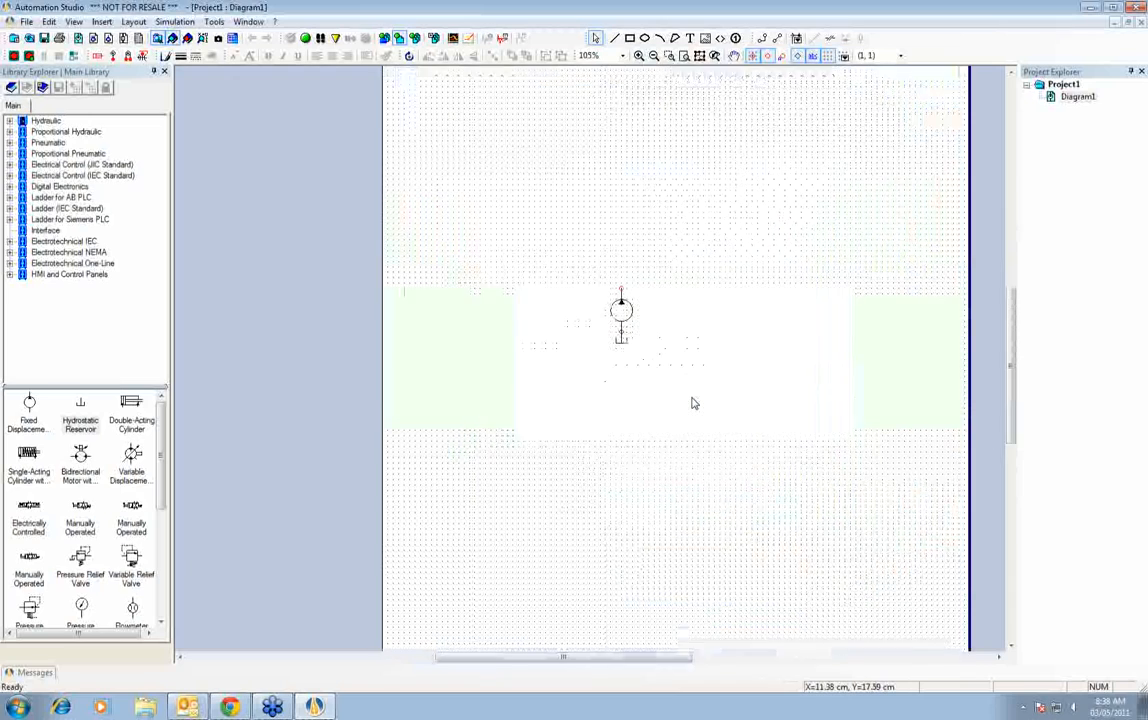
{"action": "scroll", "coordinate": [692, 402], "scroll_direction": "down", "scroll_amount": 2}
{"action": "scroll", "coordinate": [692, 402], "scroll_direction": "down", "scroll_amount": 1}
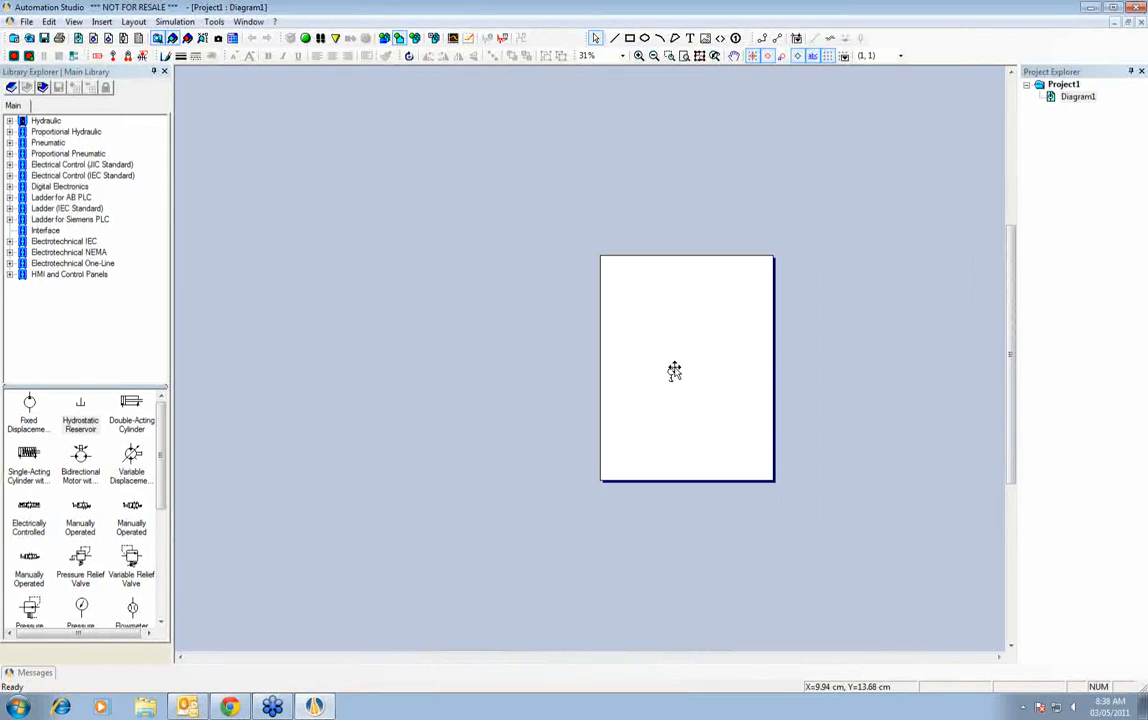
{"action": "scroll", "coordinate": [674, 371], "scroll_direction": "up", "scroll_amount": 3}
{"action": "scroll", "coordinate": [672, 372], "scroll_direction": "down", "scroll_amount": 3}
{"action": "scroll", "coordinate": [672, 372], "scroll_direction": "up", "scroll_amount": 4}
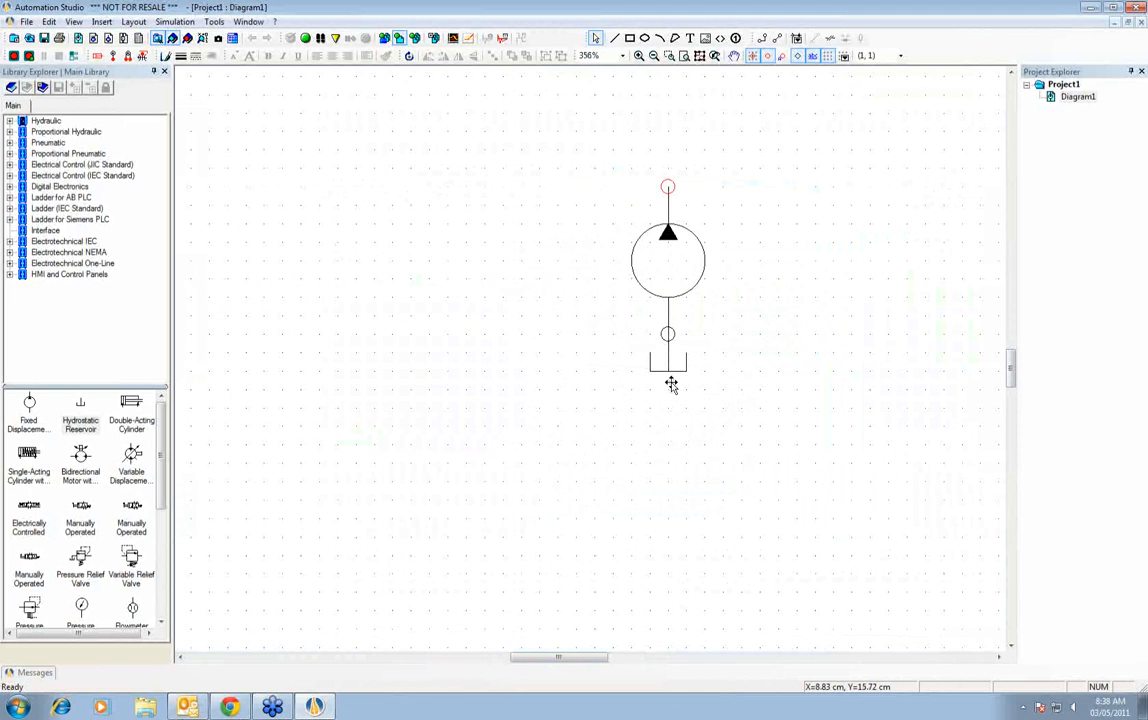
{"action": "scroll", "coordinate": [671, 385], "scroll_direction": "down", "scroll_amount": 4}
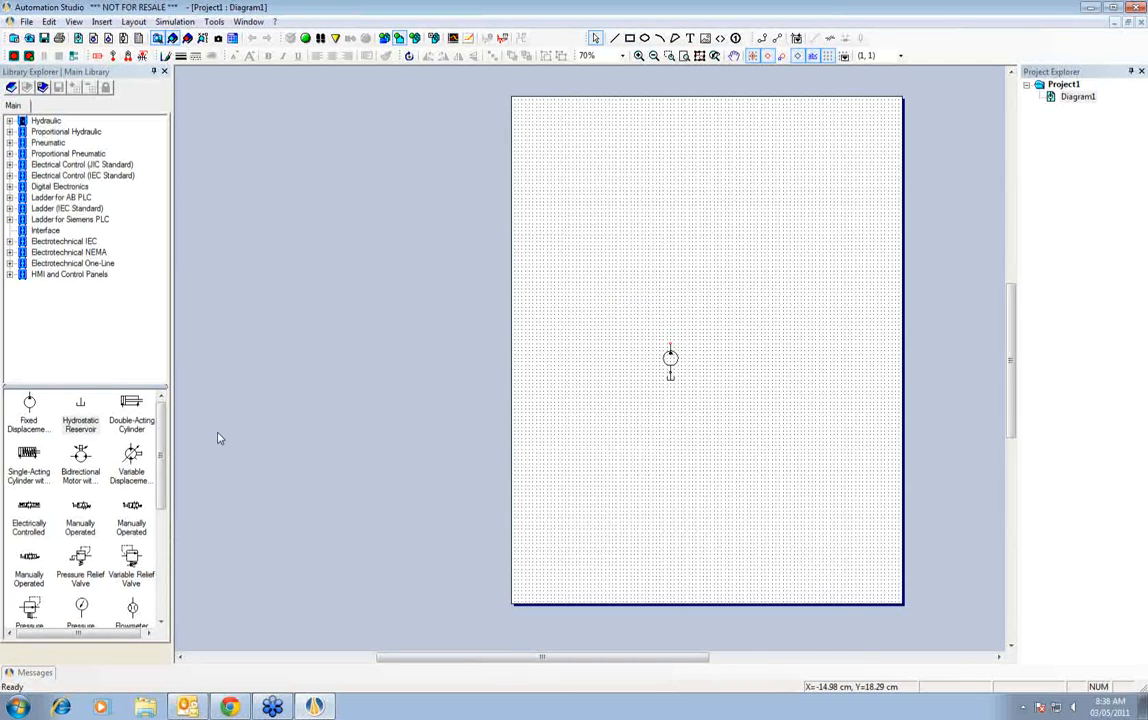
- Place a Pressure Gauge above and to the right of the pump and a Pressure Relief Valve above and to its left
{"action": "scroll", "coordinate": [163, 445], "scroll_direction": "down", "scroll_amount": 2}
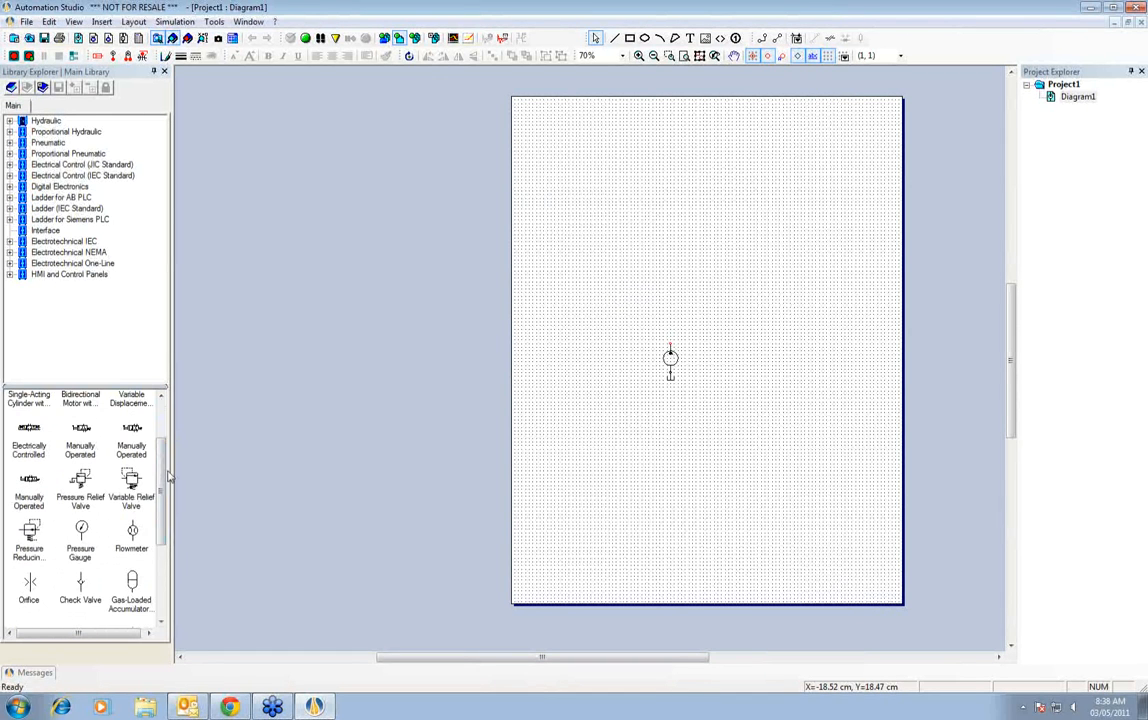
{"action": "left_click_drag", "start_coordinate": [80, 530], "coordinate": [728, 310]}
{"action": "left_click_drag", "start_coordinate": [80, 482], "coordinate": [615, 318]}
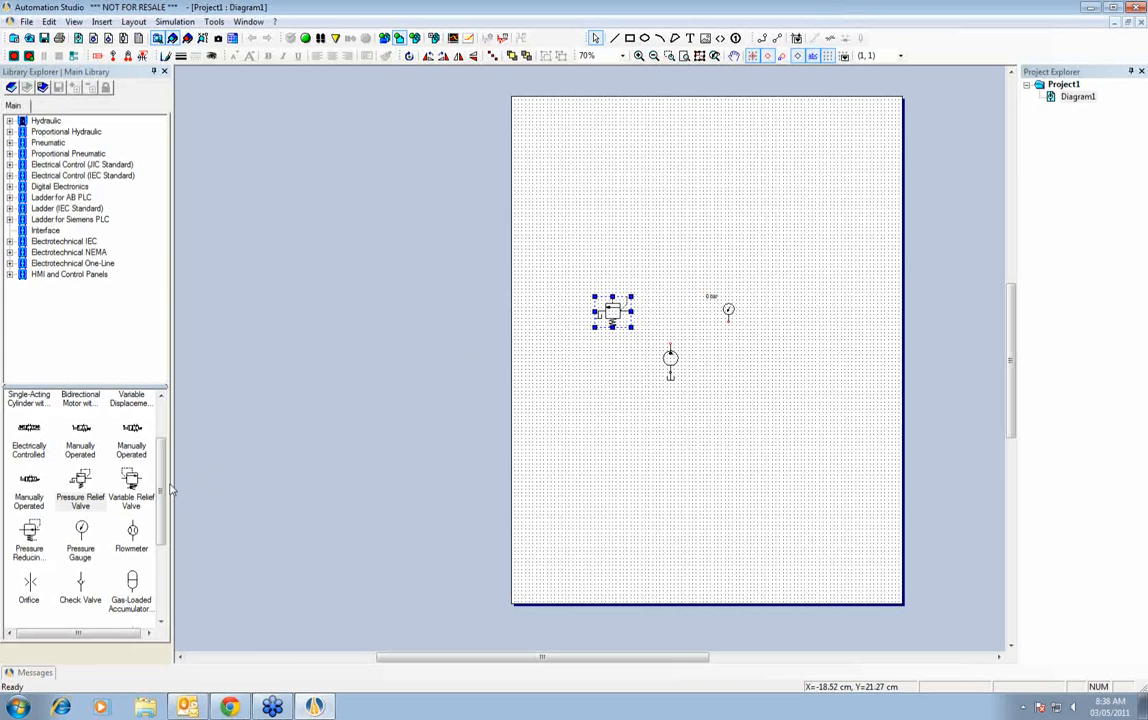
- Place a Double-Acting Cylinder well above the pump and a lever-operated, spring-return three-position directional valve between the cylinder and the pump
{"action": "scroll", "coordinate": [150, 440], "scroll_direction": "up", "scroll_amount": 2}
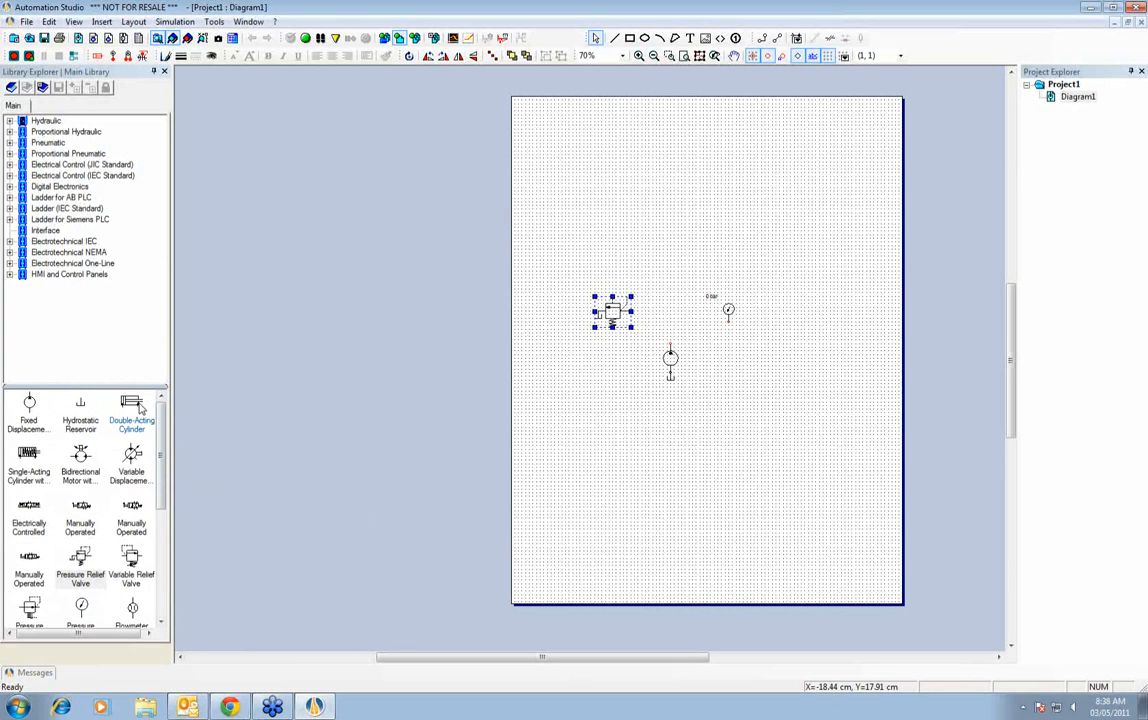
{"action": "left_click_drag", "start_coordinate": [131, 410], "coordinate": [691, 253]}
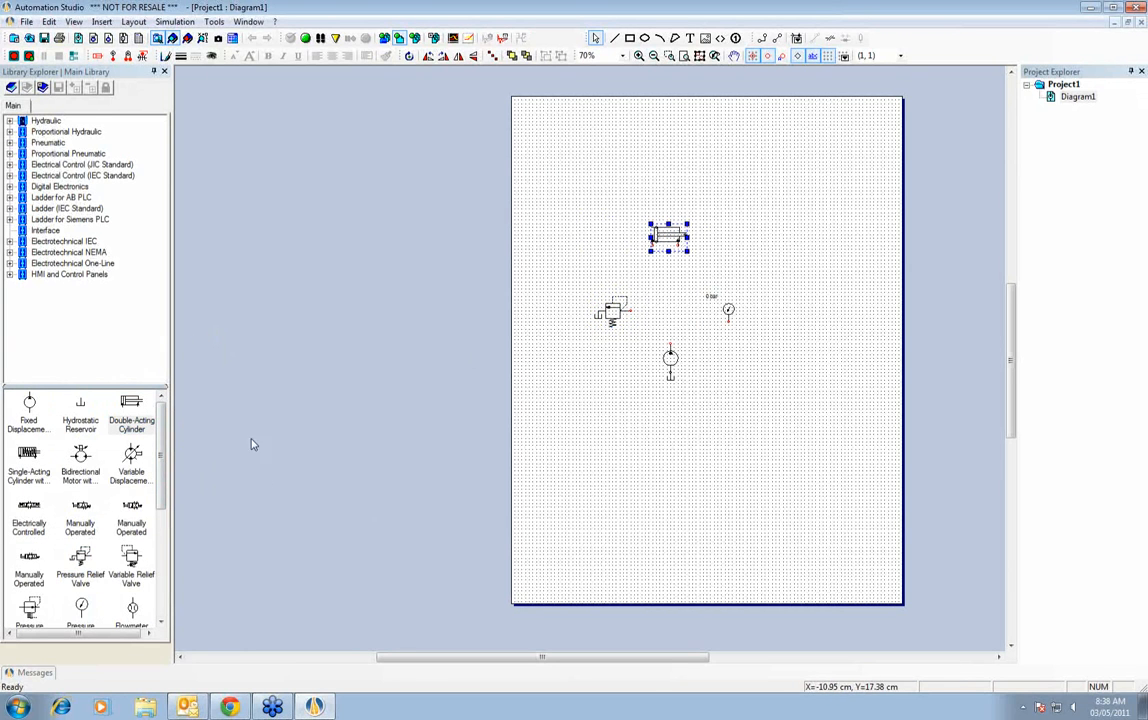
{"action": "left_click_drag", "start_coordinate": [29, 554], "coordinate": [668, 288]}
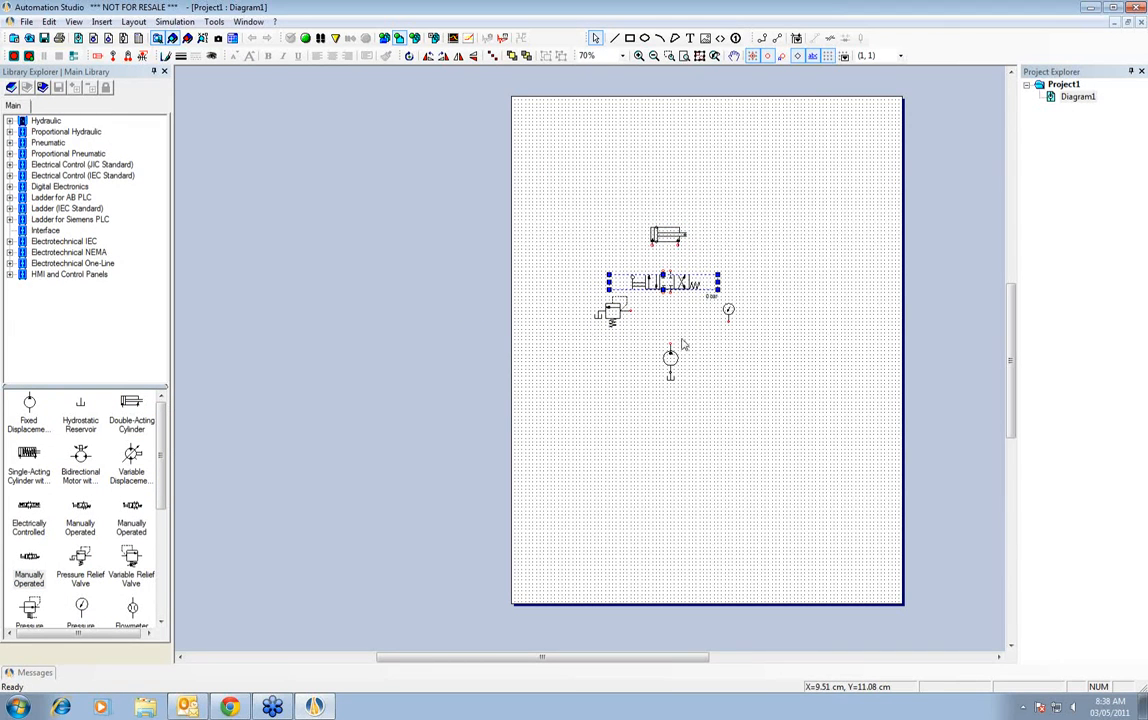
{"action": "left_click", "coordinate": [708, 362]}
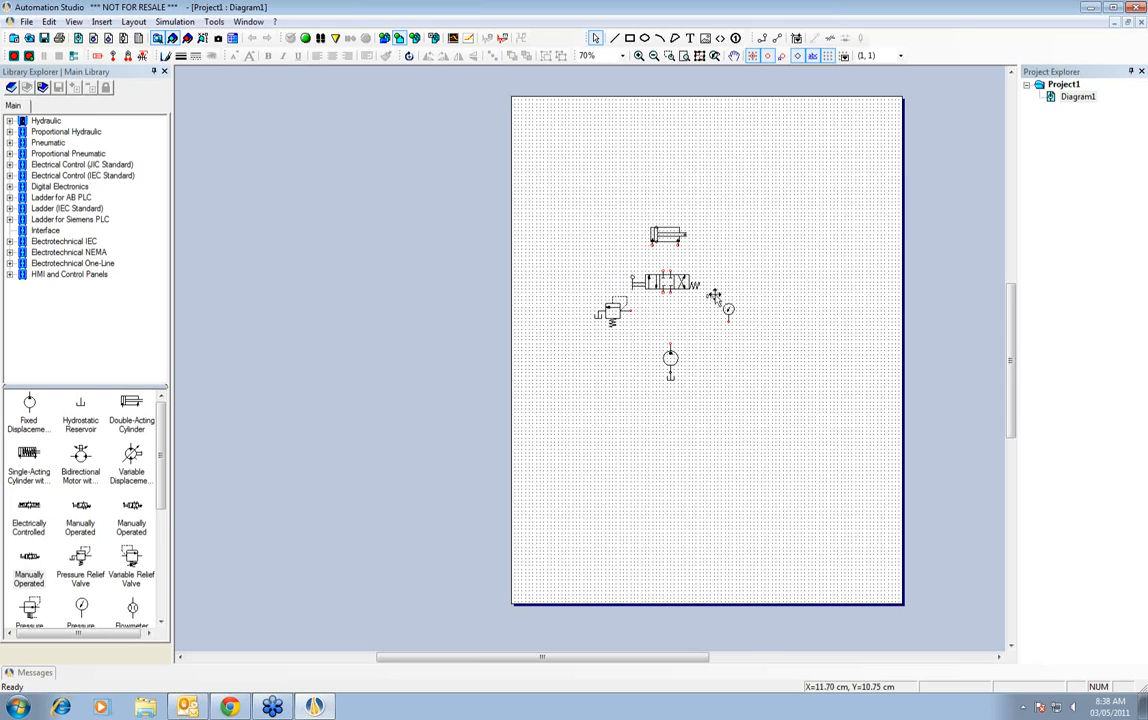
- Detach the reservoir from the pump by moving it down, and reattach it directly to the pump's lower port
{"action": "scroll", "coordinate": [712, 325], "scroll_direction": "up", "scroll_amount": 4}
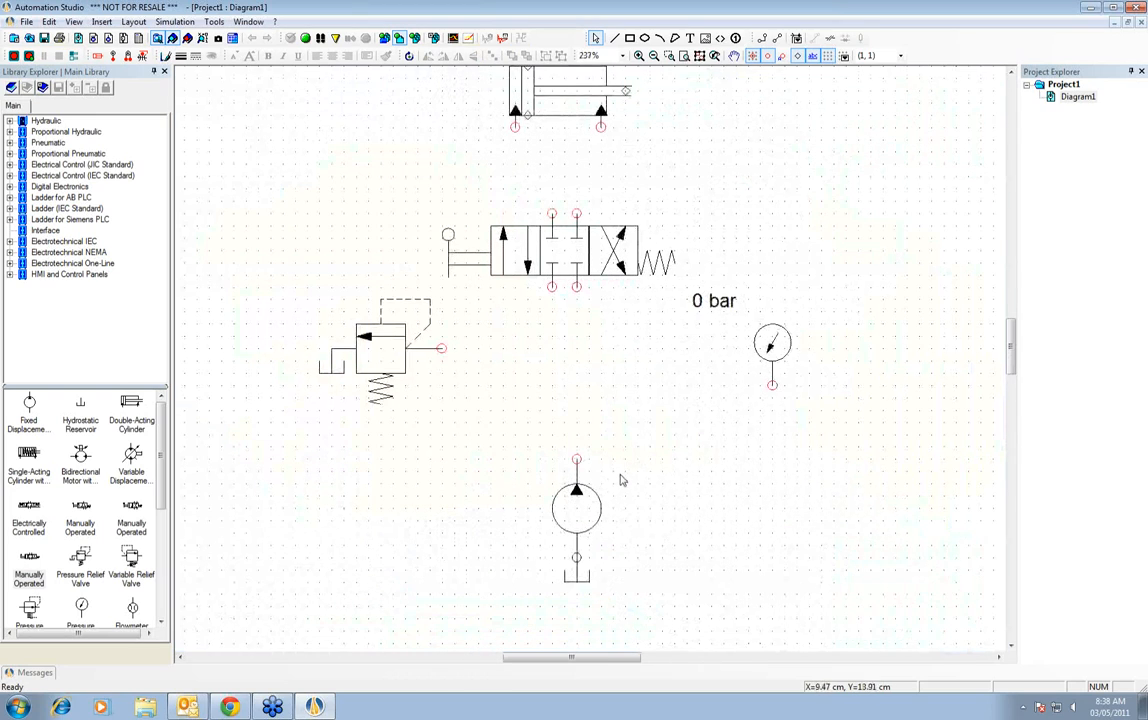
{"action": "scroll", "coordinate": [620, 480], "scroll_direction": "down", "scroll_amount": 1}
{"action": "scroll", "coordinate": [628, 464], "scroll_direction": "up", "scroll_amount": 1}
{"action": "scroll", "coordinate": [623, 464], "scroll_direction": "down", "scroll_amount": 2}
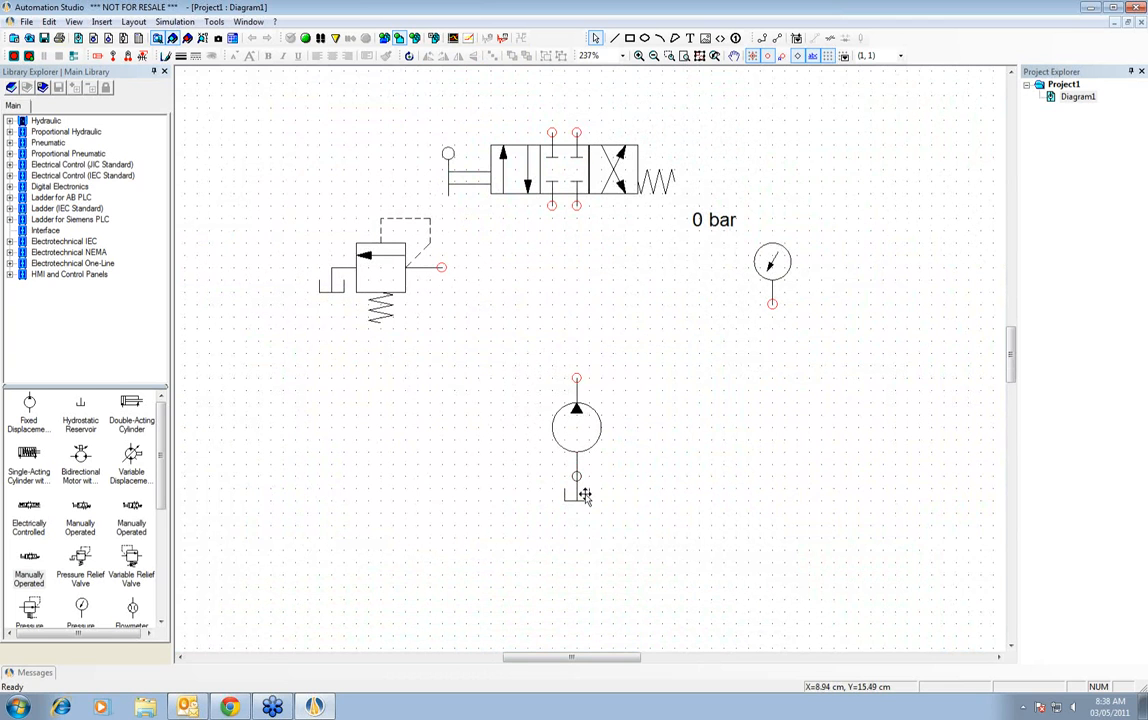
{"action": "left_click_drag", "start_coordinate": [577, 490], "coordinate": [565, 538]}
{"action": "scroll", "coordinate": [618, 530], "scroll_direction": "down", "scroll_amount": 2}
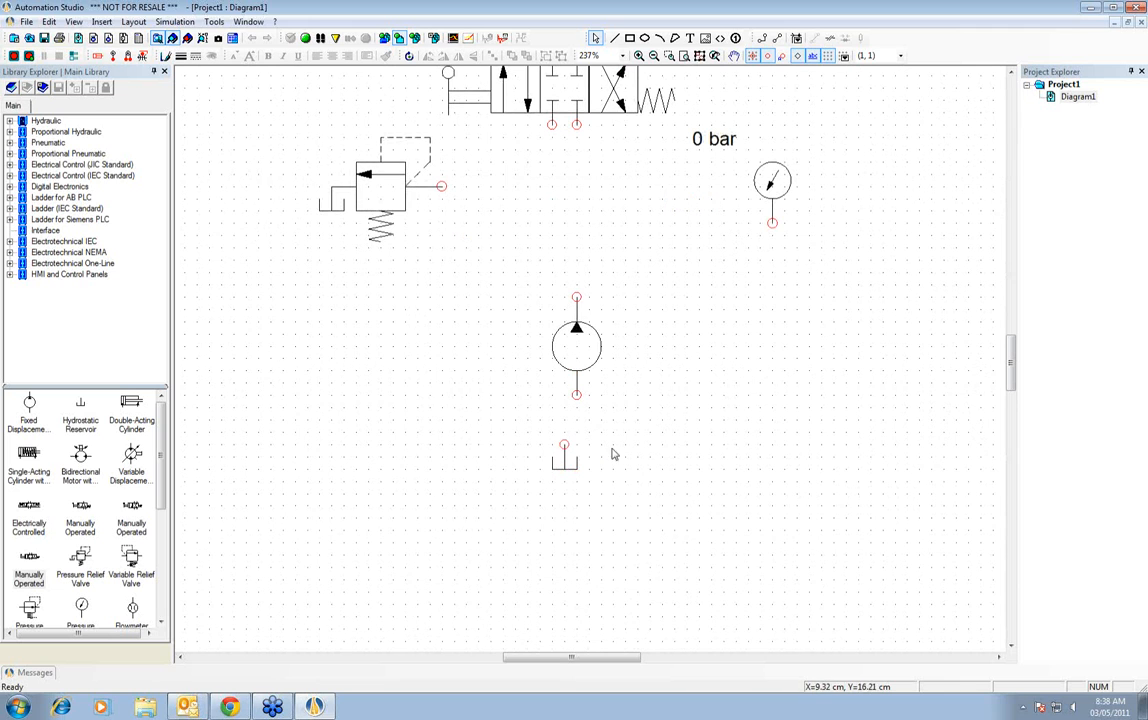
{"action": "left_click_drag", "start_coordinate": [575, 468], "coordinate": [591, 421]}
{"action": "scroll", "coordinate": [602, 410], "scroll_direction": "up", "scroll_amount": 5}
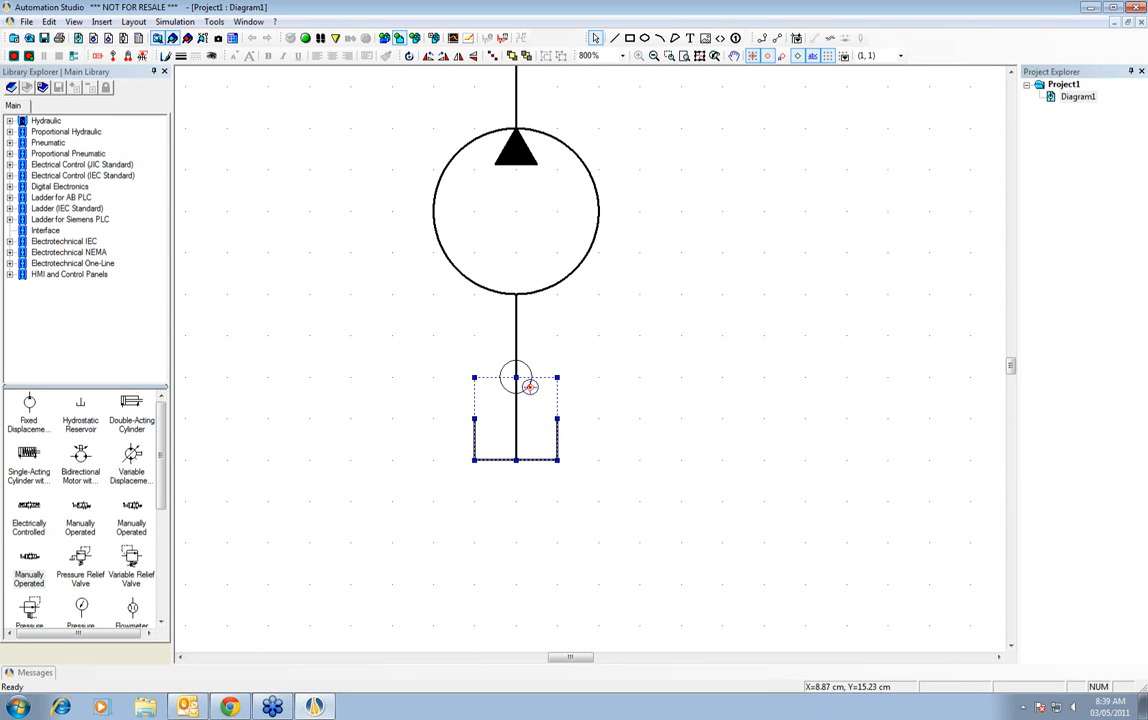
{"action": "scroll", "coordinate": [538, 430], "scroll_direction": "down", "scroll_amount": 5}
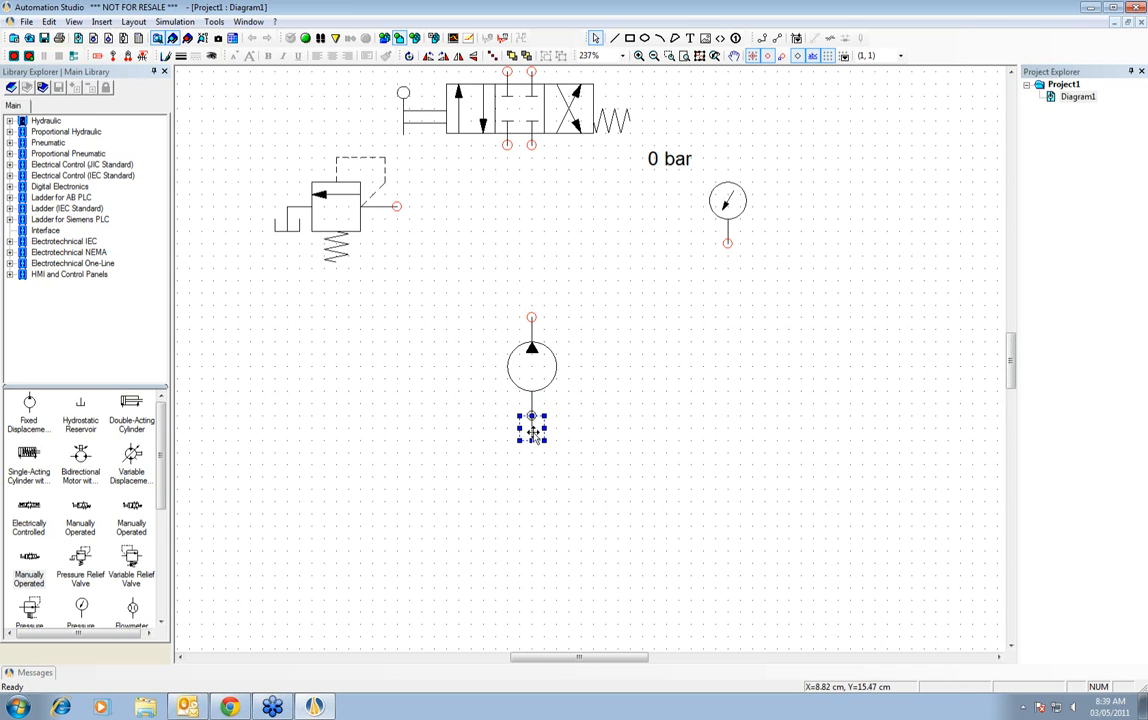
- Move the connected reservoir down and right of the pump so a line links them, and inspect that line's technical data
{"action": "left_click_drag", "start_coordinate": [535, 432], "coordinate": [621, 570]}
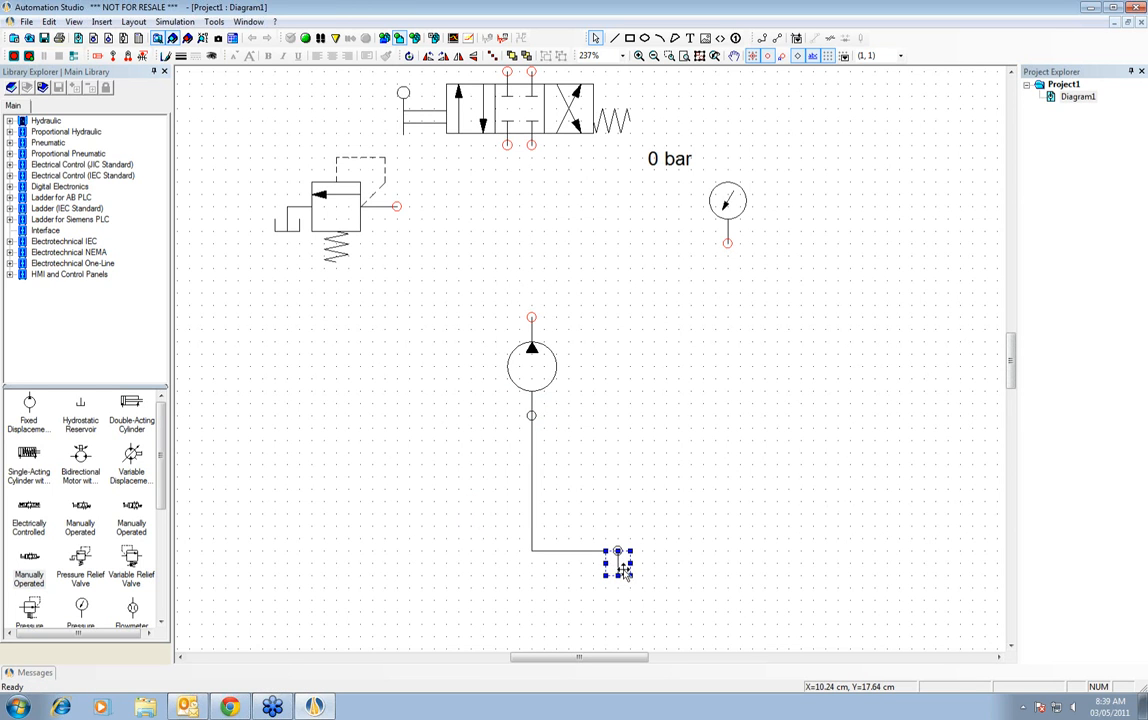
{"action": "double_click", "coordinate": [532, 466]}
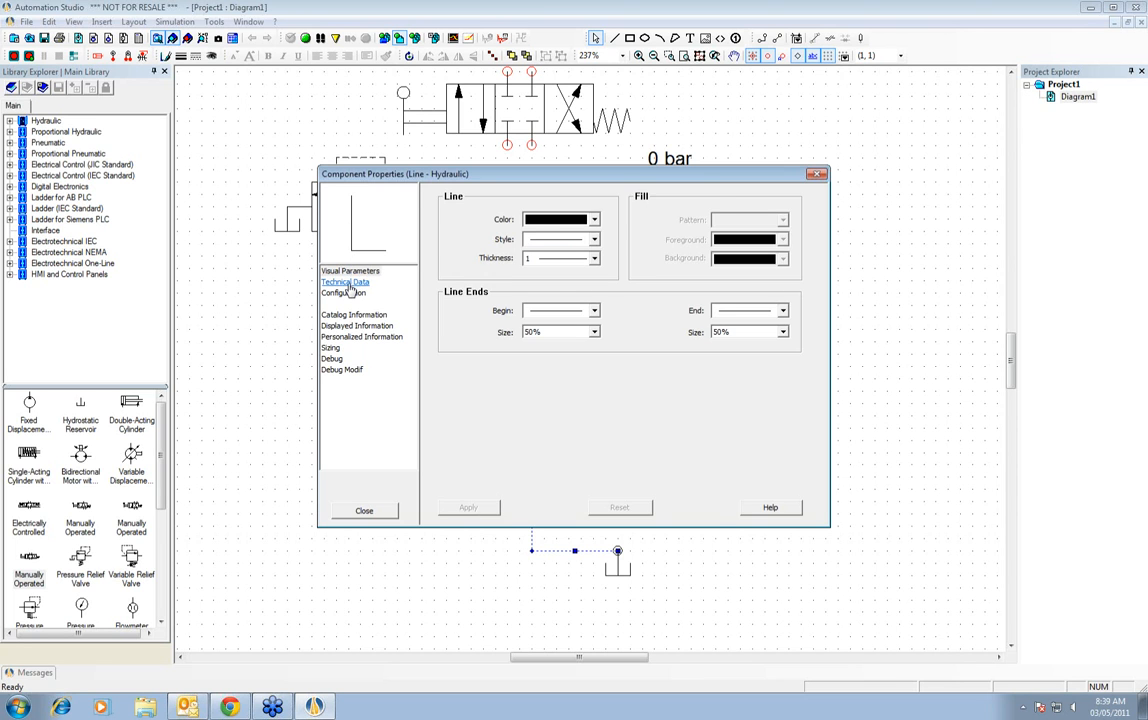
{"action": "left_click", "coordinate": [346, 283]}
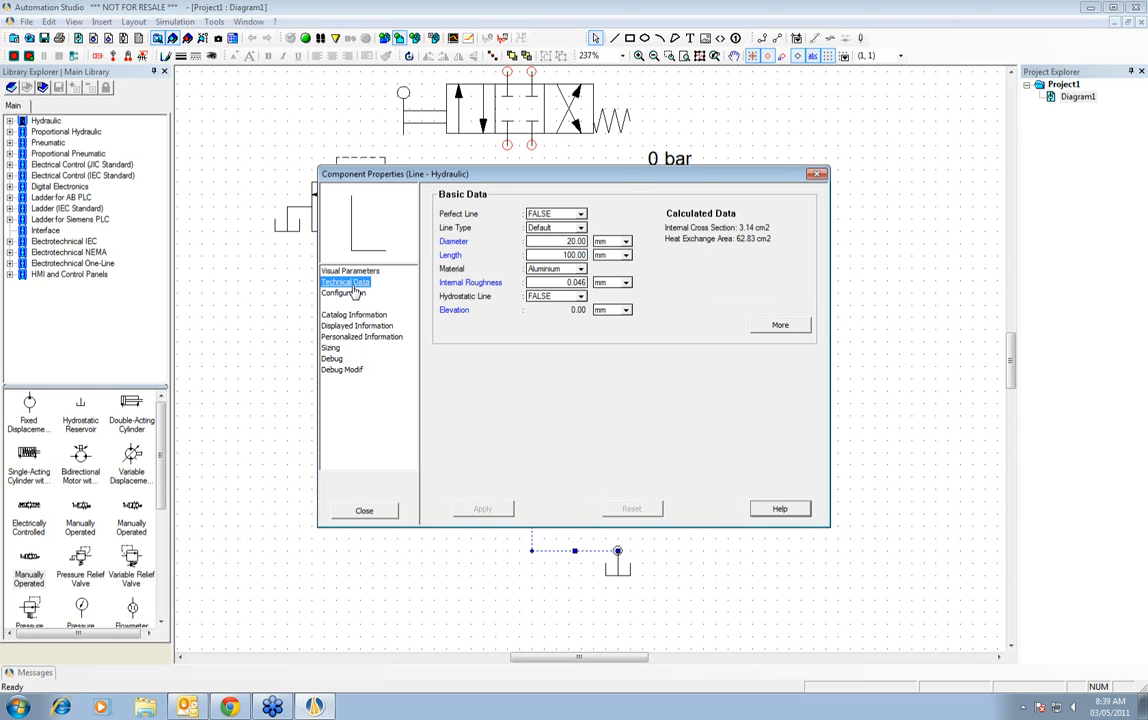
{"action": "left_click", "coordinate": [558, 257]}
{"action": "left_click", "coordinate": [366, 511]}
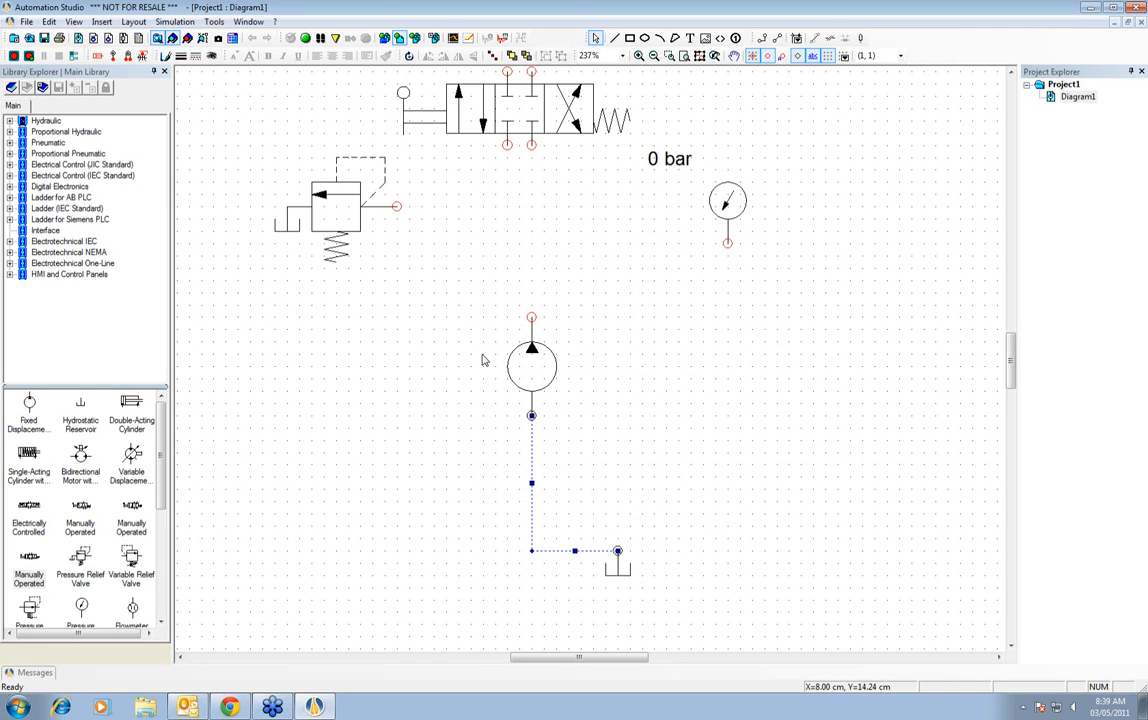
- Examine the application options, including the Components Units setting, without changing them
{"action": "left_click", "coordinate": [214, 21]}
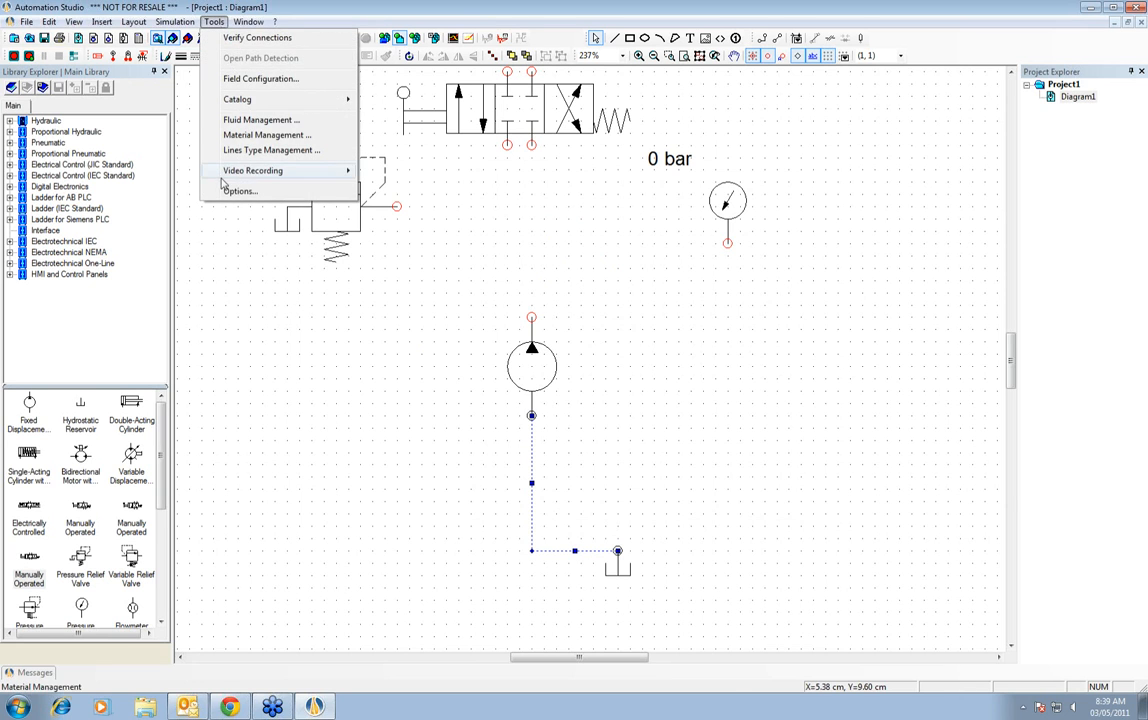
{"action": "left_click", "coordinate": [228, 191]}
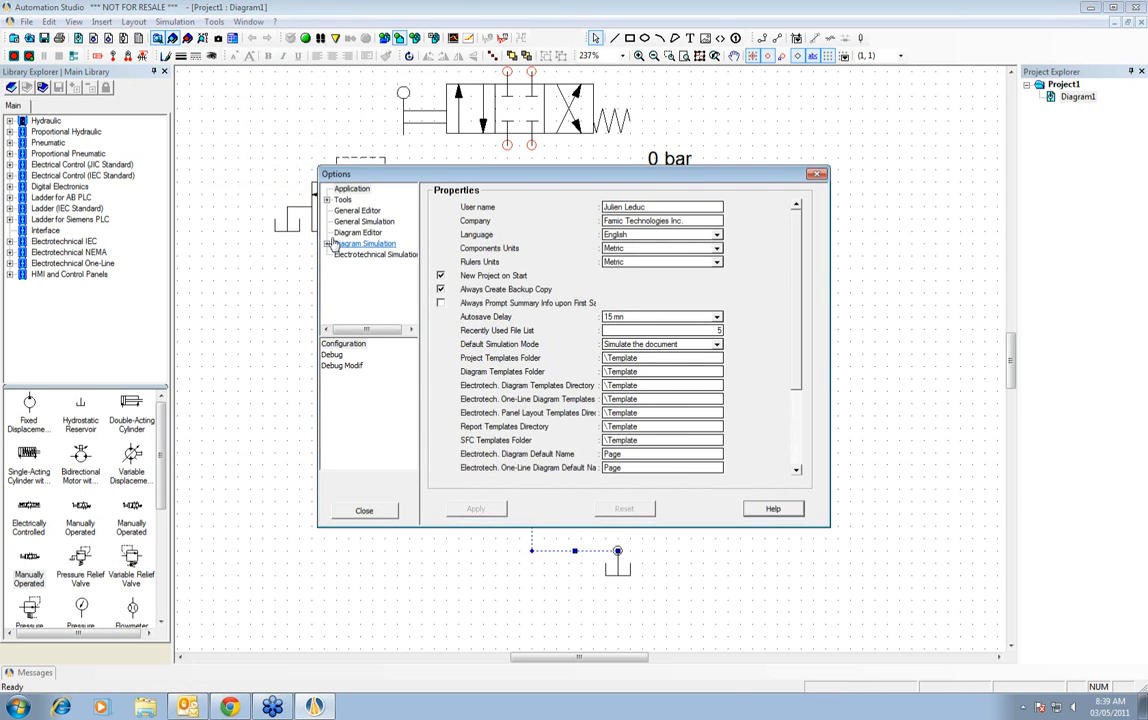
{"action": "left_click", "coordinate": [345, 189]}
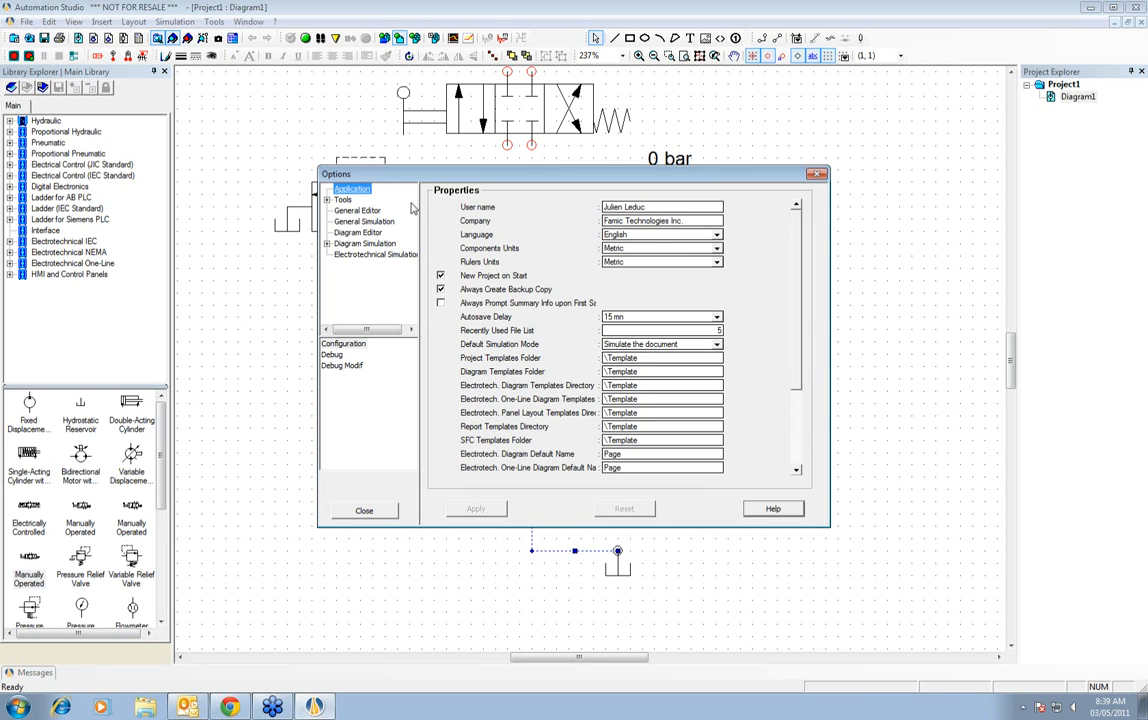
{"action": "left_click", "coordinate": [714, 250]}
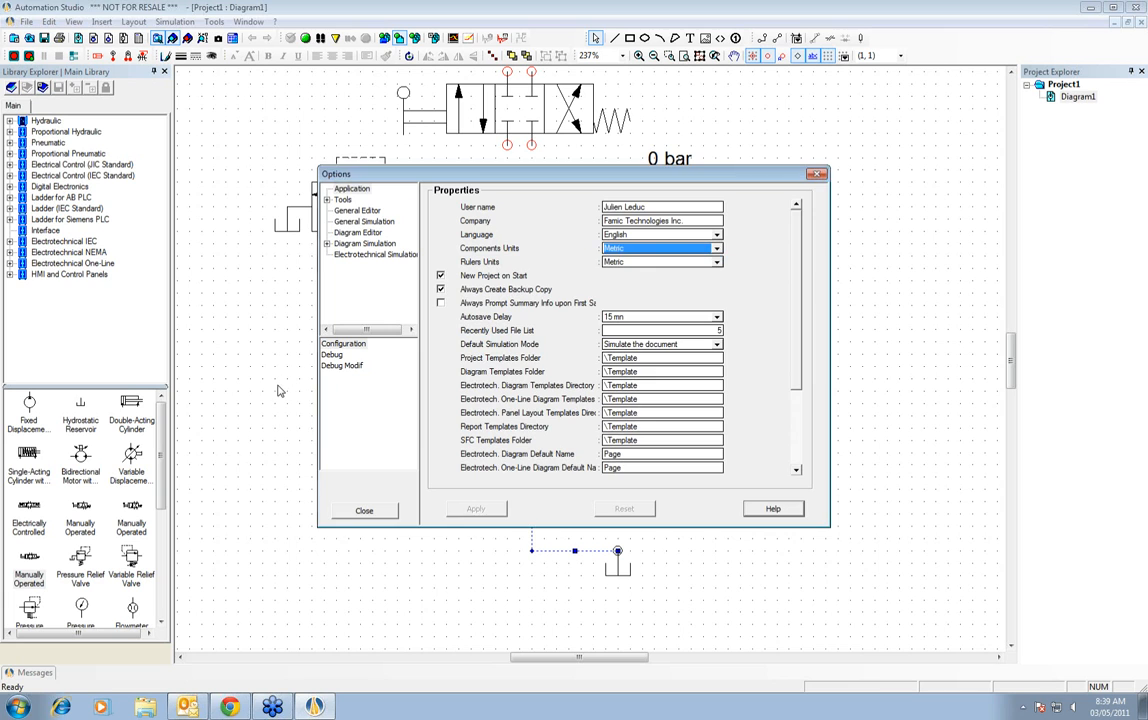
{"action": "left_click", "coordinate": [370, 511]}
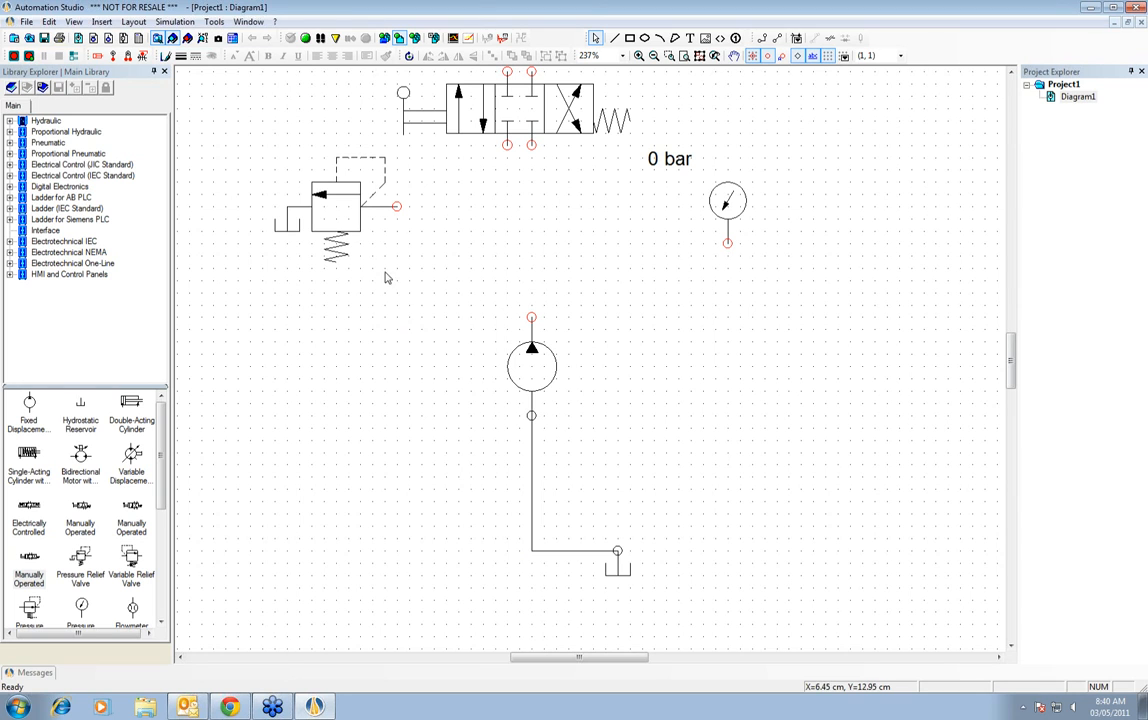
{"action": "left_click", "coordinate": [214, 22]}
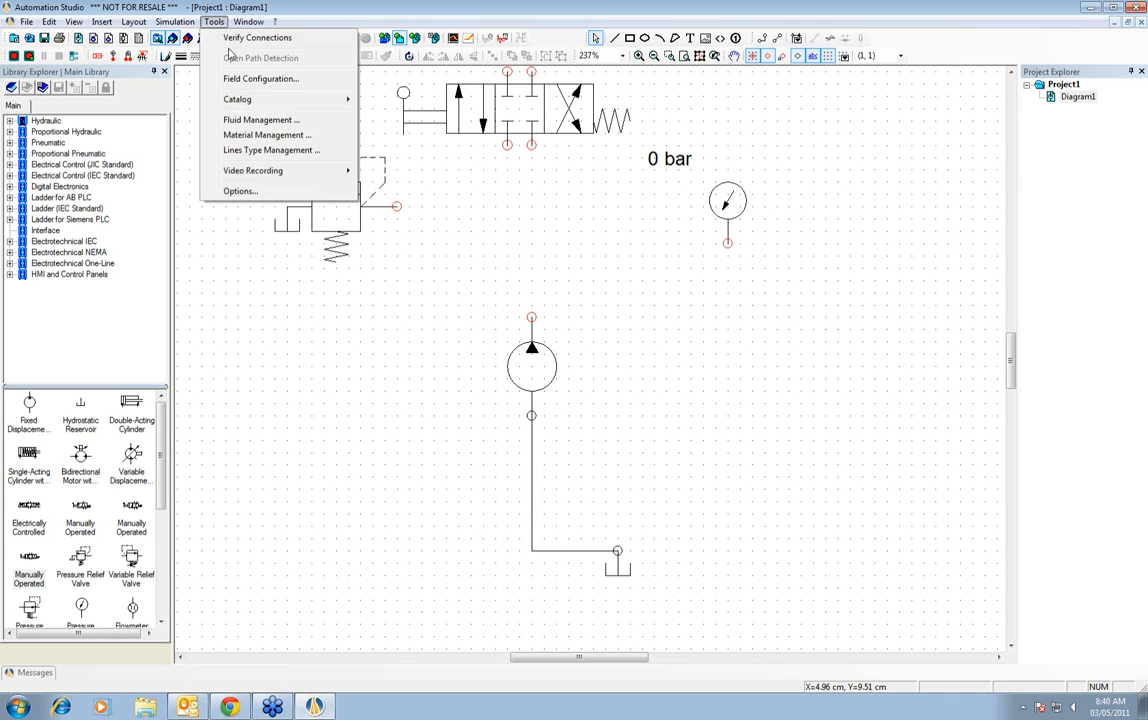
{"action": "left_click", "coordinate": [240, 190]}
{"action": "left_click", "coordinate": [351, 190]}
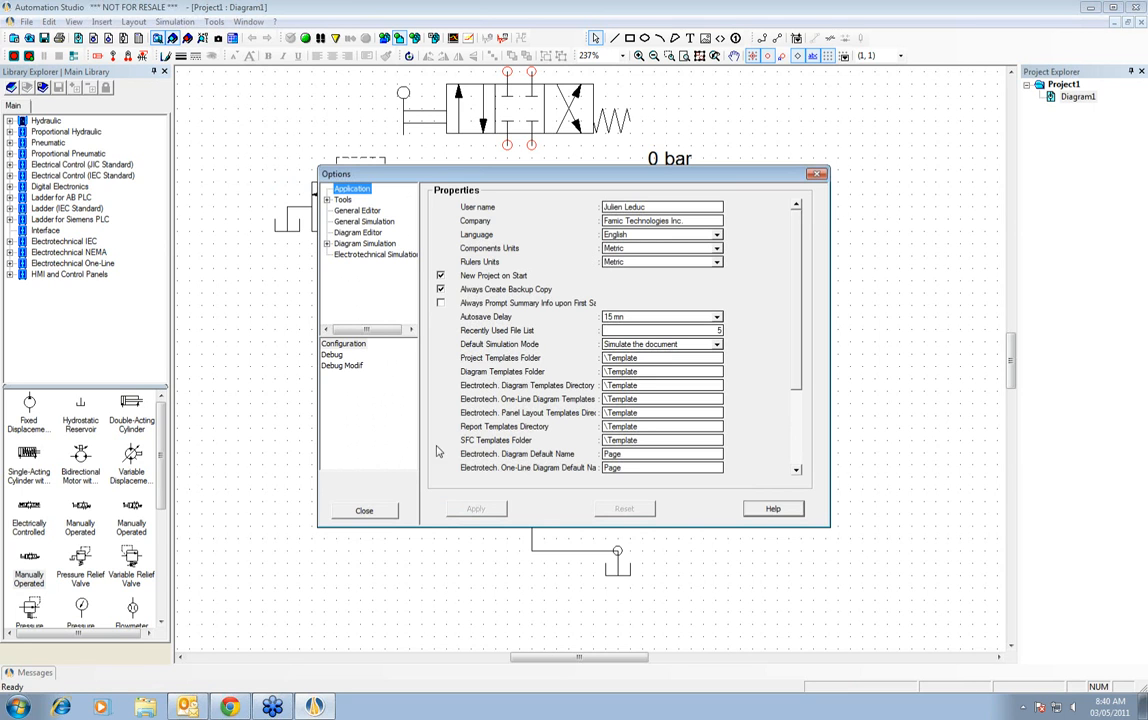
{"action": "left_click", "coordinate": [361, 510]}
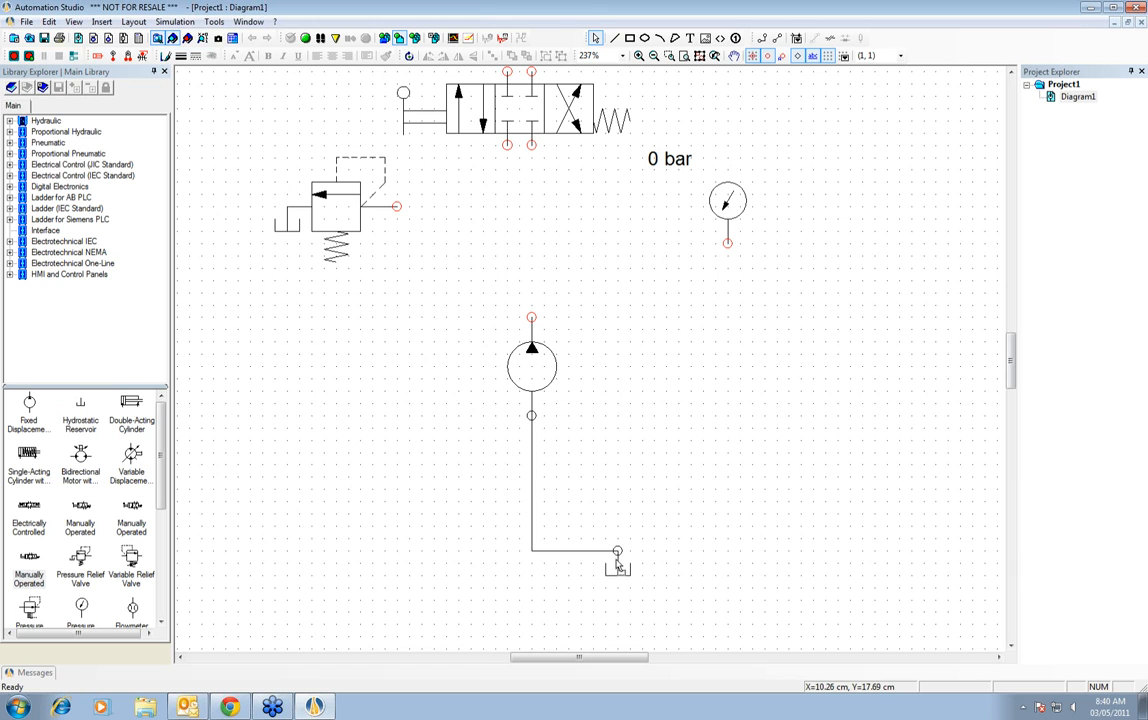
- Move the reservoir back directly onto the pump's lower port
{"action": "left_click_drag", "start_coordinate": [619, 561], "coordinate": [544, 450]}
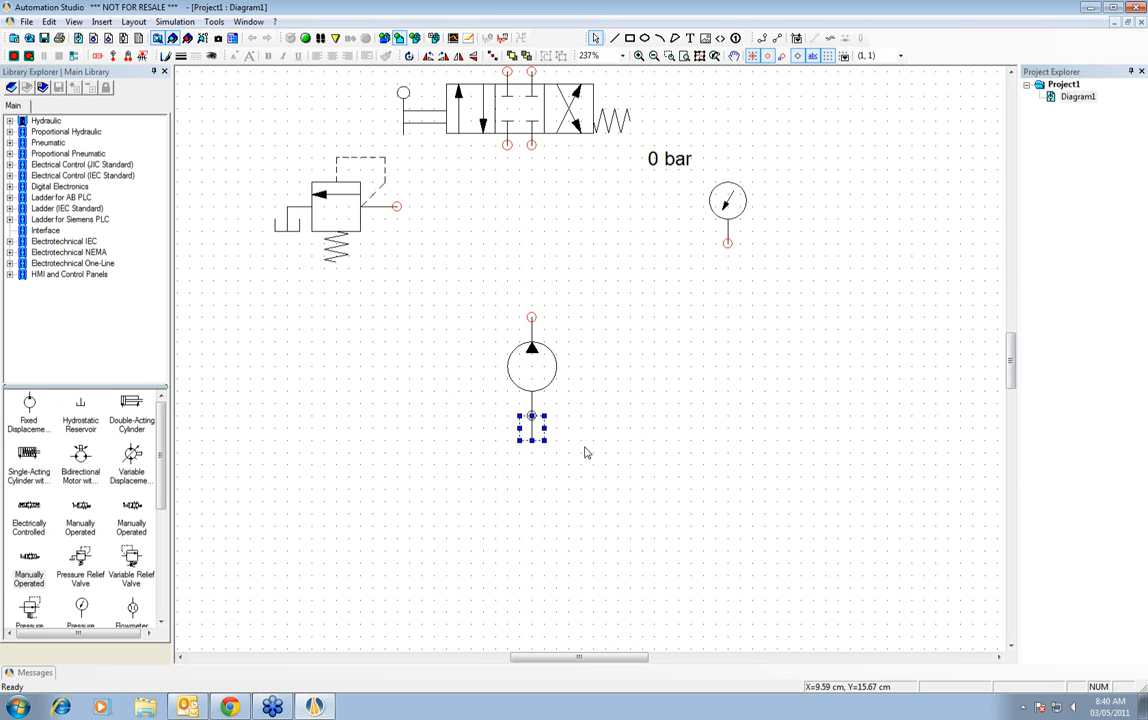
{"action": "left_click", "coordinate": [590, 467]}
- Draw a zigzag hydraulic line with several bends from the pump's upper port to the directional valve's lower right port
{"action": "scroll", "coordinate": [590, 467], "scroll_direction": "up", "scroll_amount": 2}
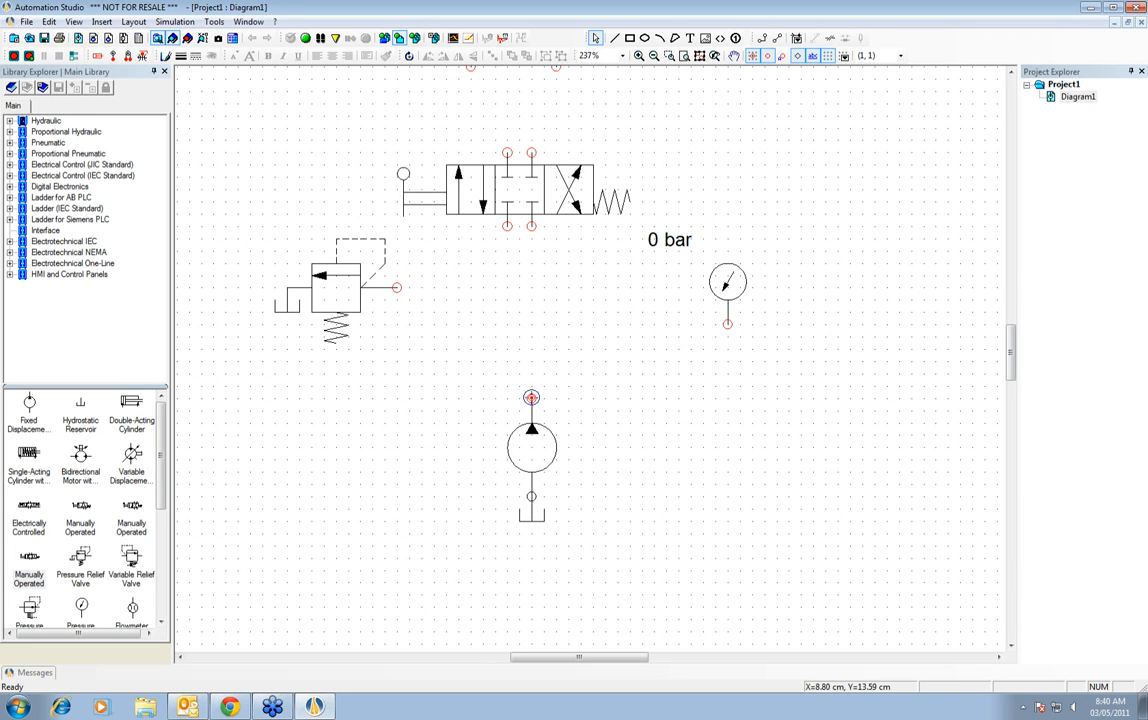
{"action": "mouse_move", "coordinate": [531, 397]}
{"action": "left_mouse_down"}
{"action": "mouse_move", "coordinate": [490, 357]}
{"action": "mouse_move", "coordinate": [524, 312]}
{"action": "mouse_move", "coordinate": [373, 286]}
{"action": "mouse_move", "coordinate": [640, 377]}
{"action": "mouse_move", "coordinate": [467, 376]}
{"action": "mouse_move", "coordinate": [634, 398]}
{"action": "mouse_move", "coordinate": [635, 364]}
{"action": "mouse_move", "coordinate": [655, 362]}
{"action": "mouse_move", "coordinate": [438, 362]}
{"action": "left_mouse_up"}
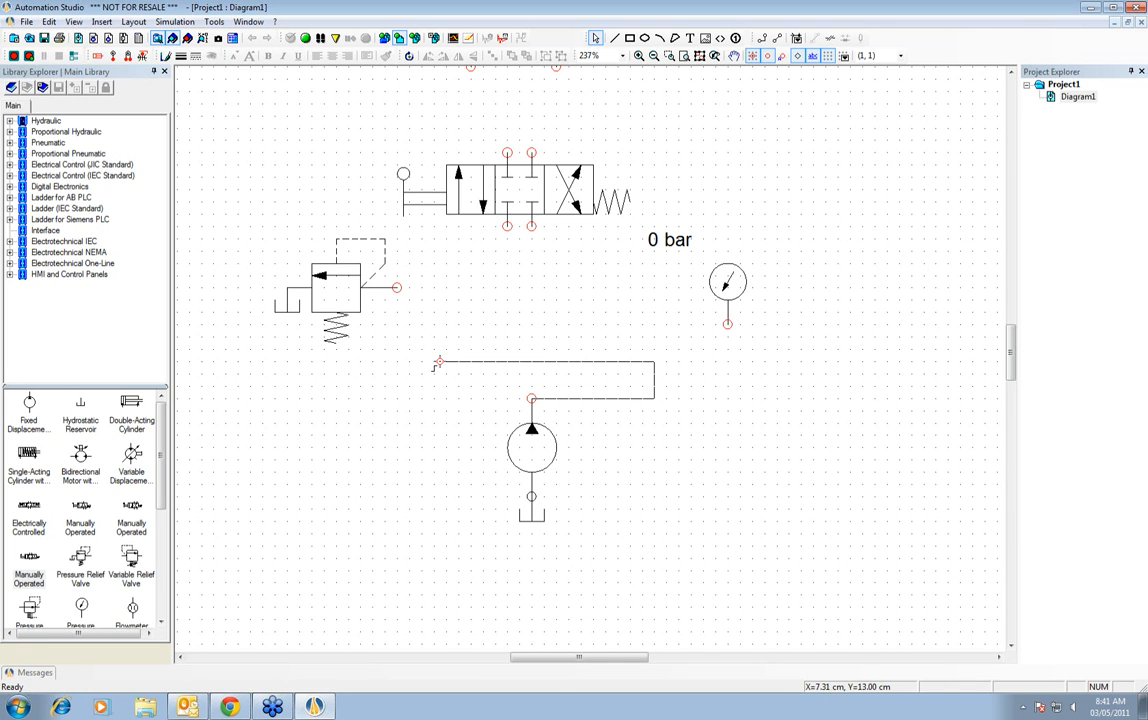
{"action": "left_click", "coordinate": [442, 324]}
{"action": "left_click", "coordinate": [655, 287]}
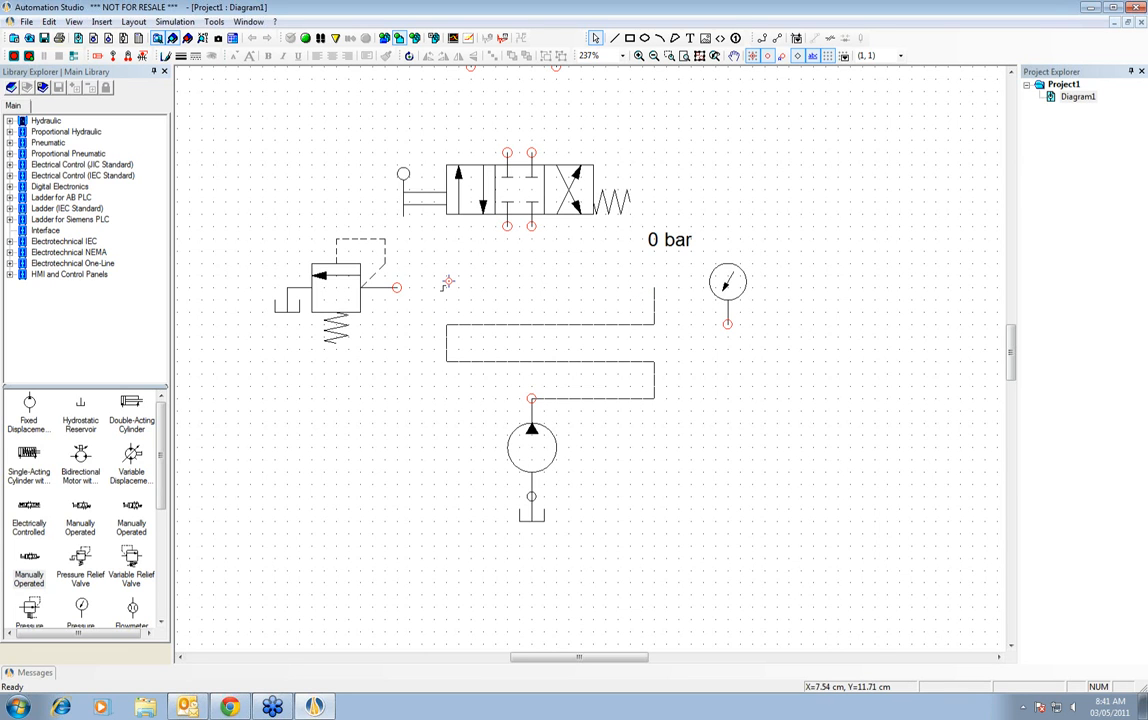
{"action": "left_click", "coordinate": [459, 251]}
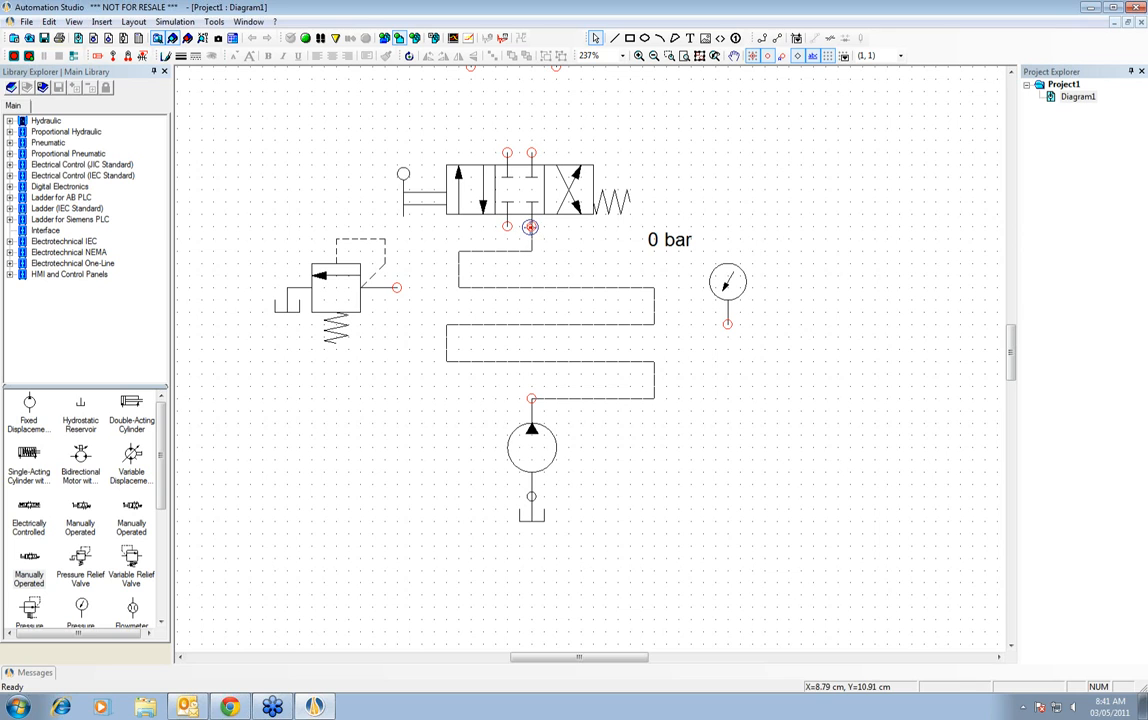
{"action": "left_click", "coordinate": [531, 226]}
- Straighten the zigzag line into one vertical run between the pump and the directional valve by aligning its offset segments
{"action": "left_click", "coordinate": [516, 361]}
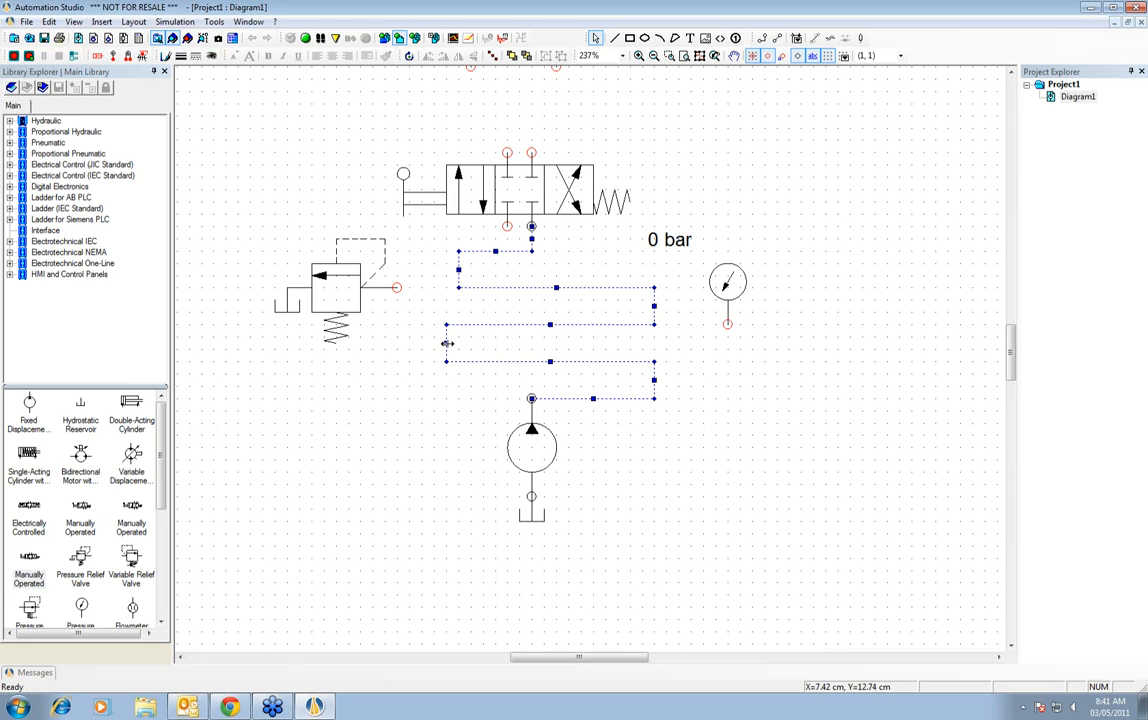
{"action": "left_click_drag", "start_coordinate": [450, 343], "coordinate": [655, 342]}
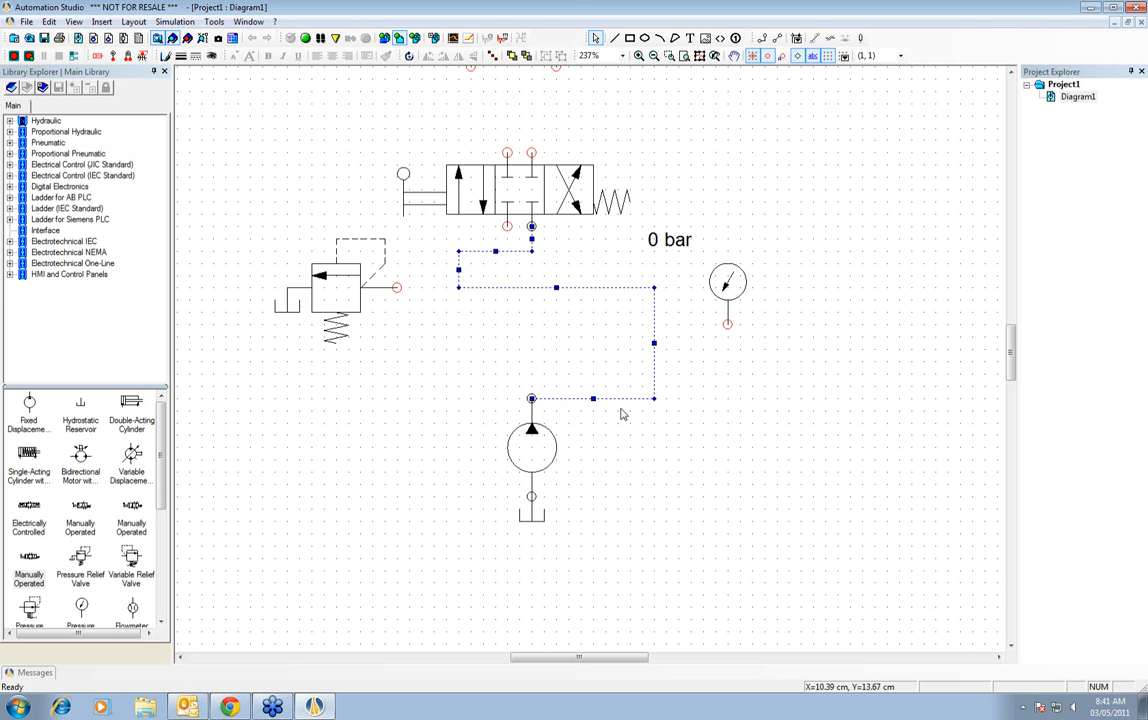
{"action": "left_click_drag", "start_coordinate": [593, 398], "coordinate": [532, 304]}
{"action": "left_click_drag", "start_coordinate": [458, 269], "coordinate": [533, 259]}
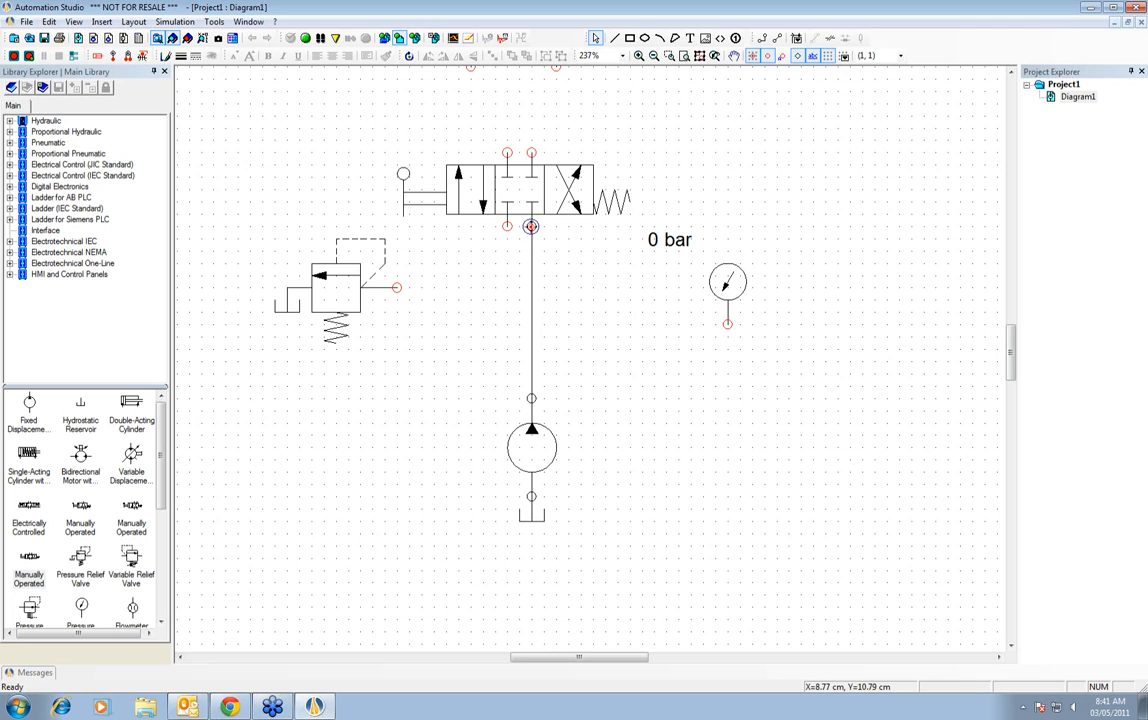
- Detach the pump line's upper end from the directional valve's port and place it as a free end below and left of the port
{"action": "left_click", "coordinate": [532, 240]}
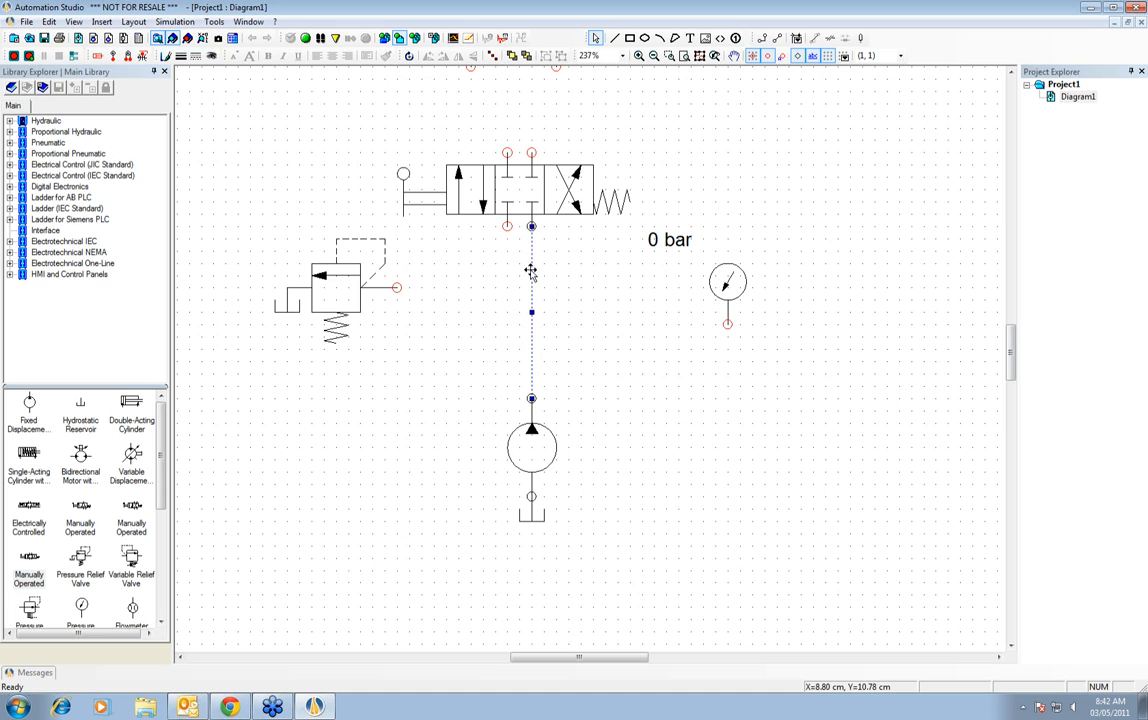
{"action": "scroll", "coordinate": [538, 217], "scroll_direction": "up", "scroll_amount": 2}
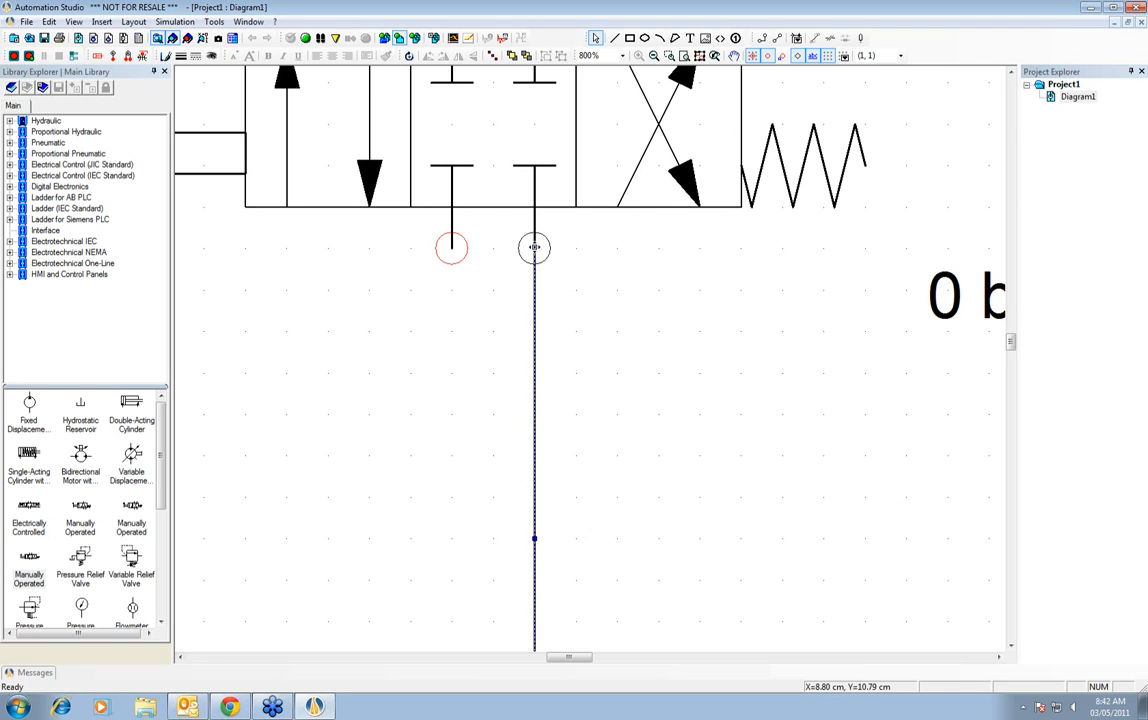
{"action": "left_click_drag", "start_coordinate": [534, 247], "coordinate": [430, 410]}
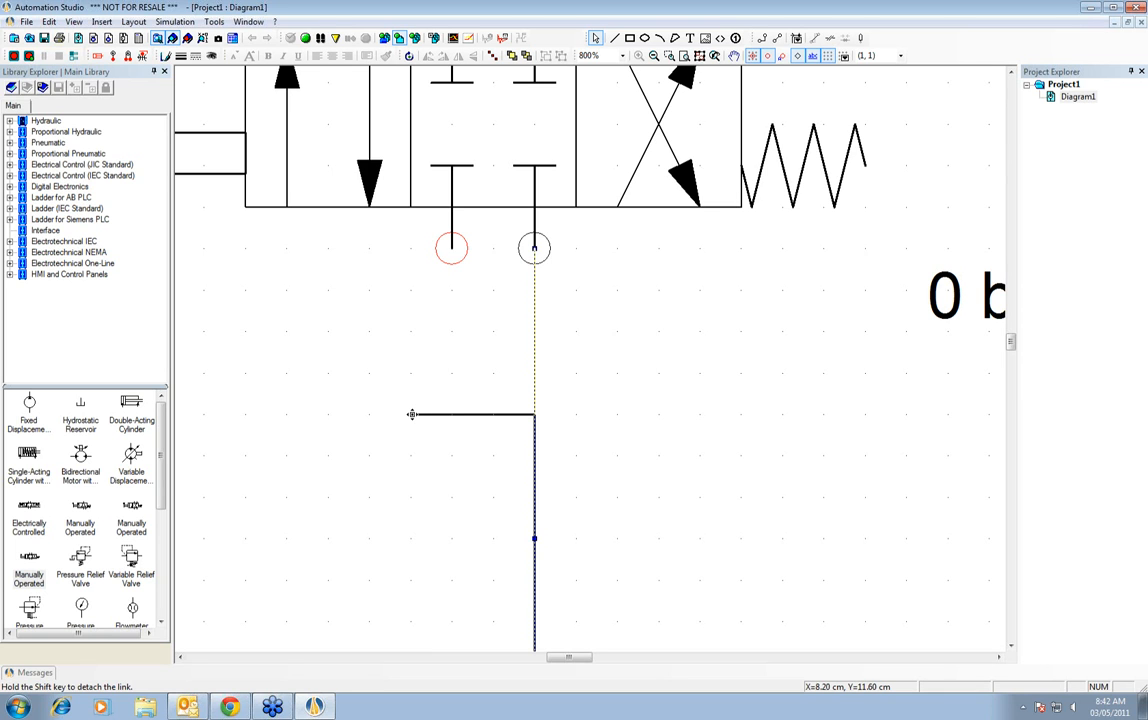
{"action": "left_click_drag", "start_coordinate": [411, 414], "coordinate": [410, 414]}
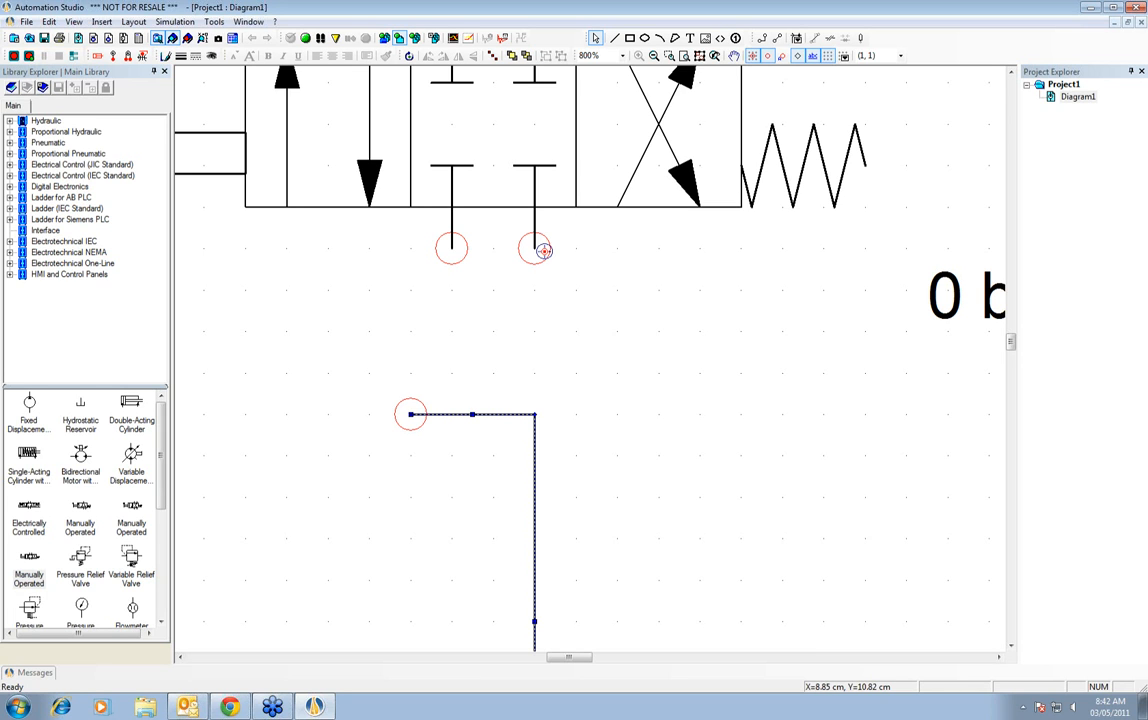
- Reattach the pump line's free upper end to the directional valve's lower right port
{"action": "scroll", "coordinate": [555, 345], "scroll_direction": "down", "scroll_amount": 3}
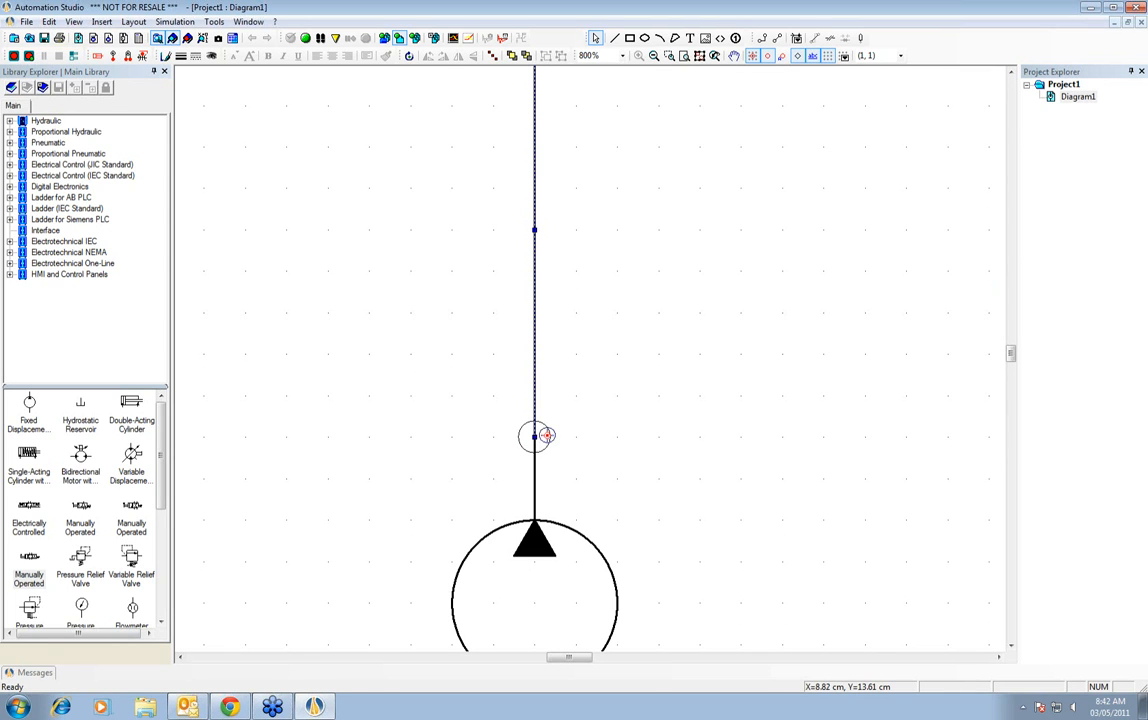
{"action": "scroll", "coordinate": [541, 434], "scroll_direction": "up", "scroll_amount": 4}
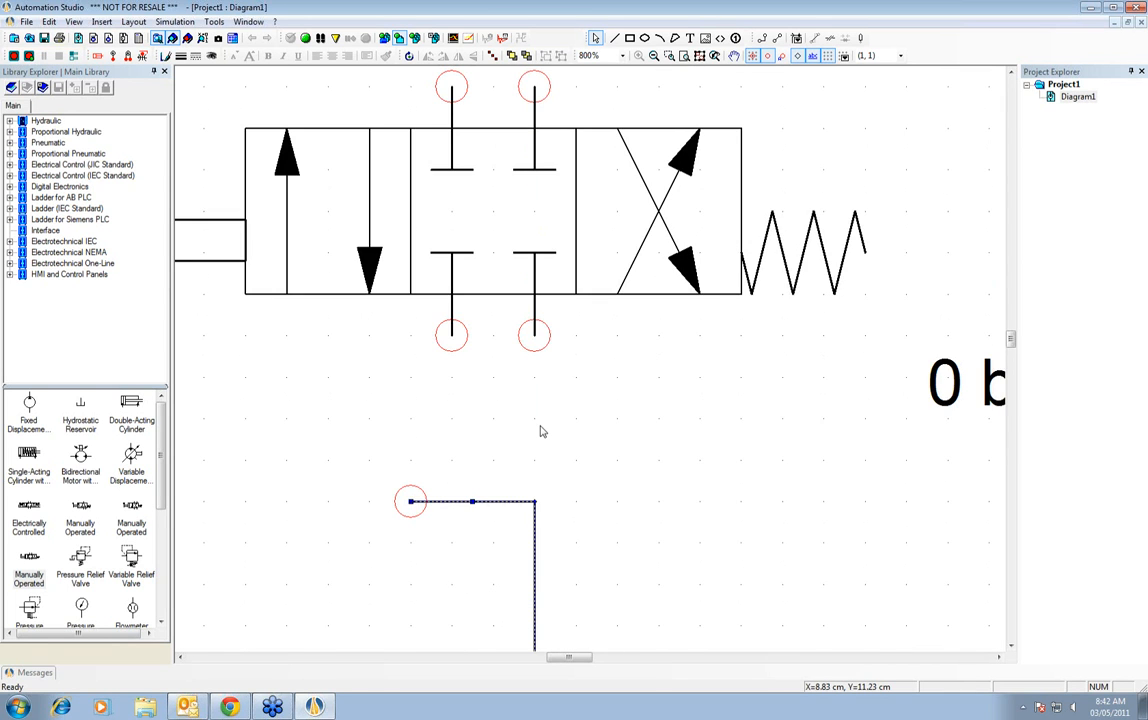
{"action": "left_click_drag", "start_coordinate": [410, 501], "coordinate": [534, 335]}
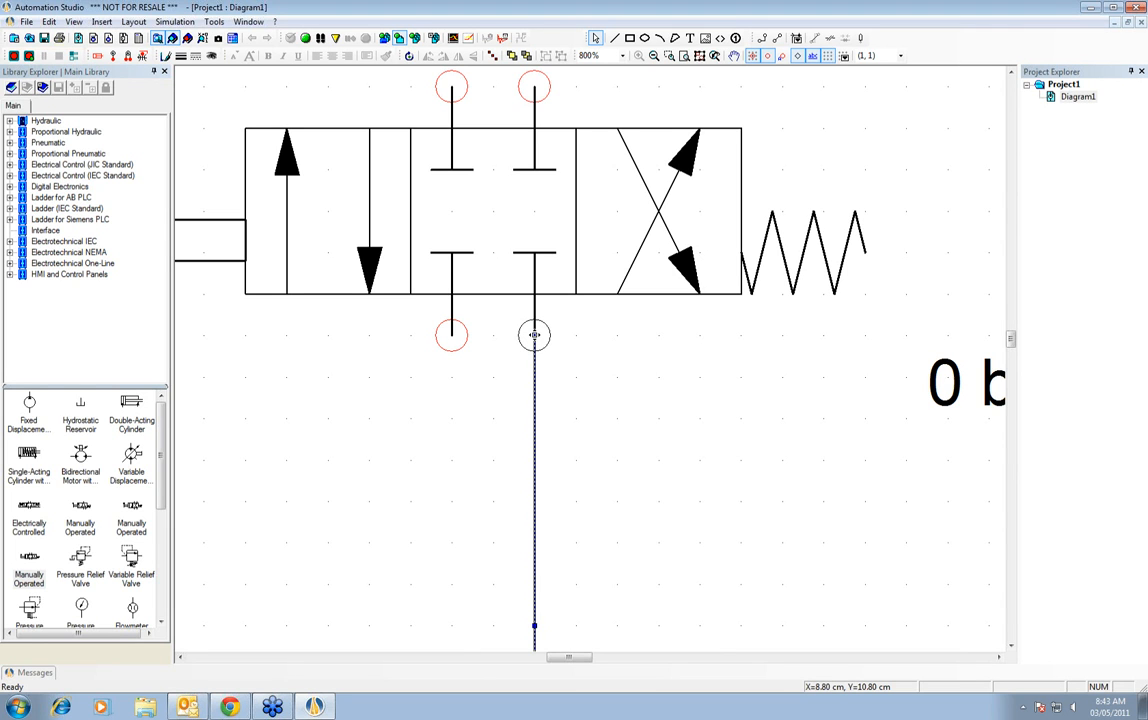
- Move the pump line's upper end to the directional valve's lower left port and shift its horizontal segment down below the ports
{"action": "left_click_drag", "start_coordinate": [534, 335], "coordinate": [452, 335]}
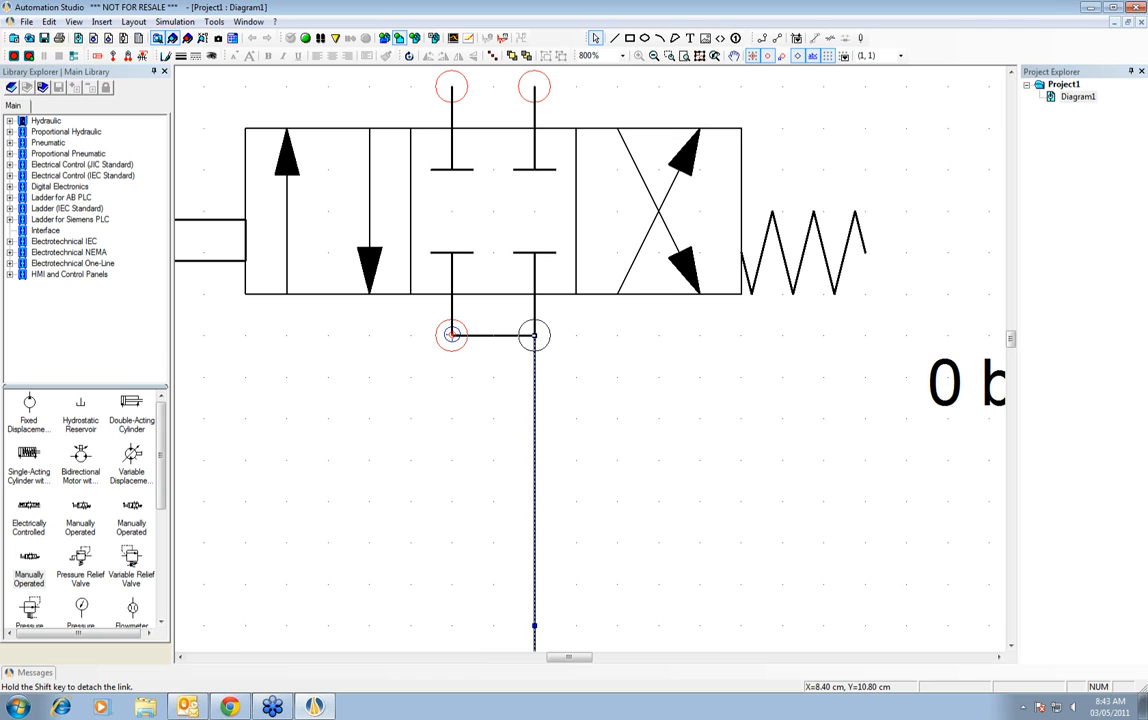
{"action": "left_click_drag", "start_coordinate": [452, 335], "coordinate": [453, 336]}
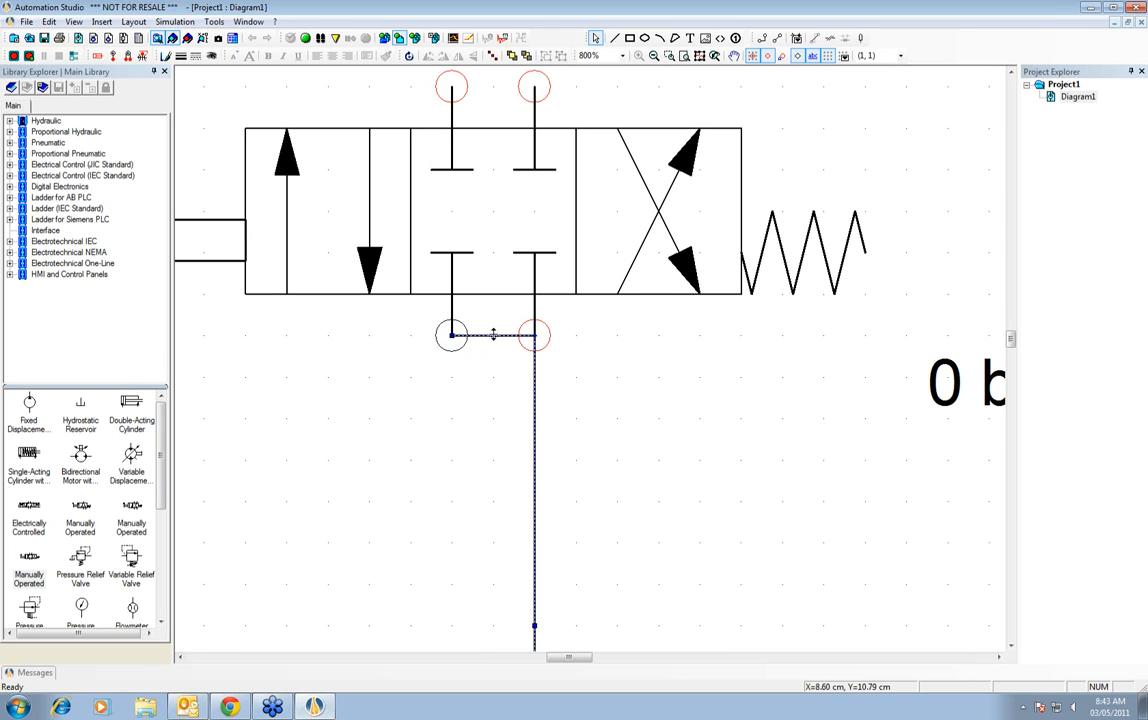
{"action": "left_click_drag", "start_coordinate": [493, 335], "coordinate": [492, 460]}
{"action": "left_click", "coordinate": [590, 444]}
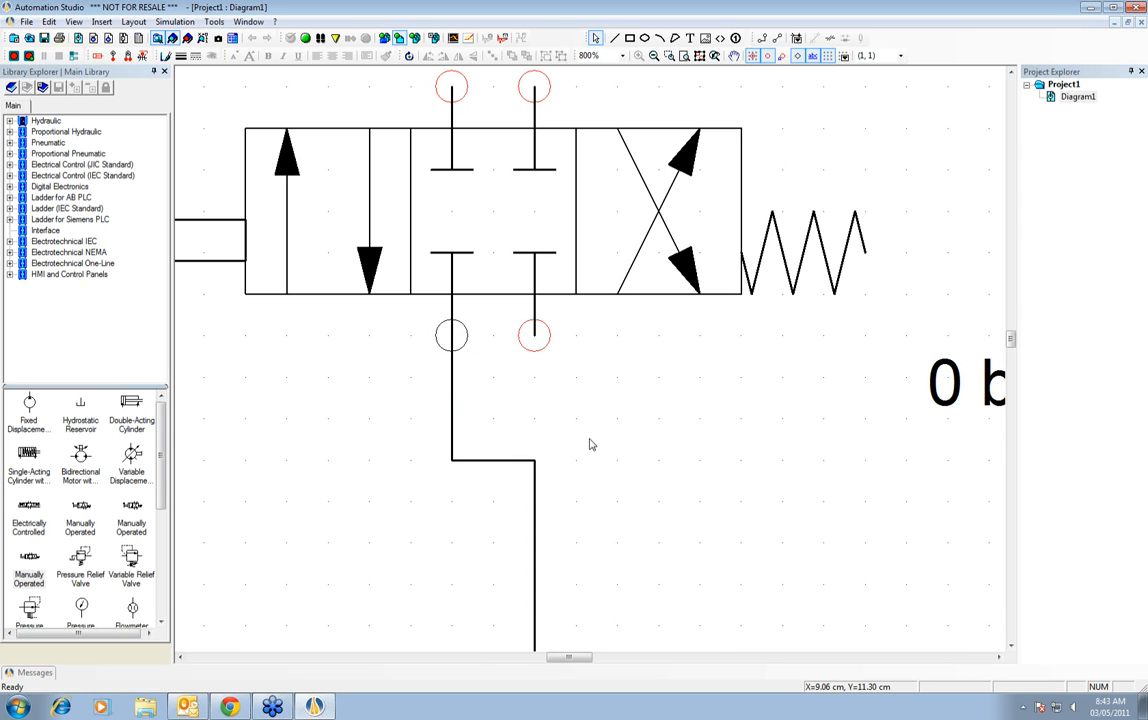
- Move the directional valve sideways so its lower left port sits directly above the pump and the connecting line runs straight
{"action": "scroll", "coordinate": [591, 447], "scroll_direction": "down", "scroll_amount": 4}
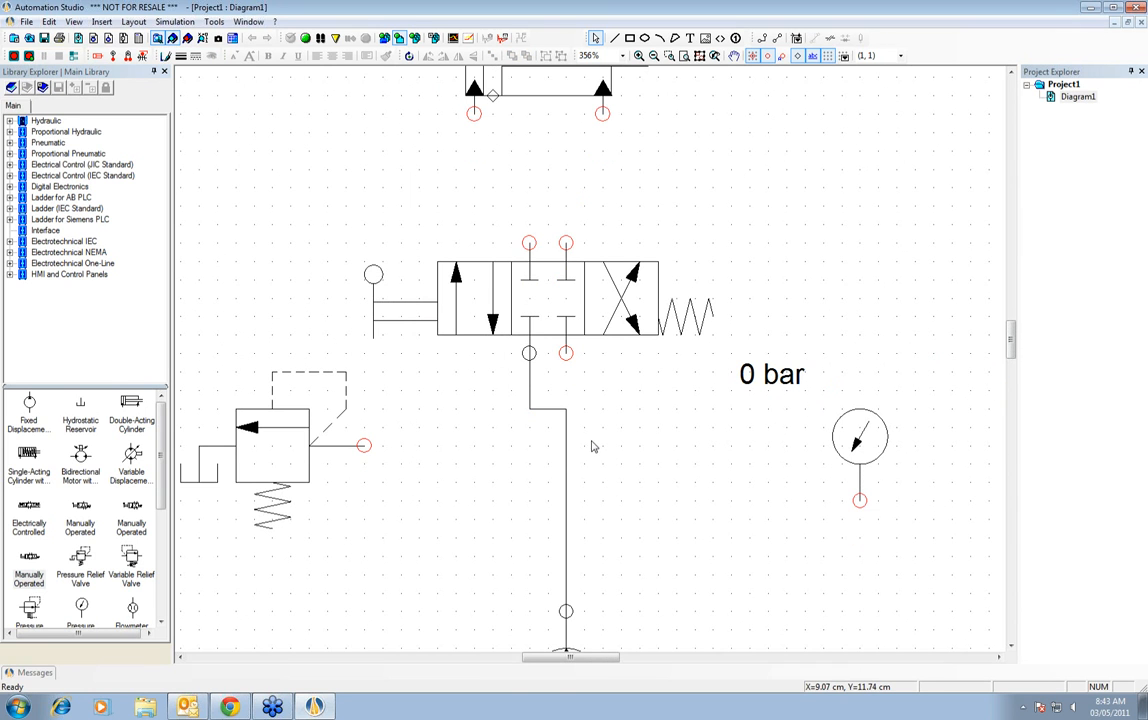
{"action": "left_click_drag", "start_coordinate": [533, 318], "coordinate": [570, 318]}
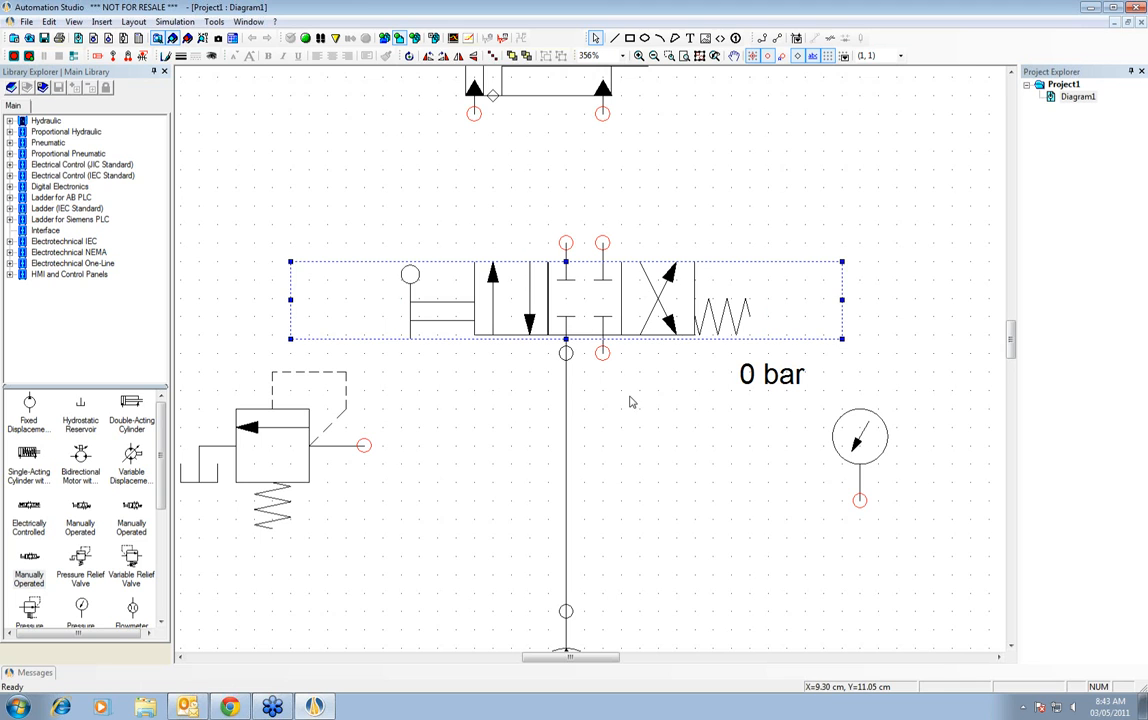
{"action": "left_click", "coordinate": [573, 393]}
{"action": "scroll", "coordinate": [615, 532], "scroll_direction": "down", "scroll_amount": 3}
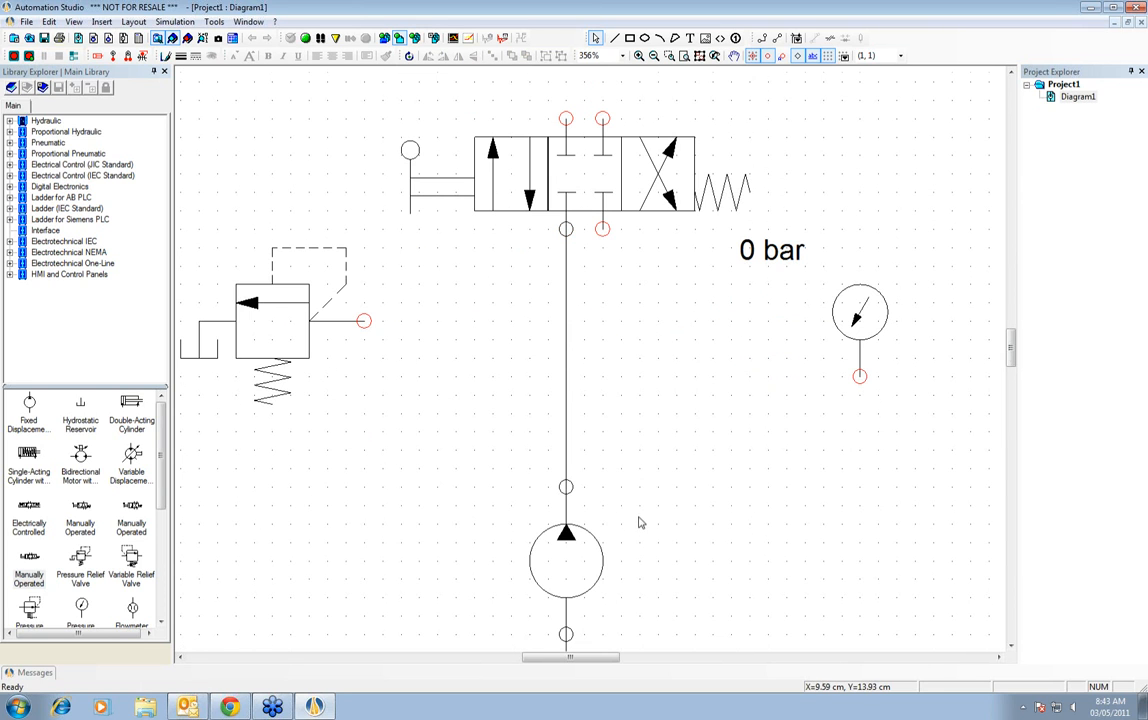
- Move the pressure relief valve down and closer to the pump line, and lower the pressure gauge
{"action": "left_click_drag", "start_coordinate": [335, 313], "coordinate": [391, 407]}
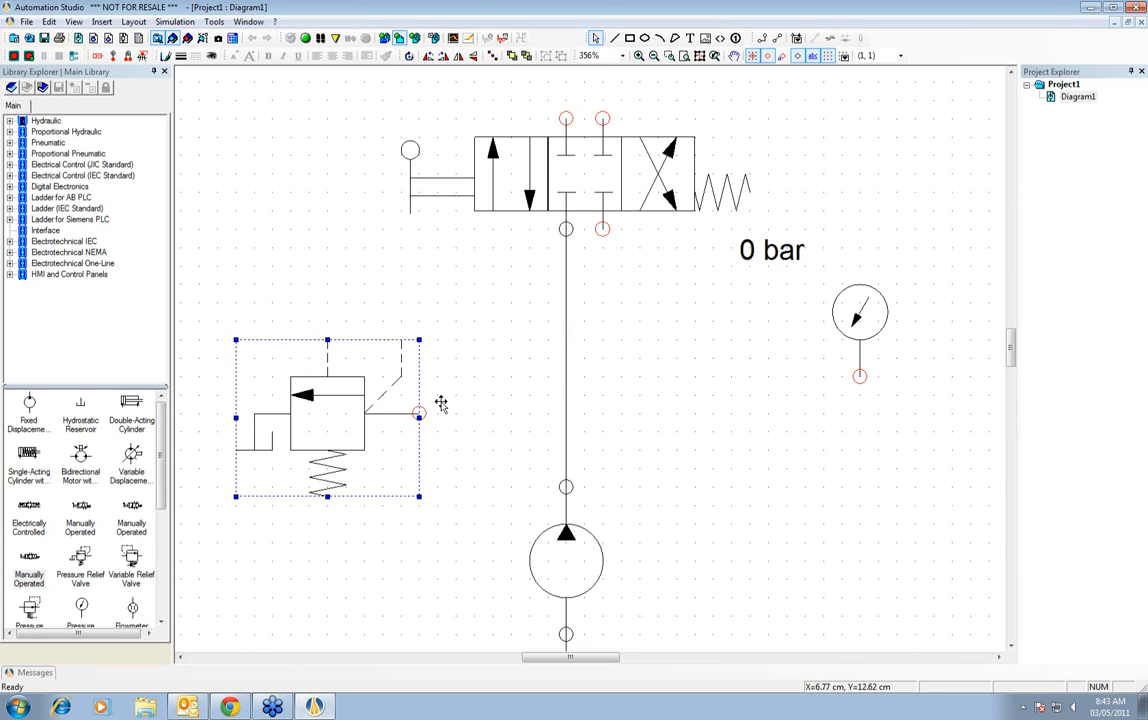
{"action": "left_click_drag", "start_coordinate": [868, 336], "coordinate": [866, 392]}
{"action": "left_click", "coordinate": [895, 297]}
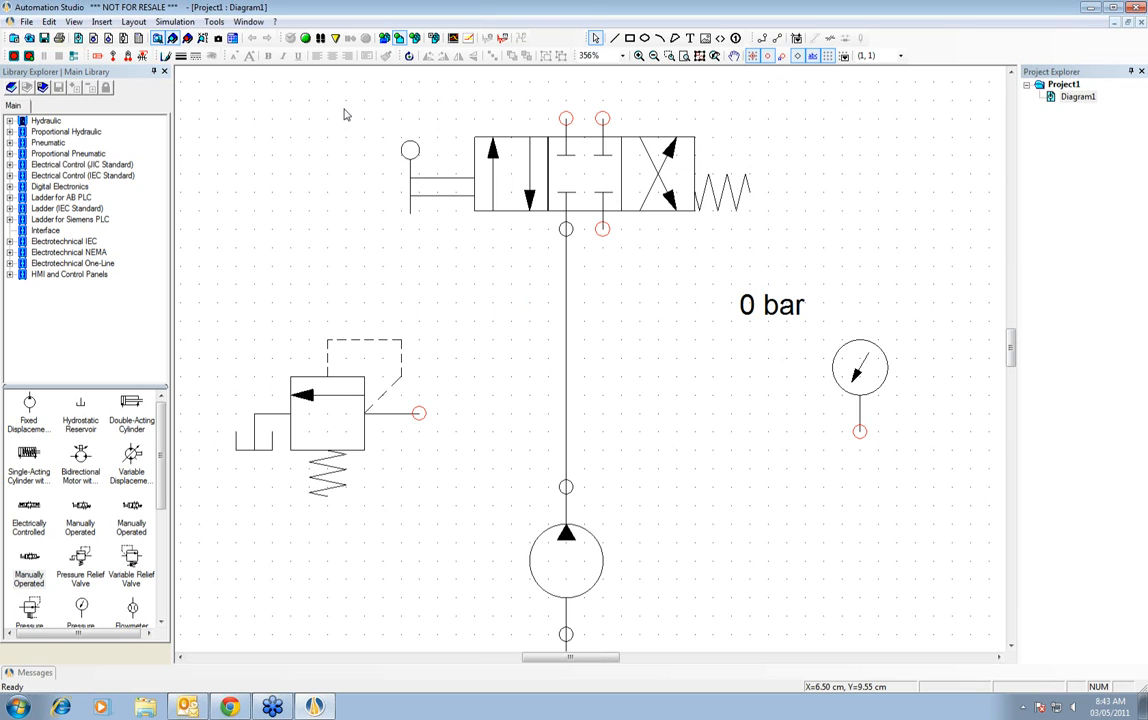
- Break the pump line into two sections at the height of the relief valve's port
{"action": "left_click", "coordinate": [134, 22]}
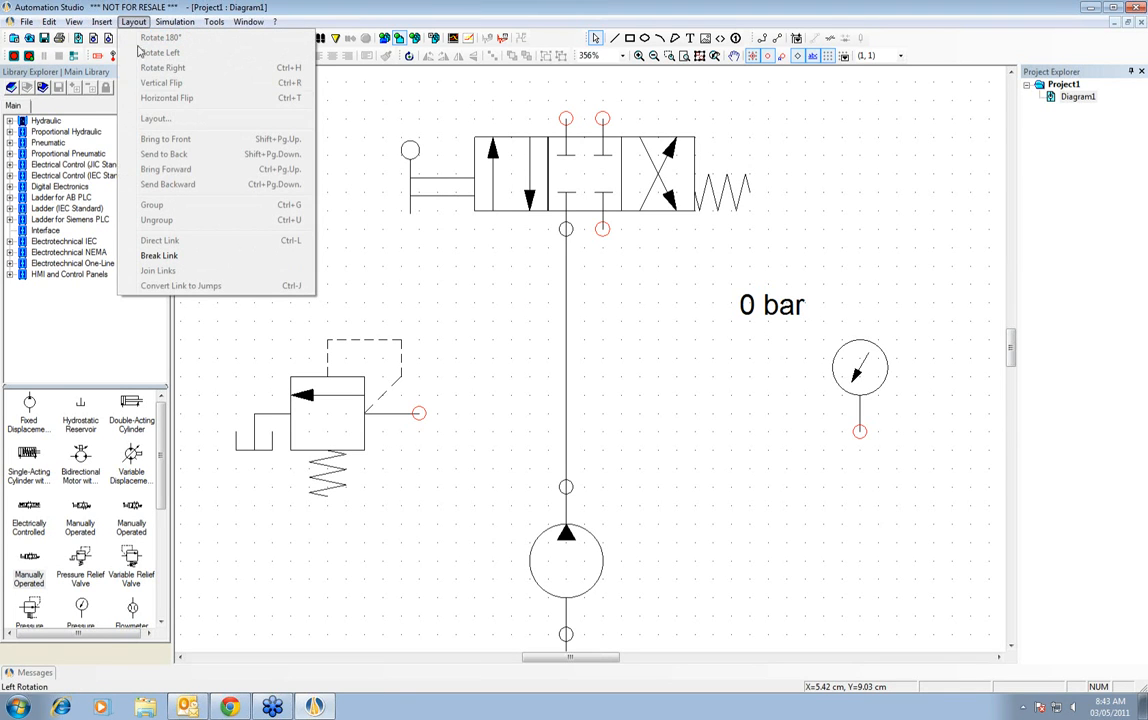
{"action": "left_click", "coordinate": [160, 256]}
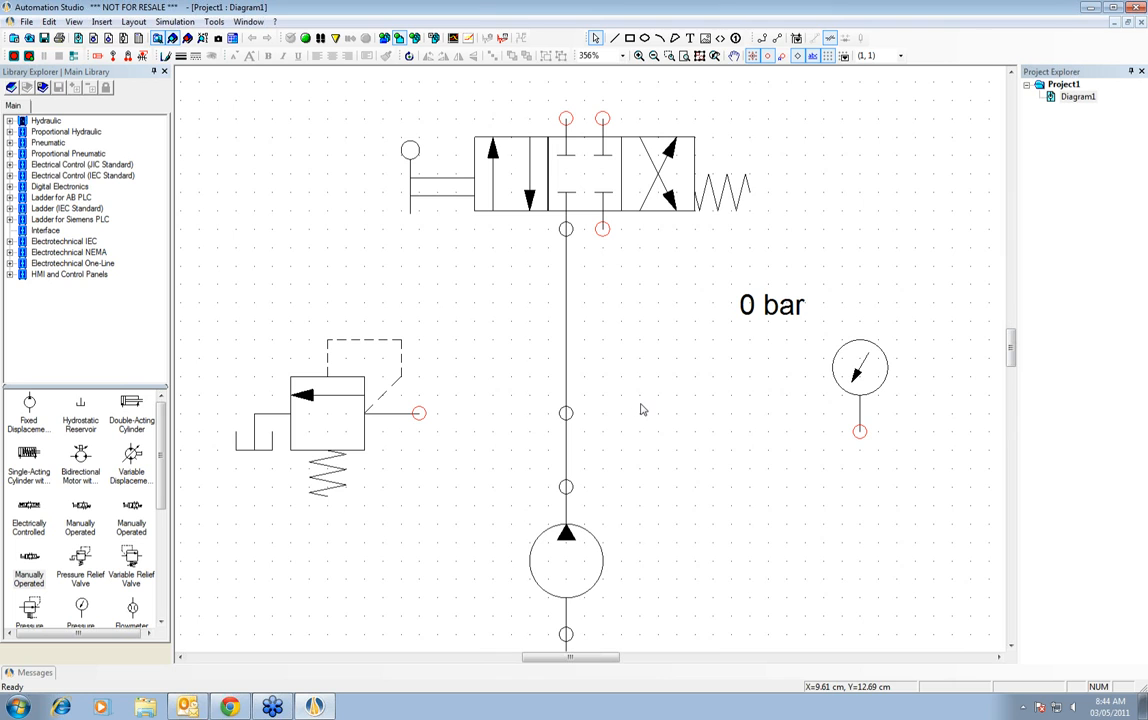
{"action": "key", "text": "Escape"}
- Review the technical data of the lower section of the split pump line, including its diameter and length
{"action": "left_click", "coordinate": [566, 323]}
{"action": "left_click", "coordinate": [566, 446]}
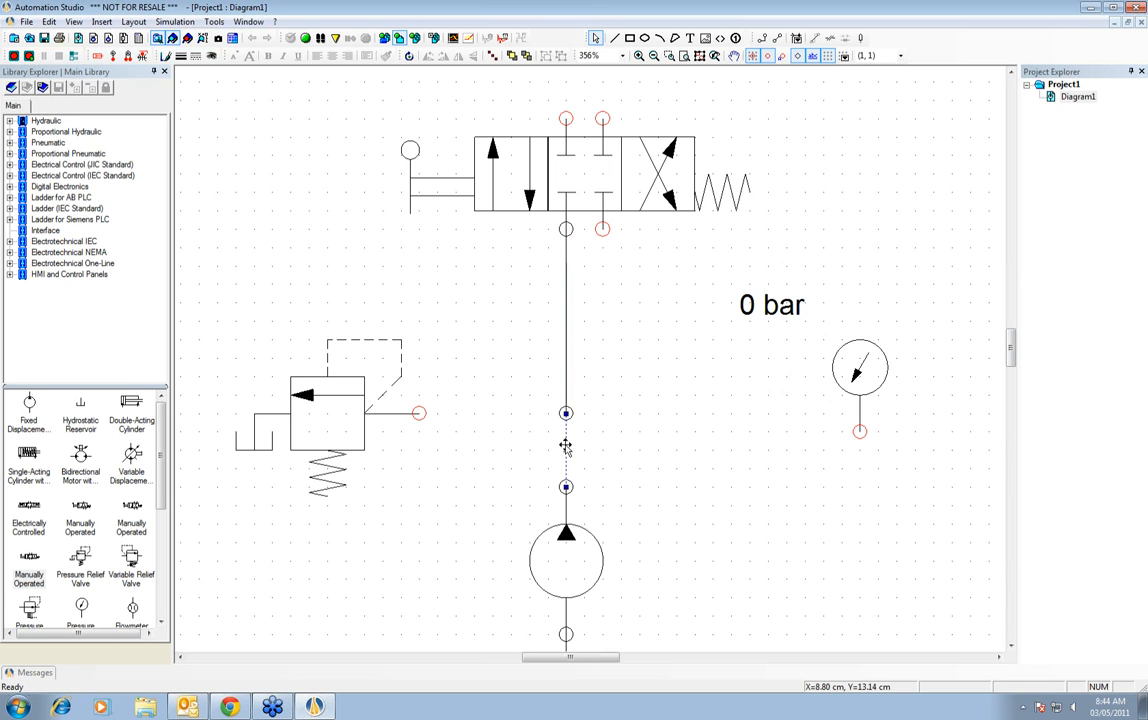
{"action": "double_click", "coordinate": [566, 446]}
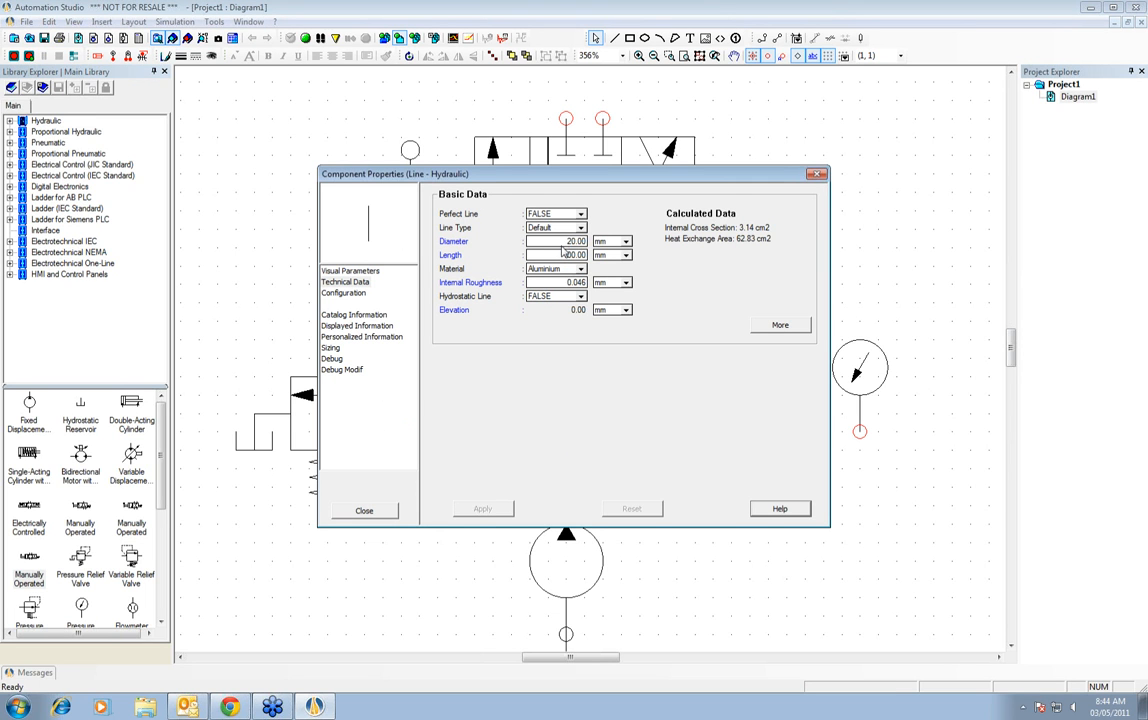
{"action": "left_click", "coordinate": [559, 259]}
{"action": "left_click", "coordinate": [364, 510]}
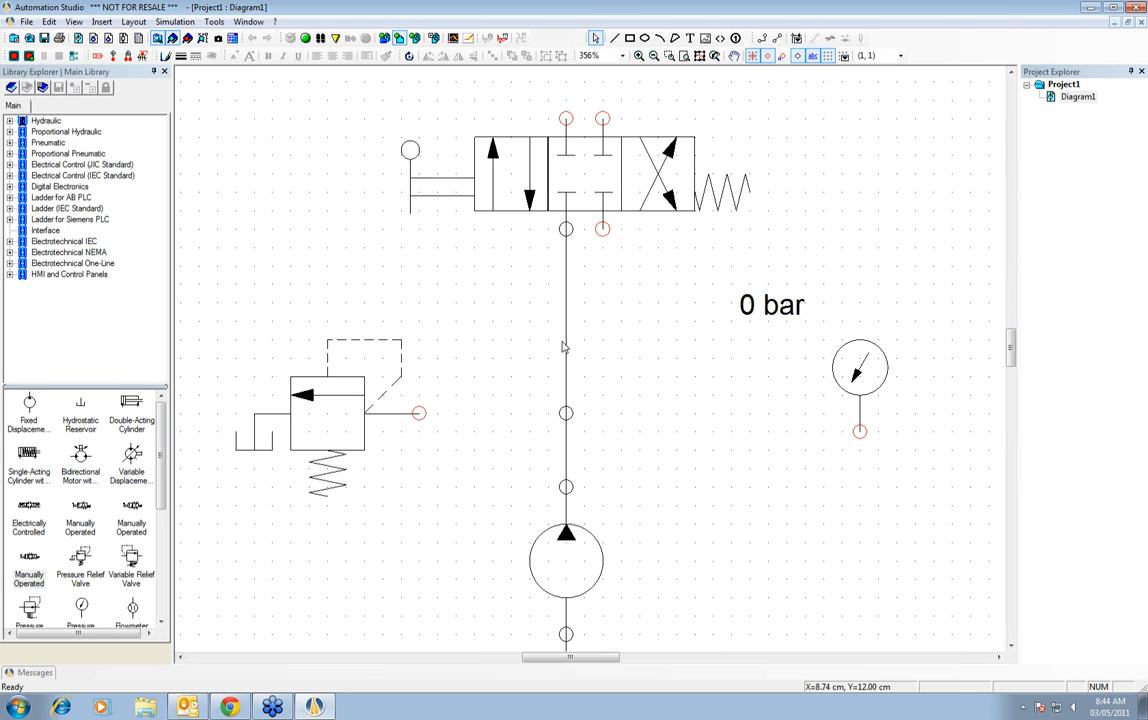
- Select the upper and lower sections of the split pump line in turn to examine them as separate lines
{"action": "left_click", "coordinate": [567, 450]}
{"action": "left_click", "coordinate": [566, 354]}
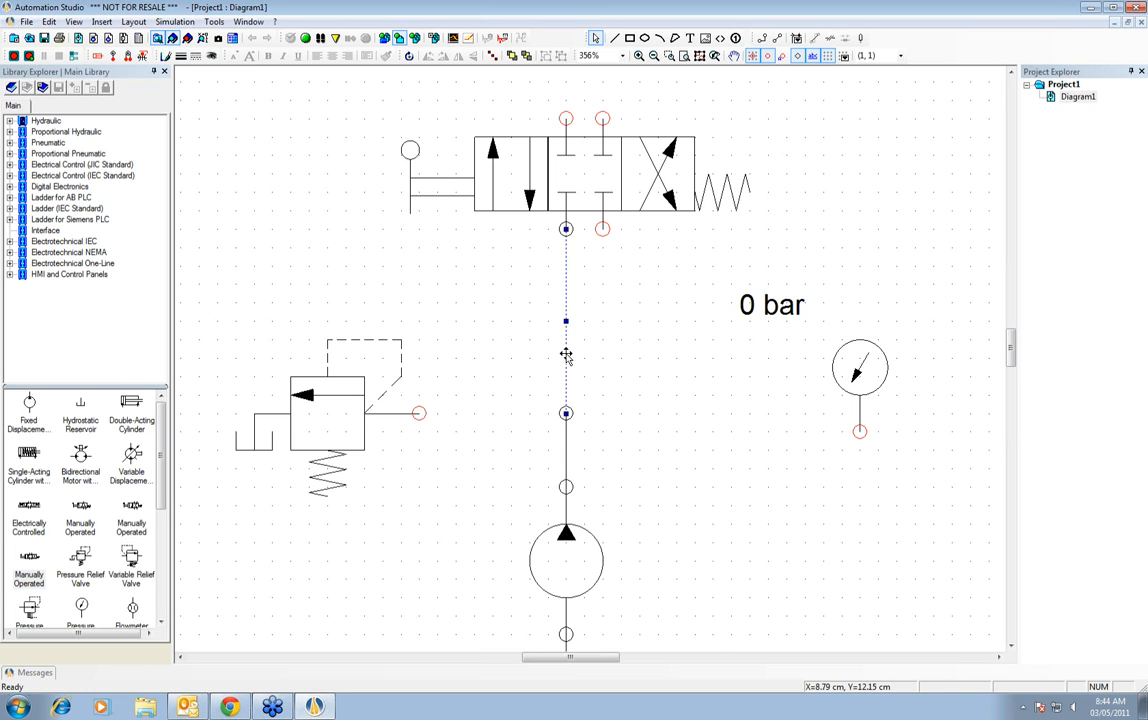
{"action": "left_click", "coordinate": [591, 427]}
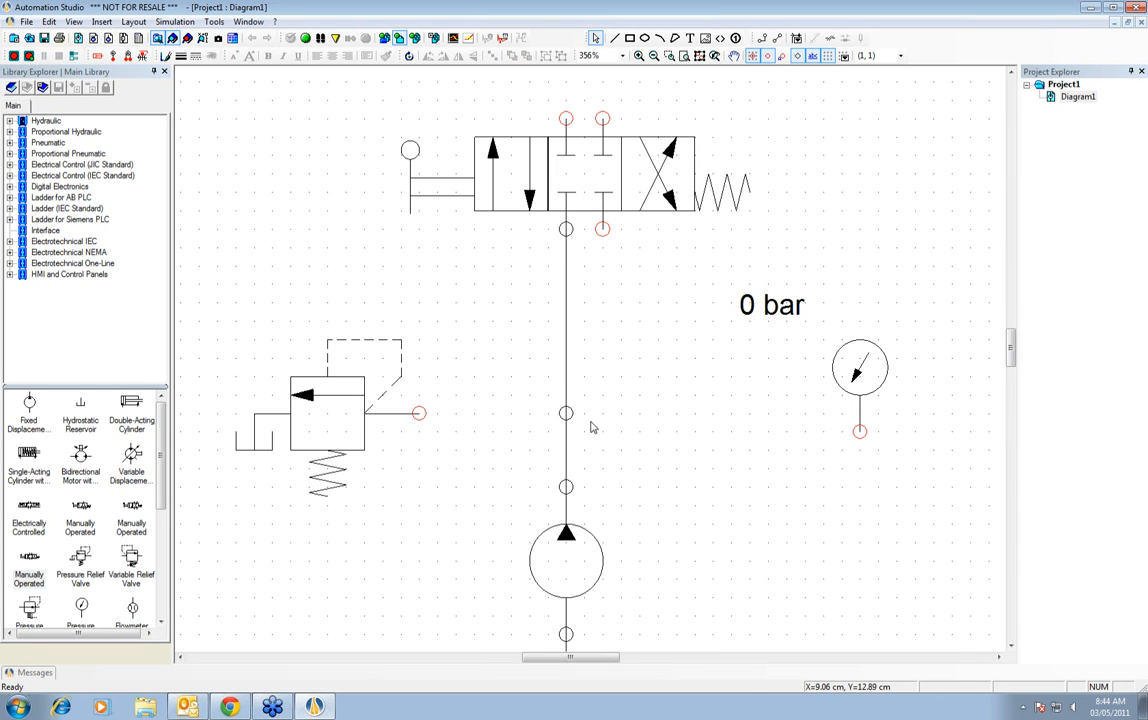
{"action": "left_click", "coordinate": [567, 304]}
{"action": "left_click", "coordinate": [566, 440]}
- Try to draw a line from the split point to the relief valve's port and undo it
{"action": "left_click", "coordinate": [553, 413]}
{"action": "left_click_drag", "start_coordinate": [563, 413], "coordinate": [419, 413]}
{"action": "key", "text": "ctrl+z"}
- Join the two pump line sections back into one line and check the joined line's technical data
{"action": "left_click", "coordinate": [566, 309]}
{"action": "left_click", "coordinate": [566, 450]}
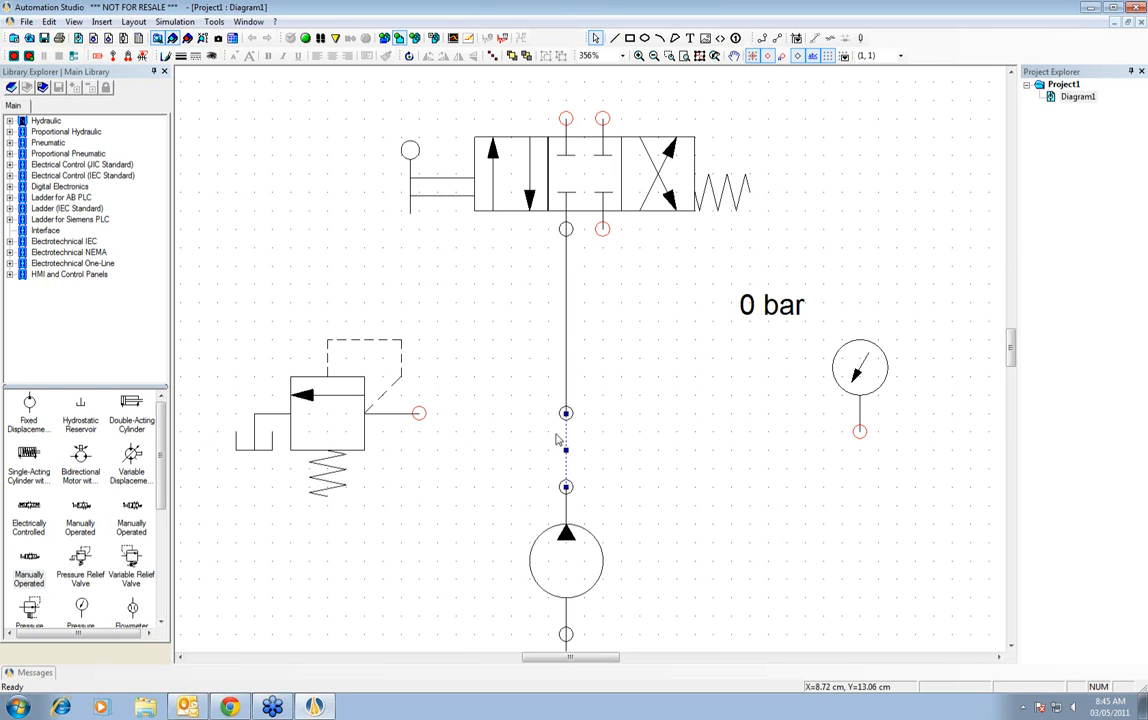
{"action": "left_click", "coordinate": [566, 358], "text": "shift"}
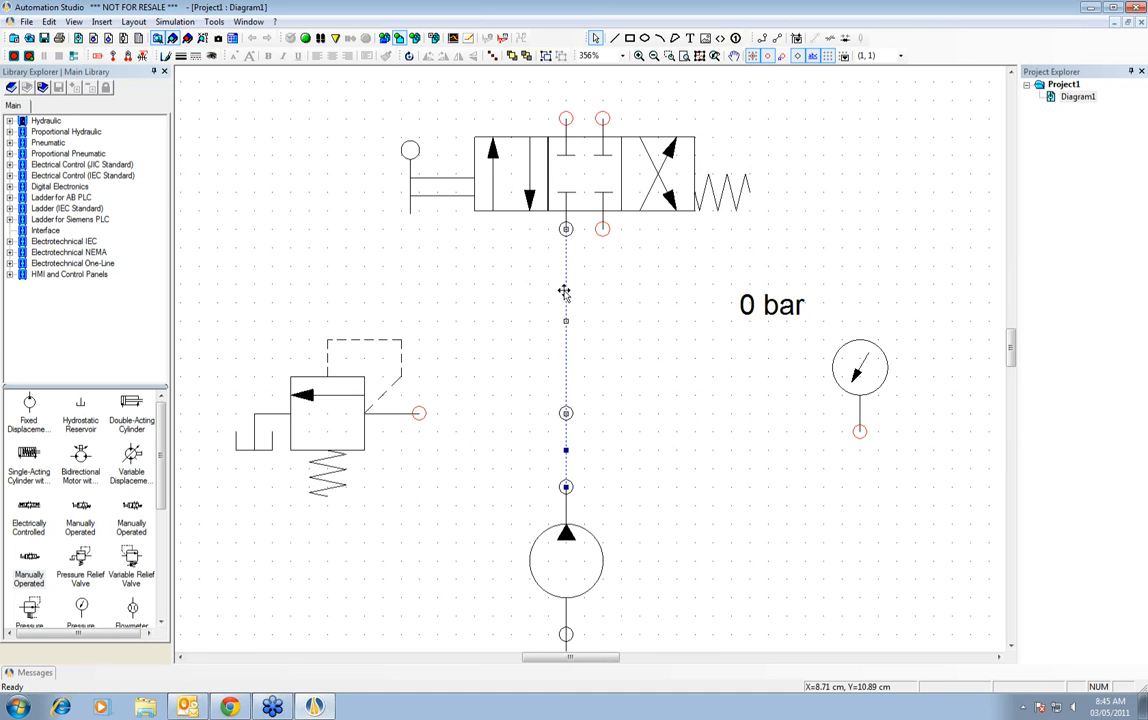
{"action": "left_click", "coordinate": [131, 22]}
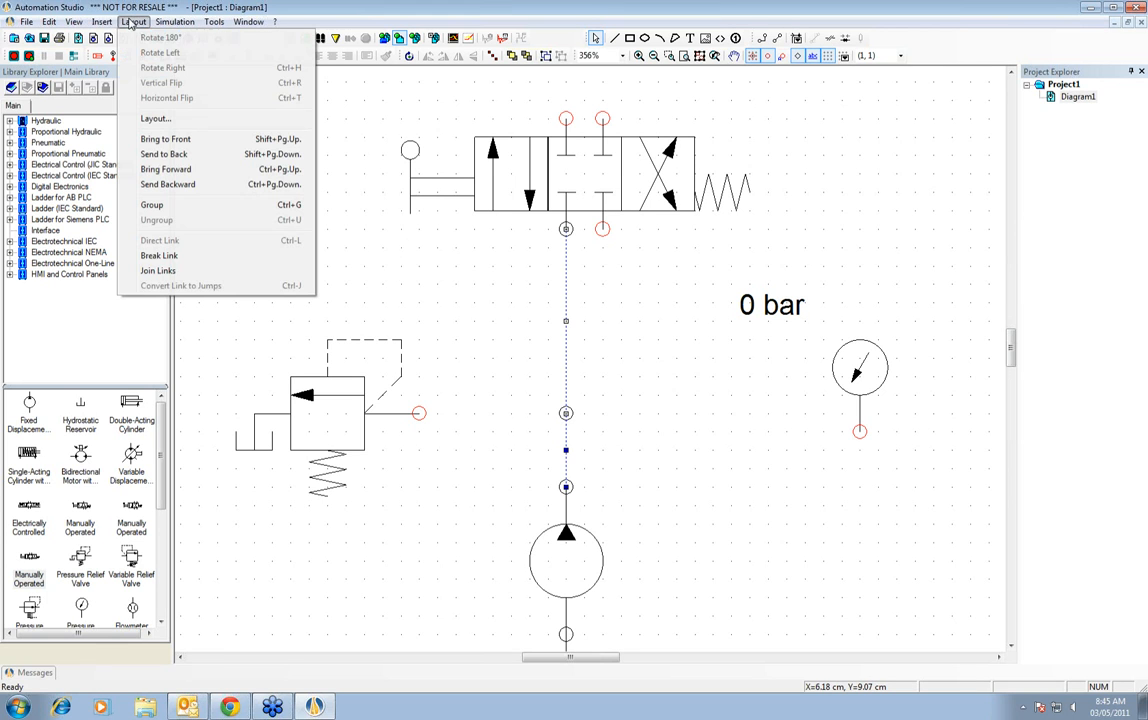
{"action": "left_click", "coordinate": [155, 272]}
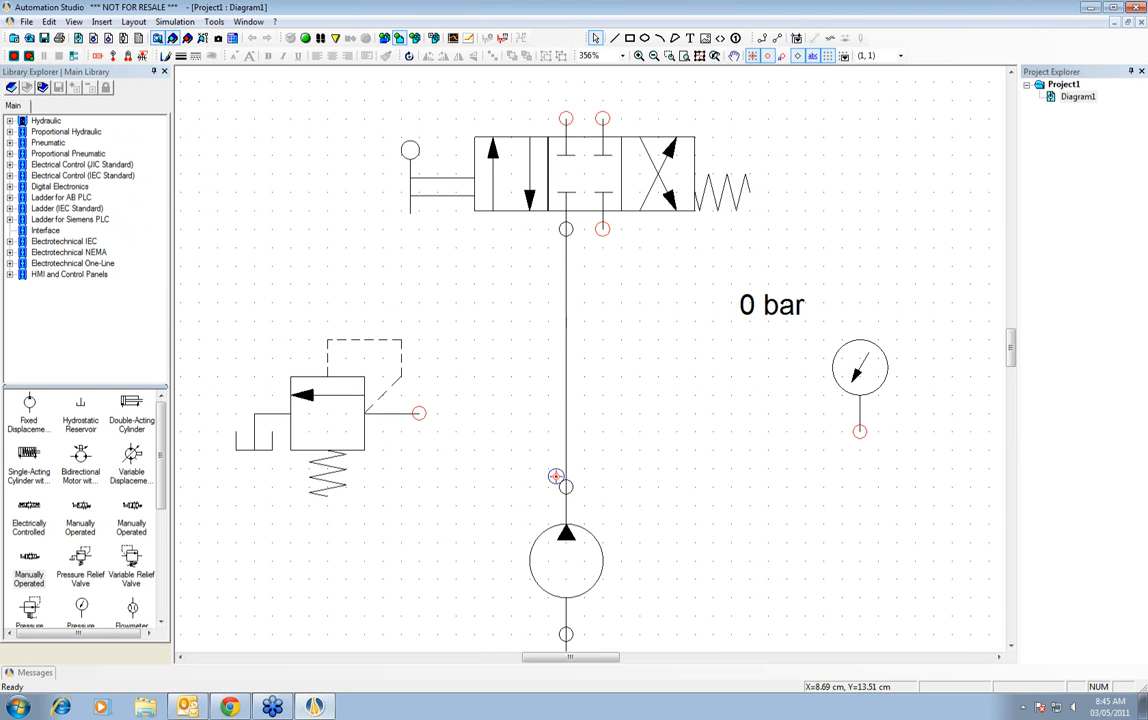
{"action": "double_click", "coordinate": [566, 379]}
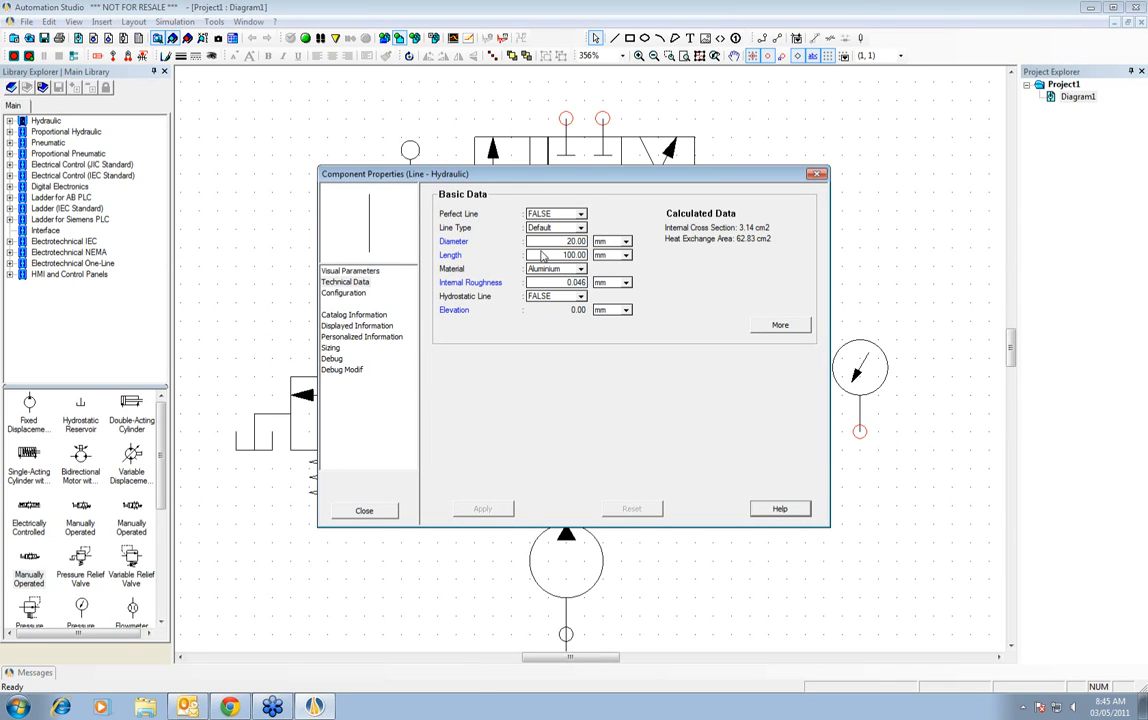
{"action": "left_click", "coordinate": [364, 511]}
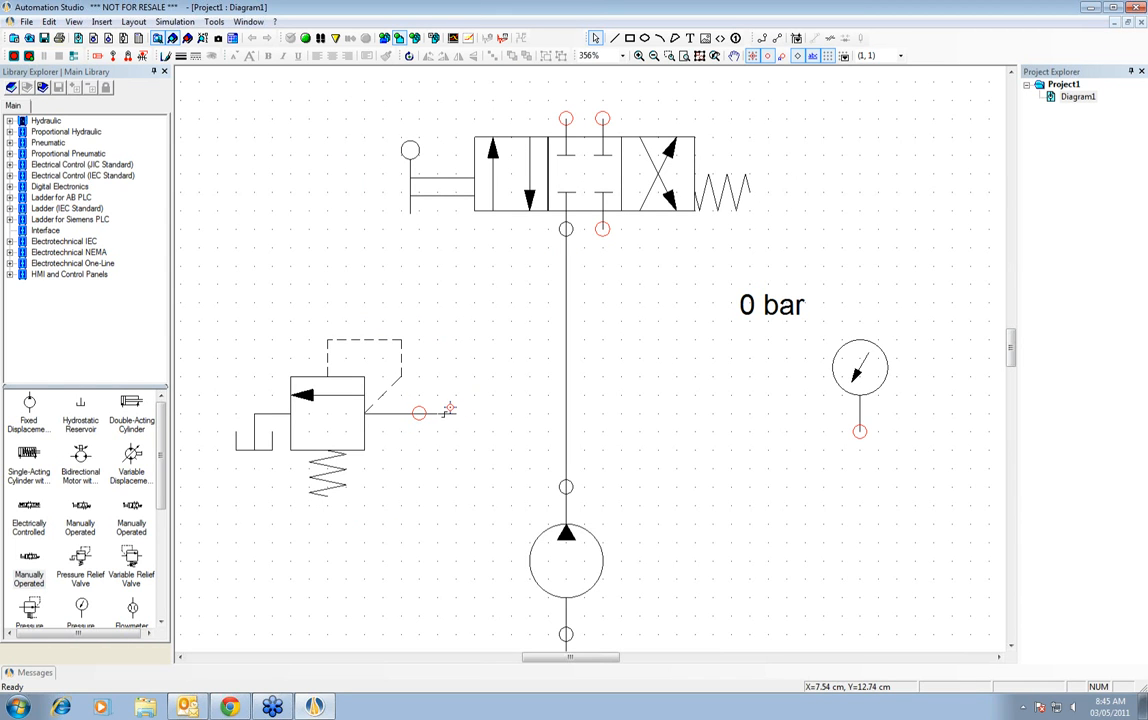
- Connect the relief valve and the pressure gauge to the pump line, raising the gauge so both lines meet at one junction
{"action": "left_click", "coordinate": [563, 413]}
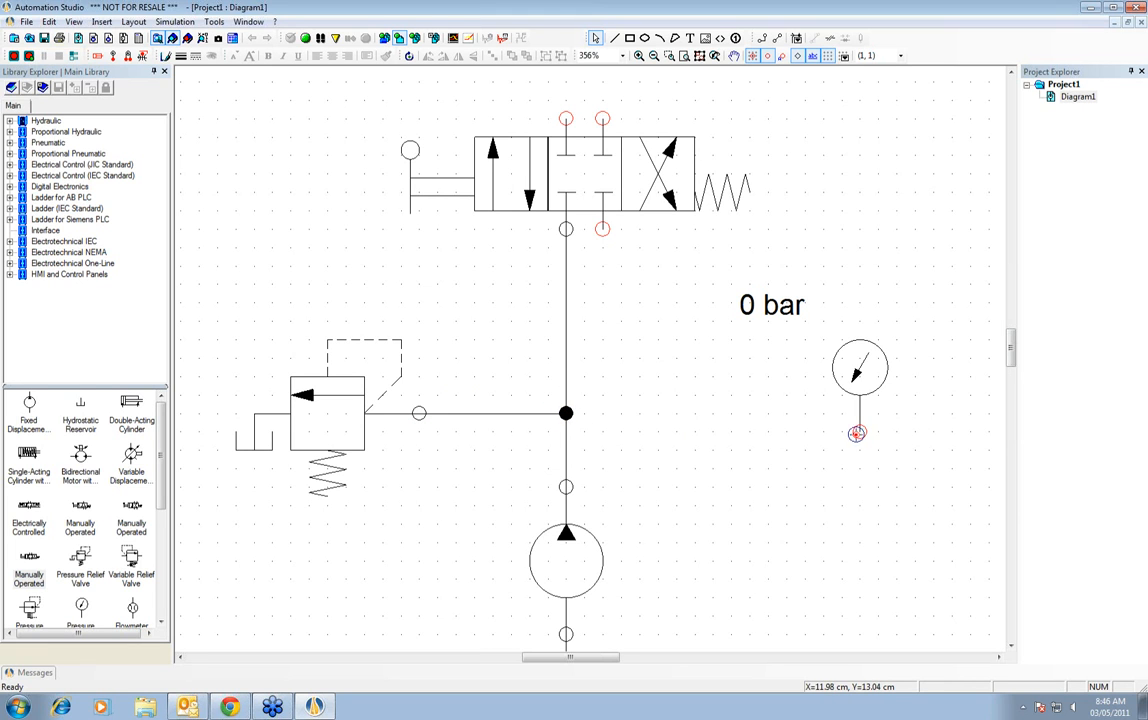
{"action": "left_click_drag", "start_coordinate": [857, 433], "coordinate": [566, 431]}
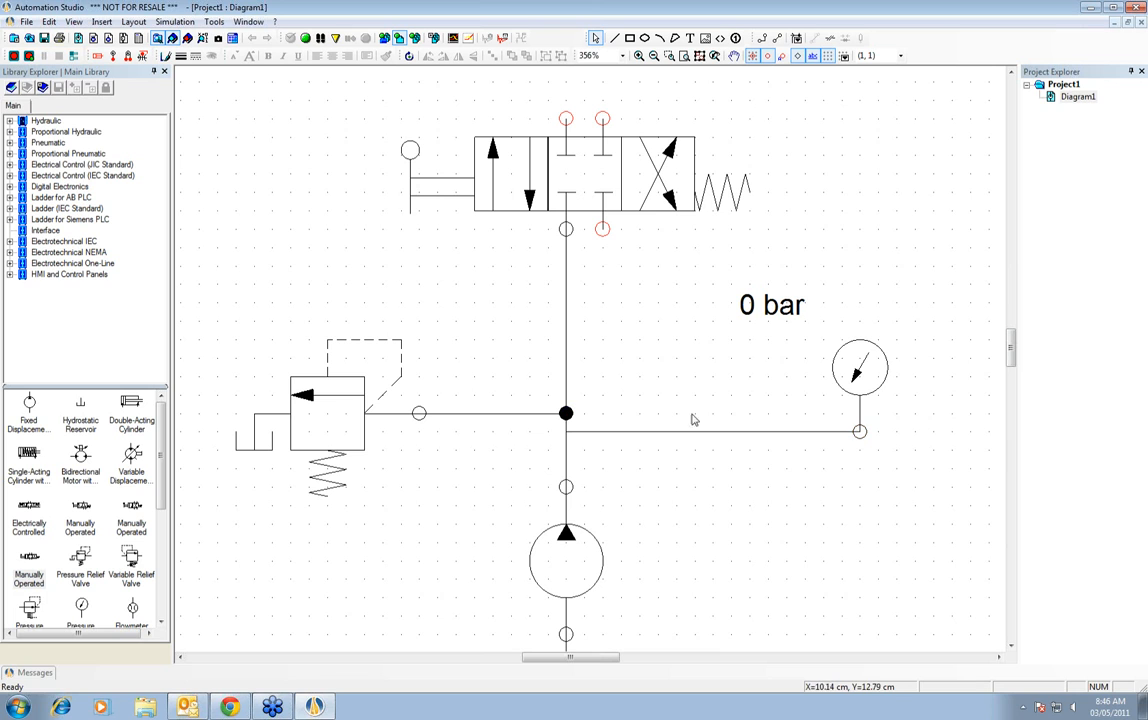
{"action": "left_click_drag", "start_coordinate": [860, 368], "coordinate": [860, 349]}
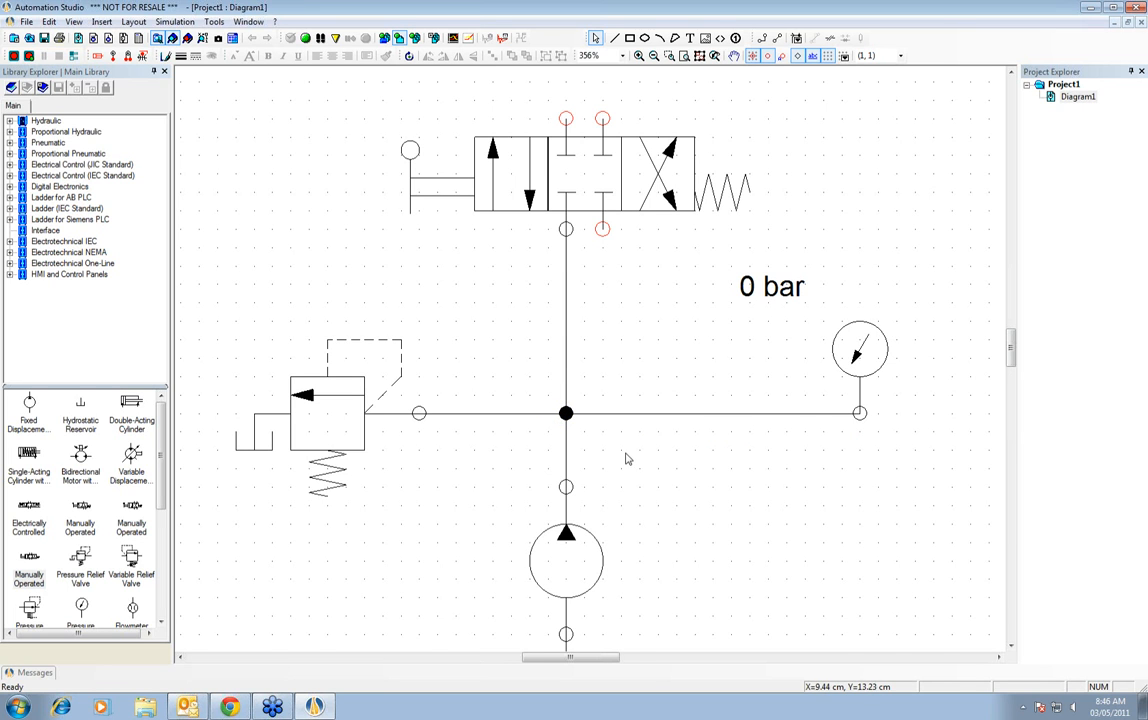
- Place an Atmospheric Reservoir from the hydraulic Reservoirs category on the directional valve's lower right port
{"action": "scroll", "coordinate": [634, 470], "scroll_direction": "down", "scroll_amount": 1}
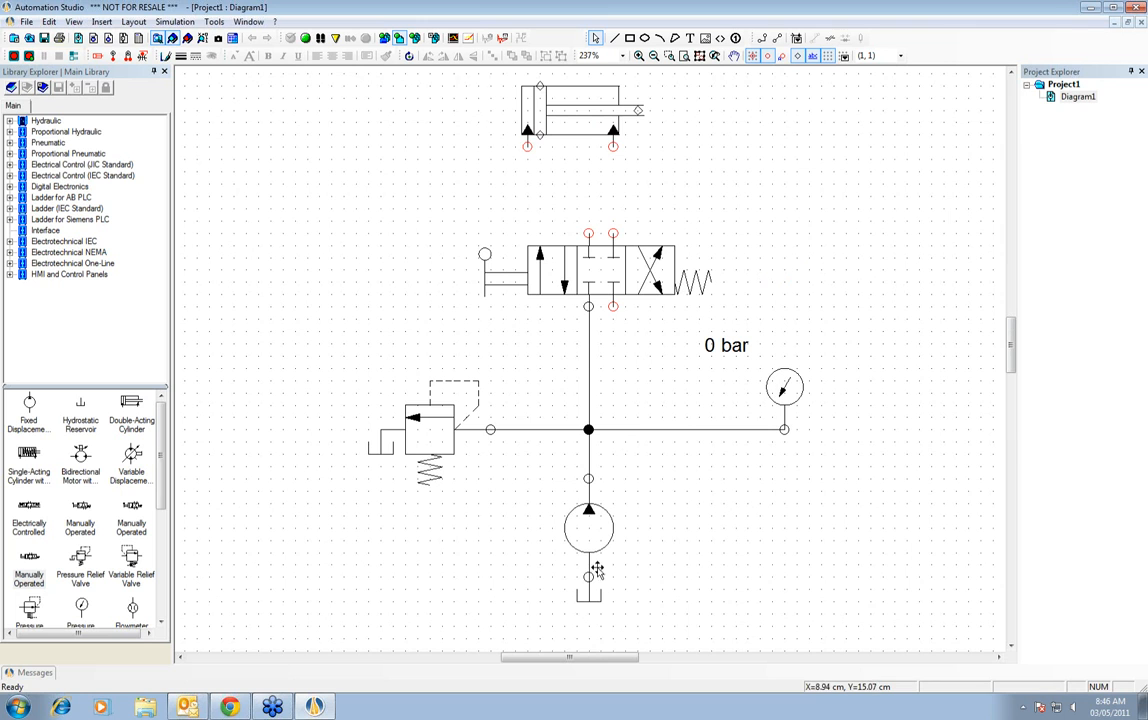
{"action": "double_click", "coordinate": [38, 121]}
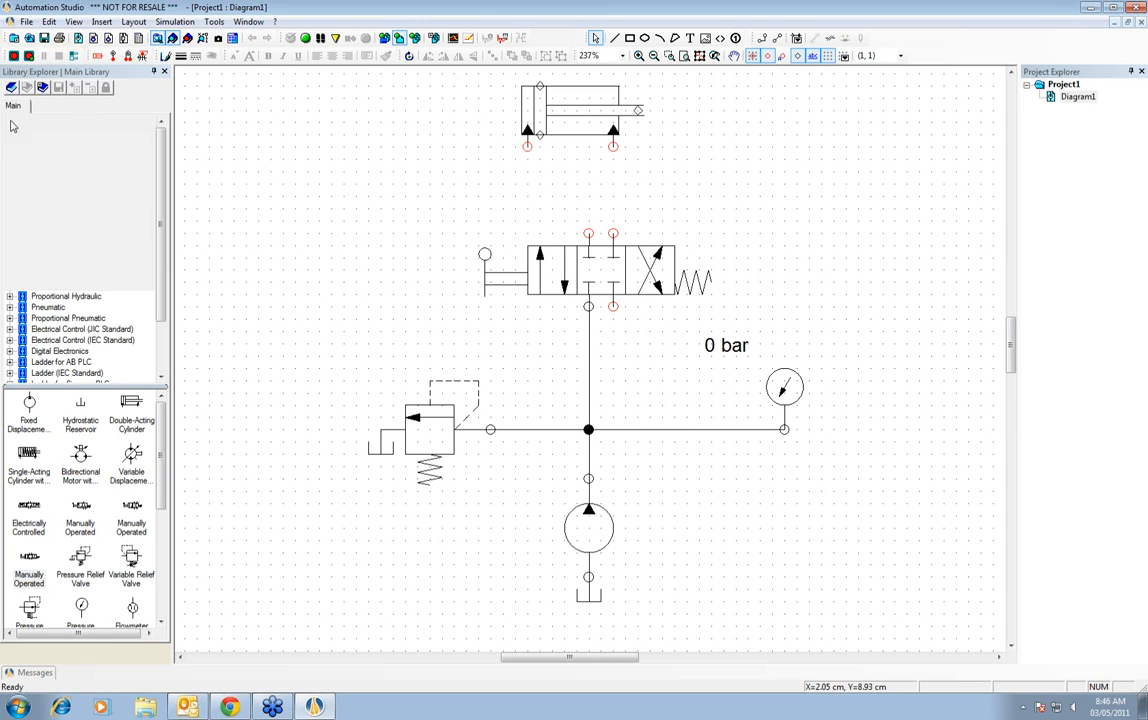
{"action": "left_click", "coordinate": [58, 153]}
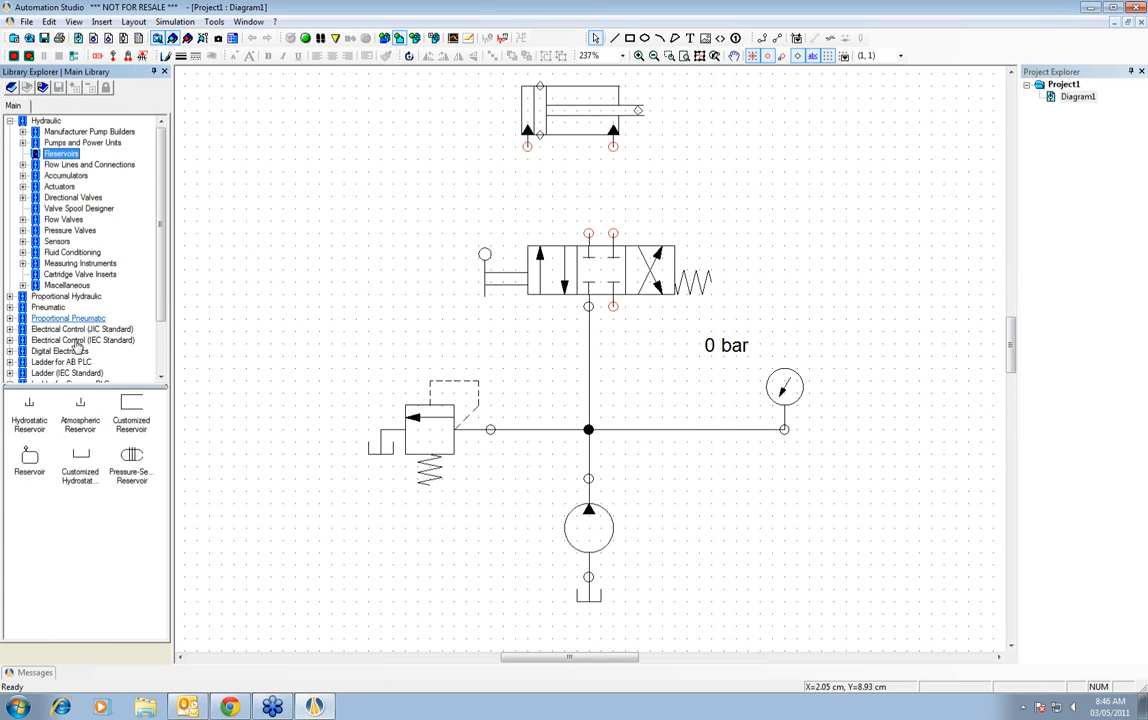
{"action": "left_click_drag", "start_coordinate": [80, 405], "coordinate": [623, 328]}
{"action": "left_click", "coordinate": [631, 360]}
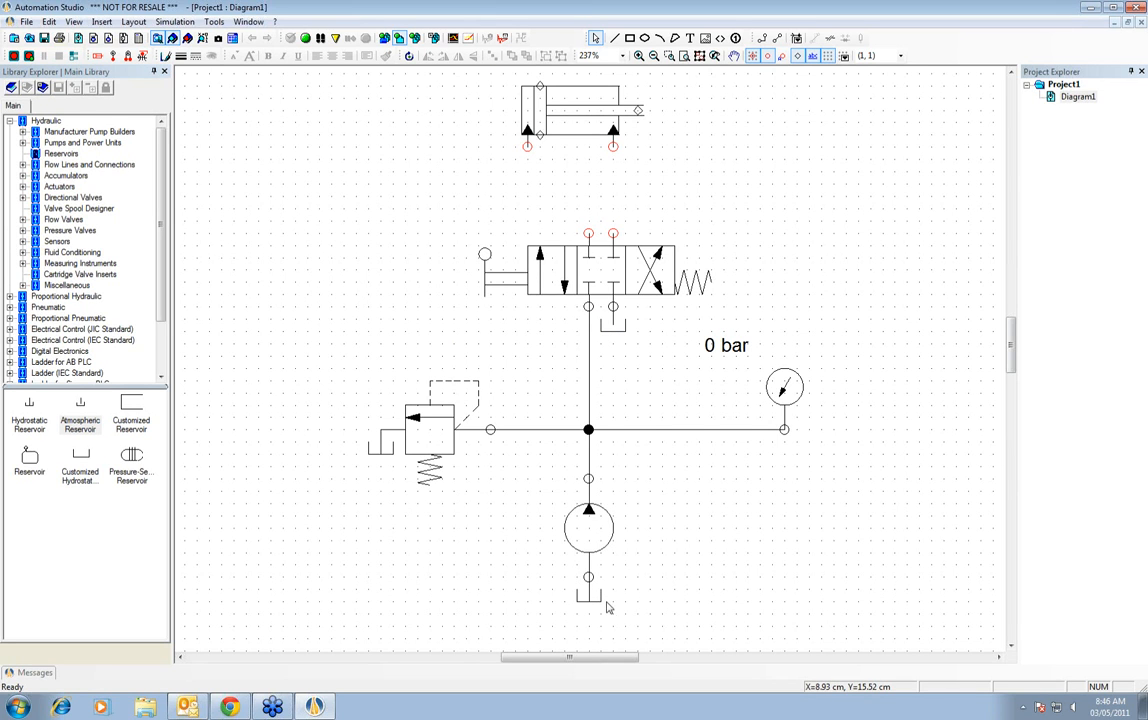
- Review the technical data of the hydrostatic reservoir below the pump, including its initial height, initial volume and infinite volume setting
{"action": "scroll", "coordinate": [626, 616], "scroll_direction": "up", "scroll_amount": 5}
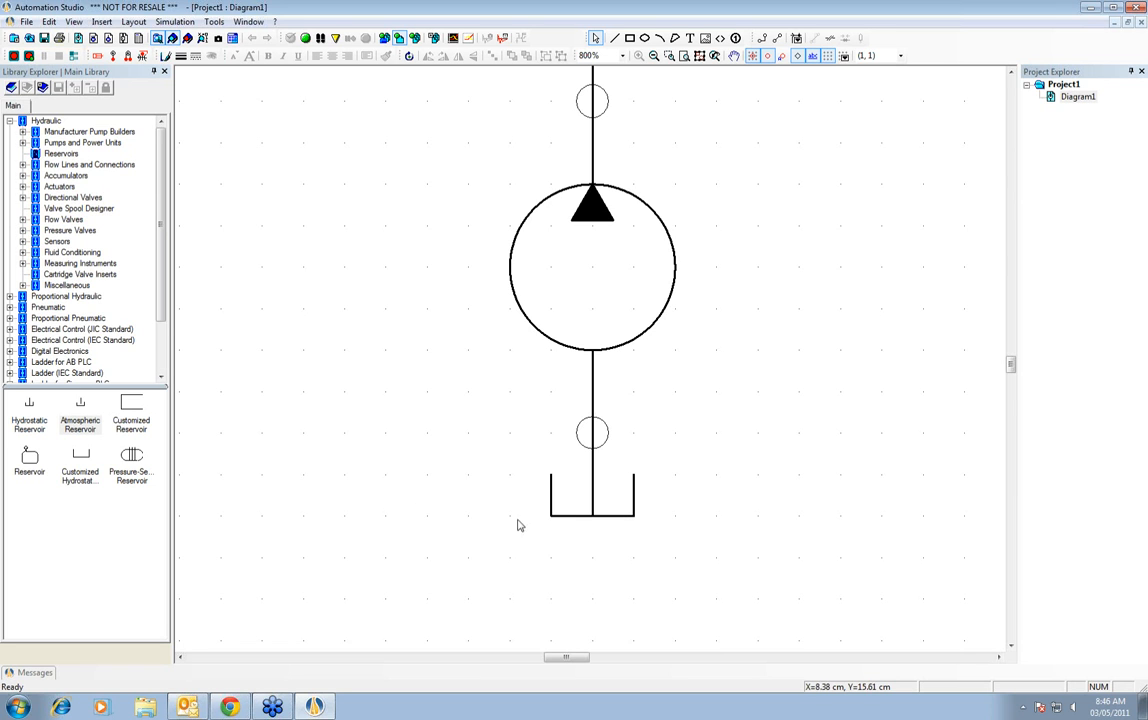
{"action": "double_click", "coordinate": [593, 492]}
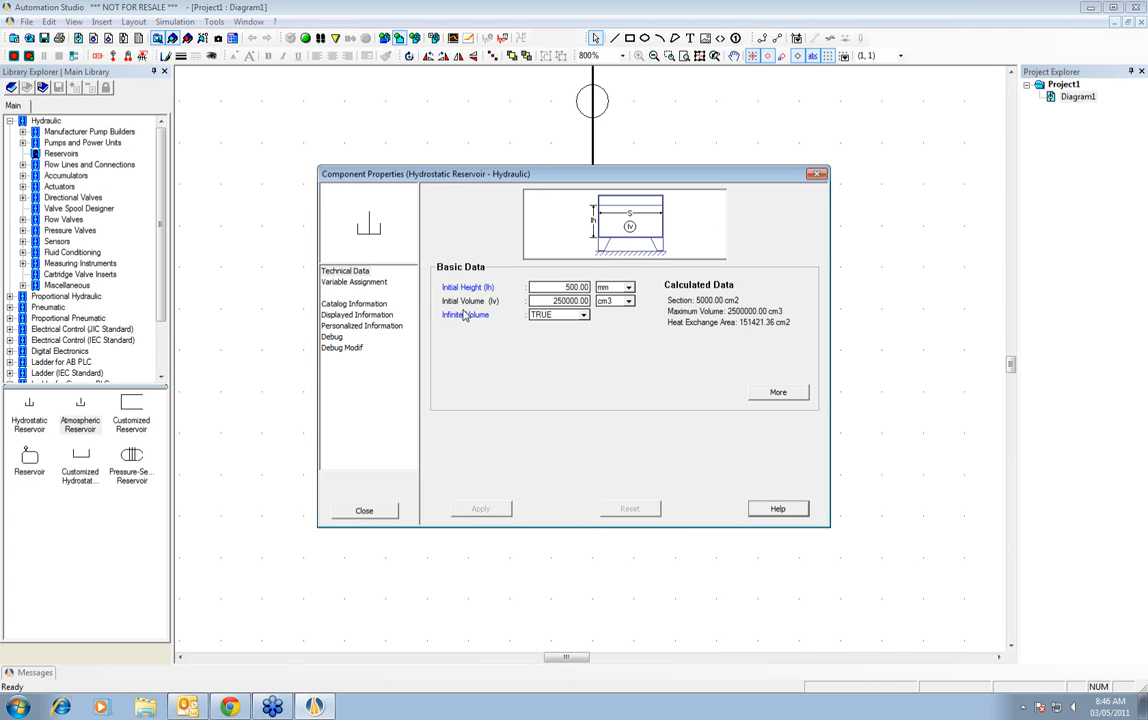
{"action": "left_click", "coordinate": [364, 510]}
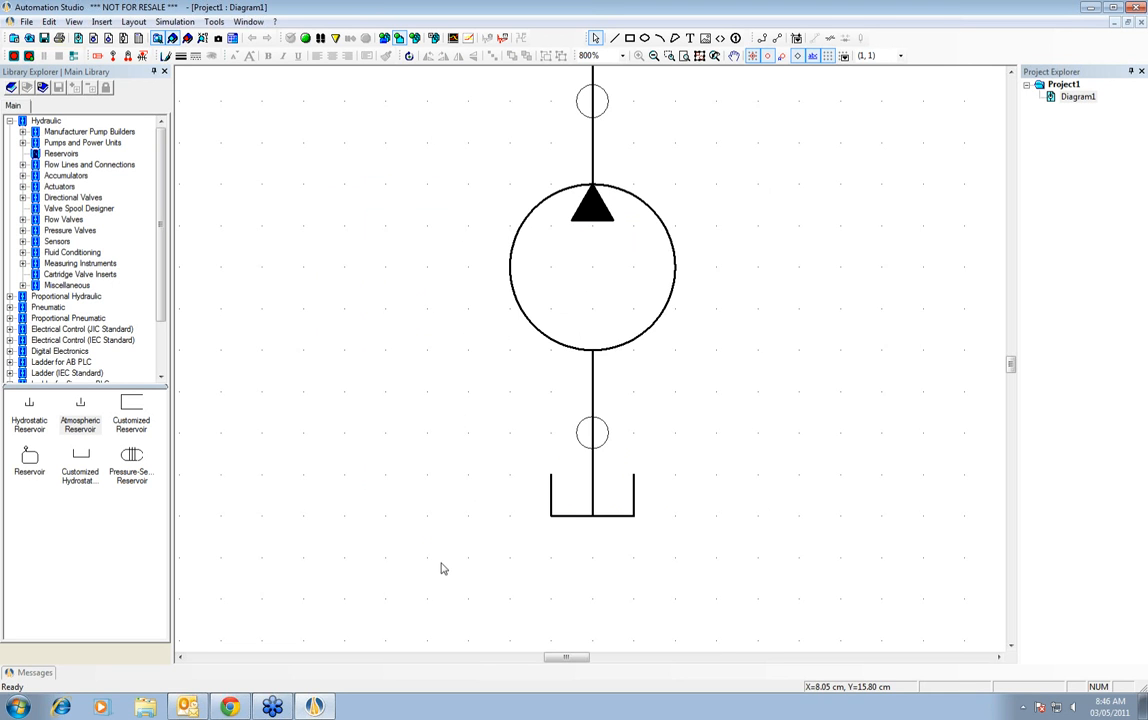
{"action": "scroll", "coordinate": [561, 569], "scroll_direction": "down", "scroll_amount": 3}
{"action": "scroll", "coordinate": [589, 562], "scroll_direction": "up", "scroll_amount": 1}
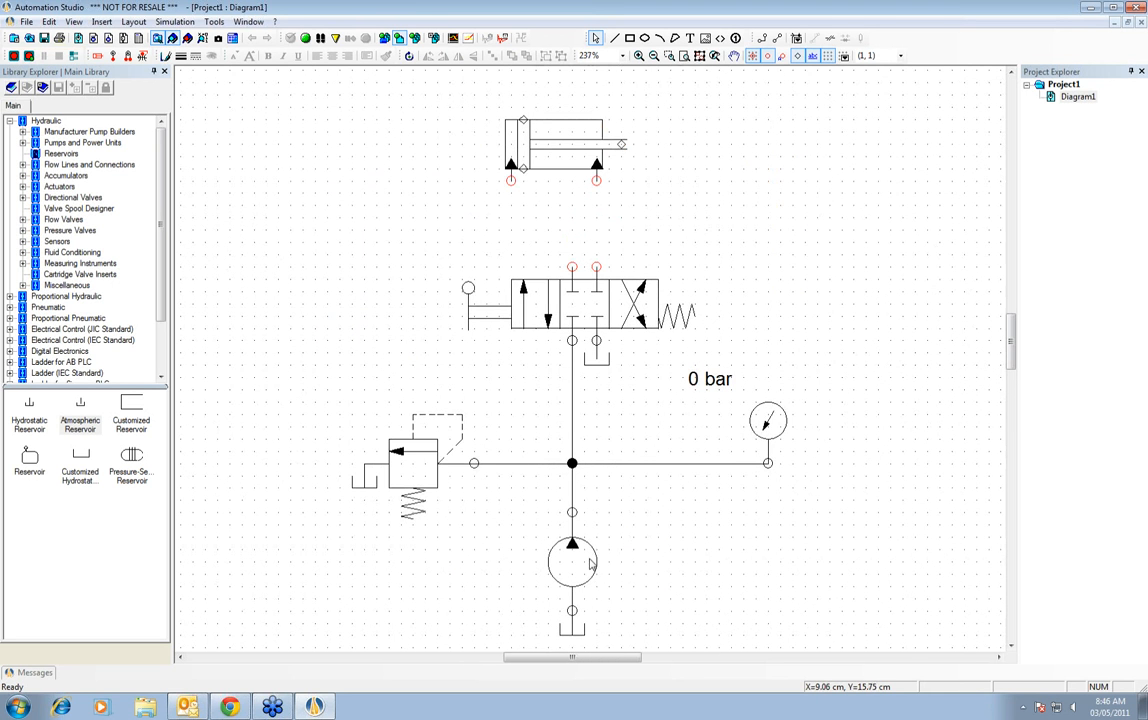
- Check the total volume in the technical data of the atmospheric reservoir on the directional valve
{"action": "double_click", "coordinate": [596, 358]}
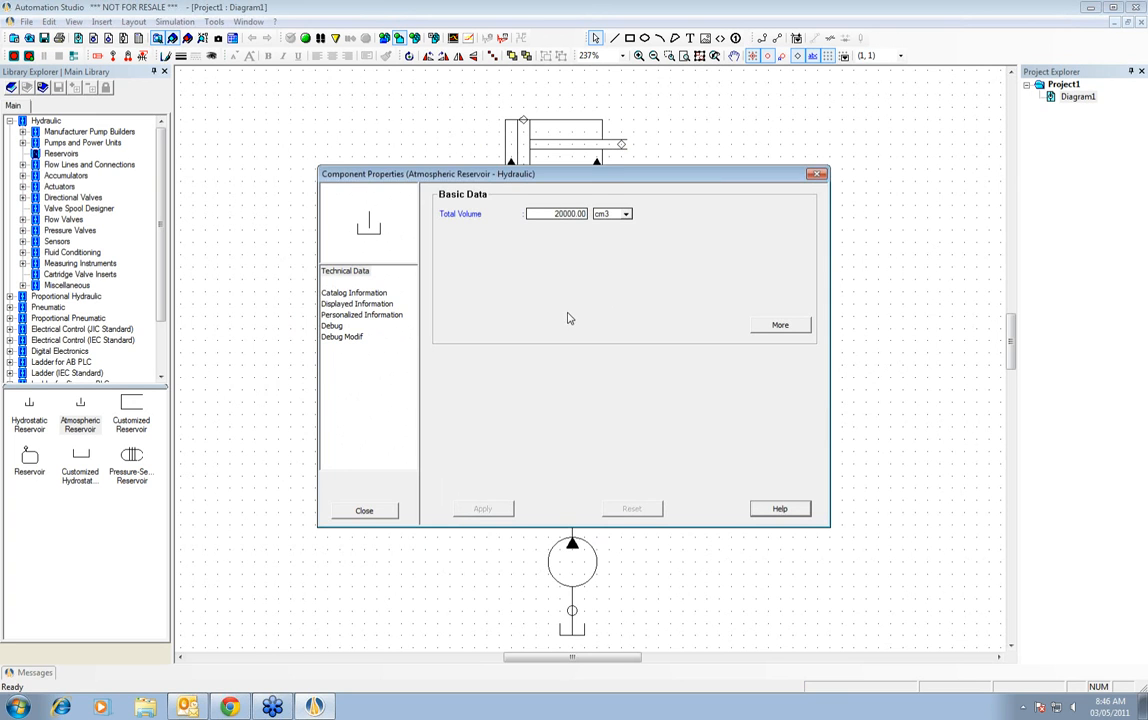
{"action": "left_click", "coordinate": [364, 511]}
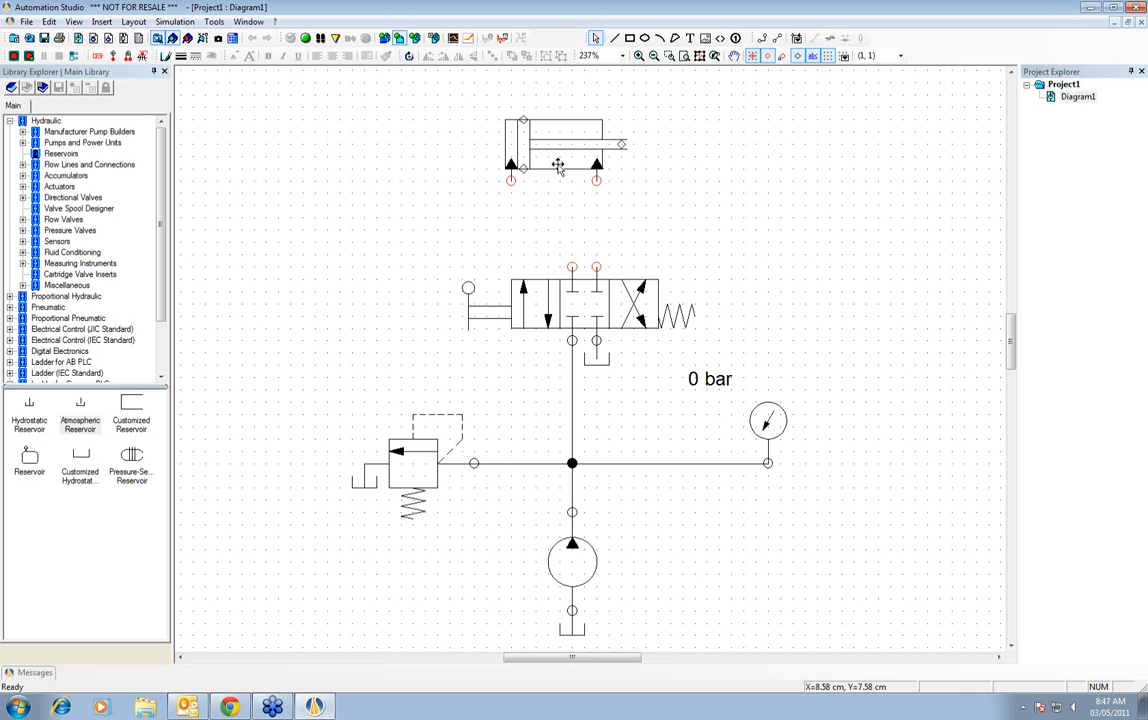
- Connect the cylinder's ports to the directional valve, raising the cylinder slightly, and lower the atmospheric reservoir below the gauge line with its return line attached
{"action": "mouse_move", "coordinate": [565, 147]}
{"action": "left_mouse_down"}
{"action": "mouse_move", "coordinate": [635, 215]}
{"action": "mouse_move", "coordinate": [629, 234]}
{"action": "mouse_move", "coordinate": [535, 228]}
{"action": "mouse_move", "coordinate": [563, 227]}
{"action": "mouse_move", "coordinate": [563, 128]}
{"action": "left_mouse_up"}
{"action": "left_click", "coordinate": [743, 177]}
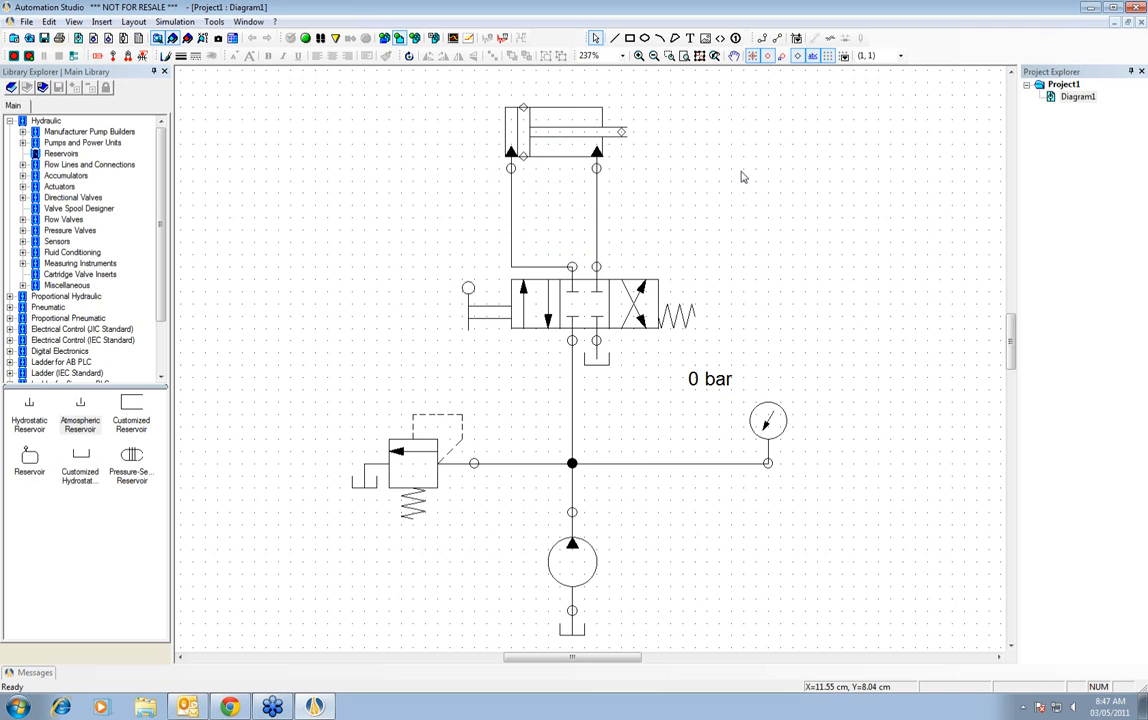
{"action": "left_click", "coordinate": [699, 57]}
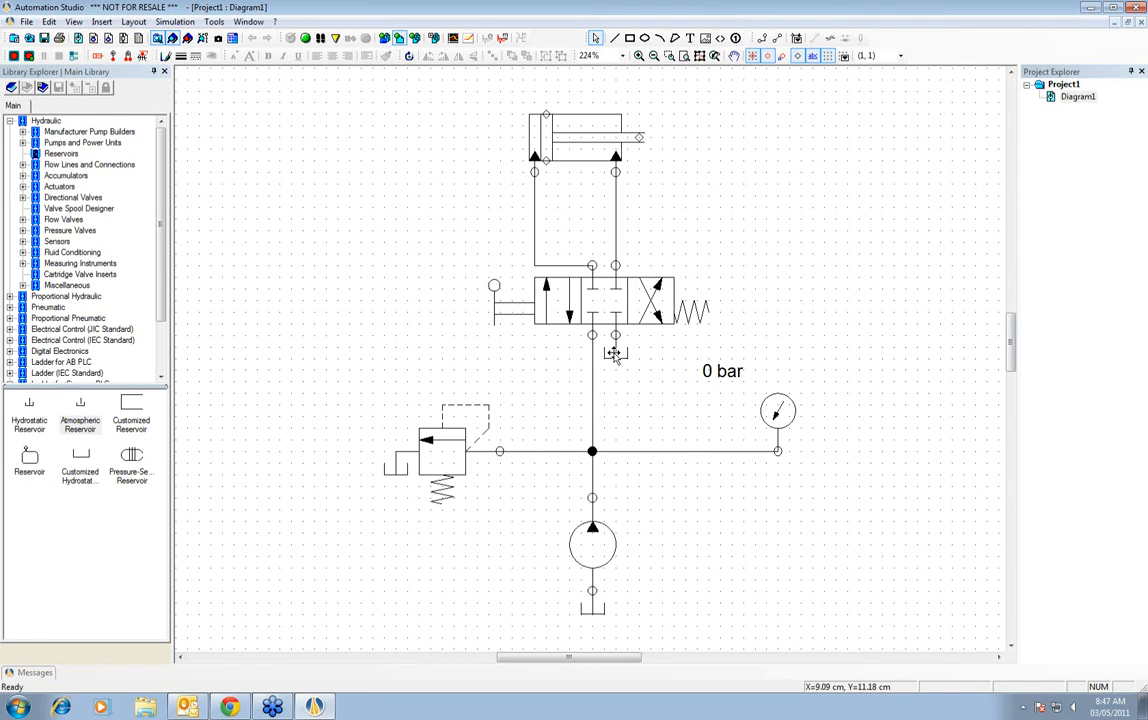
{"action": "left_click_drag", "start_coordinate": [620, 365], "coordinate": [616, 495]}
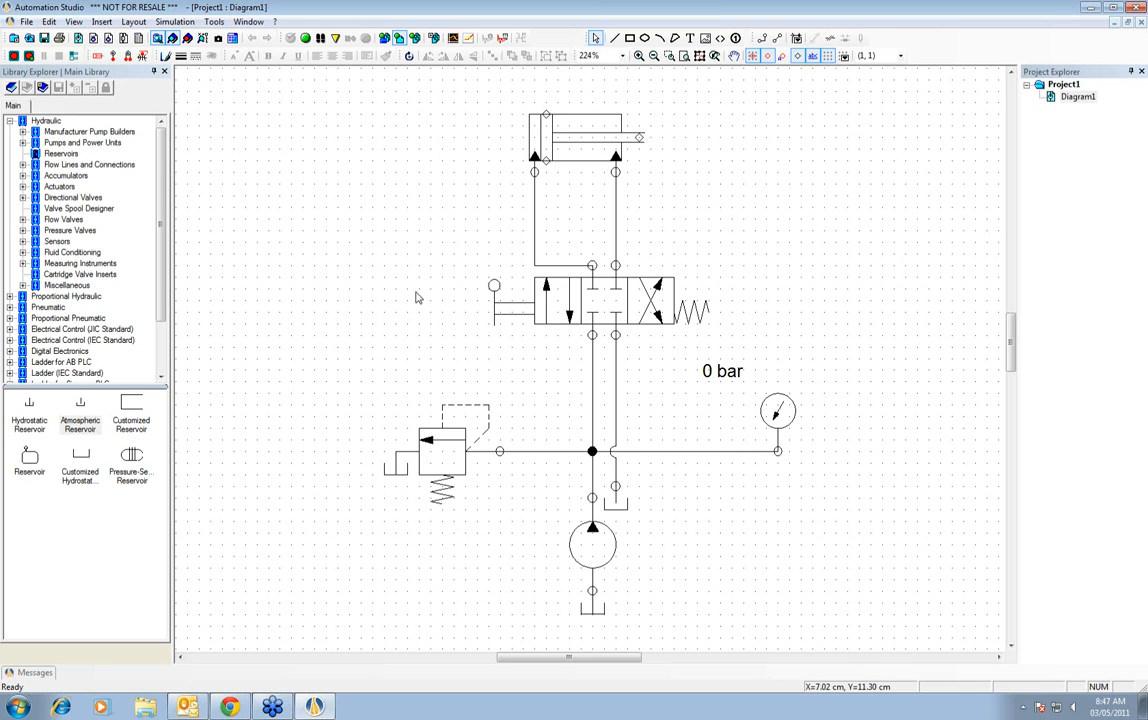
- Change the line jump setting to plain connections without dots and crossings drawn with a jump
{"action": "left_click", "coordinate": [74, 21]}
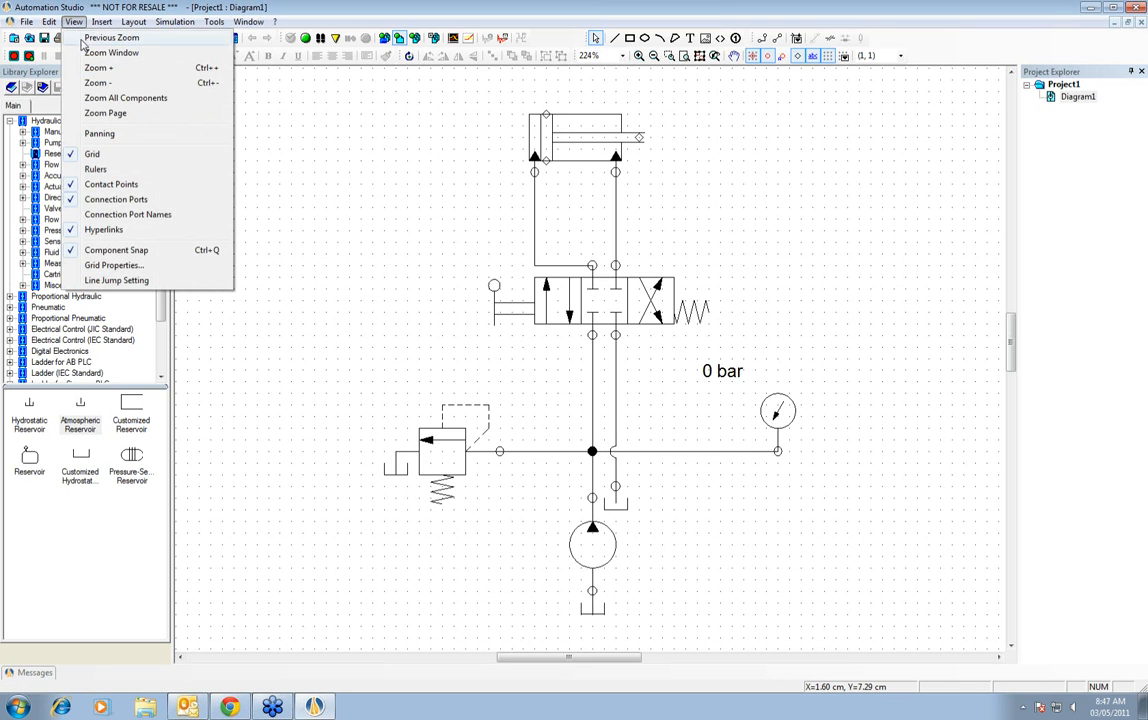
{"action": "left_click", "coordinate": [117, 281]}
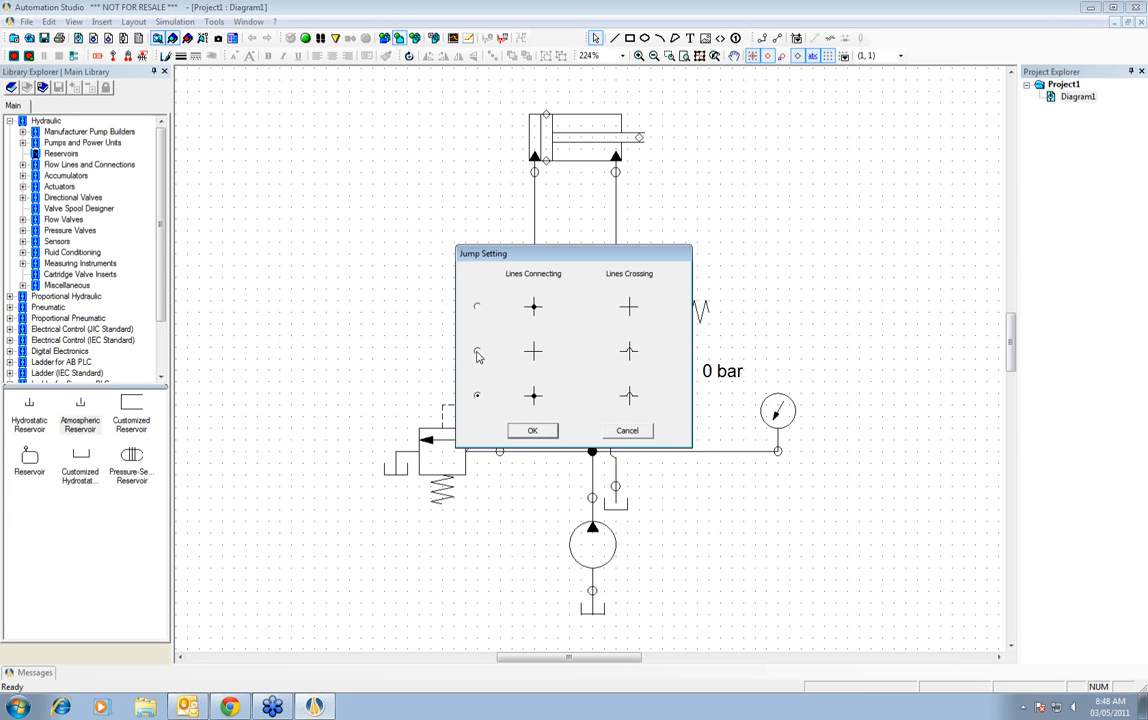
{"action": "left_click", "coordinate": [530, 432]}
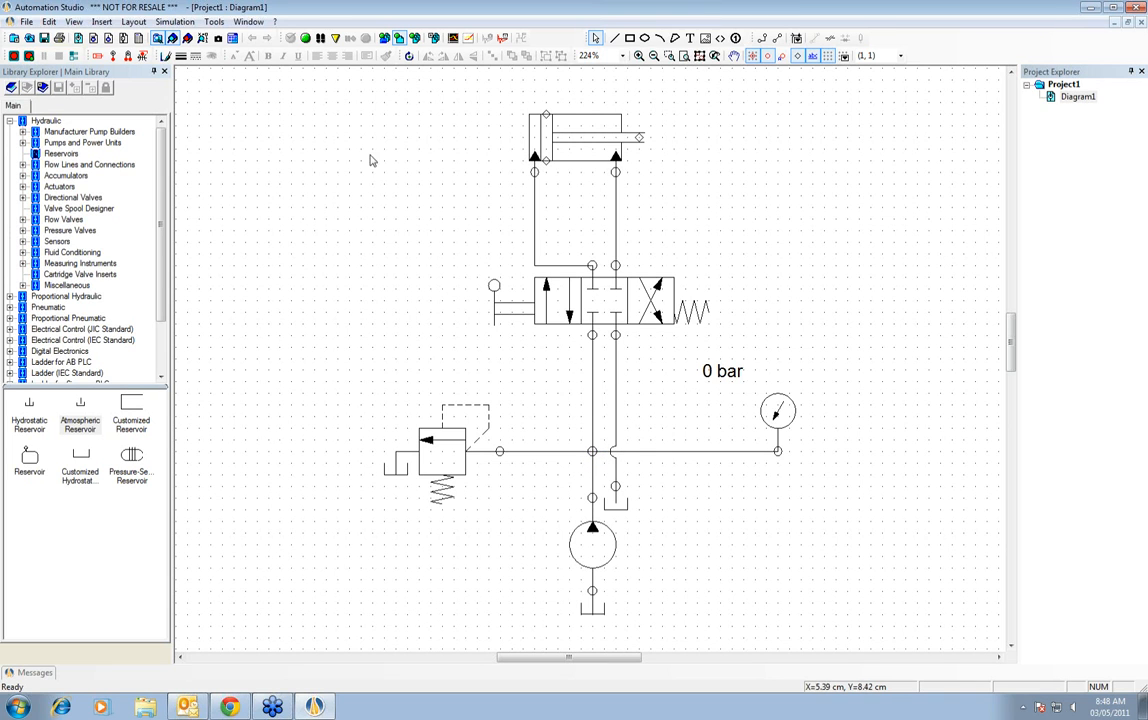
- Hide the diagram's connection ports and show them again
{"action": "left_click", "coordinate": [74, 22]}
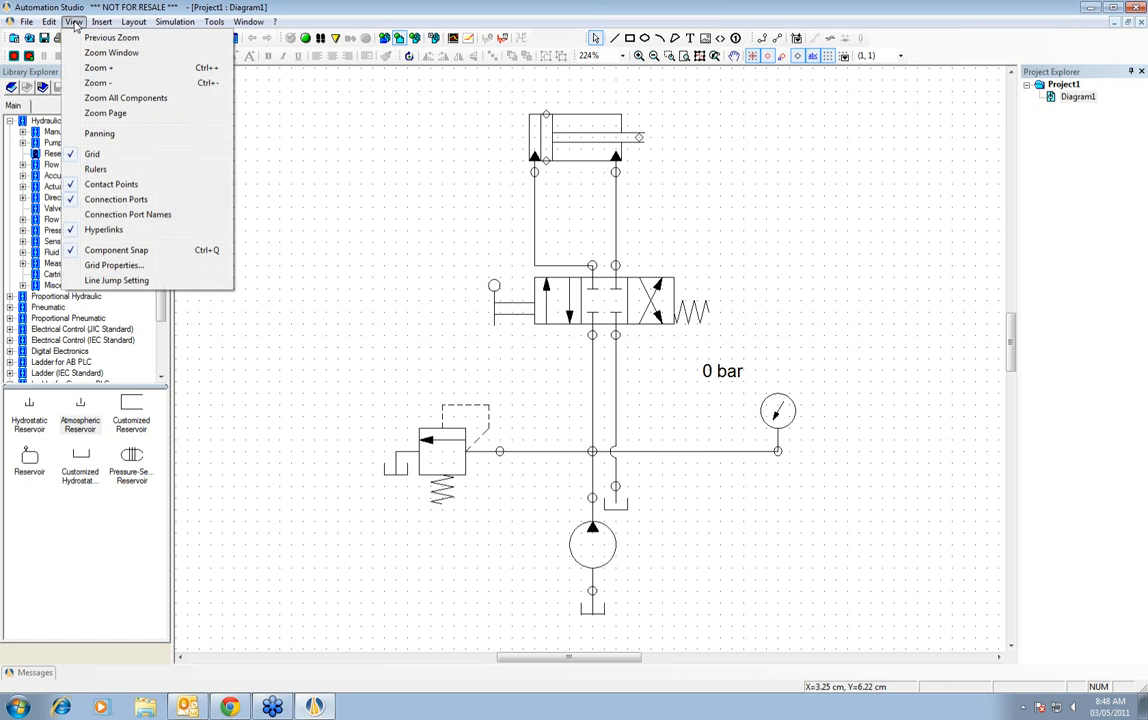
{"action": "left_click", "coordinate": [112, 200]}
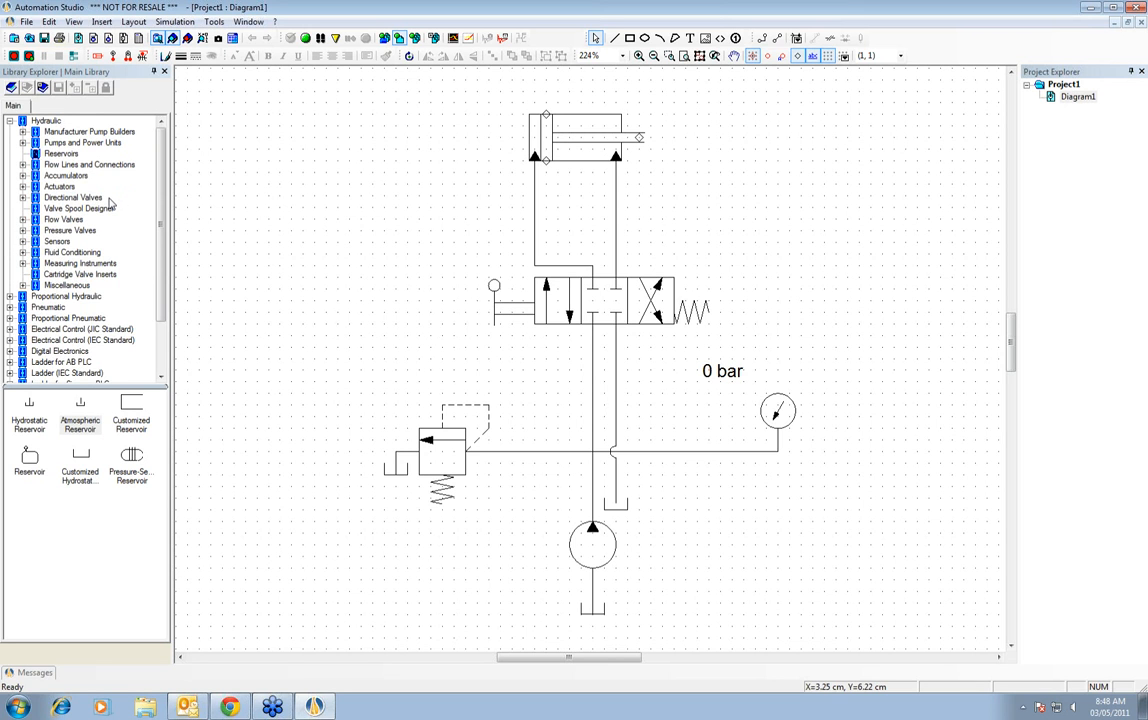
{"action": "left_click", "coordinate": [74, 22]}
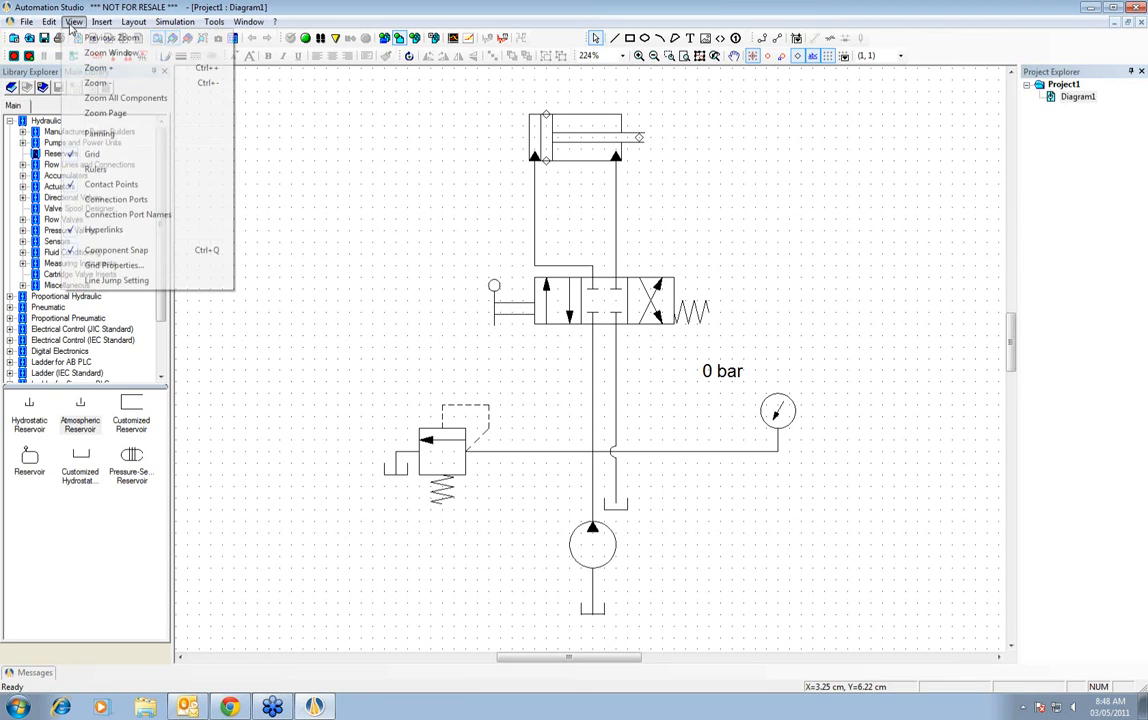
{"action": "left_click", "coordinate": [110, 199]}
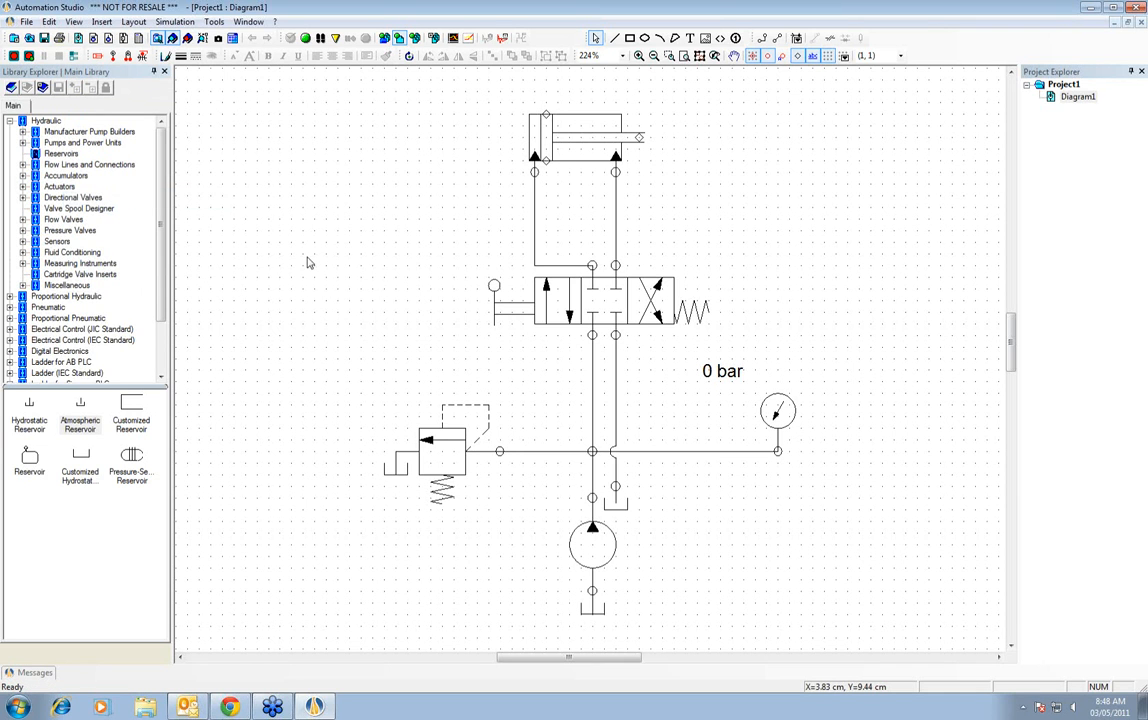
- Start the simulation of the circuit and shift the directional valve with its lever until the cylinder is fully extended
{"action": "left_click", "coordinate": [686, 58]}
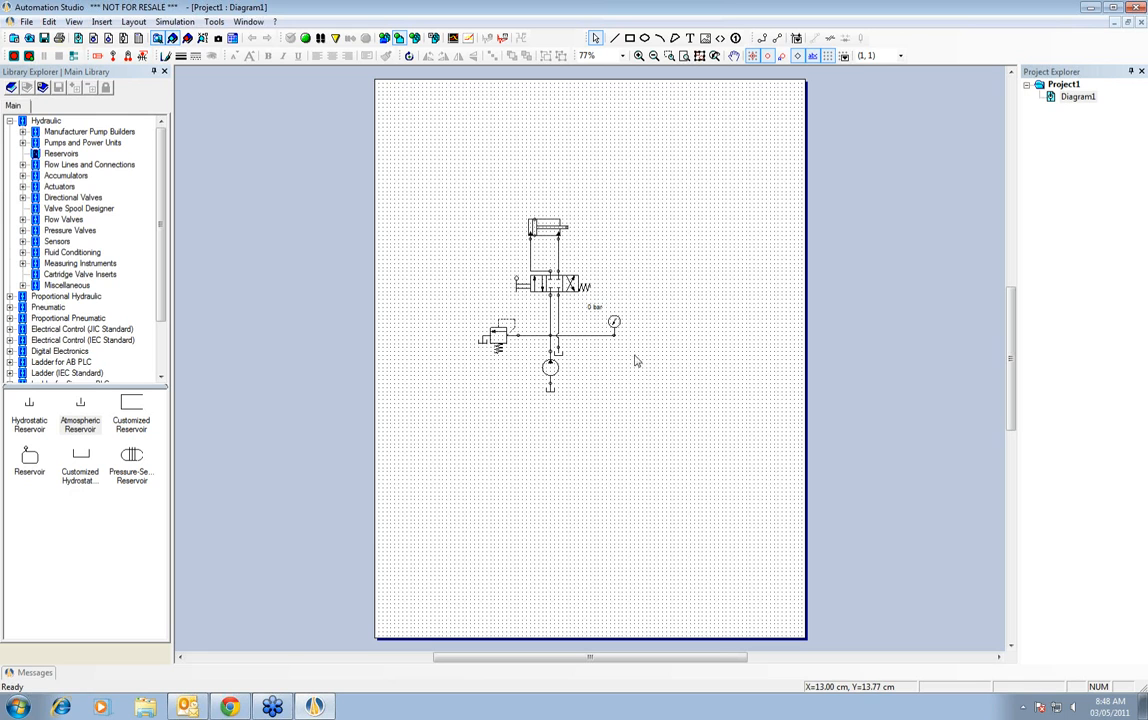
{"action": "left_click", "coordinate": [637, 55]}
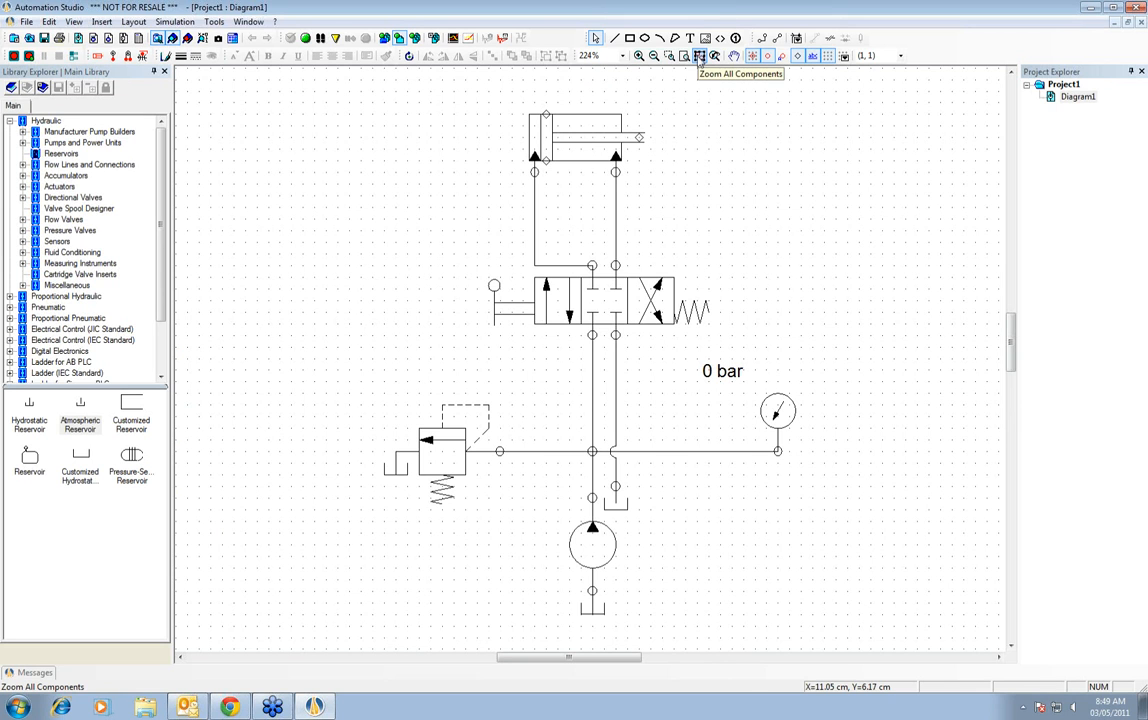
{"action": "left_click", "coordinate": [305, 40]}
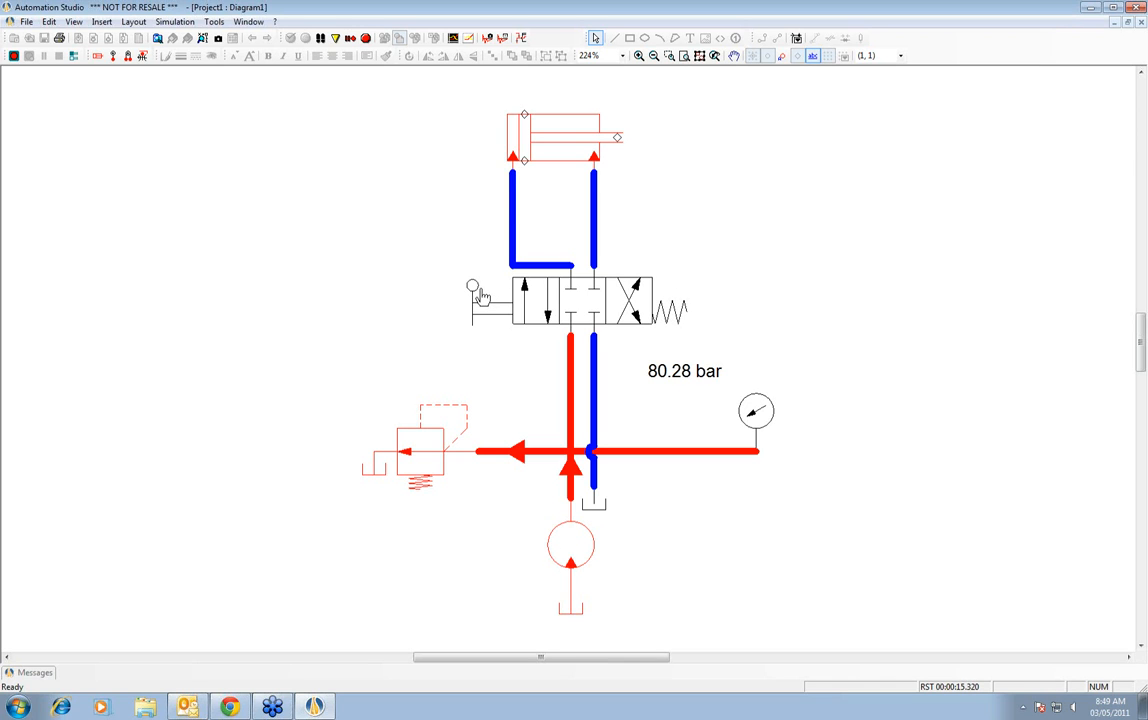
{"action": "left_click_drag", "start_coordinate": [481, 297], "coordinate": [461, 292]}
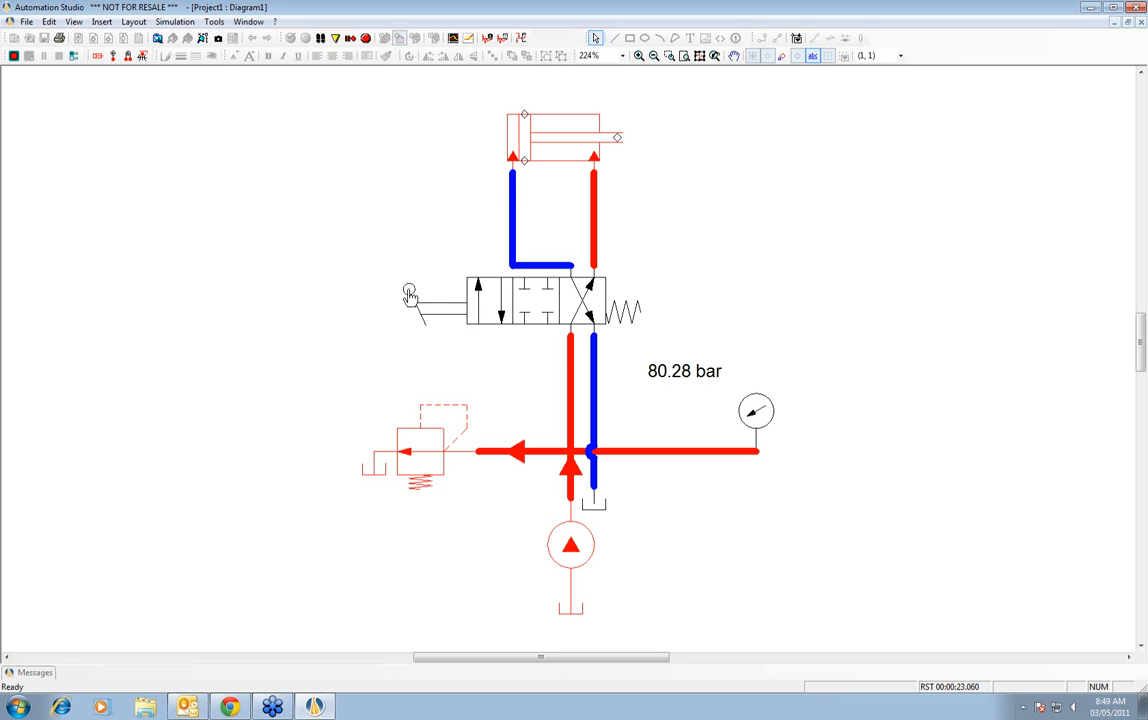
{"action": "left_click", "coordinate": [428, 308]}
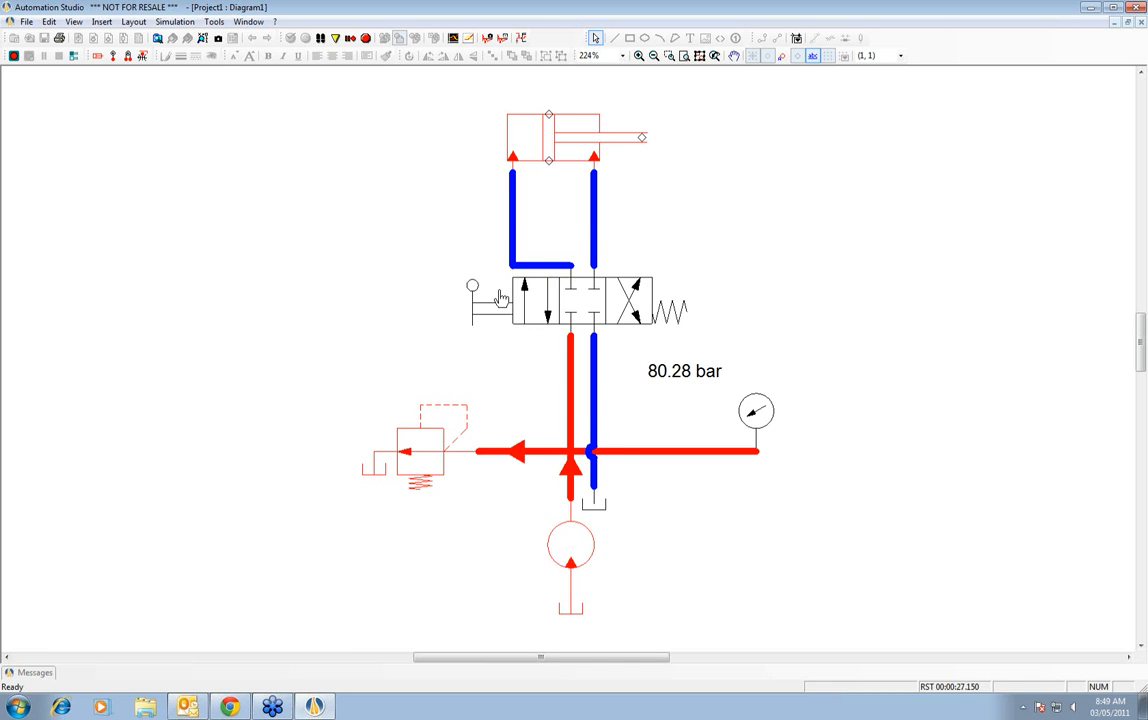
{"action": "left_click", "coordinate": [498, 304]}
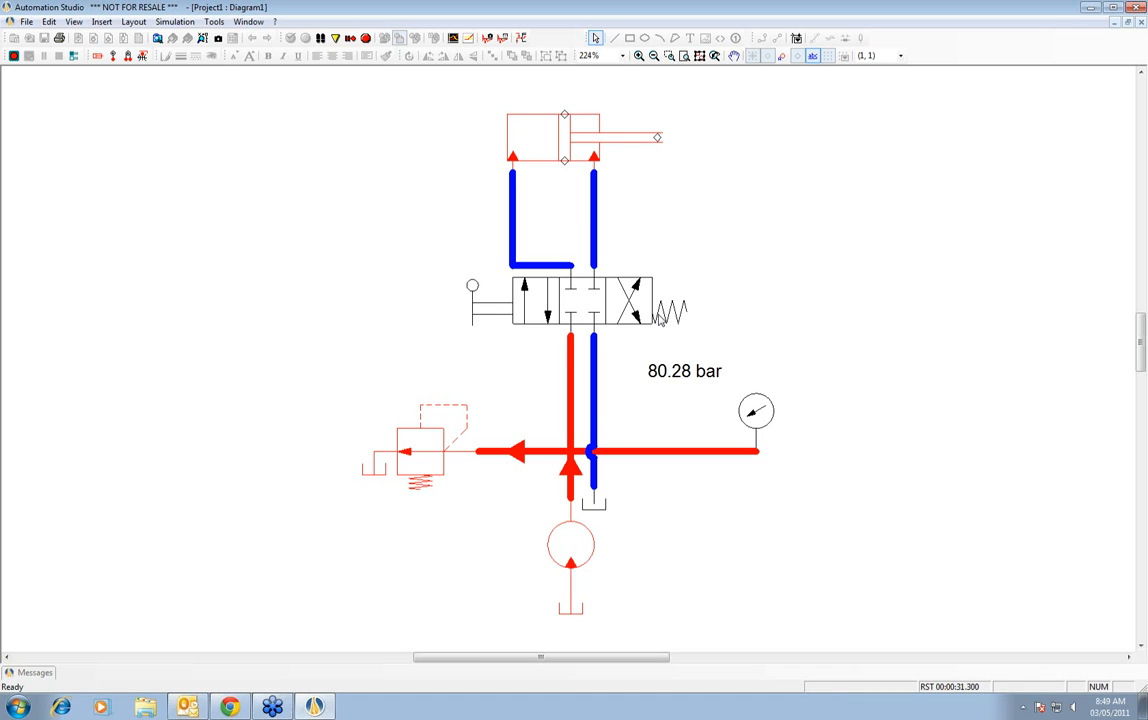
{"action": "left_click", "coordinate": [487, 295]}
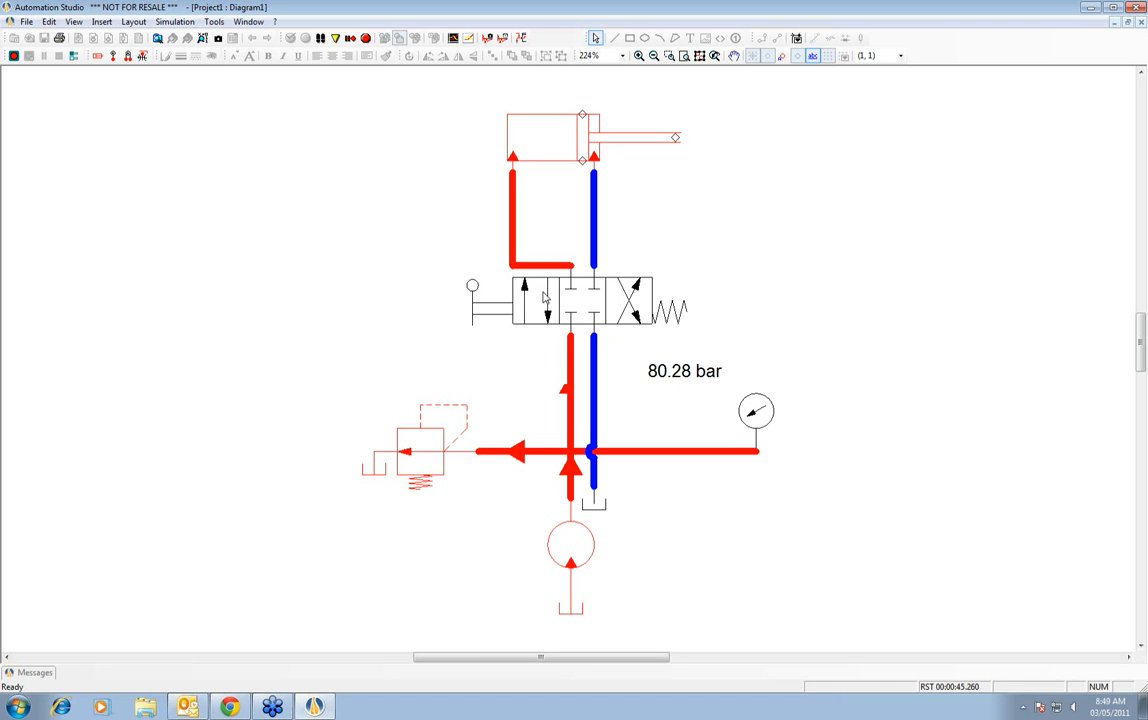
- Cycle the directional valve through its crossed, parallel and centre positions, finishing with the cylinder retracted and the valve centred
{"action": "left_click", "coordinate": [636, 308]}
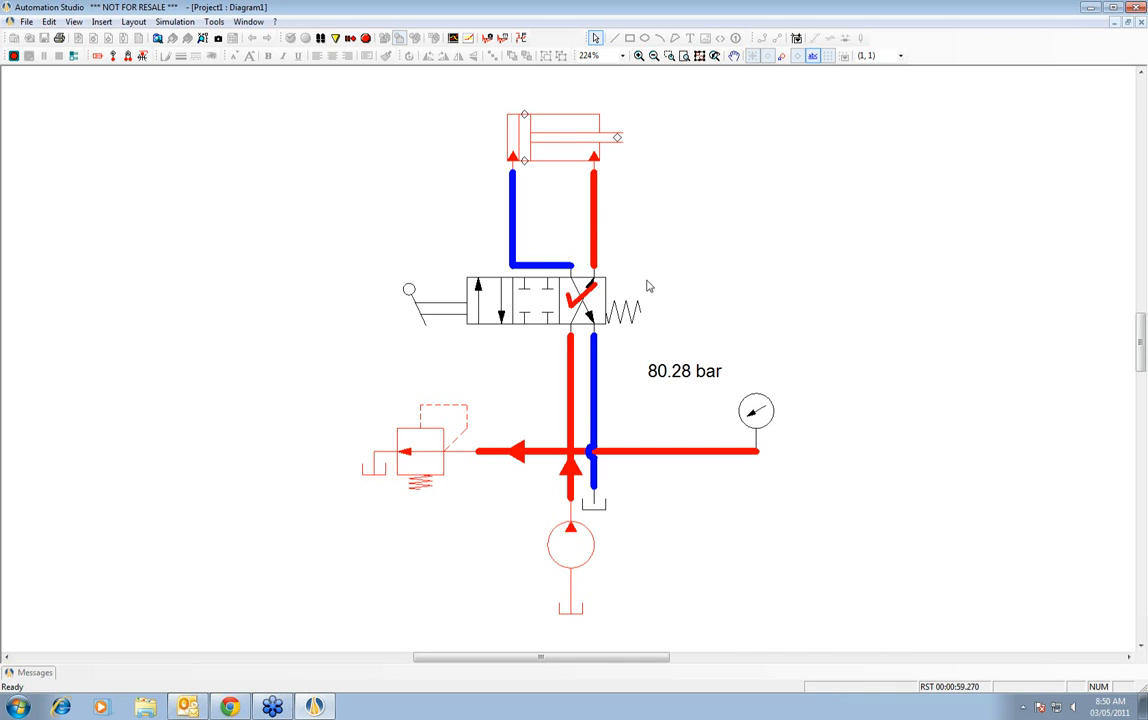
{"action": "left_click", "coordinate": [502, 307]}
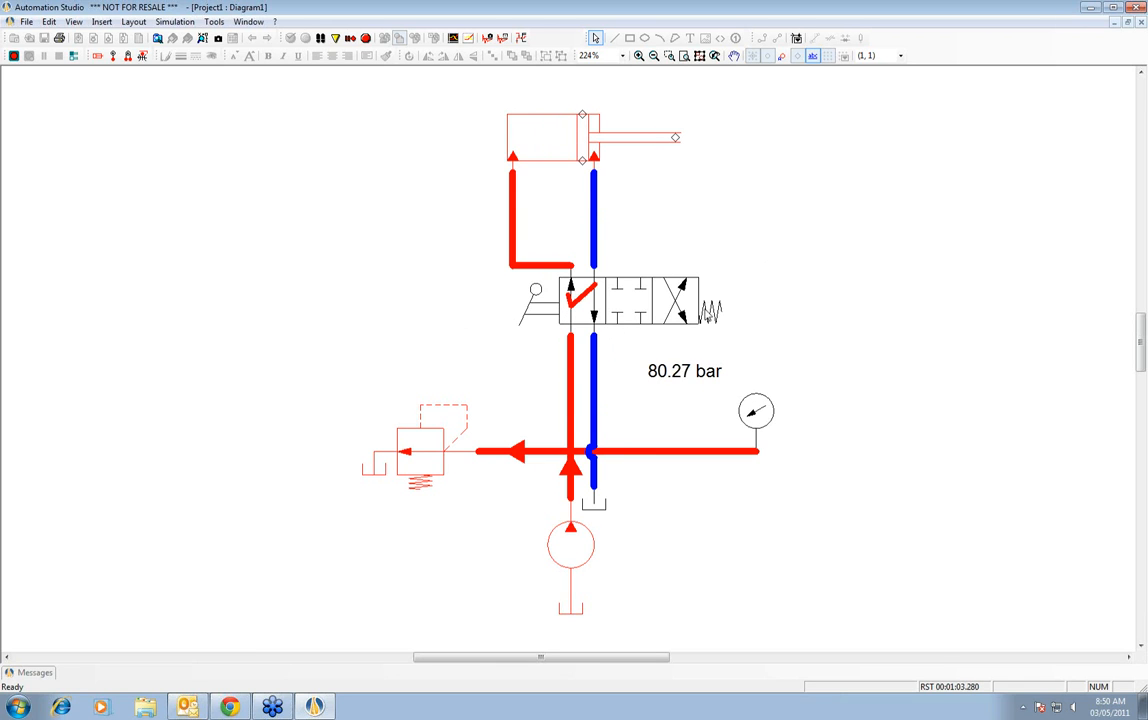
{"action": "left_click", "coordinate": [707, 313]}
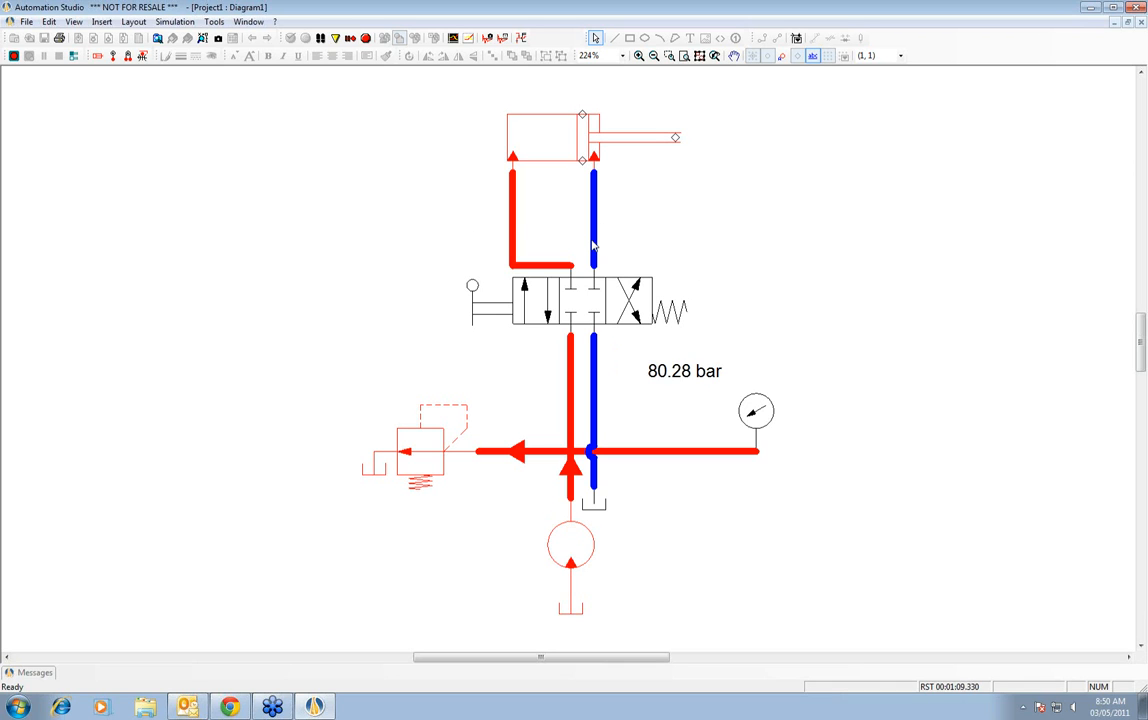
{"action": "left_click", "coordinate": [545, 311]}
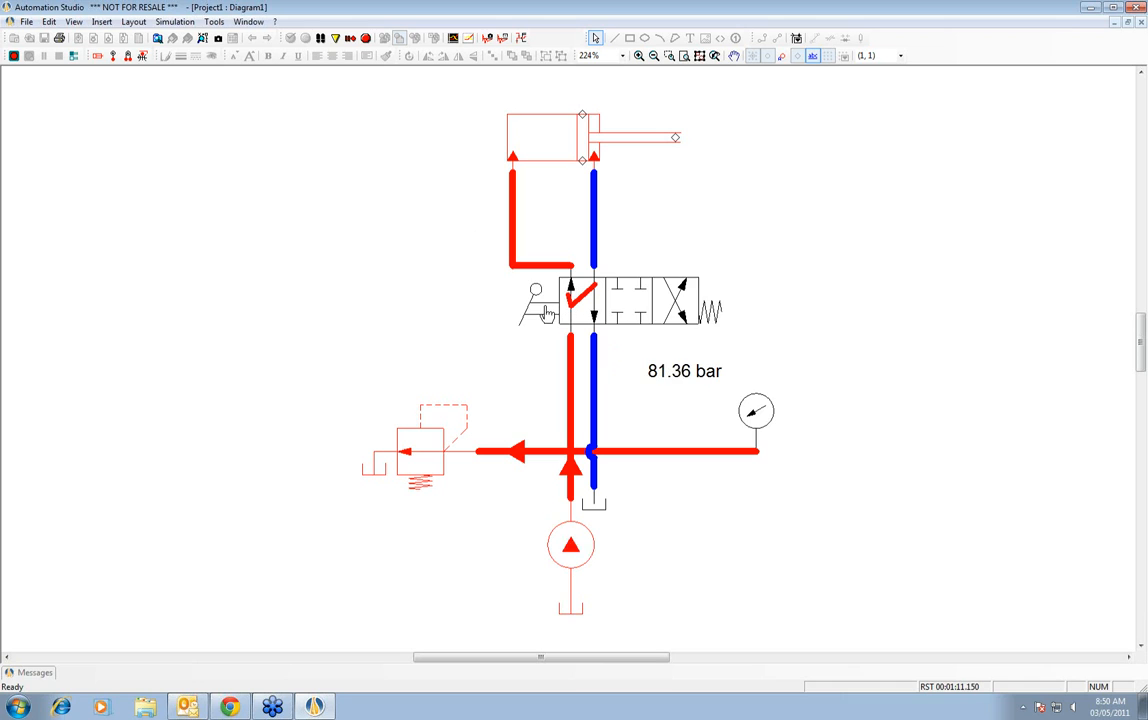
{"action": "left_click", "coordinate": [672, 307]}
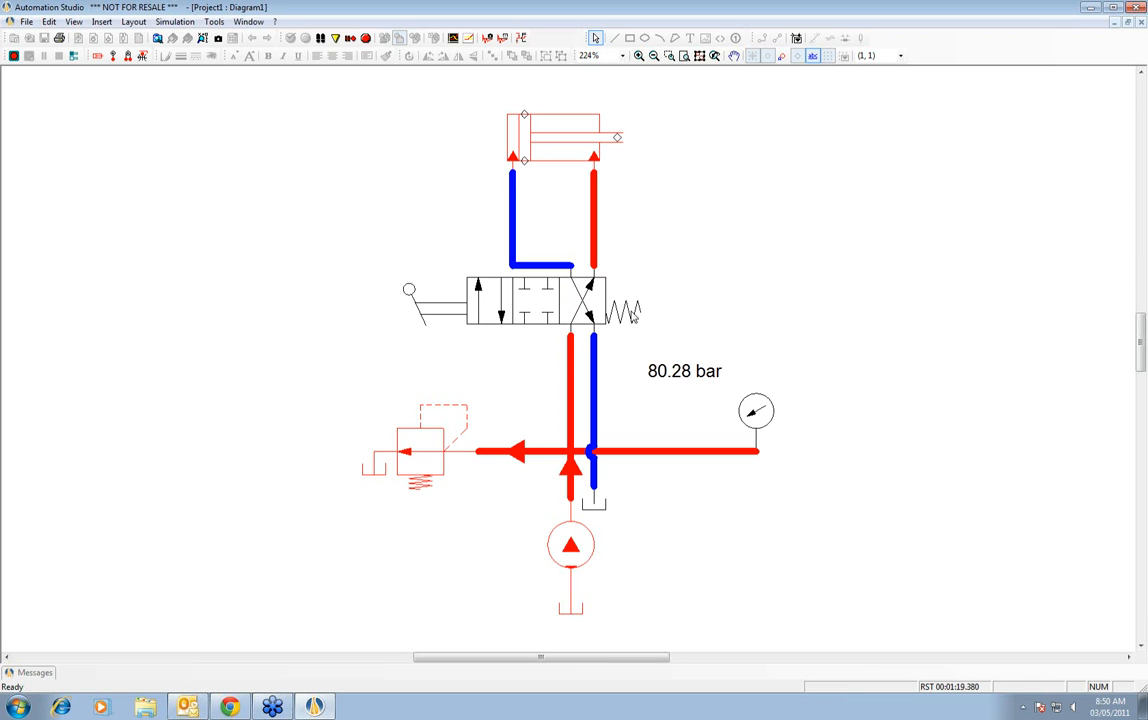
{"action": "left_click", "coordinate": [414, 294]}
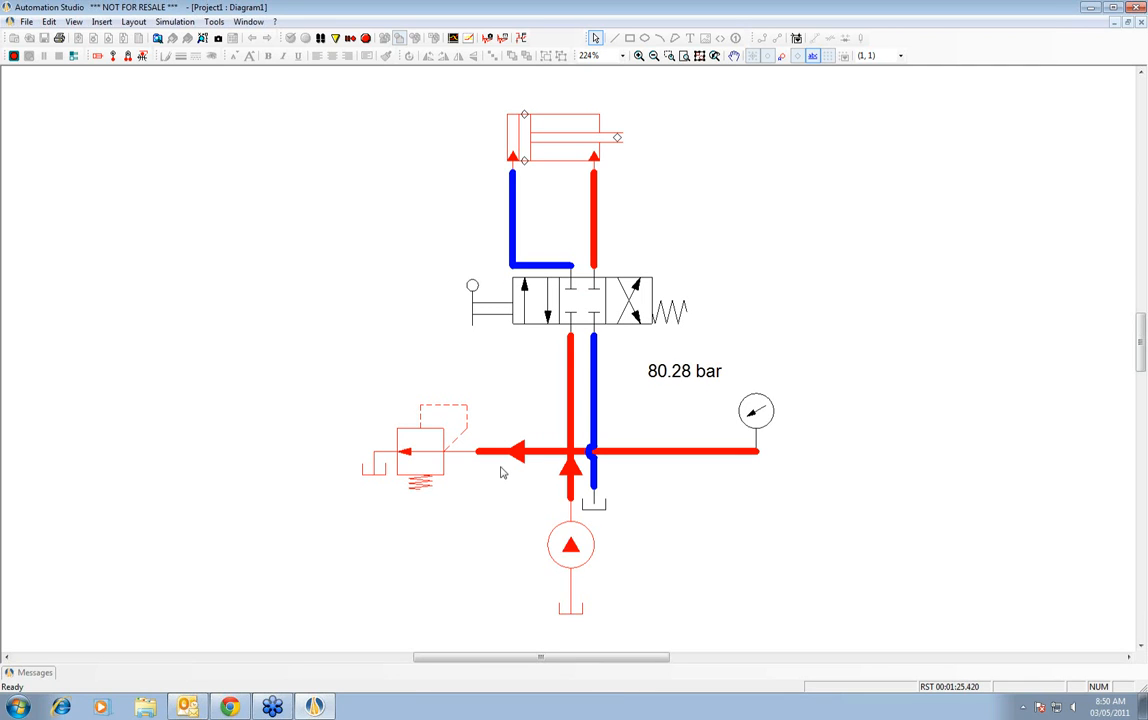
- Show the double-acting cylinder's animation, extend the cylinder with the directional valve, and place the animation window beside the circuit below the gauge
{"action": "right_click", "coordinate": [550, 149]}
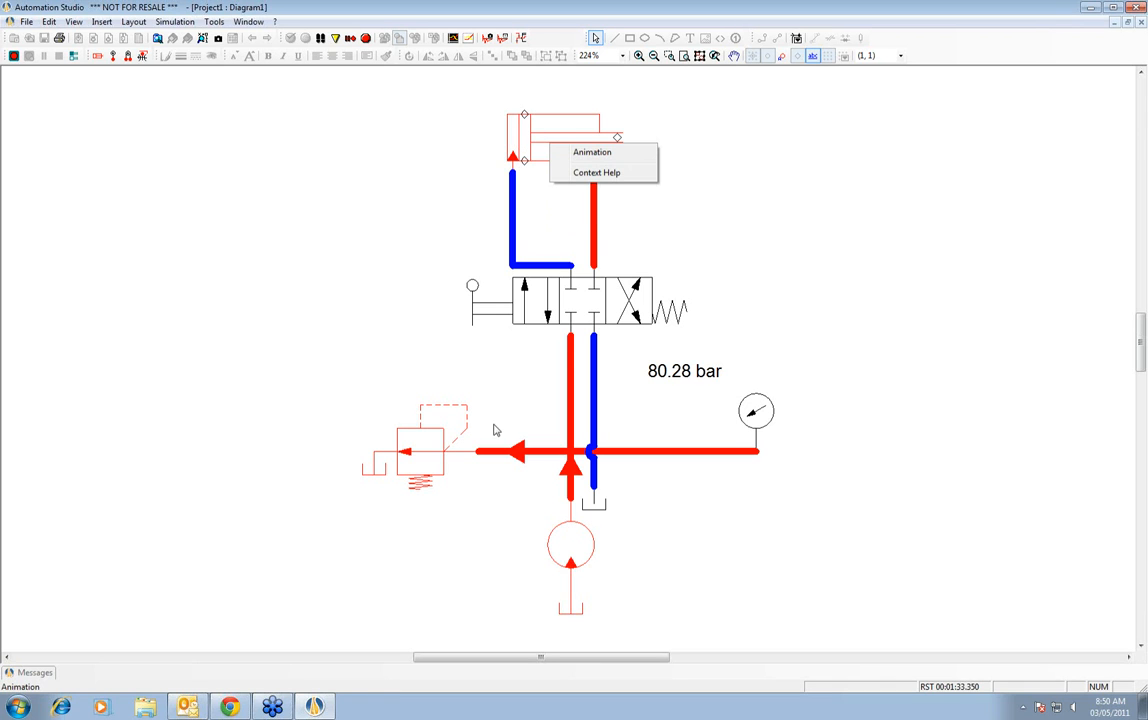
{"action": "left_click", "coordinate": [591, 152]}
{"action": "left_click", "coordinate": [551, 300]}
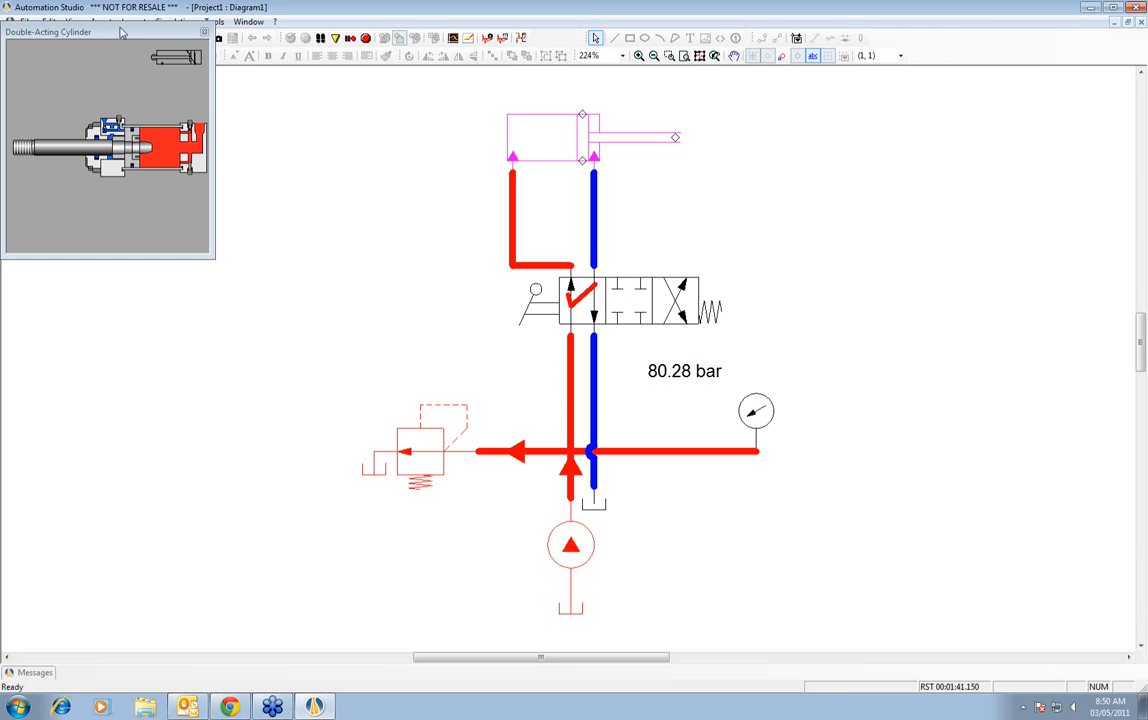
{"action": "left_click_drag", "start_coordinate": [113, 32], "coordinate": [940, 385]}
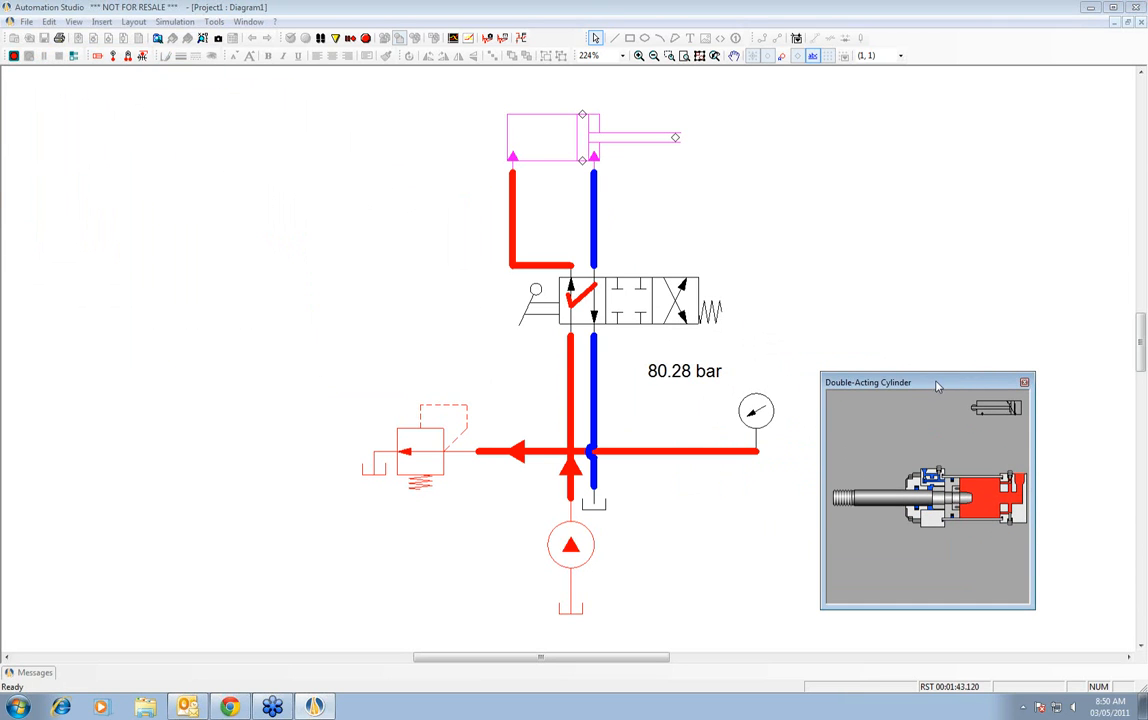
- View the animations of the relief valve, the fixed displacement pump and the hydrostatic reservoir one after another
{"action": "right_click", "coordinate": [388, 402]}
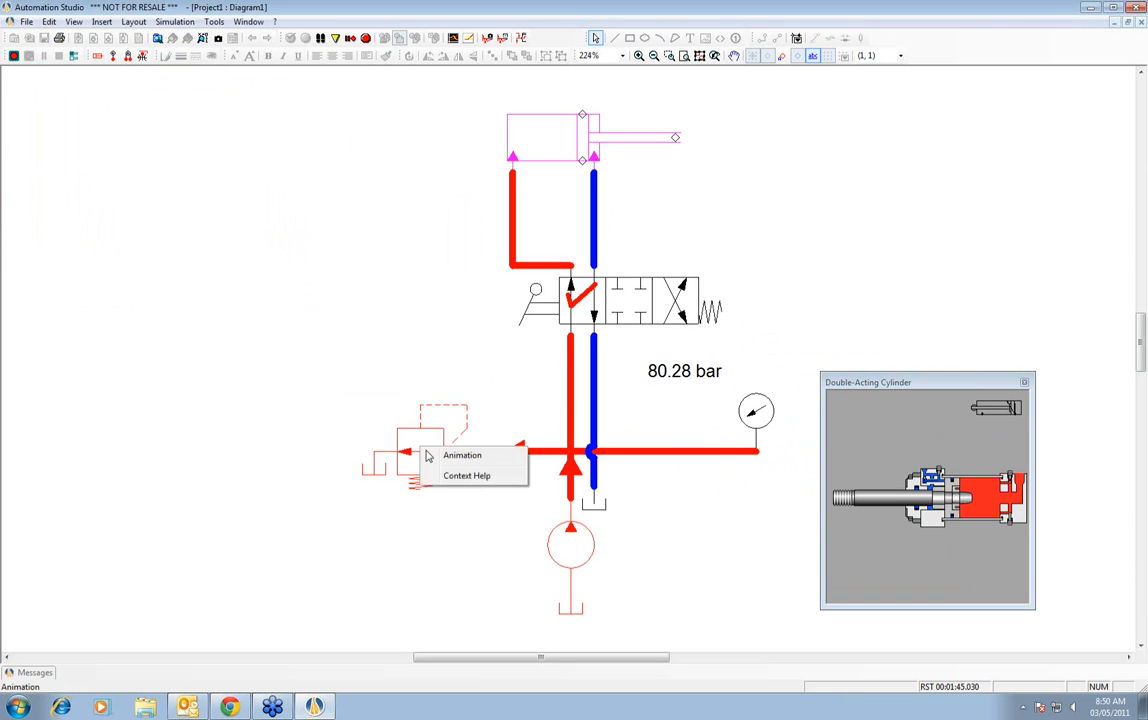
{"action": "left_click", "coordinate": [410, 408]}
{"action": "right_click", "coordinate": [568, 543]}
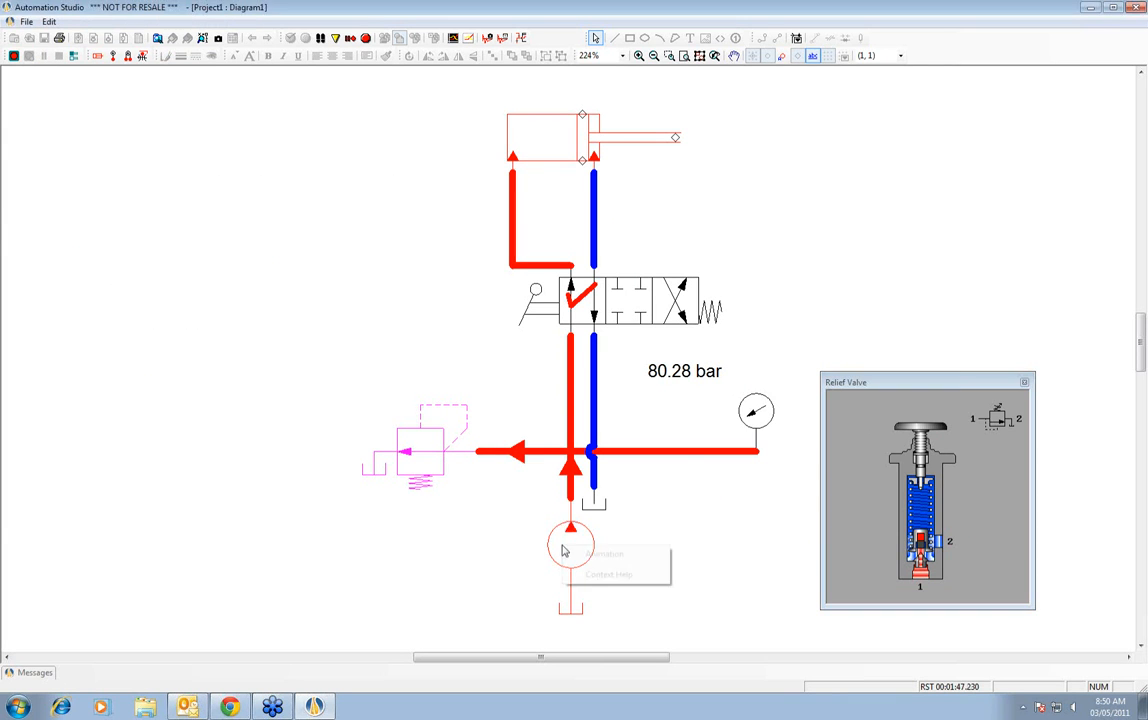
{"action": "left_click", "coordinate": [606, 553]}
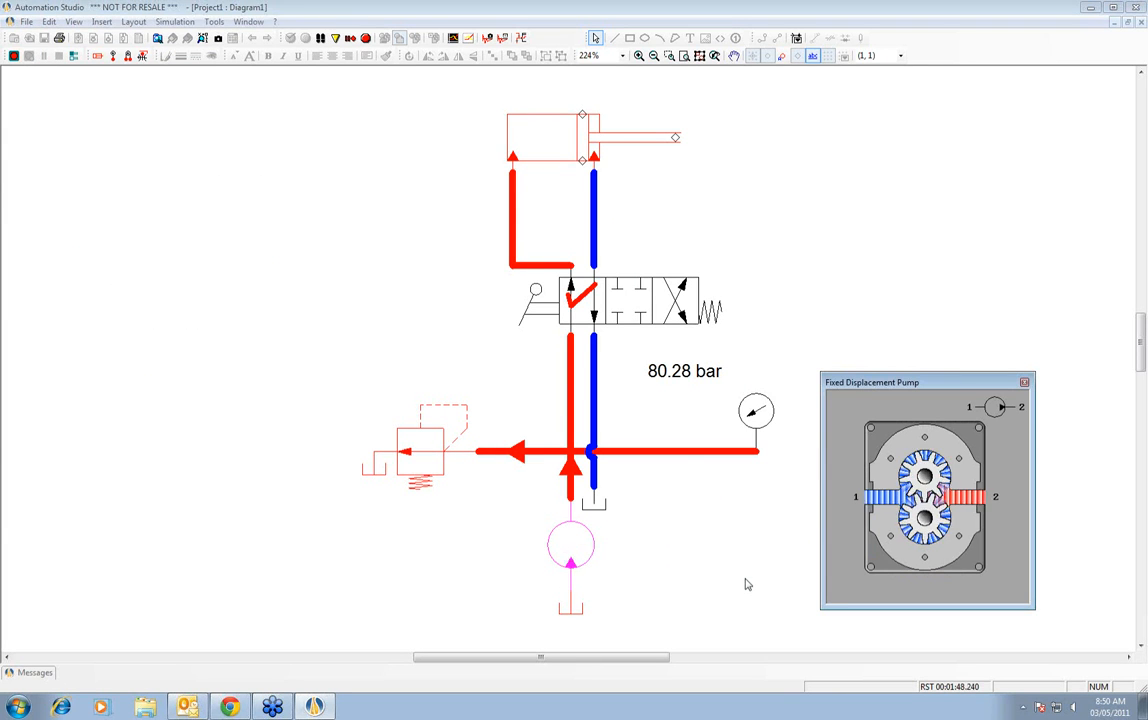
{"action": "right_click", "coordinate": [574, 609]}
{"action": "left_click", "coordinate": [615, 618]}
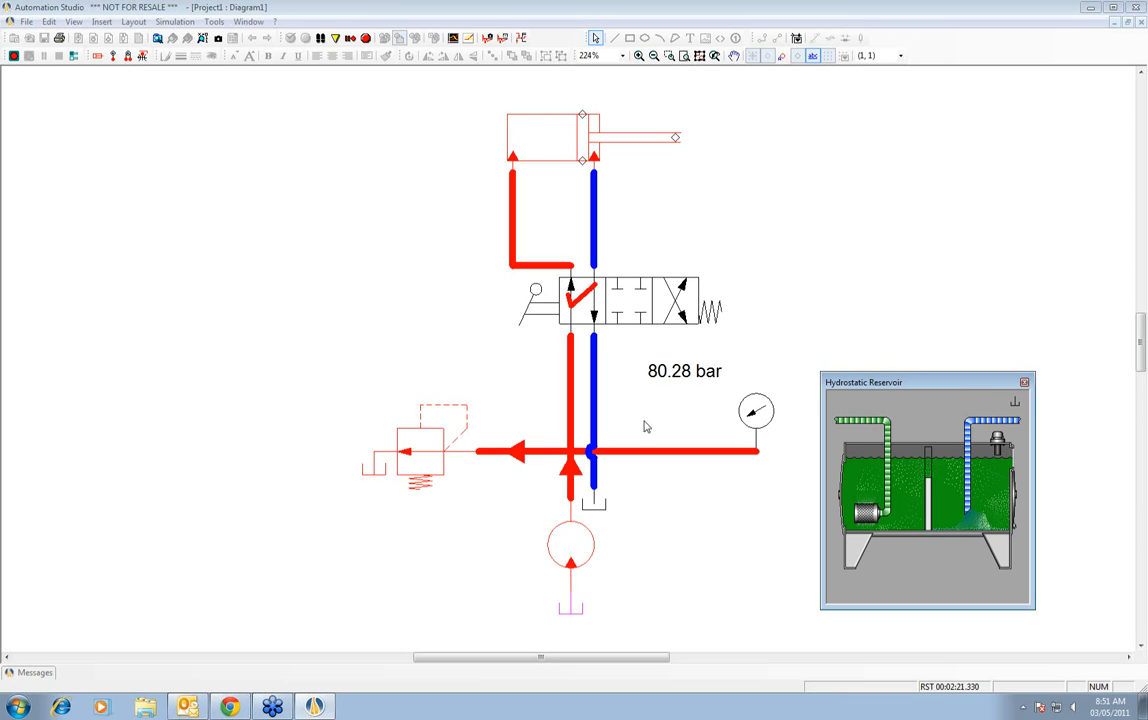
- Raise the relief valve's cracking pressure to 179 bar during the simulation
{"action": "left_click", "coordinate": [418, 466]}
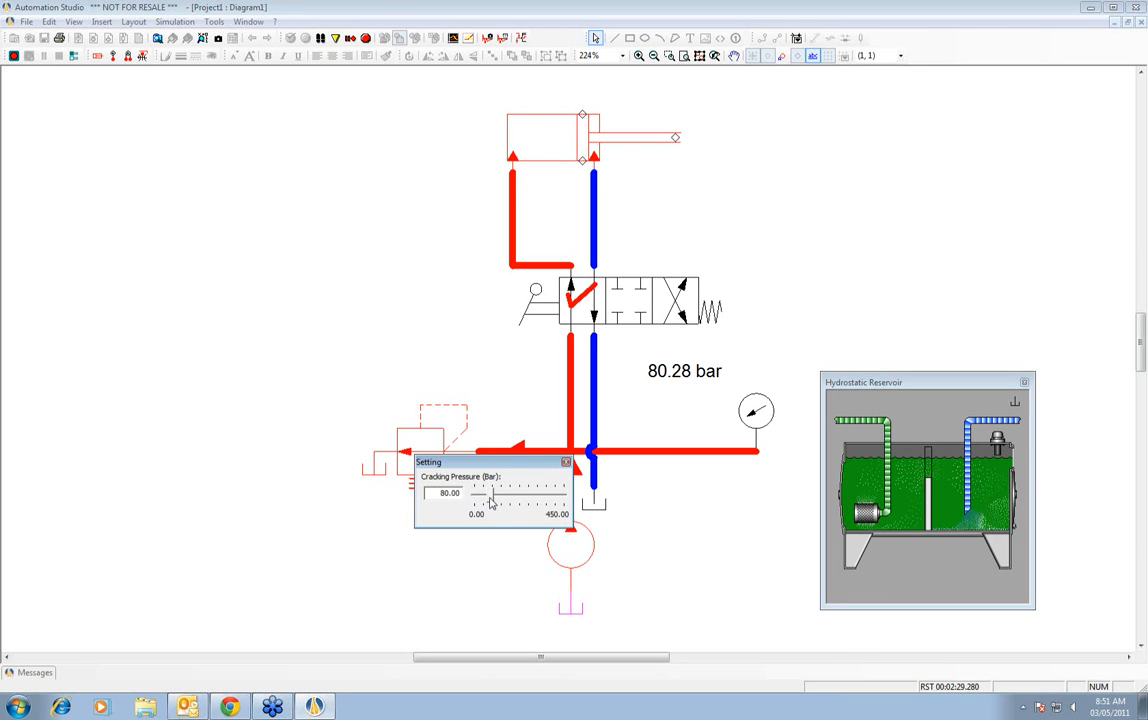
{"action": "left_click_drag", "start_coordinate": [490, 497], "coordinate": [511, 502]}
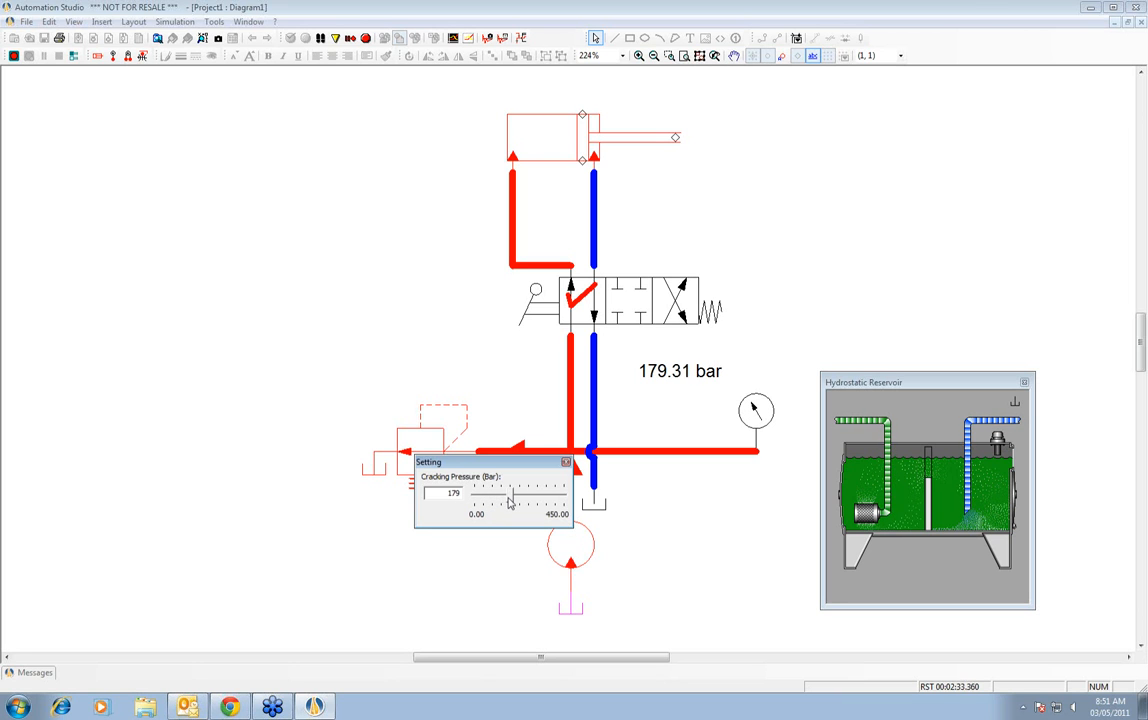
- Raise the pump's displacement to 155 cm3/rev while the simulation runs, and stop the simulation
{"action": "left_click", "coordinate": [572, 553]}
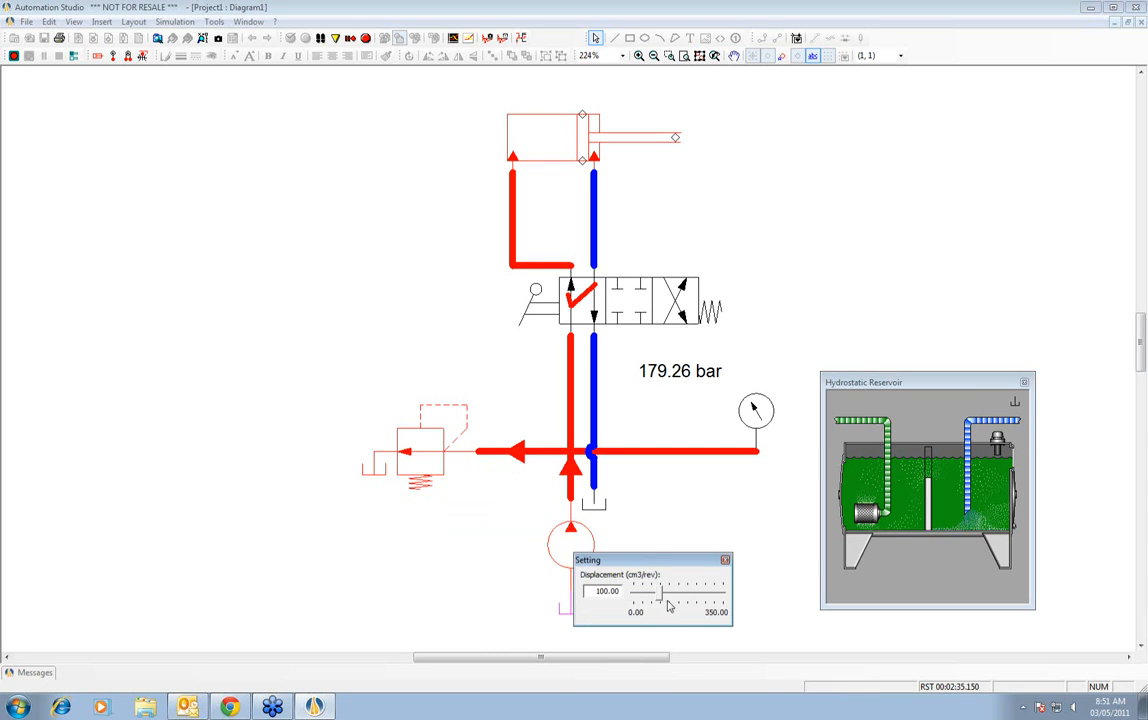
{"action": "left_click_drag", "start_coordinate": [661, 599], "coordinate": [676, 600]}
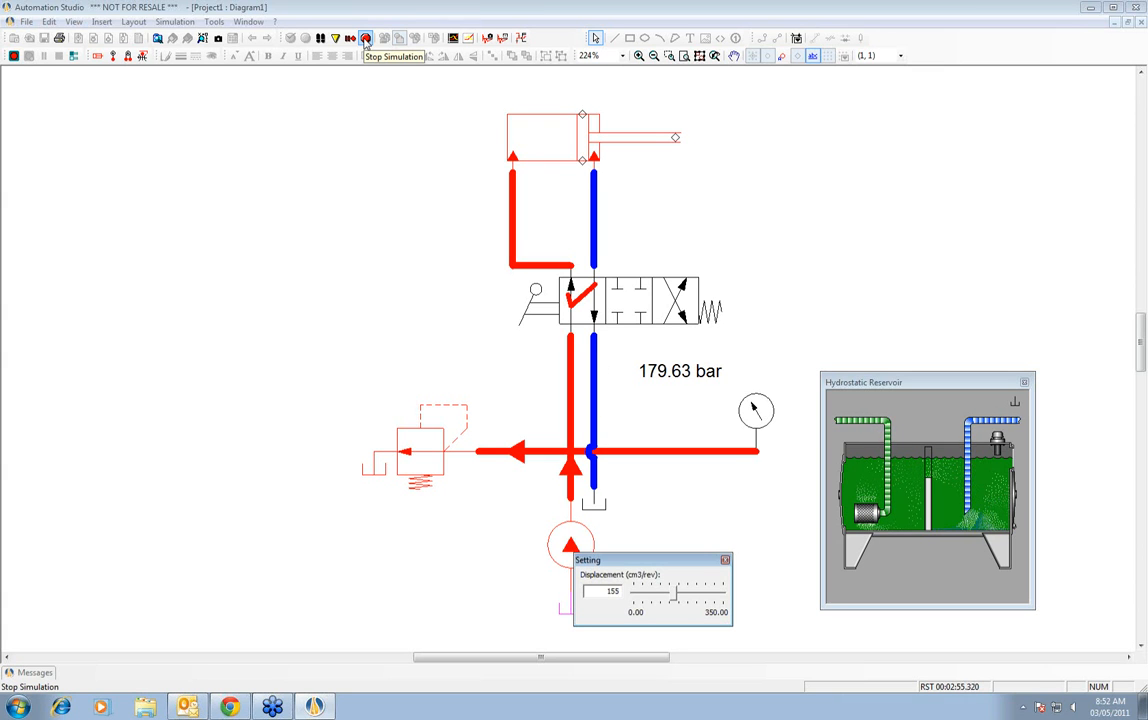
{"action": "left_click", "coordinate": [365, 40]}
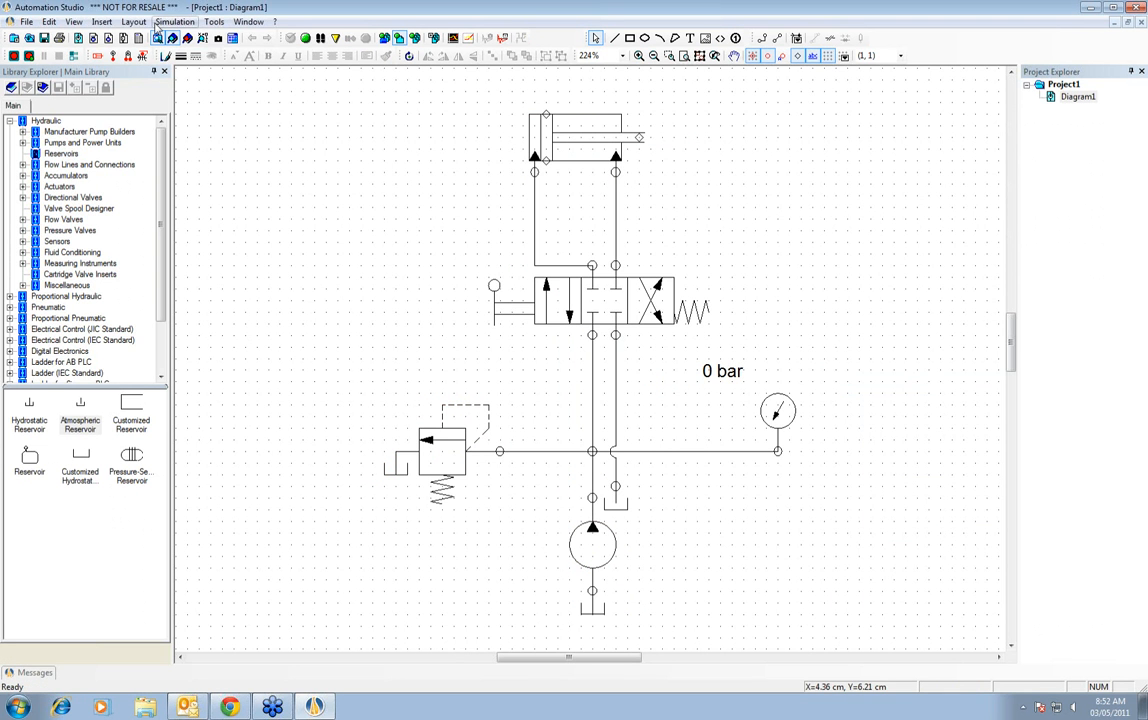
- Enable animated hydraulic flow in the project's fluid simulation options and apply the change
{"action": "left_click", "coordinate": [26, 21]}
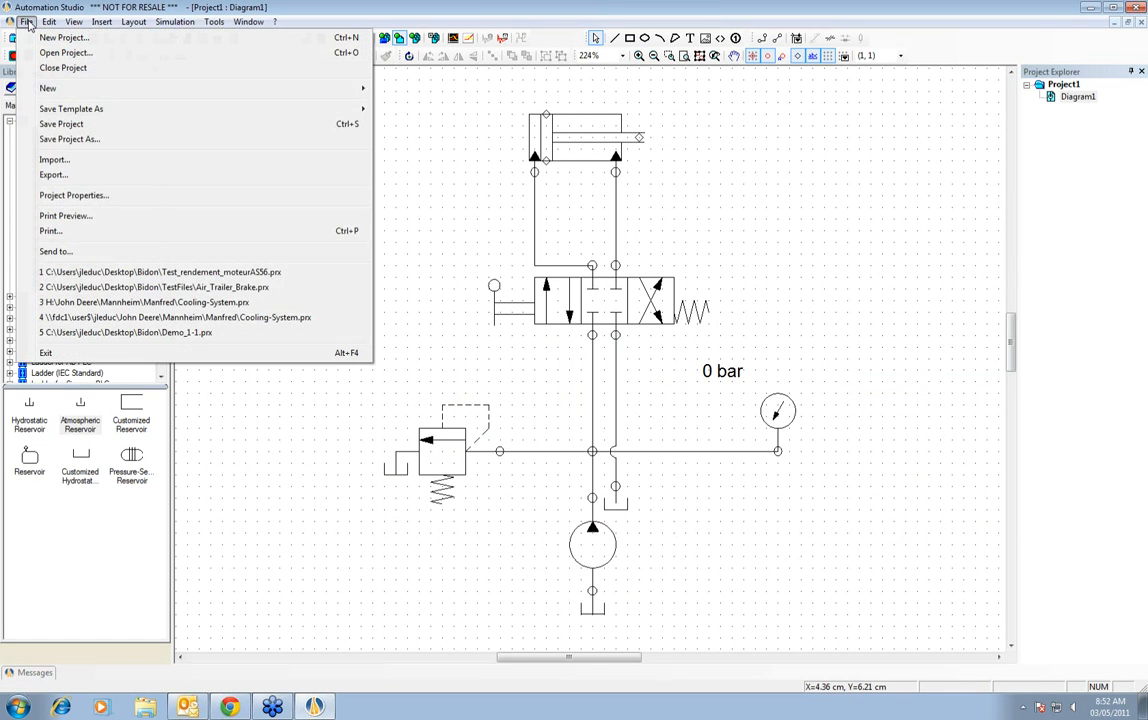
{"action": "left_click", "coordinate": [36, 201]}
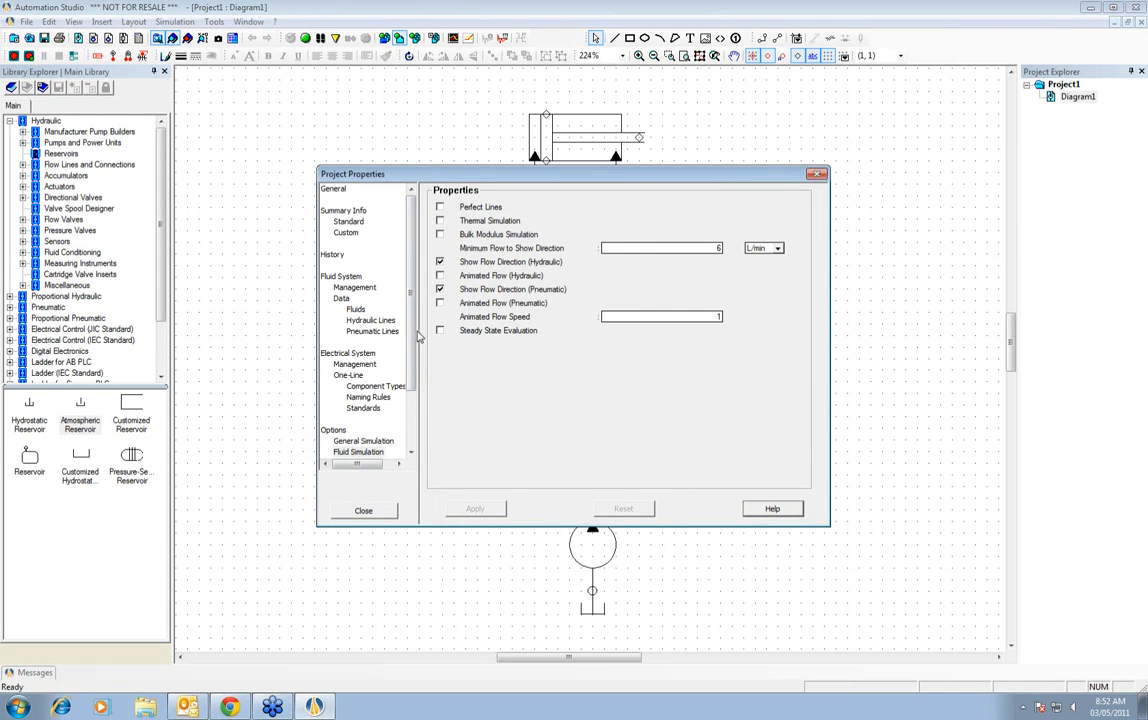
{"action": "left_click", "coordinate": [344, 454]}
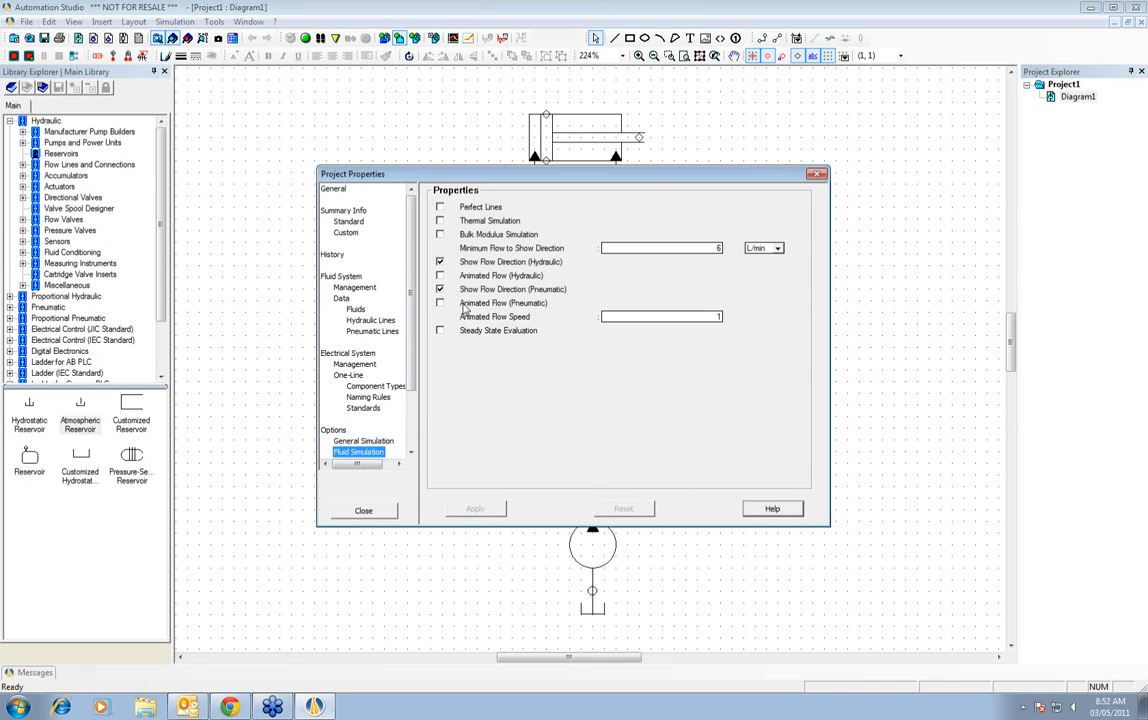
{"action": "left_click", "coordinate": [441, 276]}
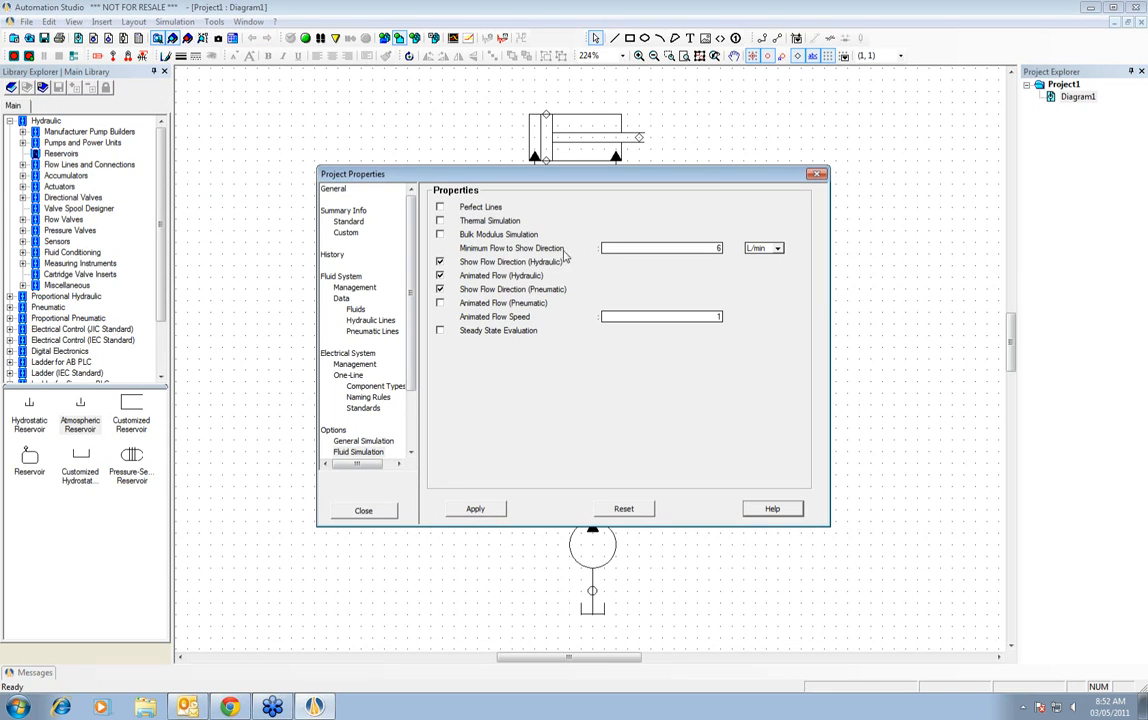
{"action": "left_click", "coordinate": [656, 249]}
{"action": "left_click", "coordinate": [486, 509]}
{"action": "left_click", "coordinate": [363, 511]}
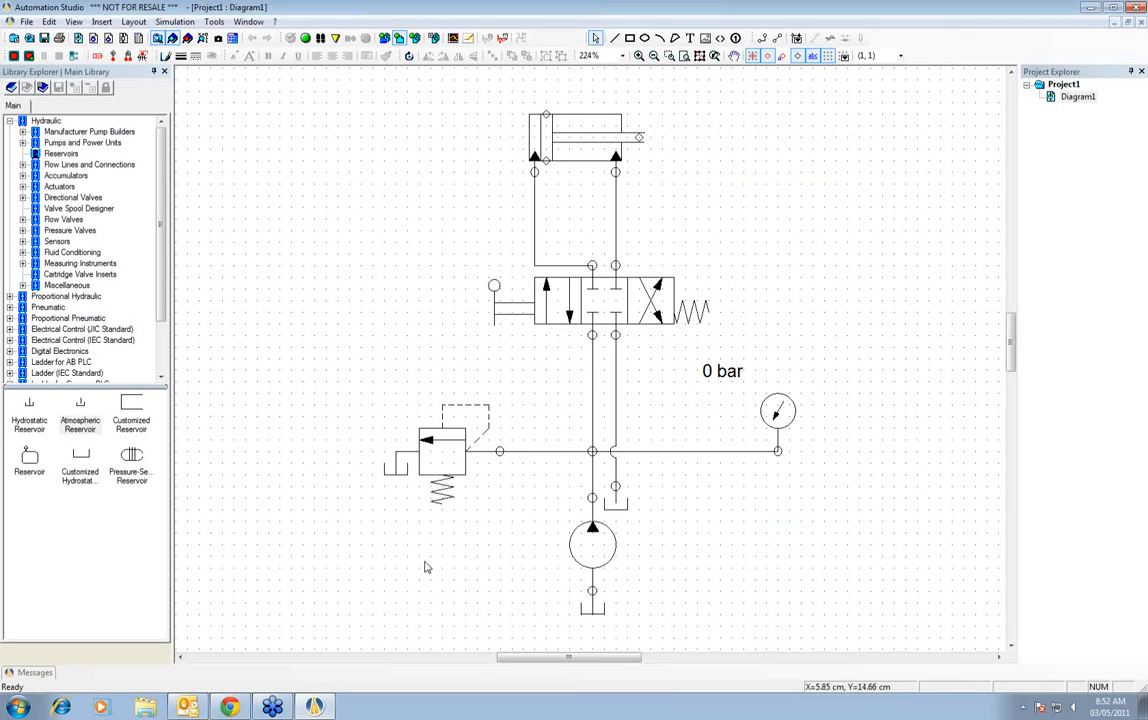
- Simulate the circuit with animated flow, shift the directional valve to its crossed position to retract the cylinder, and stop the simulation
{"action": "left_click", "coordinate": [306, 39]}
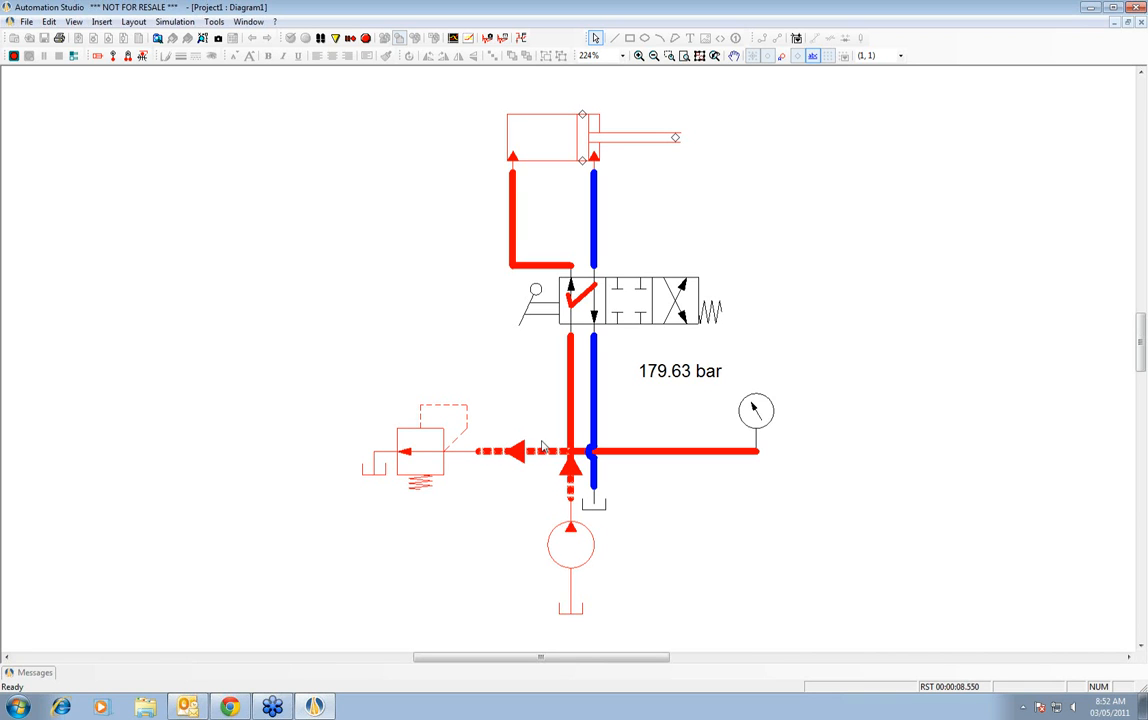
{"action": "left_click", "coordinate": [667, 312]}
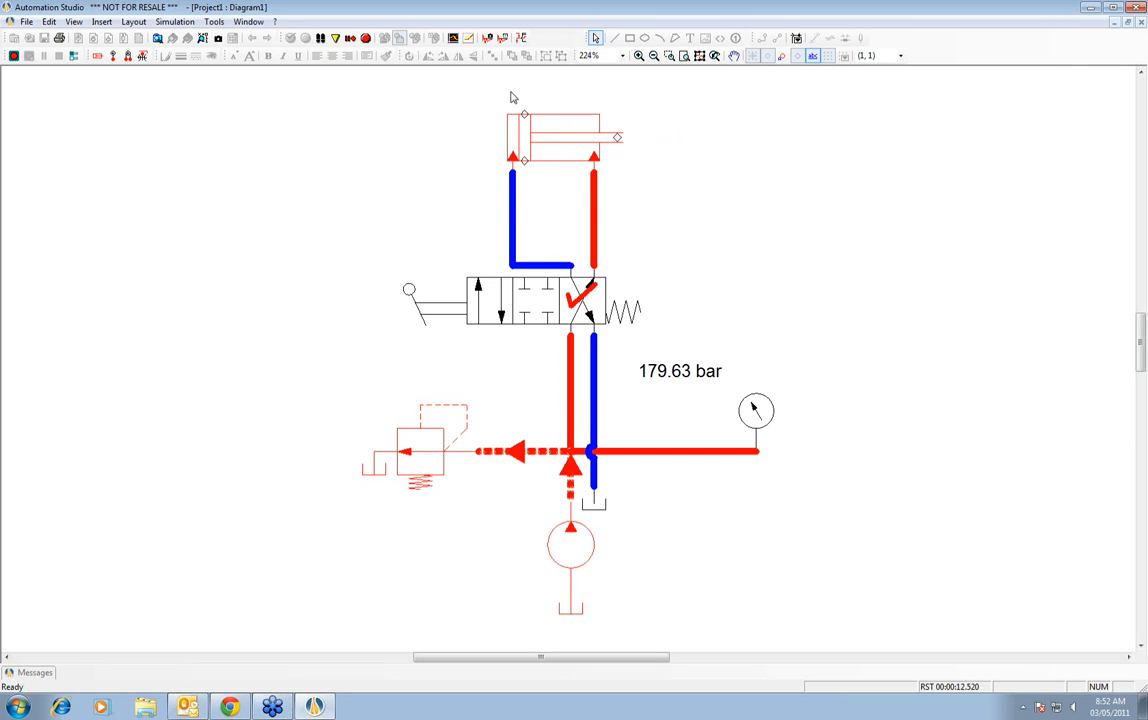
{"action": "left_click", "coordinate": [330, 37]}
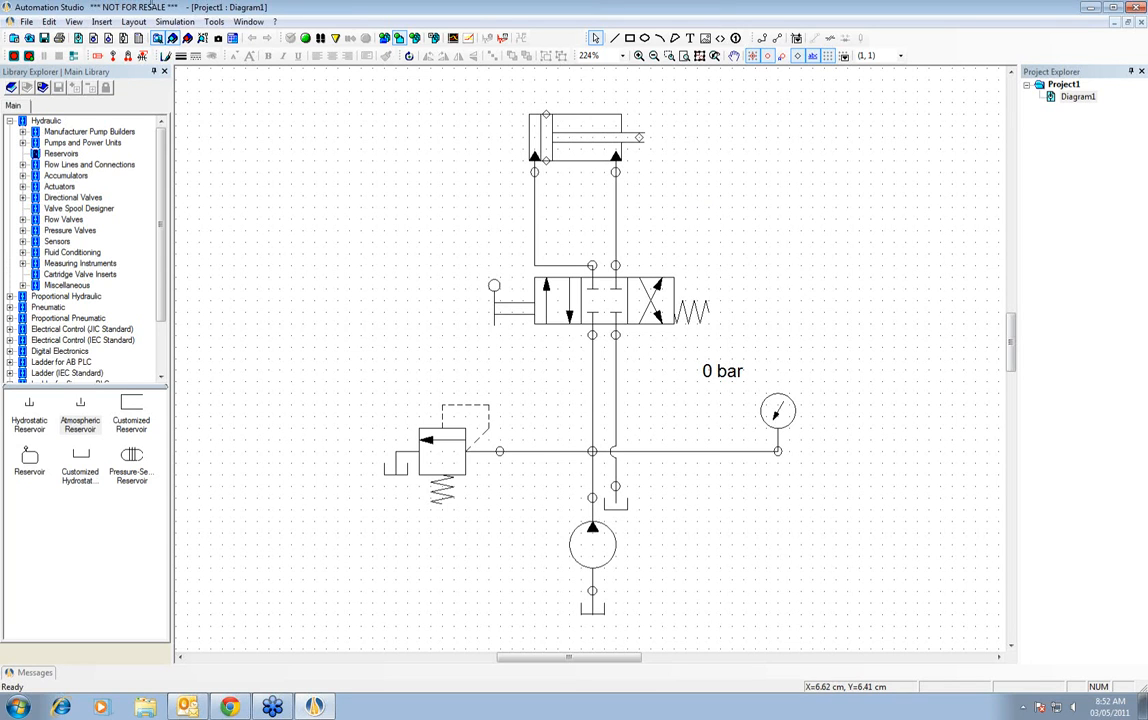
- Set the line jump style to show connecting lines with a dot and crossing lines with a jump
{"action": "left_click", "coordinate": [76, 22]}
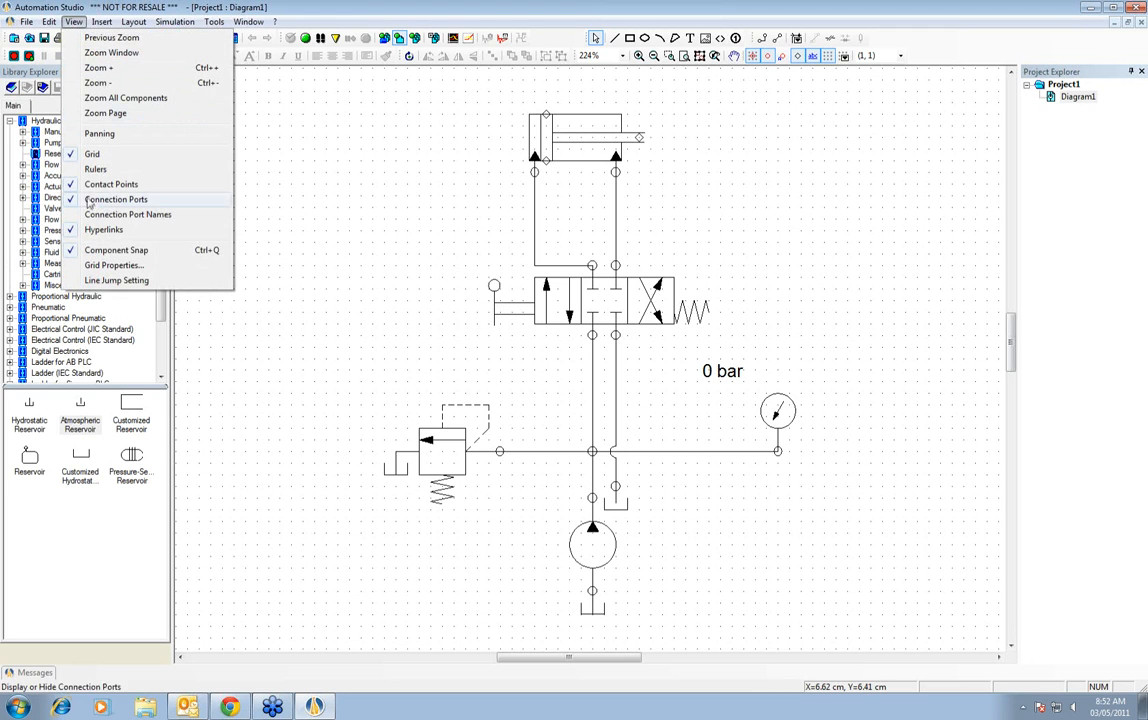
{"action": "left_click", "coordinate": [108, 281]}
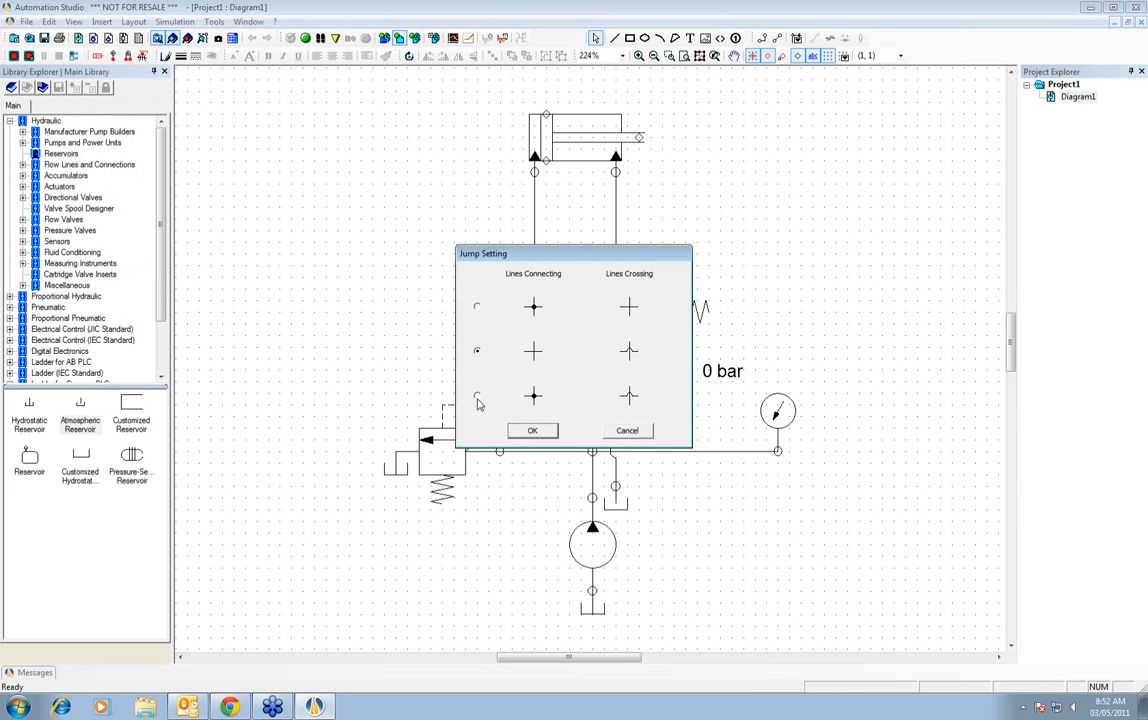
{"action": "left_click", "coordinate": [530, 431]}
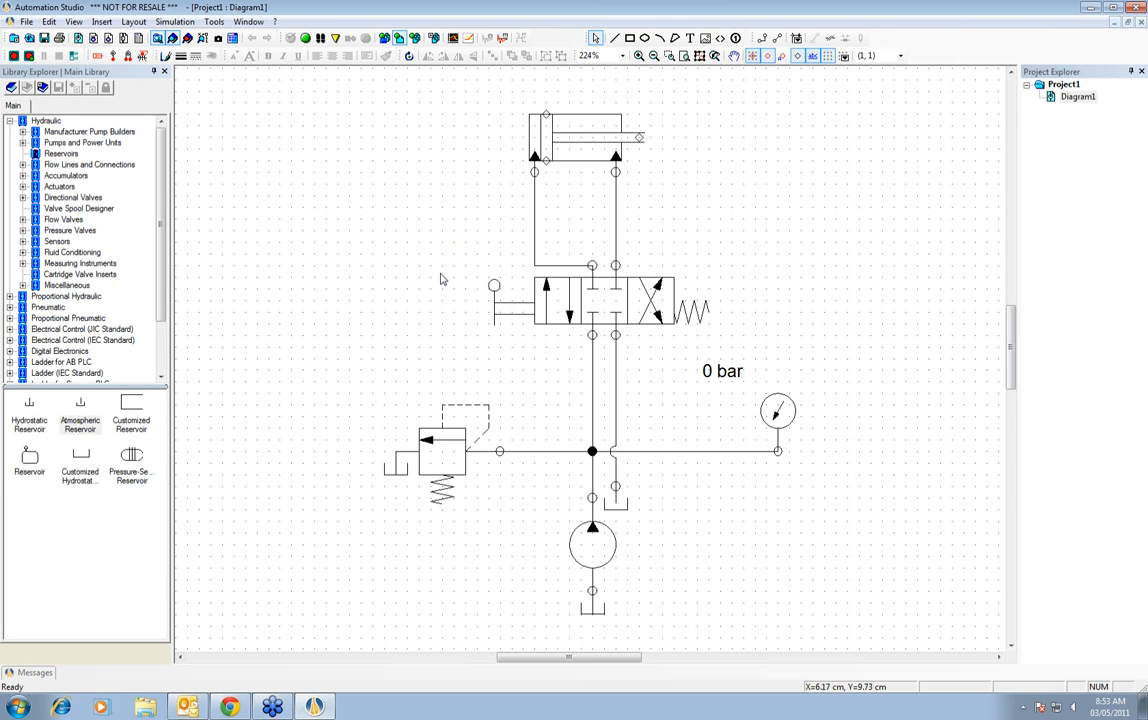
- Save the project as B1-1 in a new subfolder named Training inside the desktop's Training folder
{"action": "scroll", "coordinate": [440, 279], "scroll_direction": "down", "scroll_amount": 5}
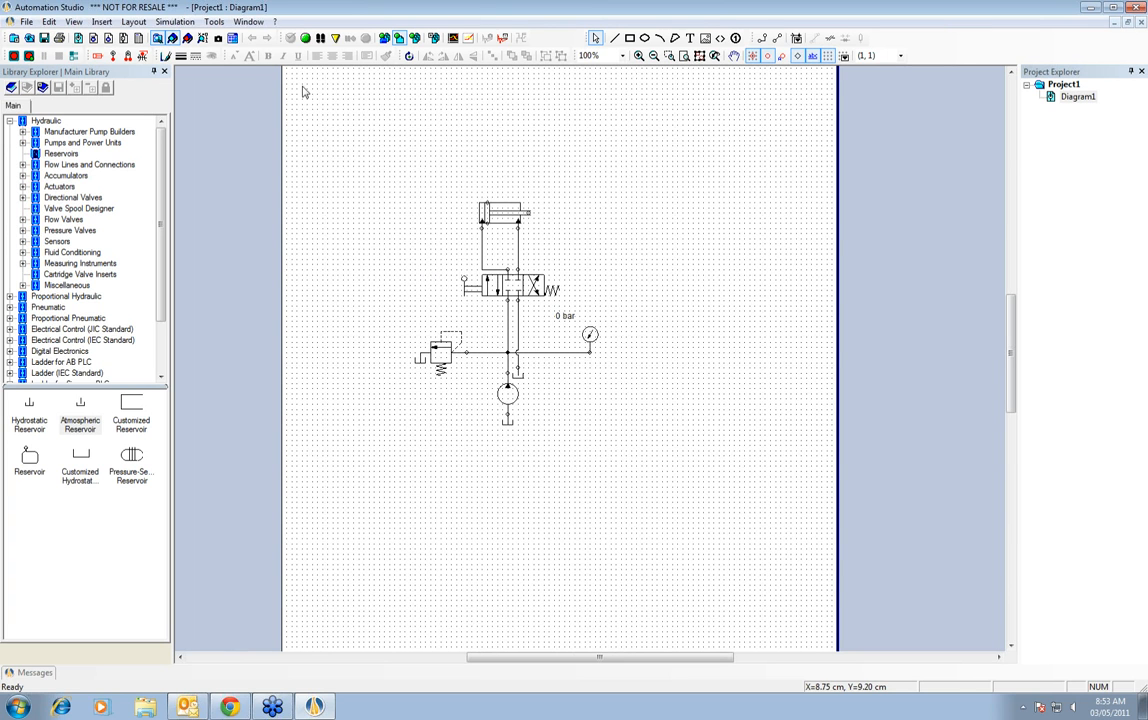
{"action": "left_click", "coordinate": [44, 40]}
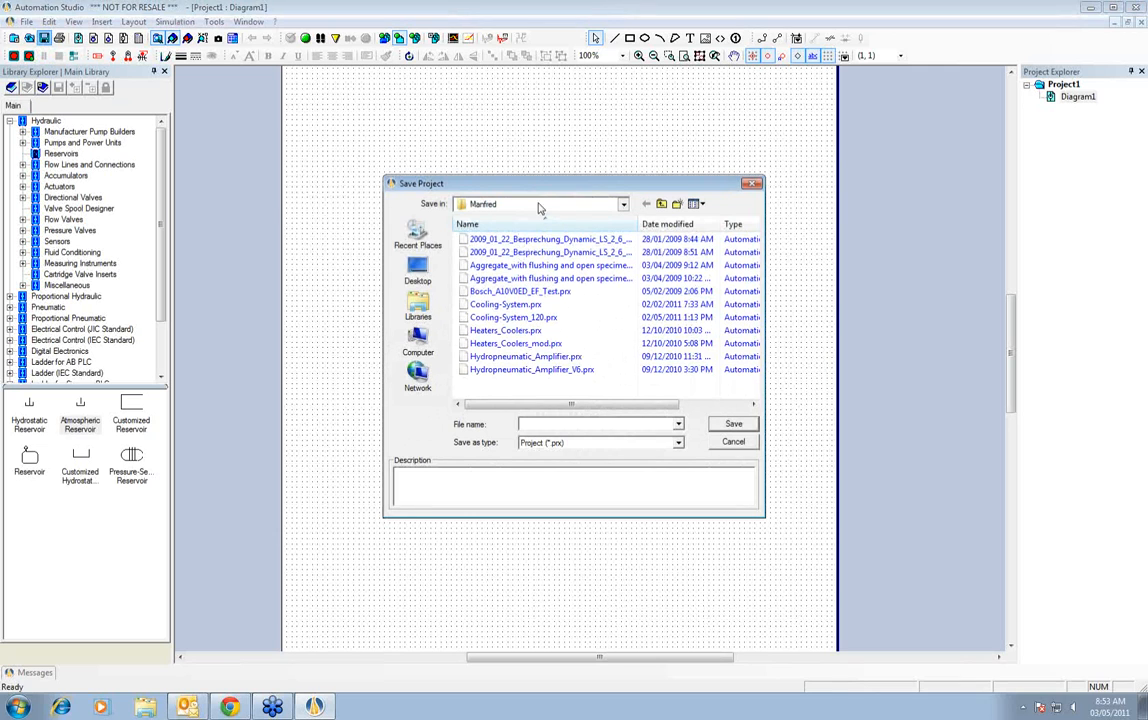
{"action": "left_click", "coordinate": [418, 274]}
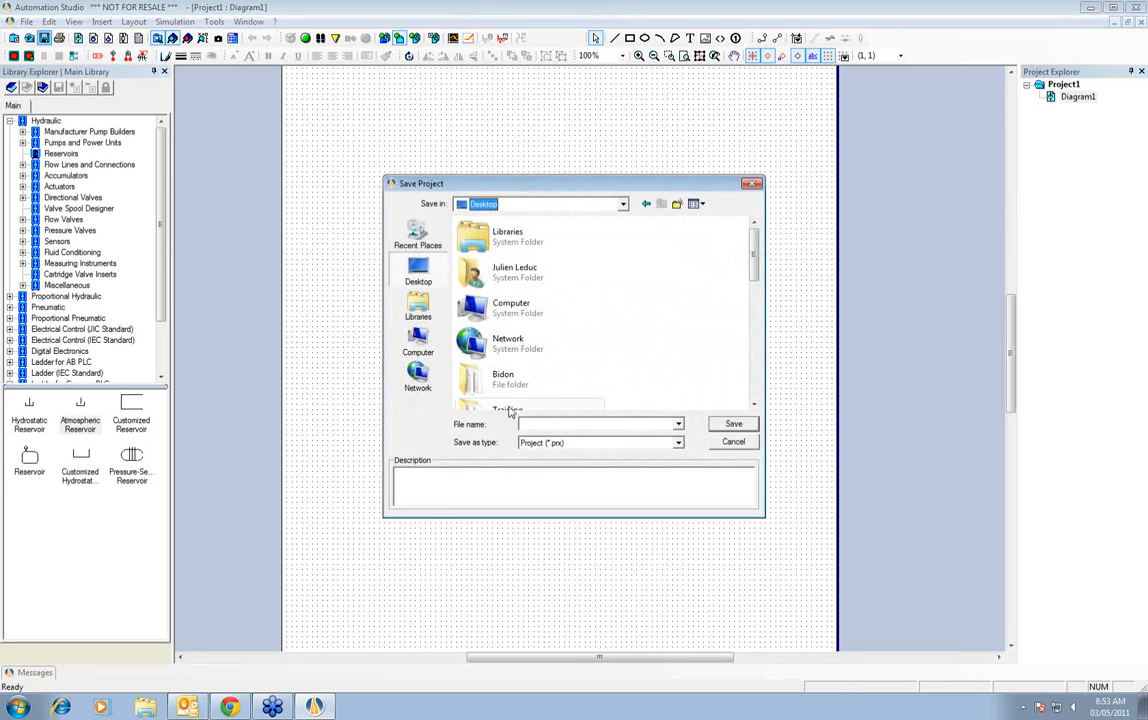
{"action": "double_click", "coordinate": [508, 407]}
{"action": "left_click", "coordinate": [677, 204]}
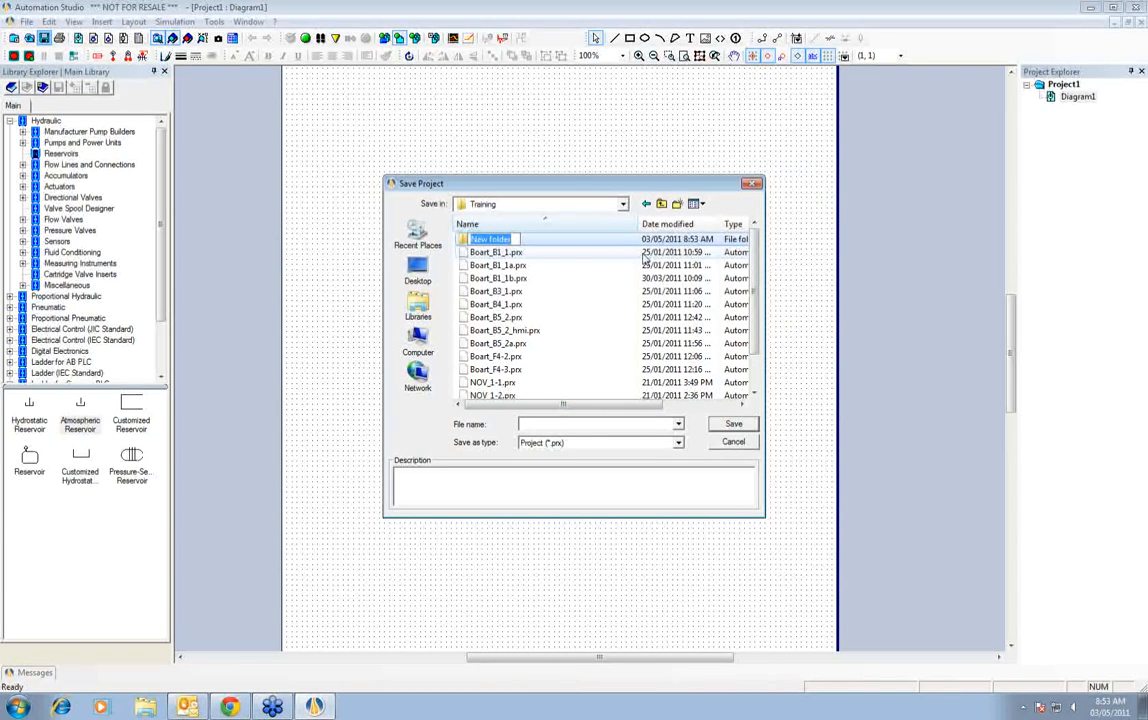
{"action": "type", "text": "Training"}
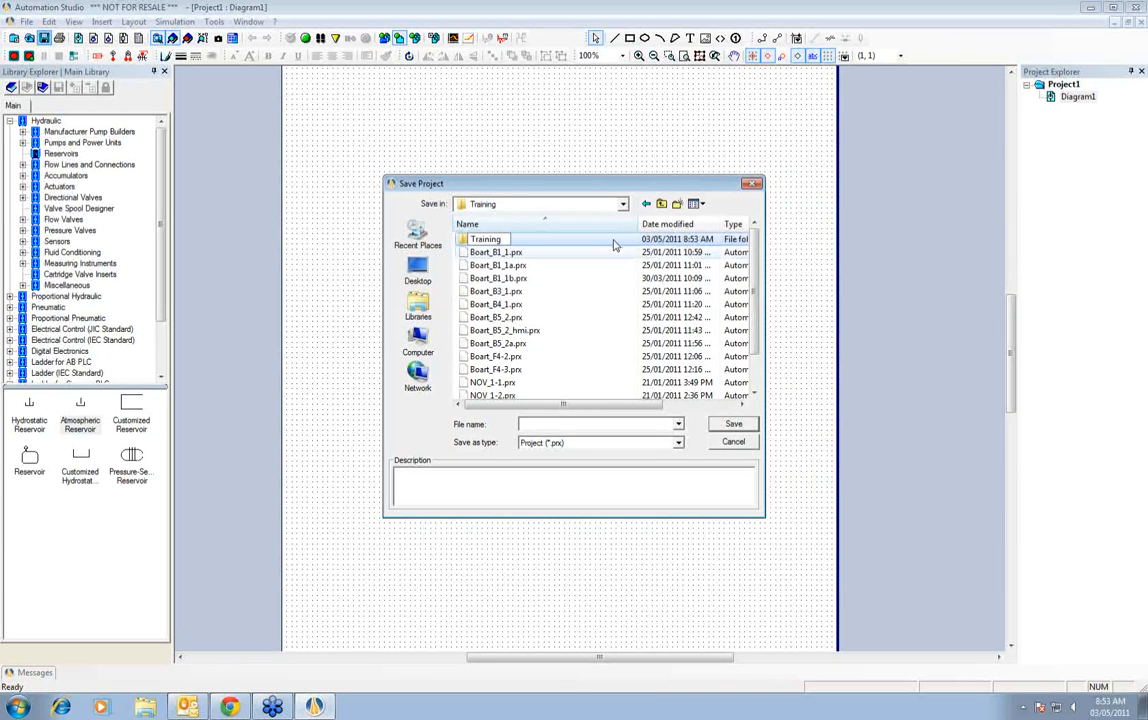
{"action": "key", "text": "Return"}
{"action": "double_click", "coordinate": [462, 241]}
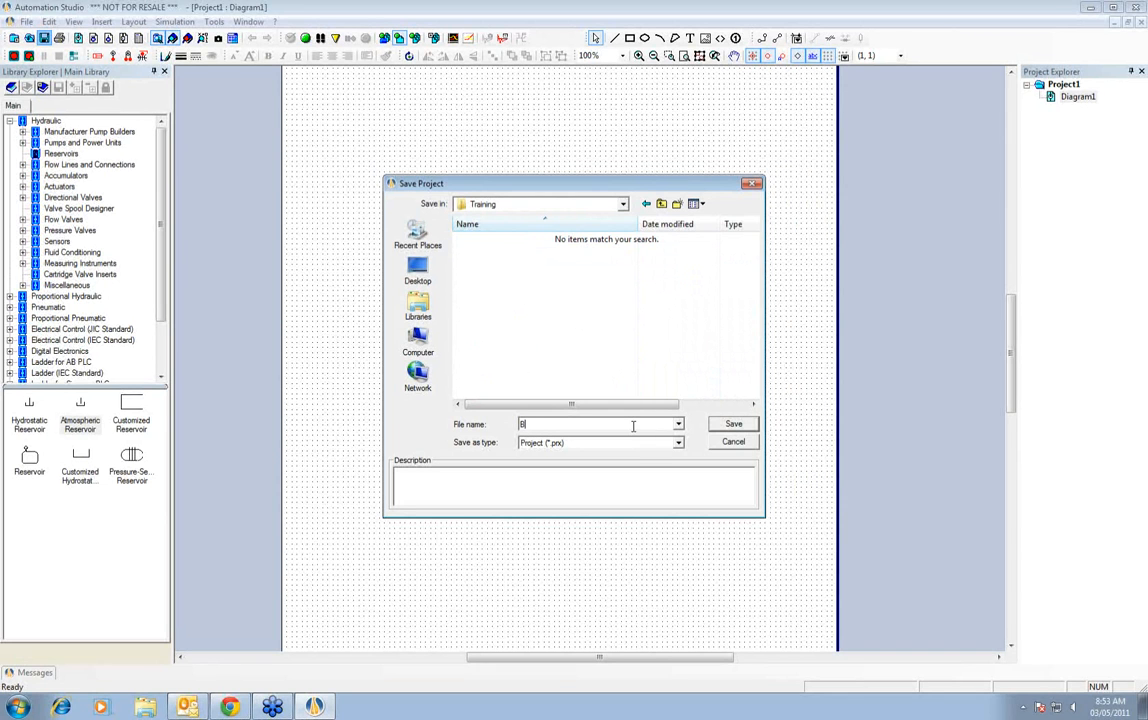
{"action": "left_click", "coordinate": [724, 428]}
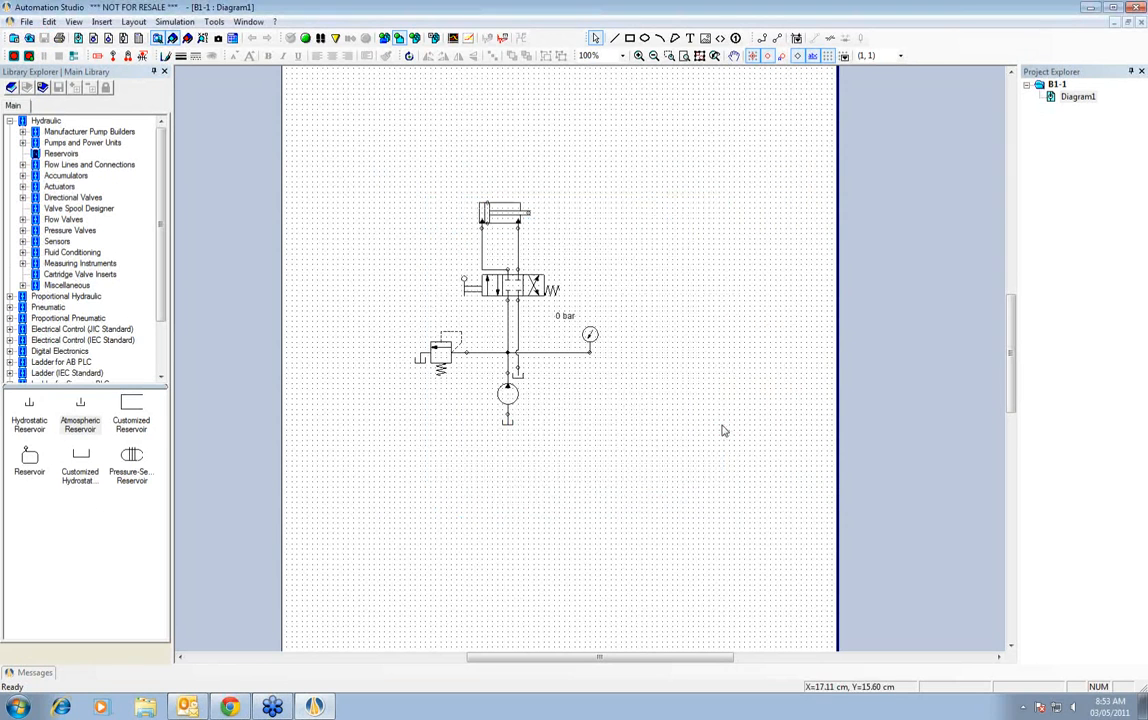
- Close the project, create a new one with the None template, and fit the whole page in view
{"action": "left_click", "coordinate": [26, 21]}
{"action": "left_click", "coordinate": [42, 67]}
{"action": "left_click", "coordinate": [12, 22]}
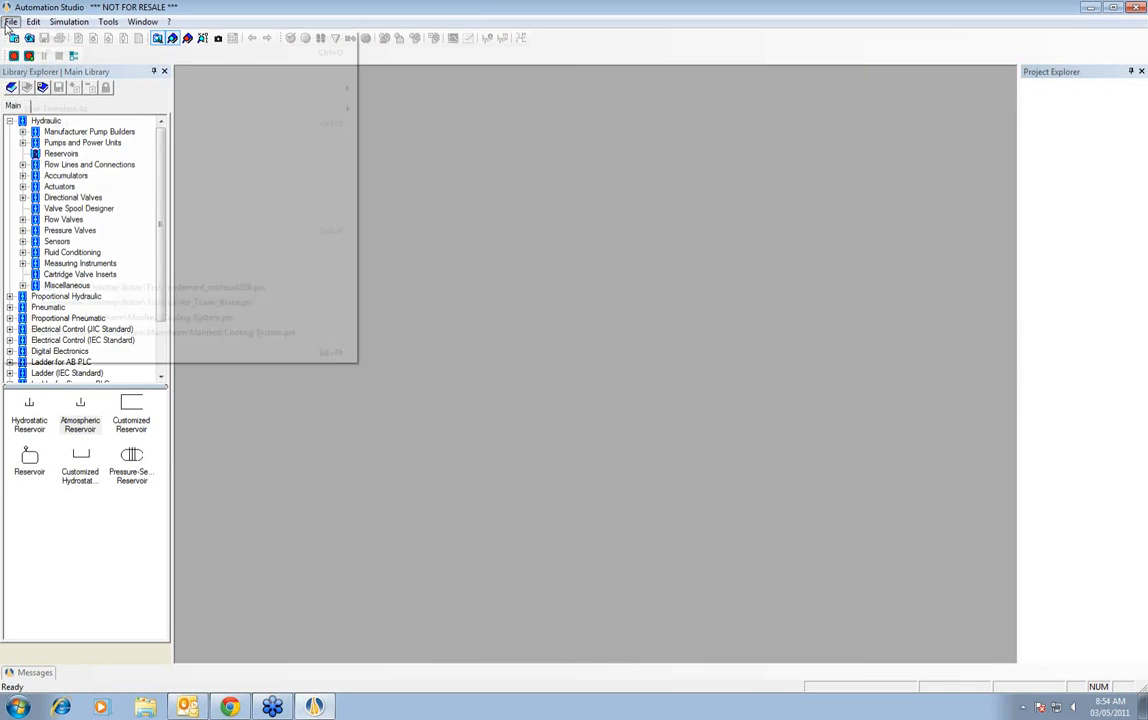
{"action": "left_click", "coordinate": [16, 37]}
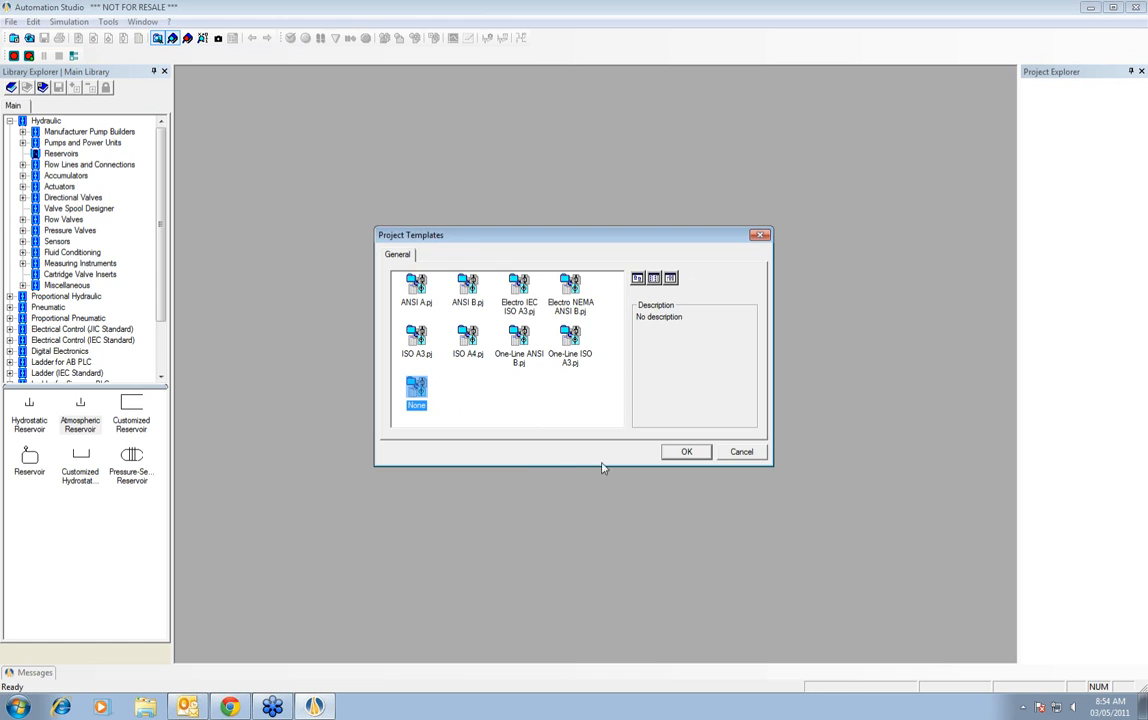
{"action": "left_click", "coordinate": [683, 452]}
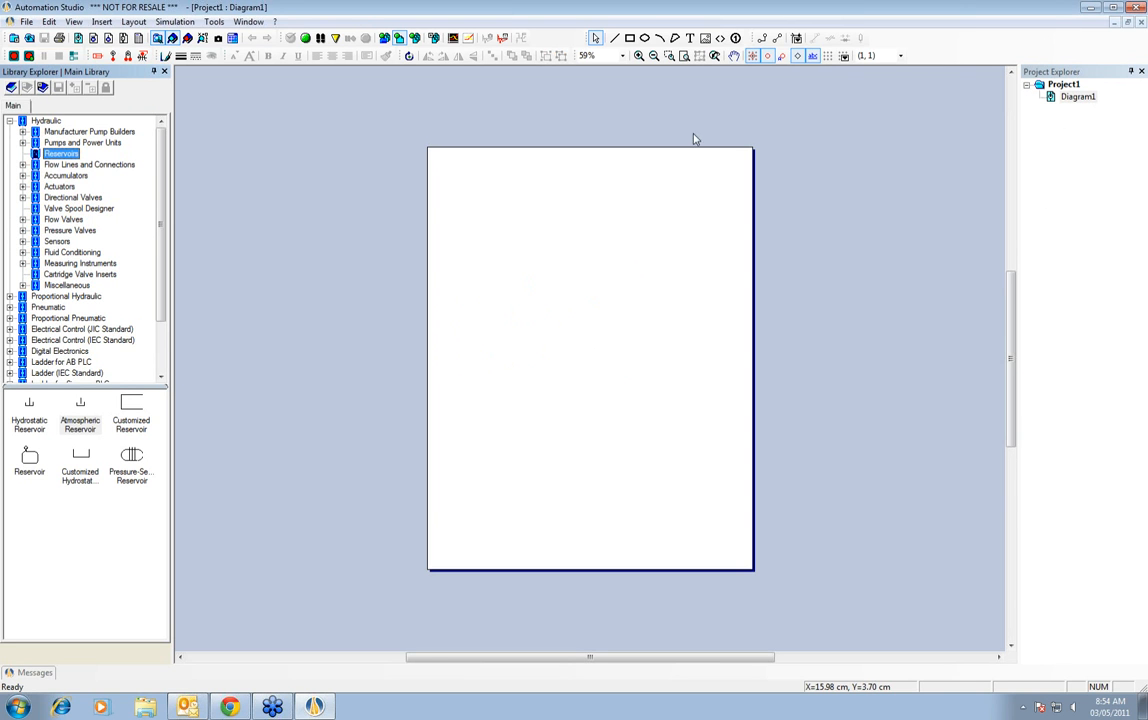
{"action": "left_click", "coordinate": [685, 57]}
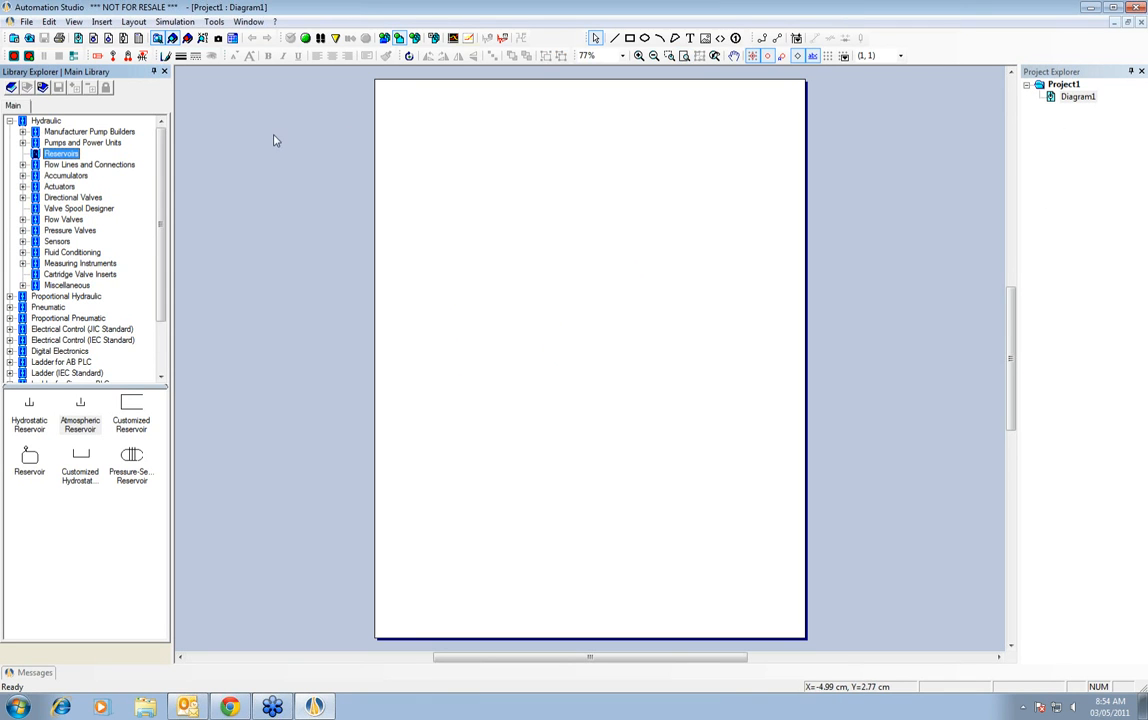
- Collapse the Hydraulic library, display the Pneumatic library's components, and turn on the diagram grid
{"action": "left_click", "coordinate": [47, 121]}
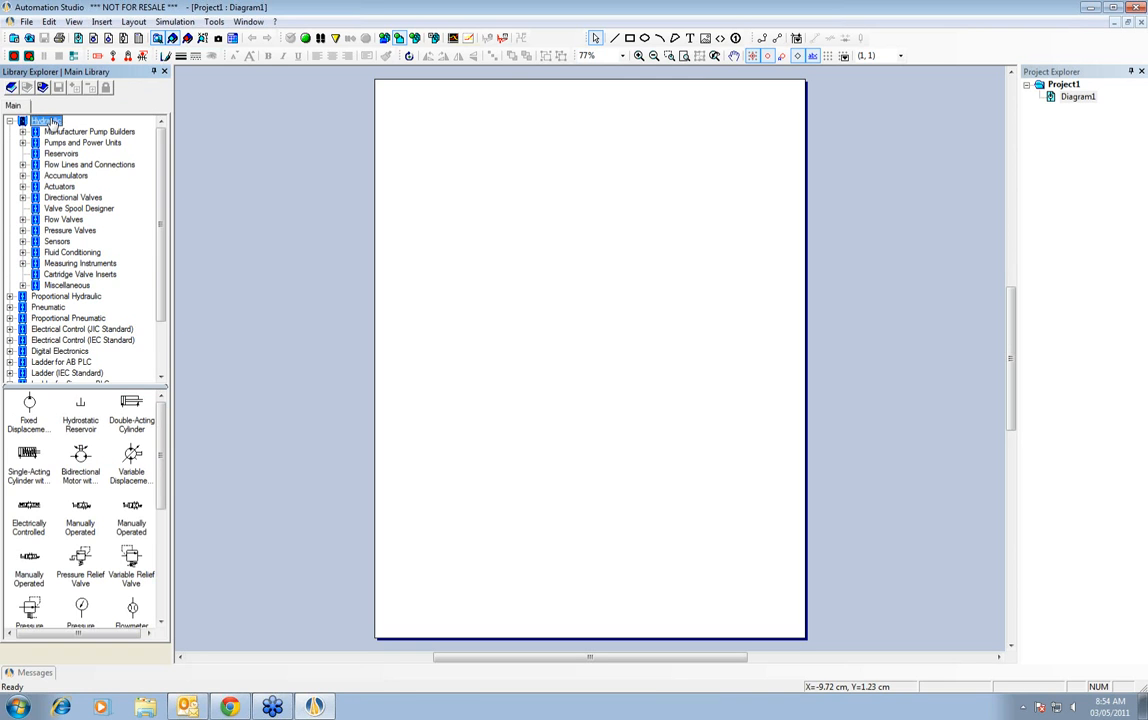
{"action": "left_click", "coordinate": [9, 121]}
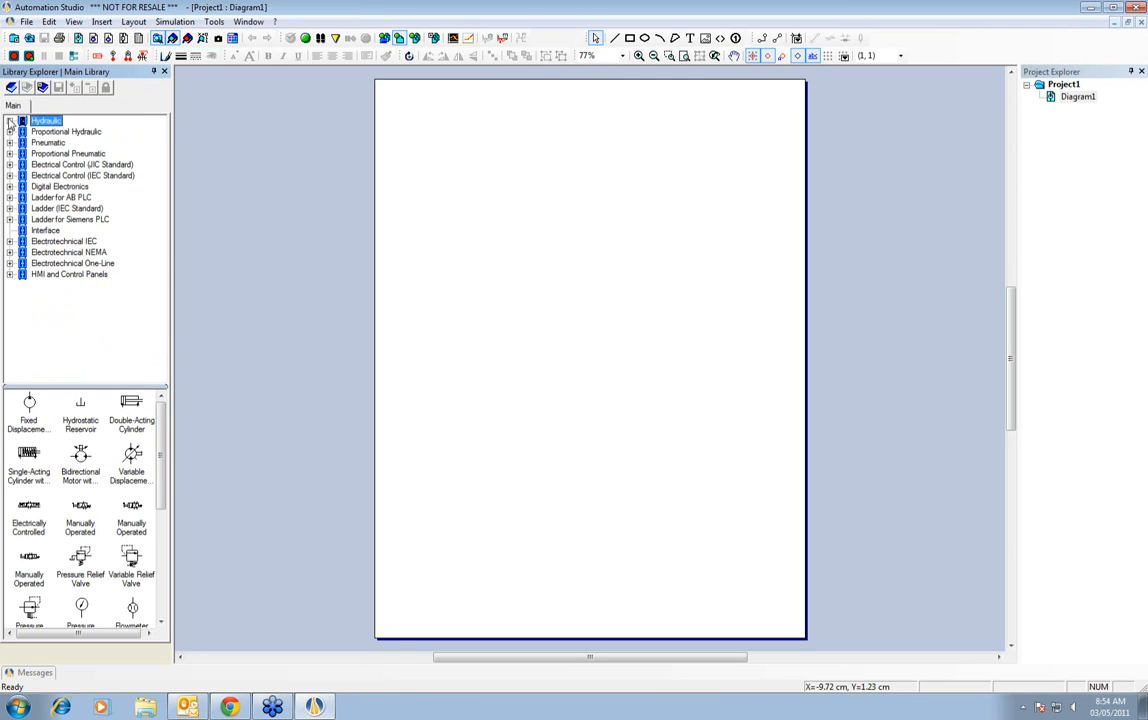
{"action": "left_click", "coordinate": [45, 142]}
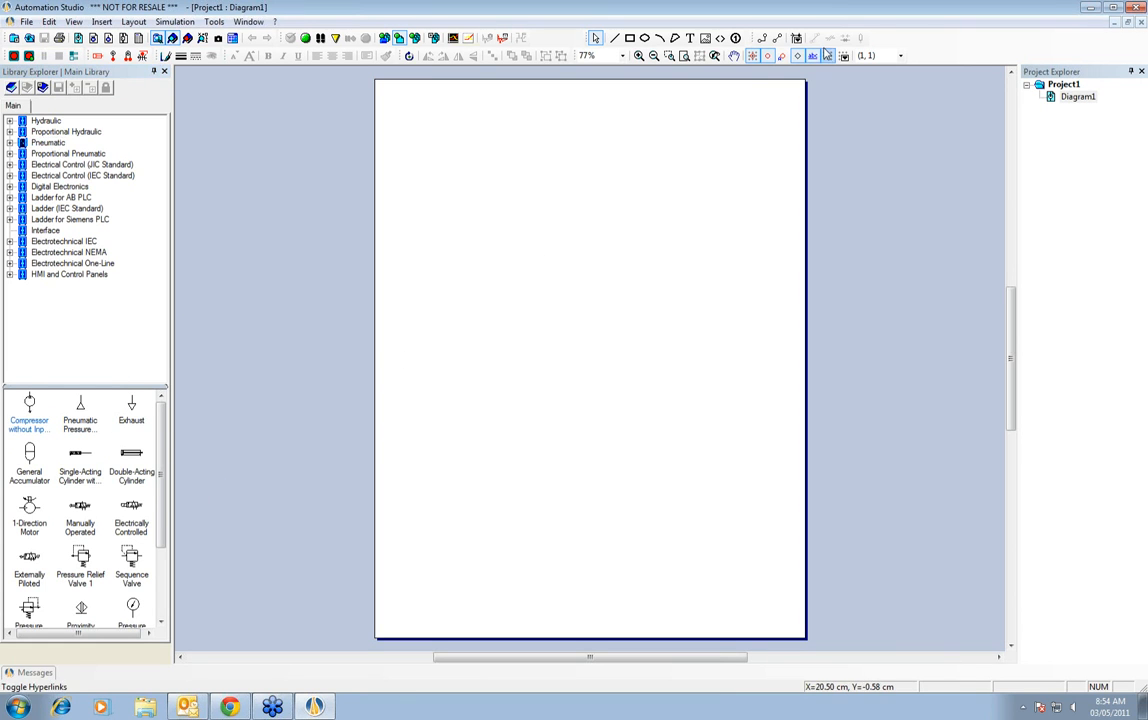
{"action": "left_click", "coordinate": [827, 55]}
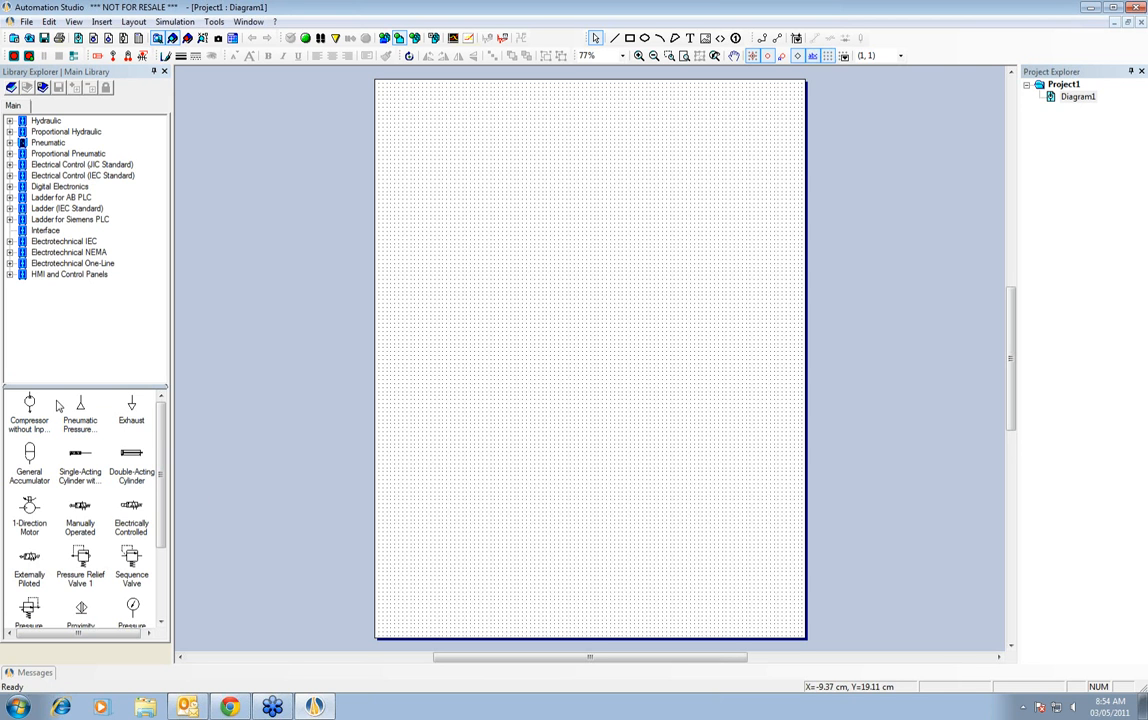
- Place a pneumatic compressor near the page's centre, a double-acting cylinder above it, and a Pressure Relief Valve 1 between them to the right
{"action": "left_click_drag", "start_coordinate": [40, 405], "coordinate": [550, 393]}
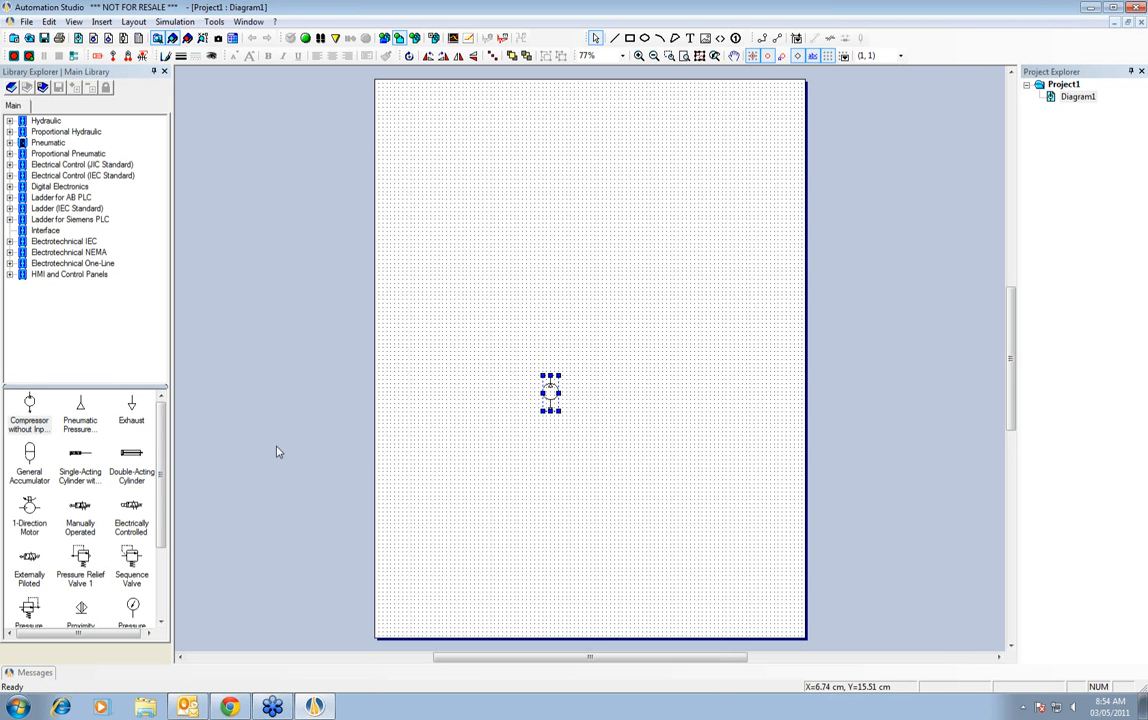
{"action": "left_click_drag", "start_coordinate": [163, 485], "coordinate": [160, 505]}
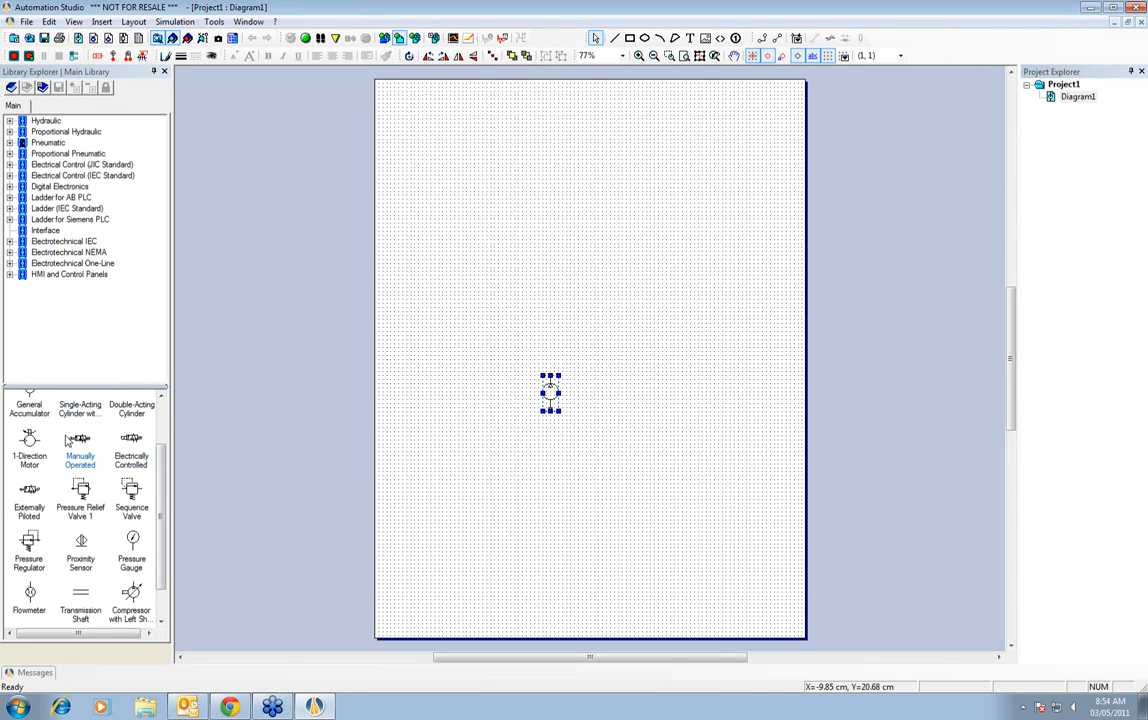
{"action": "left_click_drag", "start_coordinate": [160, 475], "coordinate": [160, 414]}
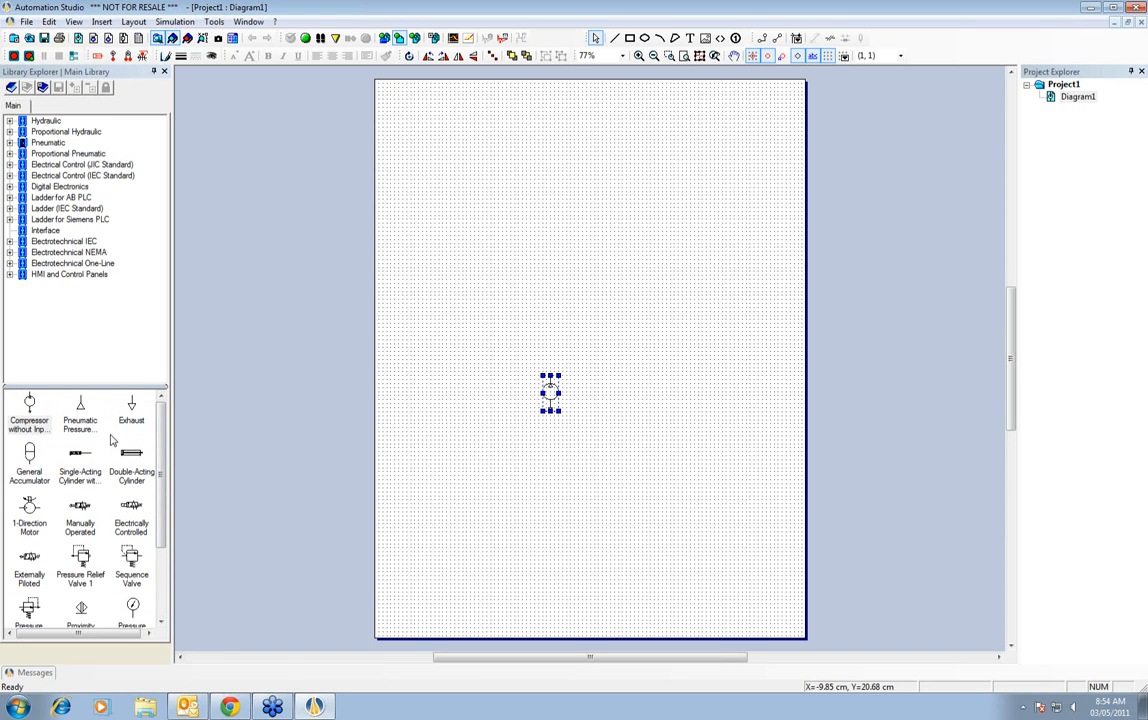
{"action": "left_click_drag", "start_coordinate": [131, 457], "coordinate": [560, 206]}
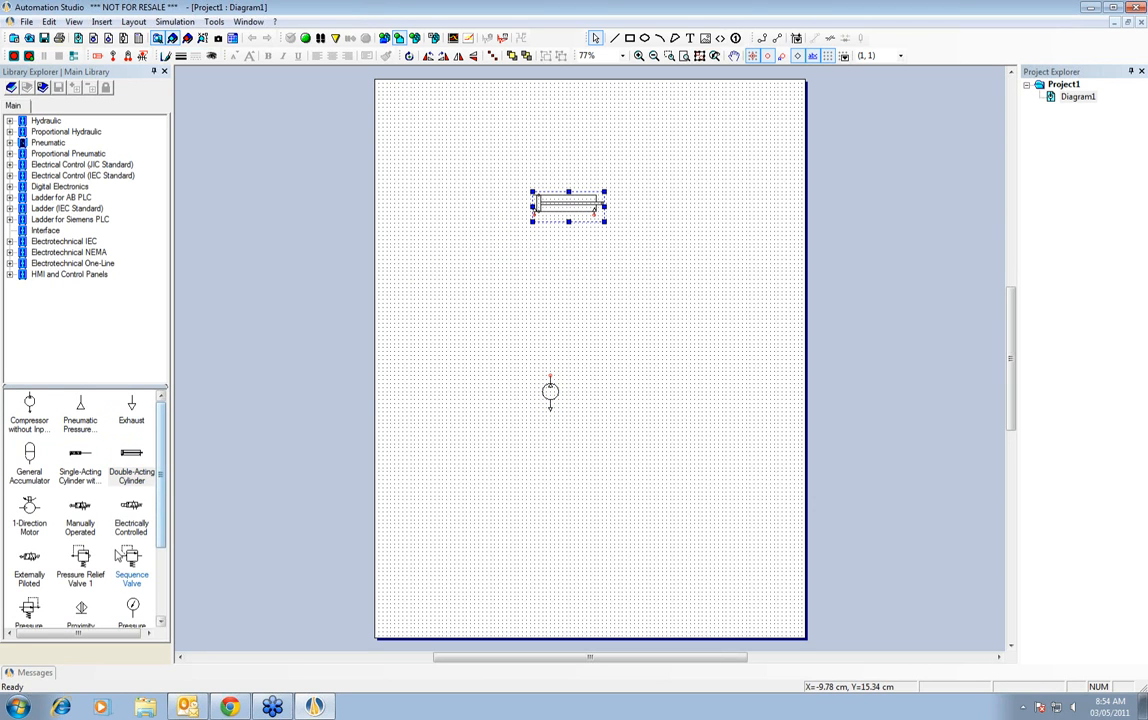
{"action": "left_click_drag", "start_coordinate": [82, 556], "coordinate": [625, 337]}
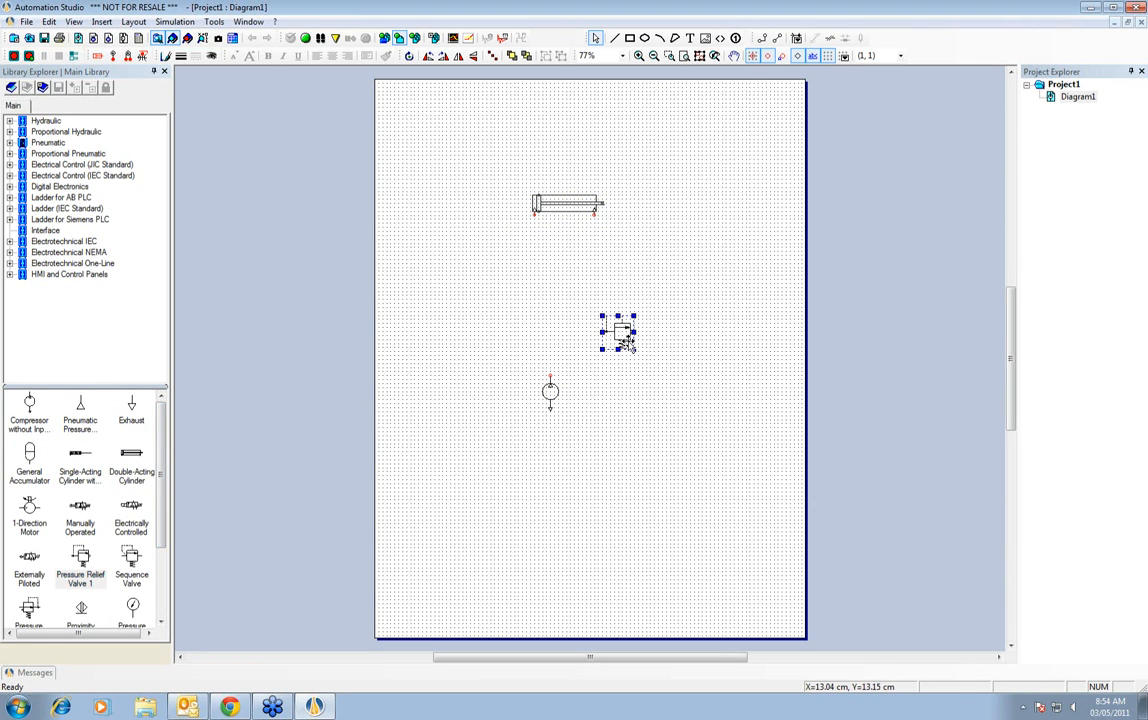
- Place the first 5/2-Way NC Valve from the Pneumatic directional valves between the cylinder and the compressor
{"action": "left_click", "coordinate": [48, 142]}
{"action": "left_click", "coordinate": [9, 142]}
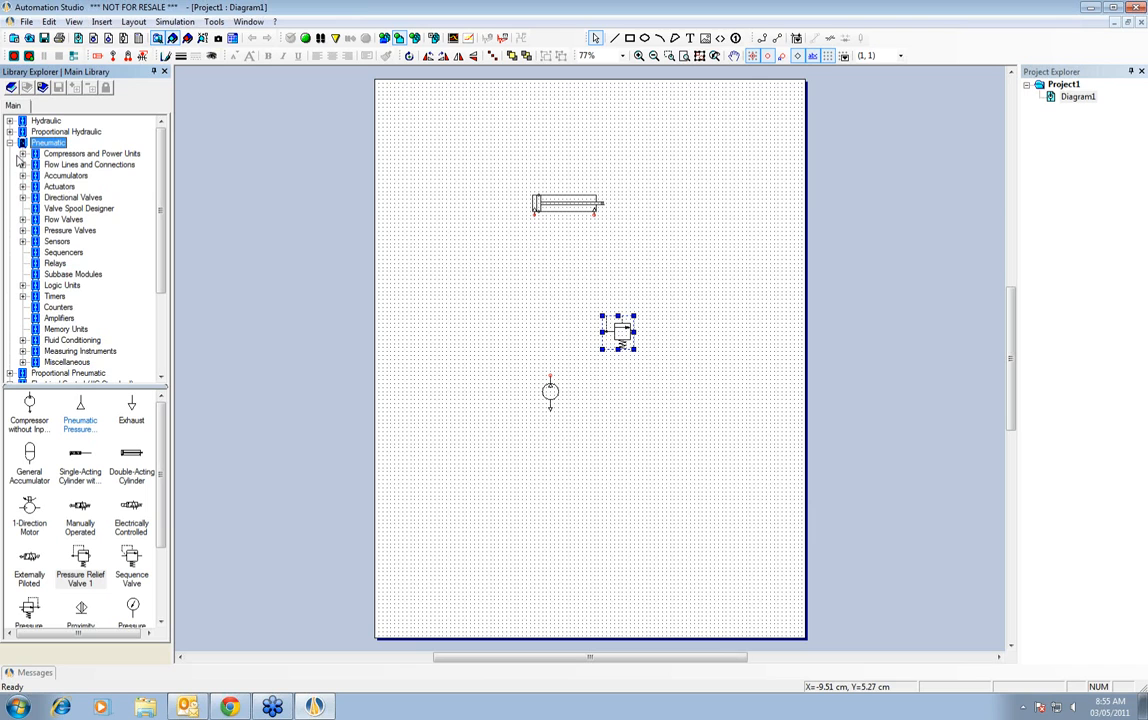
{"action": "left_click", "coordinate": [23, 198]}
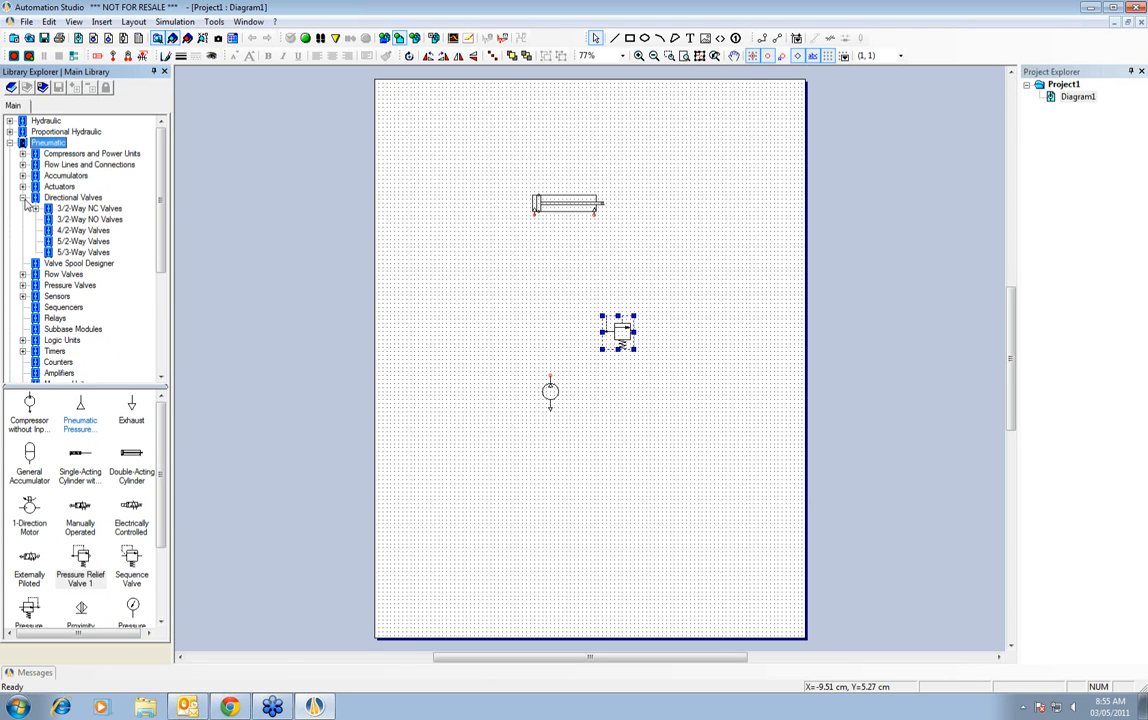
{"action": "left_click", "coordinate": [79, 240]}
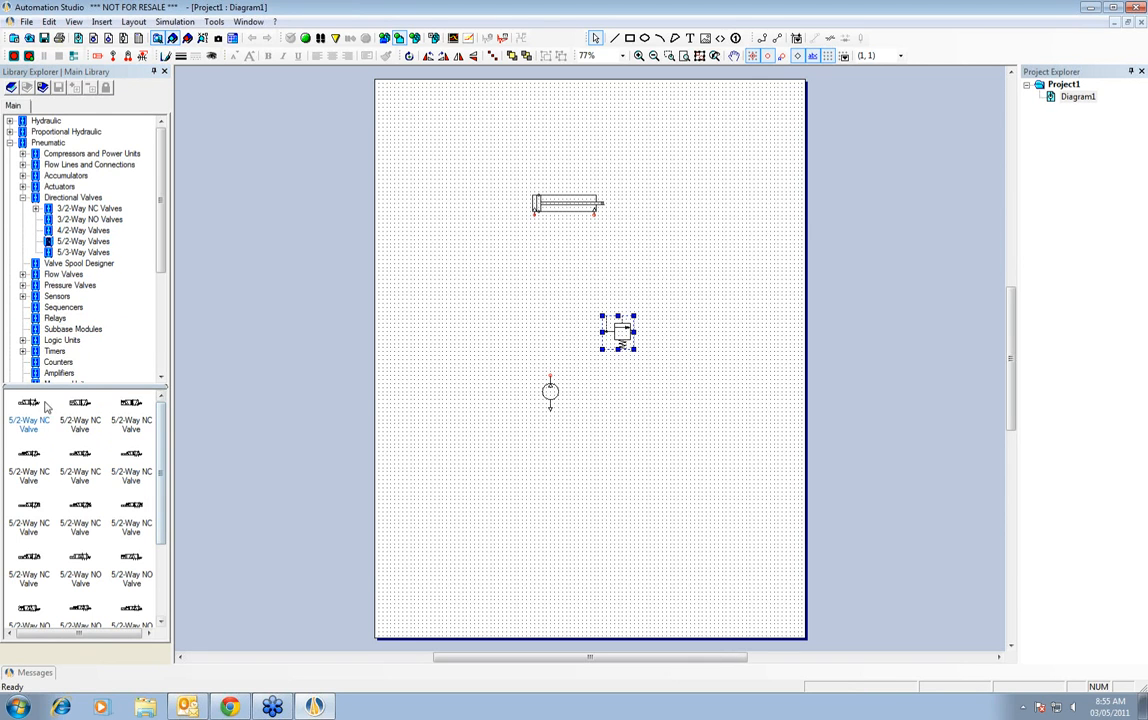
{"action": "left_click_drag", "start_coordinate": [28, 410], "coordinate": [533, 284]}
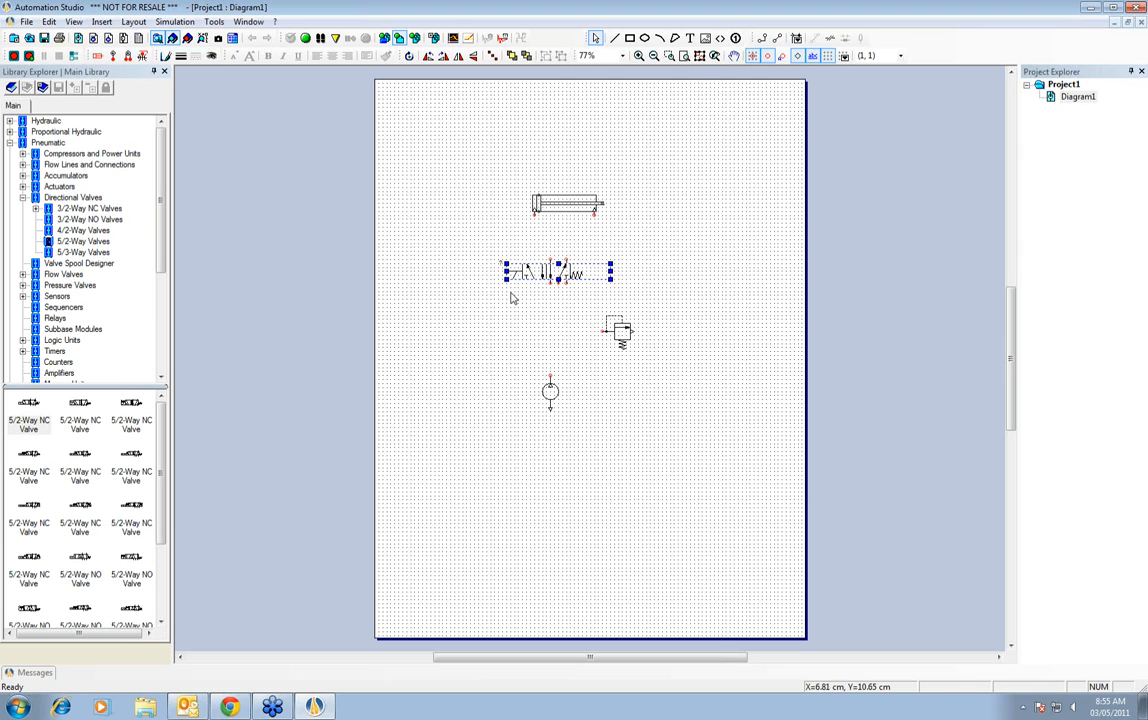
{"action": "left_click", "coordinate": [537, 313]}
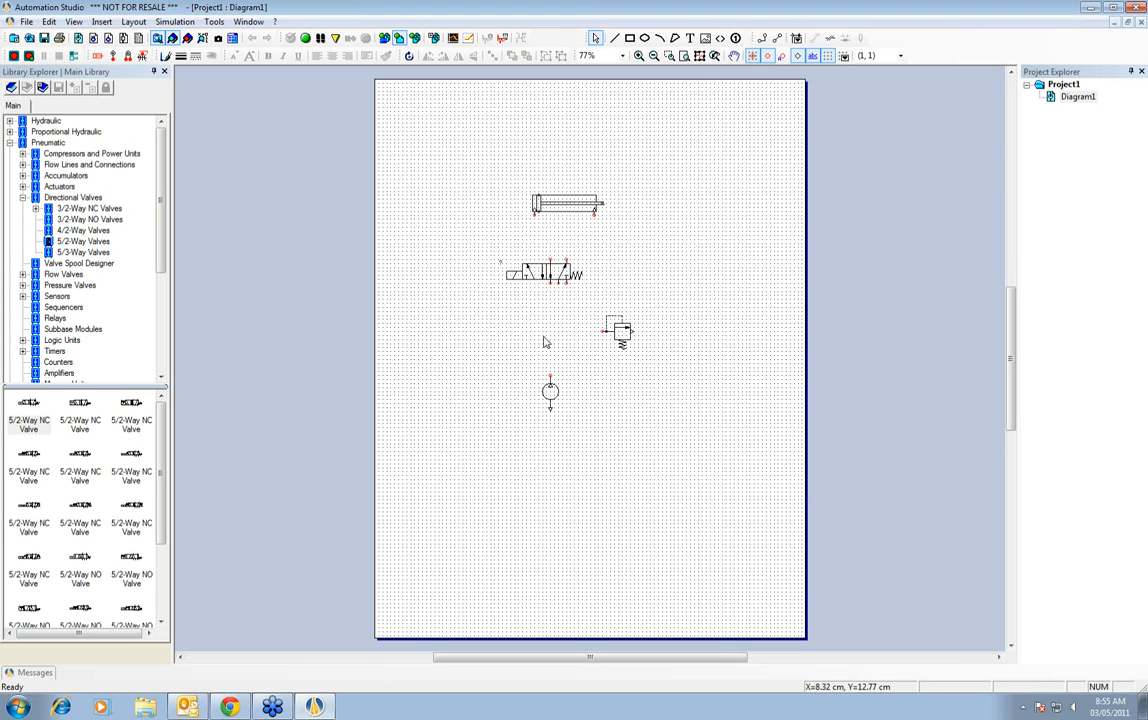
- Connect the compressor's outlet to the 5/2-way valve's supply port and nudge the valve so the port sits directly on the vertical line
{"action": "left_click_drag", "start_coordinate": [551, 377], "coordinate": [554, 268]}
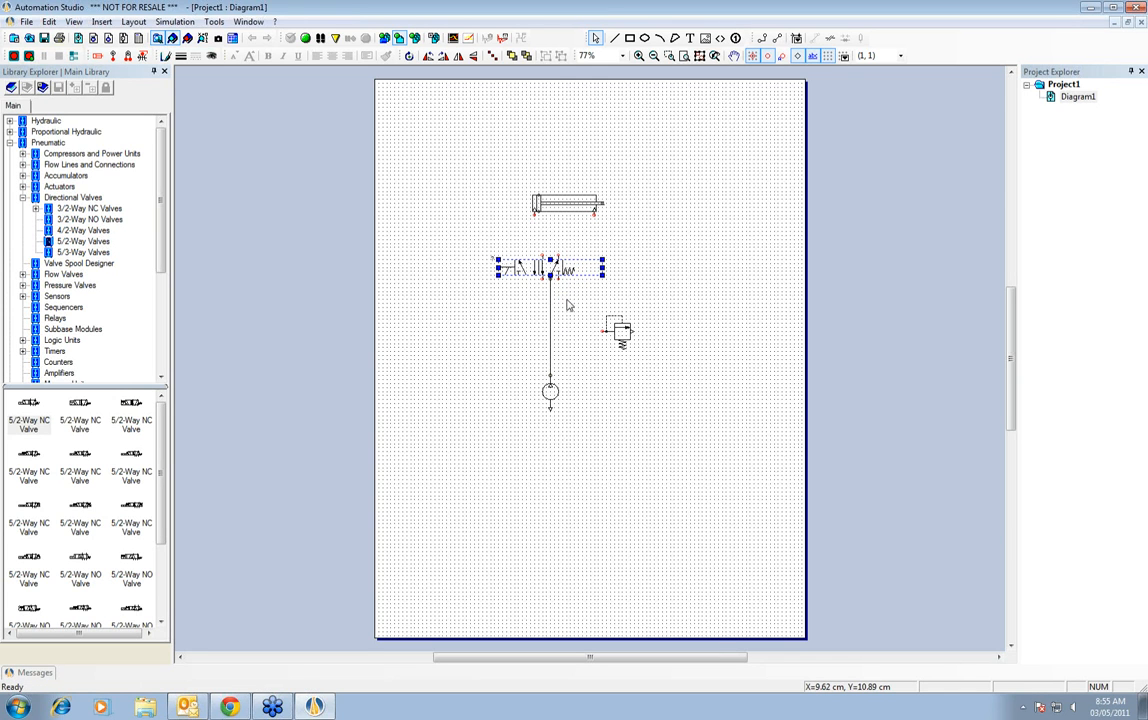
{"action": "key", "text": "Left"}
{"action": "key", "text": "Left"}
{"action": "key", "text": "Right"}
{"action": "key", "text": "Right"}
{"action": "key", "text": "Right"}
{"action": "key", "text": "Up"}
{"action": "key", "text": "Up"}
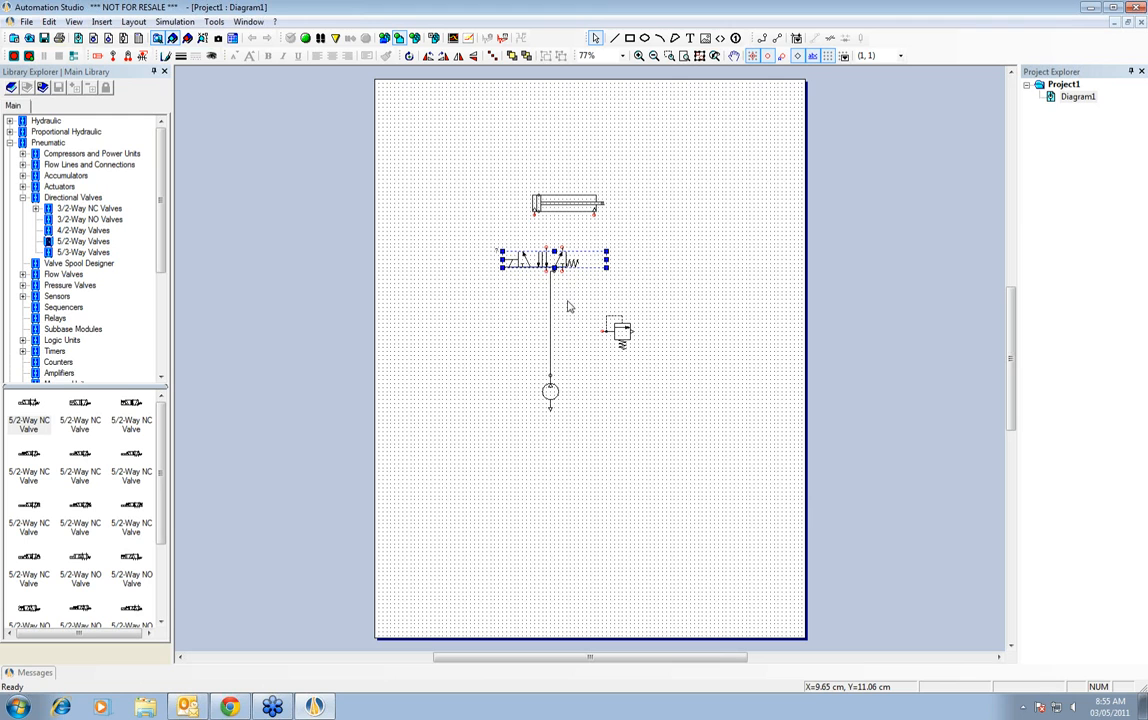
{"action": "key", "text": "Down"}
{"action": "key", "text": "Down"}
{"action": "key", "text": "Down"}
{"action": "key", "text": "Down"}
{"action": "key", "text": "Left"}
{"action": "left_click", "coordinate": [567, 314]}
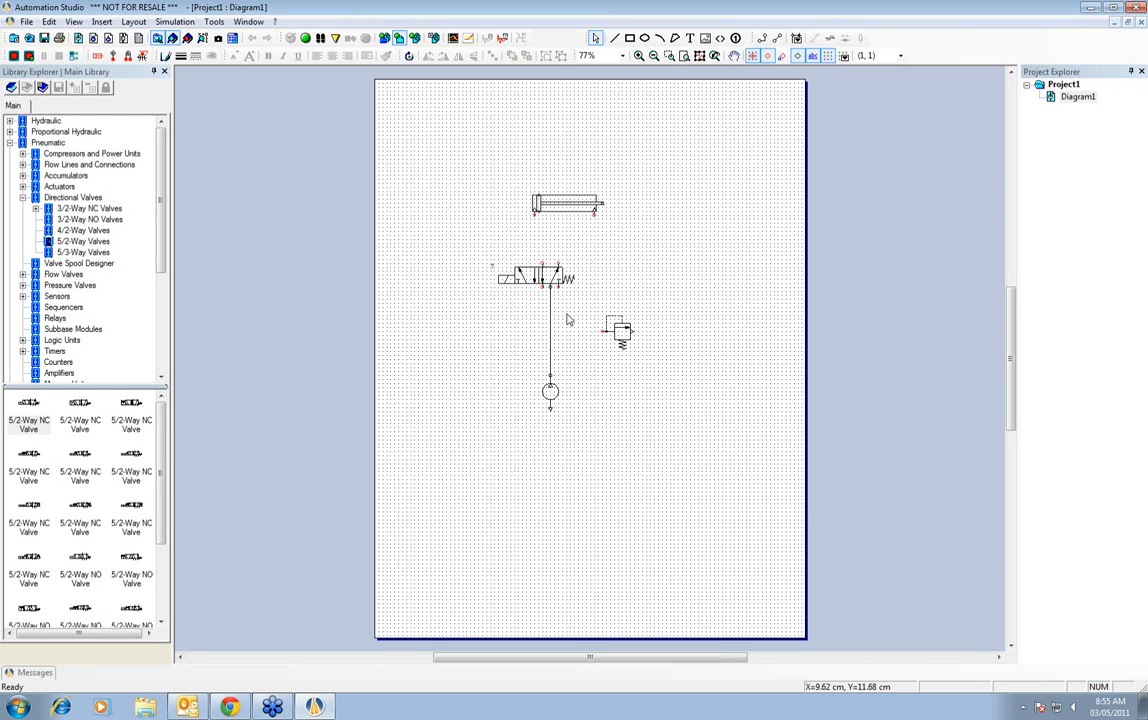
- Connect the pressure relief valve's inlet to the vertical supply line between the compressor and the directional valve
{"action": "scroll", "coordinate": [572, 318], "scroll_direction": "up", "scroll_amount": 2}
{"action": "left_click_drag", "start_coordinate": [543, 225], "coordinate": [543, 163]}
{"action": "left_click", "coordinate": [633, 298]}
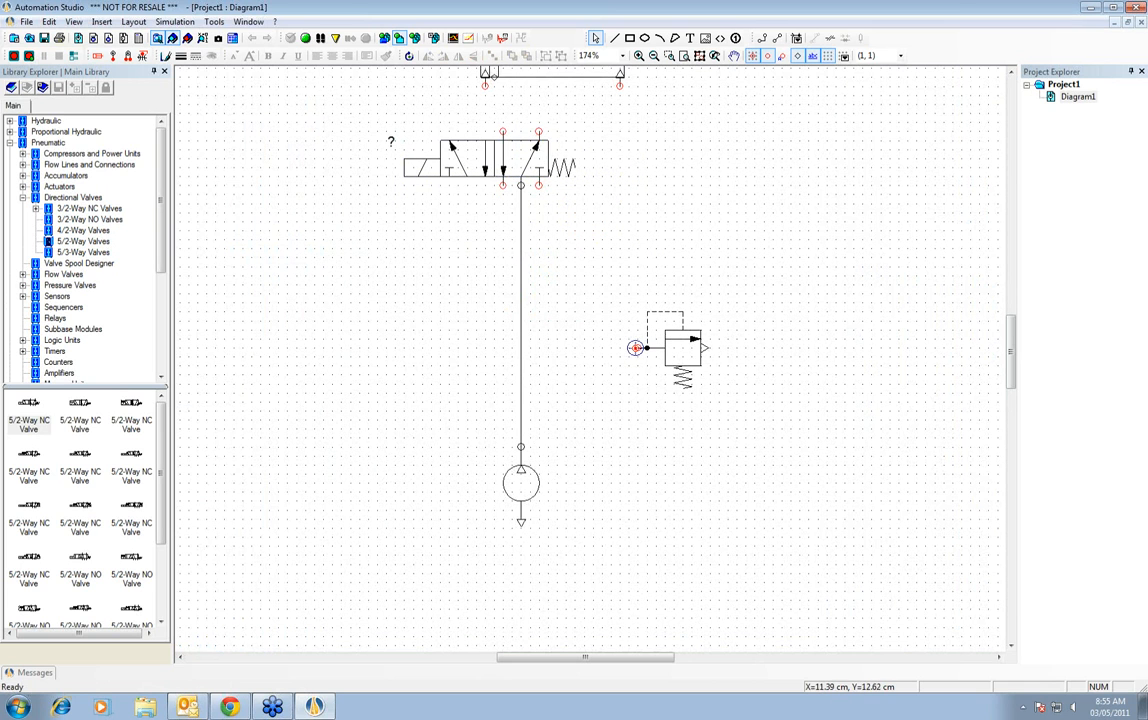
{"action": "left_click", "coordinate": [638, 348]}
{"action": "left_click", "coordinate": [519, 348]}
- Connect both cylinder ports to the two upper ports of the 5/2-way valve
{"action": "scroll", "coordinate": [588, 330], "scroll_direction": "up", "scroll_amount": 3}
{"action": "left_click", "coordinate": [545, 225]}
{"action": "left_click_drag", "start_coordinate": [545, 225], "coordinate": [525, 169]}
{"action": "left_click", "coordinate": [652, 260]}
{"action": "left_click", "coordinate": [680, 255]}
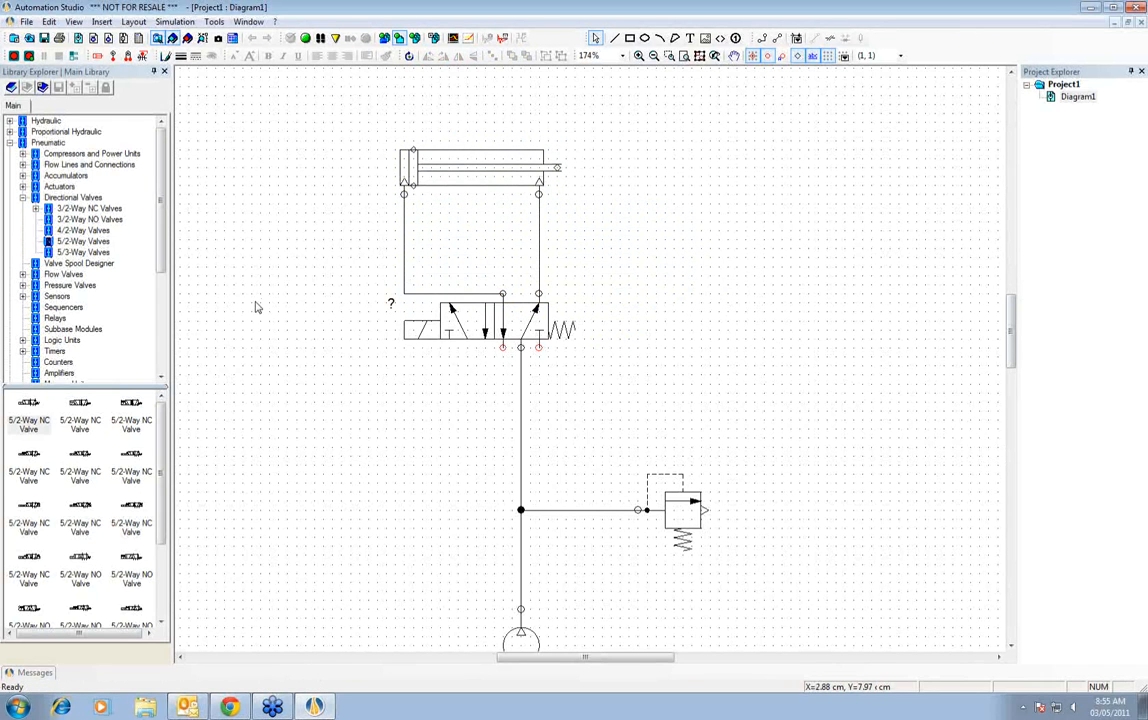
- Attach a pneumatic Exhaust to each of the two open lower ports of the 5/2-way valve
{"action": "left_click", "coordinate": [48, 142]}
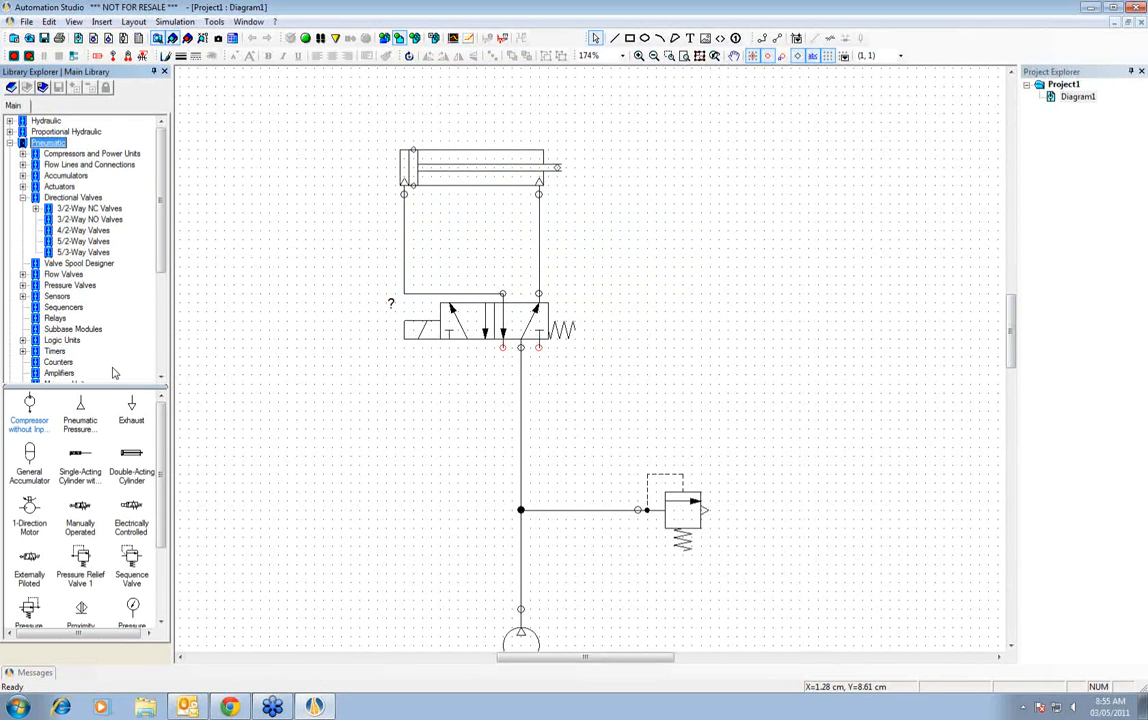
{"action": "left_click_drag", "start_coordinate": [131, 405], "coordinate": [508, 370]}
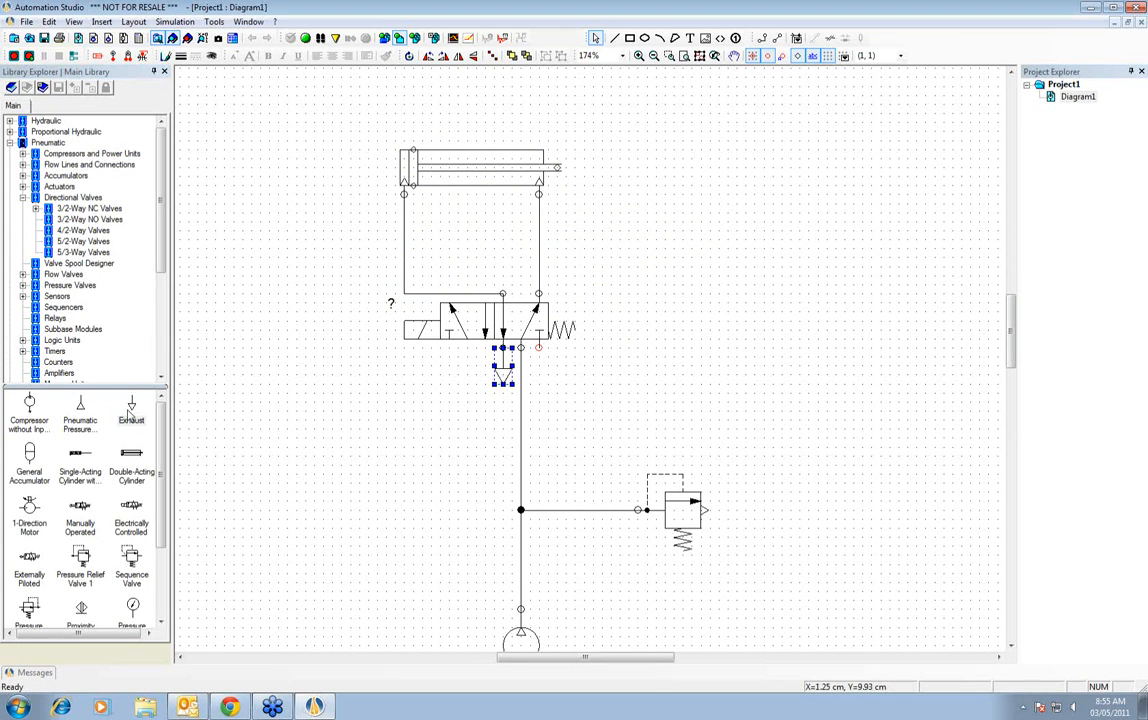
{"action": "left_click_drag", "start_coordinate": [131, 413], "coordinate": [542, 376]}
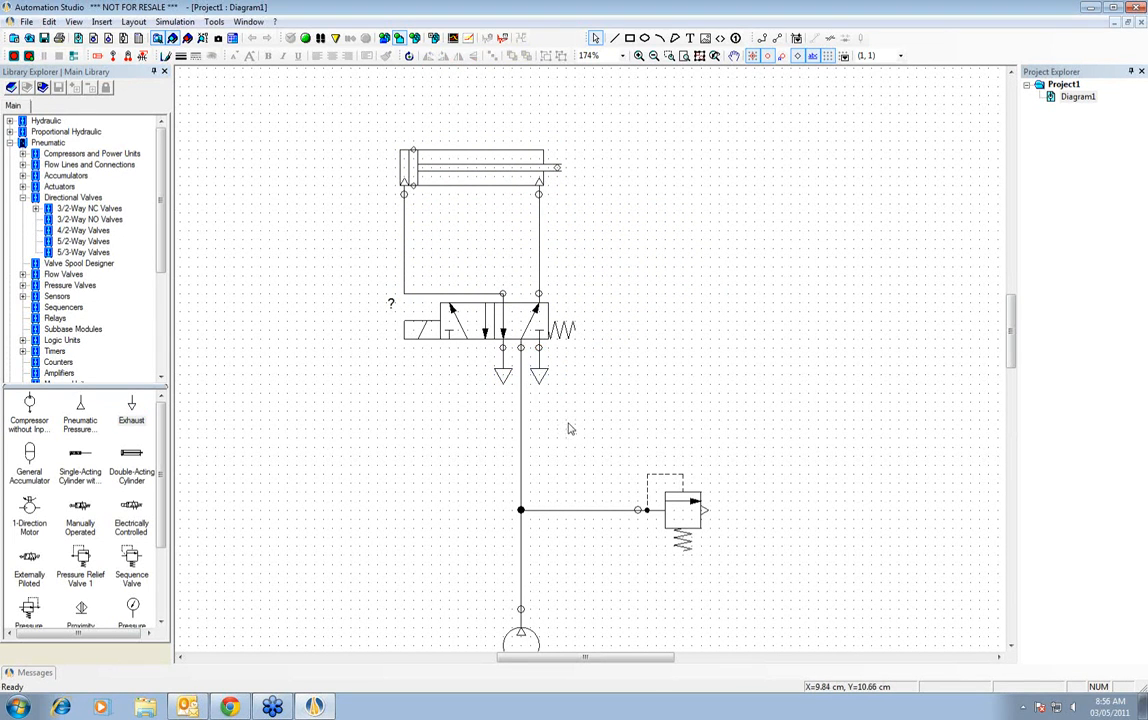
{"action": "scroll", "coordinate": [560, 465], "scroll_direction": "down", "scroll_amount": 2}
{"action": "scroll", "coordinate": [562, 459], "scroll_direction": "up", "scroll_amount": 1}
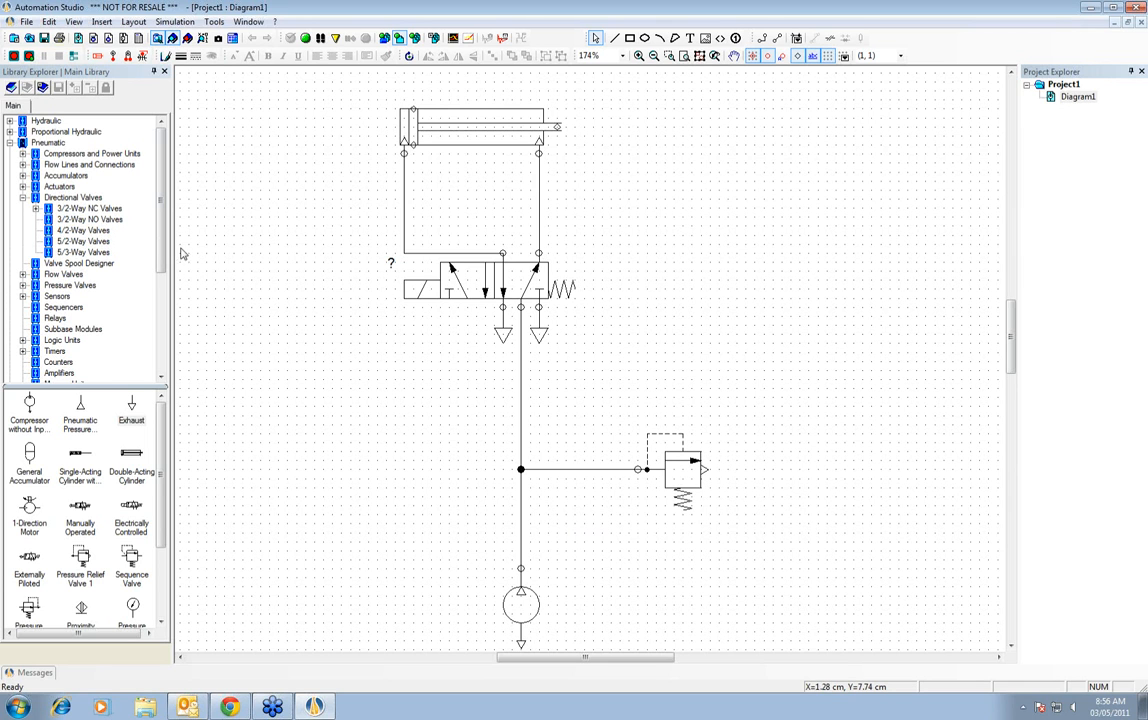
- Place a Pressure Gauge from the Pneumatic measuring instruments on the line leading to the relief valve
{"action": "left_click", "coordinate": [22, 197]}
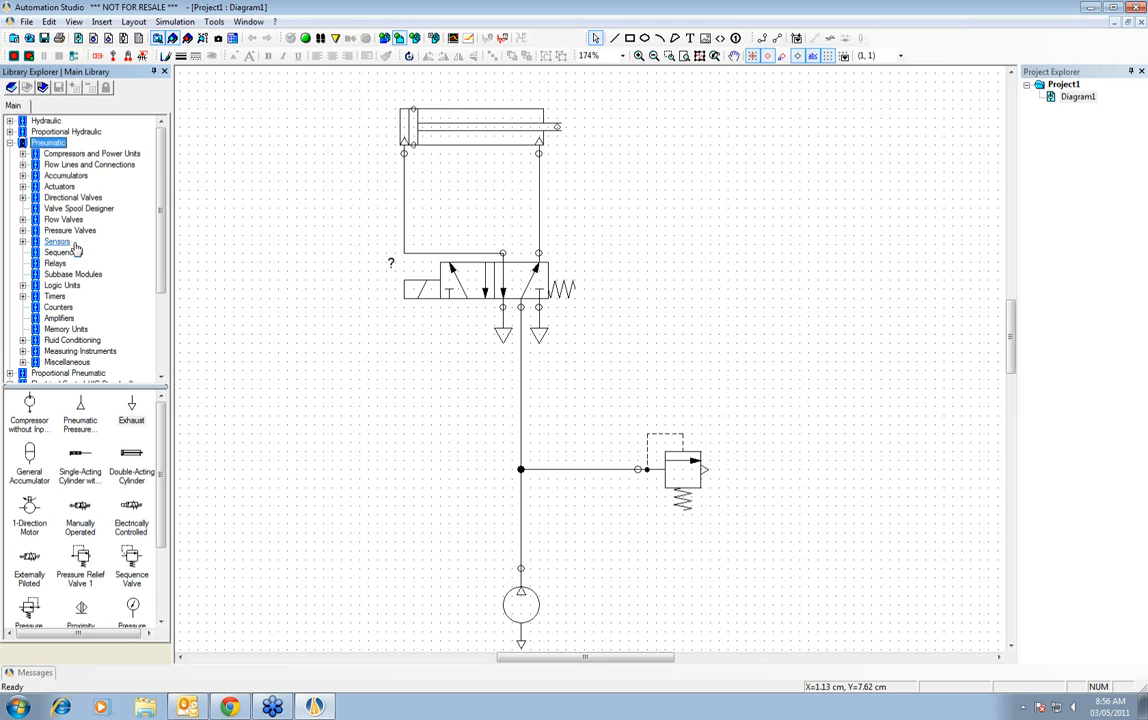
{"action": "left_click", "coordinate": [70, 351]}
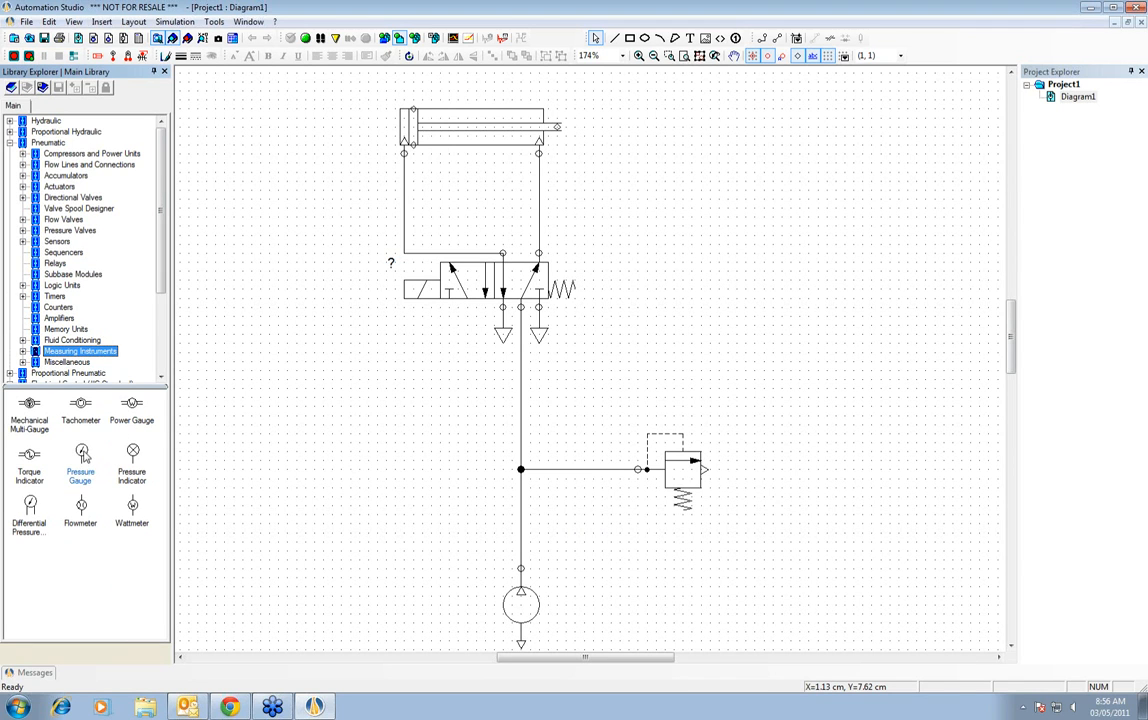
{"action": "mouse_move", "coordinate": [85, 457]}
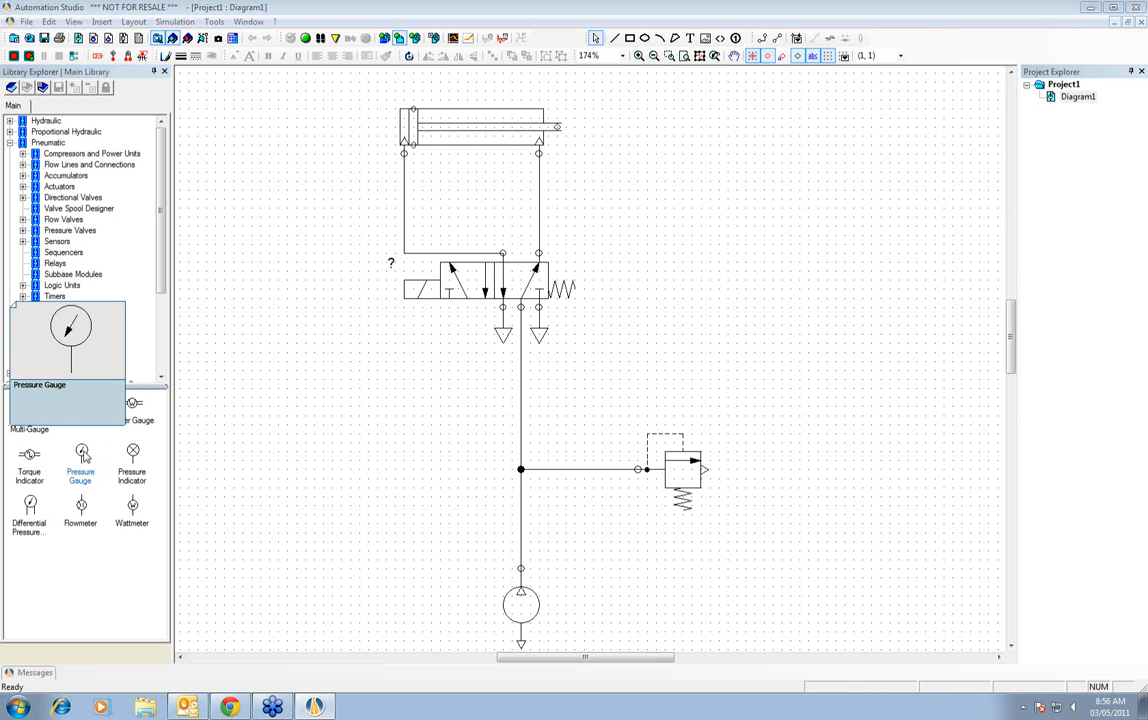
{"action": "left_click_drag", "start_coordinate": [85, 457], "coordinate": [607, 453]}
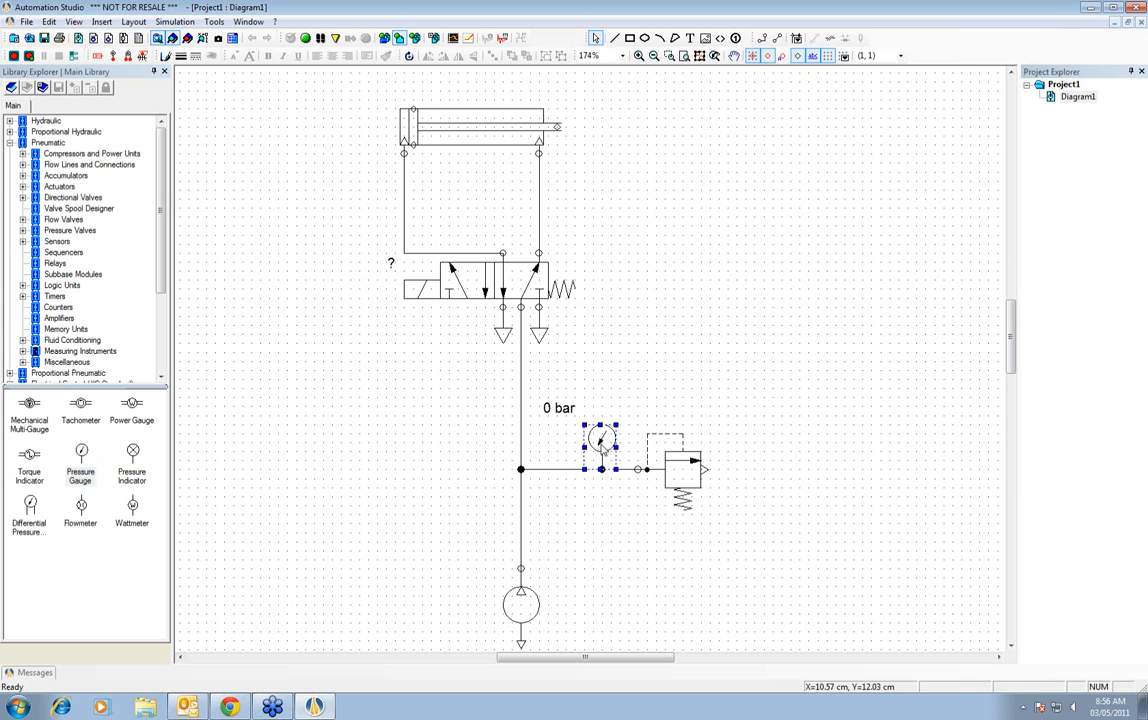
{"action": "left_click", "coordinate": [613, 511]}
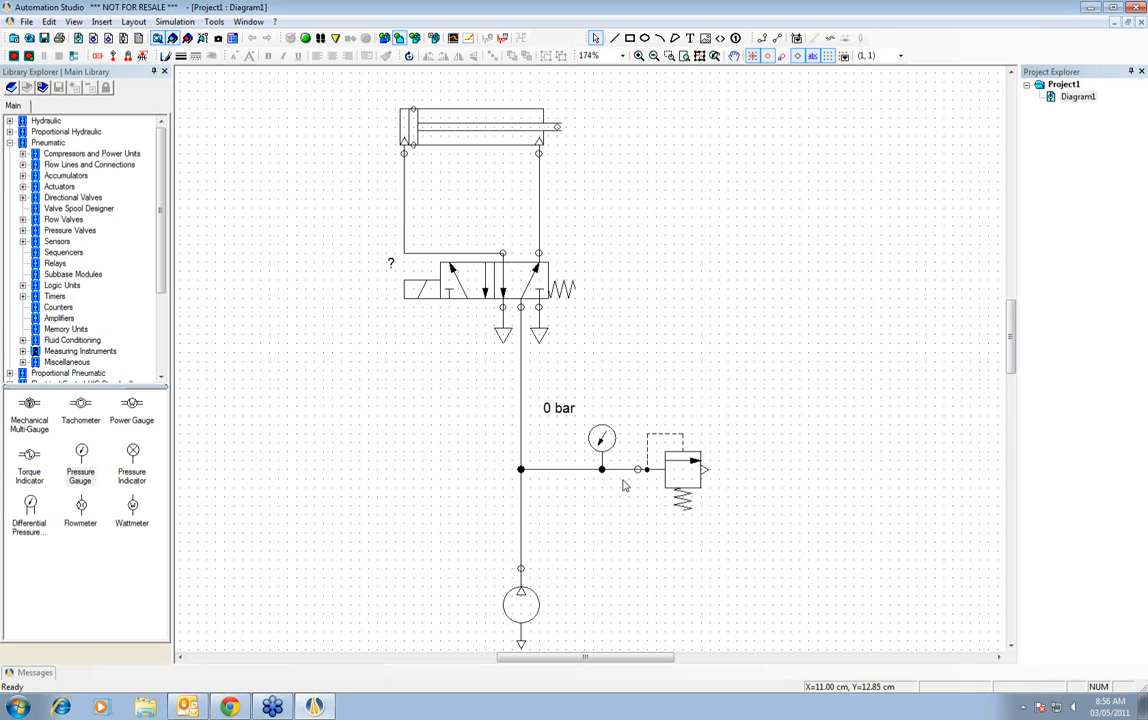
- Centre the pressure readout above the gauge and insert a Flowmeter in the supply line between the relief-line junction and the 5/2-way valve
{"action": "left_click_drag", "start_coordinate": [556, 408], "coordinate": [605, 407]}
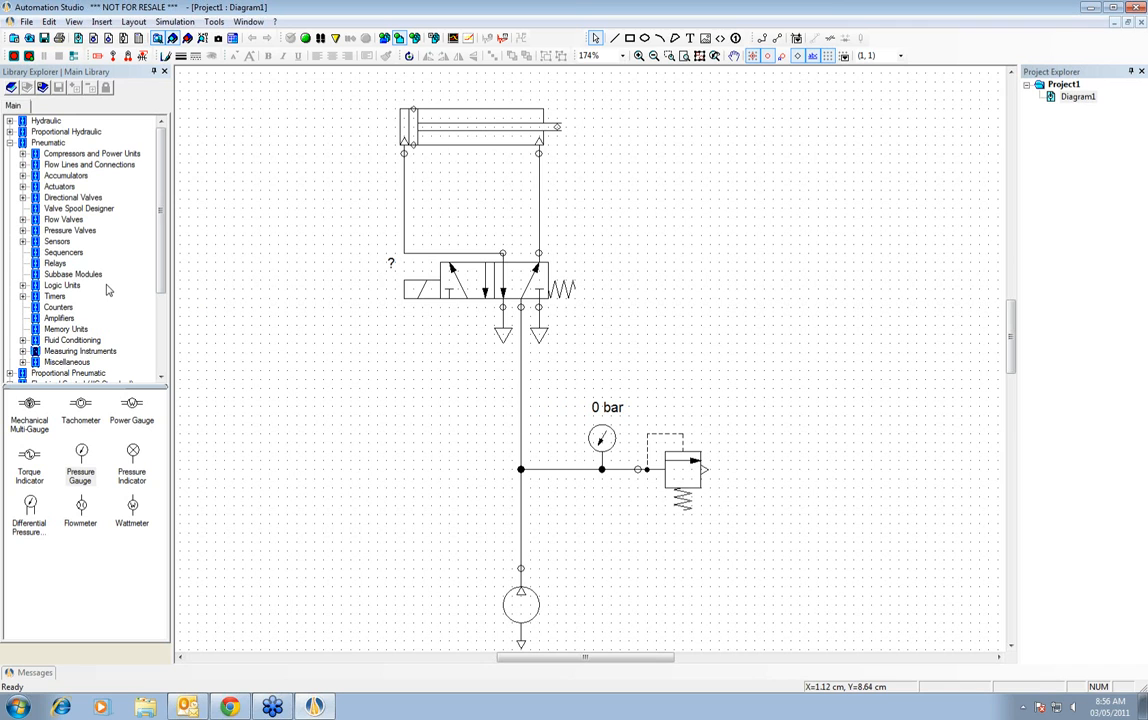
{"action": "left_click_drag", "start_coordinate": [81, 452], "coordinate": [526, 396]}
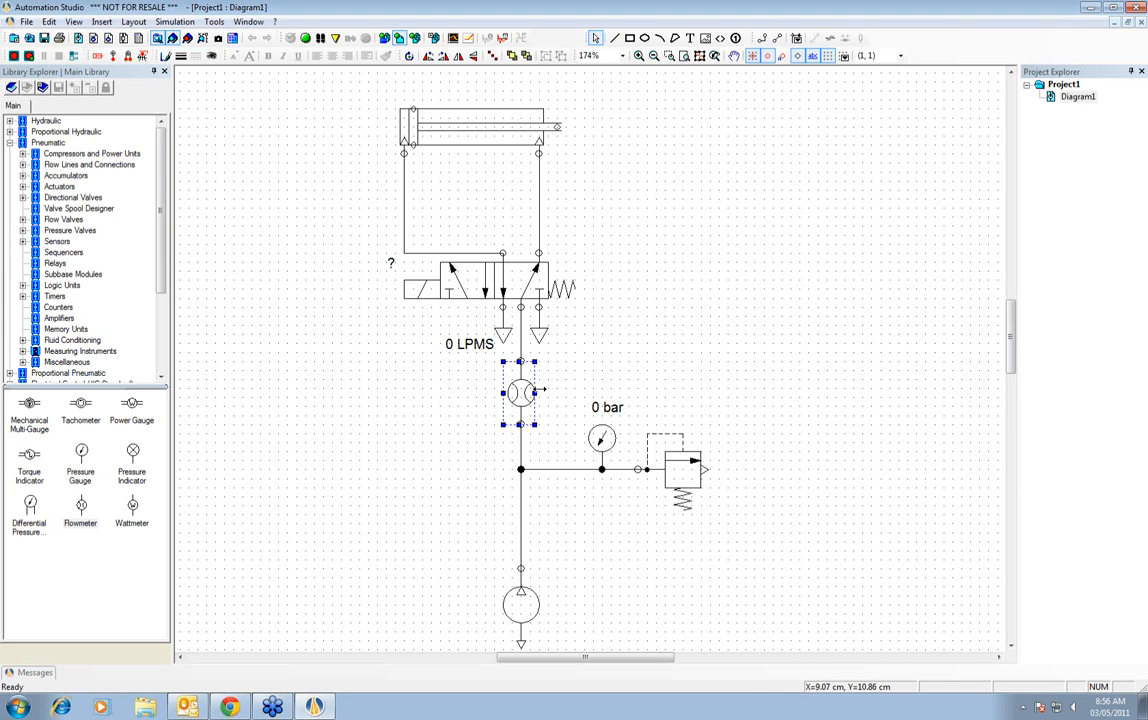
{"action": "left_click", "coordinate": [620, 343]}
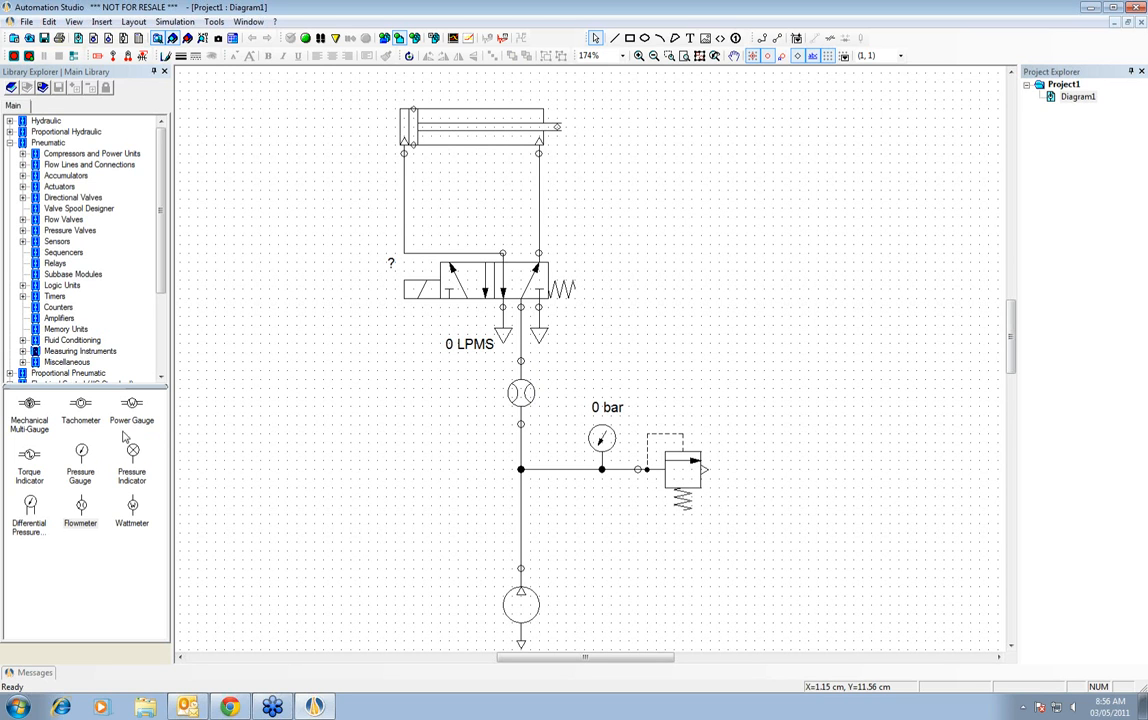
{"action": "left_click_drag", "start_coordinate": [80, 508], "coordinate": [413, 437]}
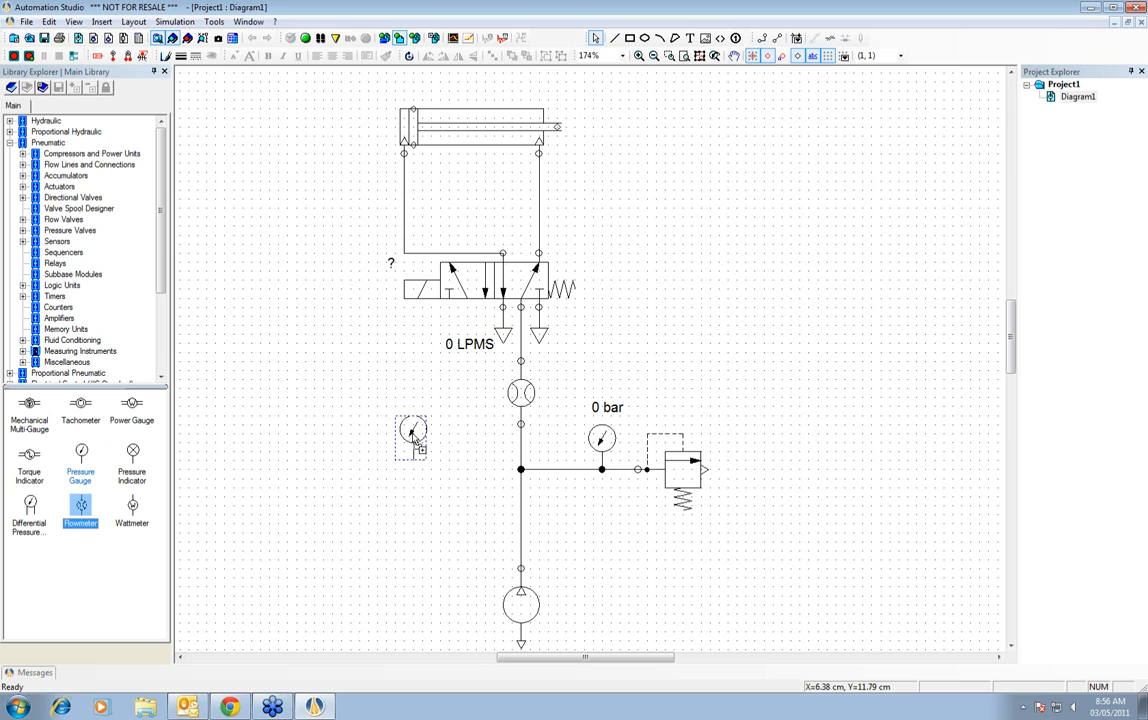
{"action": "left_click_drag", "start_coordinate": [413, 437], "coordinate": [567, 440]}
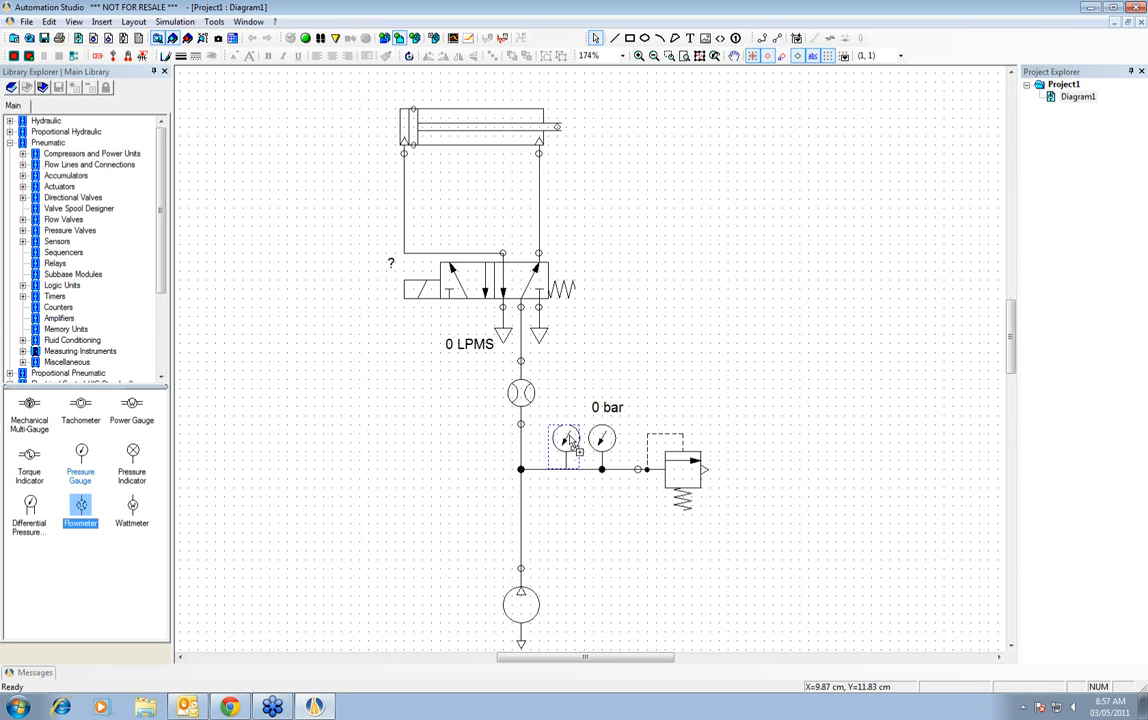
{"action": "left_click_drag", "start_coordinate": [570, 437], "coordinate": [106, 463]}
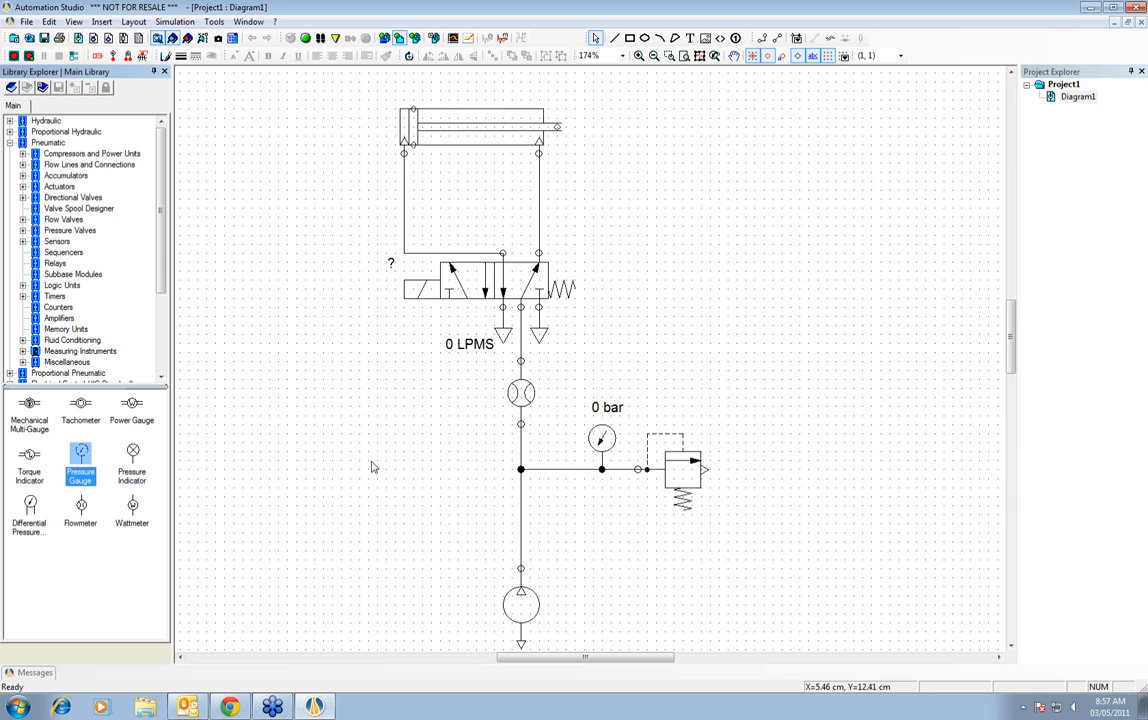
{"action": "left_click", "coordinate": [372, 467]}
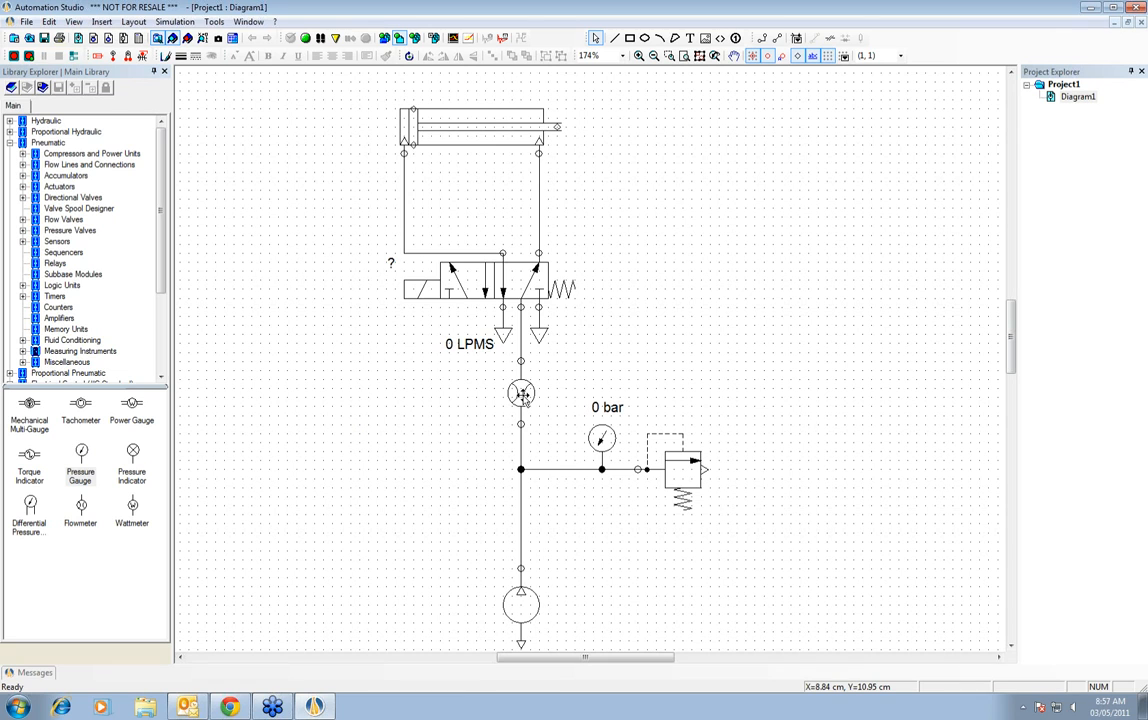
- Detach the flowmeter from the supply line, move it aside above the relief valve, and put it back on the line
{"action": "left_click_drag", "start_coordinate": [522, 395], "coordinate": [677, 368]}
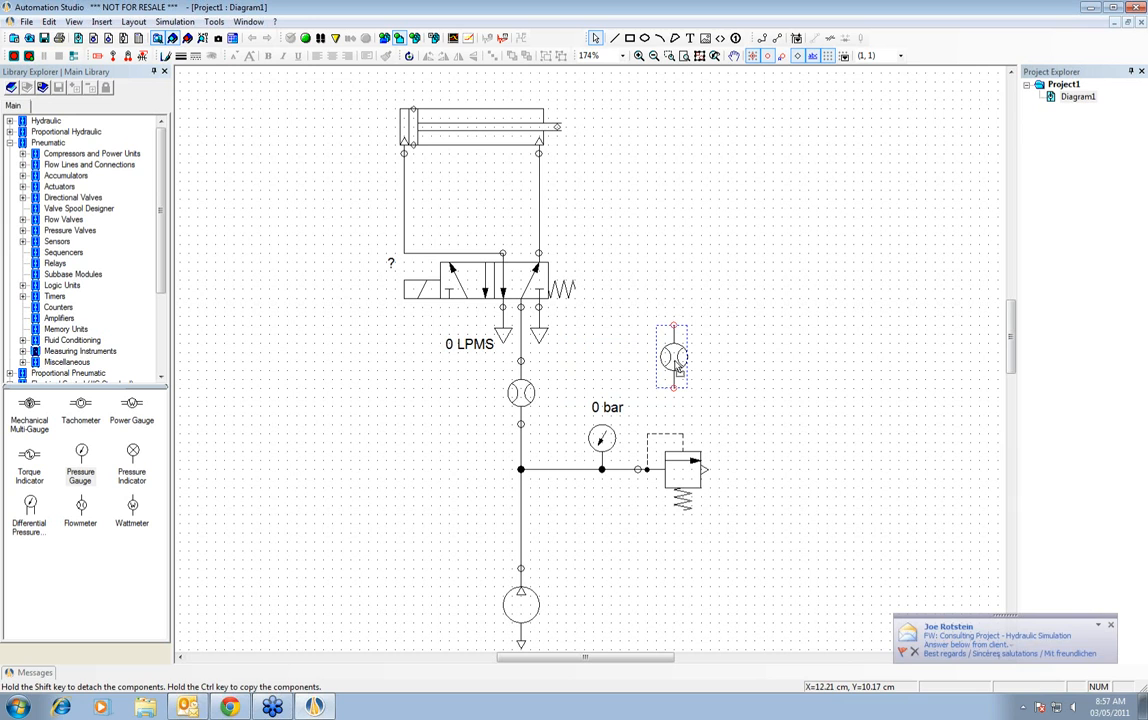
{"action": "left_click_drag", "start_coordinate": [677, 368], "coordinate": [677, 368]}
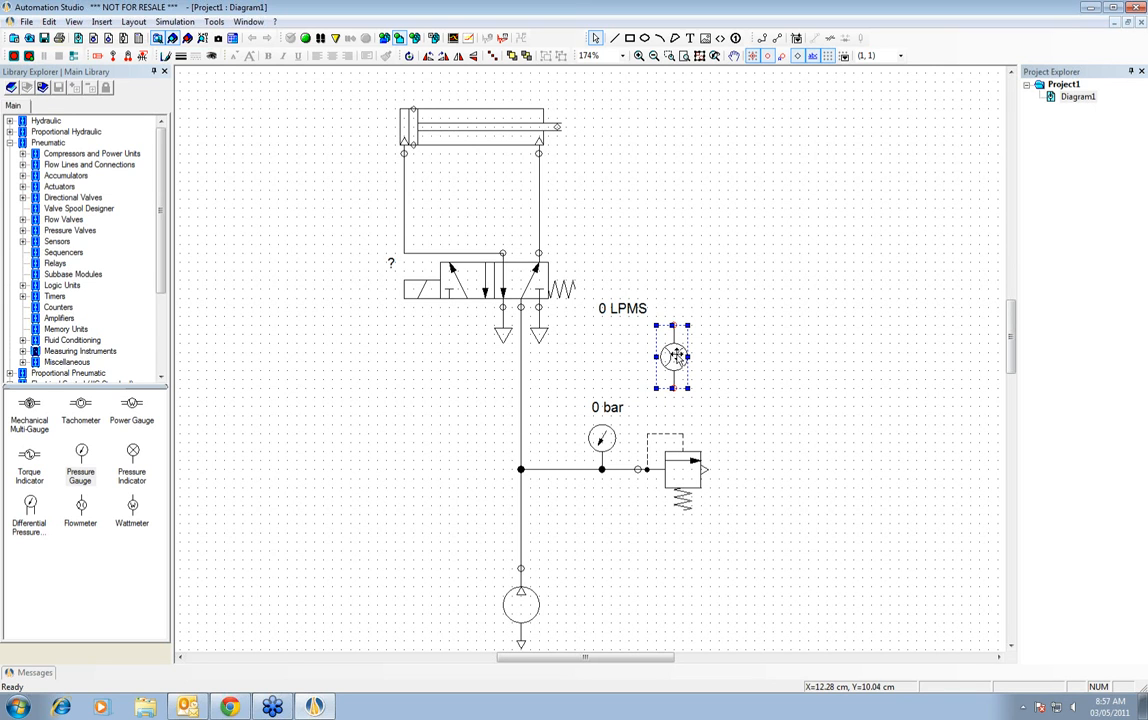
{"action": "left_click_drag", "start_coordinate": [676, 355], "coordinate": [523, 392]}
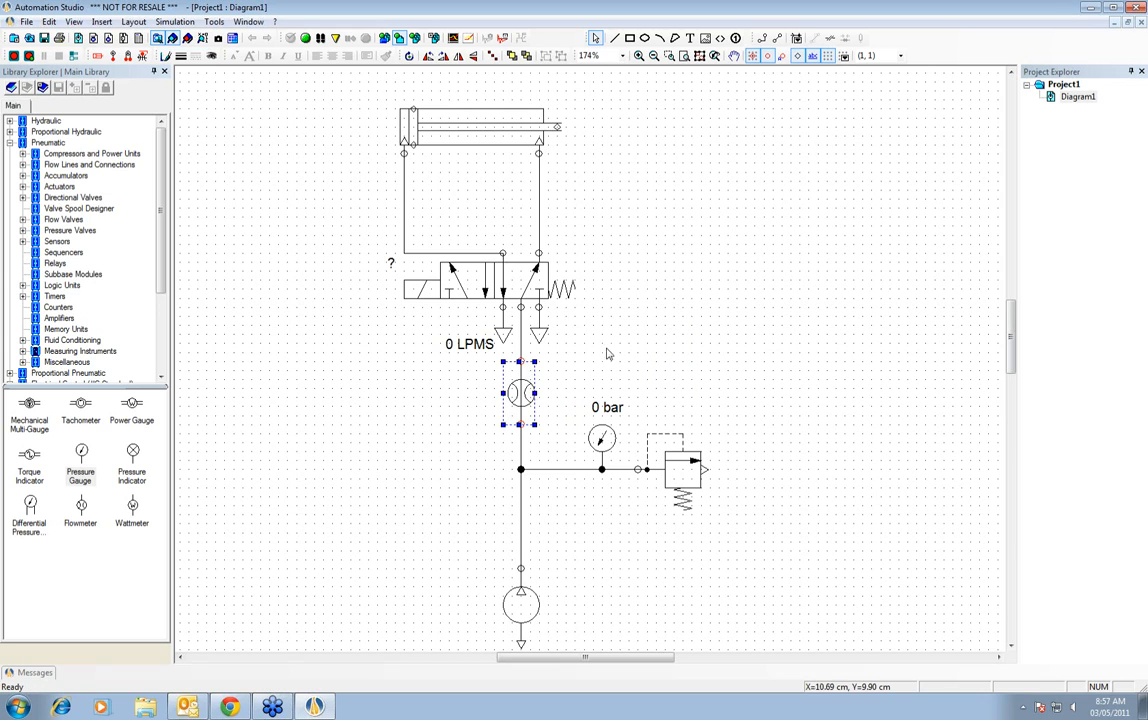
{"action": "left_click", "coordinate": [631, 350]}
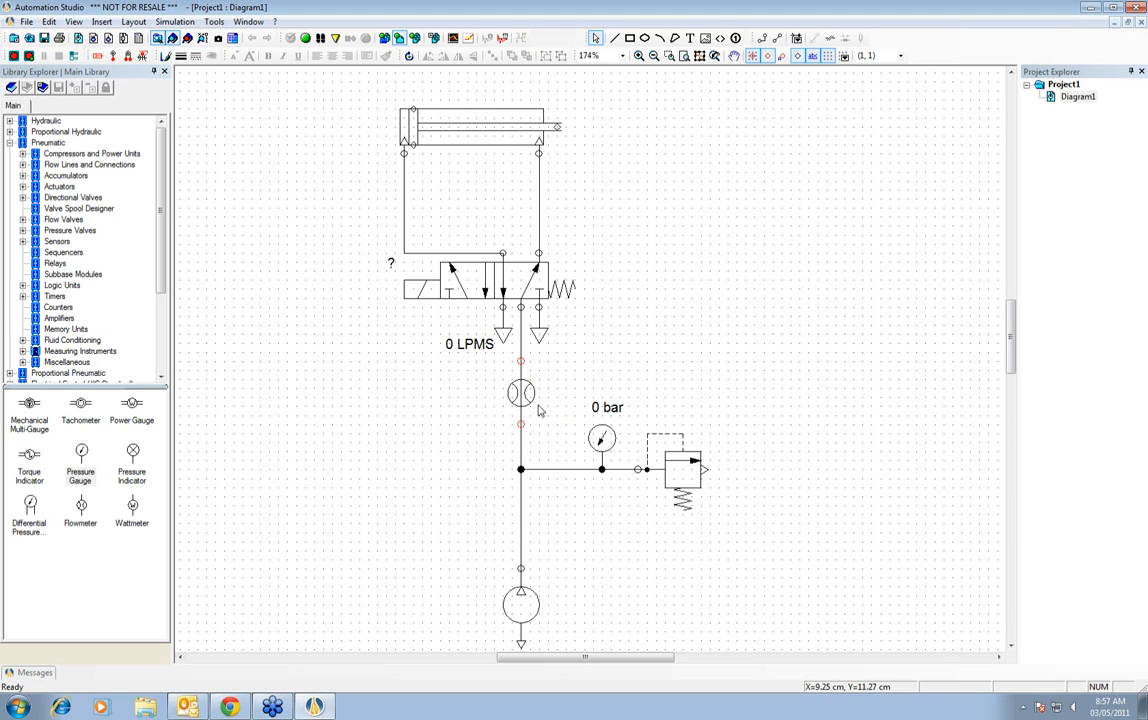
- Reseat the flowmeter on the supply line so that both its ports are connected
{"action": "mouse_move", "coordinate": [528, 397]}
{"action": "left_mouse_down"}
{"action": "mouse_move", "coordinate": [448, 398]}
{"action": "mouse_move", "coordinate": [521, 394]}
{"action": "left_mouse_up"}
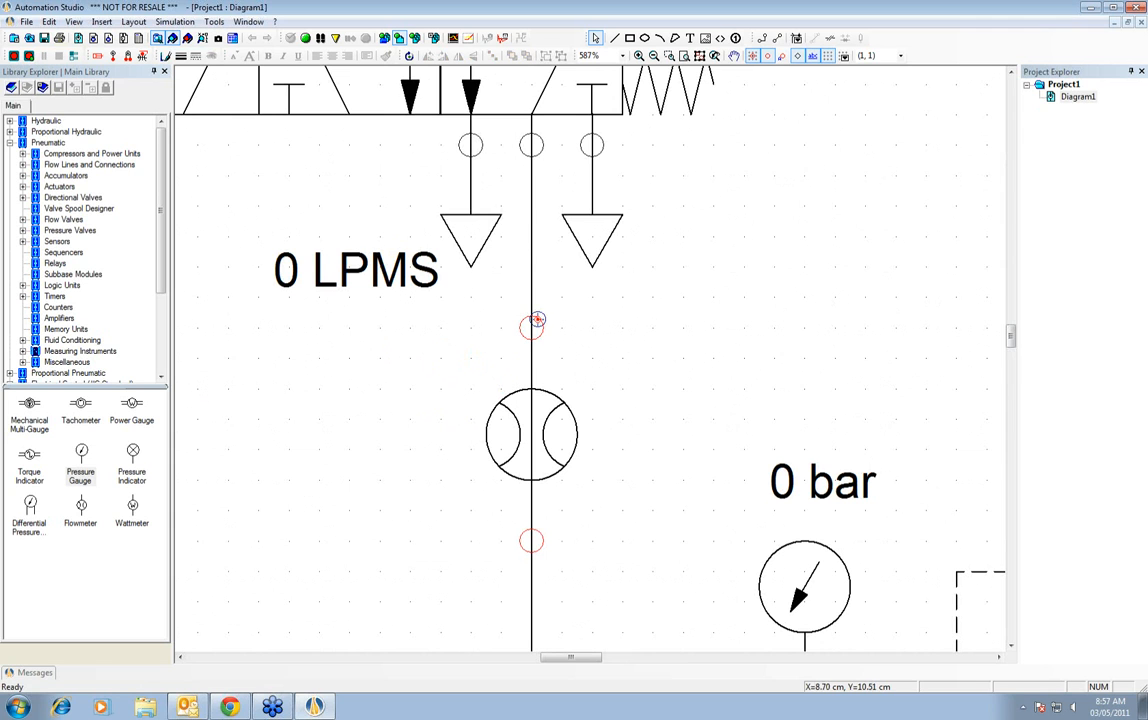
{"action": "scroll", "coordinate": [519, 360], "scroll_direction": "up", "scroll_amount": 5}
{"action": "scroll", "coordinate": [600, 445], "scroll_direction": "down", "scroll_amount": 3}
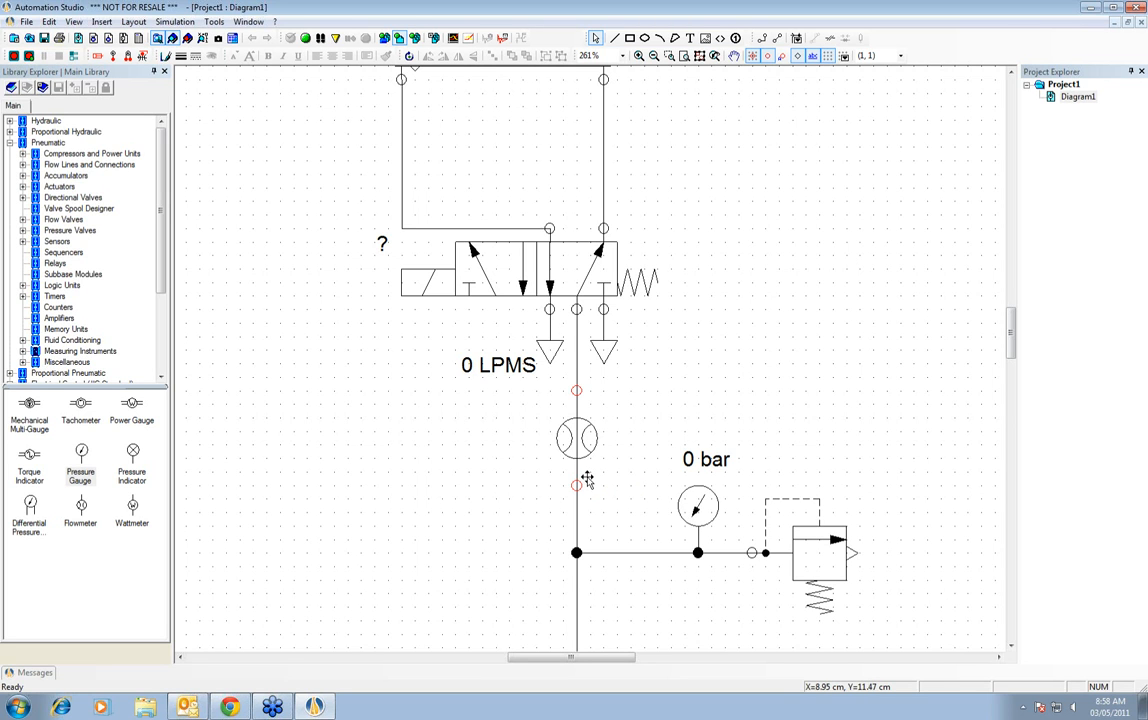
{"action": "mouse_move", "coordinate": [589, 446]}
{"action": "left_mouse_down"}
{"action": "mouse_move", "coordinate": [760, 385]}
{"action": "mouse_move", "coordinate": [673, 428]}
{"action": "mouse_move", "coordinate": [583, 441]}
{"action": "left_mouse_up"}
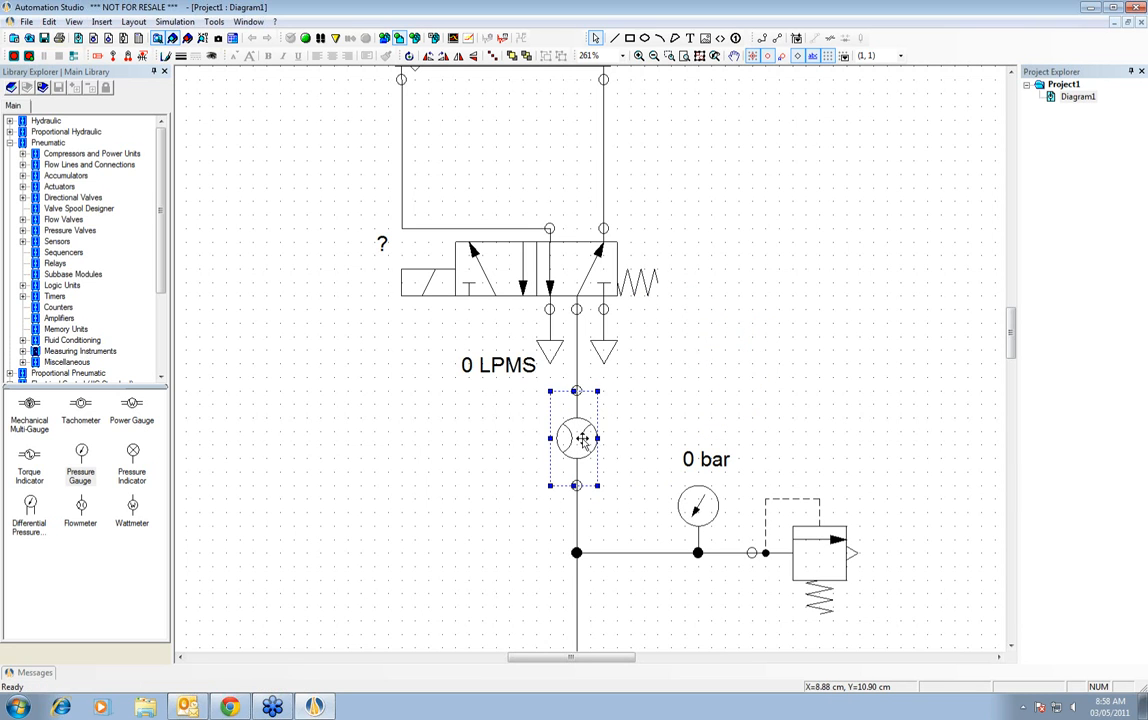
{"action": "left_click", "coordinate": [692, 356]}
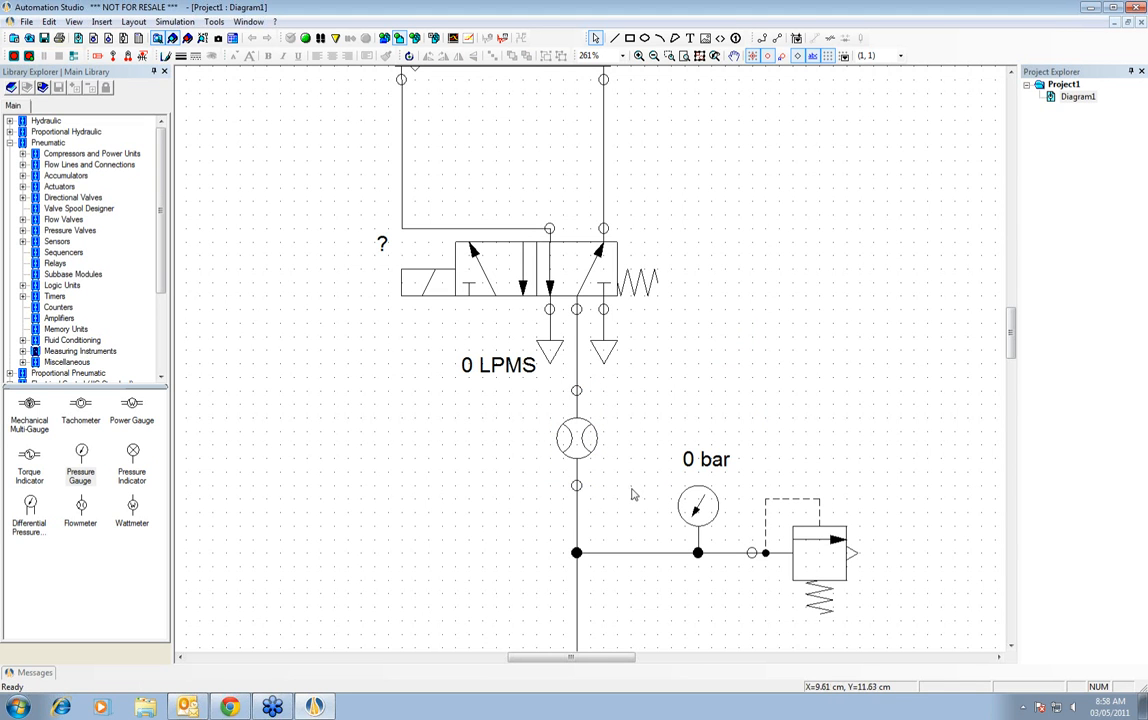
{"action": "scroll", "coordinate": [632, 494], "scroll_direction": "down", "scroll_amount": 2}
{"action": "scroll", "coordinate": [632, 494], "scroll_direction": "up", "scroll_amount": 1}
{"action": "scroll", "coordinate": [589, 372], "scroll_direction": "up", "scroll_amount": 1}
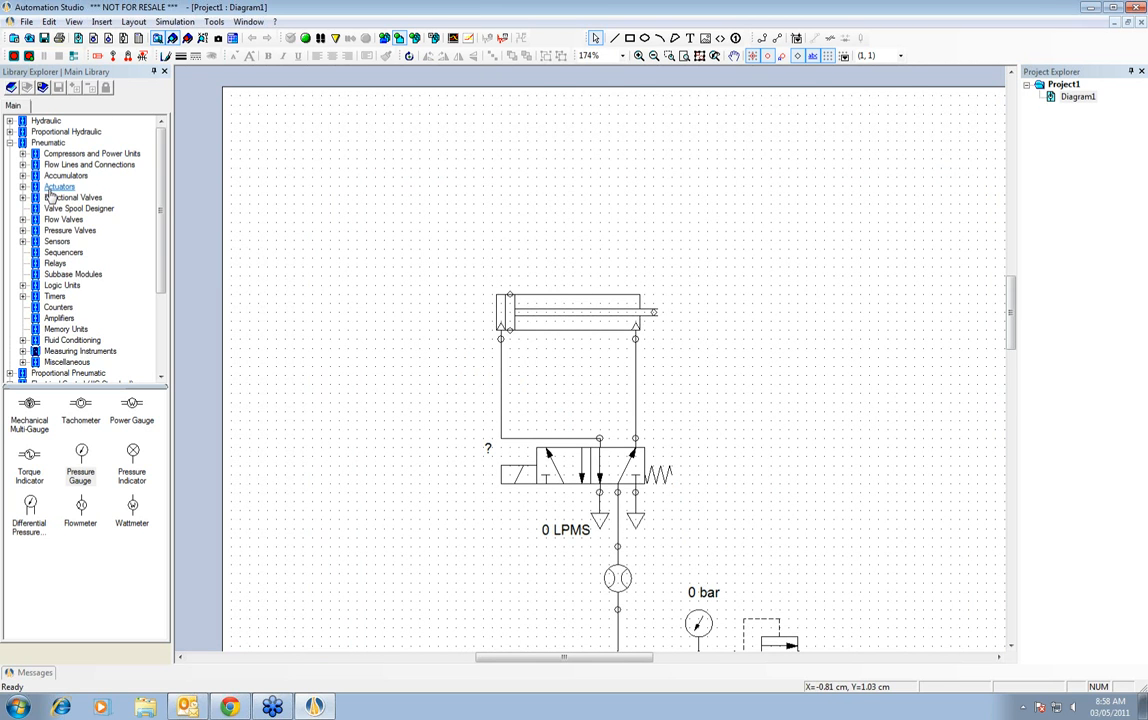
- Place a Variable Non-Return Throttle Valve from the pneumatic flow restrictors with check beside the cylinder's left line
{"action": "double_click", "coordinate": [37, 219]}
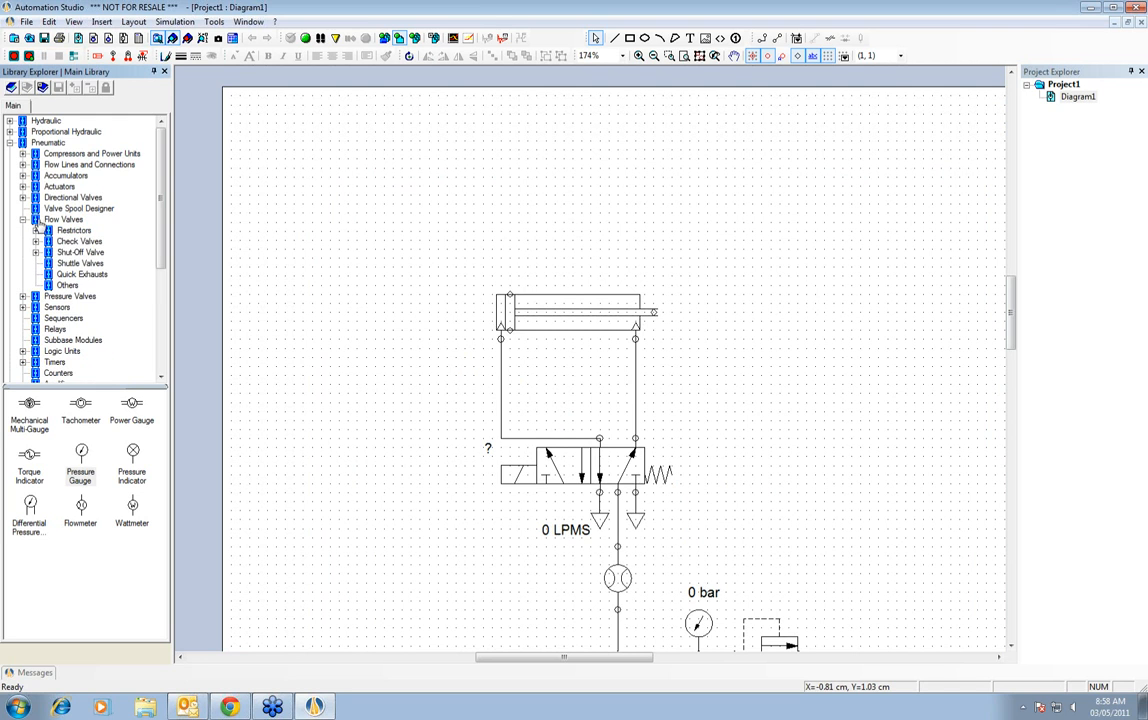
{"action": "double_click", "coordinate": [48, 230]}
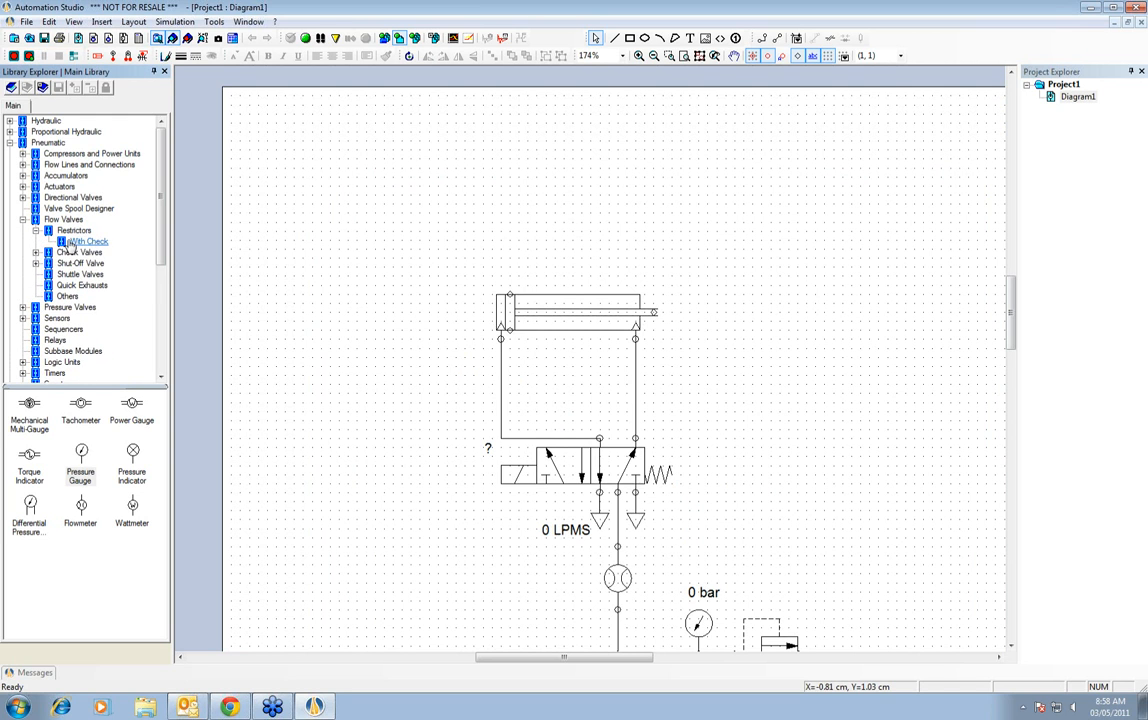
{"action": "left_click", "coordinate": [72, 243]}
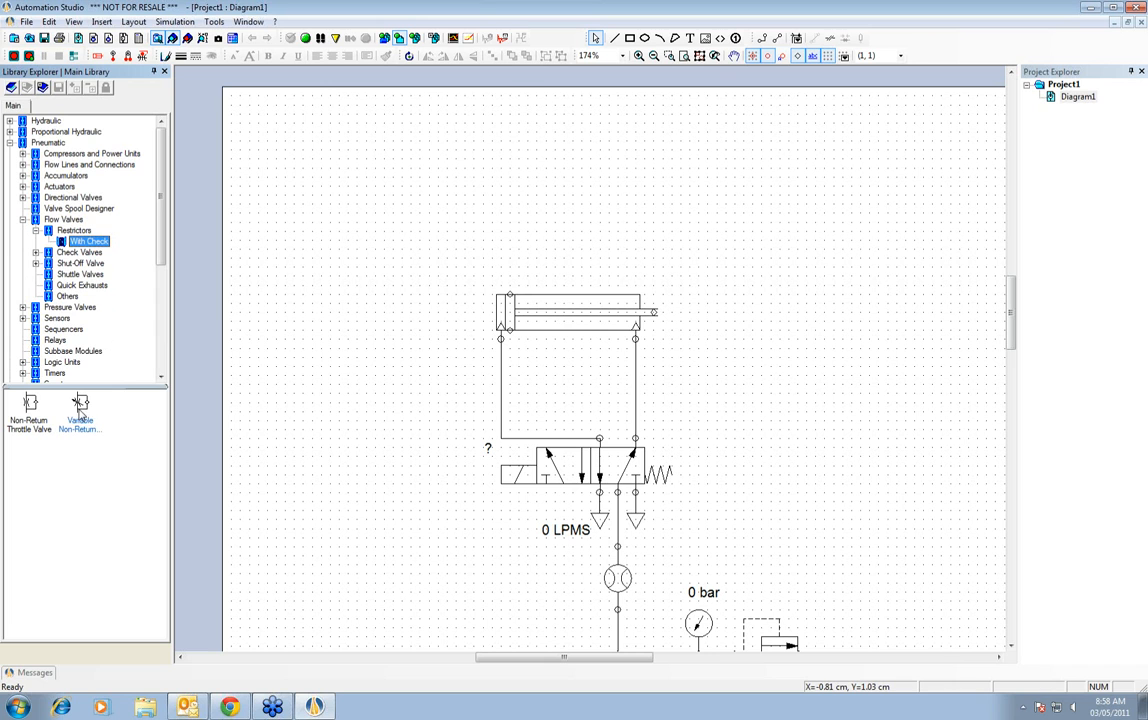
{"action": "left_click_drag", "start_coordinate": [80, 410], "coordinate": [423, 412]}
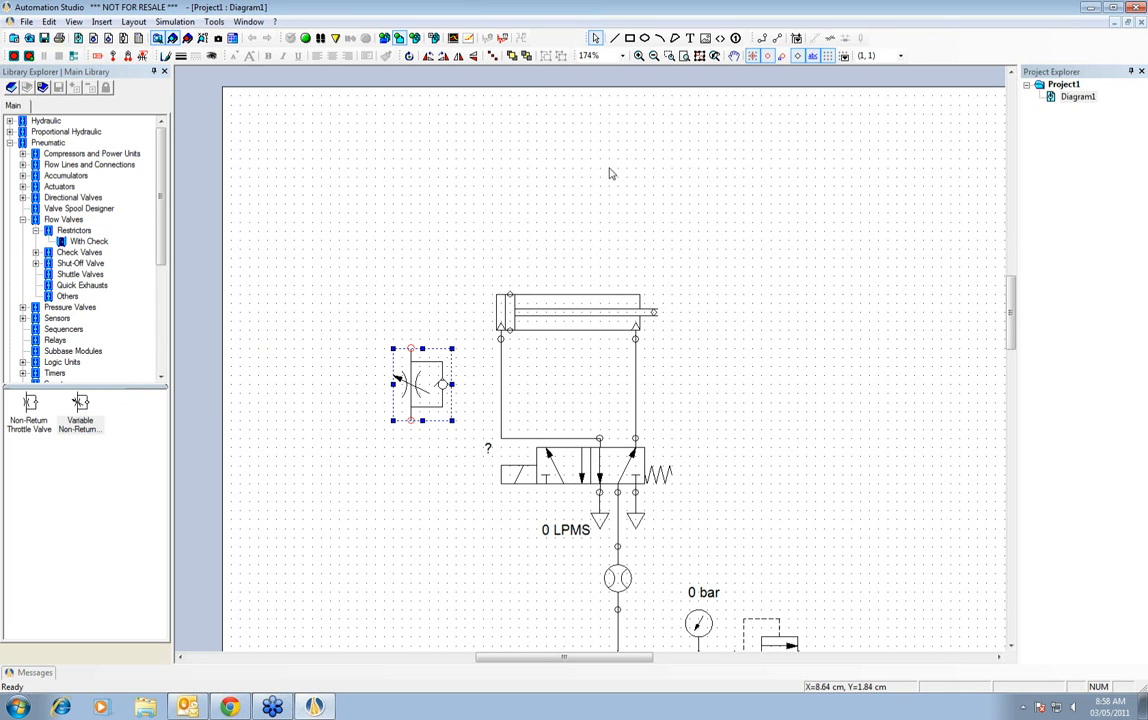
- Rotate and flip the throttle valve so its check branch is on the left and its adjustment arrow points down to the right
{"action": "left_click", "coordinate": [409, 55]}
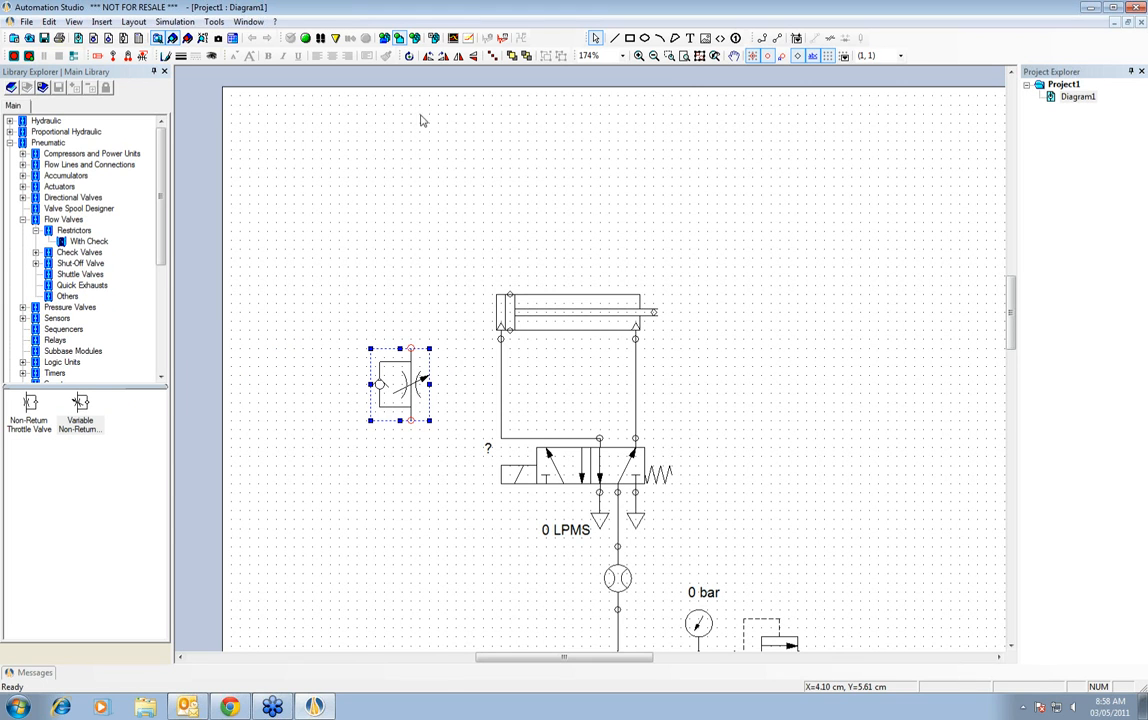
{"action": "left_click", "coordinate": [428, 56]}
{"action": "left_click", "coordinate": [428, 57]}
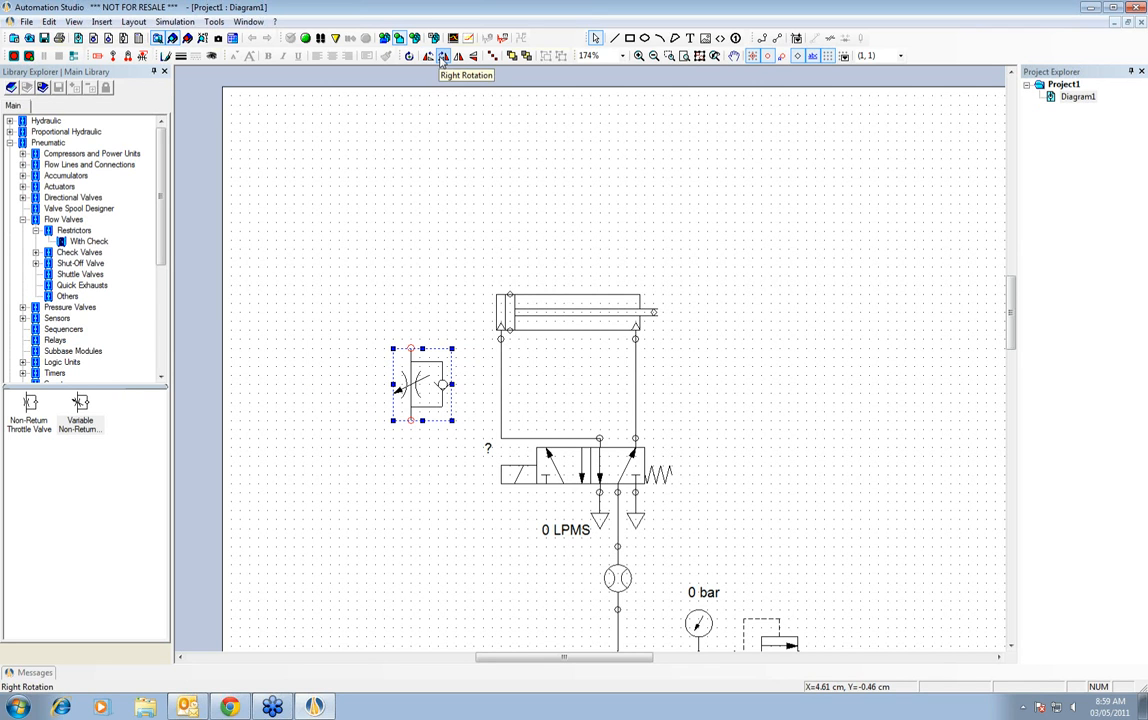
{"action": "left_click", "coordinate": [443, 56]}
{"action": "left_click", "coordinate": [428, 56]}
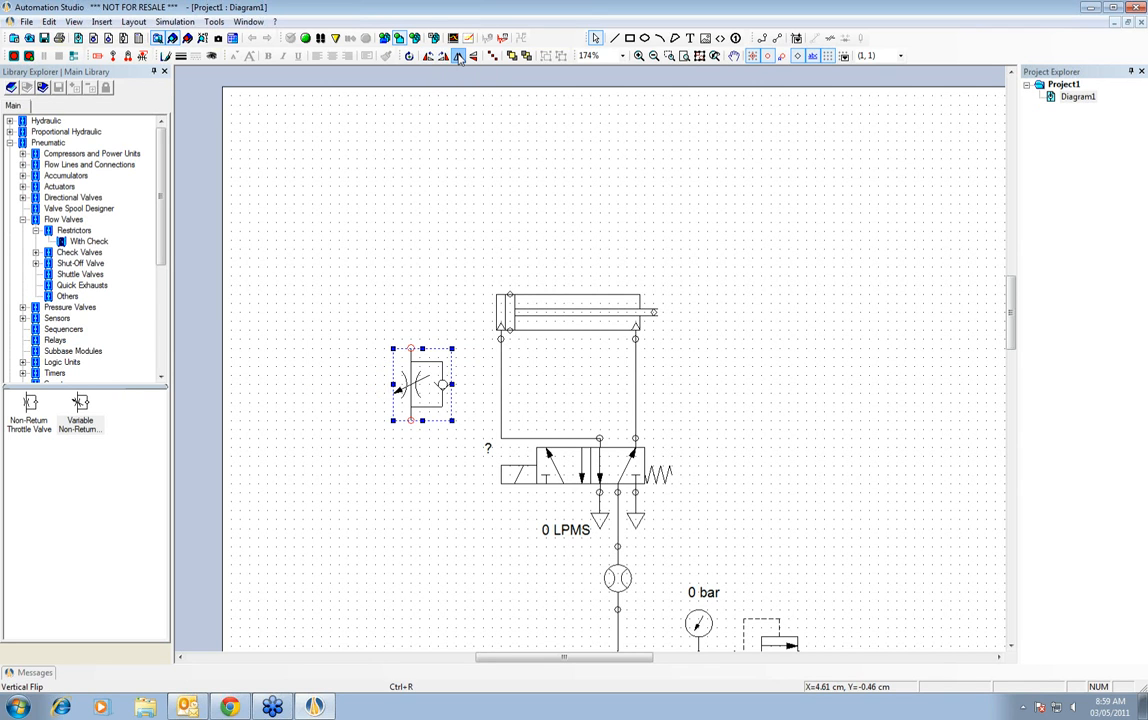
{"action": "left_click", "coordinate": [458, 56]}
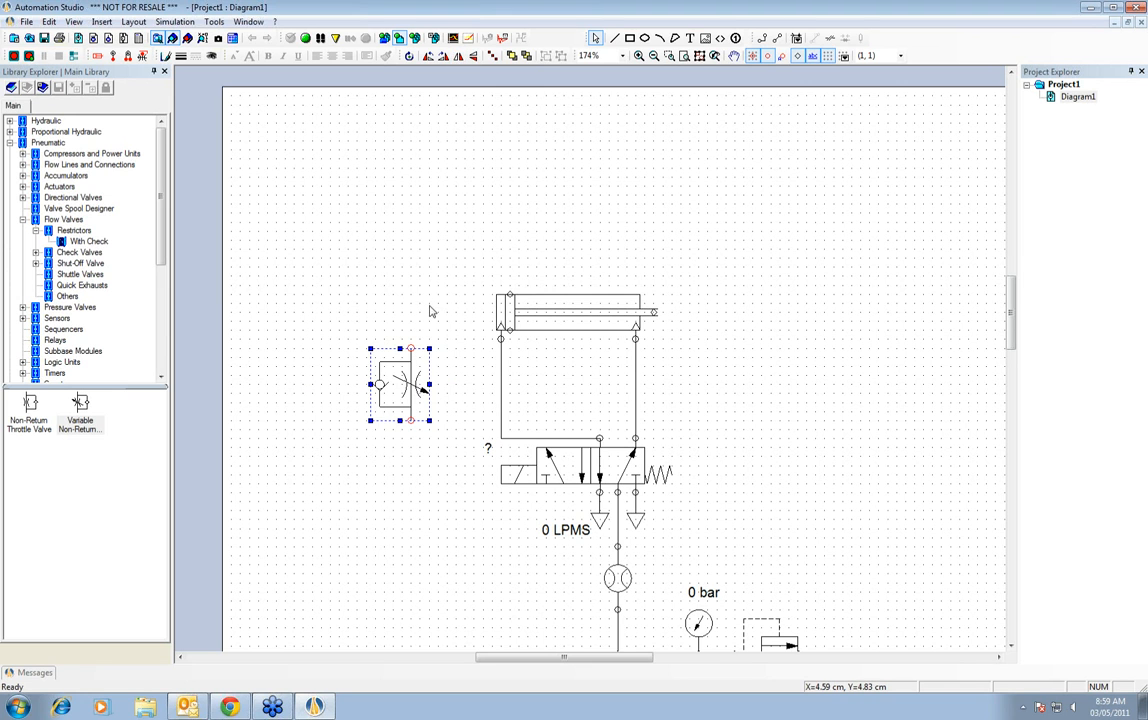
- Move the cylinder slightly up and insert the throttle valve into the line to the cylinder's left port
{"action": "mouse_move", "coordinate": [423, 384]}
{"action": "left_mouse_down"}
{"action": "mouse_move", "coordinate": [422, 325]}
{"action": "mouse_move", "coordinate": [425, 392]}
{"action": "left_mouse_up"}
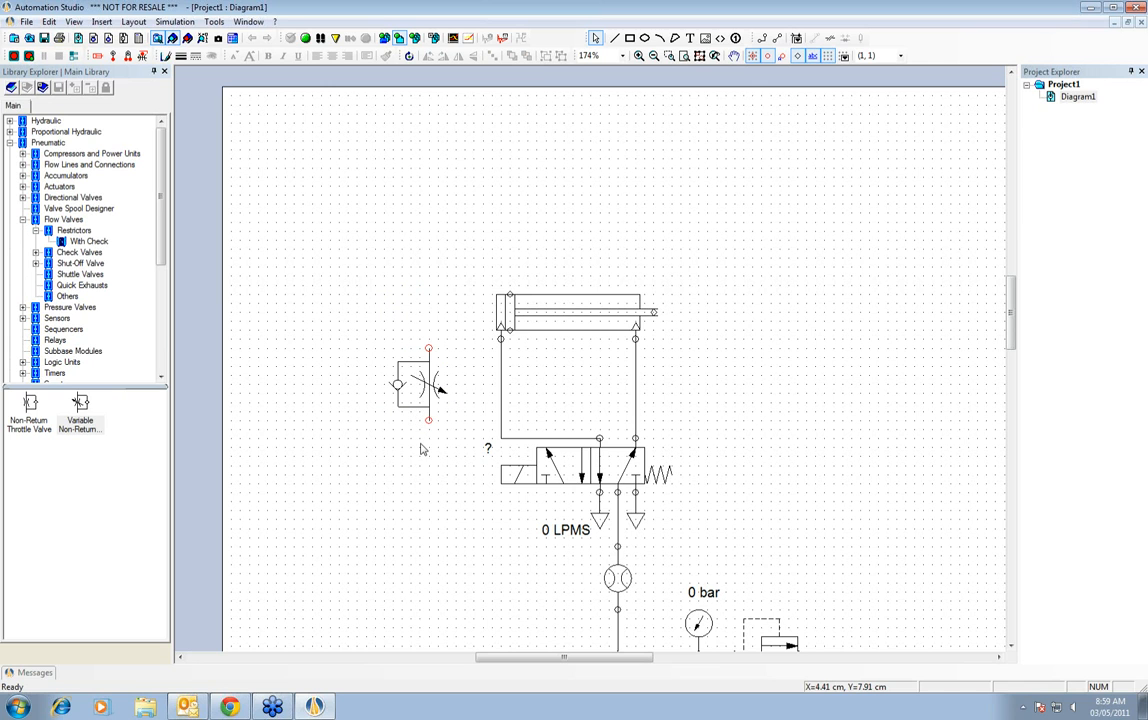
{"action": "left_click_drag", "start_coordinate": [520, 318], "coordinate": [520, 291]}
{"action": "left_click", "coordinate": [448, 233]}
{"action": "left_click_drag", "start_coordinate": [424, 389], "coordinate": [498, 375]}
{"action": "left_click", "coordinate": [572, 378]}
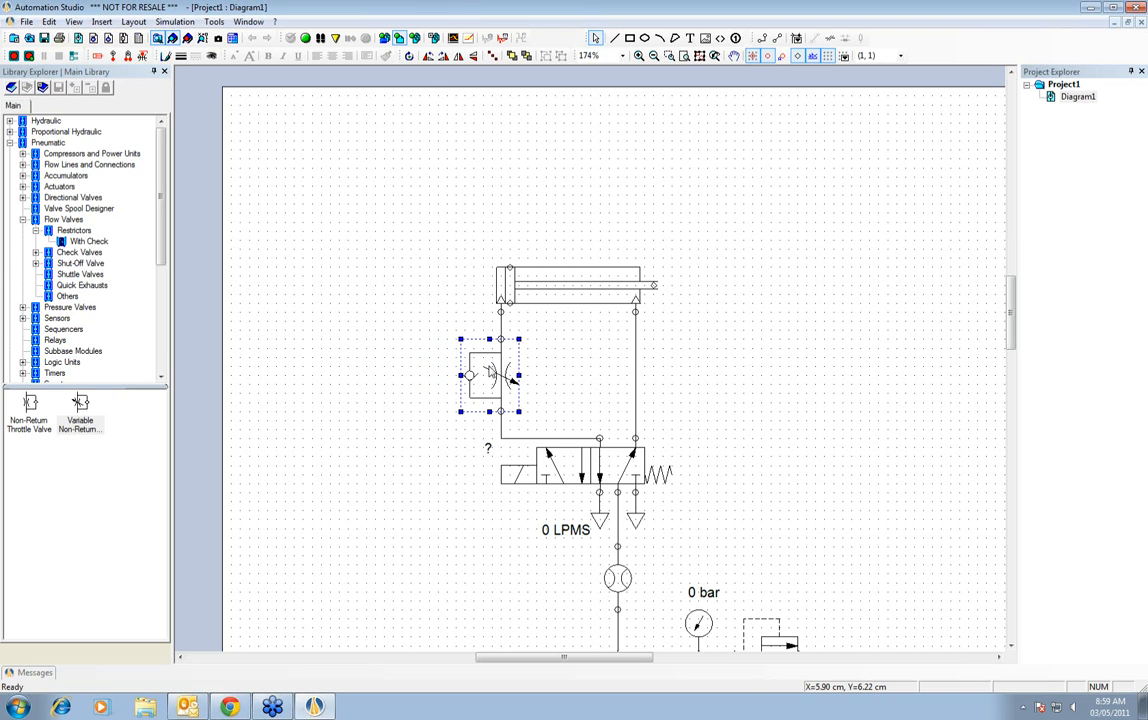
{"action": "left_click", "coordinate": [559, 363]}
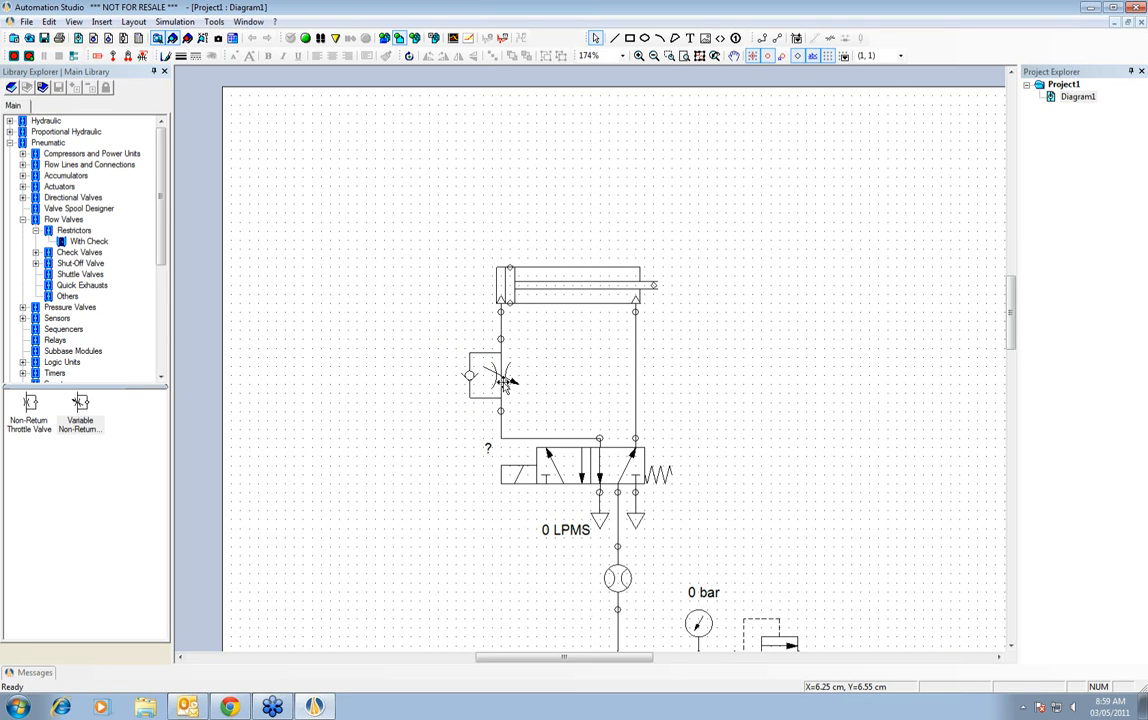
- Copy the throttle valve onto the line to the cylinder's right port, level with the first one
{"action": "left_click_drag", "start_coordinate": [505, 382], "coordinate": [640, 385]}
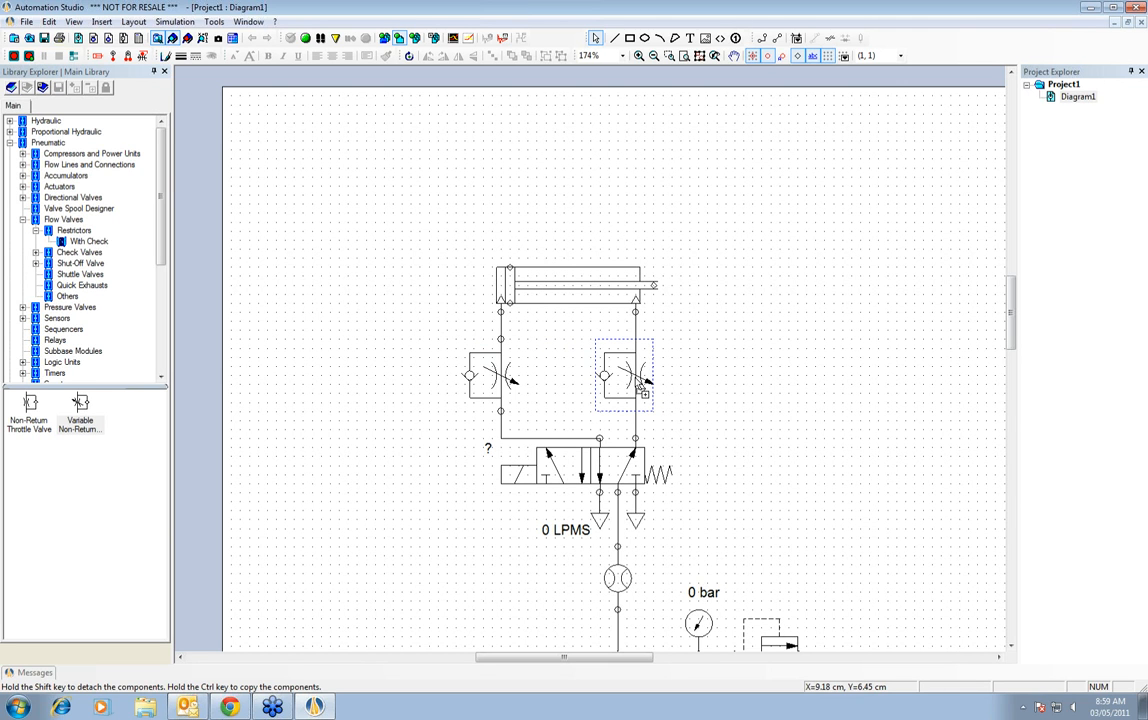
{"action": "left_click_drag", "start_coordinate": [640, 385], "coordinate": [636, 380]}
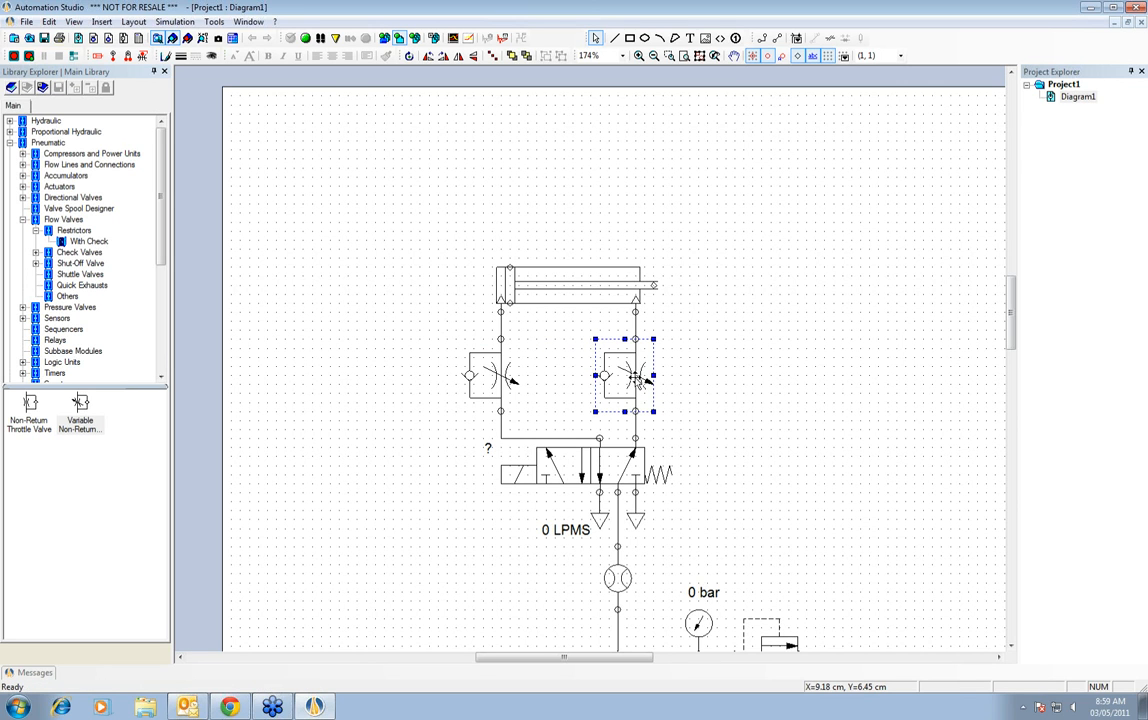
{"action": "left_click", "coordinate": [692, 390]}
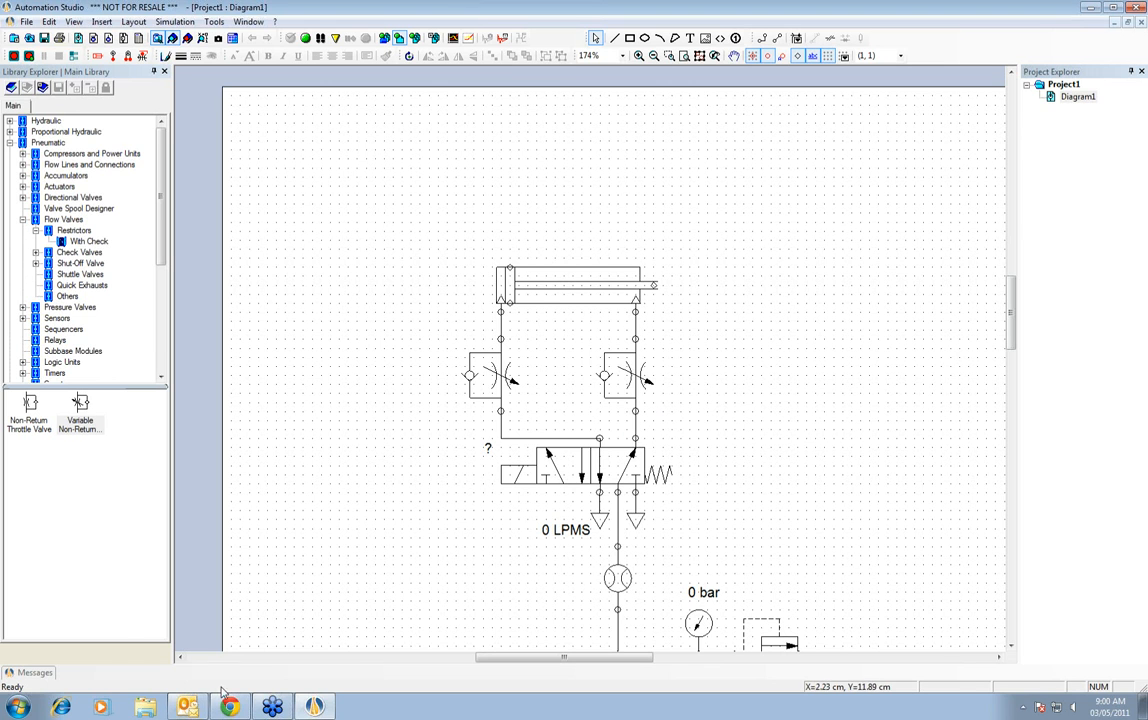
- Close the open Outlook window
{"action": "right_click", "coordinate": [187, 705]}
{"action": "left_click", "coordinate": [169, 682]}
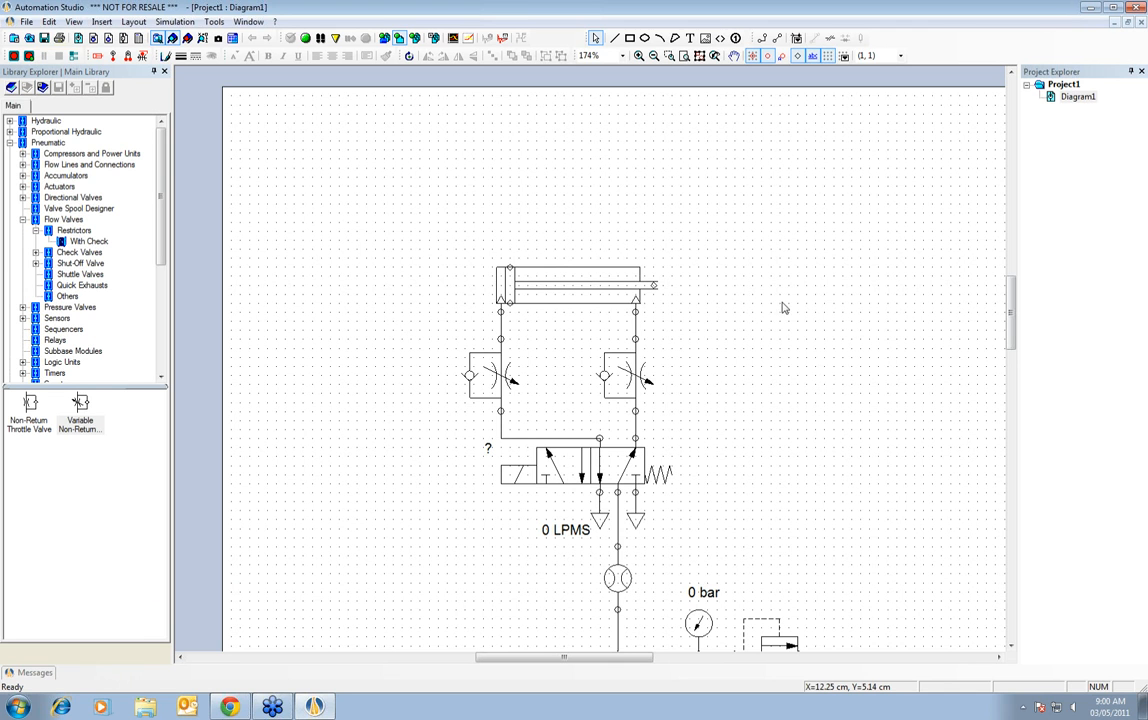
- Fit the whole circuit in view, simulate it while shifting the 5/2-way valve both ways, and stop the simulation
{"action": "left_click", "coordinate": [685, 56]}
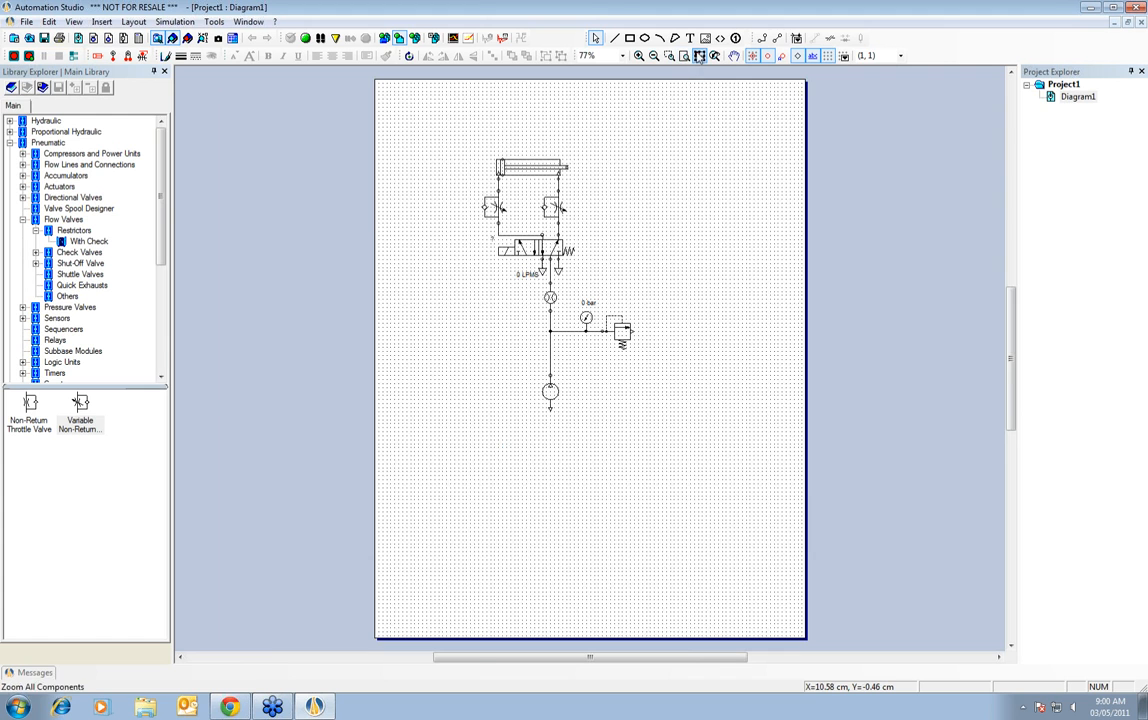
{"action": "left_click", "coordinate": [685, 57]}
{"action": "left_click", "coordinate": [319, 40]}
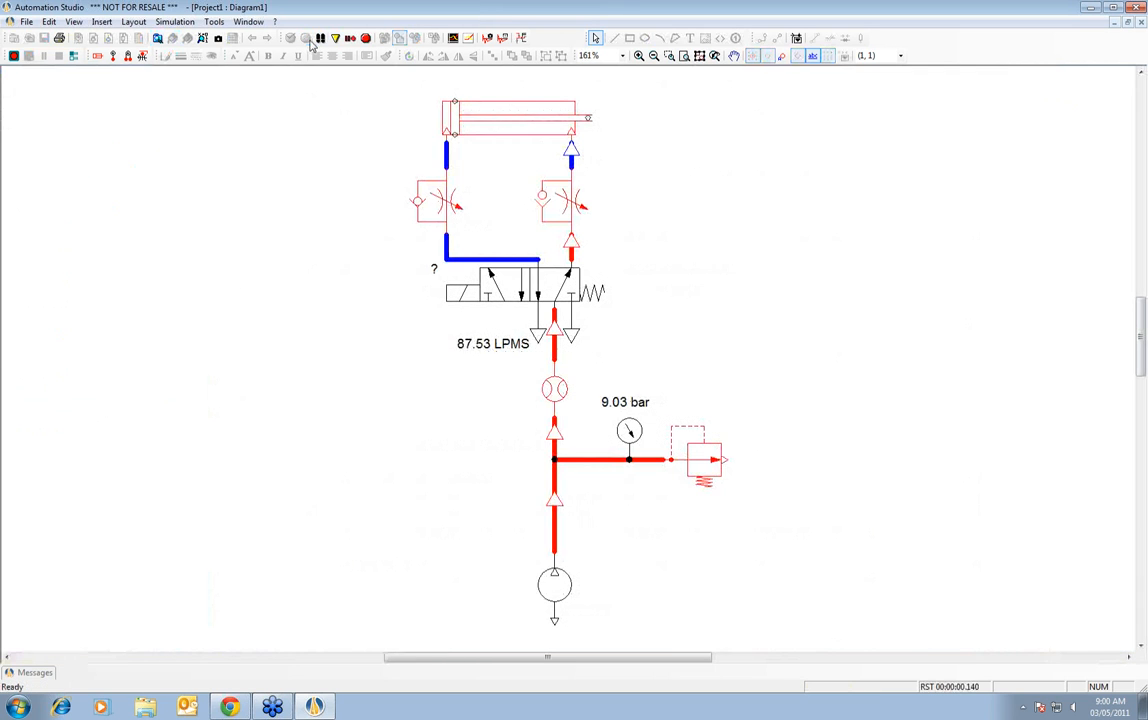
{"action": "left_click", "coordinate": [499, 297]}
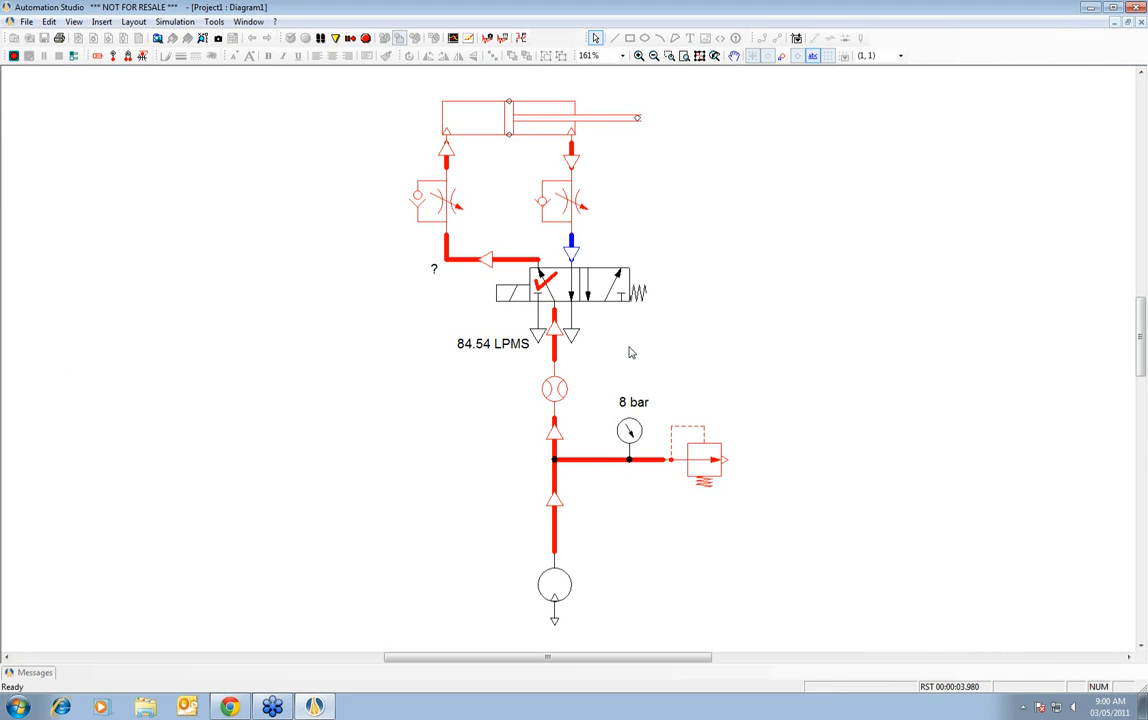
{"action": "left_click", "coordinate": [612, 295]}
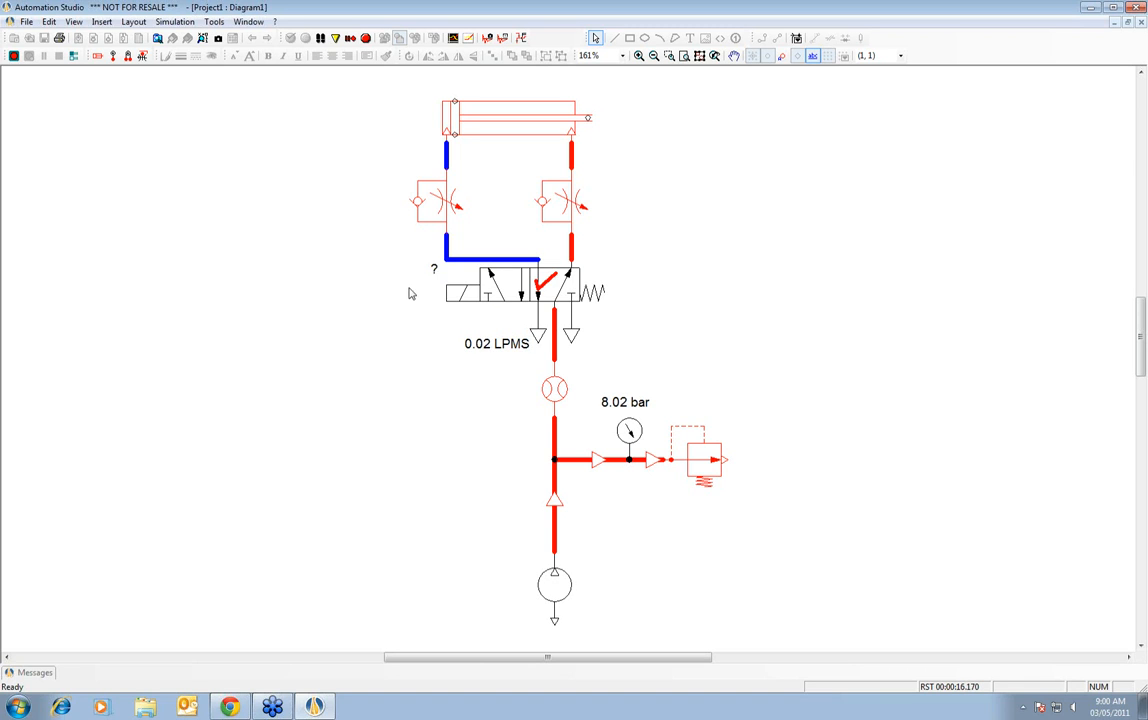
{"action": "left_click", "coordinate": [492, 303]}
{"action": "left_click", "coordinate": [522, 300]}
{"action": "left_click", "coordinate": [365, 40]}
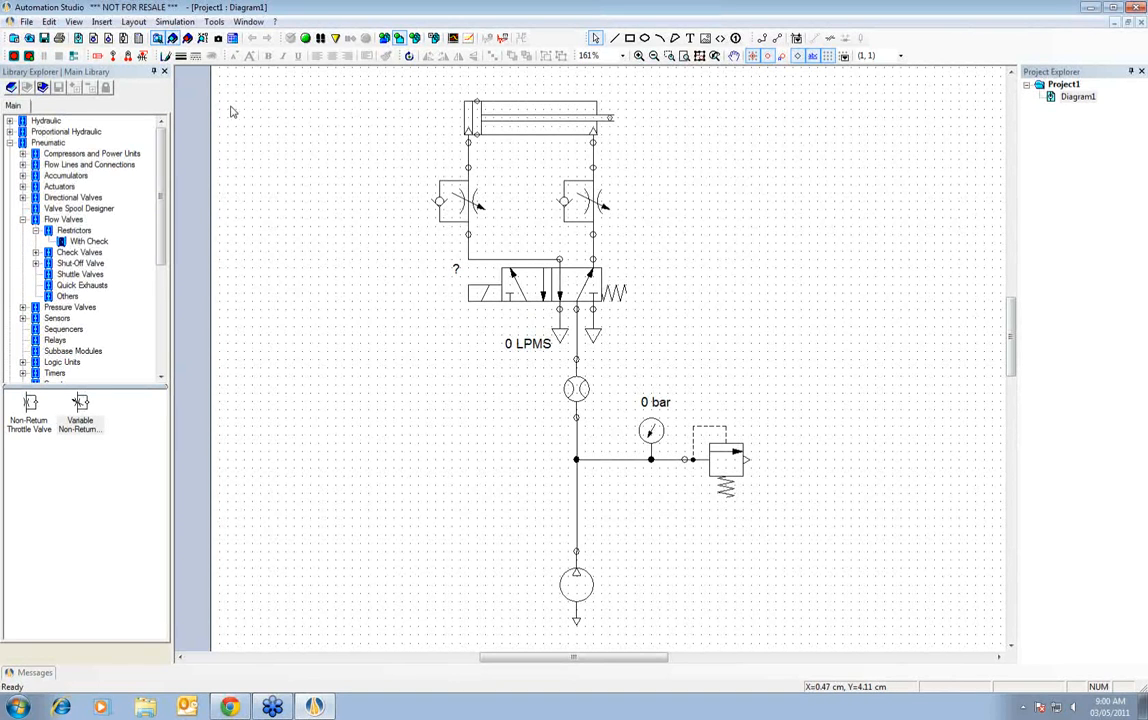
- Enable Animated Flow (Pneumatic) in the project's fluid simulation properties and apply the change
{"action": "left_click", "coordinate": [26, 22]}
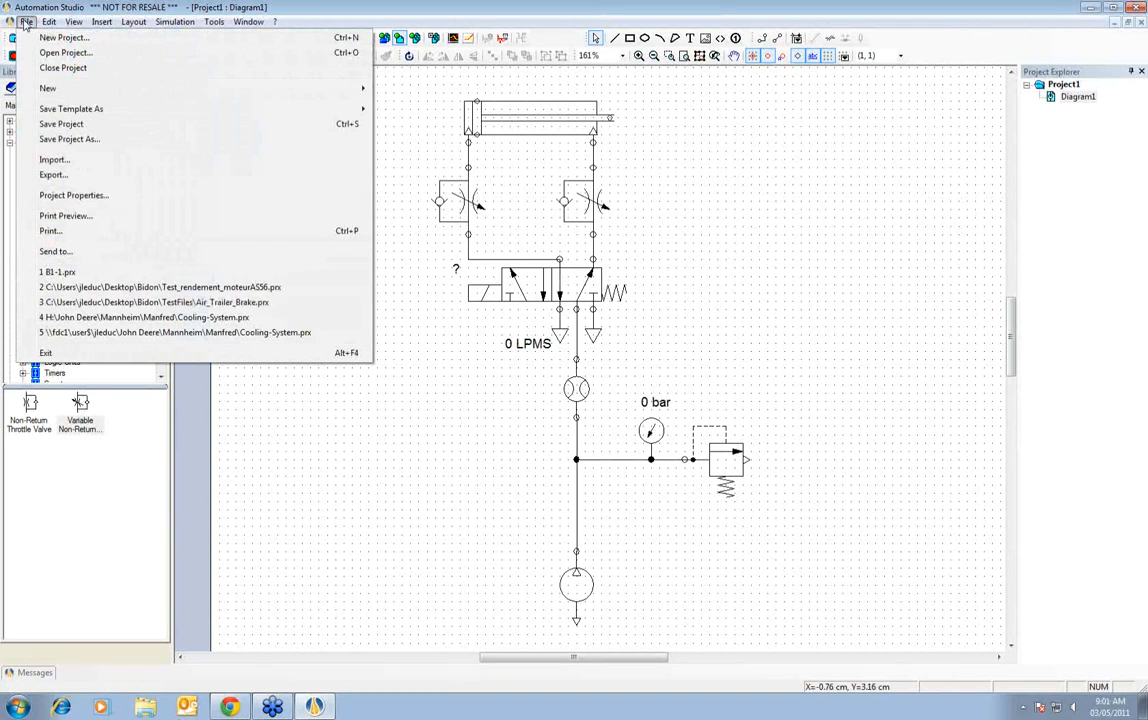
{"action": "left_click", "coordinate": [60, 196]}
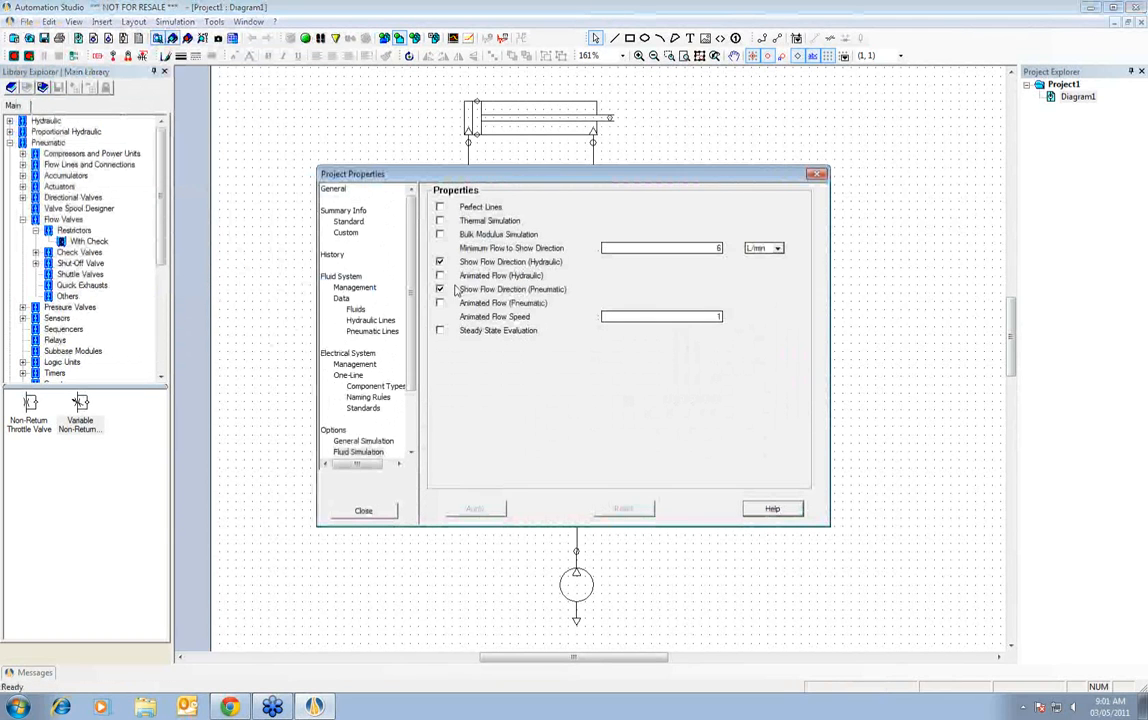
{"action": "left_click", "coordinate": [440, 304]}
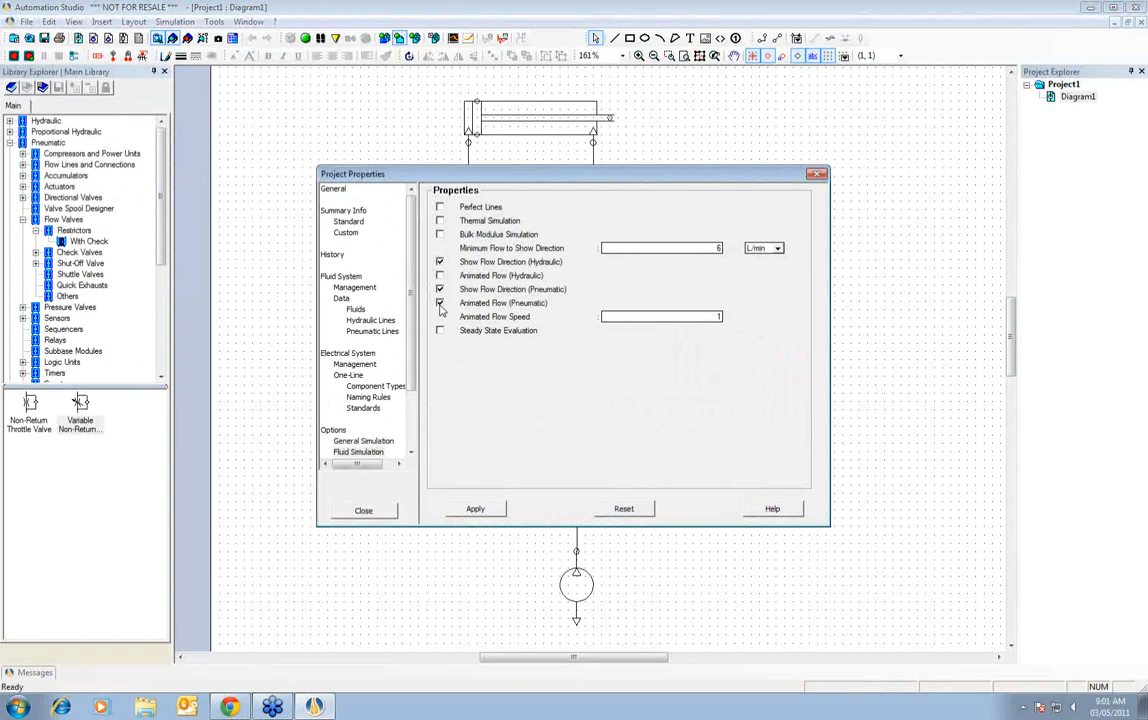
{"action": "left_click", "coordinate": [475, 509]}
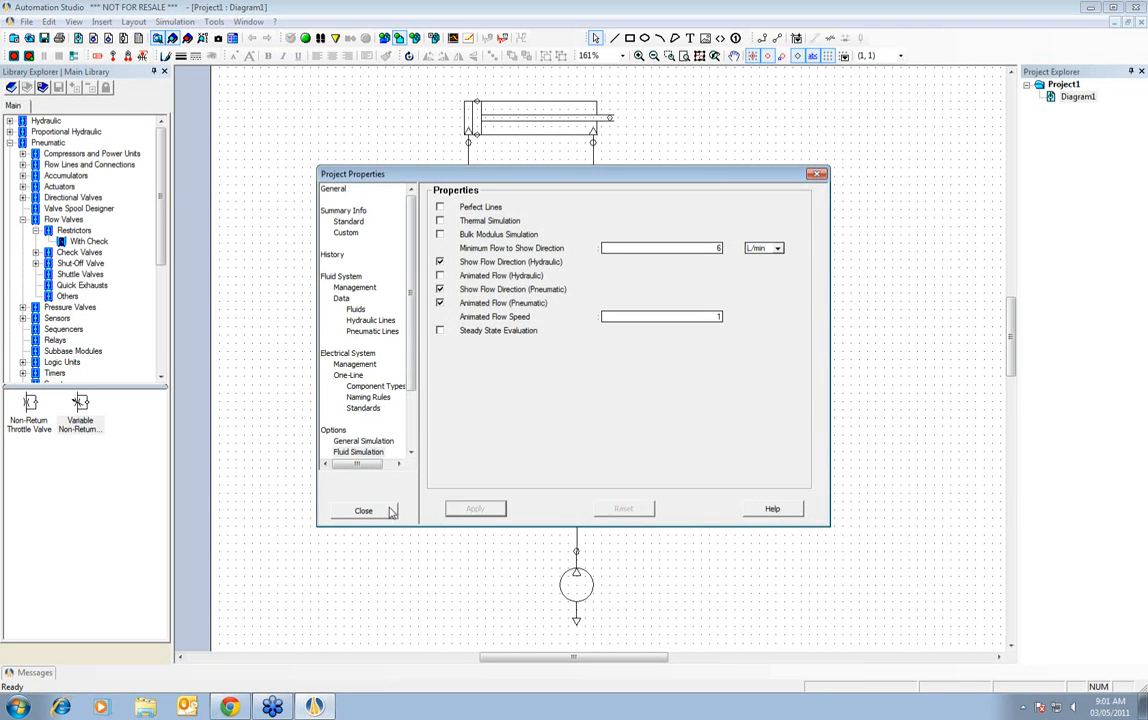
{"action": "left_click", "coordinate": [364, 511]}
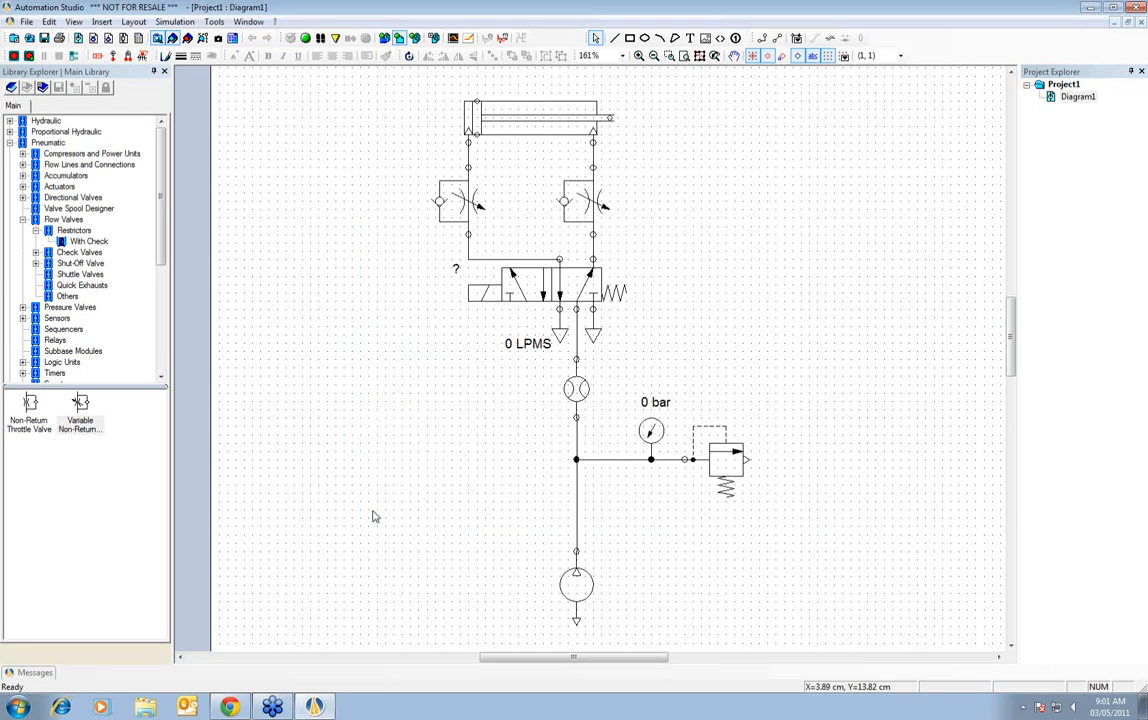
- Simulate the circuit with animated flow, shift the 5/2-way valve both ways, and view the right throttle valve's cutaway animation
{"action": "left_click", "coordinate": [305, 38]}
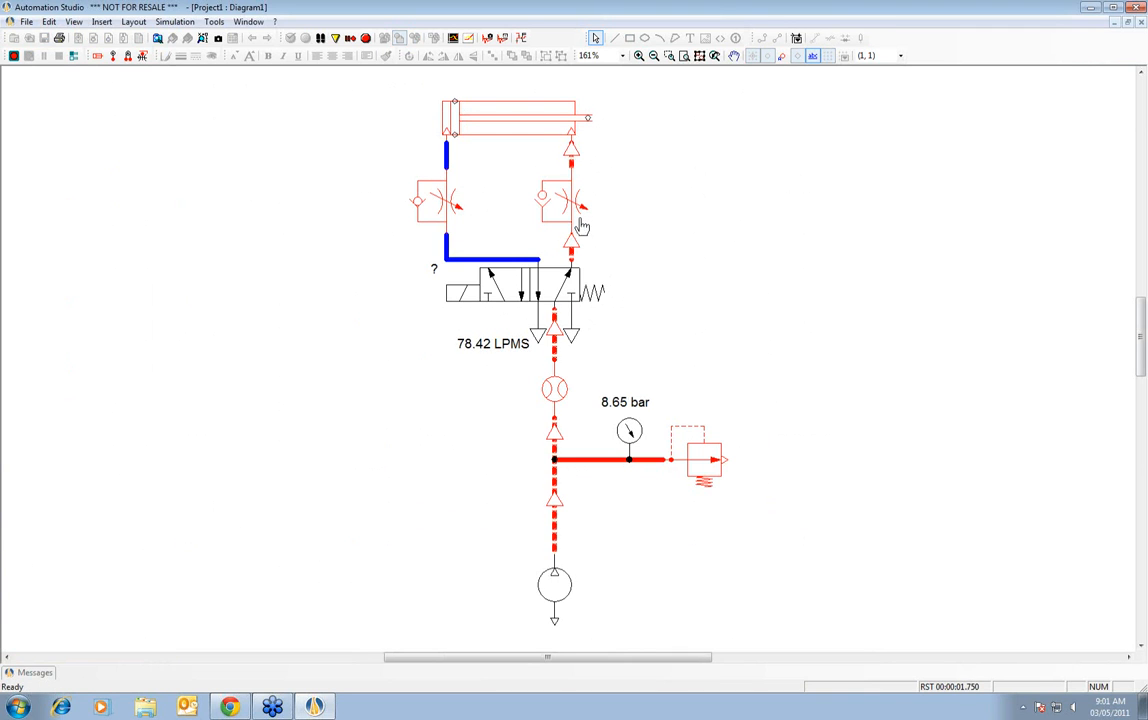
{"action": "left_click", "coordinate": [519, 295]}
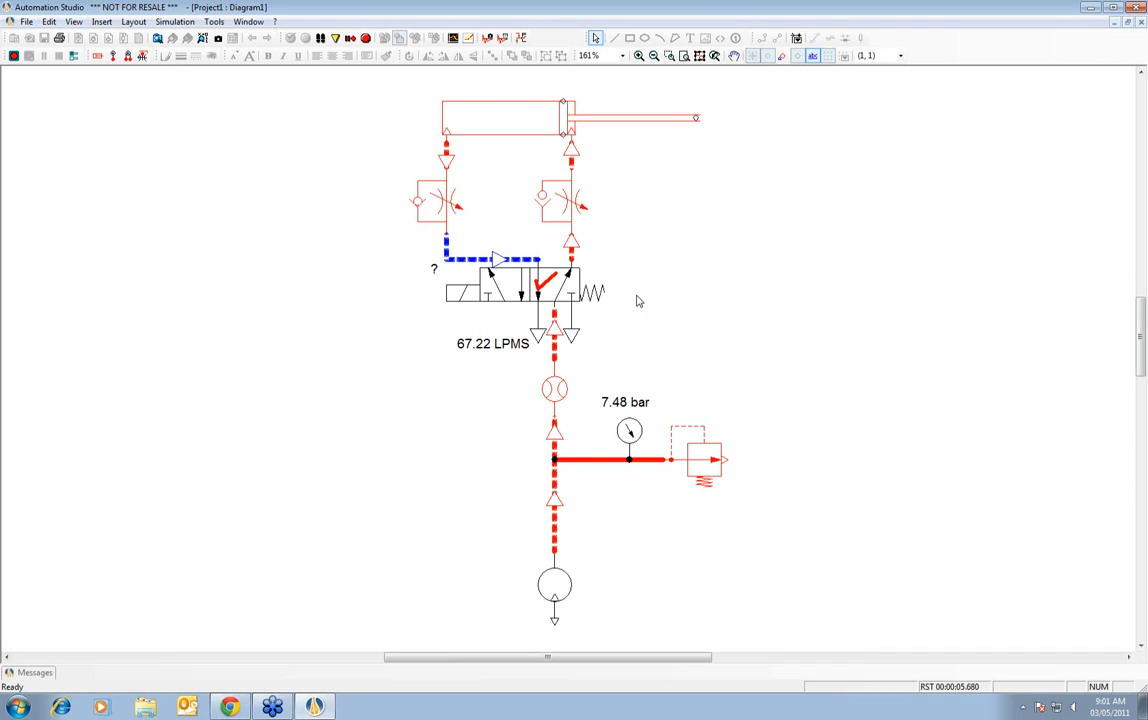
{"action": "right_click", "coordinate": [590, 200]}
{"action": "left_click", "coordinate": [600, 211]}
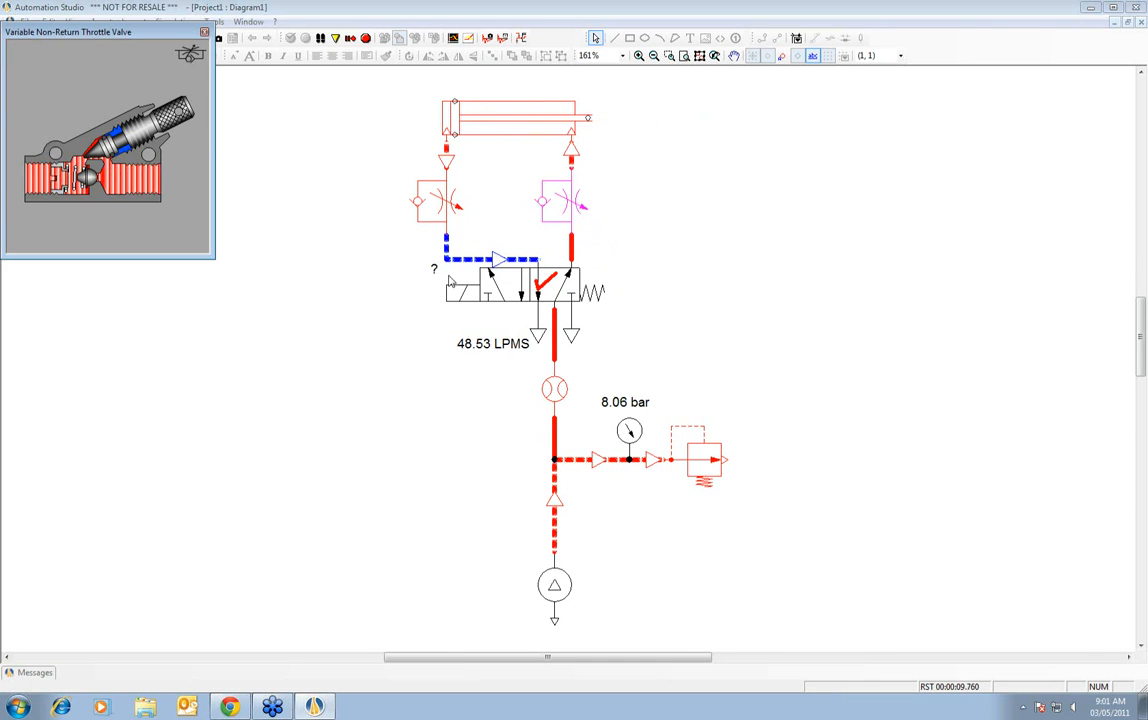
{"action": "left_click", "coordinate": [492, 300]}
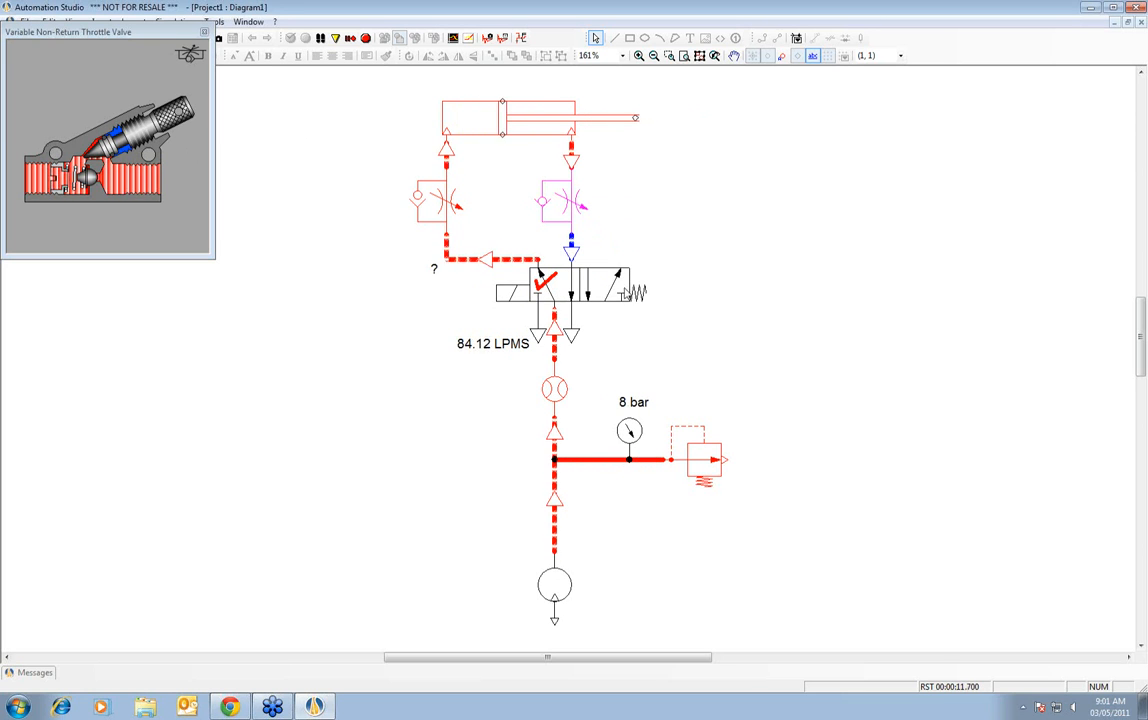
{"action": "left_click", "coordinate": [638, 298]}
{"action": "left_click", "coordinate": [205, 32]}
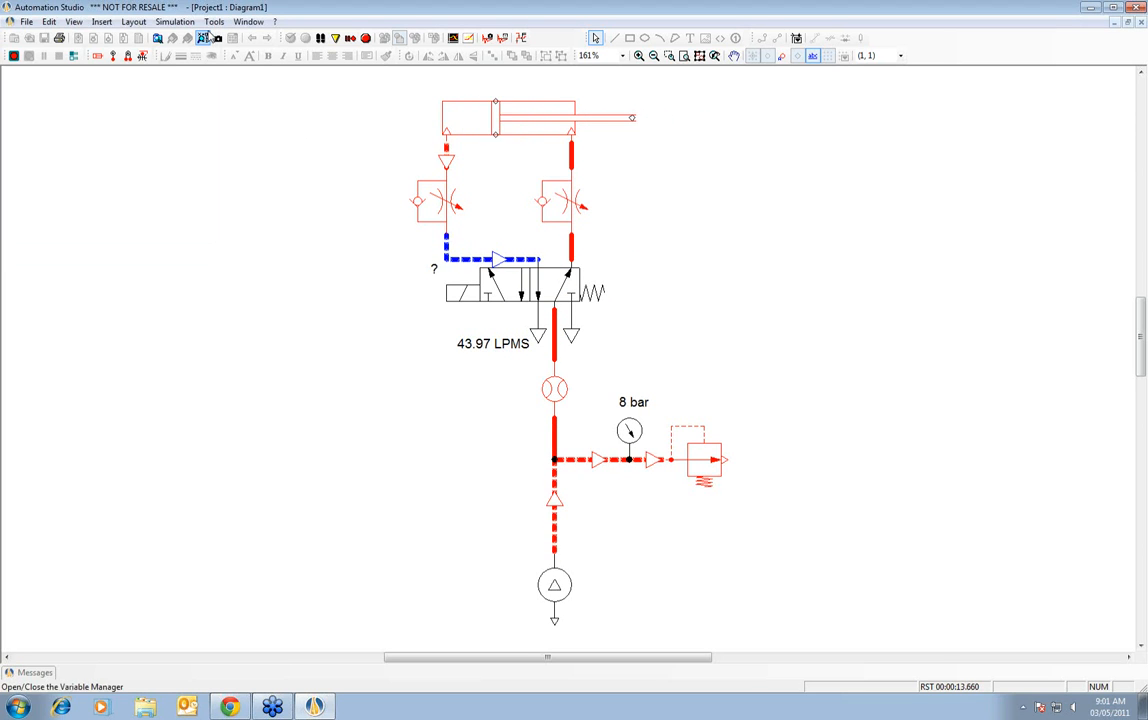
{"action": "left_click", "coordinate": [366, 39]}
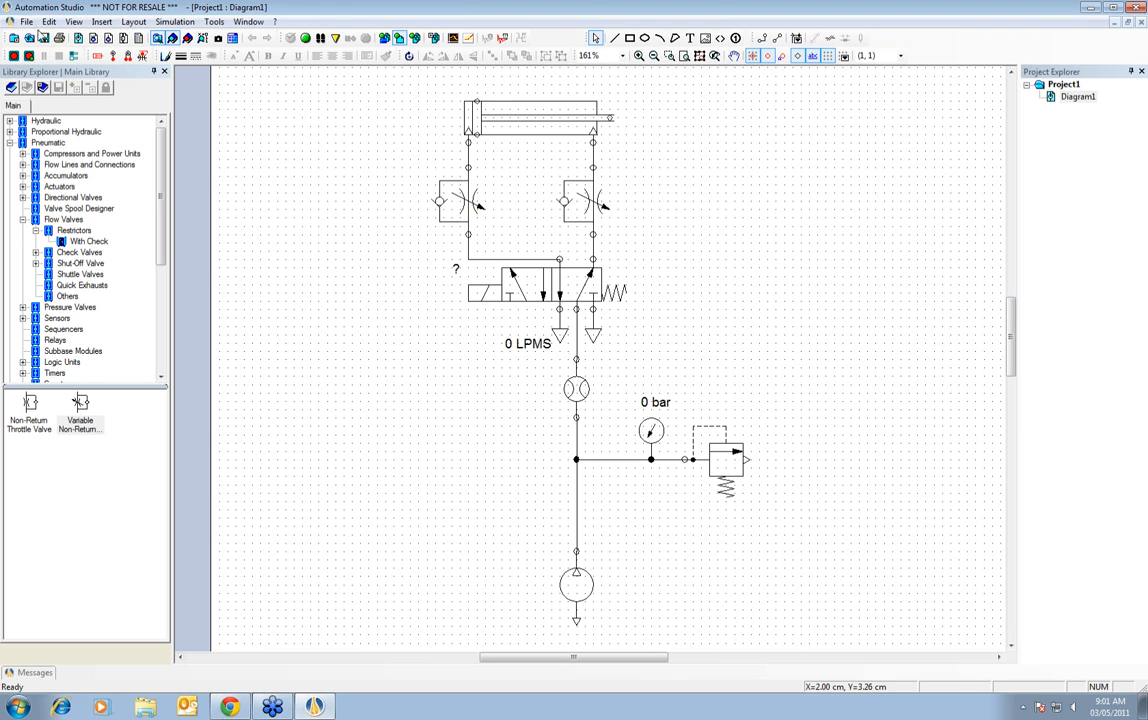
- Save the project as B4-1 in the Training folder
{"action": "left_click", "coordinate": [43, 38]}
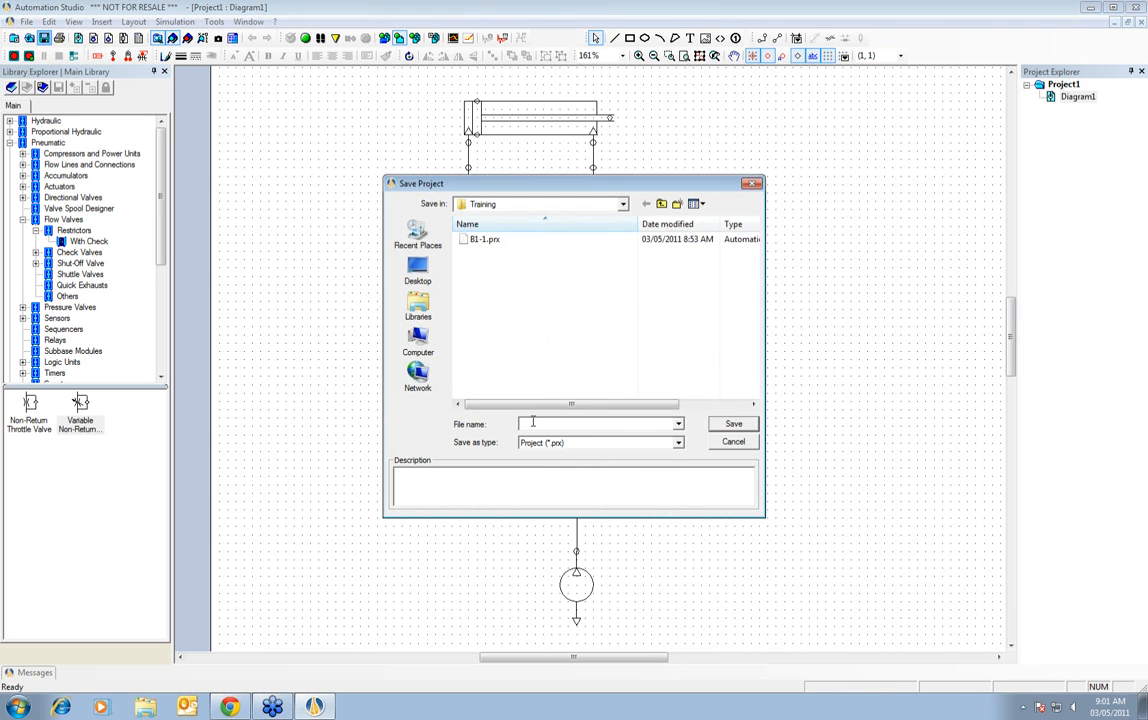
{"action": "type", "text": "B"}
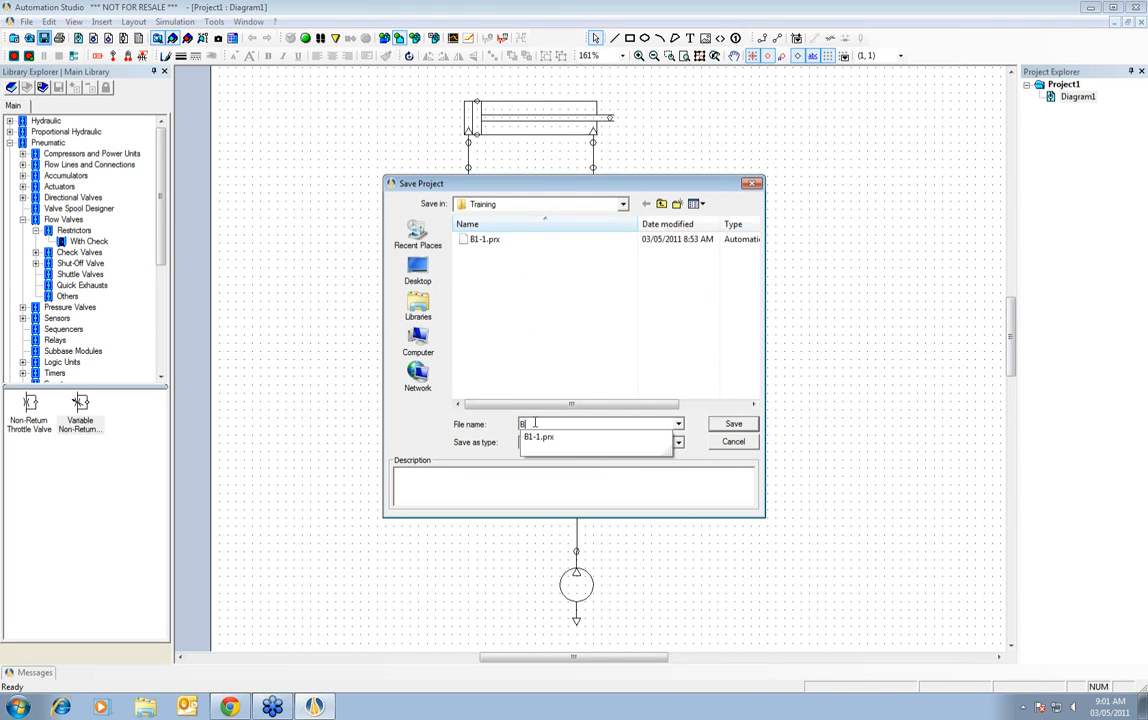
{"action": "type", "text": "4-1"}
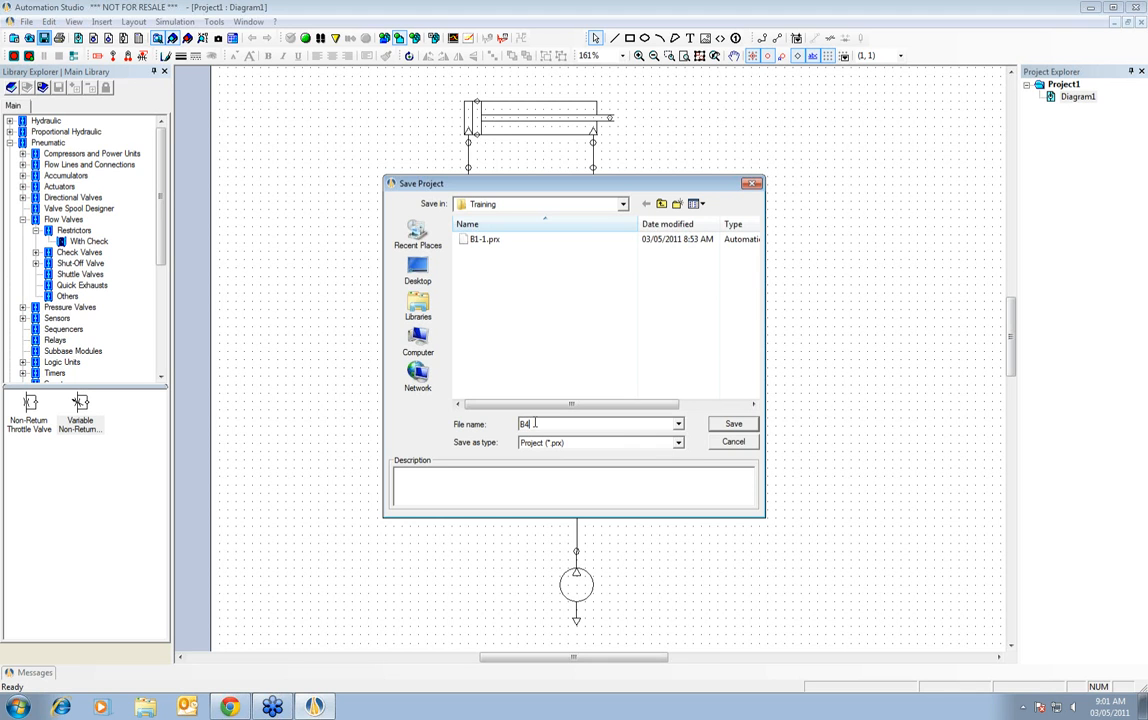
{"action": "left_click", "coordinate": [734, 424]}
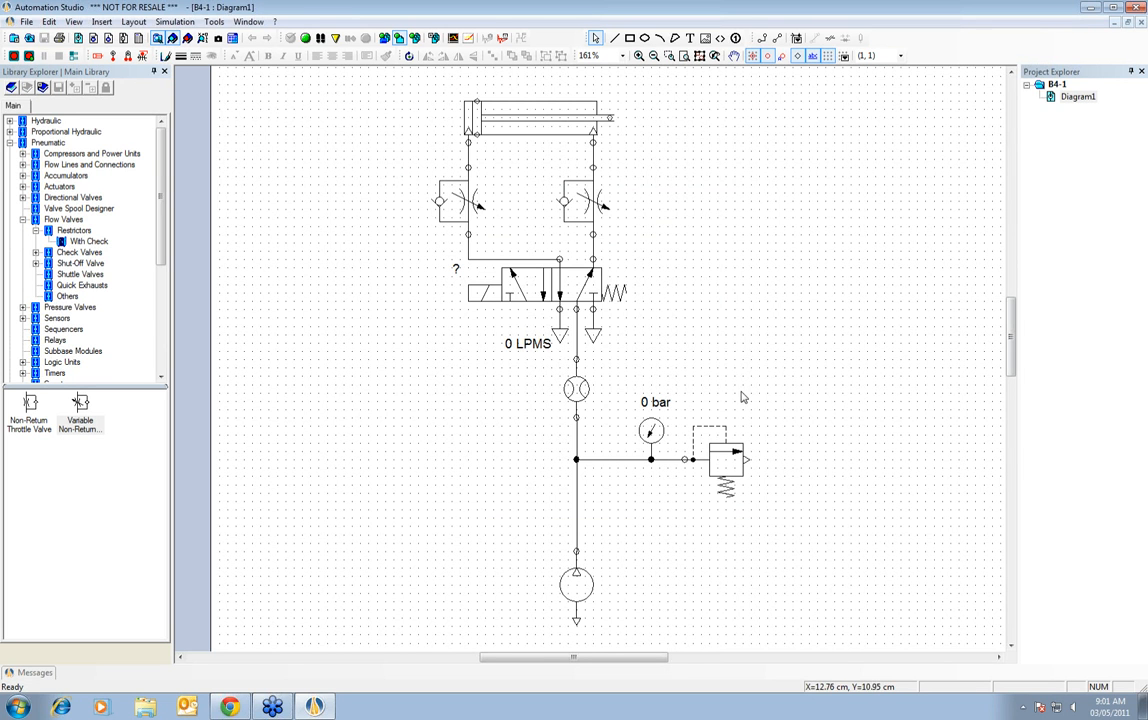
- Save a copy of the project under the name B4-2 in the Training folder
{"action": "scroll", "coordinate": [742, 397], "scroll_direction": "down", "scroll_amount": 1}
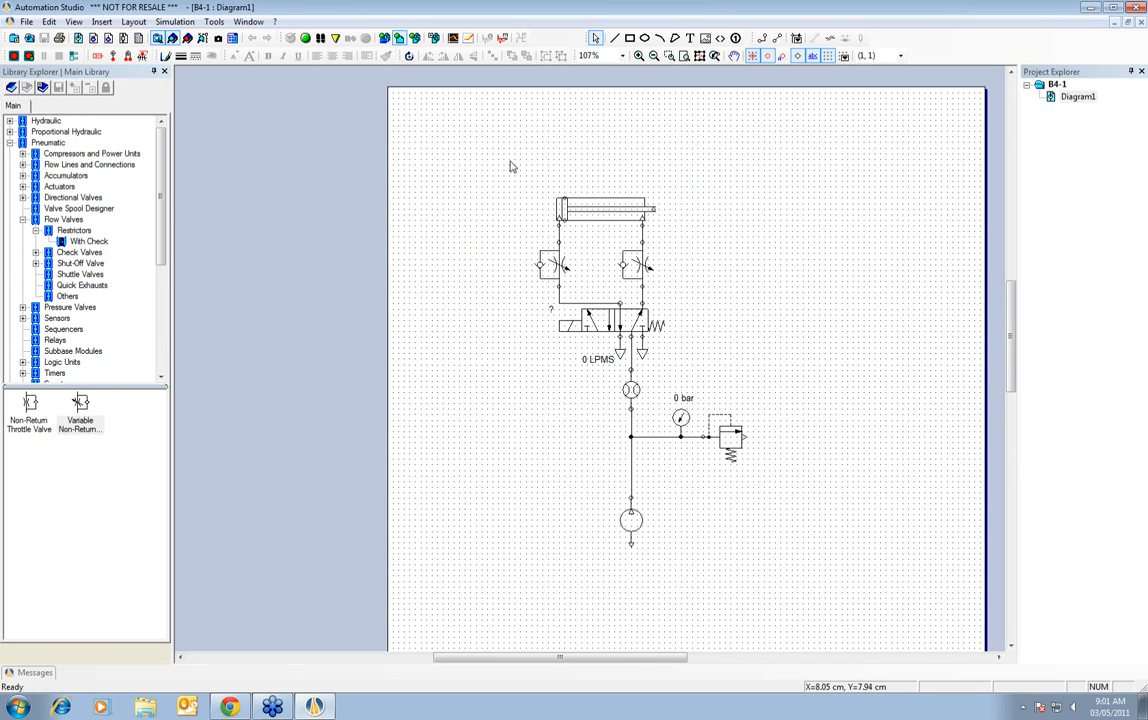
{"action": "left_click", "coordinate": [27, 21]}
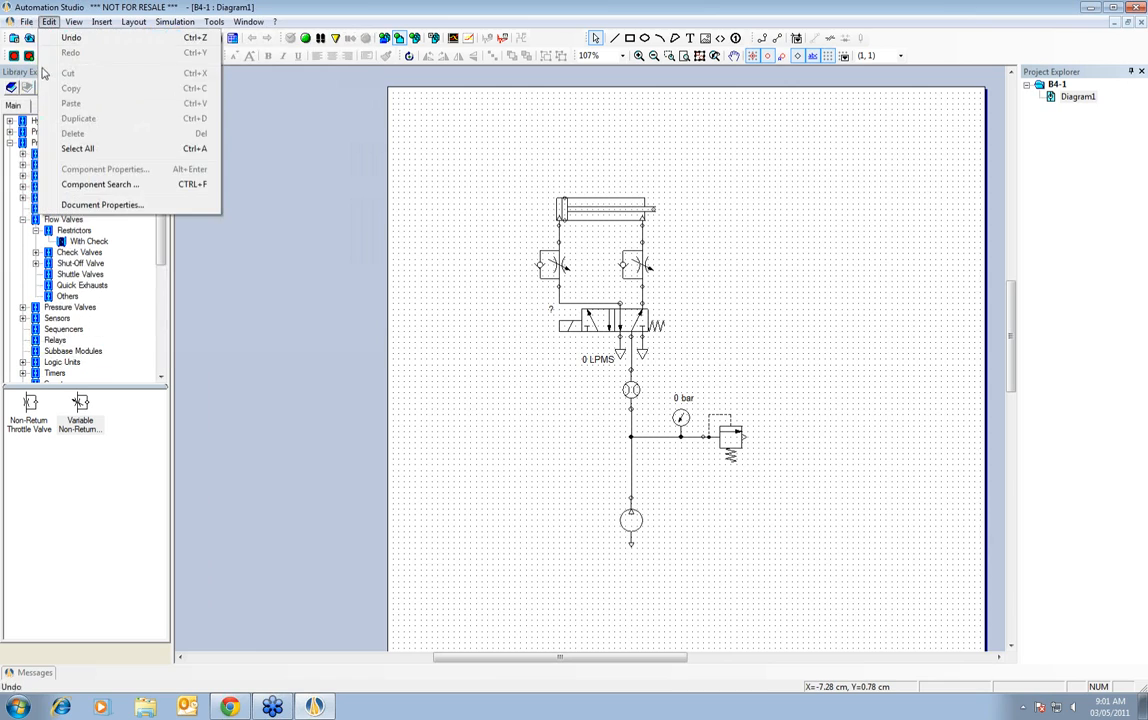
{"action": "left_click", "coordinate": [69, 139]}
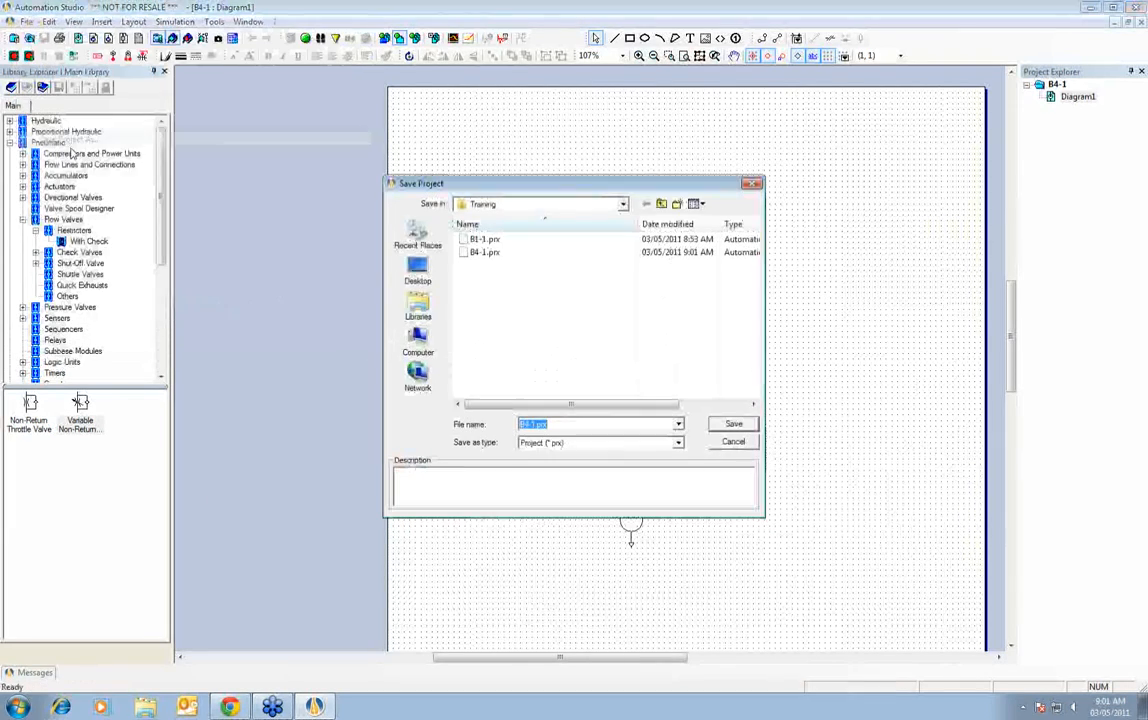
{"action": "key", "text": "BackSpace"}
{"action": "key", "text": "BackSpace"}
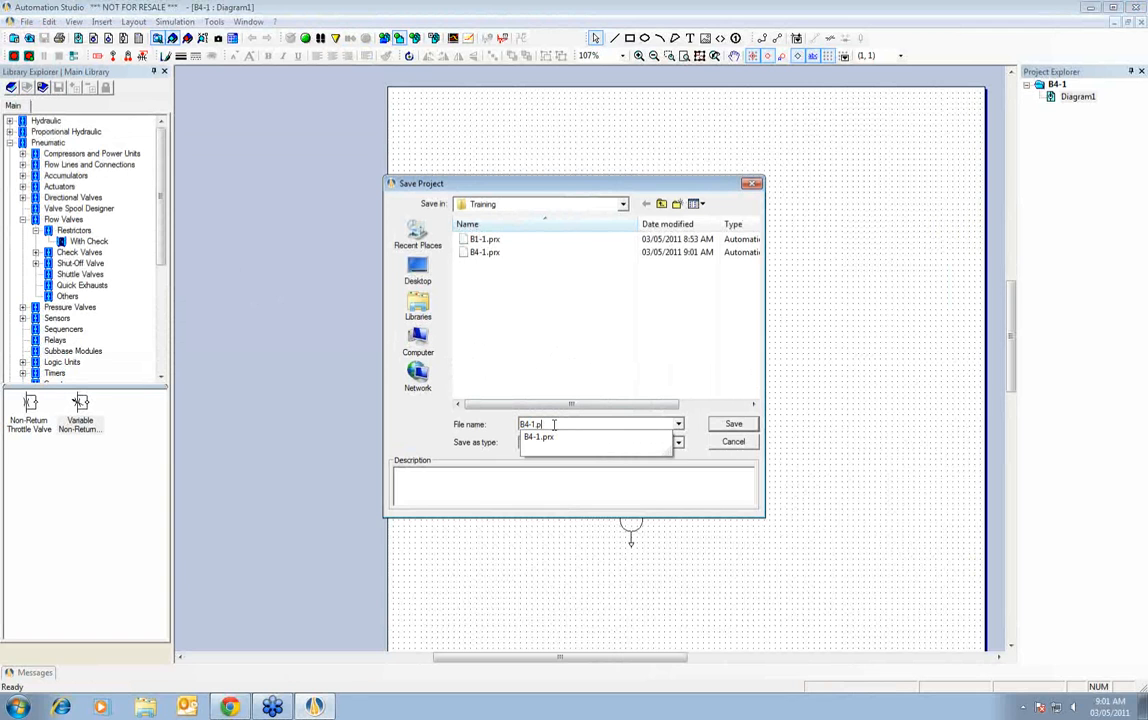
{"action": "type", "text": "2"}
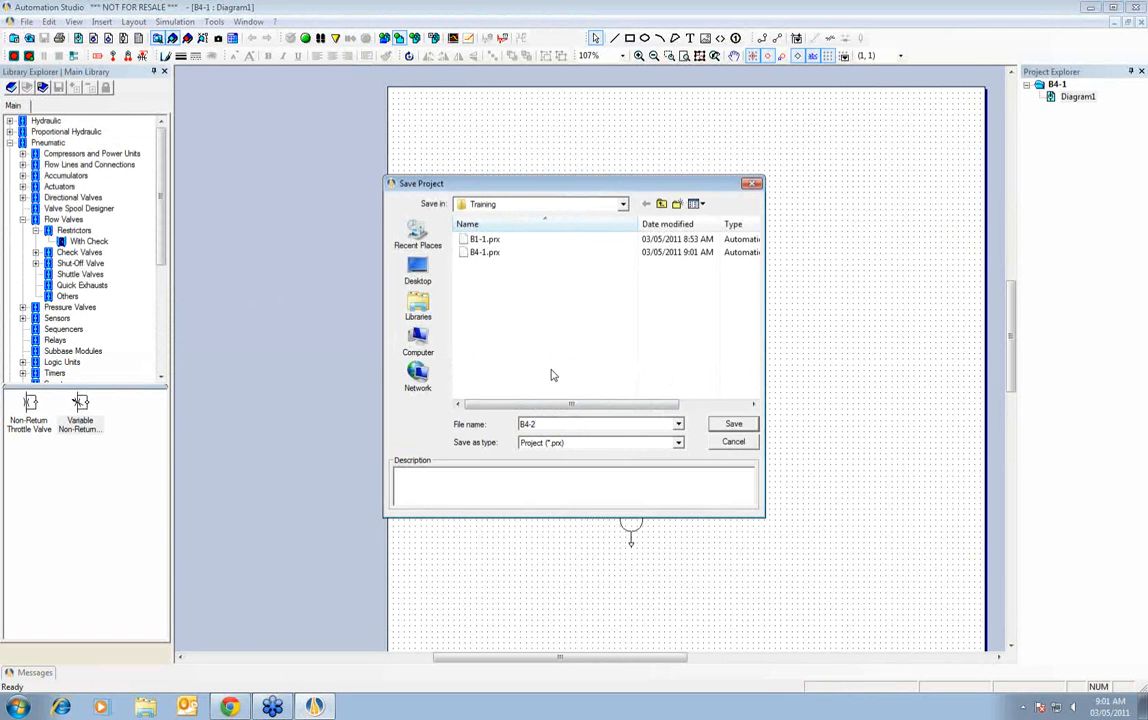
{"action": "left_click", "coordinate": [731, 424]}
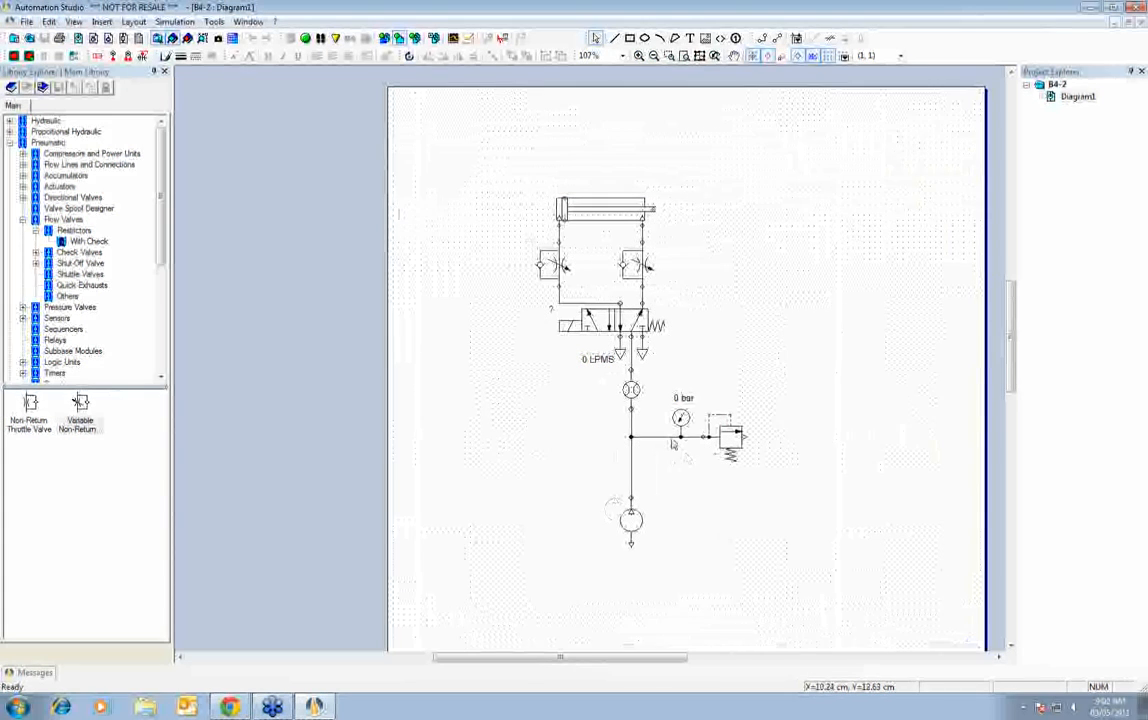
- Select the whole circuit and move it down and to the right on the page
{"action": "left_click_drag", "start_coordinate": [797, 571], "coordinate": [469, 88]}
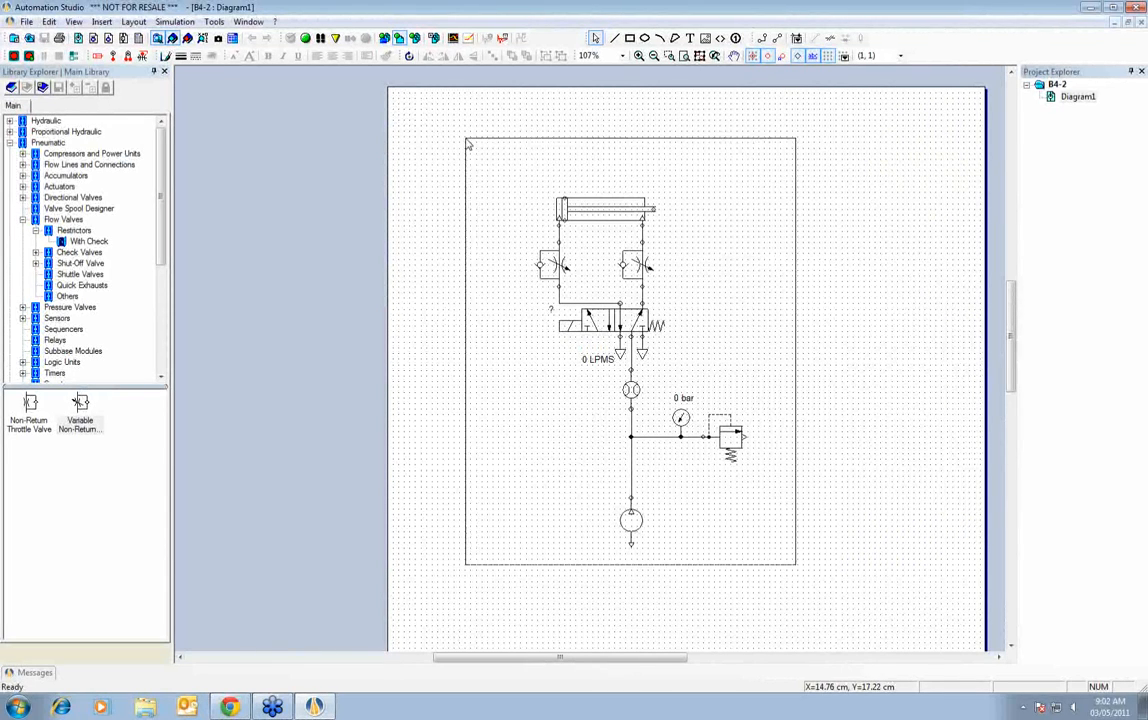
{"action": "left_click_drag", "start_coordinate": [631, 520], "coordinate": [665, 605]}
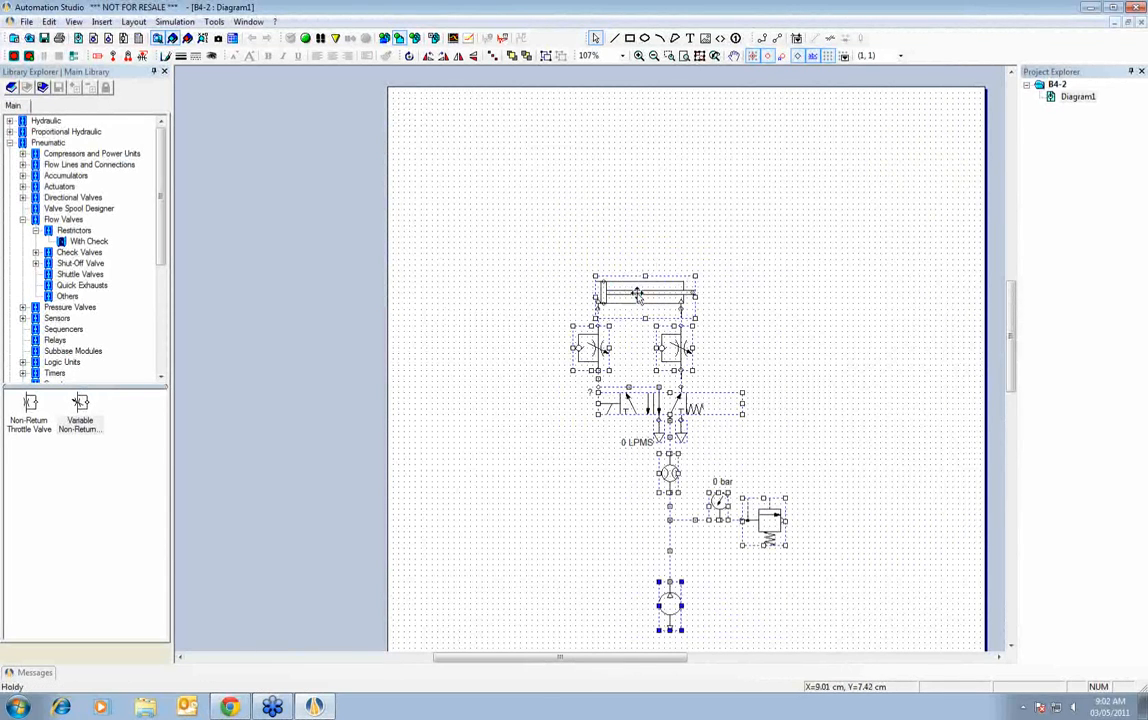
{"action": "left_click", "coordinate": [683, 226]}
{"action": "scroll", "coordinate": [700, 285], "scroll_direction": "down", "scroll_amount": 3}
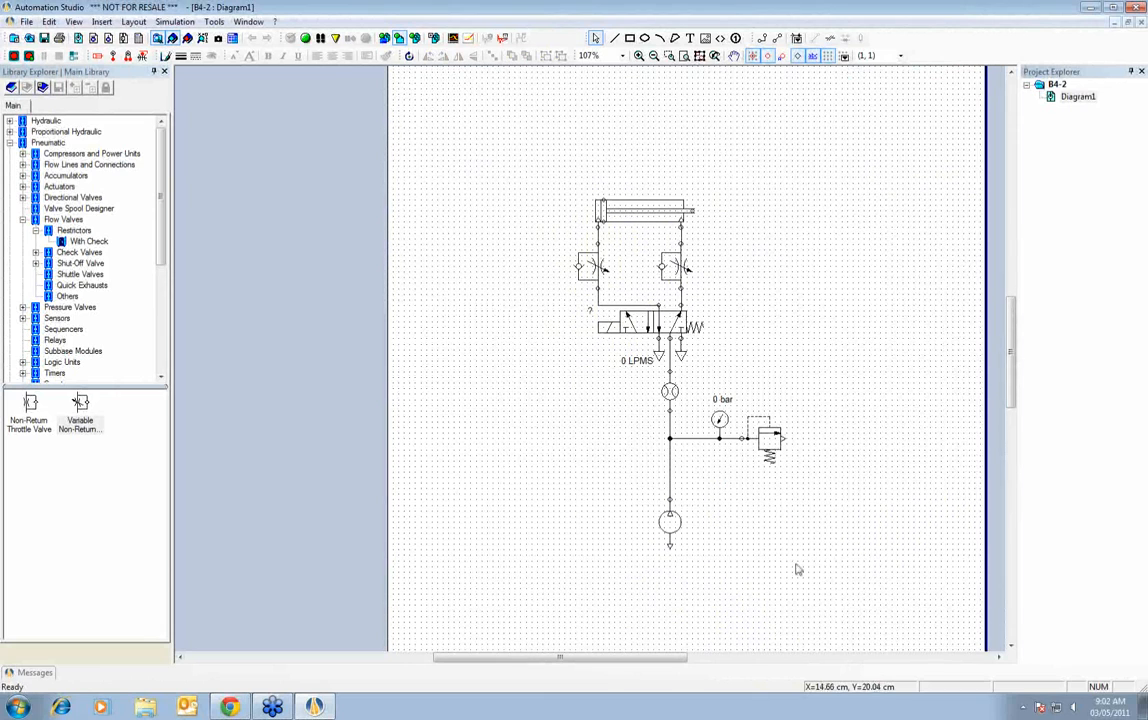
{"action": "left_click_drag", "start_coordinate": [858, 612], "coordinate": [507, 128]}
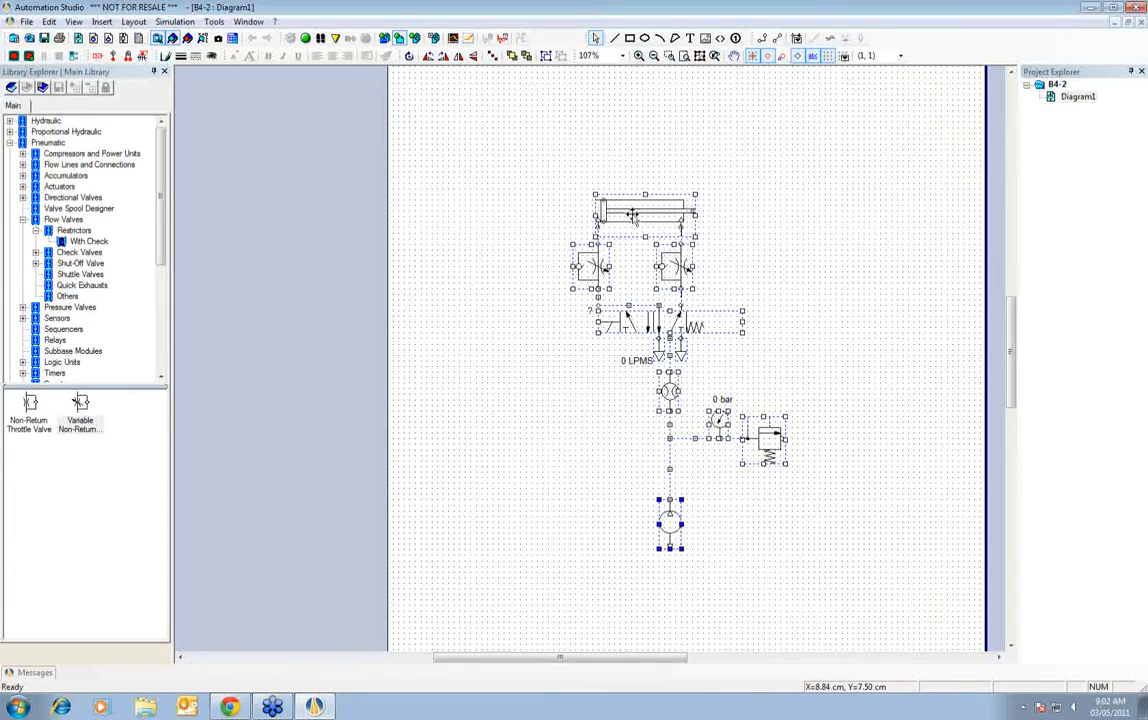
{"action": "left_click_drag", "start_coordinate": [638, 221], "coordinate": [648, 252]}
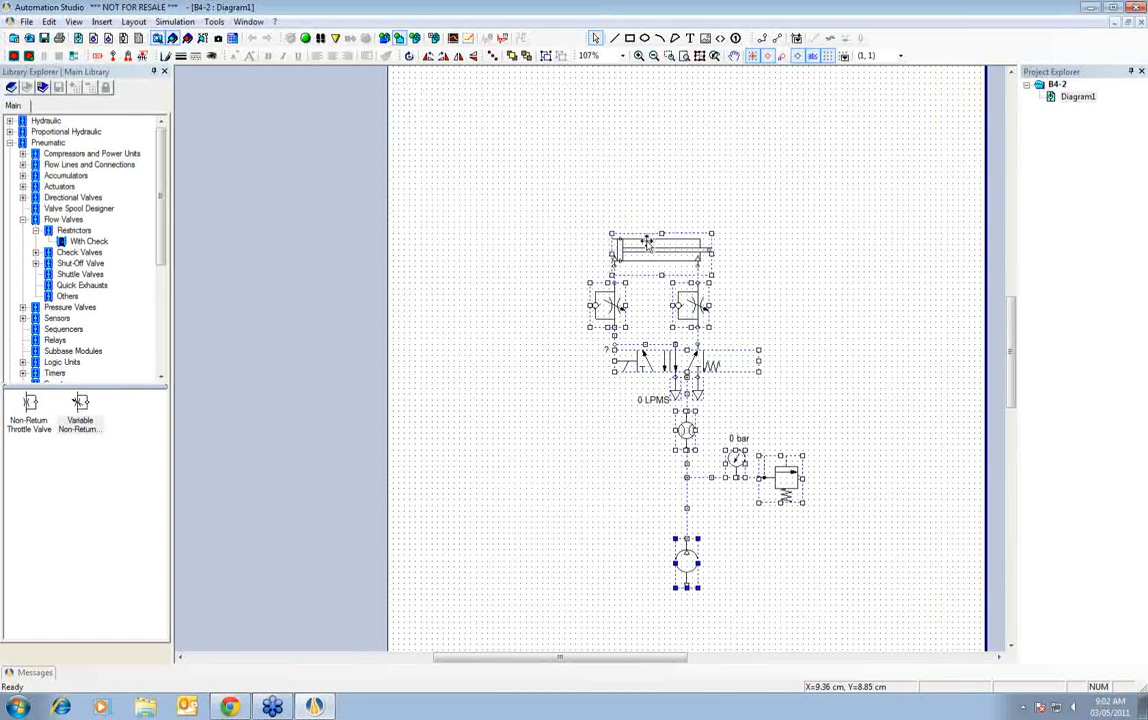
- Shift the complete circuit slightly further right and down in small increments, and clear the selection
{"action": "left_click", "coordinate": [633, 200]}
{"action": "key", "text": "ctrl+a"}
{"action": "mouse_move", "coordinate": [640, 244]}
{"action": "left_mouse_down"}
{"action": "mouse_move", "coordinate": [676, 256]}
{"action": "mouse_move", "coordinate": [651, 258]}
{"action": "left_mouse_up"}
{"action": "key", "text": "Right"}
{"action": "key", "text": "Right"}
{"action": "key", "text": "Right"}
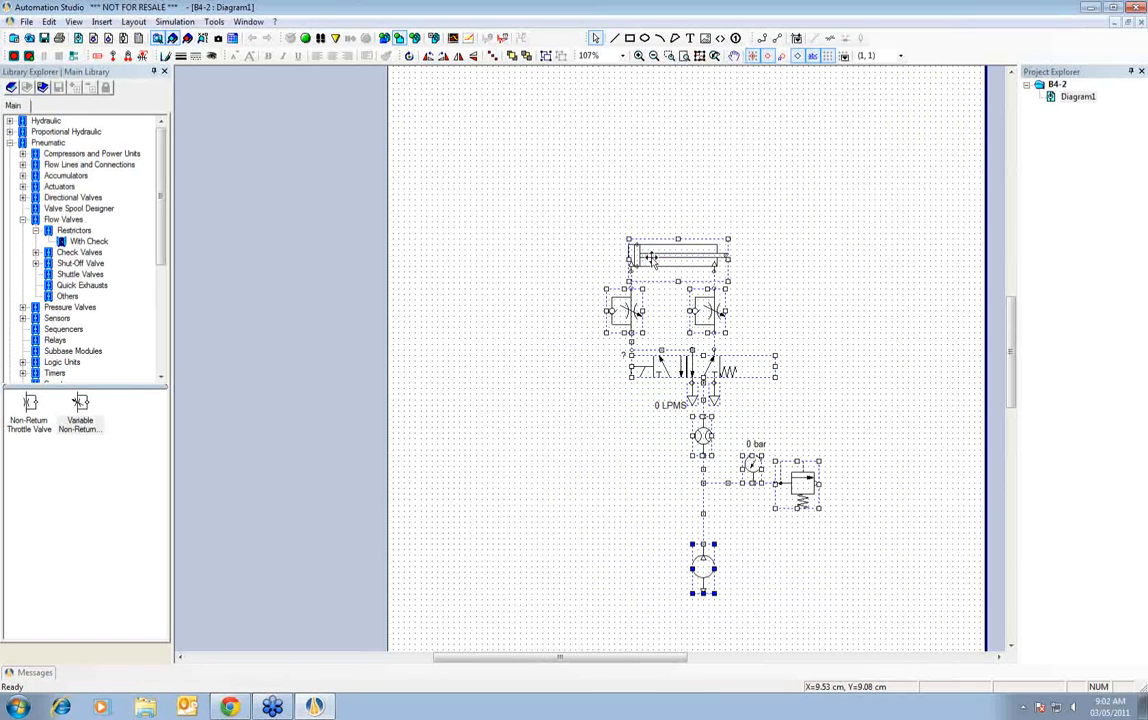
{"action": "key", "text": "Down"}
{"action": "key", "text": "Down"}
{"action": "key", "text": "Left"}
{"action": "key", "text": "Left"}
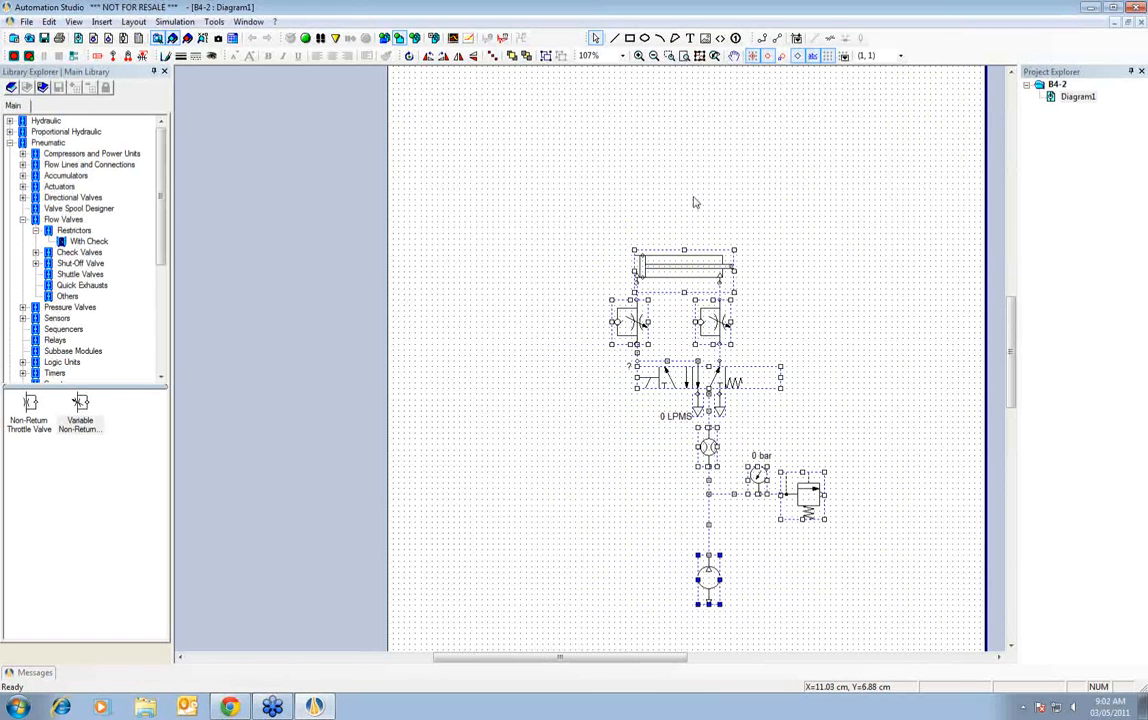
{"action": "left_click", "coordinate": [695, 202]}
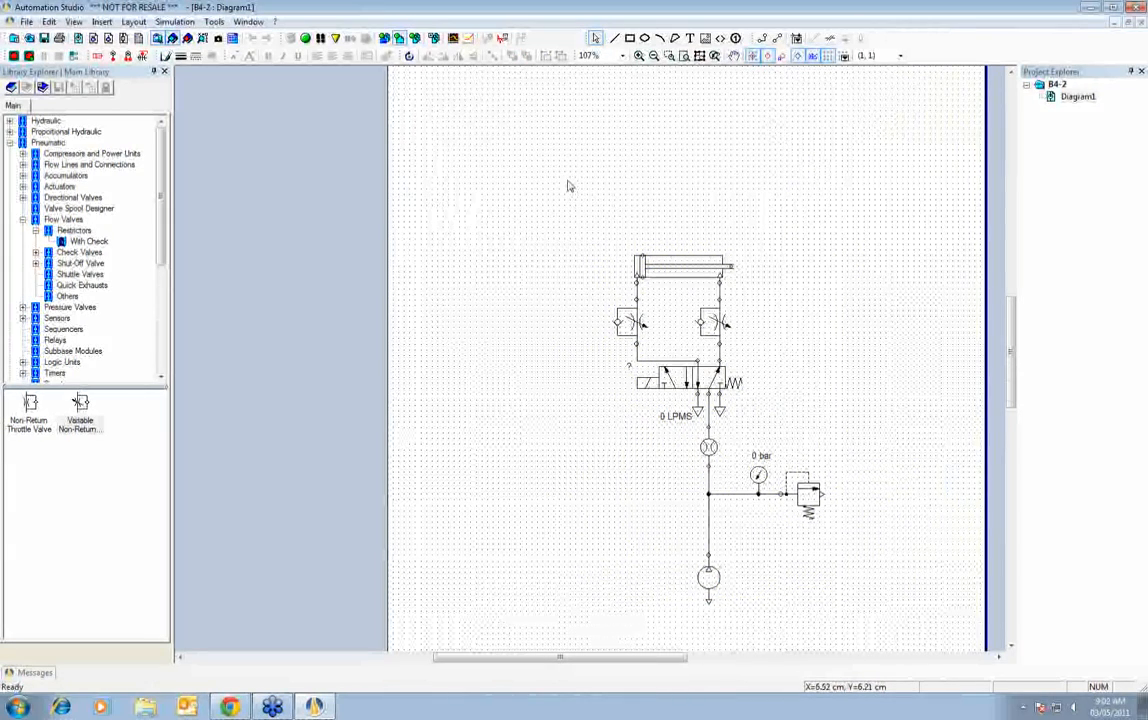
- Try rotating the ungrouped cylinder, throttle valves, 5/2-way valve and exhausts to the left, and undo the rotation
{"action": "left_click_drag", "start_coordinate": [588, 214], "coordinate": [785, 425]}
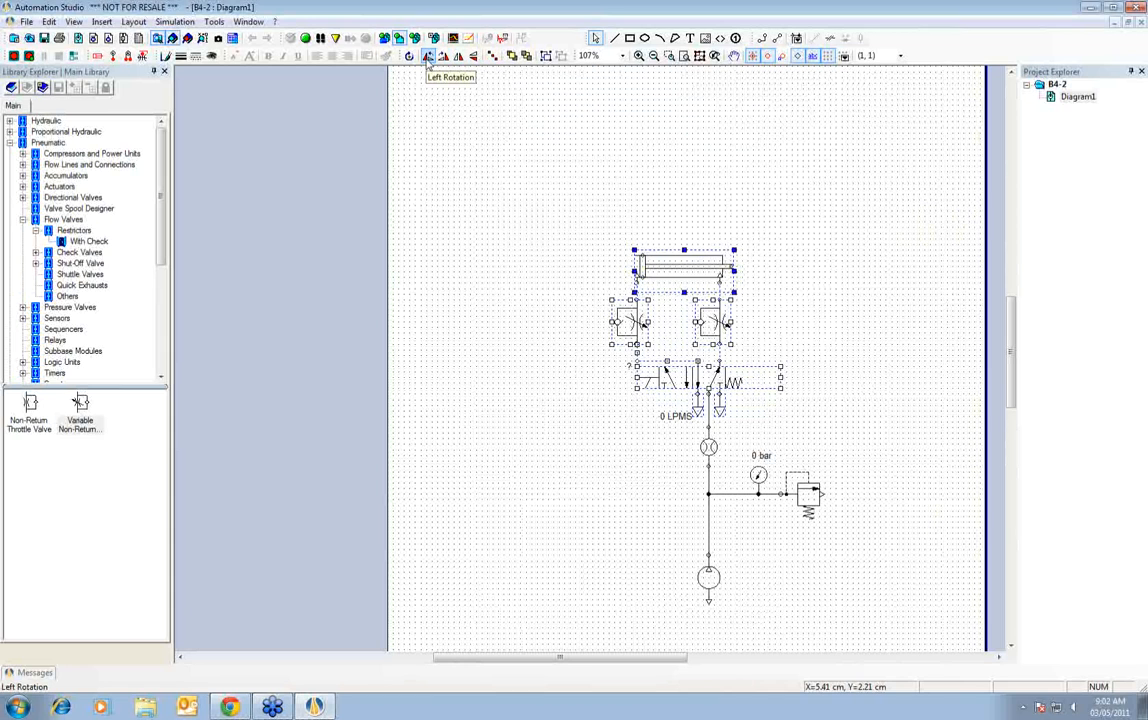
{"action": "left_click", "coordinate": [428, 56]}
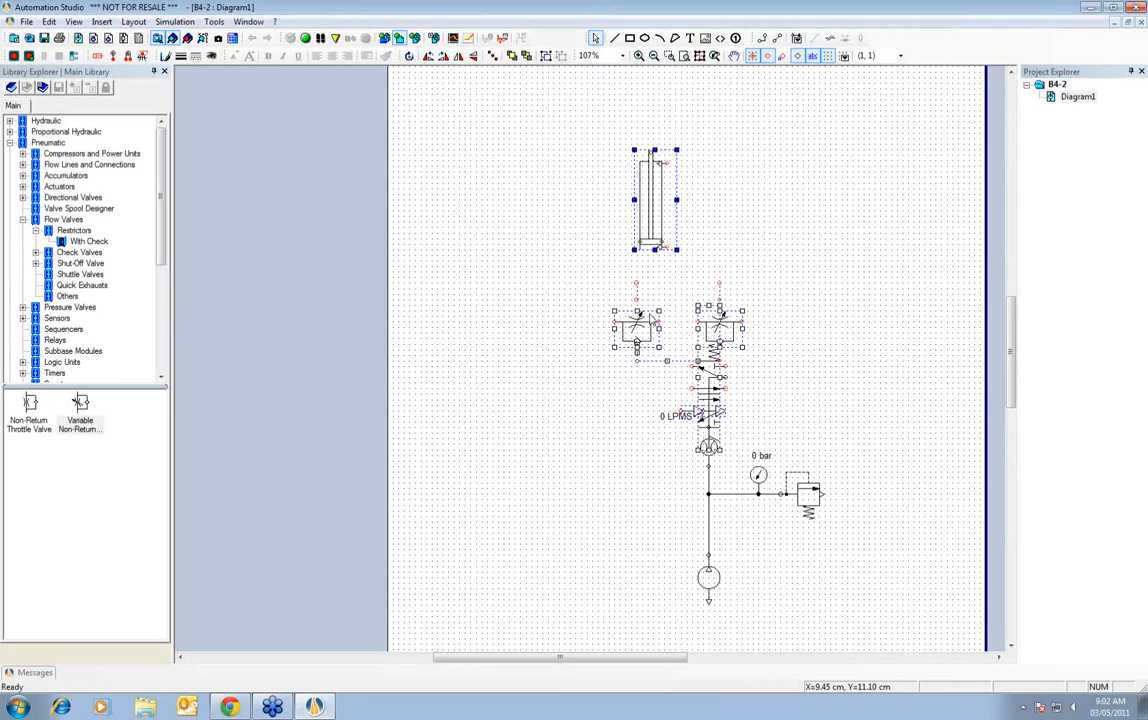
{"action": "key", "text": "ctrl+r"}
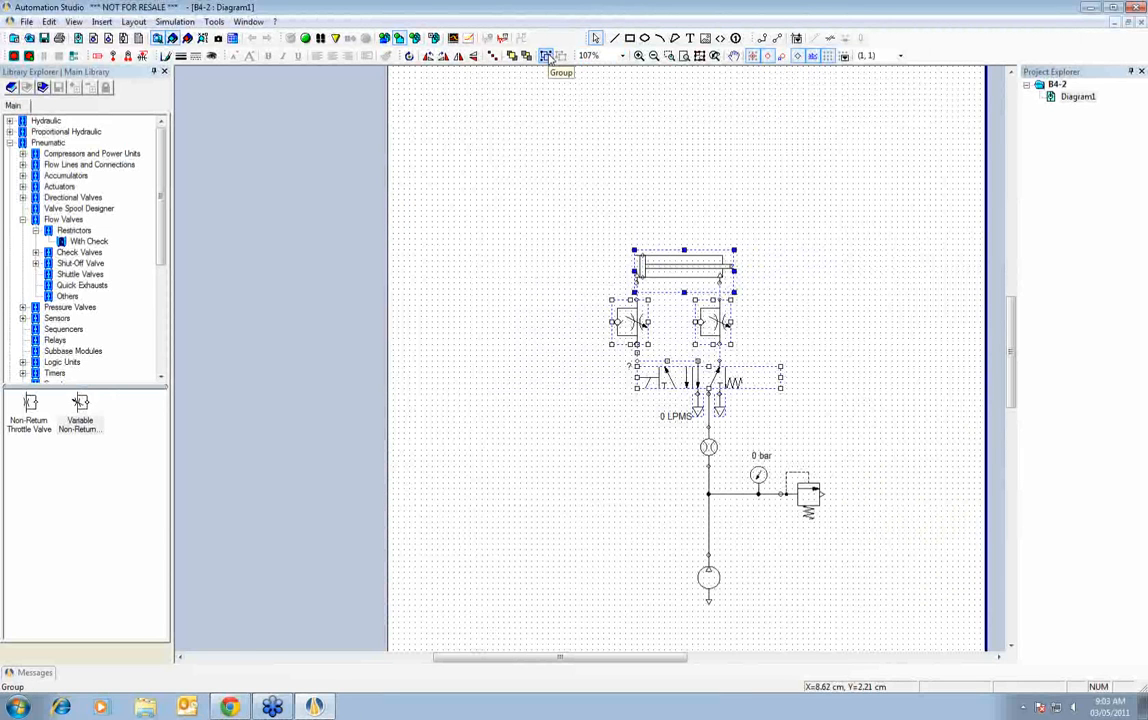
- Rotate the selected cylinder, throttle valves, 5/2-way valve and exhausts left as one group, and place the group left of the supply line
{"action": "left_click", "coordinate": [547, 56]}
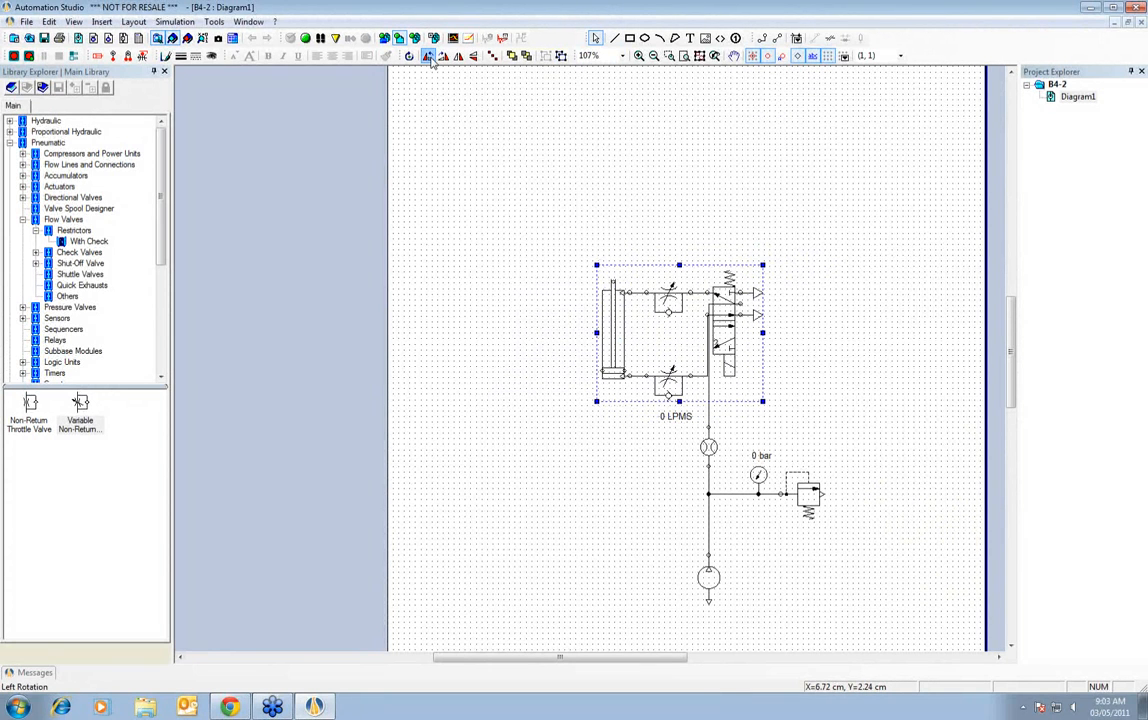
{"action": "left_click", "coordinate": [387, 55]}
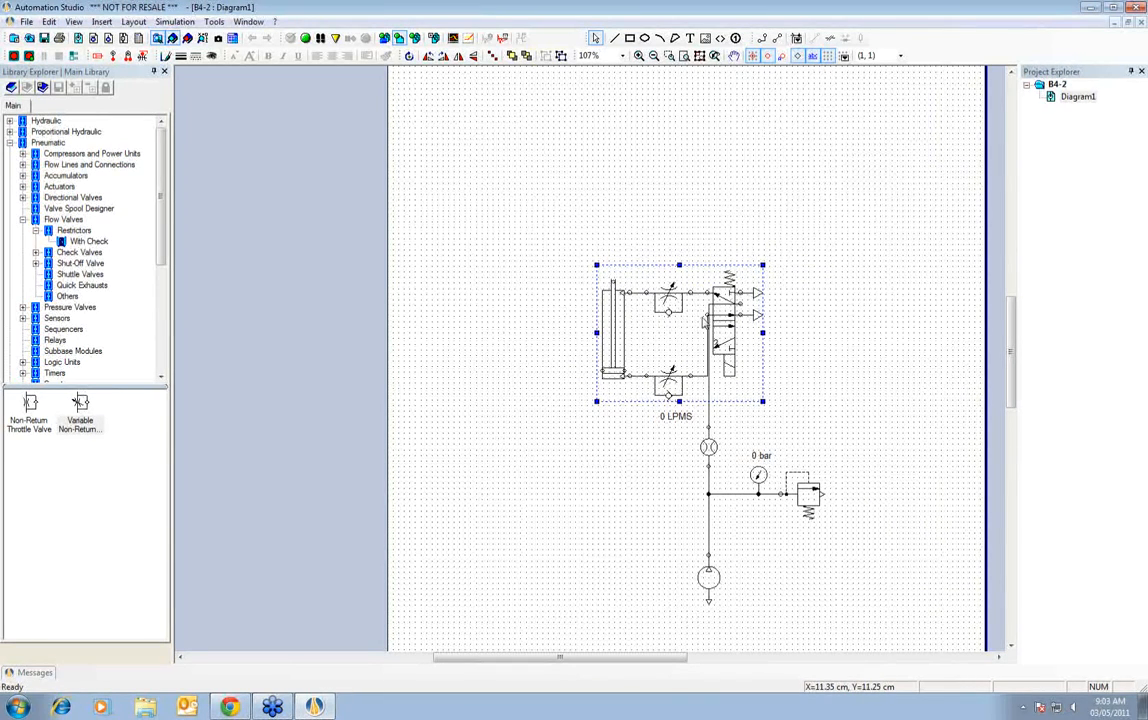
{"action": "left_click_drag", "start_coordinate": [679, 312], "coordinate": [592, 312]}
{"action": "left_click", "coordinate": [768, 250]}
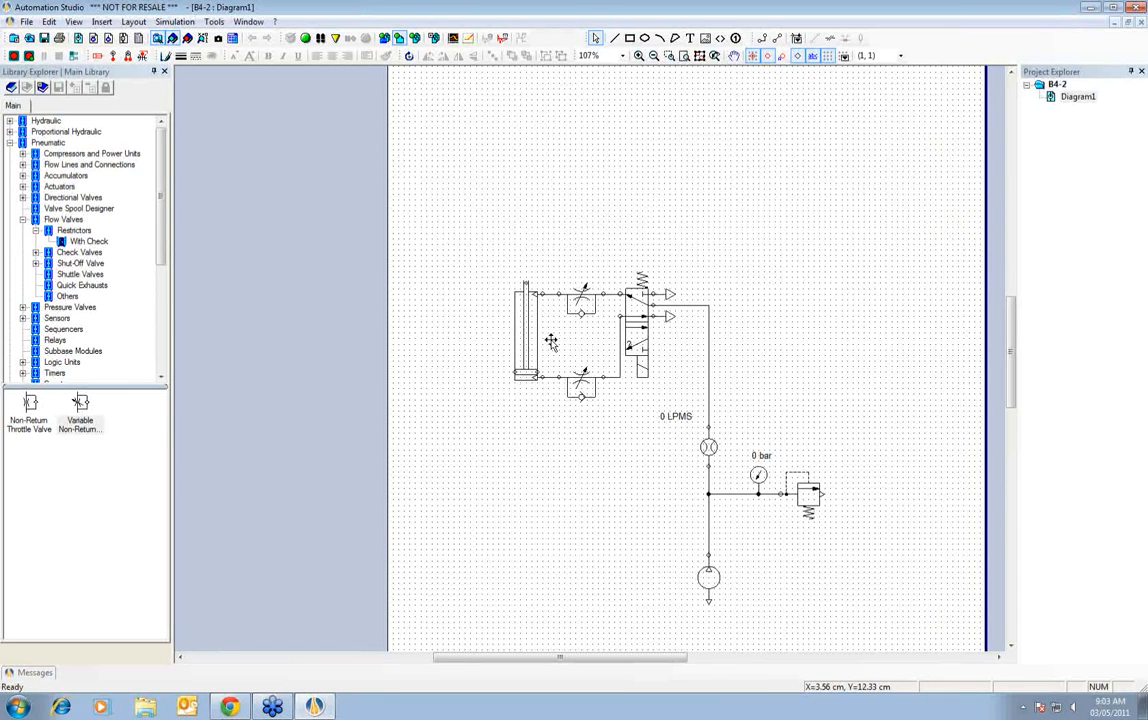
- Ungroup the rotated cylinder and valve assembly, and clear the selection
{"action": "left_click", "coordinate": [567, 291]}
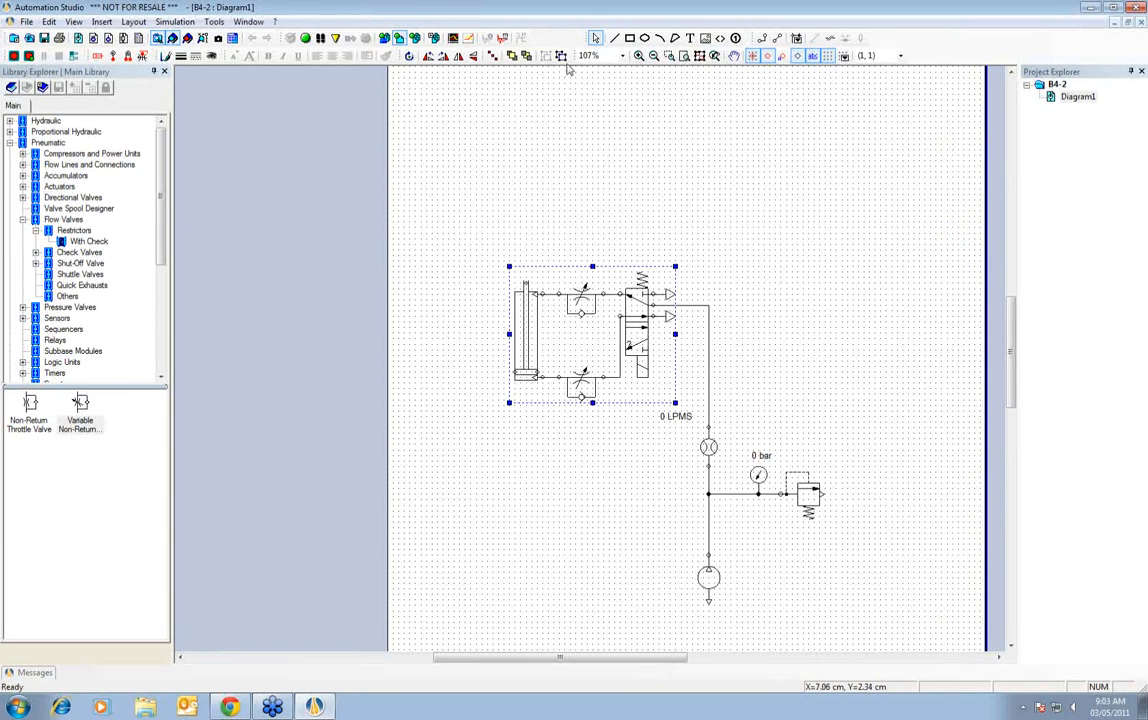
{"action": "left_click", "coordinate": [561, 56]}
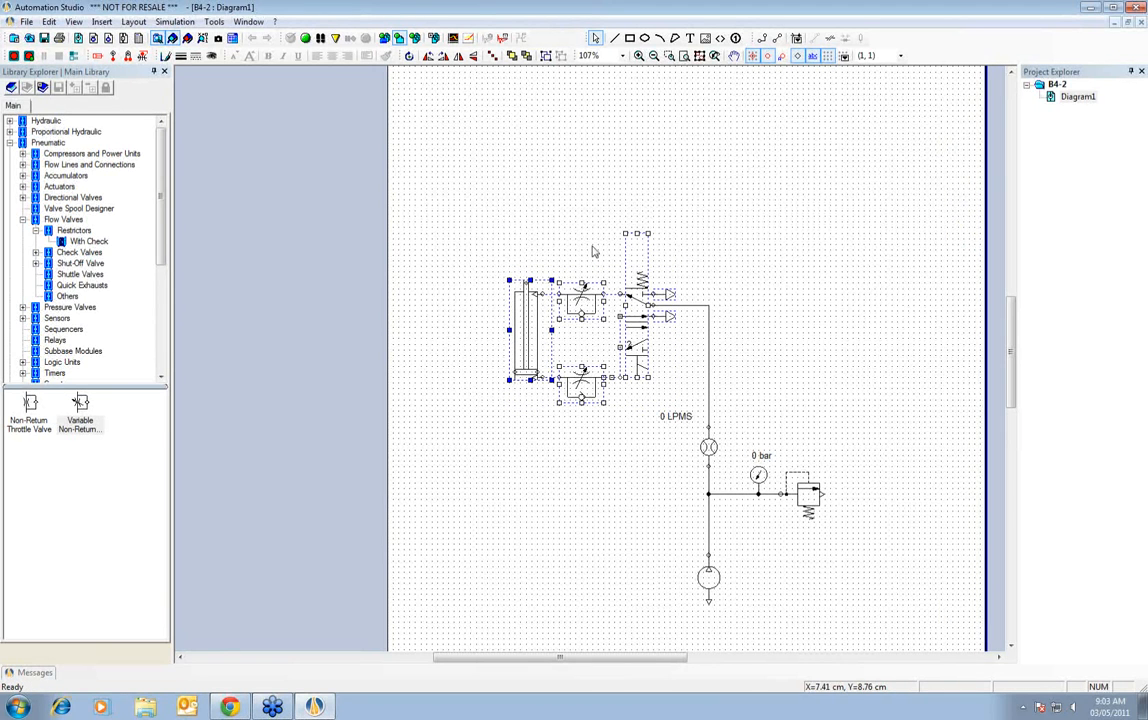
{"action": "left_click", "coordinate": [557, 311]}
- Tilt the cylinder slightly clockwise with free rotation and move it left, clear of the throttle valves
{"action": "left_click", "coordinate": [530, 331]}
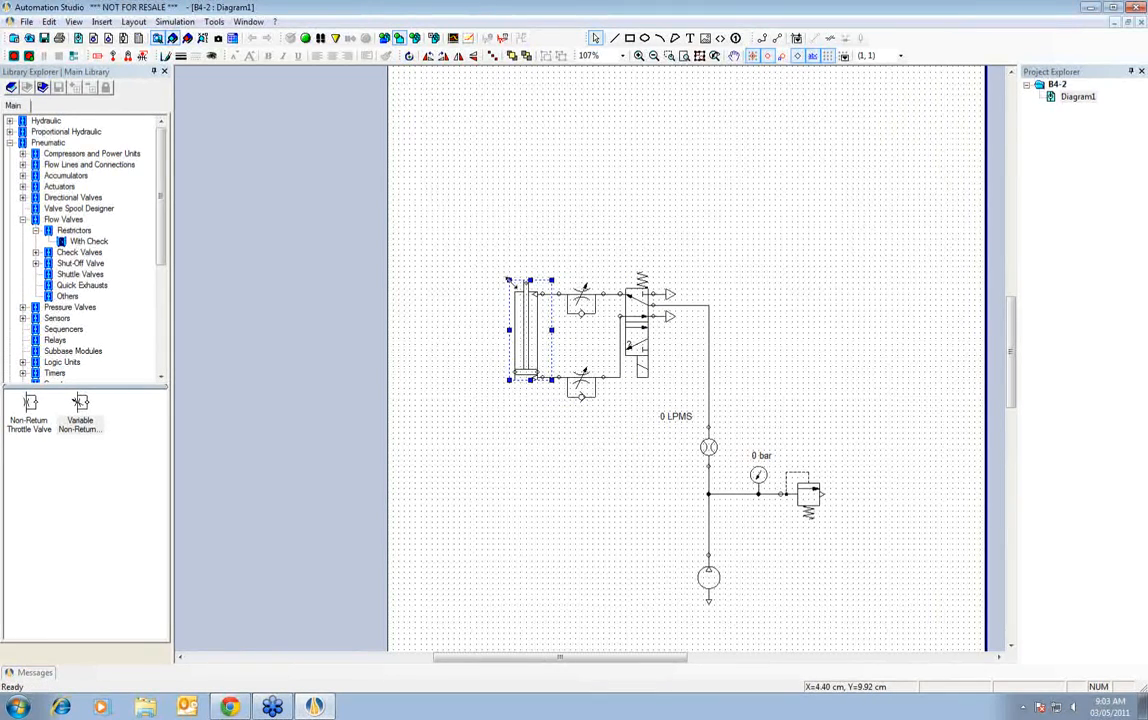
{"action": "left_click", "coordinate": [409, 55]}
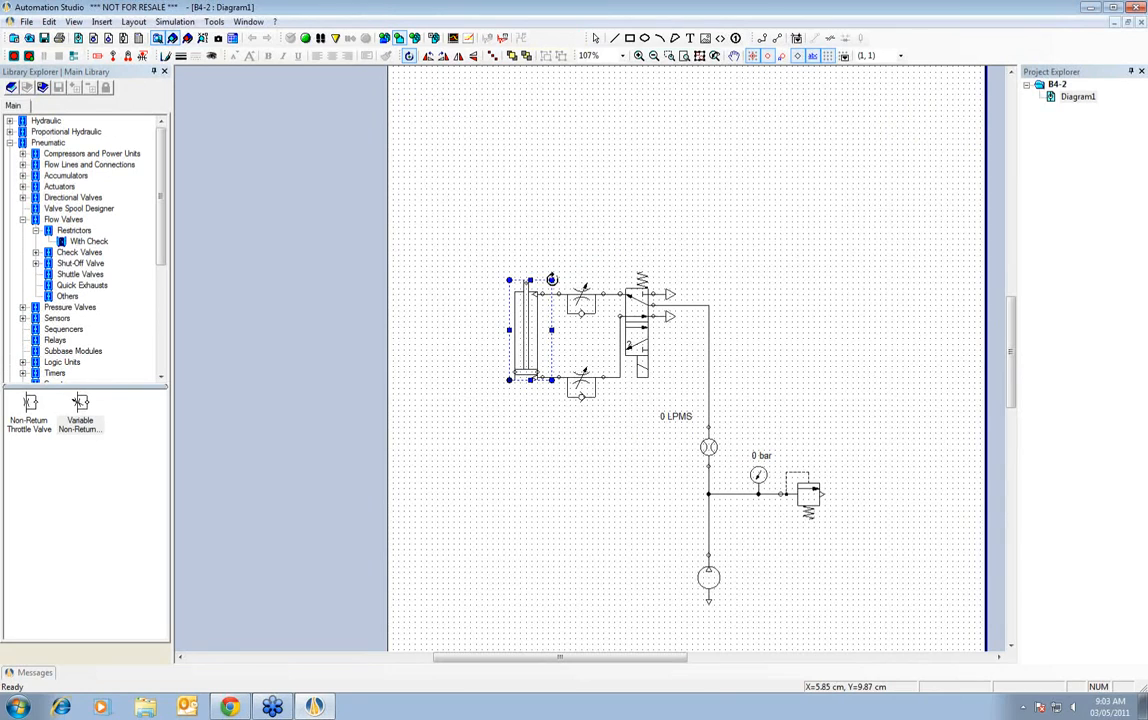
{"action": "left_click_drag", "start_coordinate": [551, 279], "coordinate": [585, 300]}
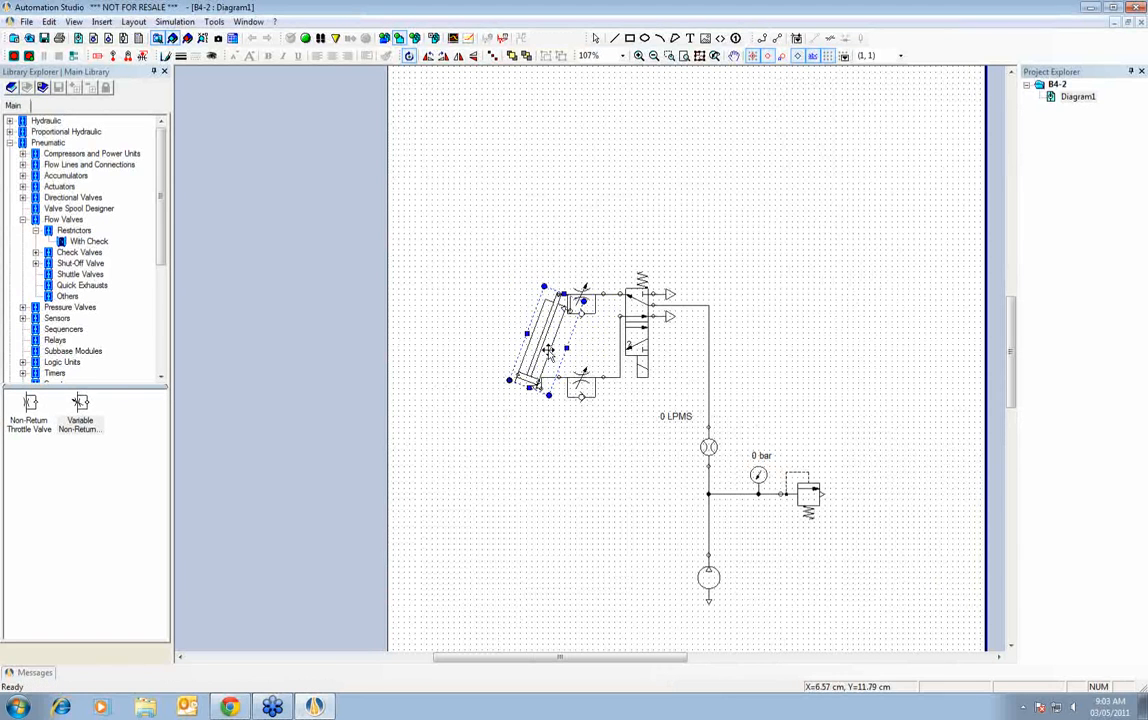
{"action": "left_click_drag", "start_coordinate": [544, 345], "coordinate": [522, 330]}
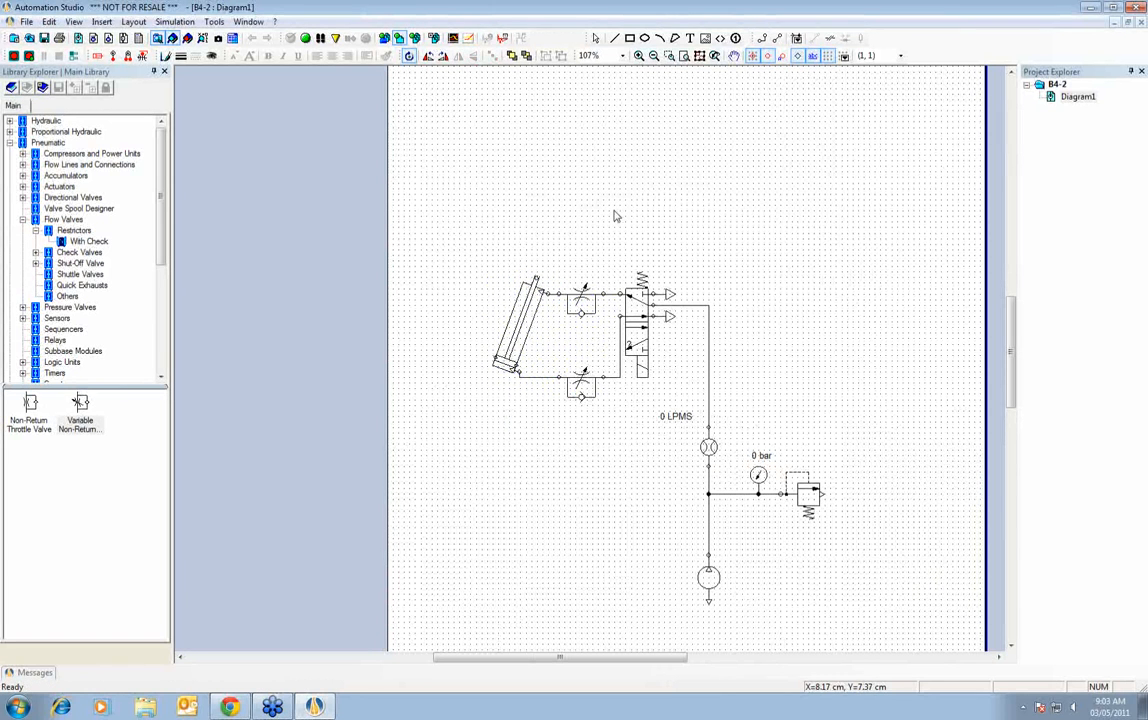
{"action": "left_click", "coordinate": [595, 161]}
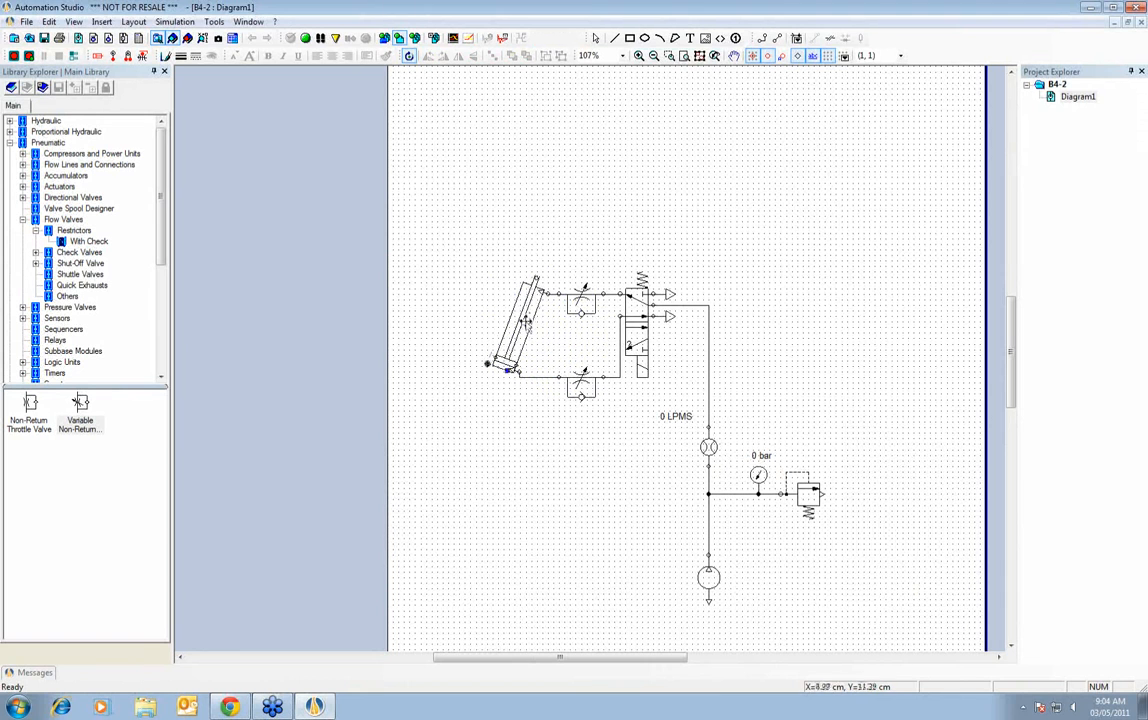
- Examine the double-acting cylinder's technical data, including its inclination setting, and close the properties
{"action": "double_click", "coordinate": [516, 320]}
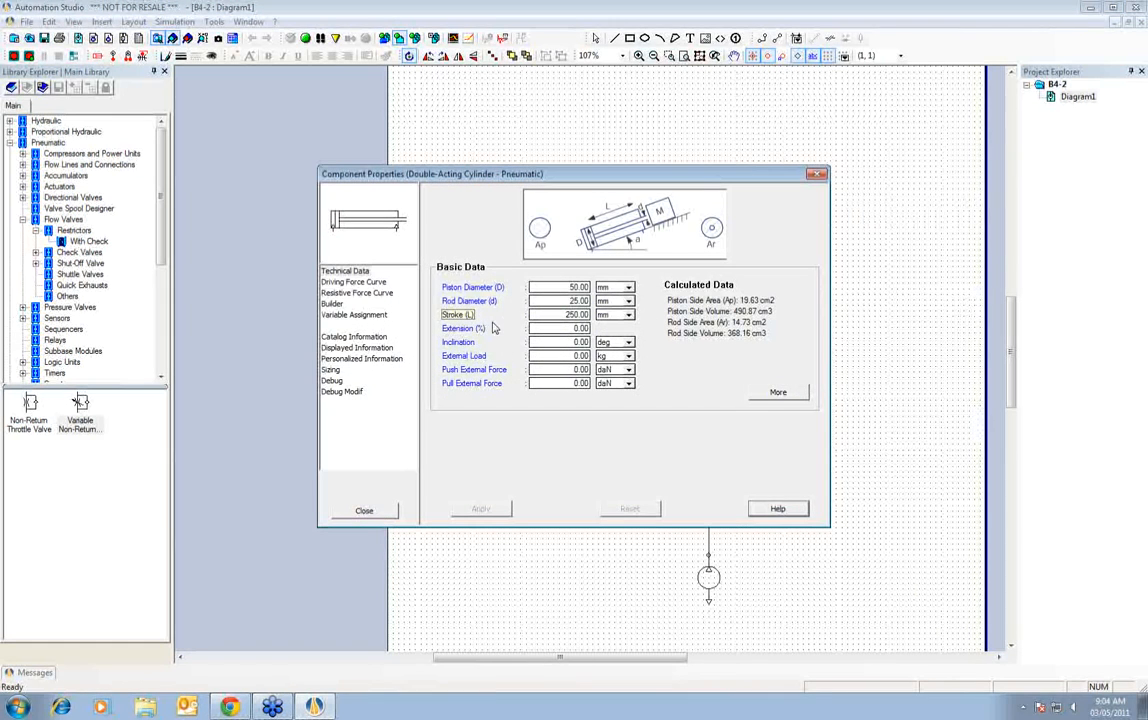
{"action": "left_click", "coordinate": [567, 344]}
{"action": "left_click", "coordinate": [366, 510]}
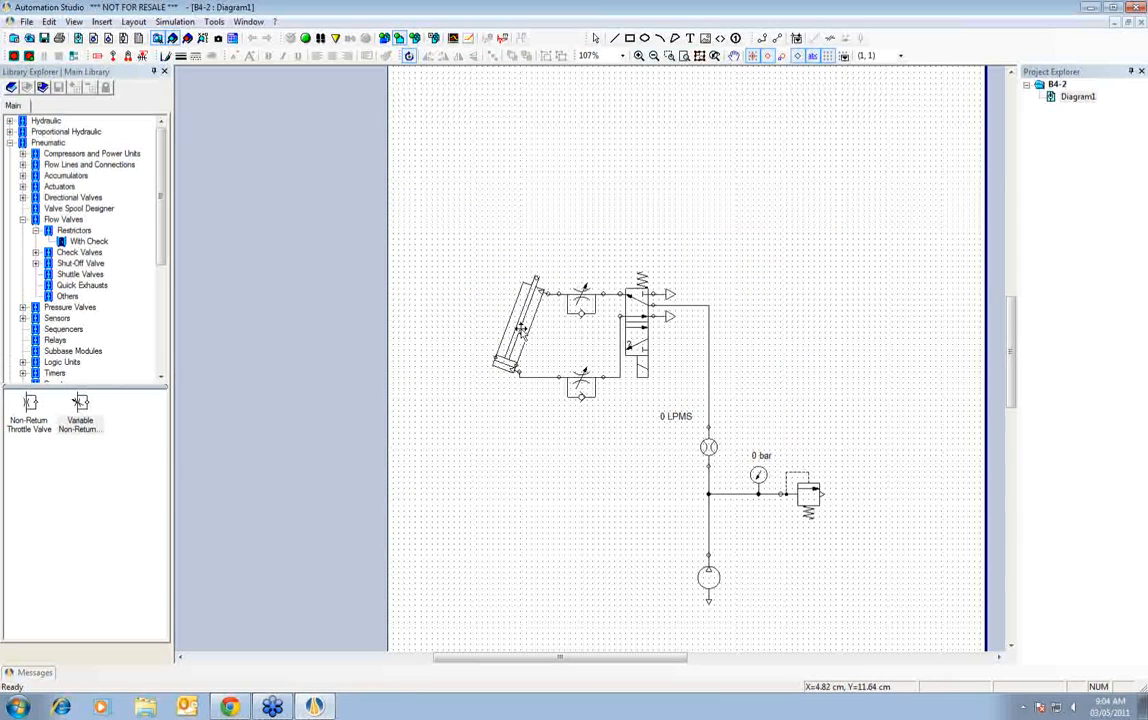
{"action": "left_click", "coordinate": [521, 330]}
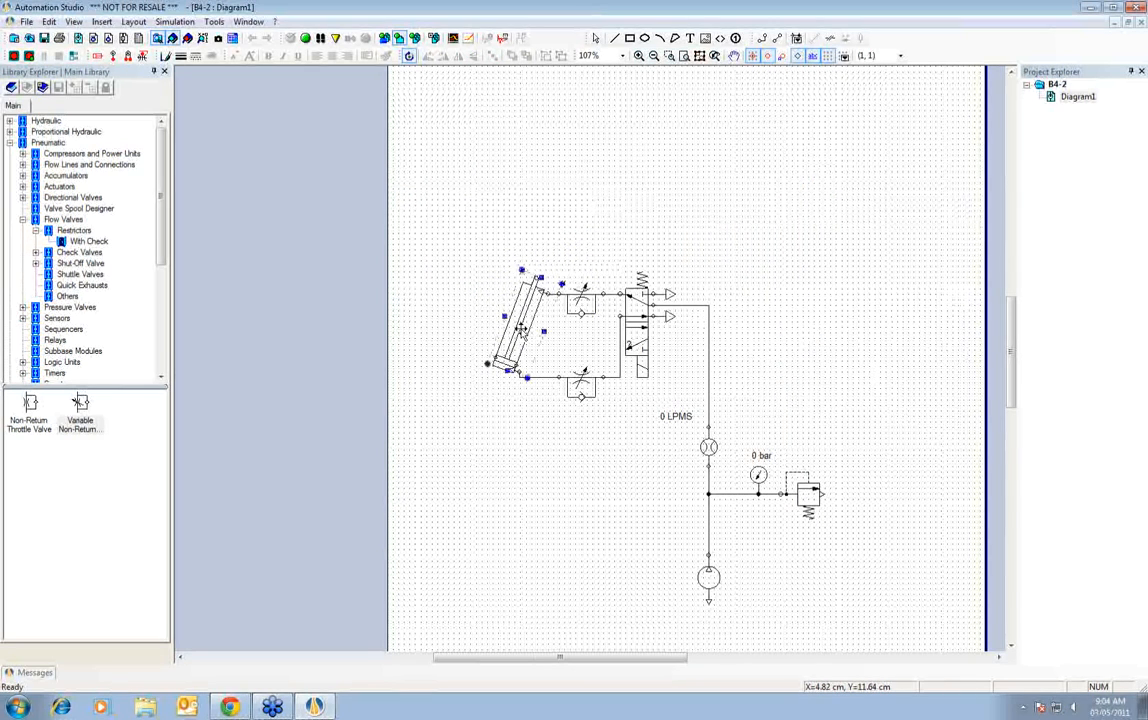
{"action": "double_click", "coordinate": [521, 330]}
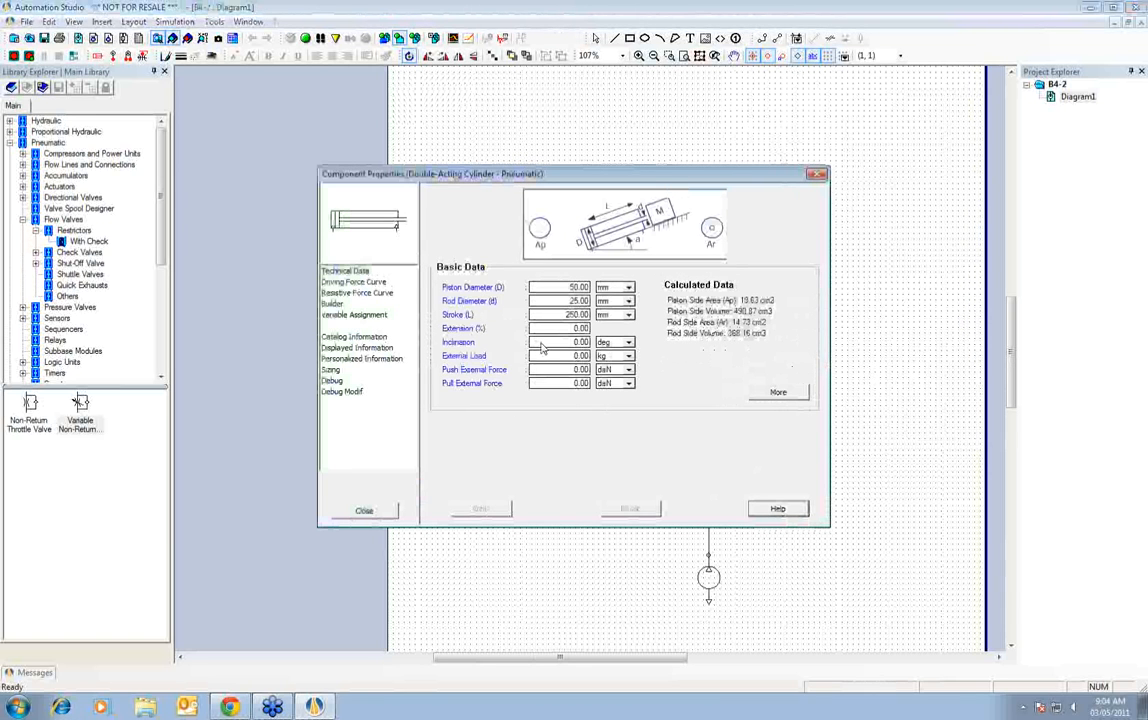
{"action": "left_click", "coordinate": [543, 343]}
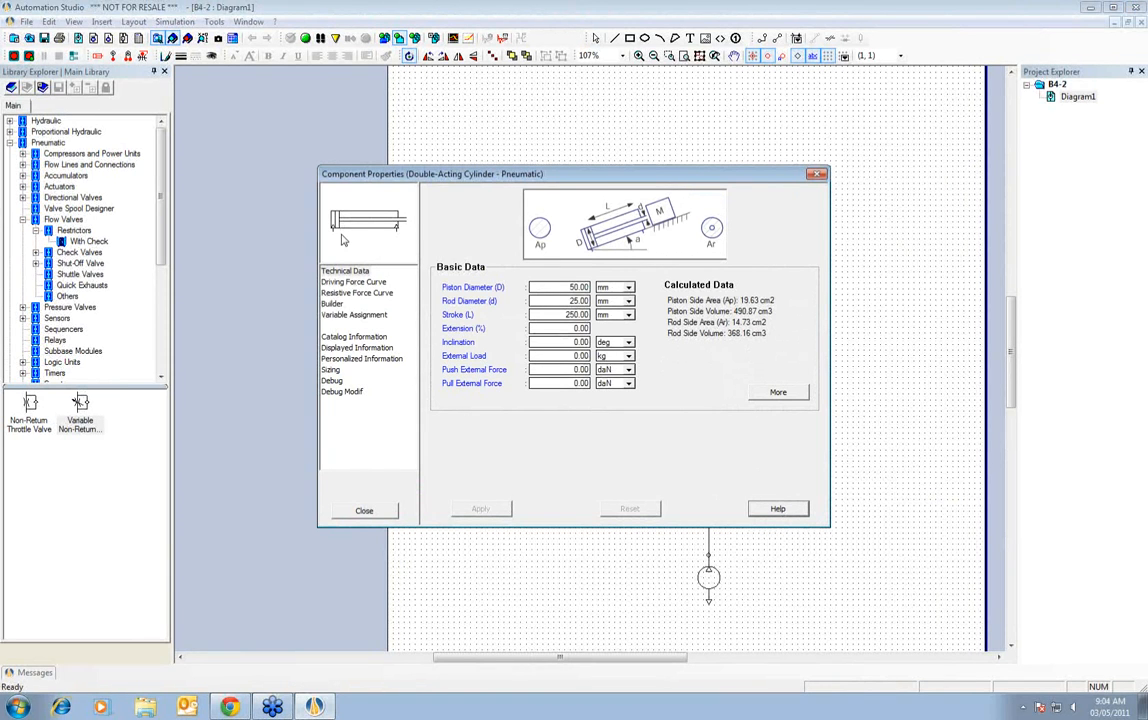
{"action": "left_click", "coordinate": [345, 272]}
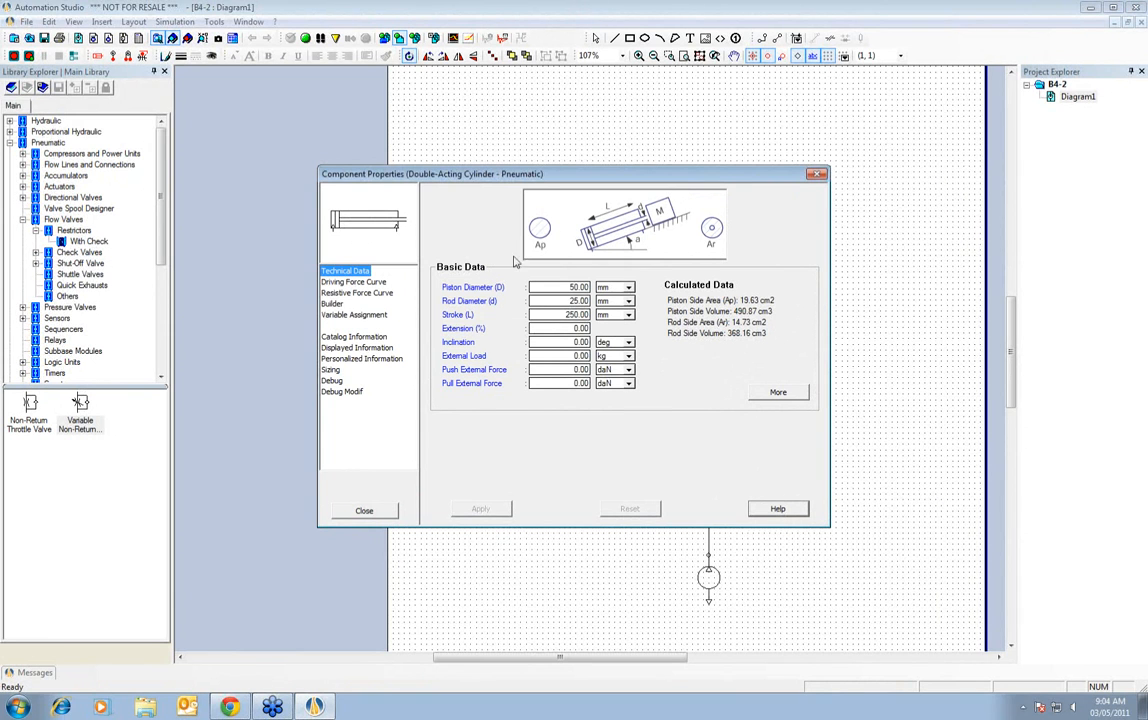
{"action": "left_click", "coordinate": [564, 375]}
{"action": "left_click", "coordinate": [388, 511]}
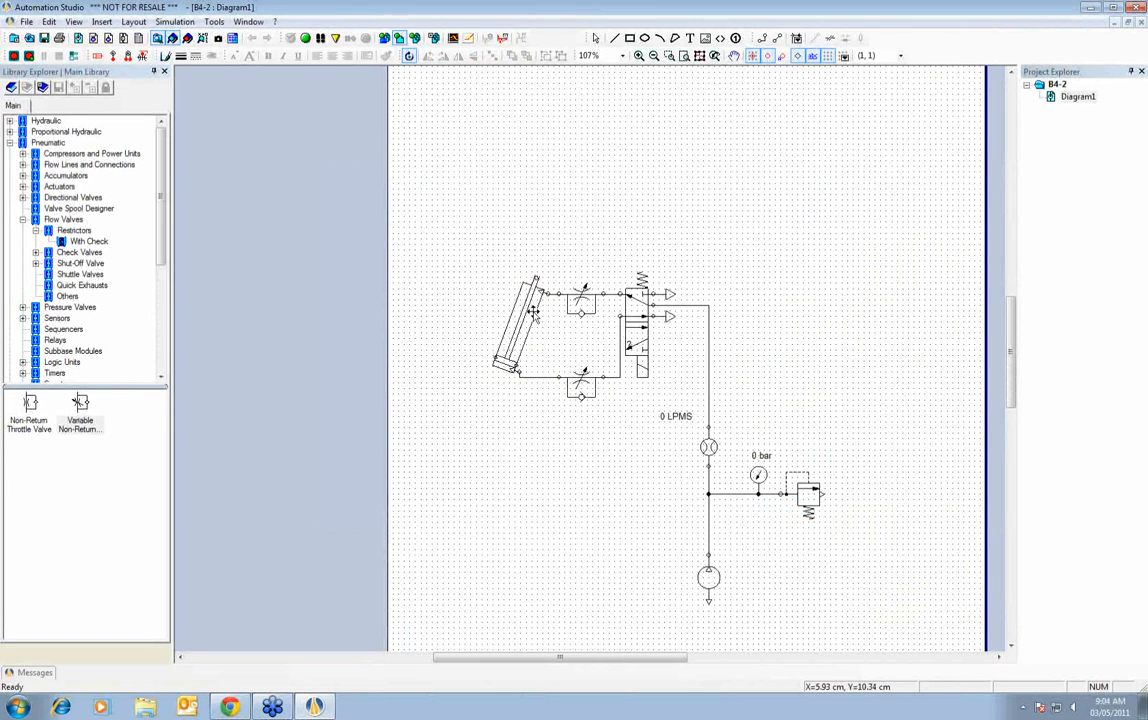
- Set the tilted cylinder's rotation angle to -60 degrees in its layout transform settings
{"action": "left_click", "coordinate": [566, 210]}
{"action": "scroll", "coordinate": [569, 236], "scroll_direction": "down", "scroll_amount": 1}
{"action": "scroll", "coordinate": [570, 266], "scroll_direction": "up", "scroll_amount": 1}
{"action": "left_click", "coordinate": [517, 304]}
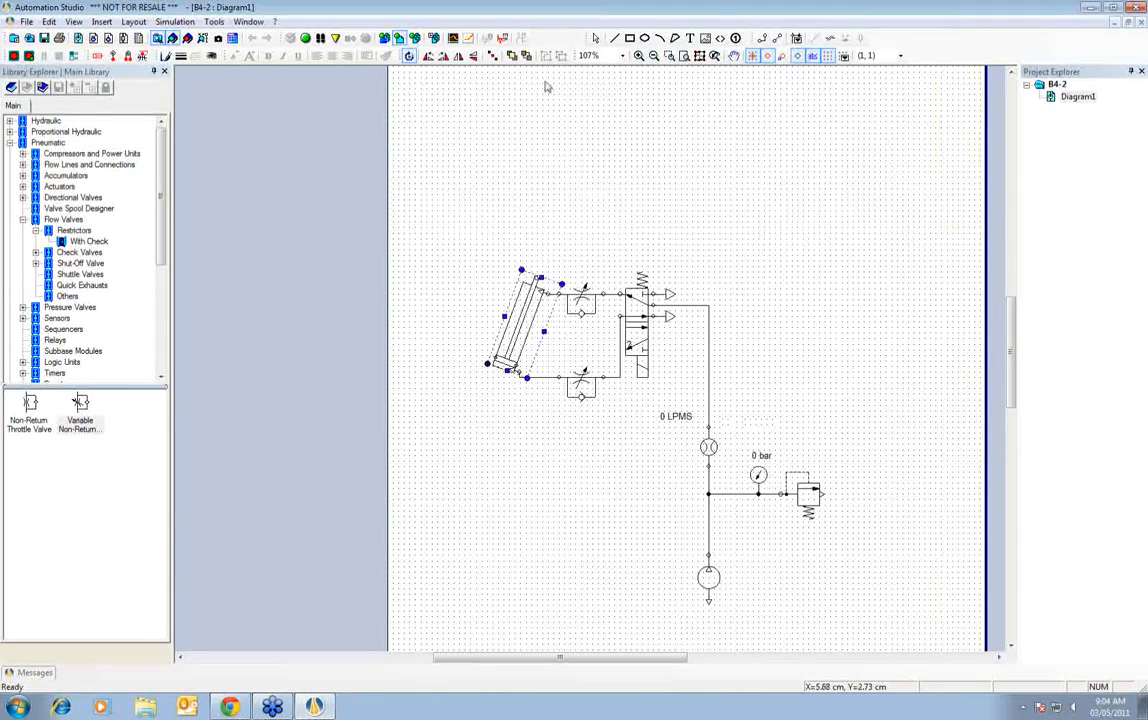
{"action": "left_click", "coordinate": [493, 57]}
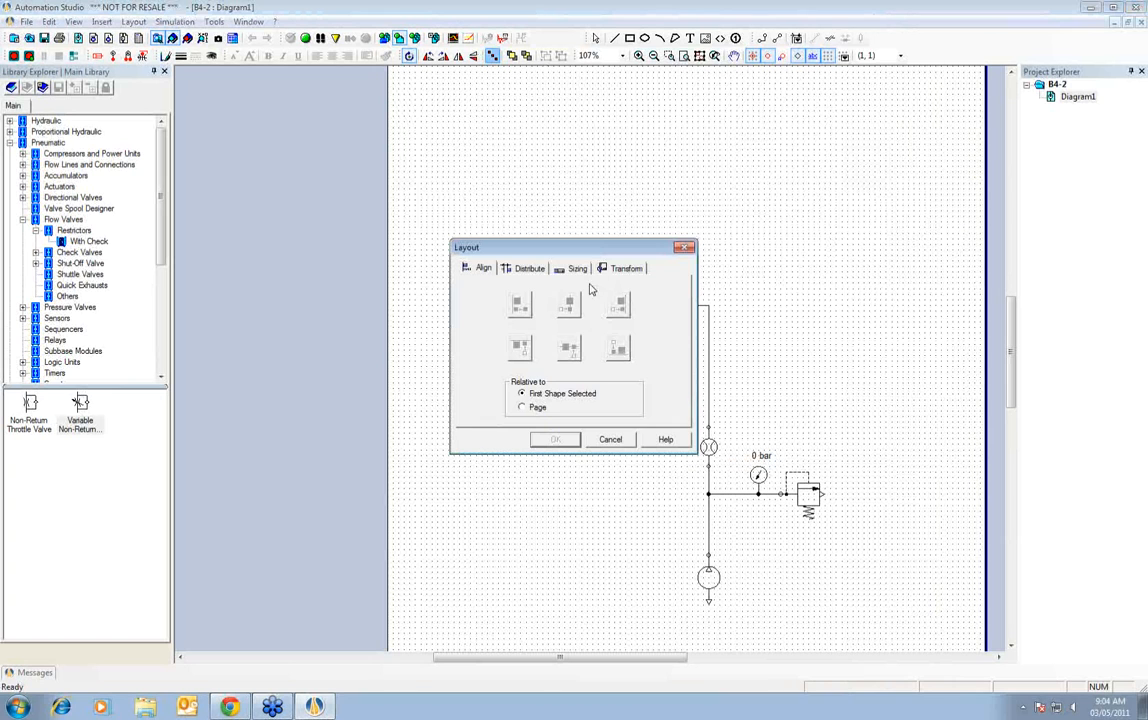
{"action": "left_click", "coordinate": [620, 268]}
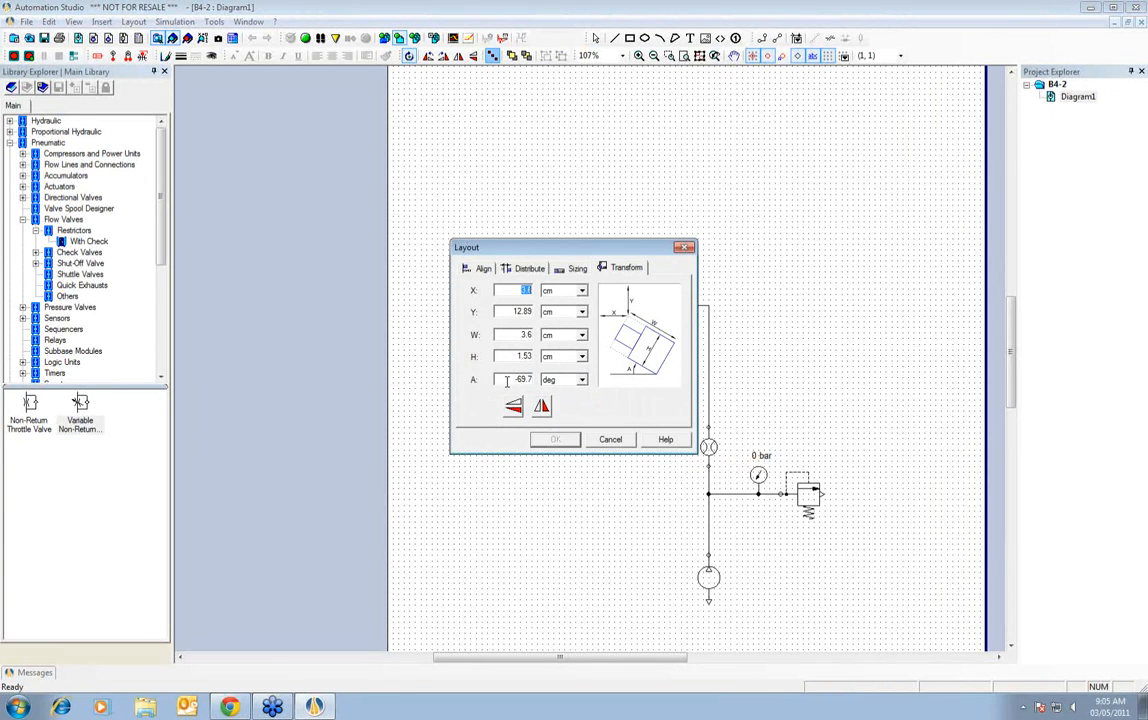
{"action": "left_click_drag", "start_coordinate": [503, 379], "coordinate": [536, 380]}
{"action": "type", "text": "-90"}
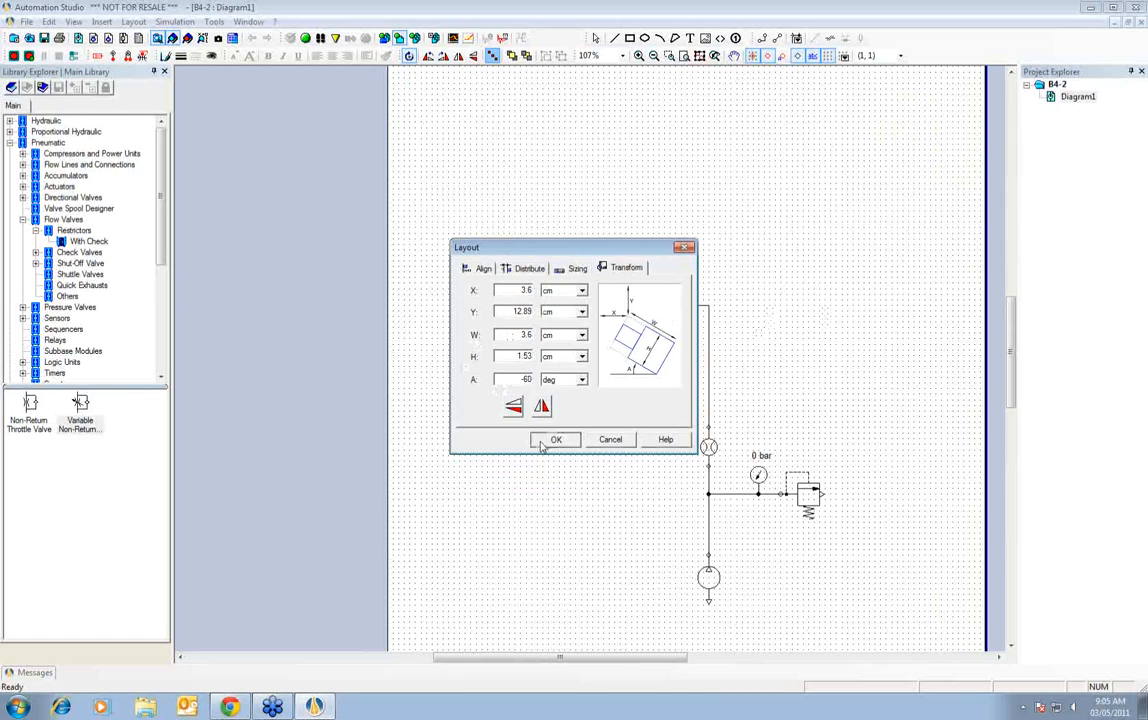
{"action": "left_click", "coordinate": [554, 439]}
{"action": "left_click_drag", "start_coordinate": [474, 294], "coordinate": [462, 282]}
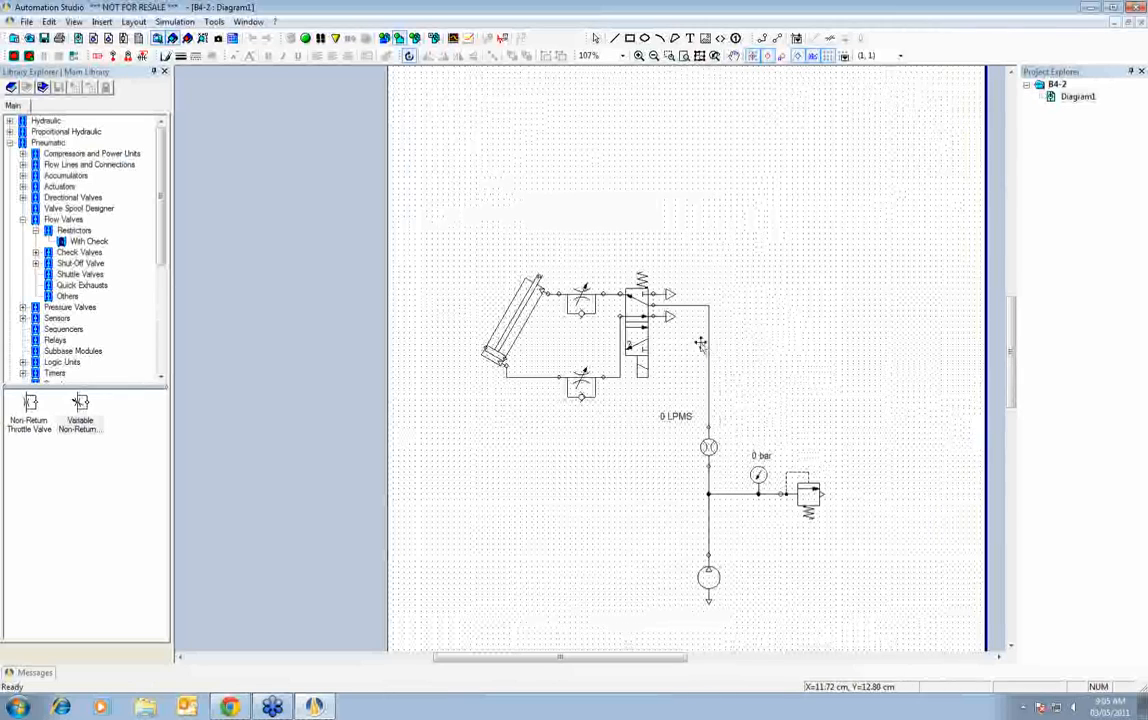
{"action": "left_click", "coordinate": [409, 56]}
{"action": "left_click", "coordinate": [508, 300]}
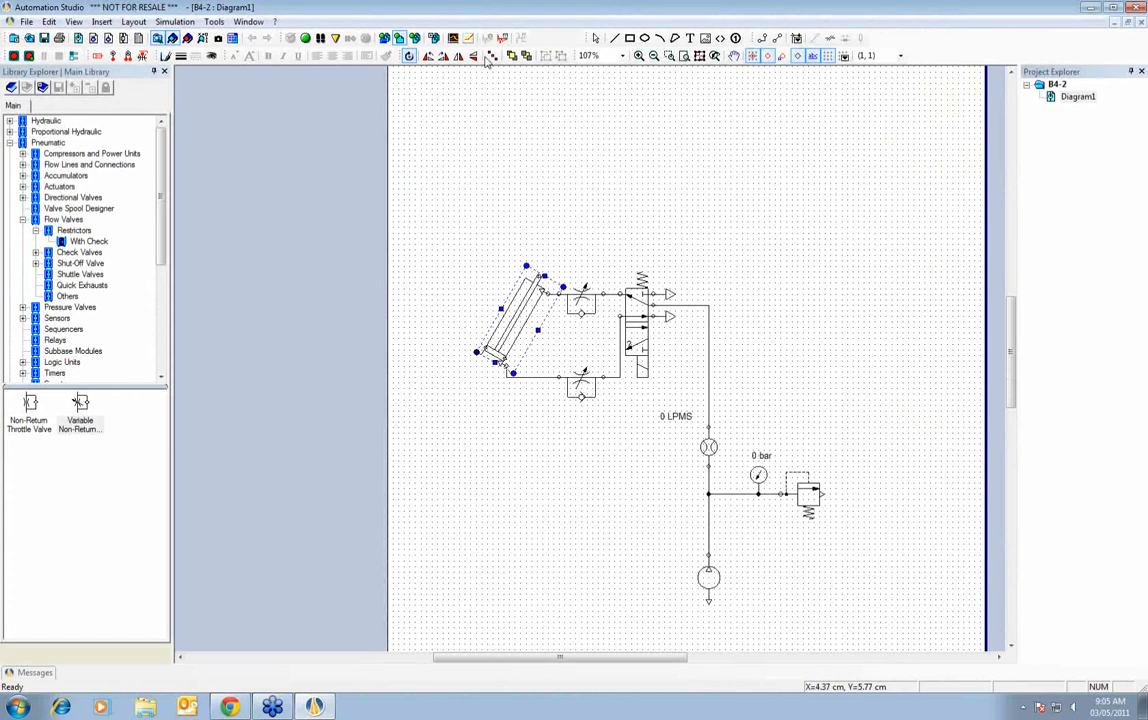
{"action": "left_click", "coordinate": [492, 56]}
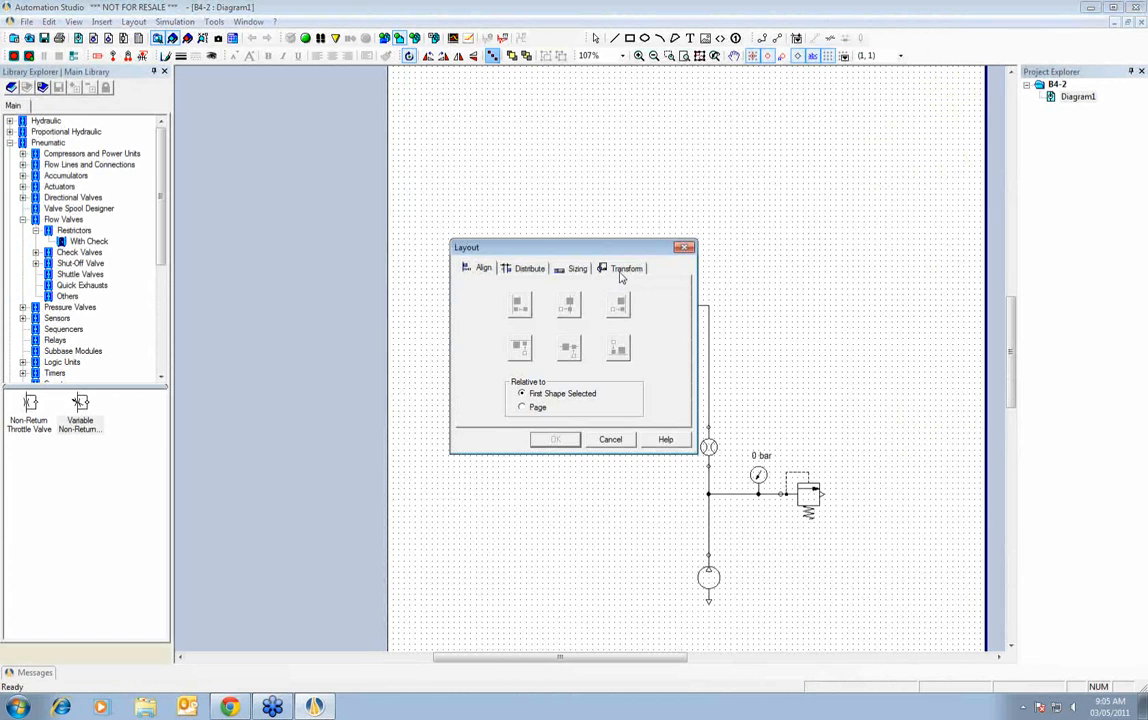
{"action": "left_click", "coordinate": [684, 247]}
{"action": "left_click", "coordinate": [689, 238]}
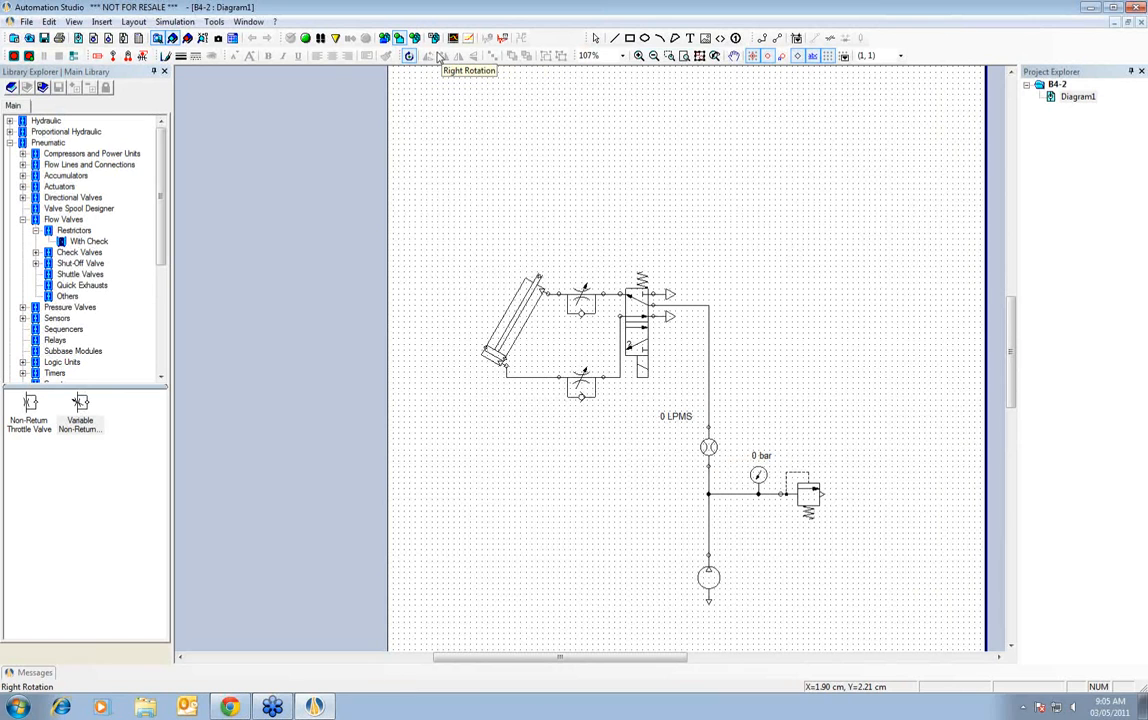
{"action": "left_click", "coordinate": [512, 318]}
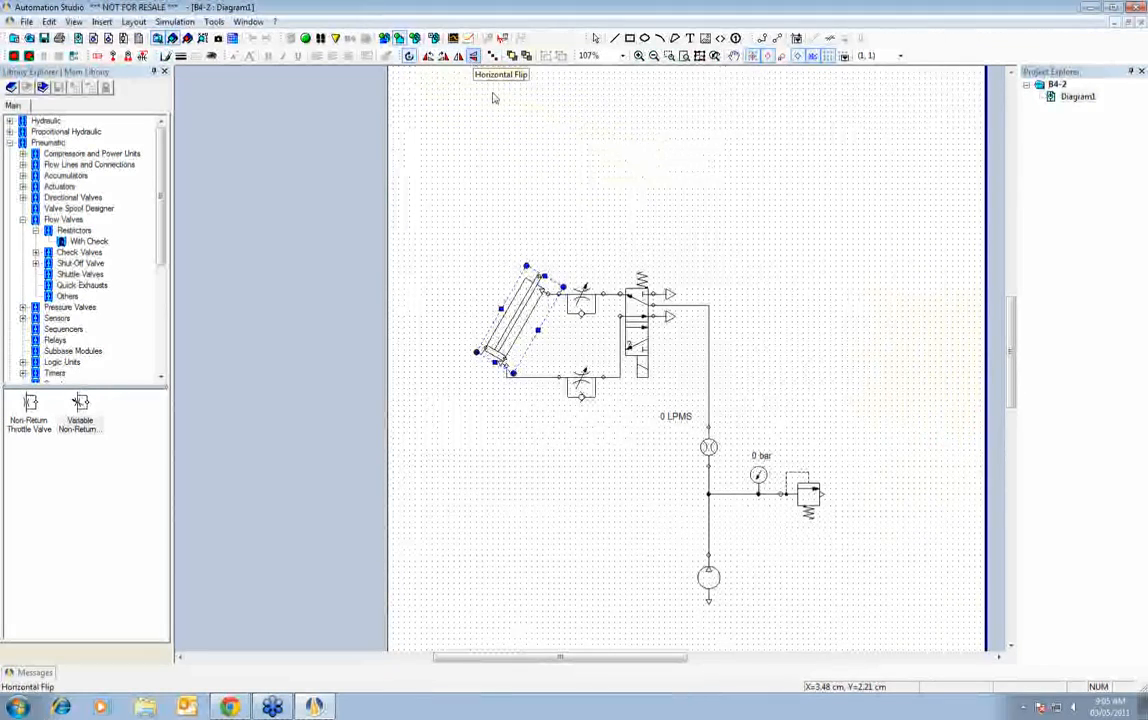
{"action": "left_click", "coordinate": [561, 154]}
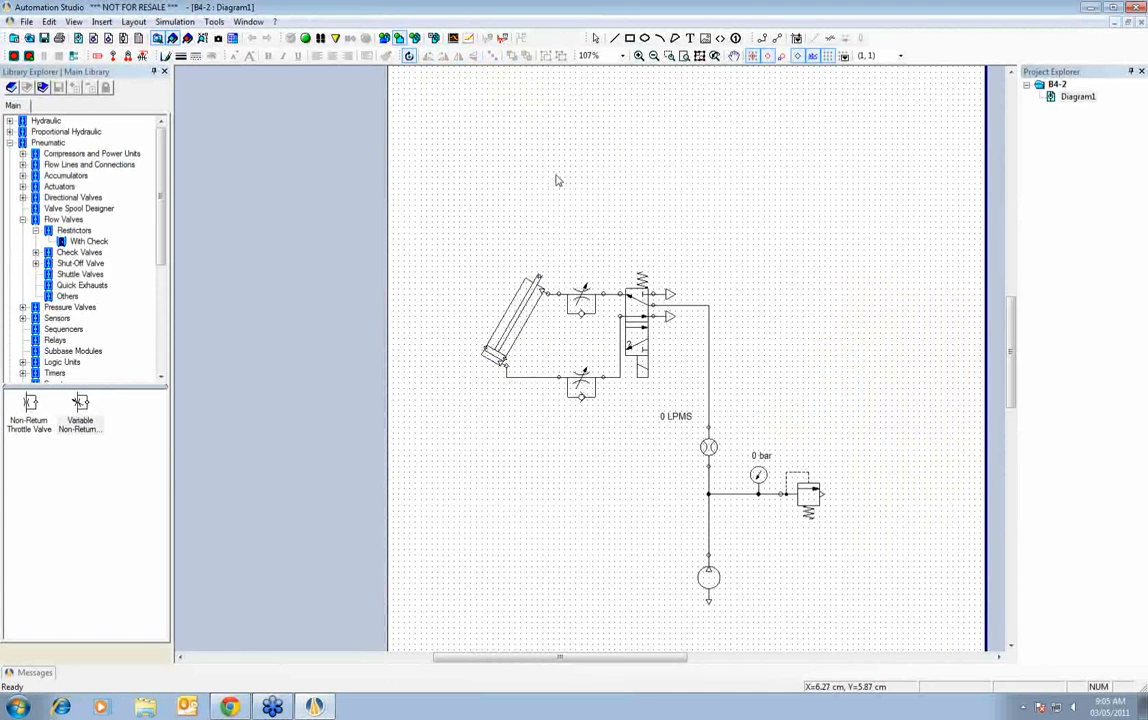
- Close the B4-2 project and open B4-1.prx from the Training folder
{"action": "left_click", "coordinate": [26, 21]}
{"action": "left_click", "coordinate": [47, 67]}
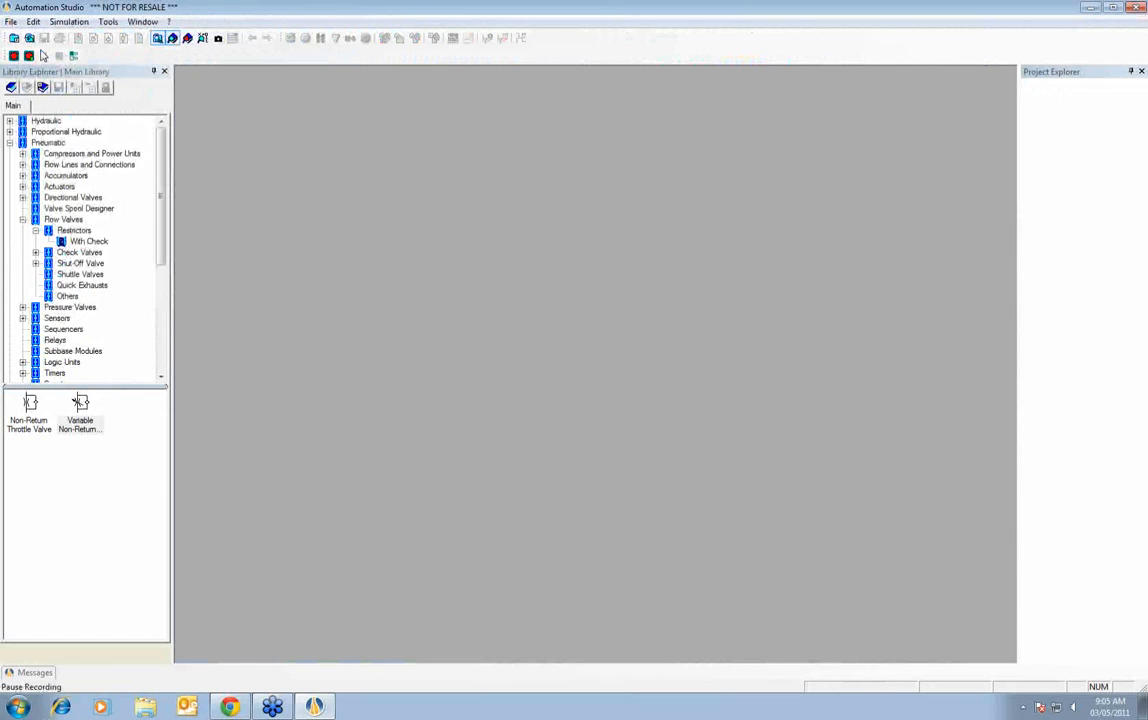
{"action": "left_click", "coordinate": [11, 22]}
{"action": "left_click", "coordinate": [48, 52]}
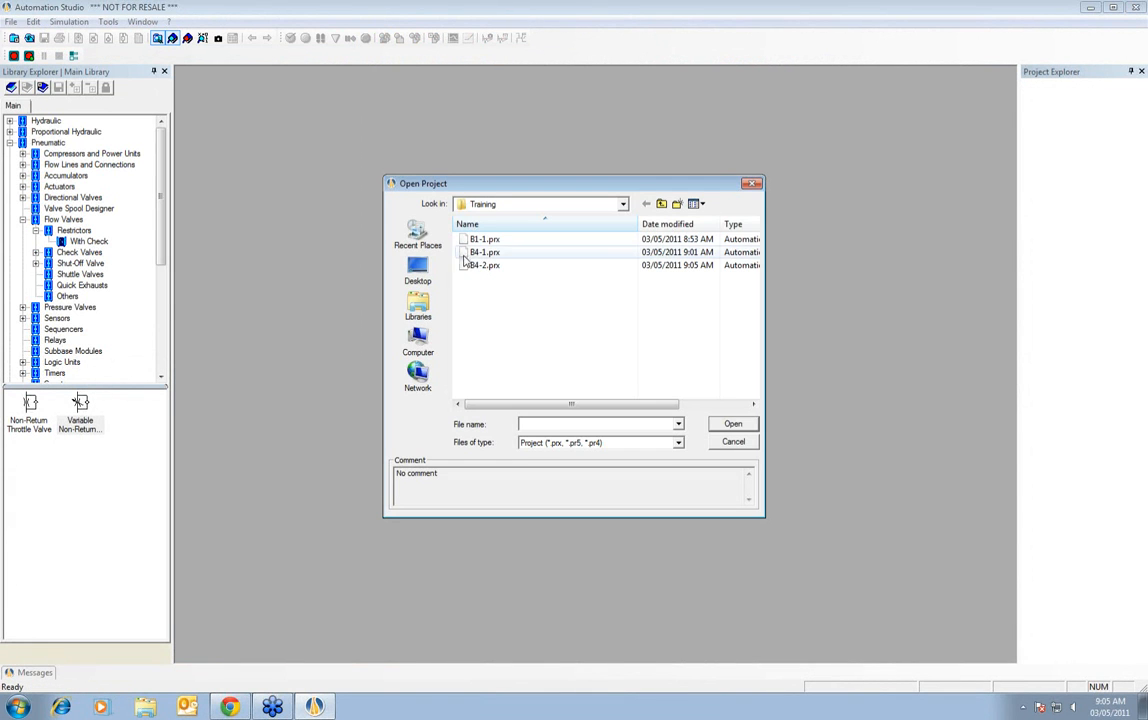
{"action": "left_click", "coordinate": [485, 252]}
{"action": "left_click", "coordinate": [731, 426]}
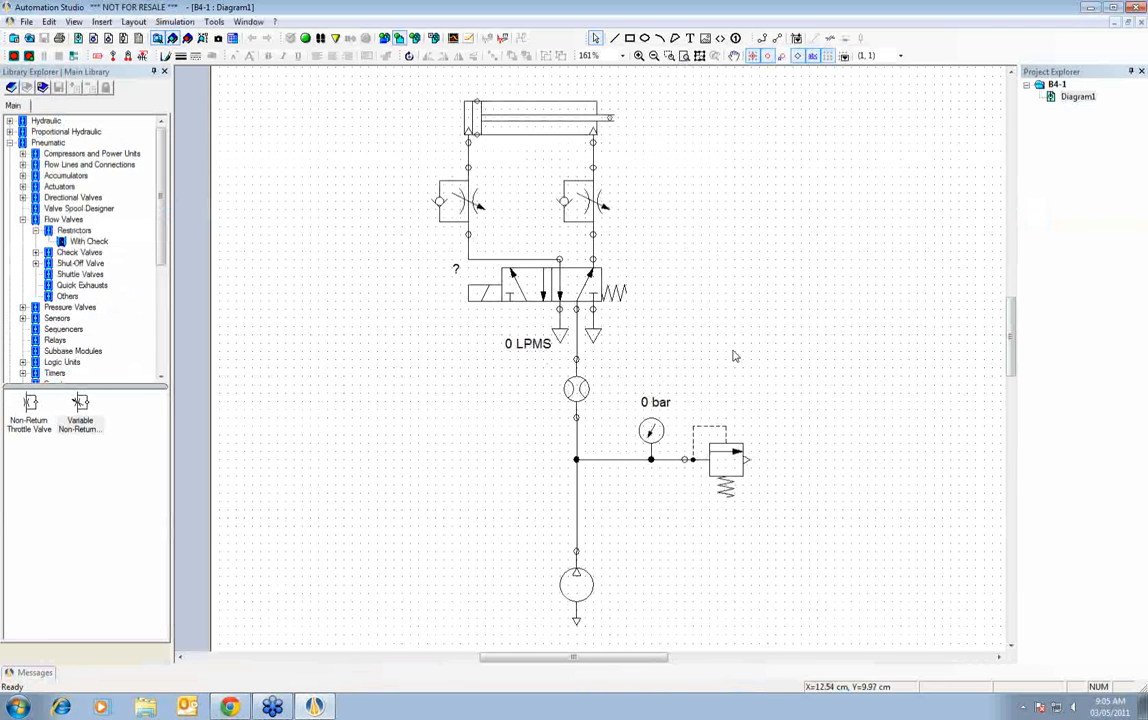
- Set the diagram's page orientation to landscape and fit the whole page in view
{"action": "scroll", "coordinate": [740, 310], "scroll_direction": "down", "scroll_amount": 1}
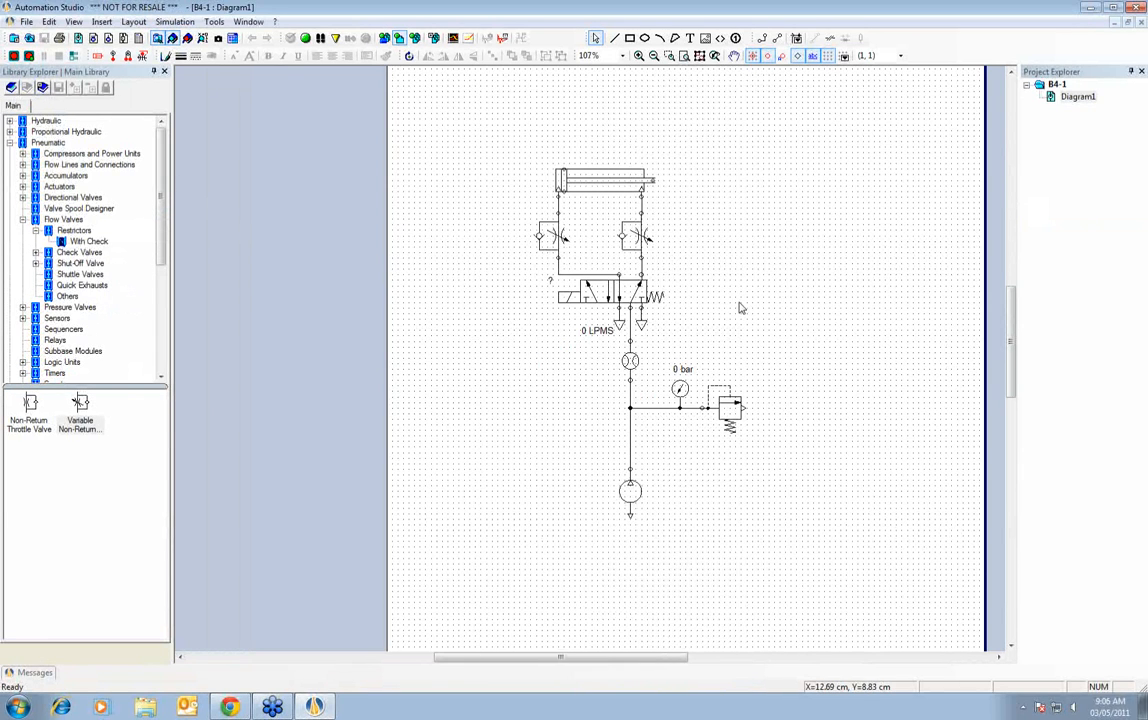
{"action": "right_click", "coordinate": [731, 255]}
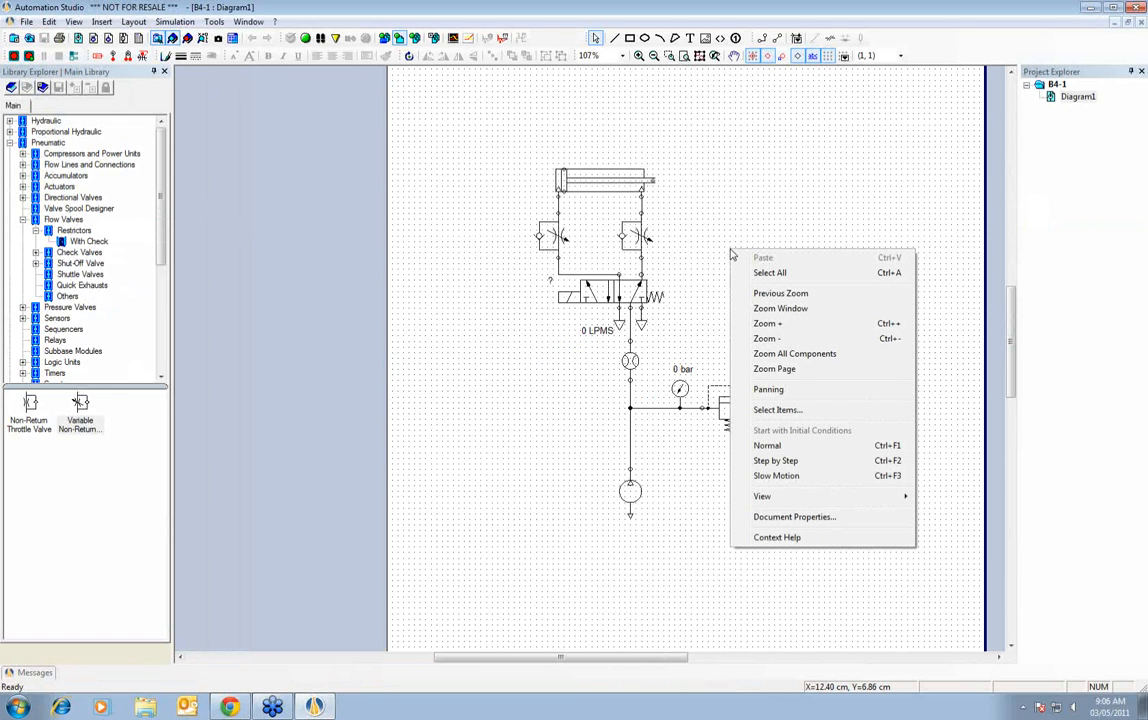
{"action": "left_click", "coordinate": [793, 517]}
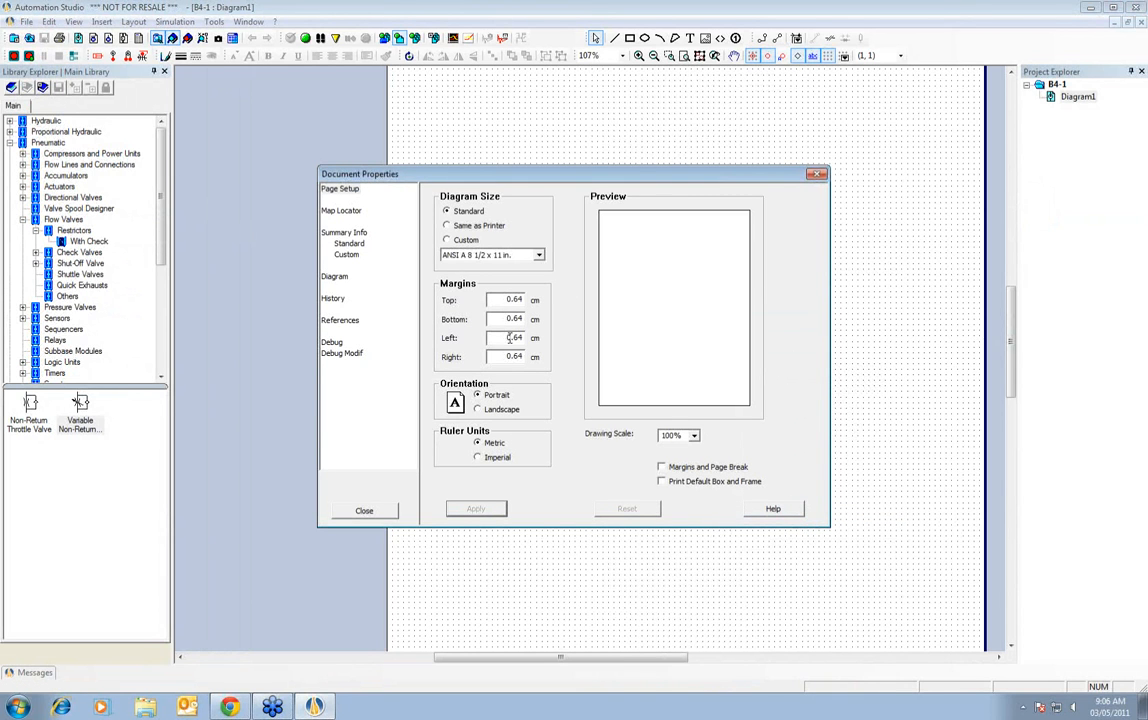
{"action": "left_click", "coordinate": [498, 411]}
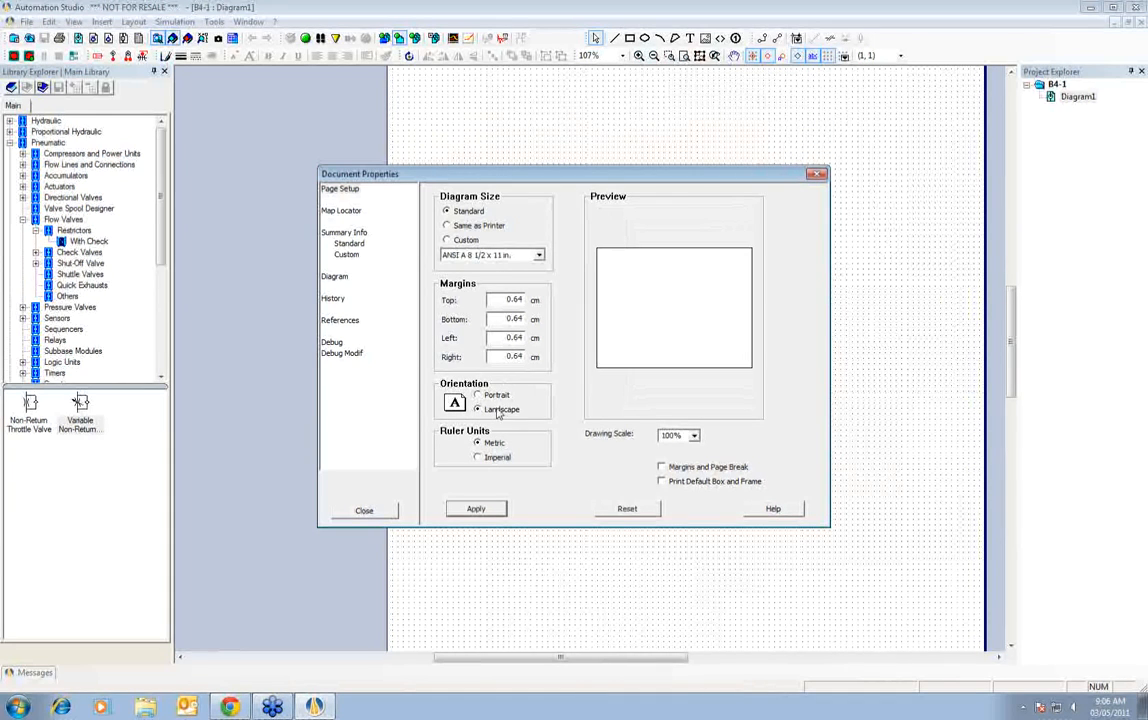
{"action": "left_click", "coordinate": [477, 510]}
{"action": "left_click", "coordinate": [364, 511]}
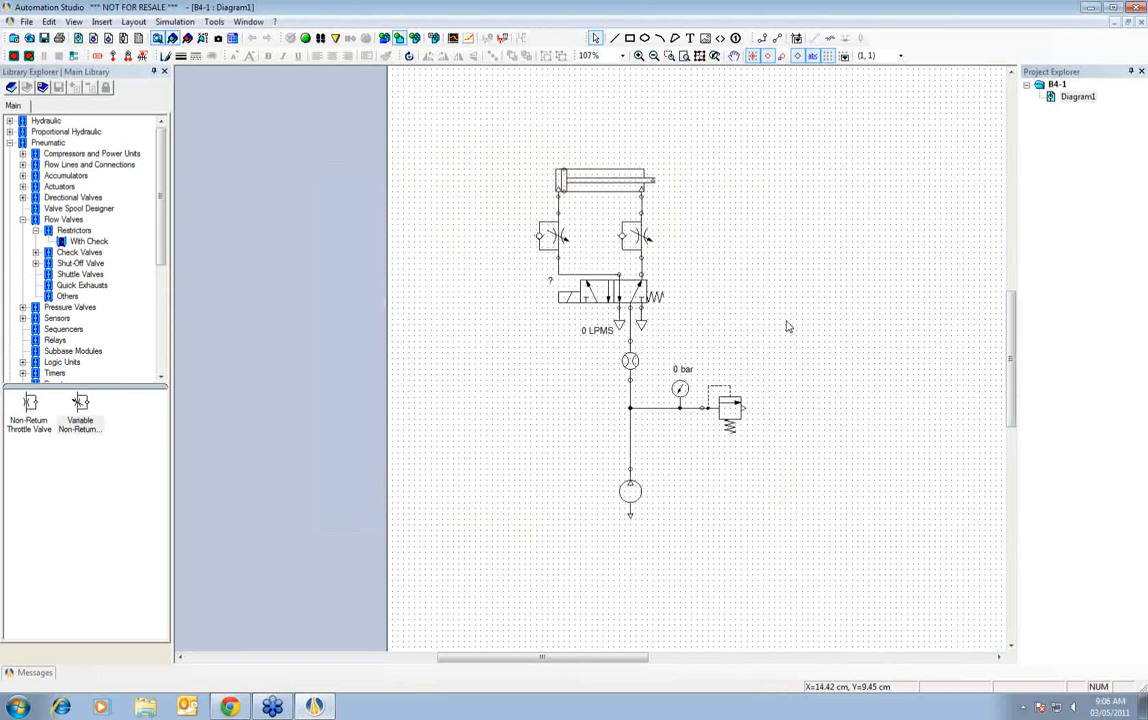
{"action": "left_click", "coordinate": [685, 57]}
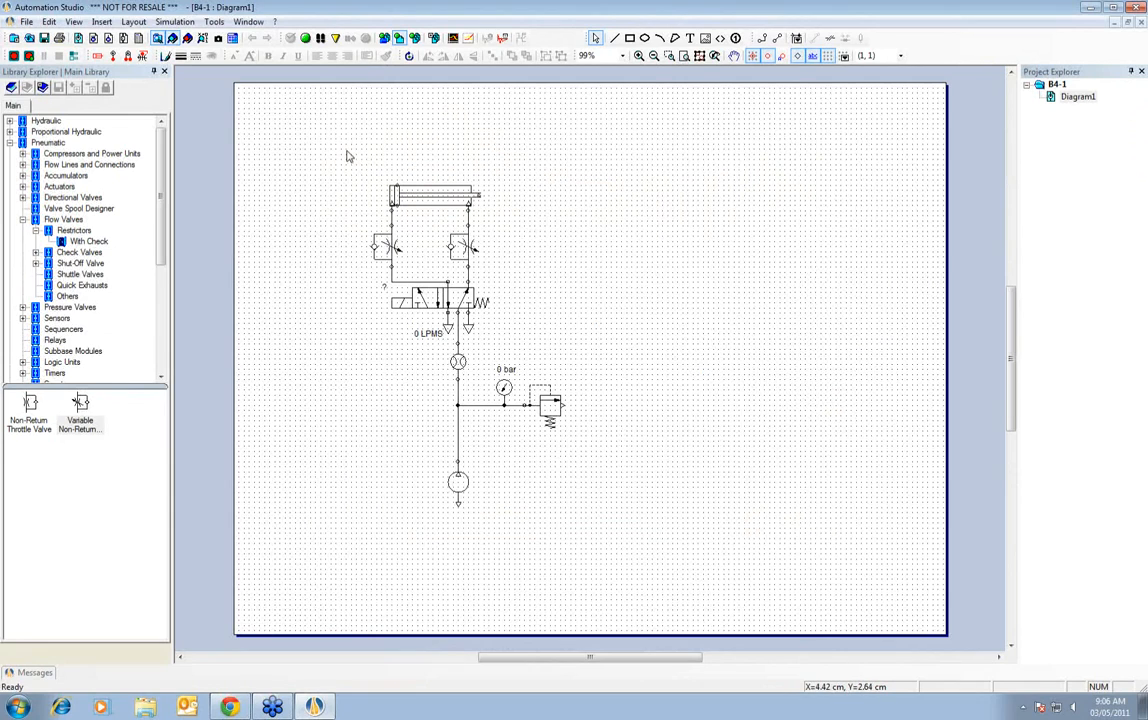
- Group the cylinder, throttle valves, 5/2-way valve and exhausts, and place two copies of the group to the right of the original
{"action": "left_click_drag", "start_coordinate": [338, 134], "coordinate": [531, 337]}
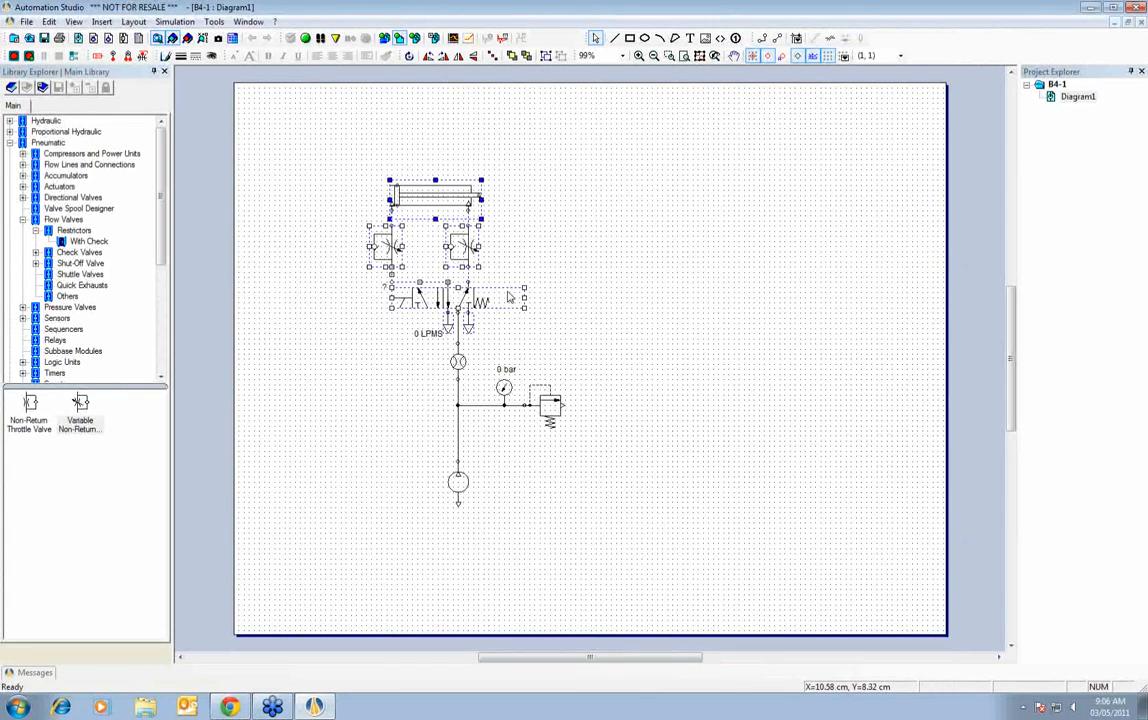
{"action": "left_click", "coordinate": [493, 55]}
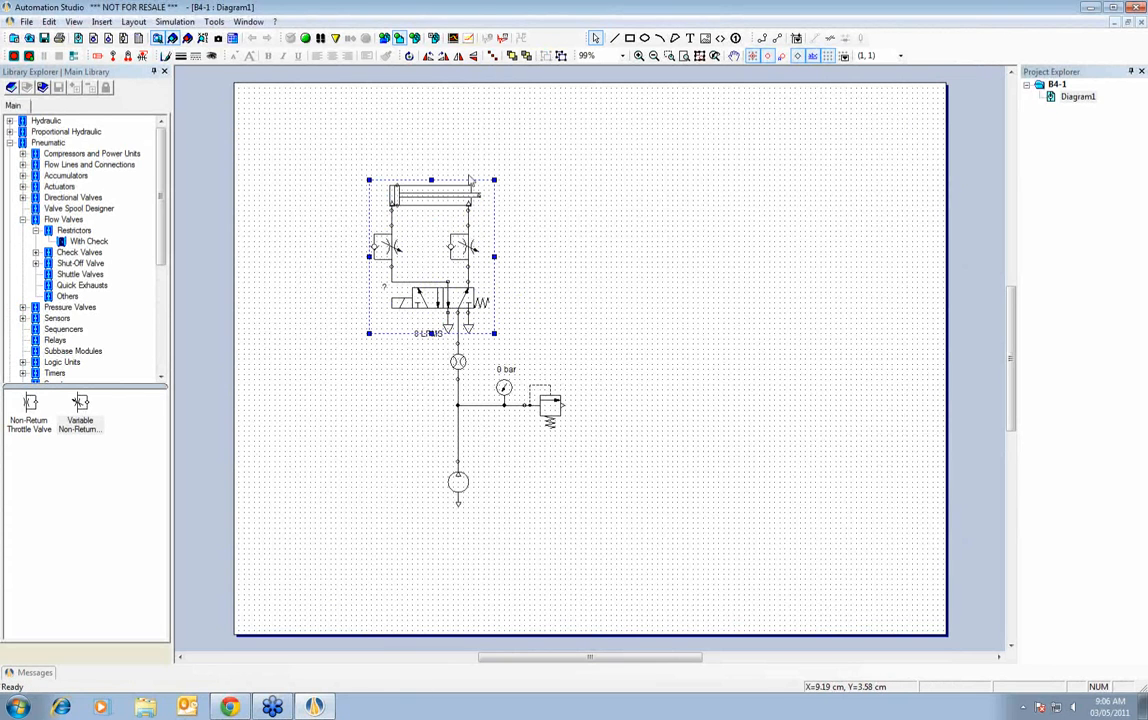
{"action": "left_click_drag", "start_coordinate": [450, 196], "coordinate": [904, 176]}
{"action": "left_click_drag", "start_coordinate": [628, 200], "coordinate": [713, 240]}
{"action": "left_click", "coordinate": [686, 144]}
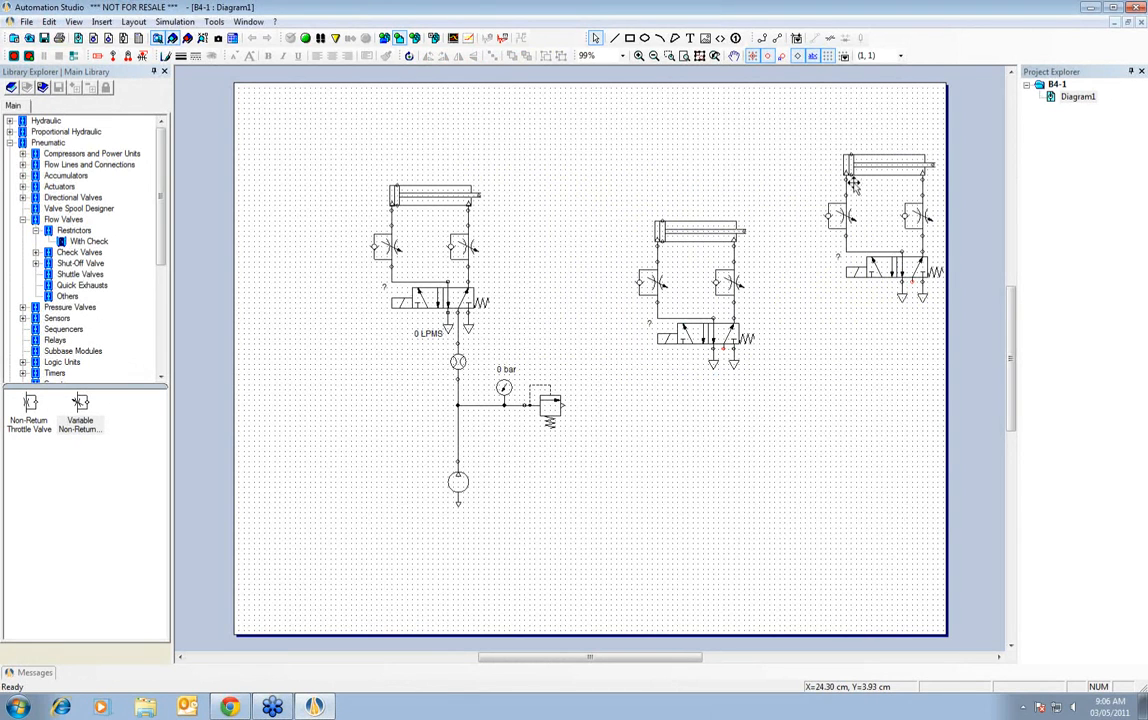
{"action": "left_click", "coordinate": [457, 187]}
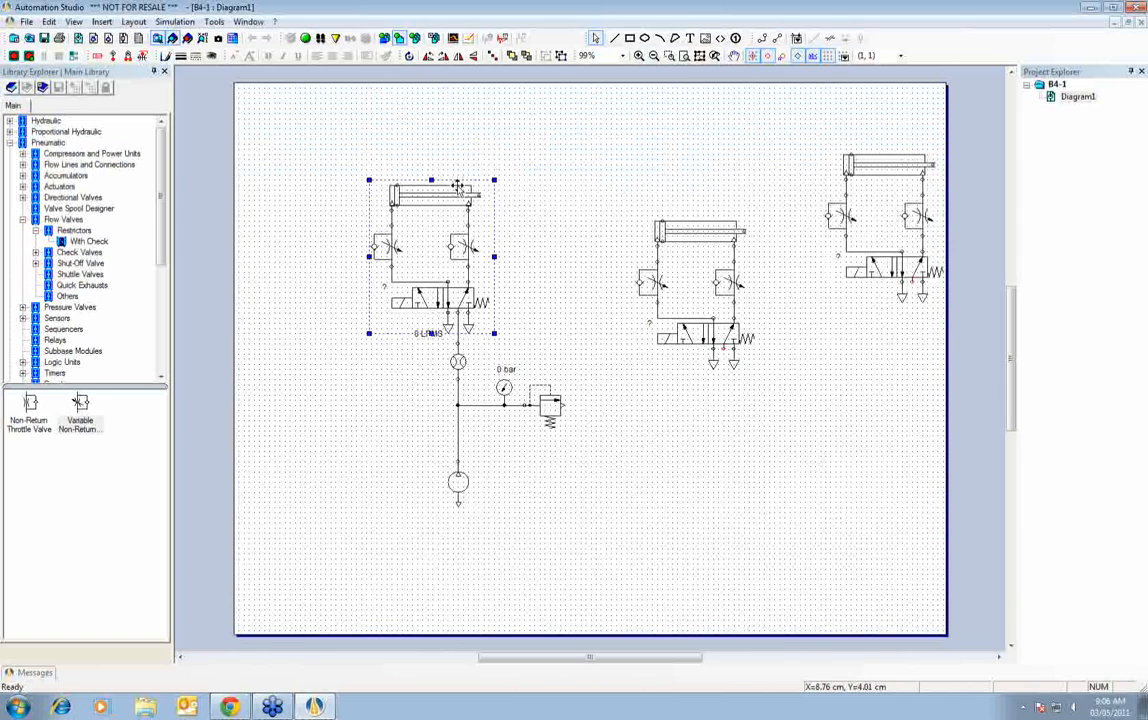
{"action": "left_click", "coordinate": [665, 234], "text": "shift"}
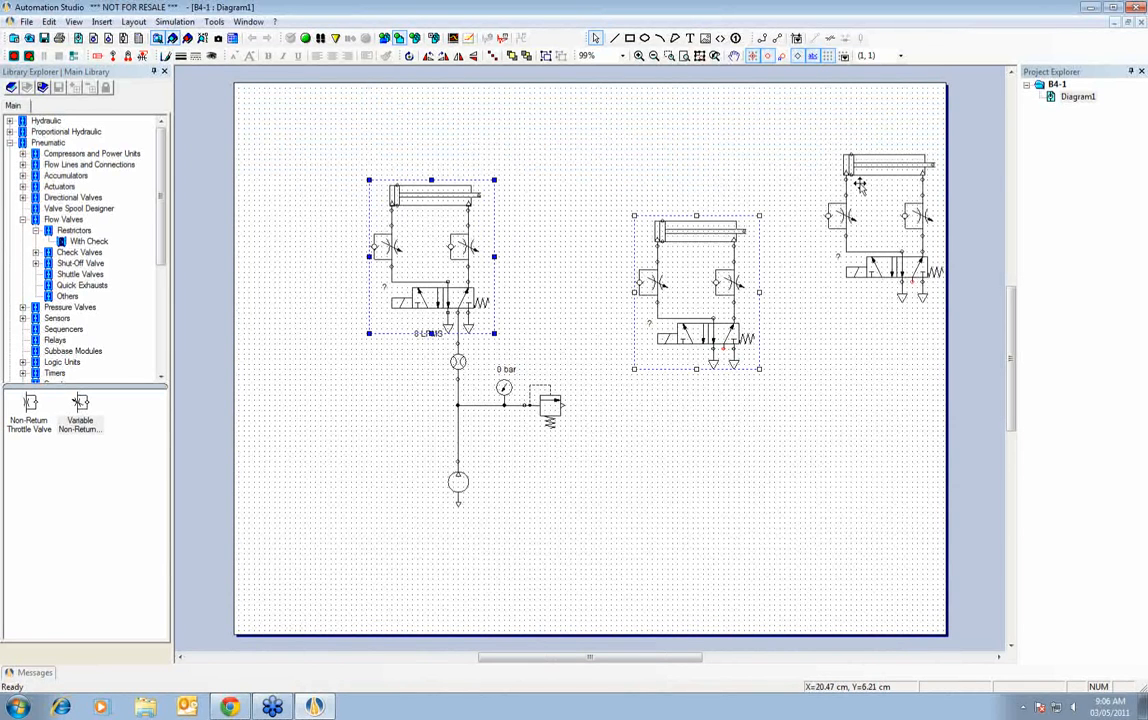
{"action": "left_click", "coordinate": [873, 161], "text": "shift"}
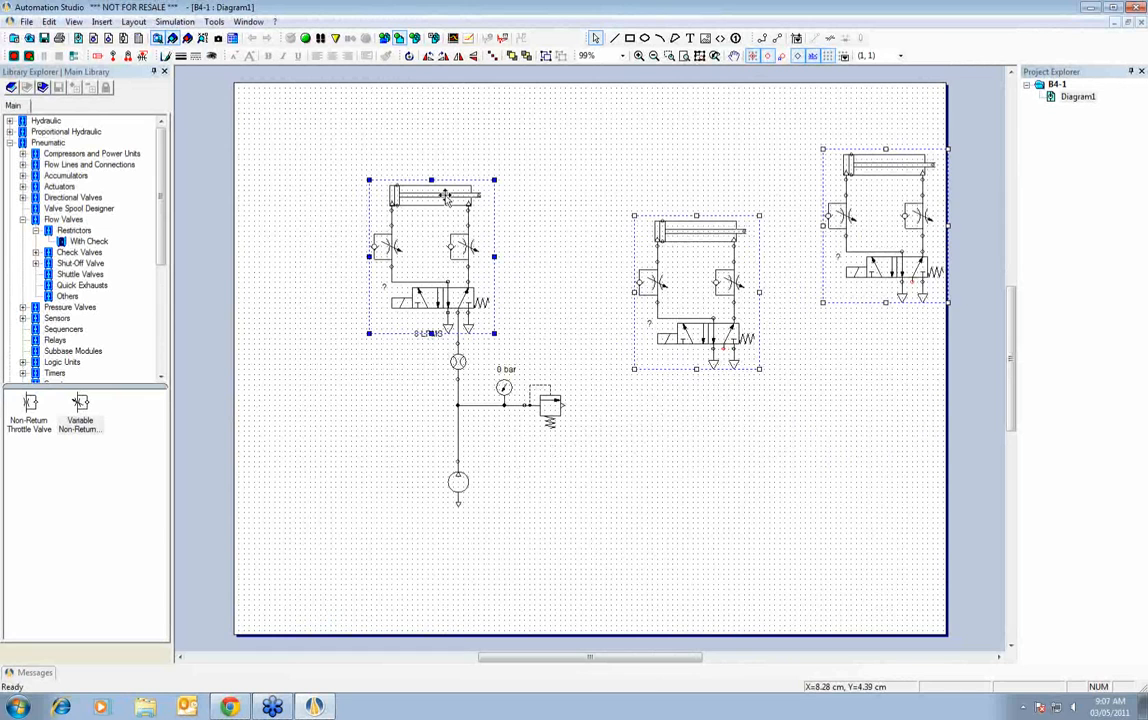
{"action": "left_click", "coordinate": [757, 168]}
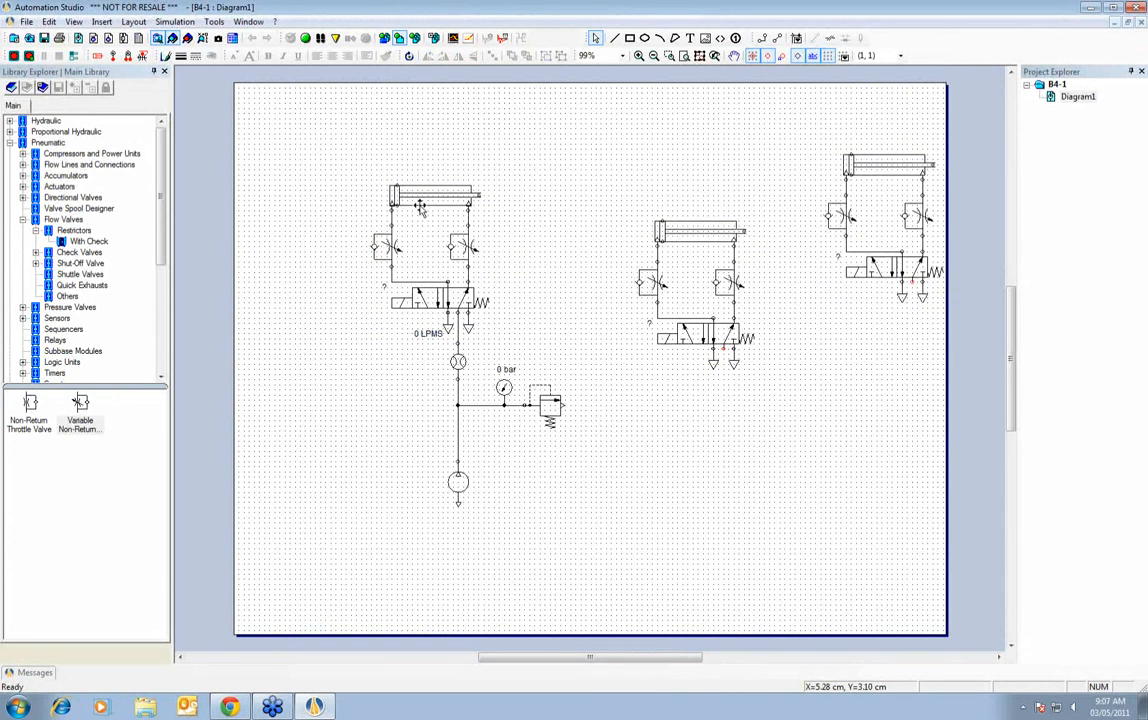
- Align the top edges of the three cylinder and valve groups relative to the original group, selected first
{"action": "left_click", "coordinate": [379, 183]}
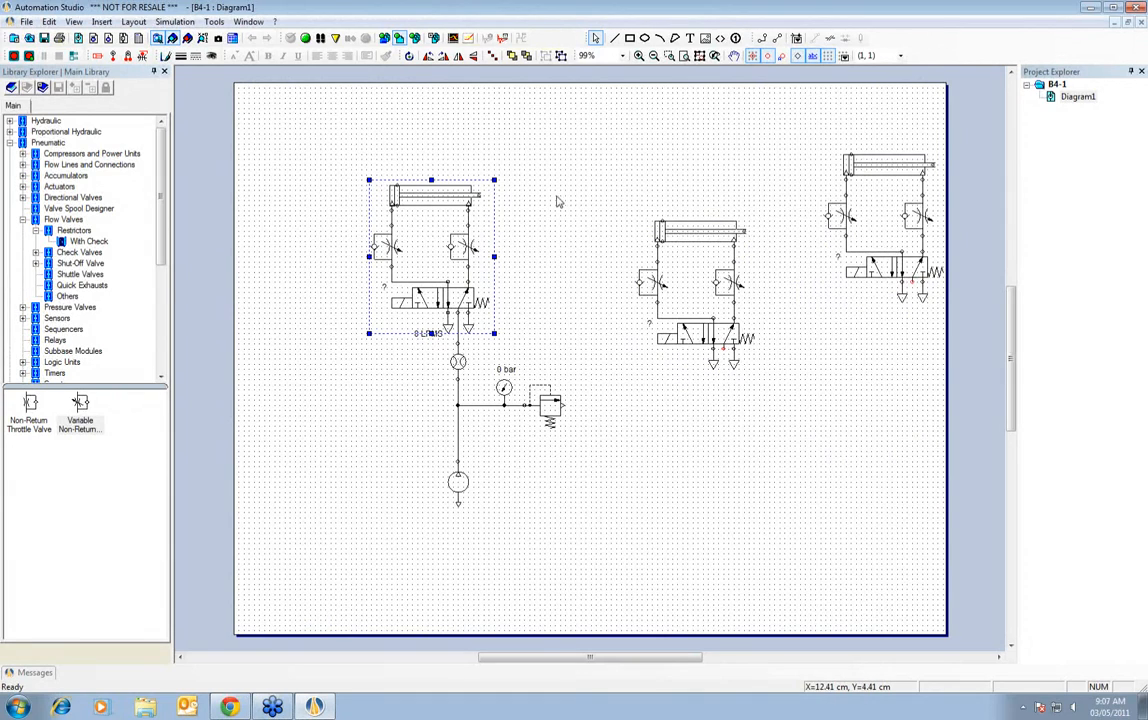
{"action": "left_click", "coordinate": [671, 226], "text": "ctrl"}
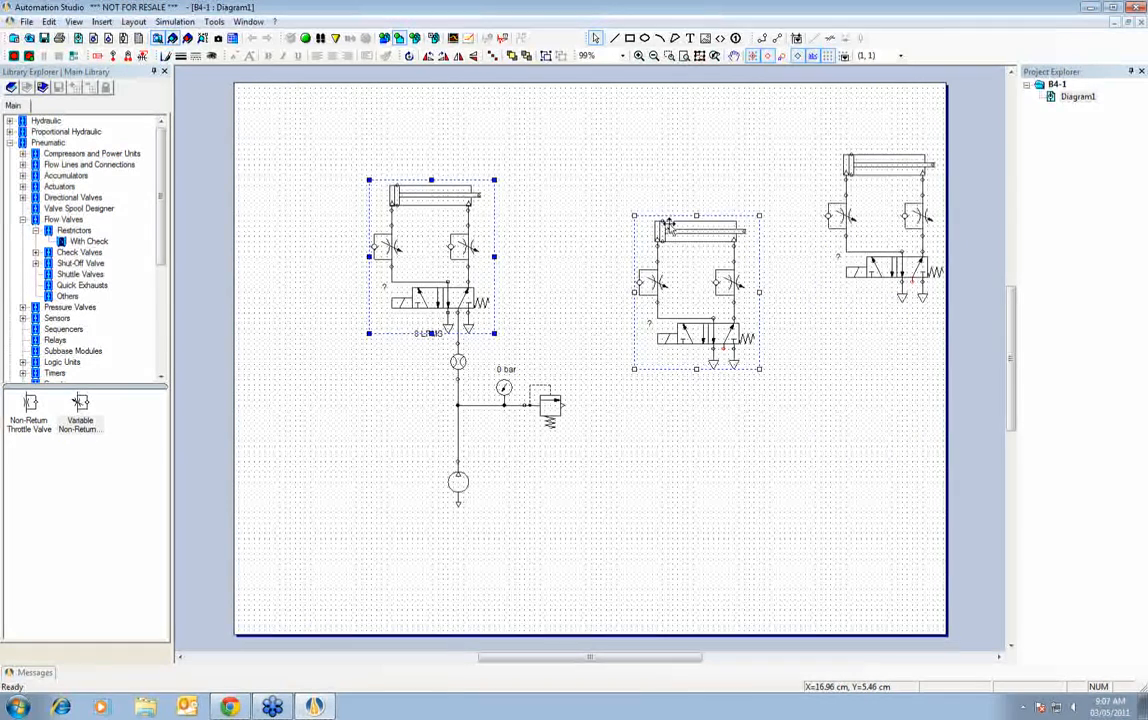
{"action": "left_click", "coordinate": [886, 163], "text": "ctrl"}
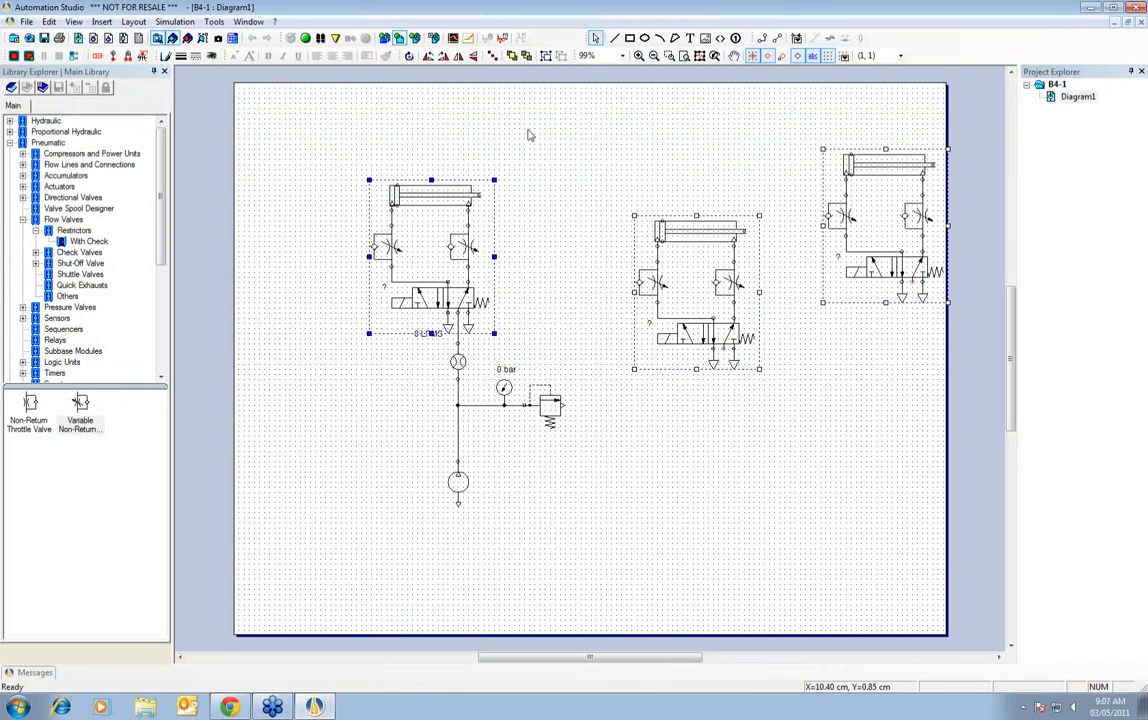
{"action": "left_click", "coordinate": [492, 58]}
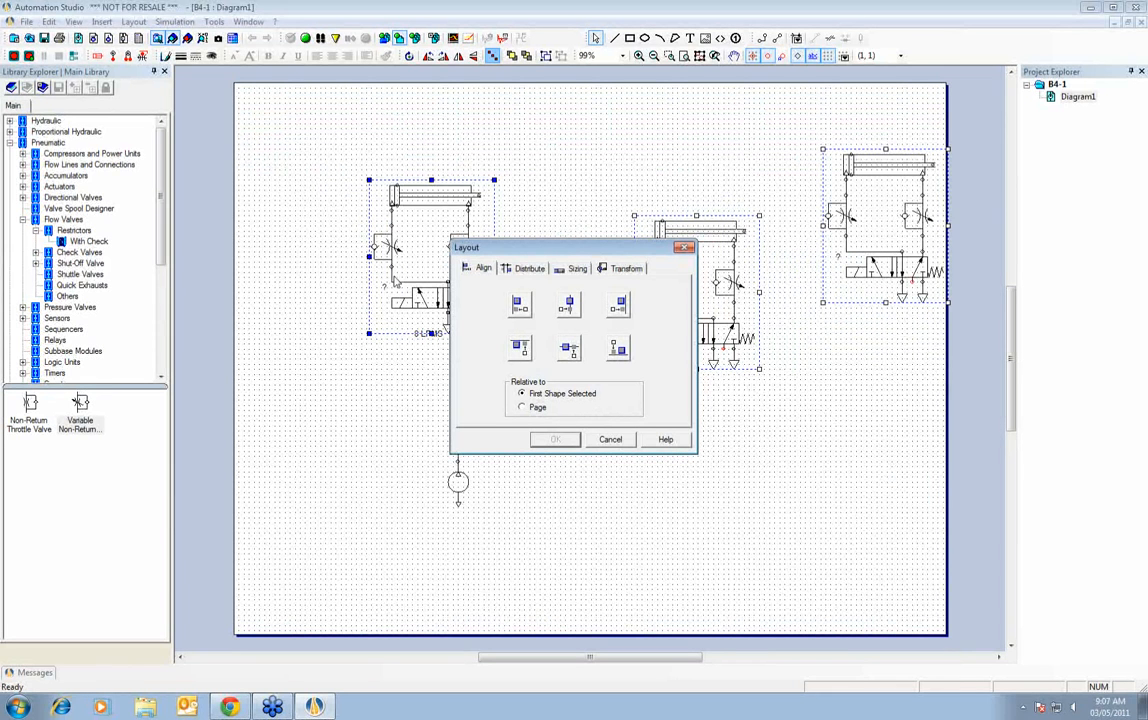
{"action": "left_click", "coordinate": [519, 345]}
{"action": "left_click", "coordinate": [558, 441]}
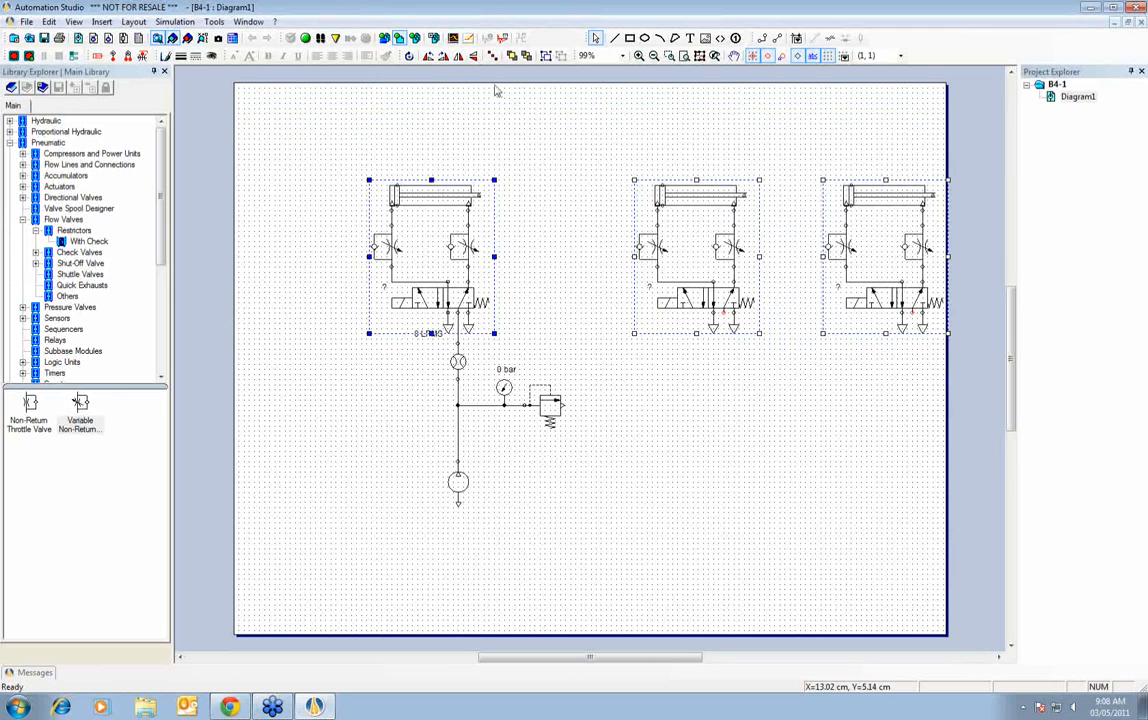
- Distribute the three cylinder and valve groups evenly in the horizontal direction within the extent of the selection, and clear the selection
{"action": "left_click", "coordinate": [446, 55]}
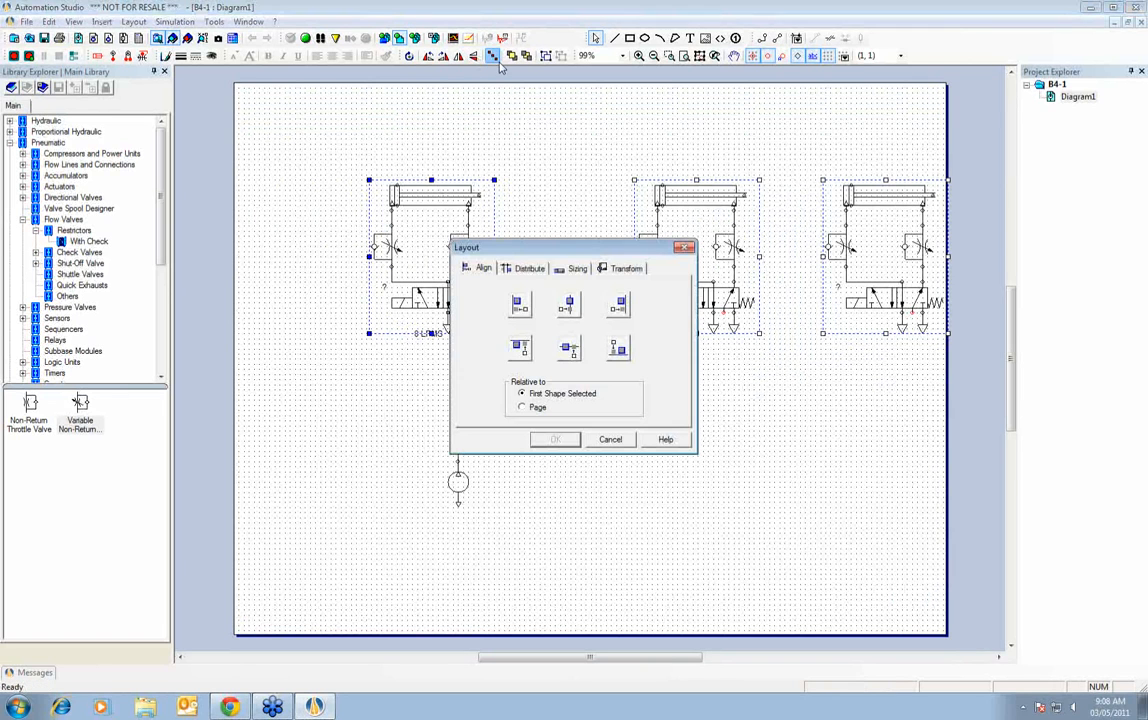
{"action": "left_click", "coordinate": [528, 268]}
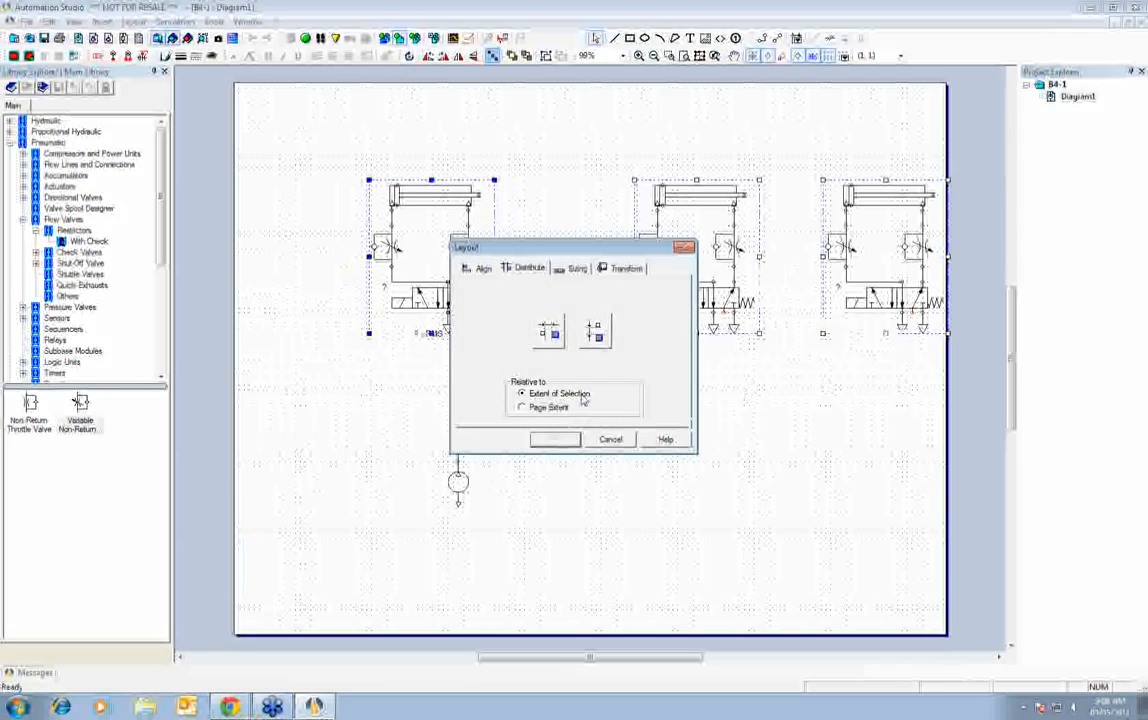
{"action": "left_click", "coordinate": [549, 331]}
{"action": "left_click", "coordinate": [556, 440]}
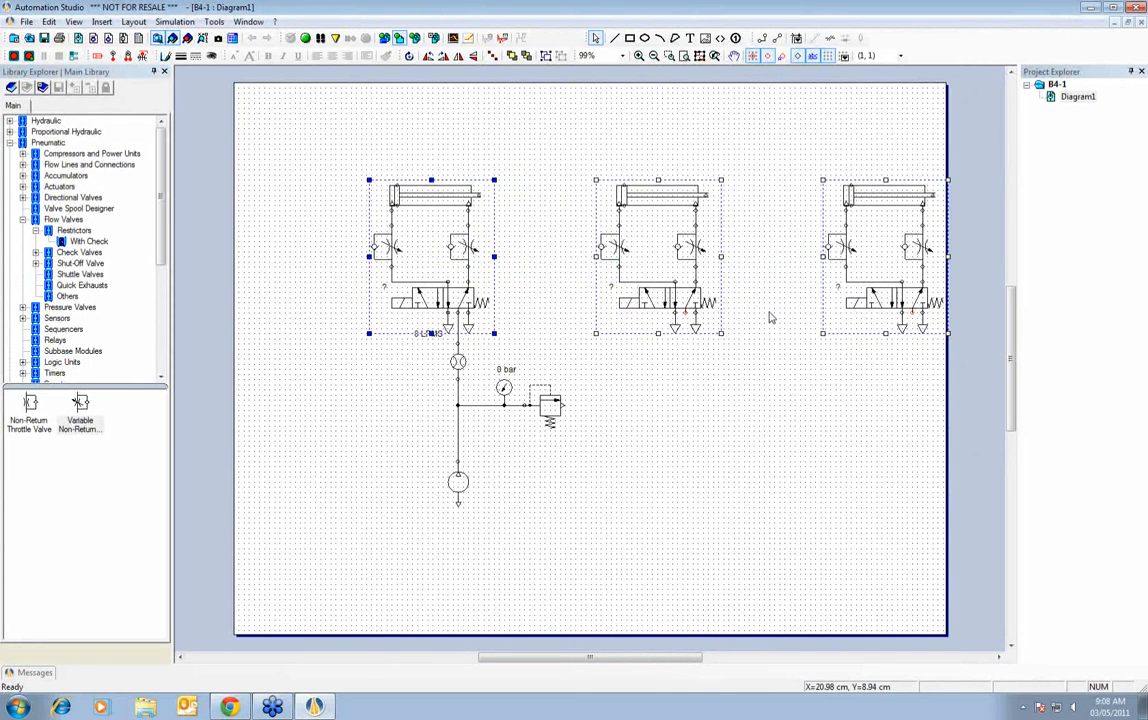
{"action": "left_click", "coordinate": [712, 366]}
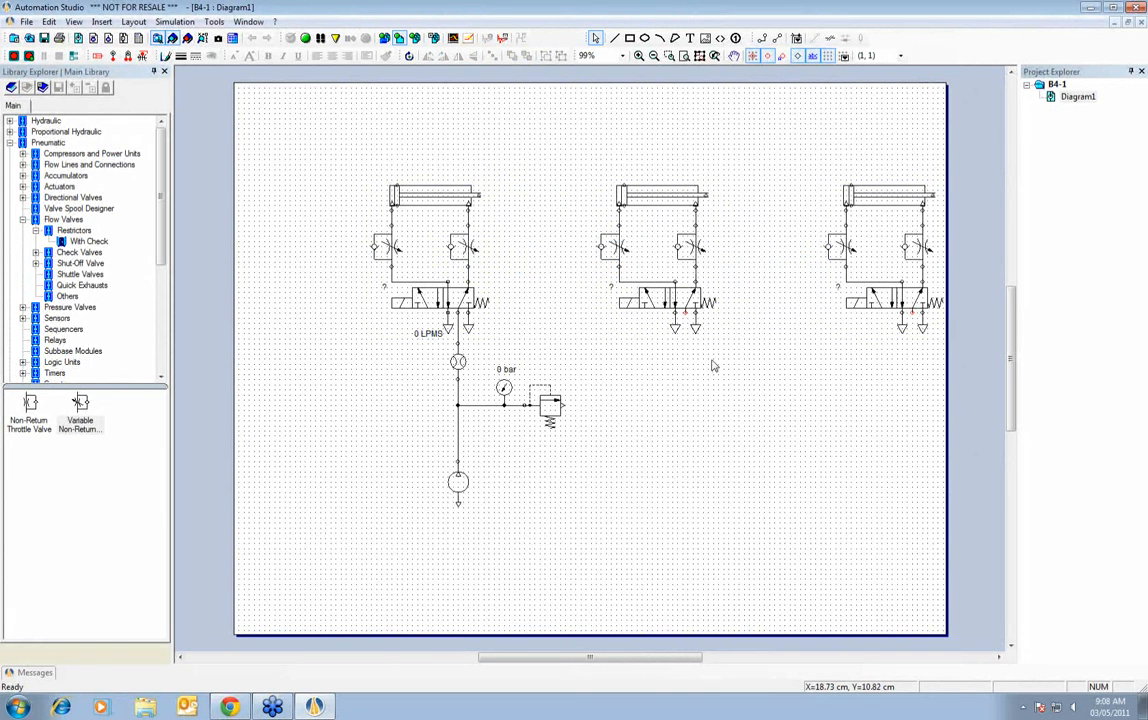
- Move the pressure gauge and relief valve along the supply line to beyond the third cylinder and valve group
{"action": "left_click_drag", "start_coordinate": [613, 452], "coordinate": [494, 342]}
{"action": "left_click_drag", "start_coordinate": [545, 417], "coordinate": [970, 424]}
{"action": "key", "text": "Up"}
{"action": "key", "text": "Up"}
{"action": "key", "text": "Right"}
{"action": "key", "text": "Right"}
{"action": "key", "text": "Right"}
{"action": "key", "text": "Right"}
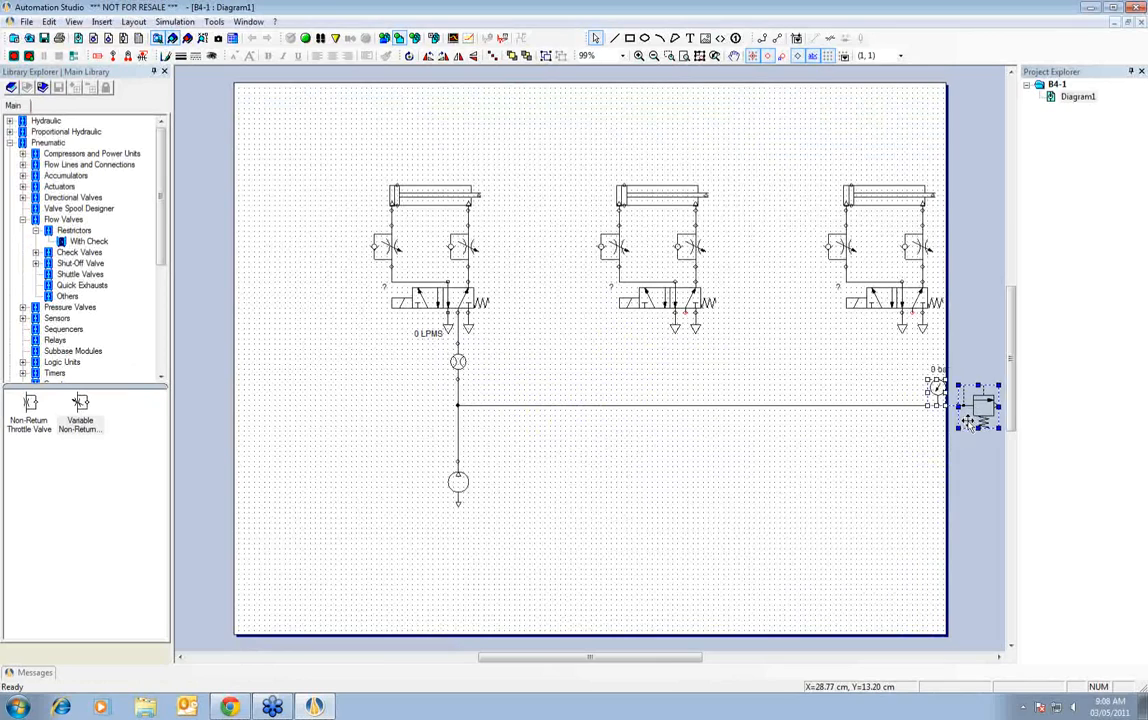
{"action": "left_click", "coordinate": [895, 477]}
- Select the entire circuit and shift it to the left so that all components fit within the page
{"action": "scroll", "coordinate": [746, 441], "scroll_direction": "down", "scroll_amount": 4}
{"action": "scroll", "coordinate": [746, 441], "scroll_direction": "up", "scroll_amount": 5}
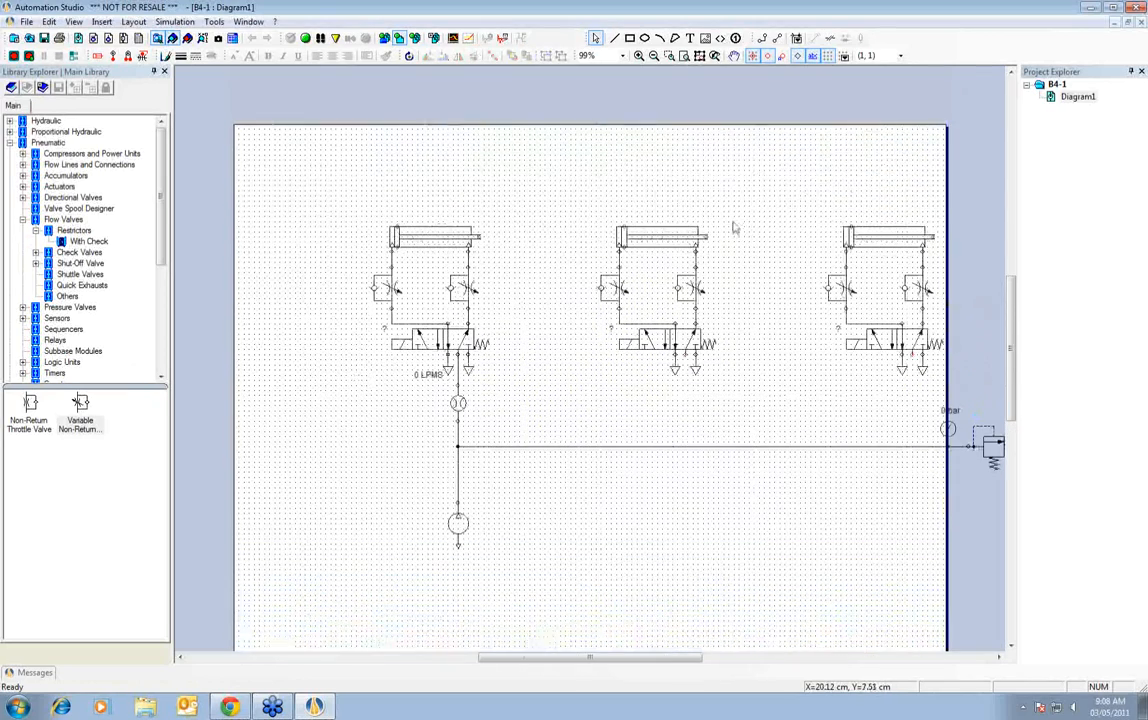
{"action": "scroll", "coordinate": [660, 185], "scroll_direction": "down", "scroll_amount": 2}
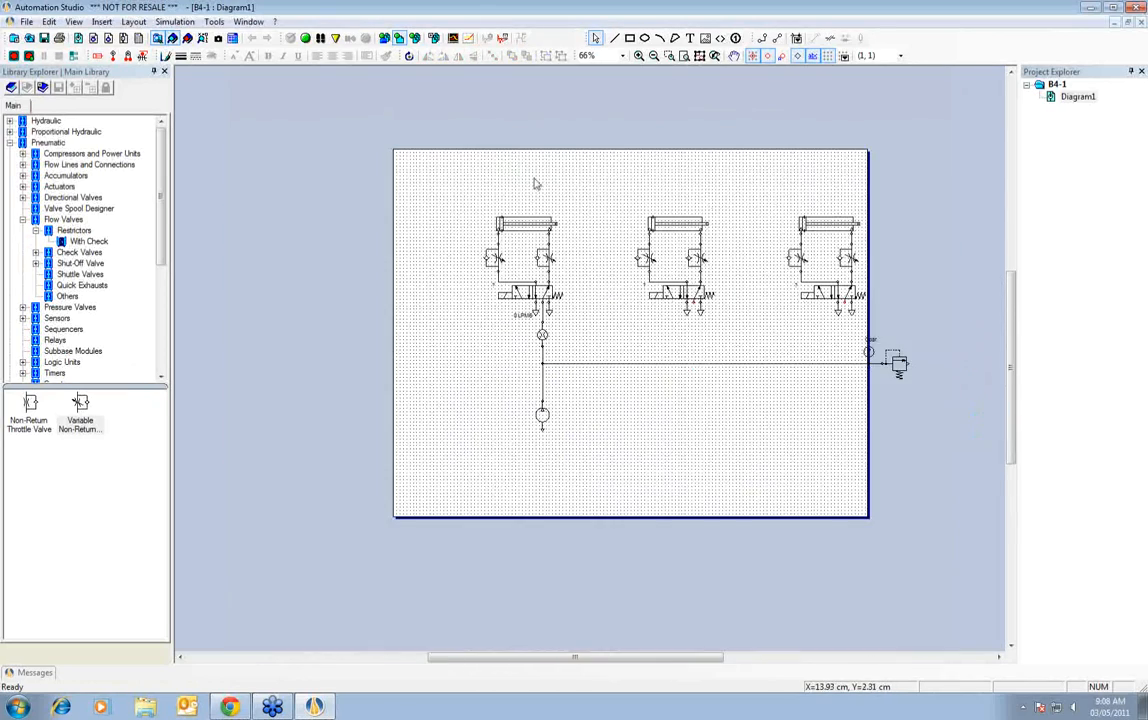
{"action": "left_click_drag", "start_coordinate": [402, 144], "coordinate": [874, 454]}
{"action": "left_click", "coordinate": [936, 450]}
{"action": "left_click_drag", "start_coordinate": [934, 502], "coordinate": [461, 159]}
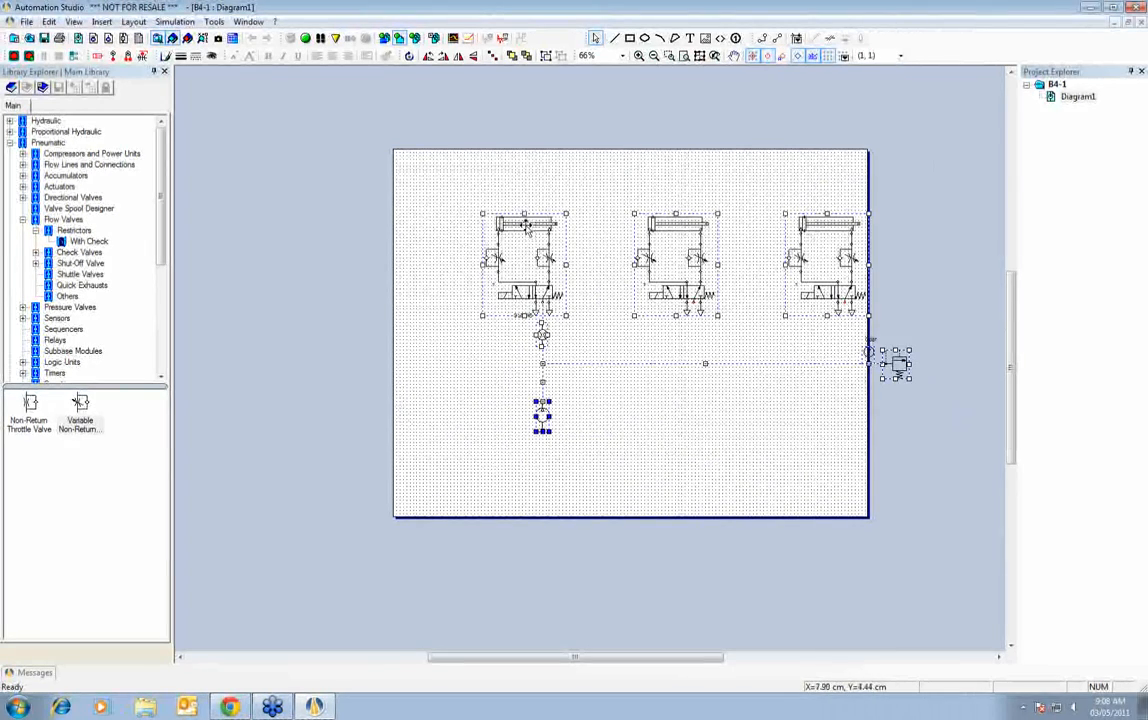
{"action": "left_click_drag", "start_coordinate": [526, 222], "coordinate": [468, 219]}
{"action": "left_click", "coordinate": [536, 177]}
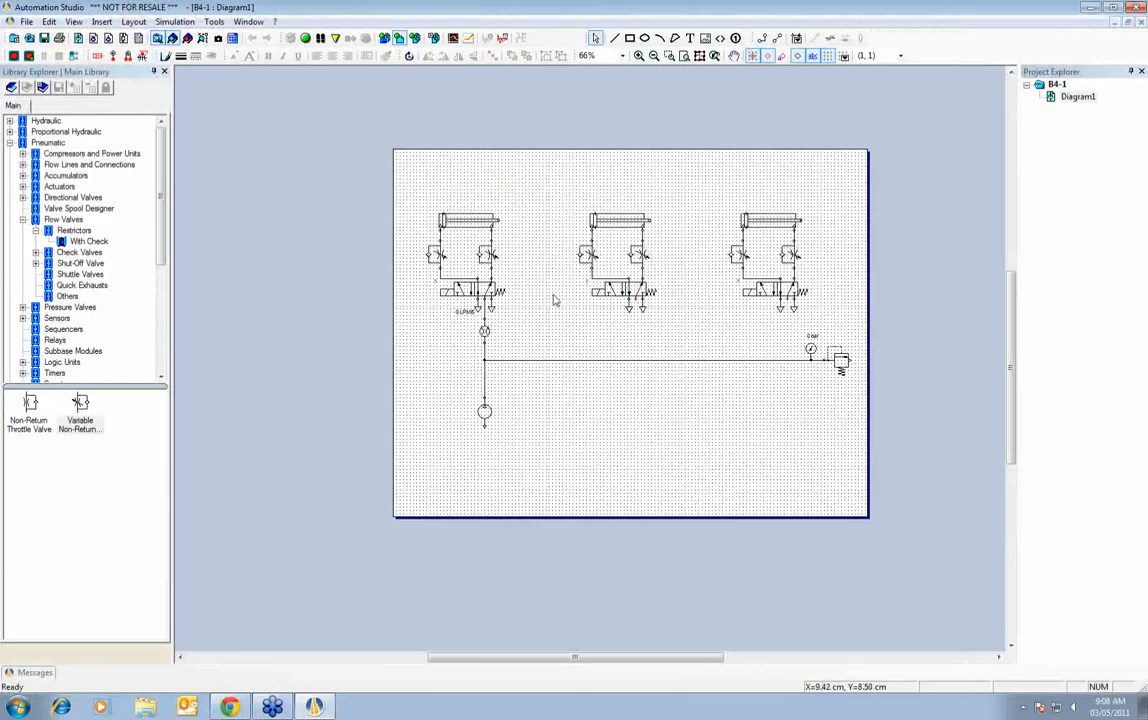
- Connect the second and third valves' supply ports to the pressure line, and shift the second group slightly left to straighten its connection
{"action": "scroll", "coordinate": [551, 300], "scroll_direction": "up", "scroll_amount": 2}
{"action": "mouse_move", "coordinate": [904, 300]}
{"action": "left_mouse_down"}
{"action": "mouse_move", "coordinate": [893, 394]}
{"action": "mouse_move", "coordinate": [903, 393]}
{"action": "left_mouse_up"}
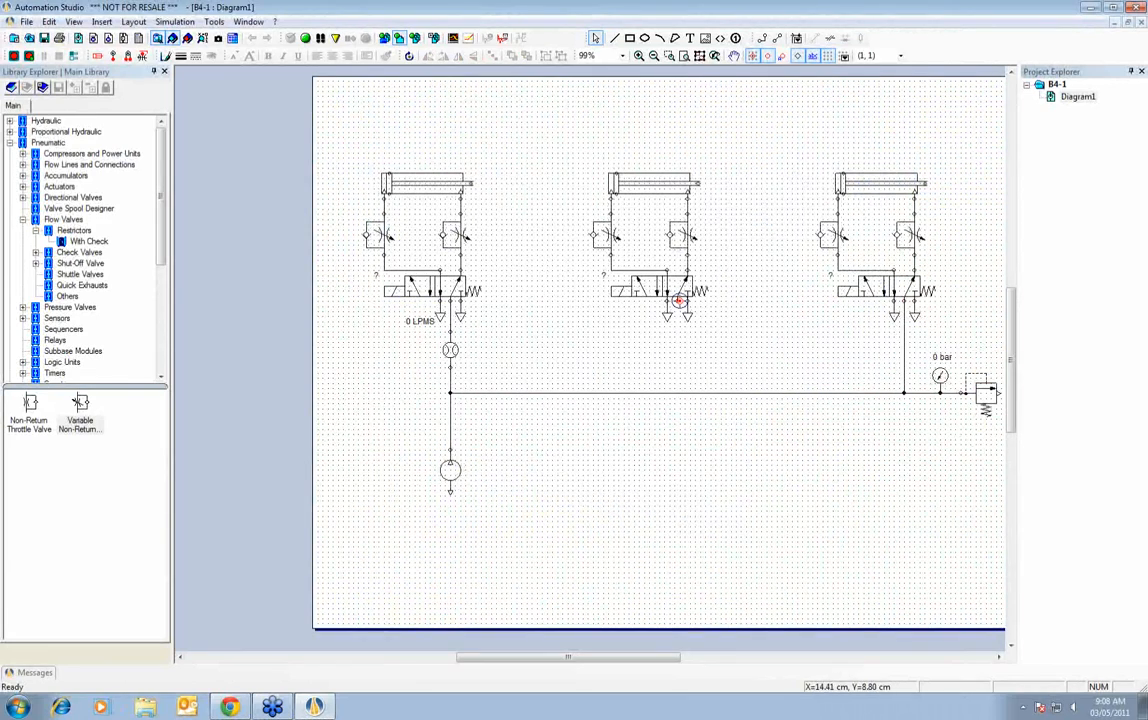
{"action": "left_click_drag", "start_coordinate": [677, 300], "coordinate": [675, 393]}
{"action": "left_click_drag", "start_coordinate": [644, 188], "coordinate": [636, 182]}
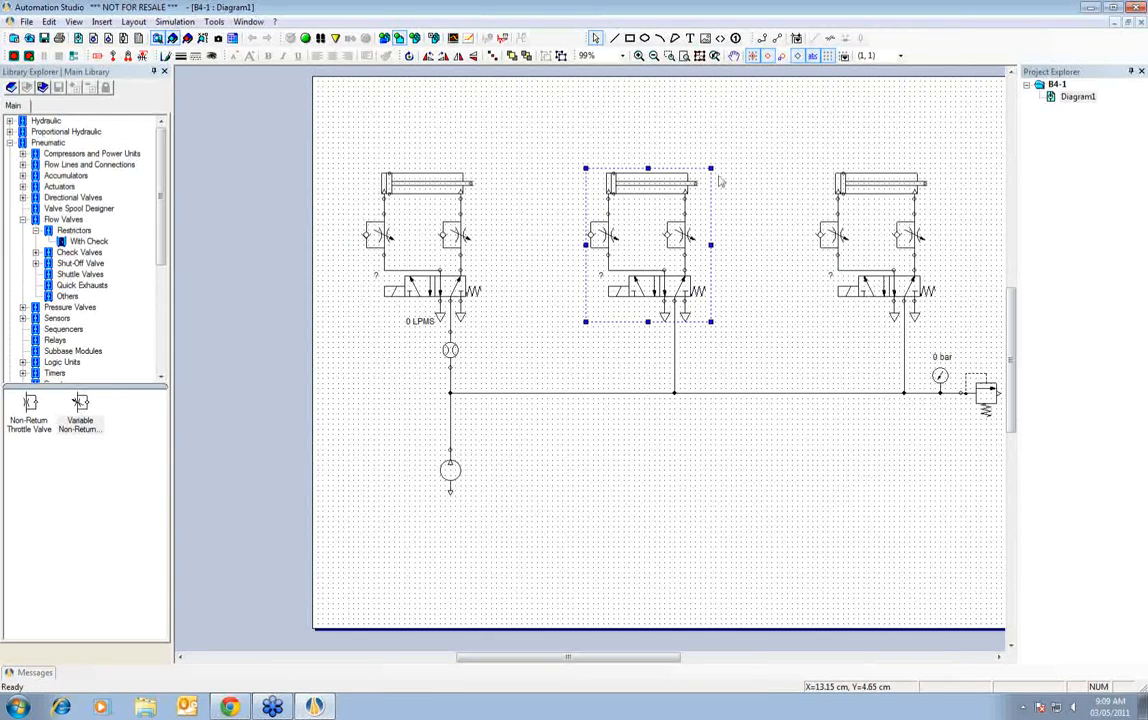
{"action": "left_click", "coordinate": [778, 157]}
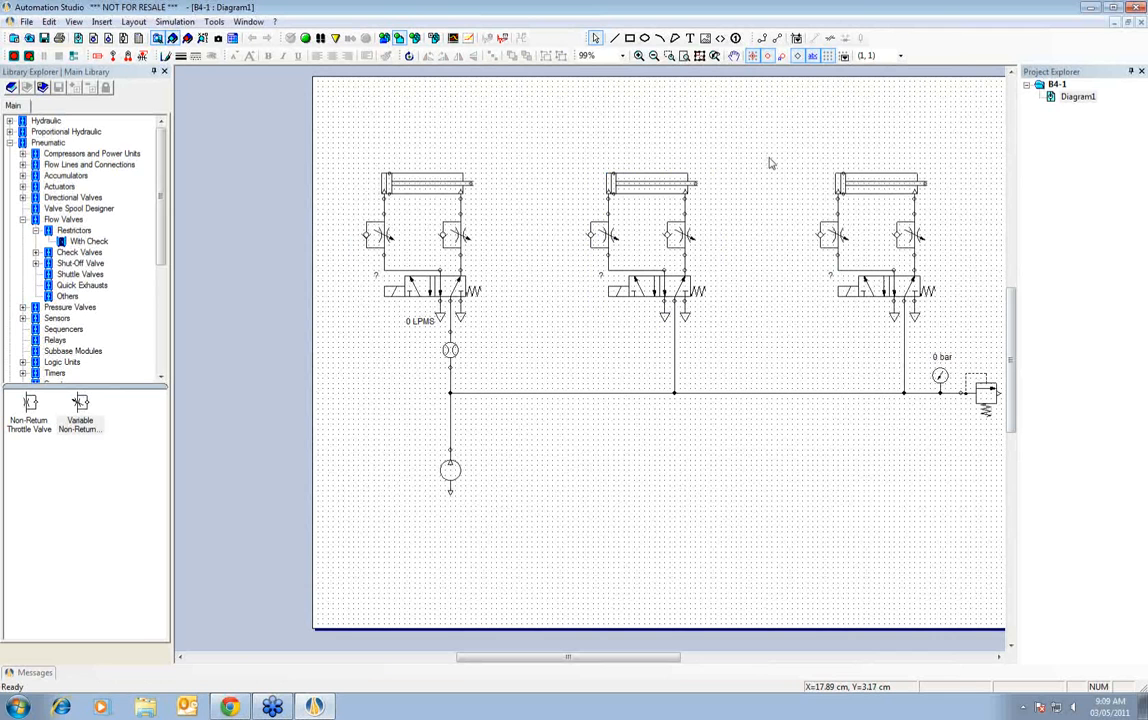
- Simulate the circuit, actuate the solenoids of all three 5/2-way valves to extend the cylinders, and stop the simulation
{"action": "left_click", "coordinate": [305, 38]}
{"action": "left_click", "coordinate": [390, 288]}
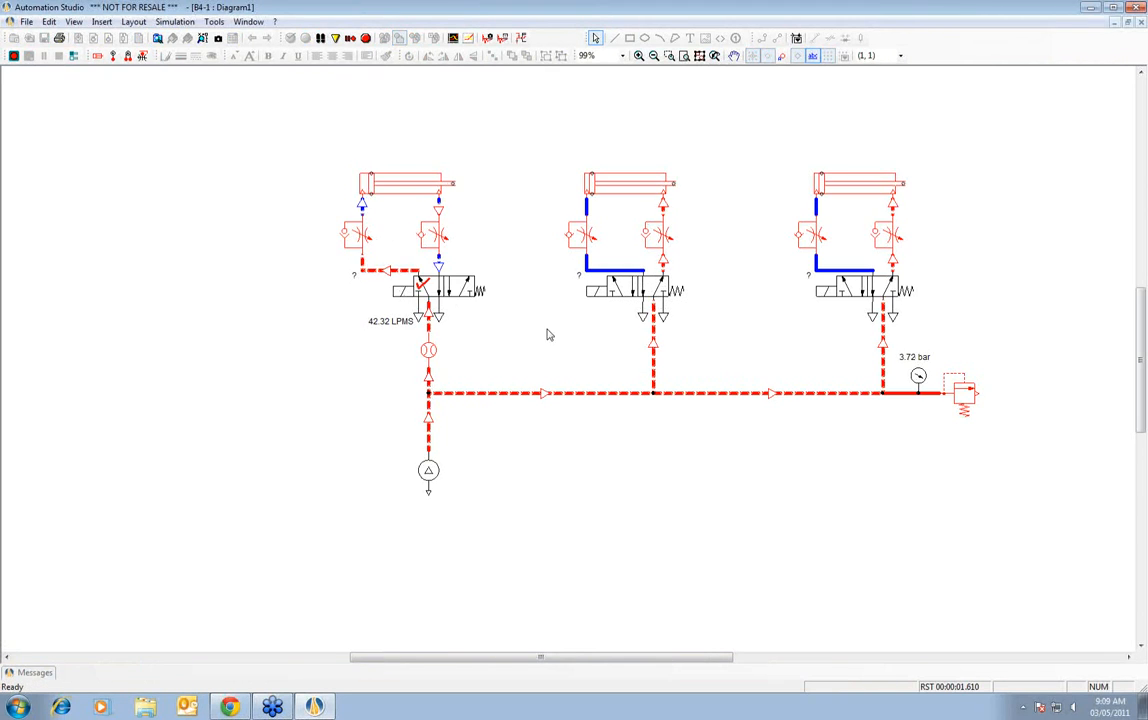
{"action": "left_click", "coordinate": [615, 287]}
{"action": "left_click", "coordinate": [828, 289]}
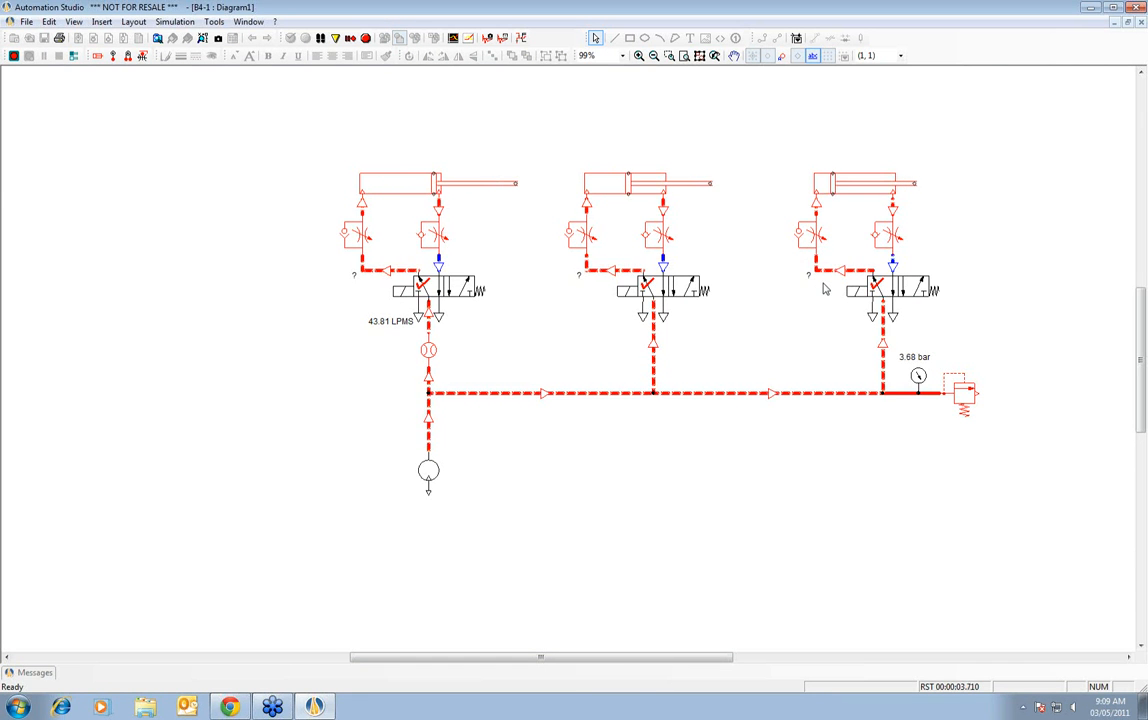
{"action": "left_click", "coordinate": [368, 39]}
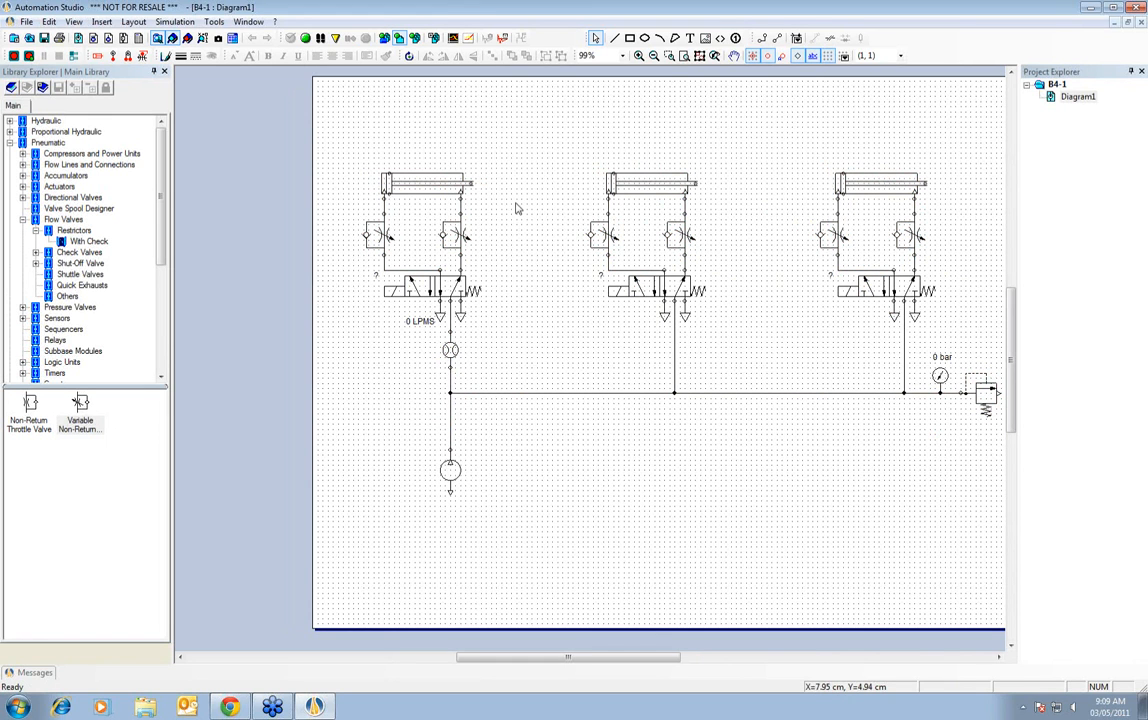
- Save the project under the new name B4-3 in the Training folder
{"action": "left_click", "coordinate": [28, 21]}
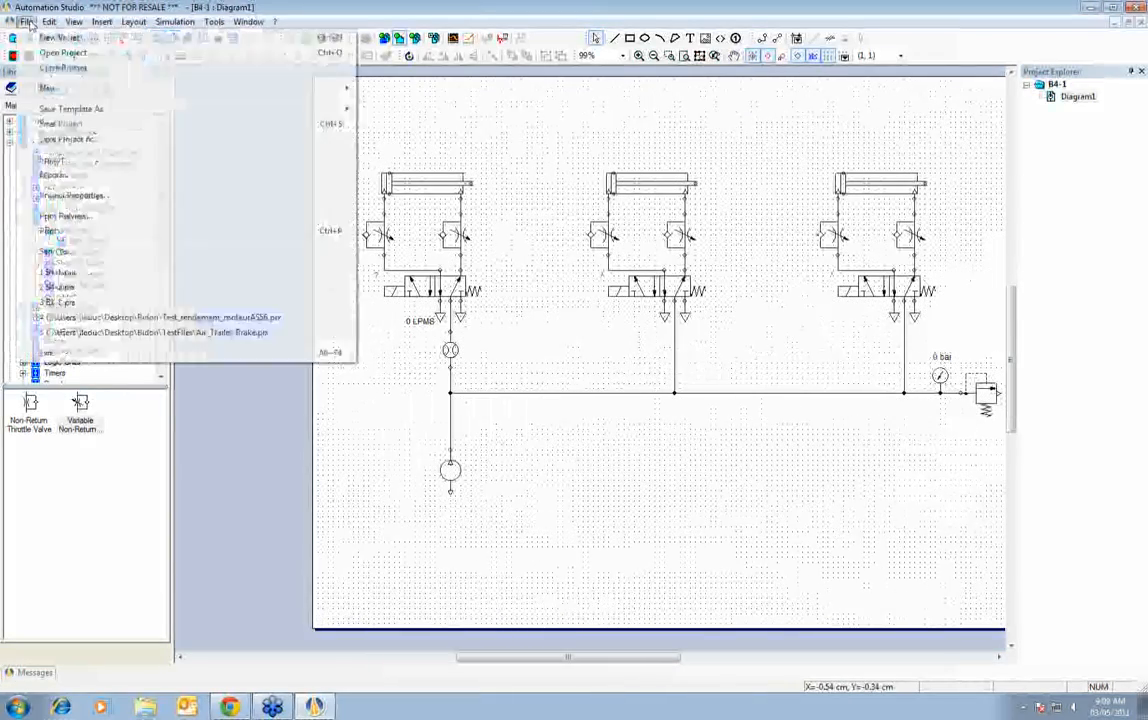
{"action": "left_click", "coordinate": [28, 21]}
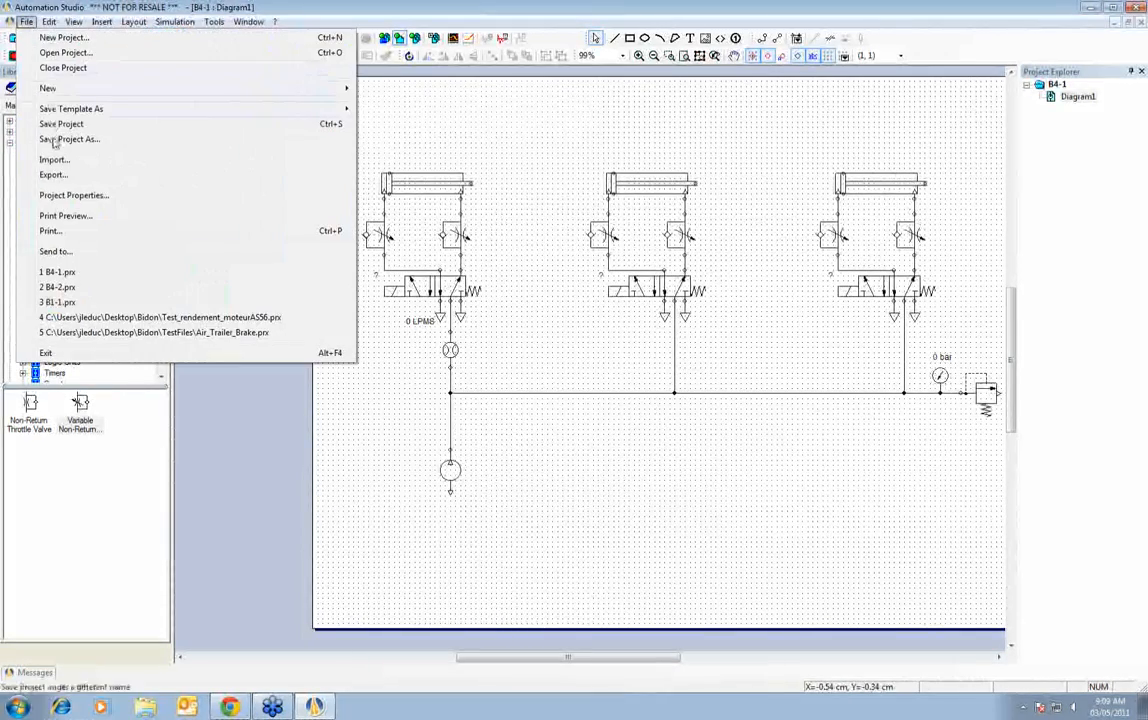
{"action": "left_click", "coordinate": [50, 137]}
{"action": "left_click", "coordinate": [545, 424]}
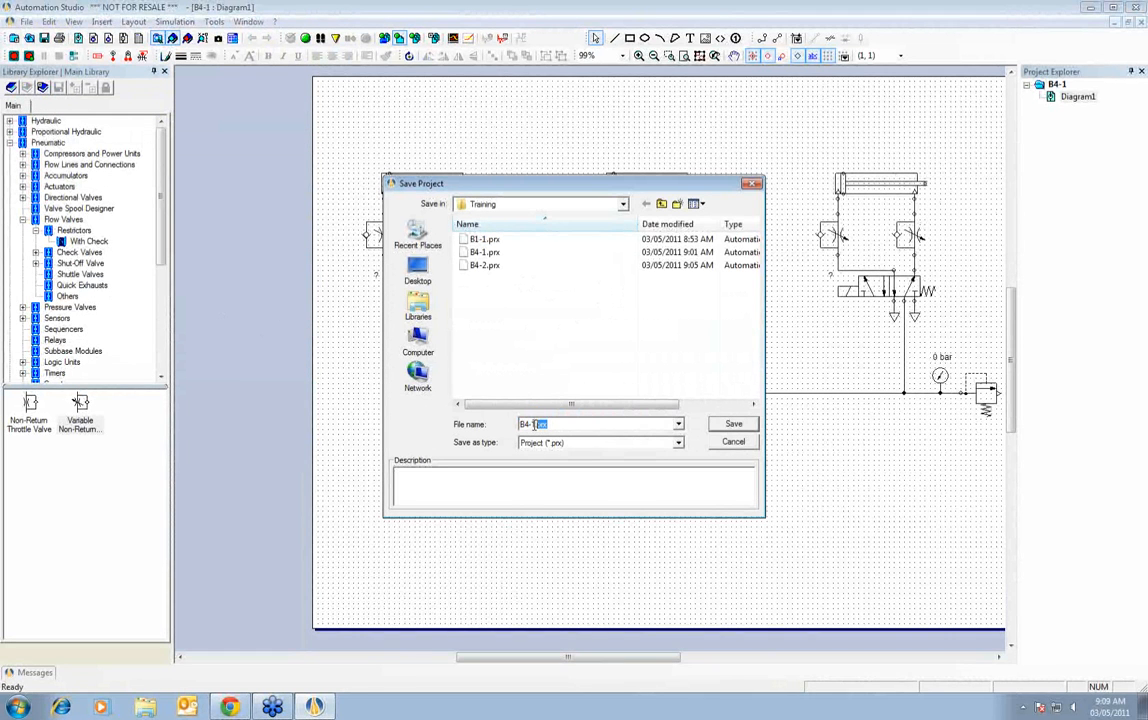
{"action": "type", "text": "3"}
{"action": "left_click", "coordinate": [750, 427]}
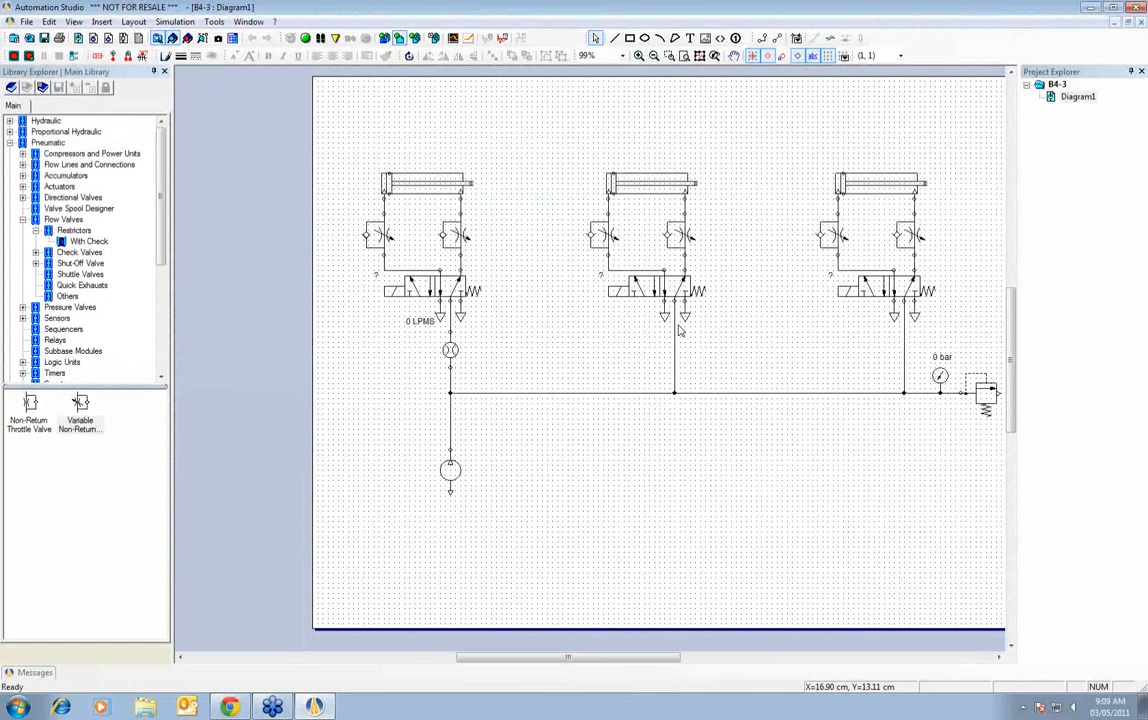
- Close the B4-3 project and open the B4-1.prx project from the Training folder
{"action": "left_click", "coordinate": [27, 21]}
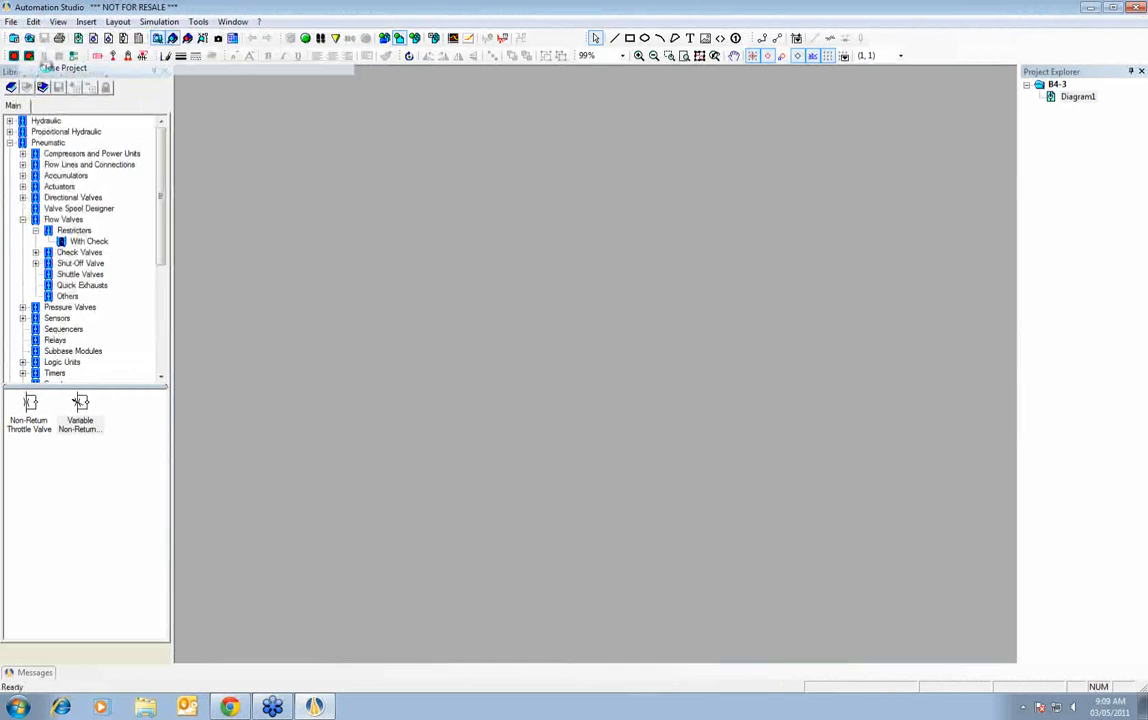
{"action": "left_click", "coordinate": [45, 66]}
{"action": "left_click", "coordinate": [33, 21]}
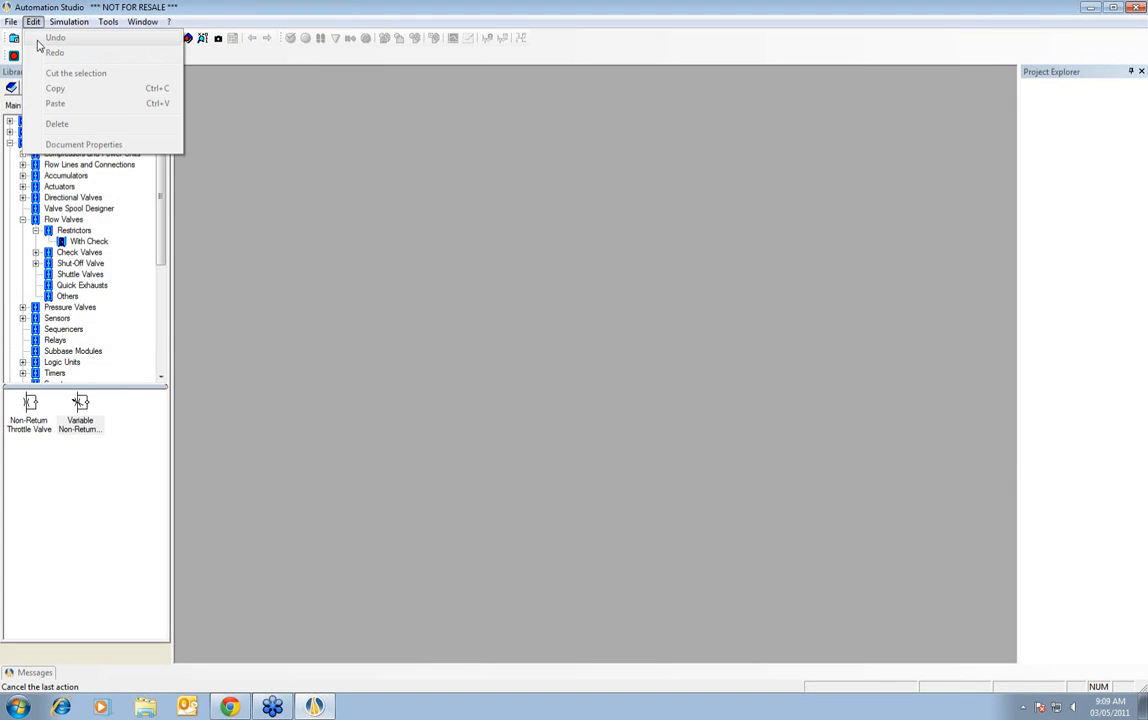
{"action": "left_click", "coordinate": [45, 51]}
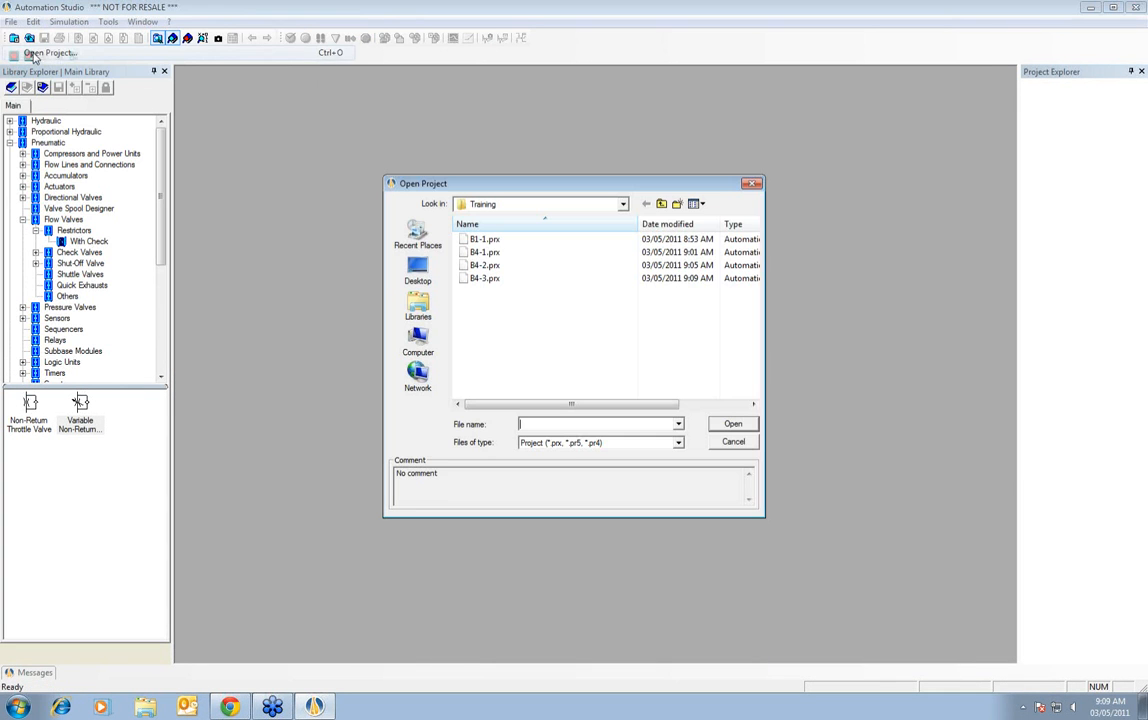
{"action": "left_click", "coordinate": [488, 253]}
{"action": "left_click", "coordinate": [743, 425]}
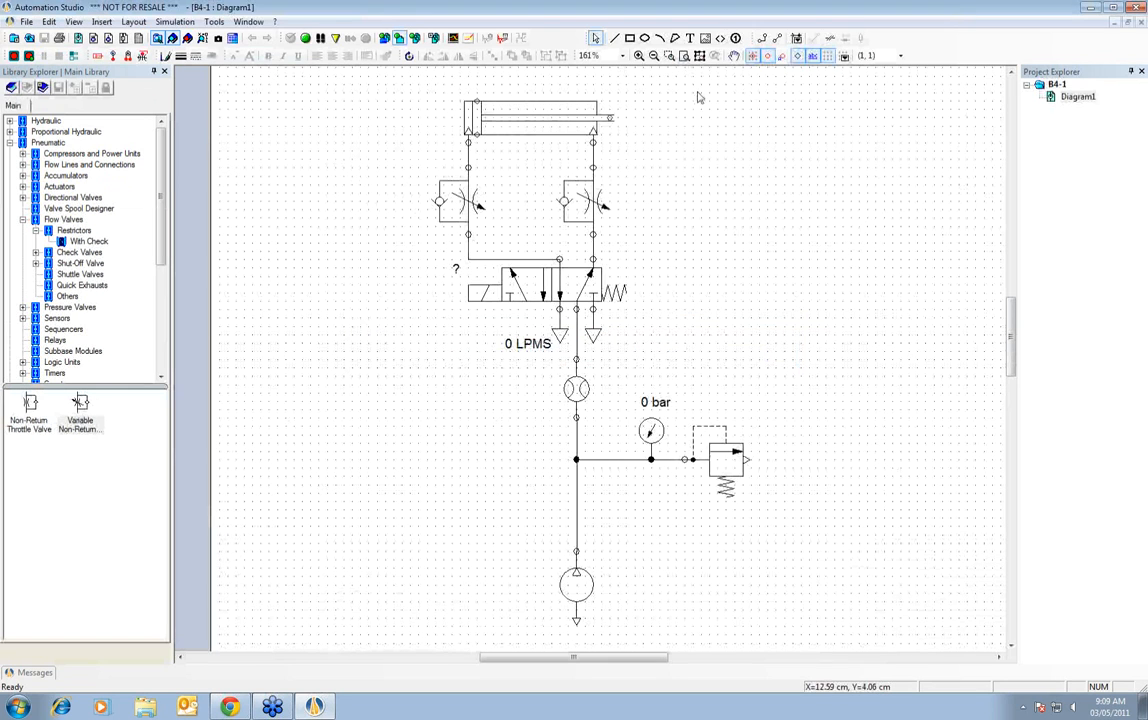
- Select the whole circuit and move it toward the left edge of the page and slightly downward
{"action": "left_click", "coordinate": [685, 57]}
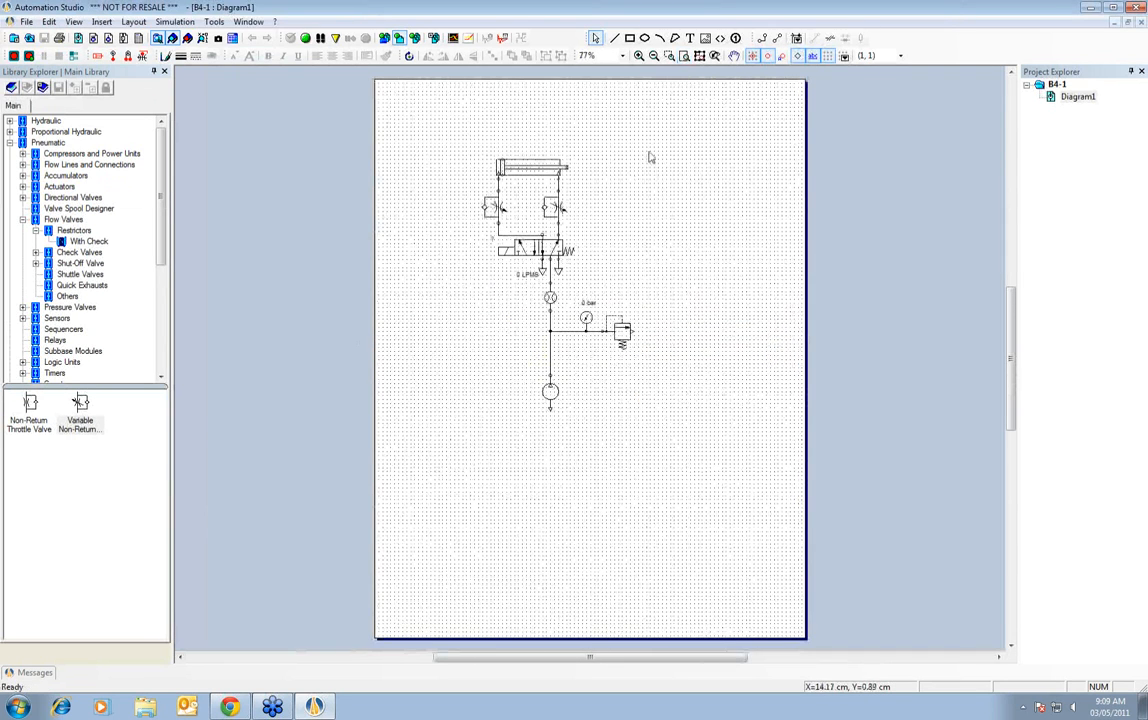
{"action": "left_click_drag", "start_coordinate": [661, 442], "coordinate": [464, 121]}
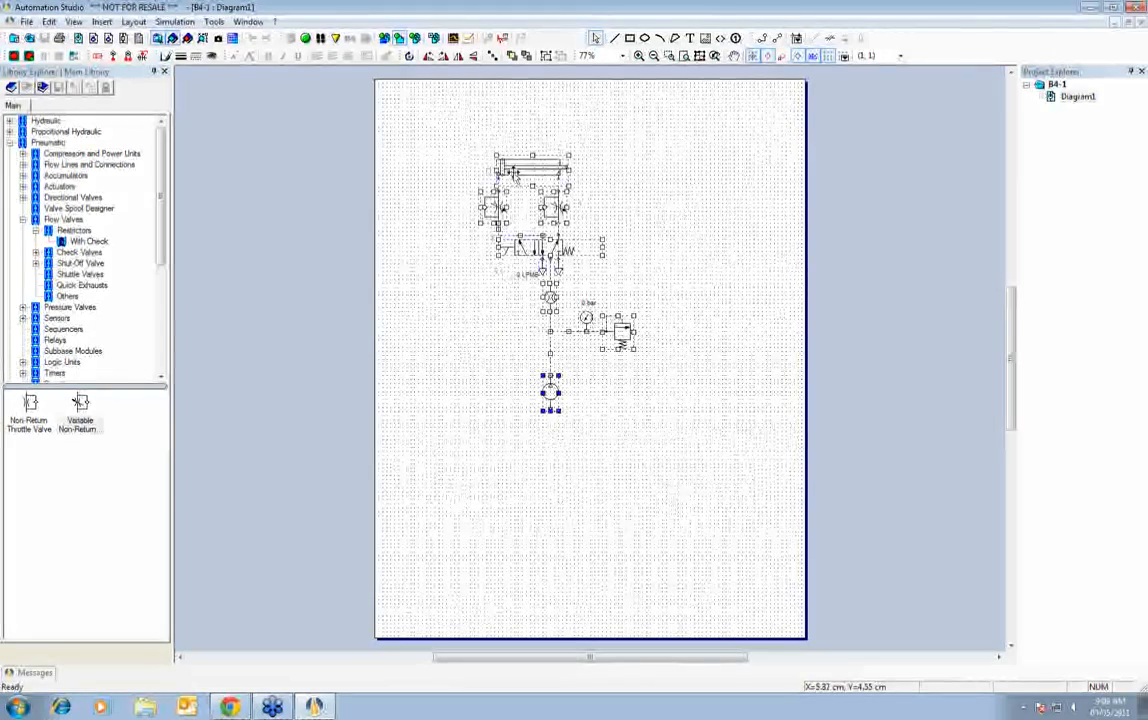
{"action": "left_click_drag", "start_coordinate": [520, 168], "coordinate": [448, 228]}
{"action": "left_click", "coordinate": [488, 204]}
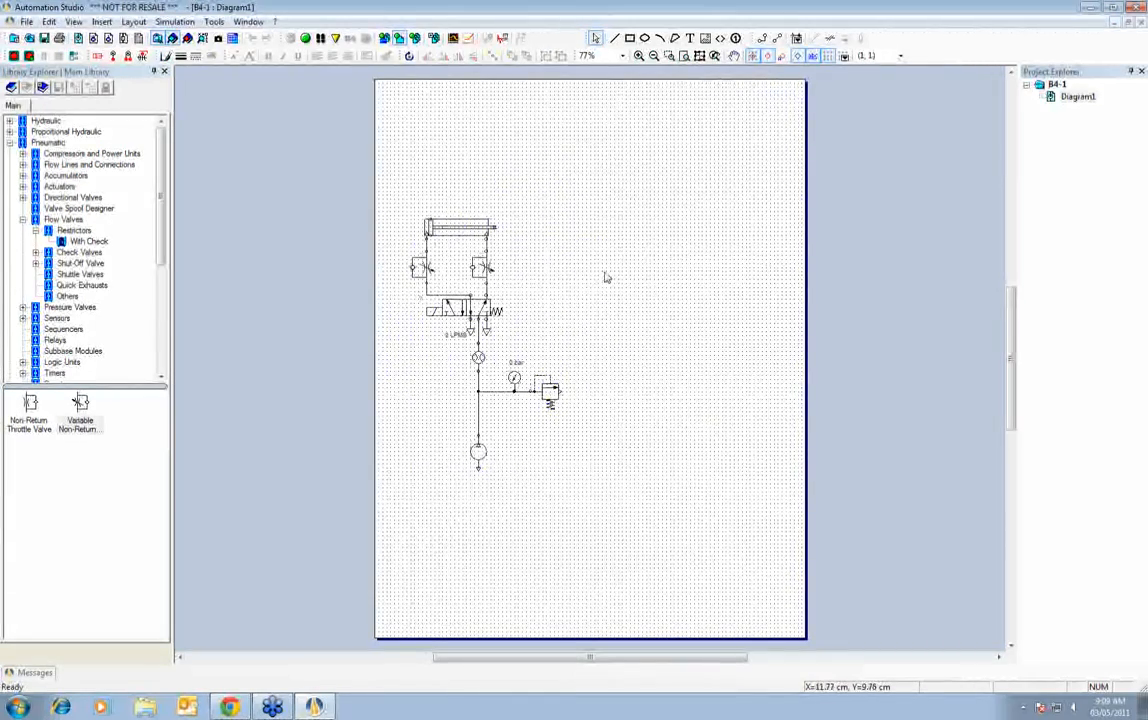
- Place a 24-volt power supply and a 0-volt common from the Electrical Control (JIC Standard) library, level with each other right of the circuit
{"action": "scroll", "coordinate": [435, 295], "scroll_direction": "up", "scroll_amount": 4}
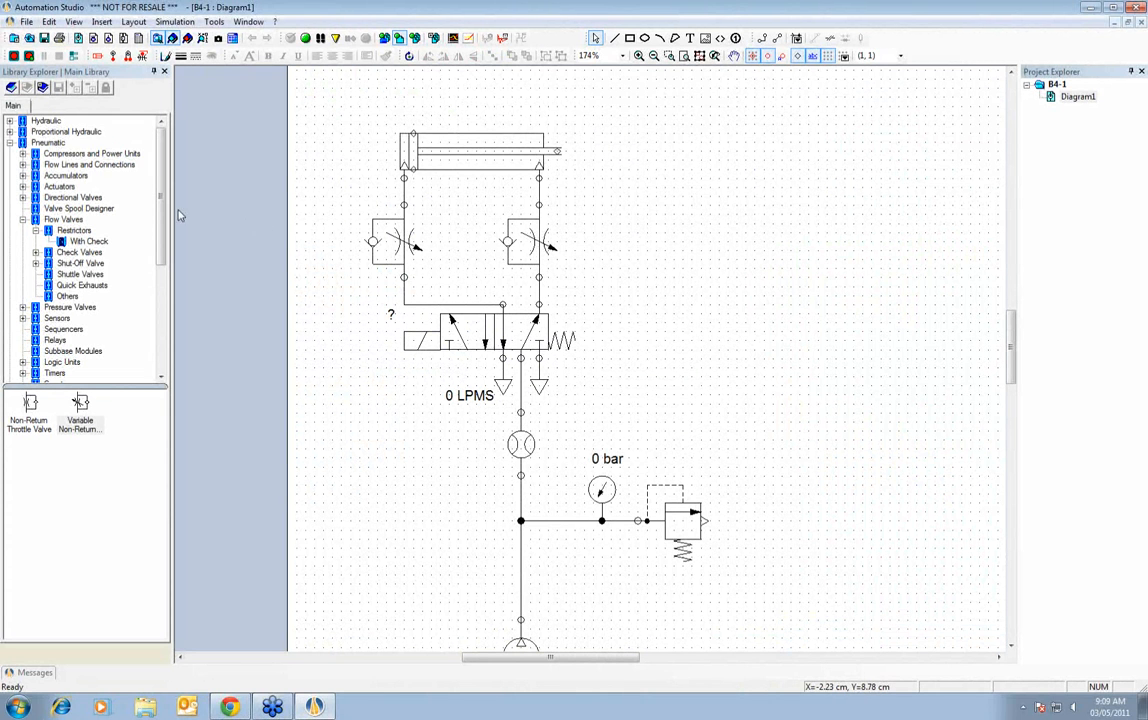
{"action": "left_click", "coordinate": [10, 144]}
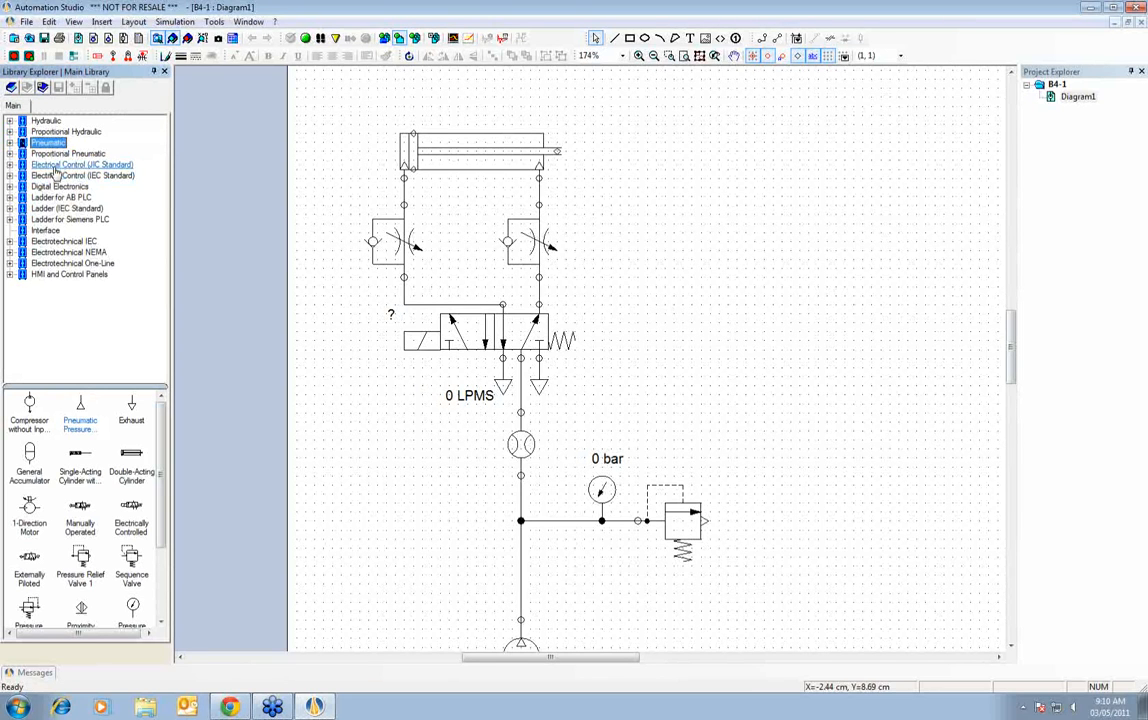
{"action": "left_click", "coordinate": [56, 165]}
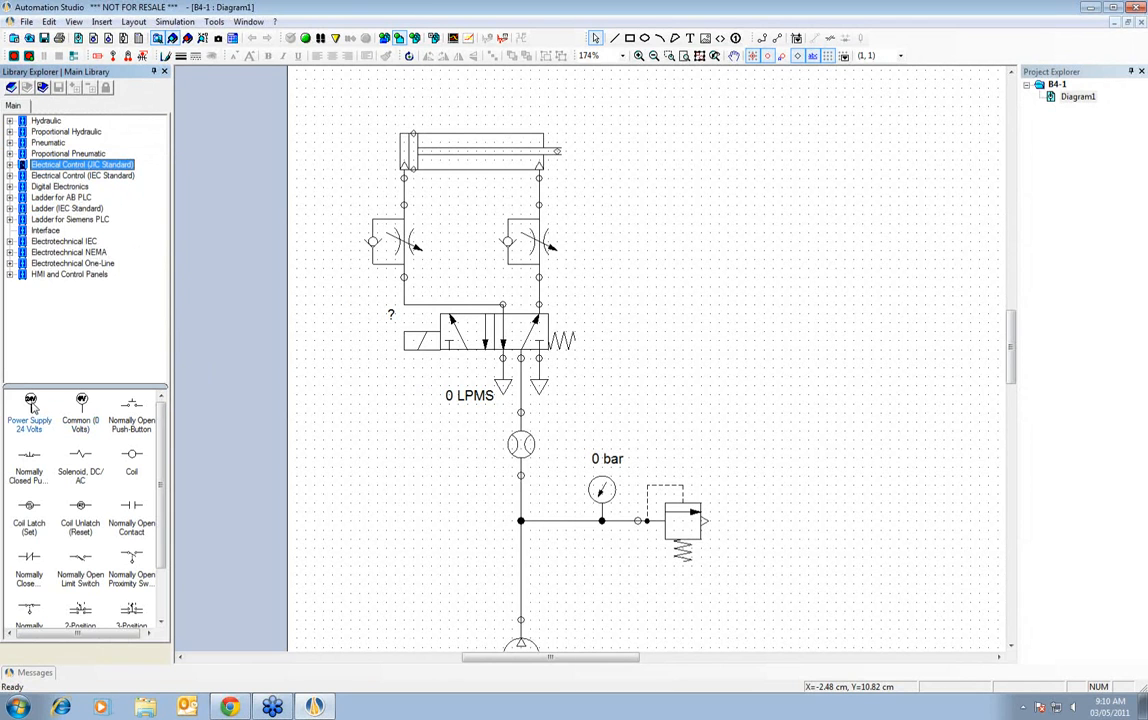
{"action": "mouse_move", "coordinate": [31, 405]}
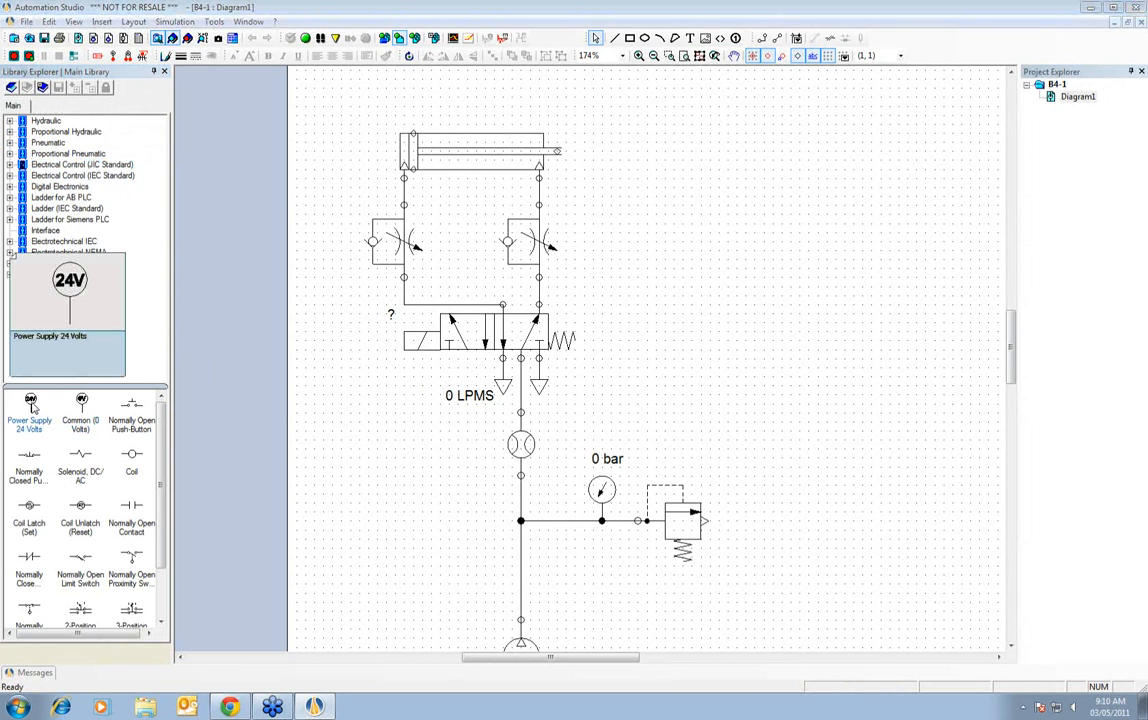
{"action": "left_click_drag", "start_coordinate": [31, 405], "coordinate": [692, 412]}
{"action": "left_click_drag", "start_coordinate": [748, 335], "coordinate": [747, 335]}
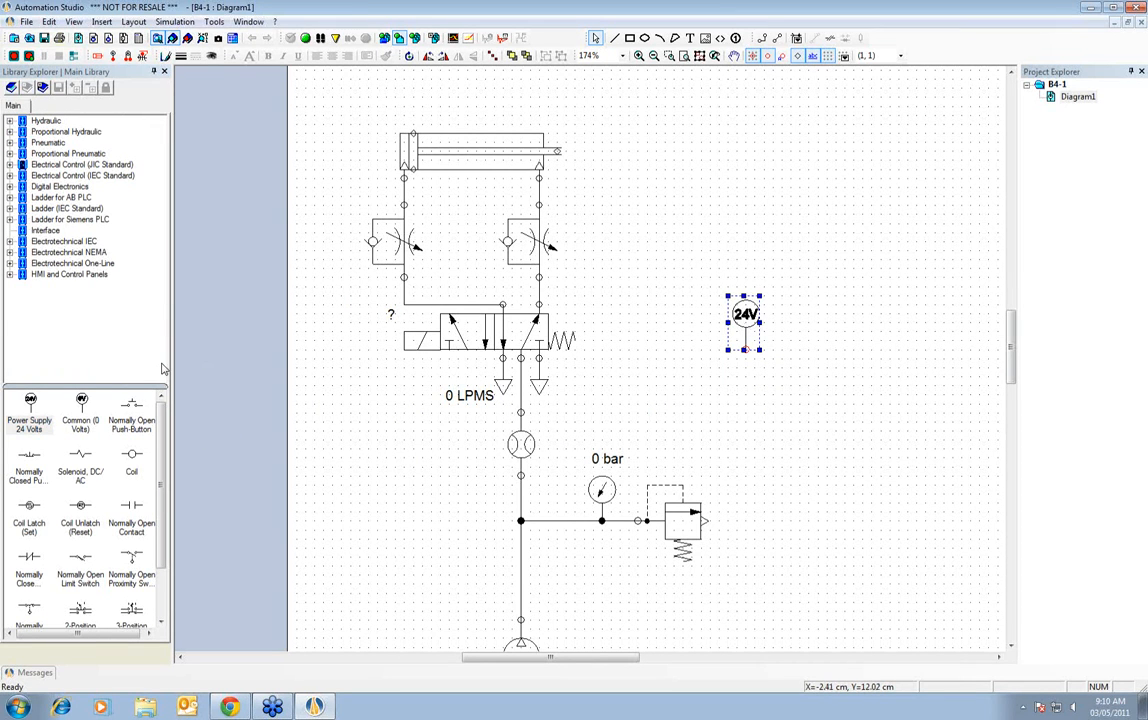
{"action": "left_click_drag", "start_coordinate": [81, 408], "coordinate": [985, 326]}
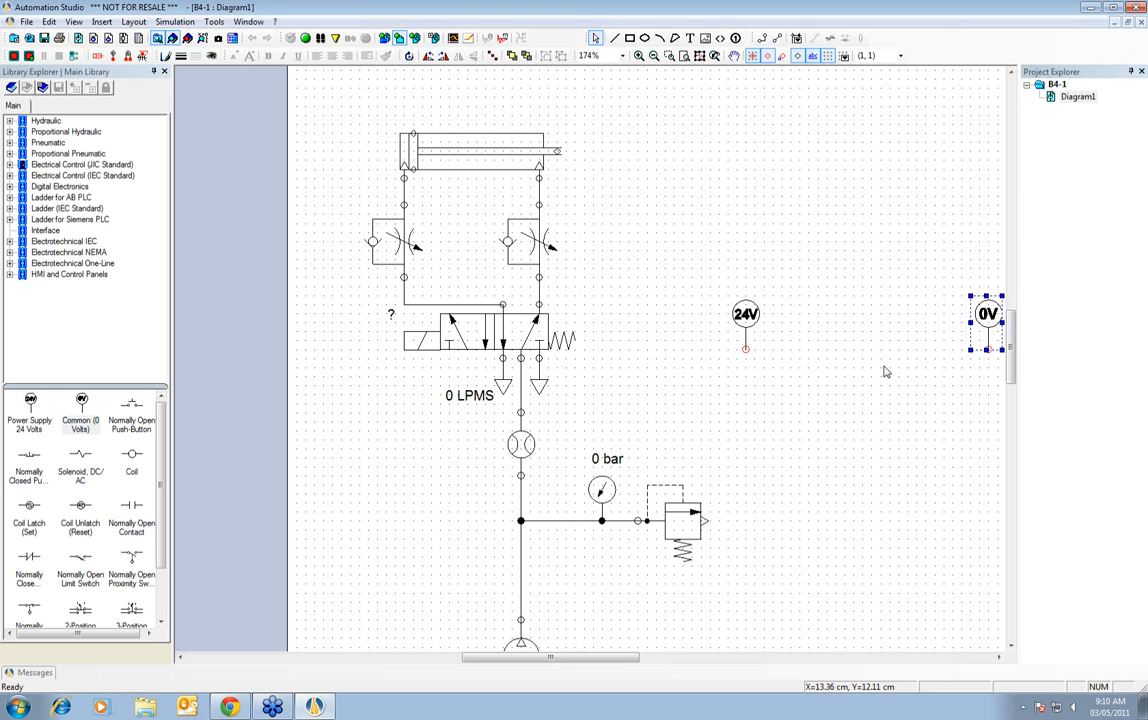
- Wire the 24-volt supply to the 0-volt common and insert a normally open push-button into the wire near the supply
{"action": "left_click_drag", "start_coordinate": [745, 349], "coordinate": [987, 349]}
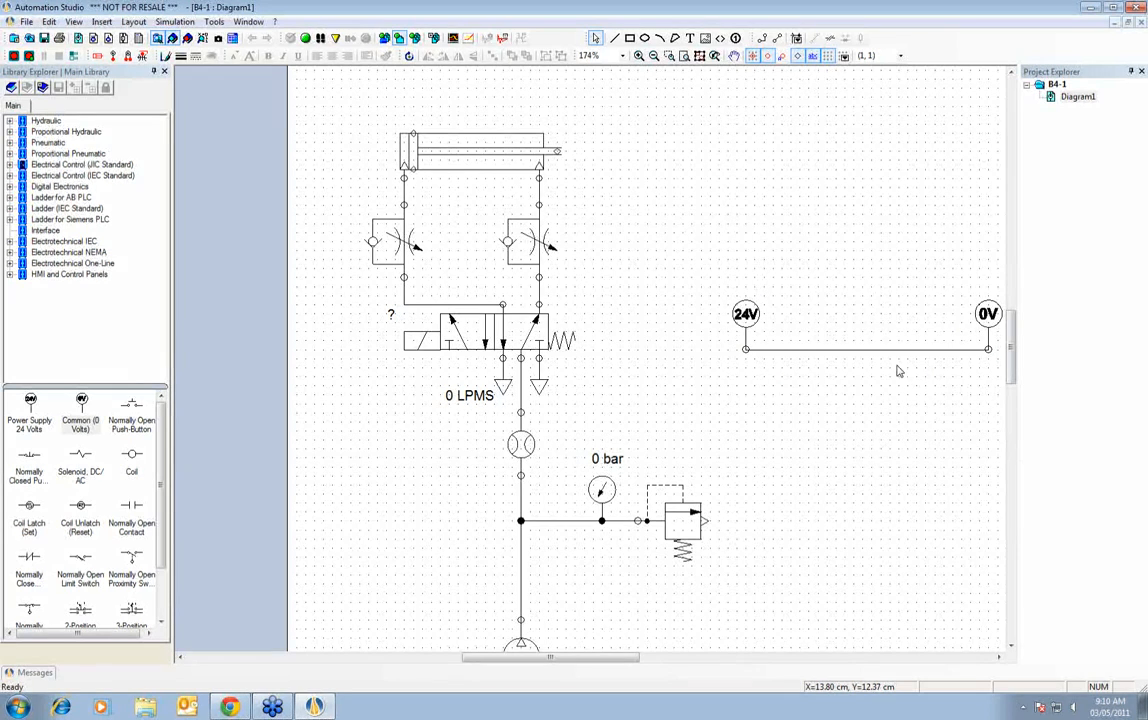
{"action": "left_click_drag", "start_coordinate": [130, 410], "coordinate": [810, 342]}
{"action": "left_click", "coordinate": [812, 418]}
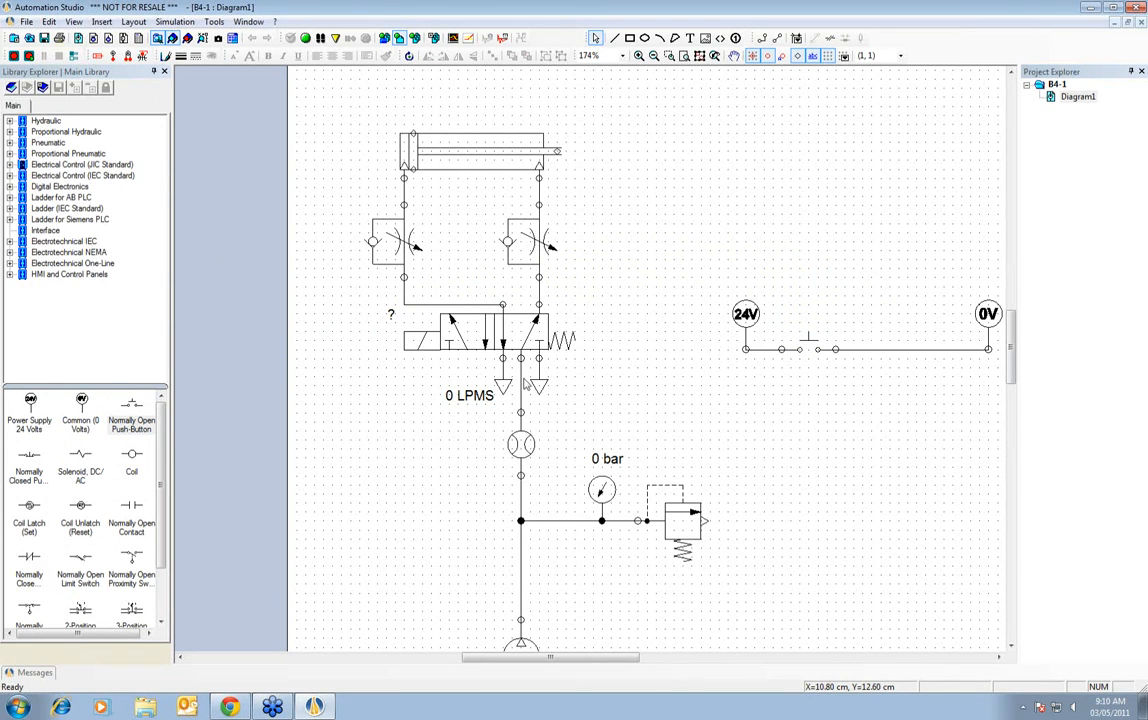
- Insert a DC/AC solenoid into the wire near the 0-volt common and give it the tagname EXT
{"action": "left_click_drag", "start_coordinate": [131, 408], "coordinate": [940, 358]}
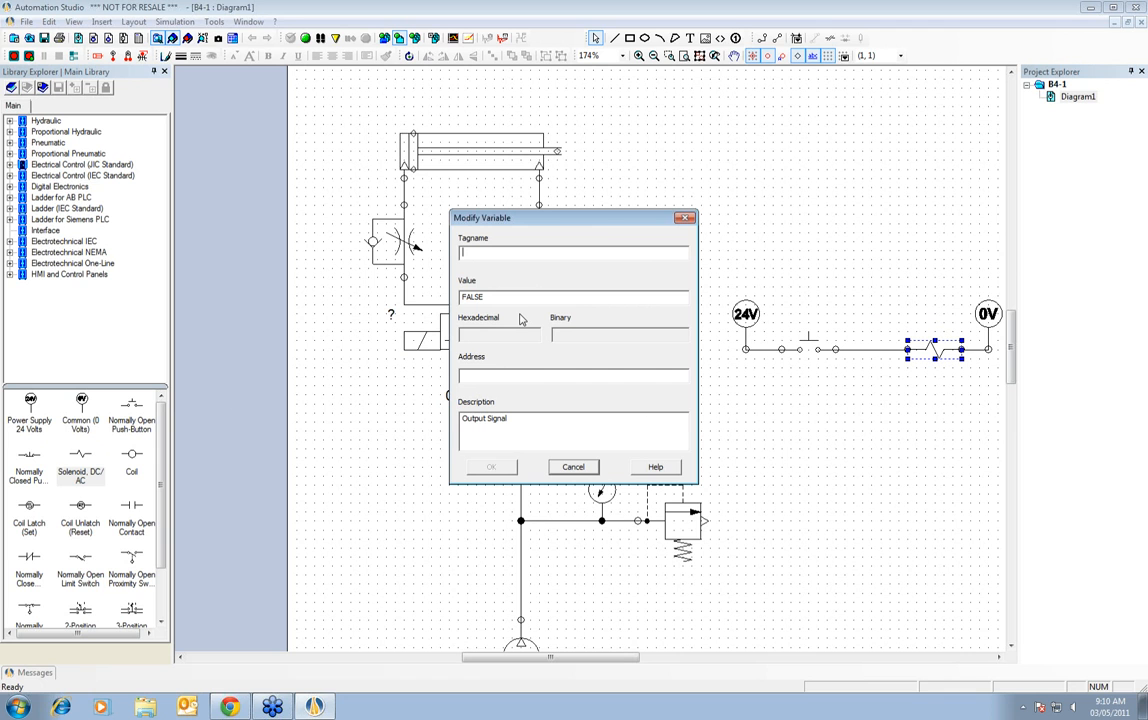
{"action": "type", "text": "EXT"}
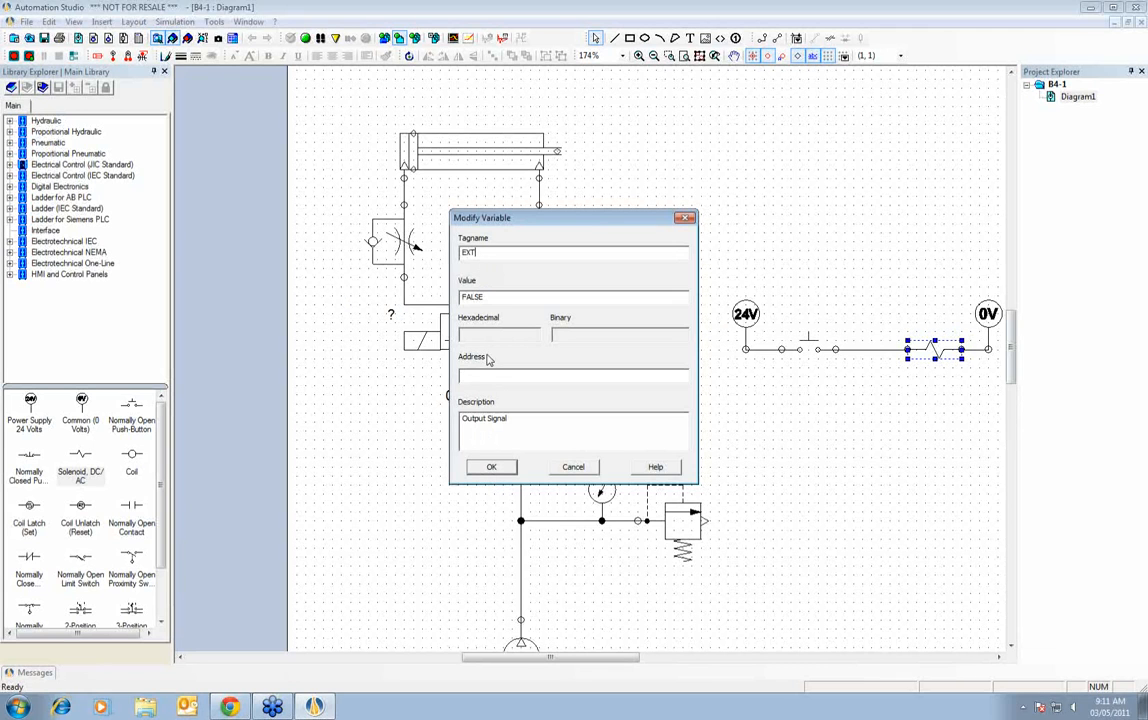
{"action": "left_click", "coordinate": [492, 470]}
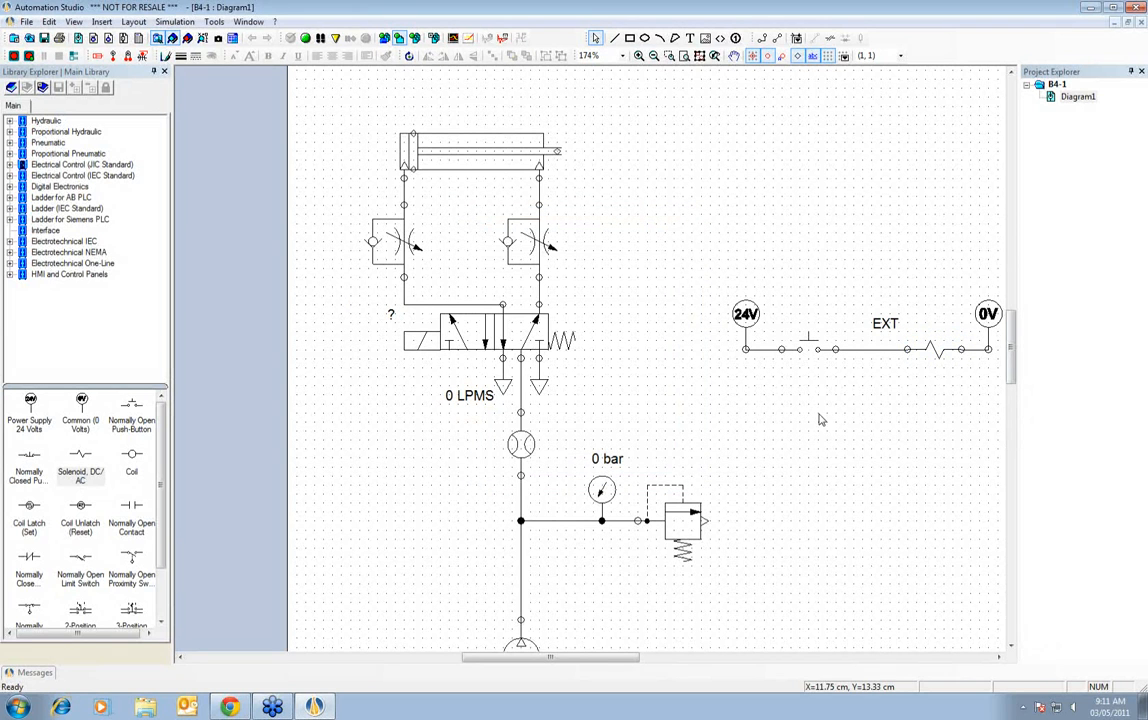
- Check the variable assignment and tagname of the DC/AC solenoid in the electrical circuit, leaving its variable unmodified
{"action": "double_click", "coordinate": [937, 353]}
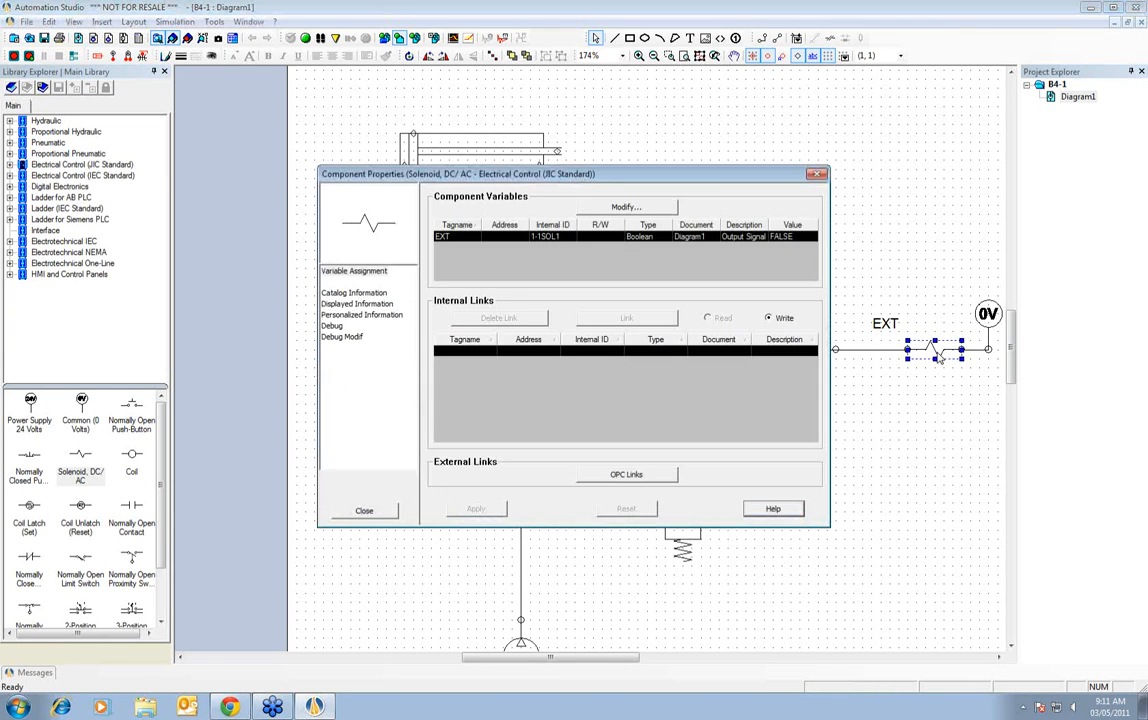
{"action": "left_click", "coordinate": [358, 272]}
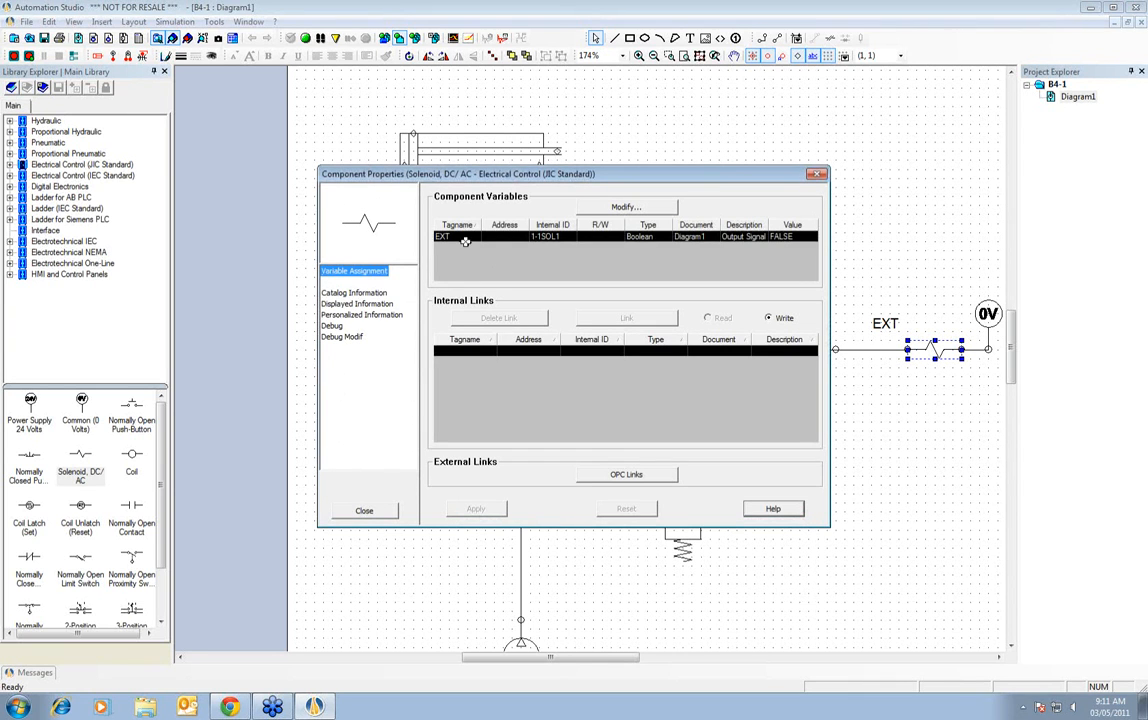
{"action": "left_click", "coordinate": [437, 238]}
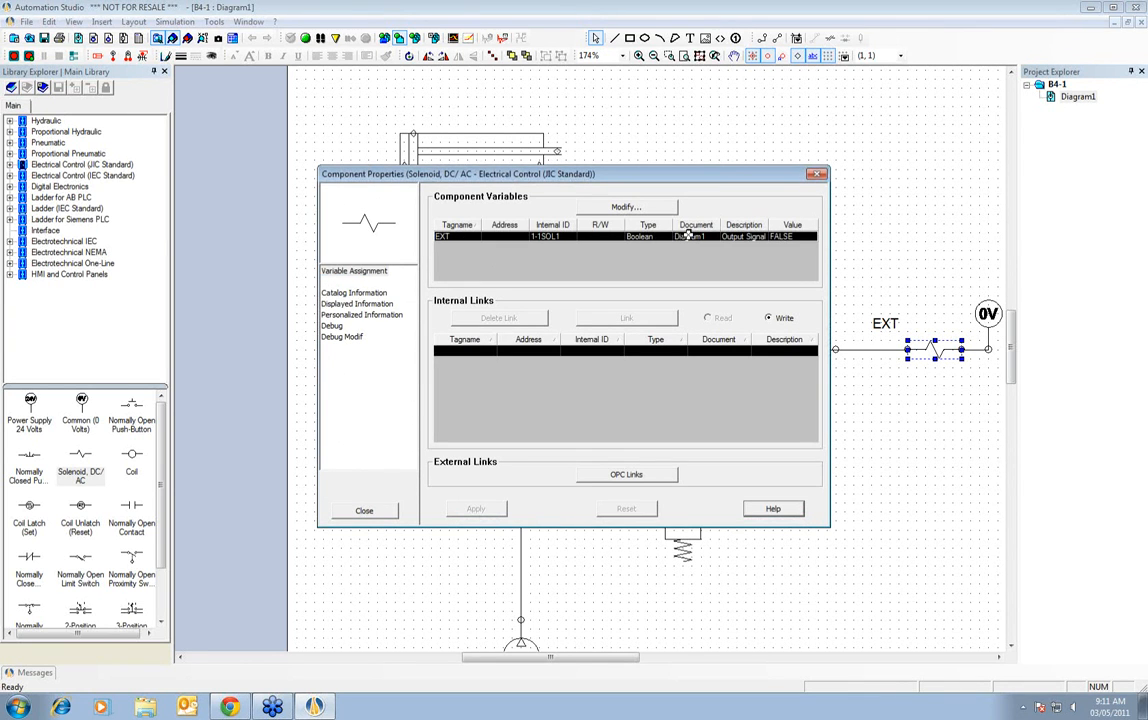
{"action": "left_click", "coordinate": [612, 207]}
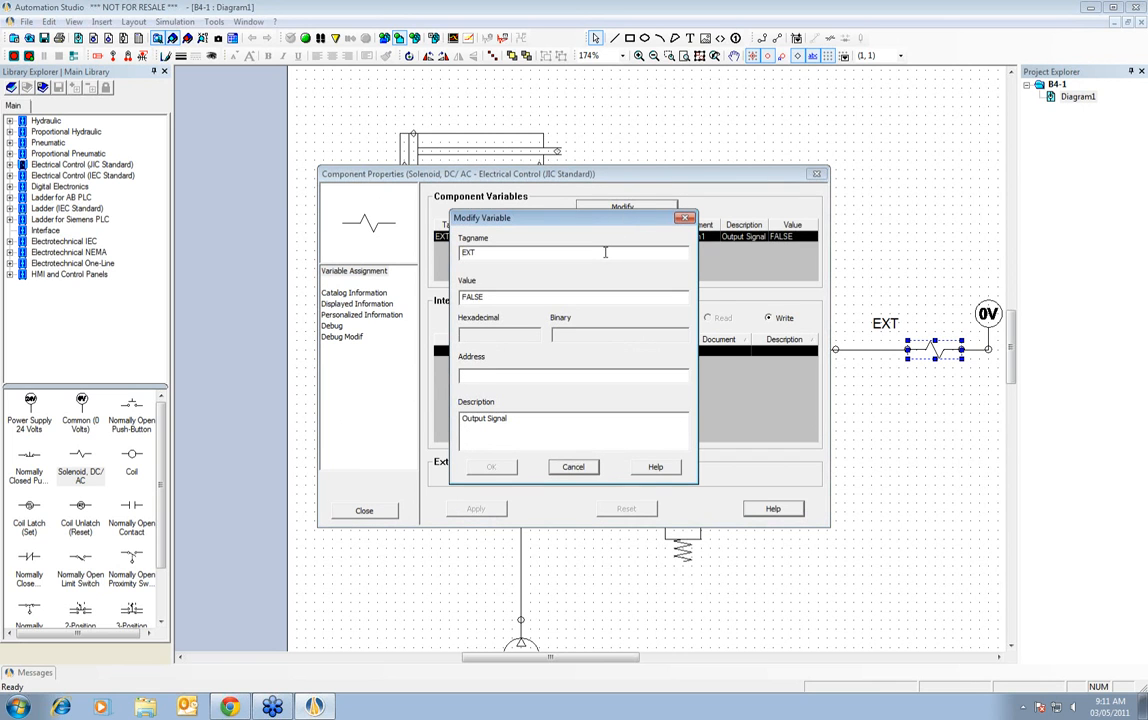
{"action": "left_click", "coordinate": [571, 467]}
{"action": "left_click", "coordinate": [391, 511]}
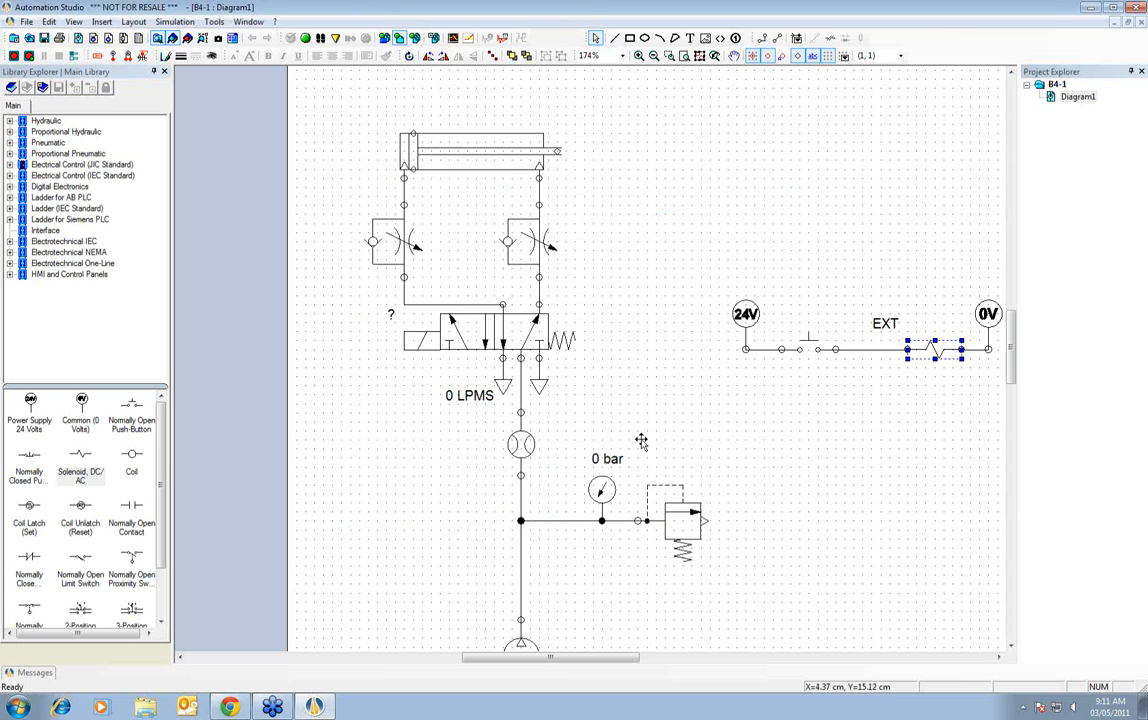
{"action": "left_click", "coordinate": [768, 436]}
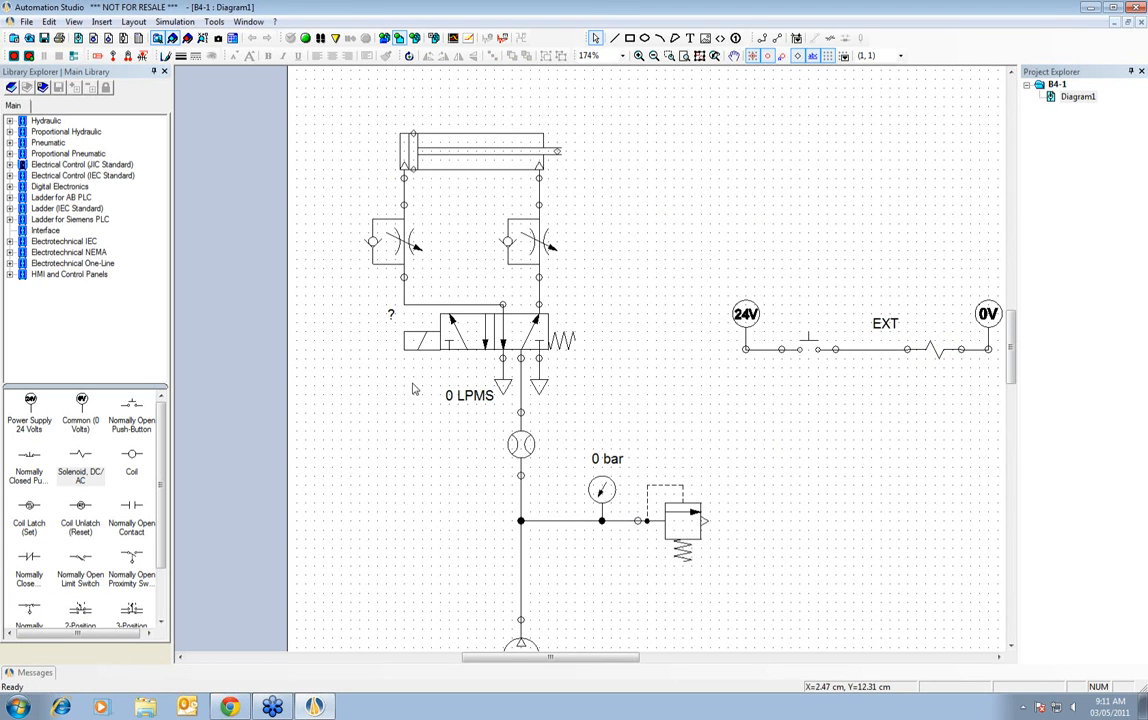
- Open the variable assignment of the 5/2-way valve and move its properties dialog clear of the electrical circuit
{"action": "double_click", "coordinate": [447, 342]}
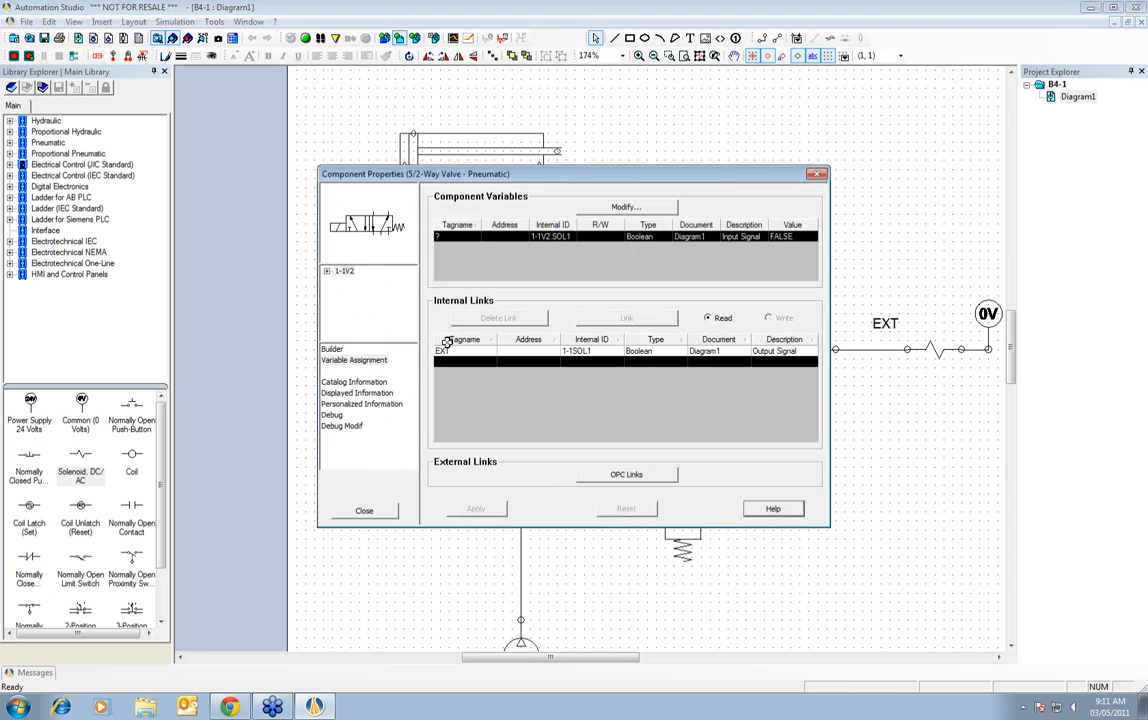
{"action": "left_click_drag", "start_coordinate": [468, 175], "coordinate": [166, 256]}
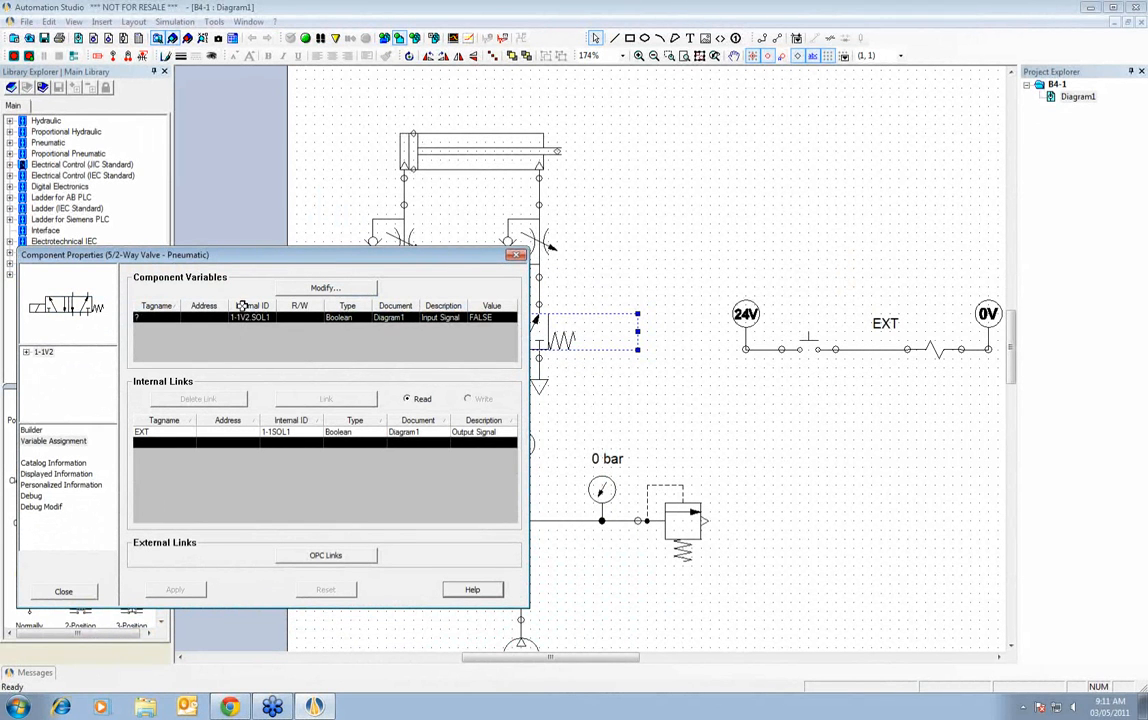
{"action": "left_click_drag", "start_coordinate": [181, 255], "coordinate": [311, 197]}
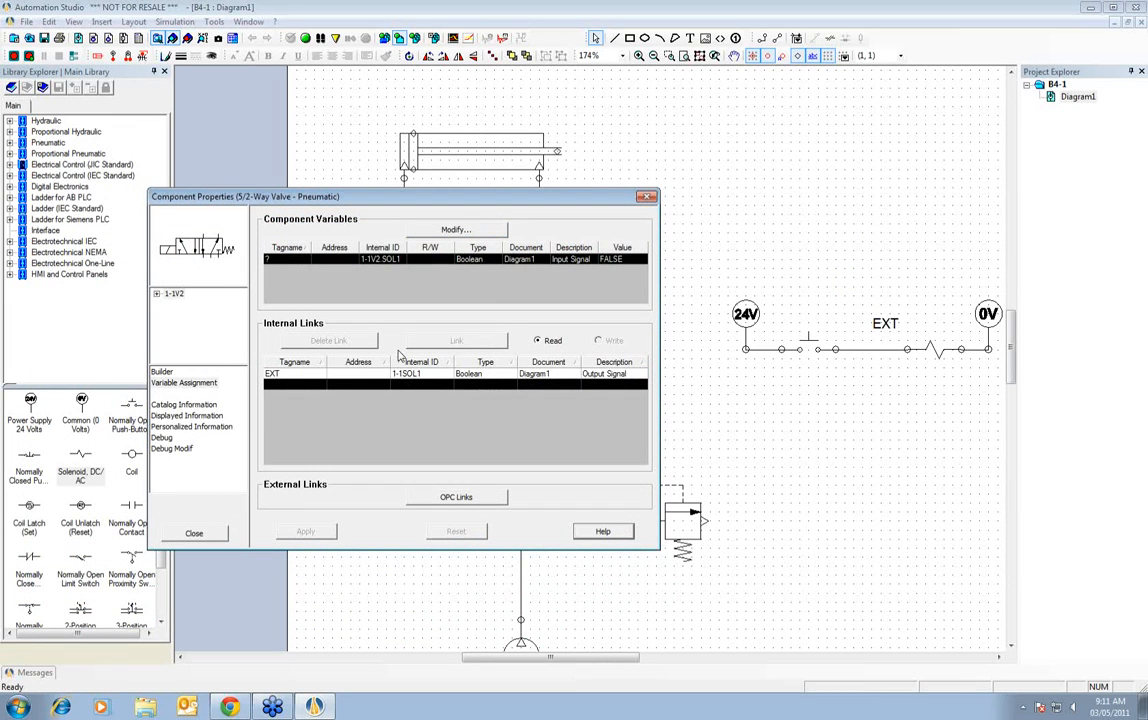
{"action": "left_click", "coordinate": [190, 383]}
{"action": "left_click", "coordinate": [456, 229]}
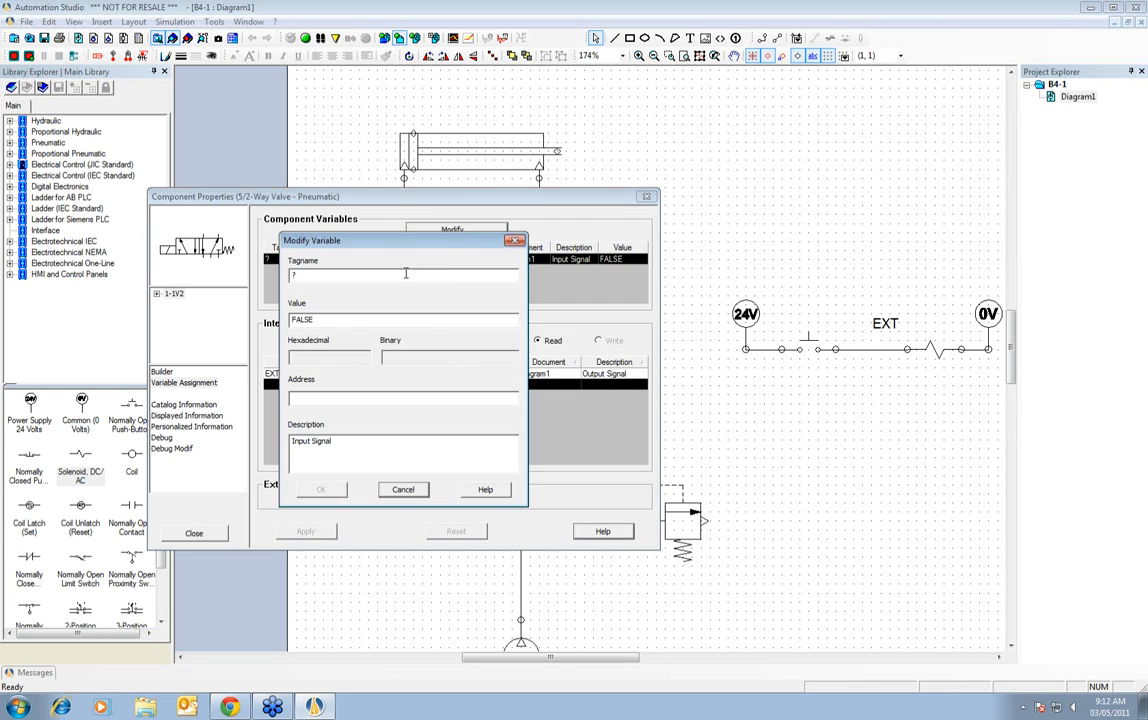
{"action": "type", "text": "rtdy"}
{"action": "left_click", "coordinate": [342, 491]}
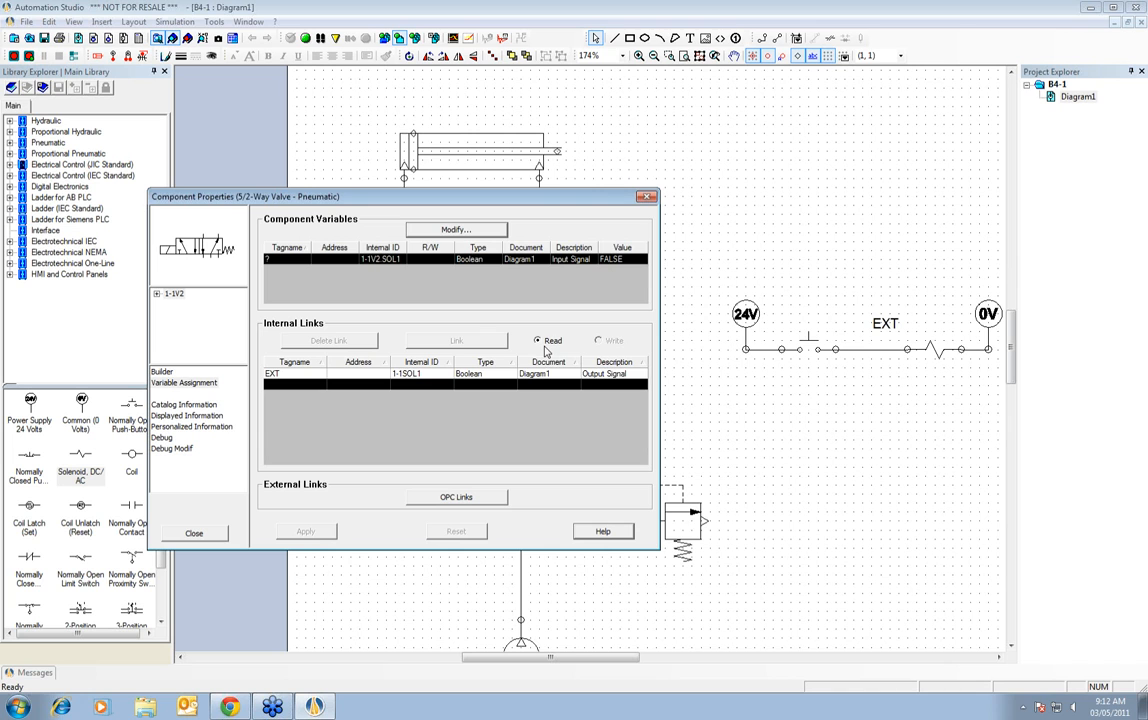
- Link the valve's solenoid input to read the EXT variable, and shift the electrical EXT label directly above its solenoid
{"action": "left_click", "coordinate": [282, 375]}
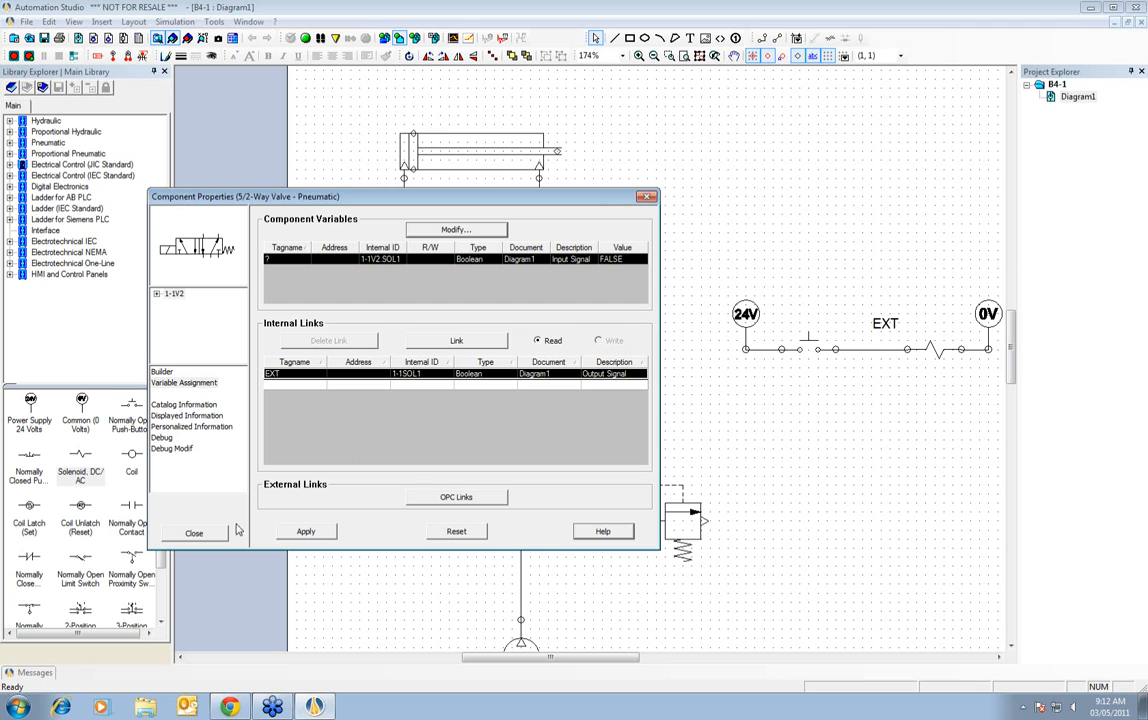
{"action": "left_click", "coordinate": [300, 535]}
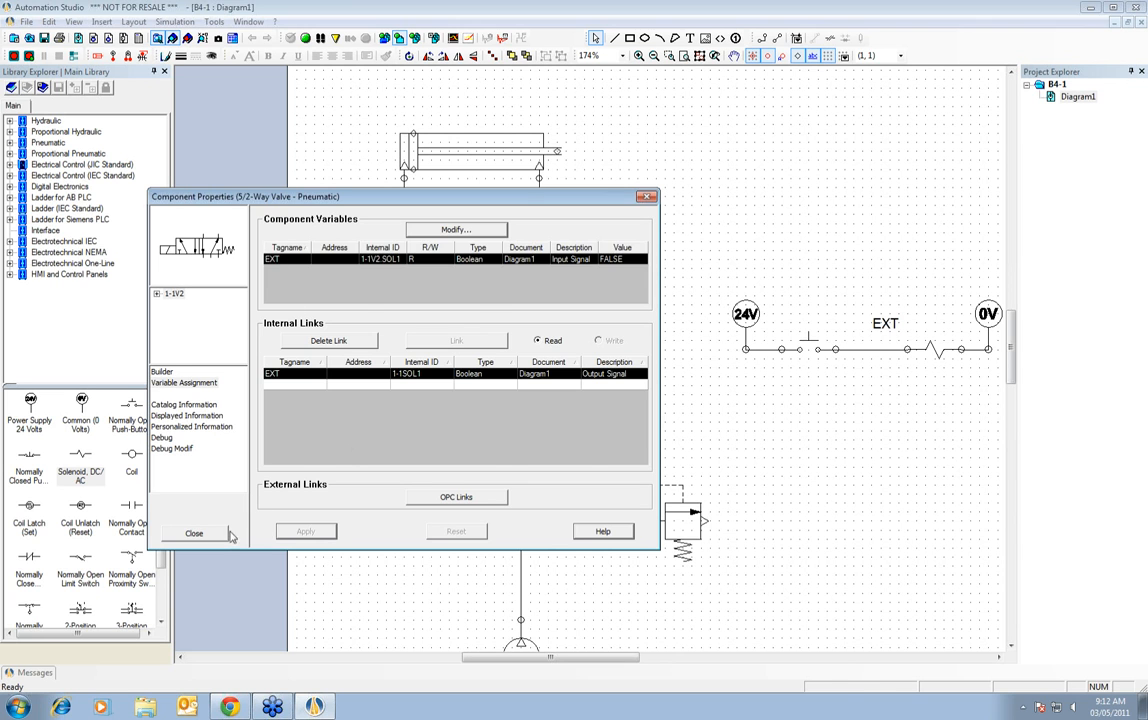
{"action": "left_click", "coordinate": [216, 533]}
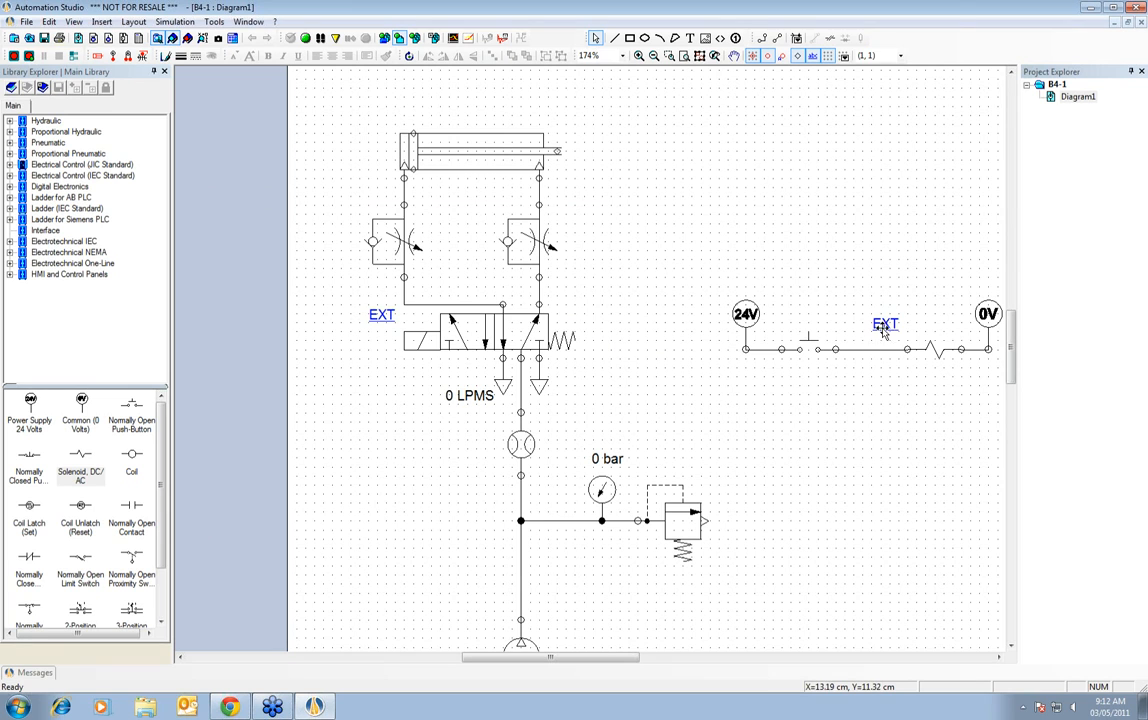
{"action": "left_click_drag", "start_coordinate": [883, 333], "coordinate": [931, 332]}
- Simulate the circuit with the whole diagram in view and operate the push-button repeatedly to extend and retract the cylinder
{"action": "left_click", "coordinate": [305, 38]}
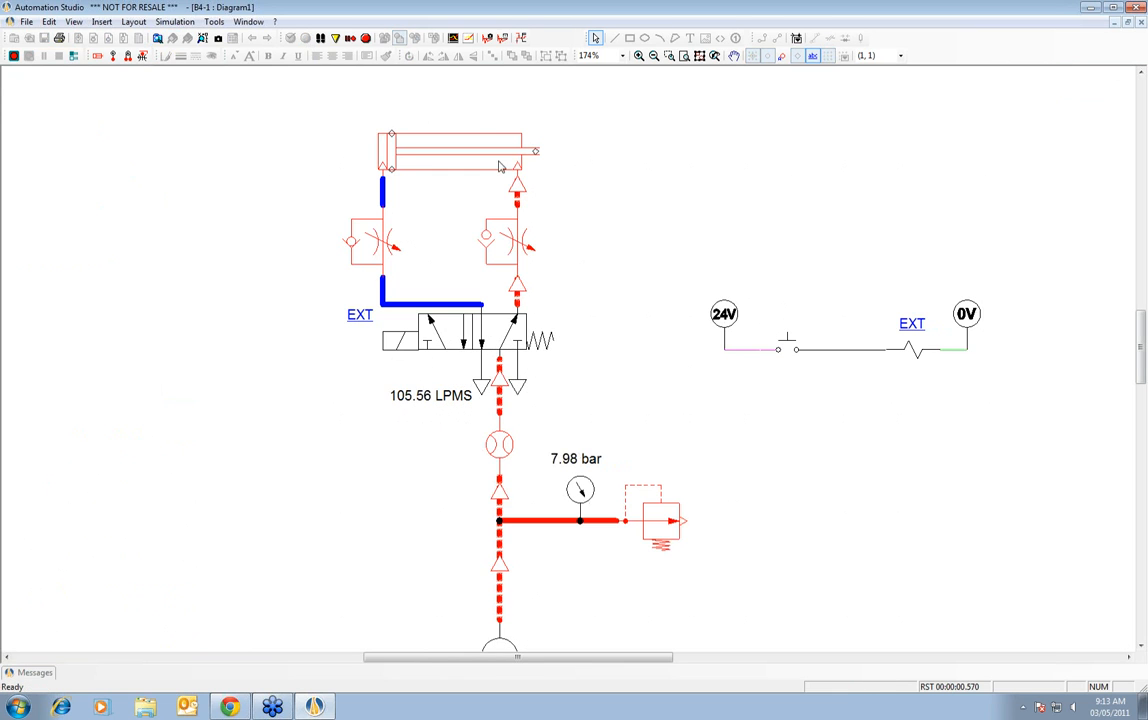
{"action": "left_click", "coordinate": [700, 57]}
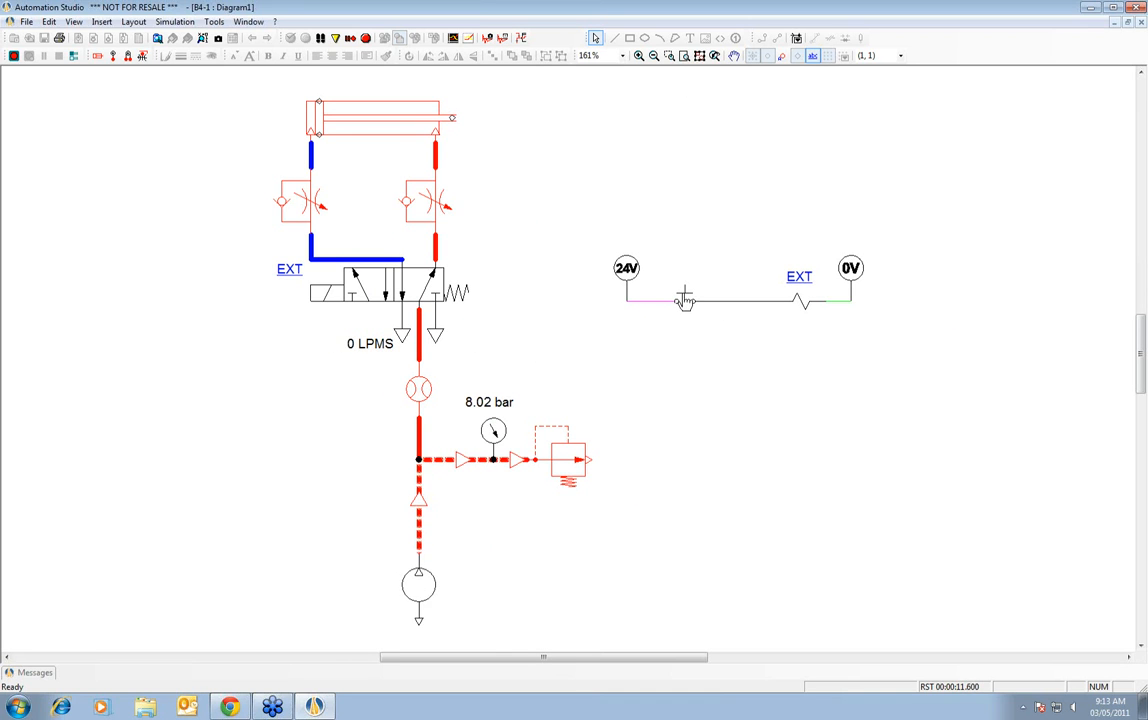
{"action": "left_click", "coordinate": [684, 300]}
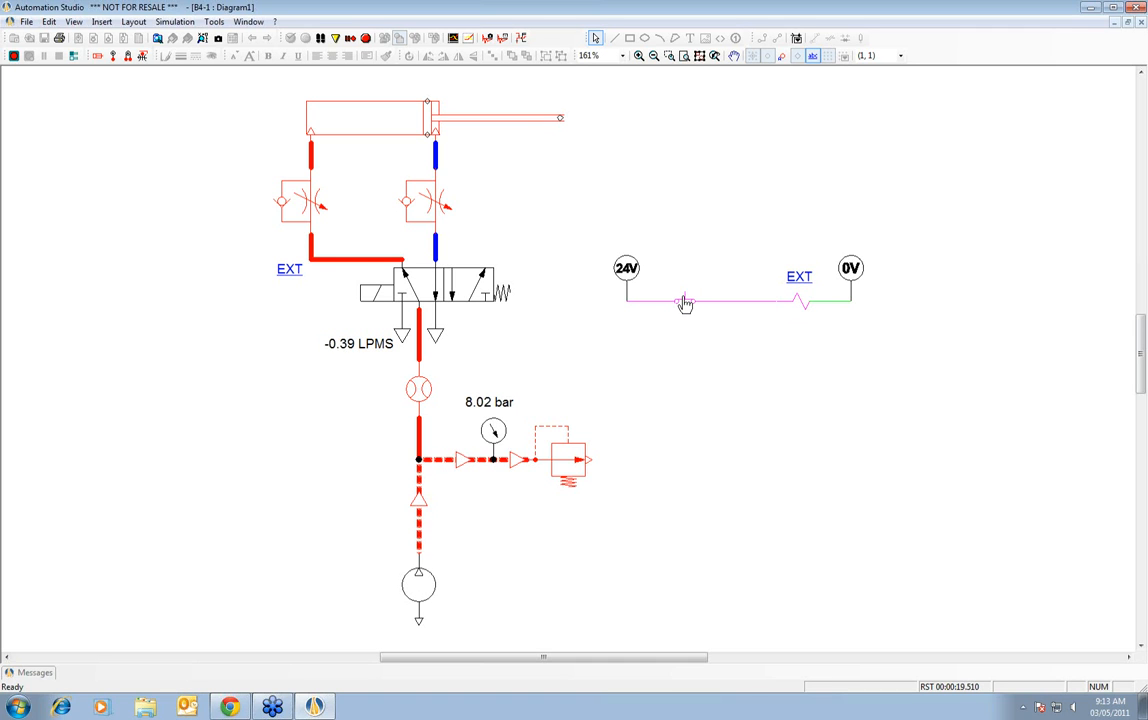
{"action": "left_click", "coordinate": [684, 302]}
{"action": "left_click", "coordinate": [685, 303]}
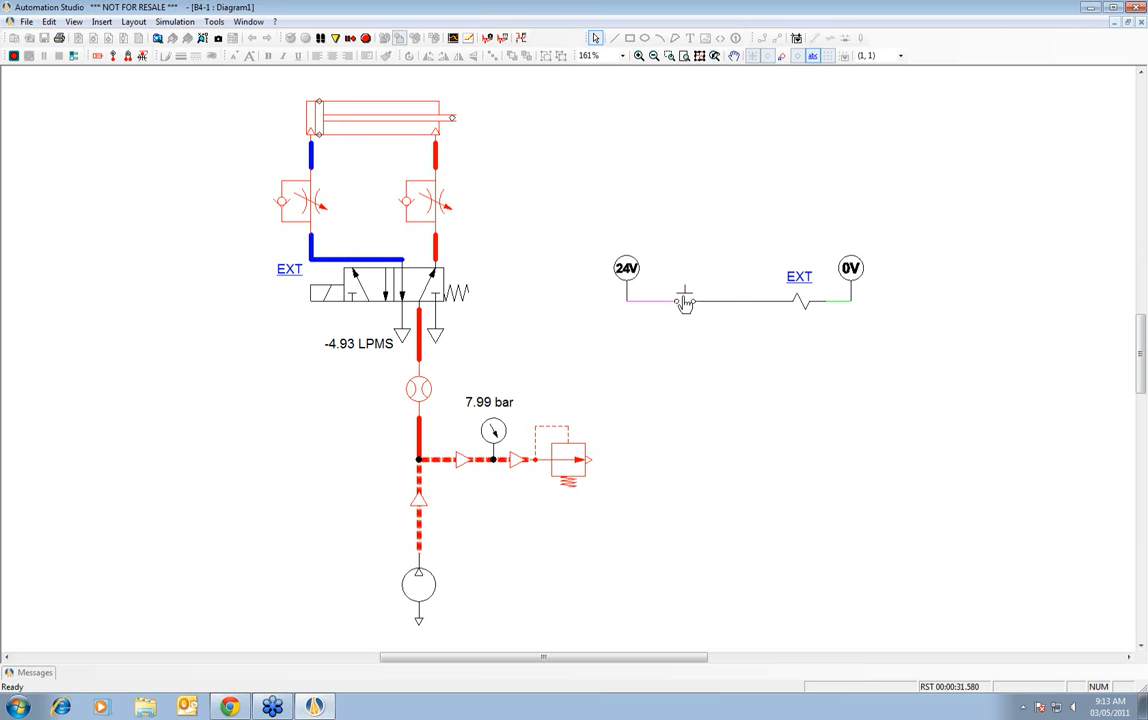
{"action": "left_click", "coordinate": [684, 300]}
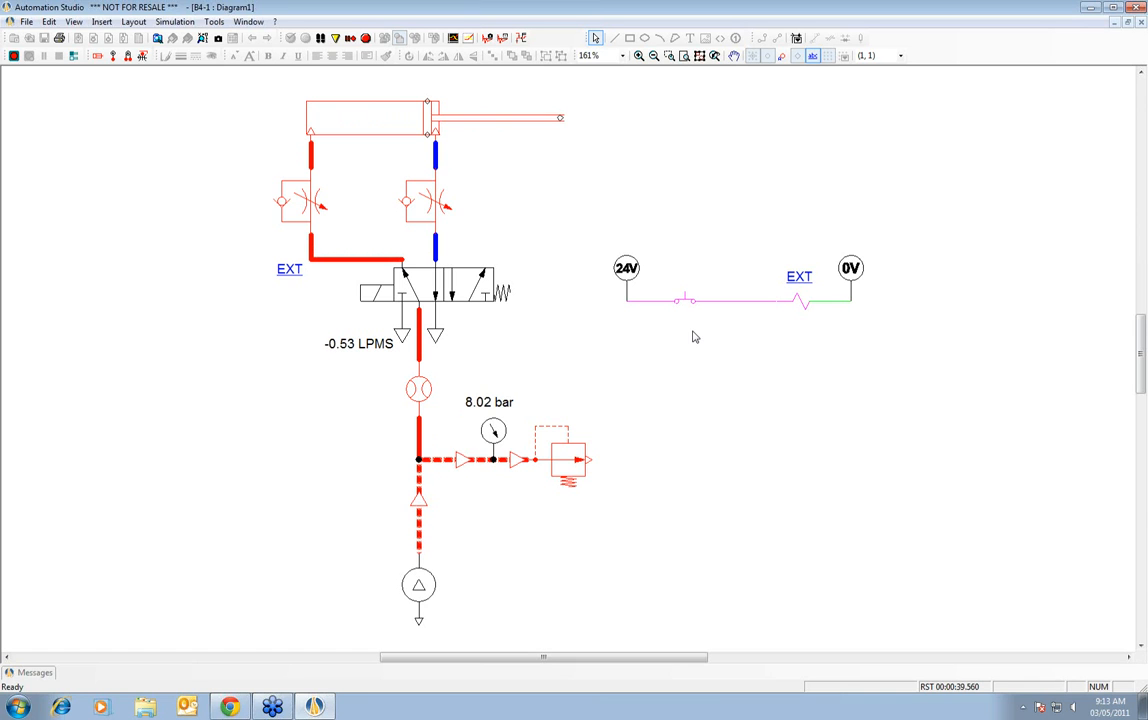
{"action": "left_click", "coordinate": [683, 301]}
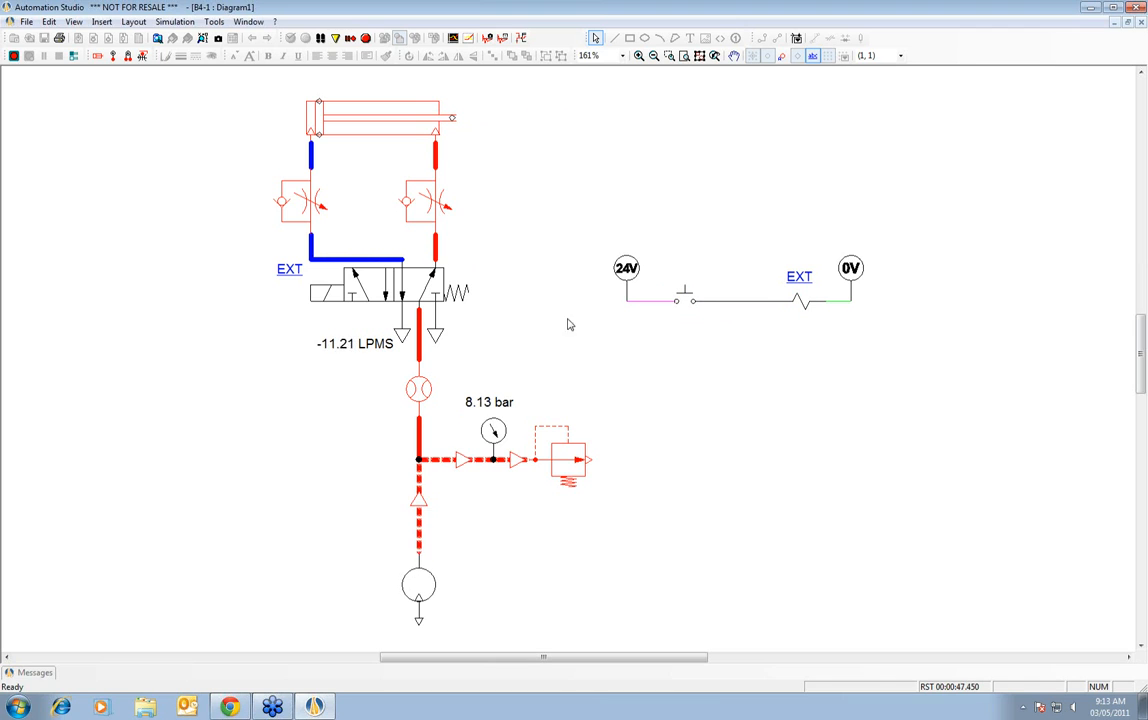
{"action": "left_click", "coordinate": [686, 302]}
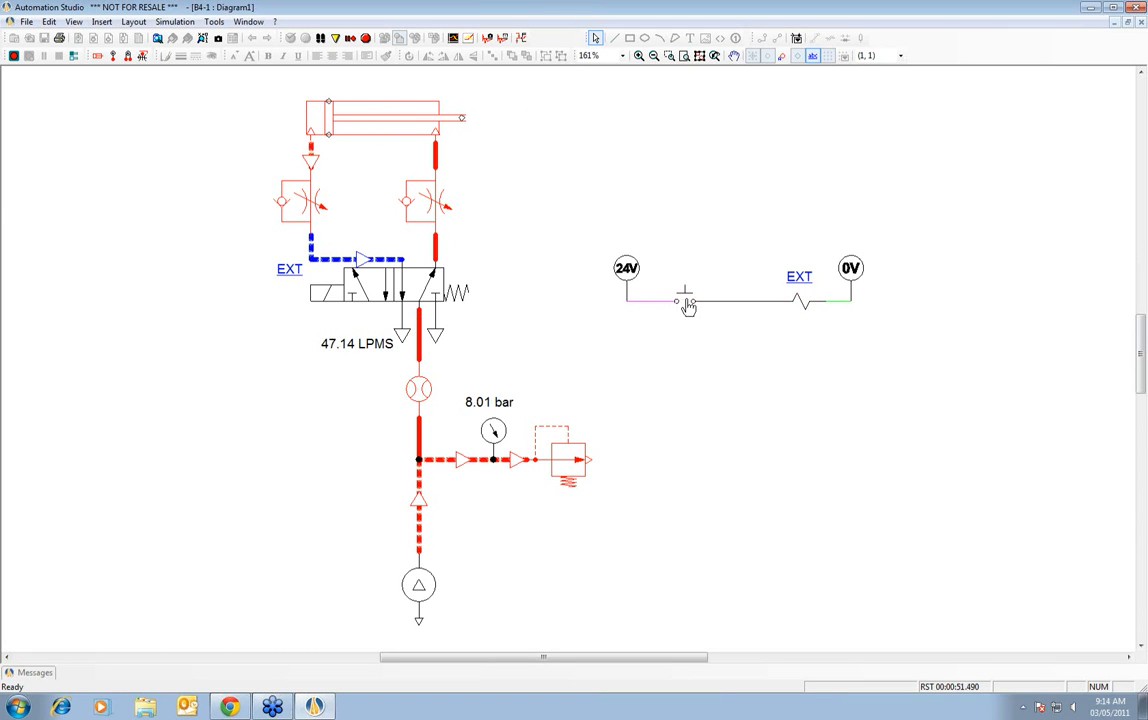
{"action": "left_click", "coordinate": [687, 304]}
- Set the diameter of both flow control valves under the cylinder to 5 mm in the running simulation
{"action": "left_click", "coordinate": [430, 203]}
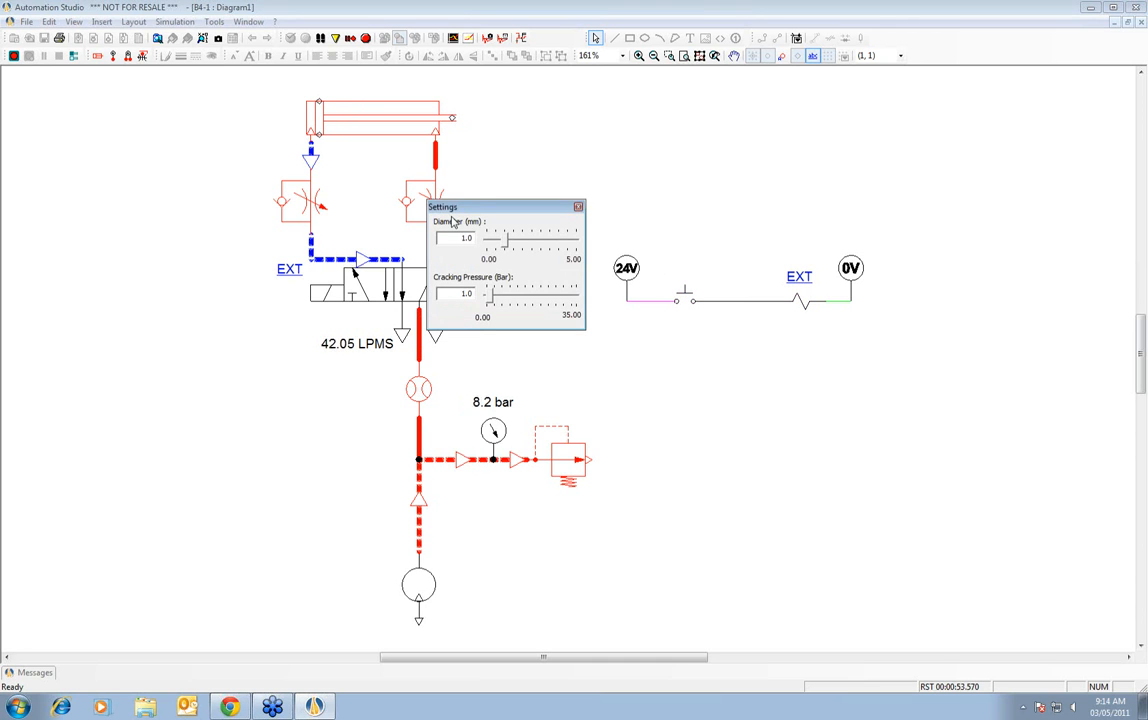
{"action": "left_click", "coordinate": [297, 205]}
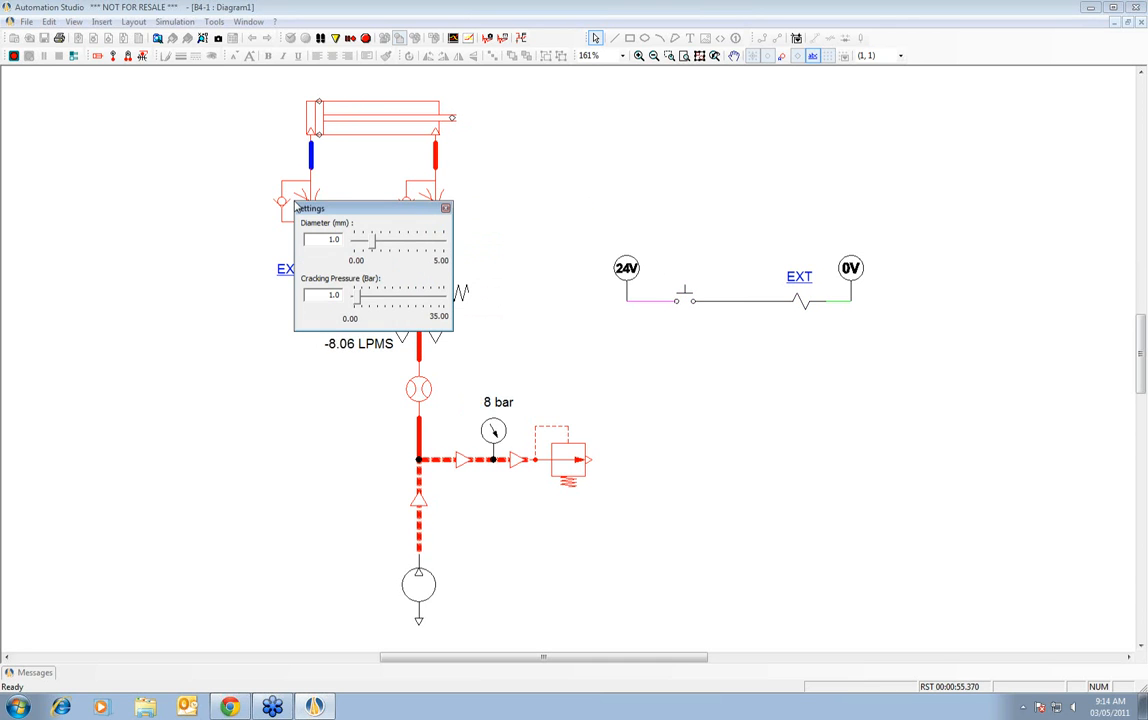
{"action": "left_click_drag", "start_coordinate": [372, 214], "coordinate": [170, 279]}
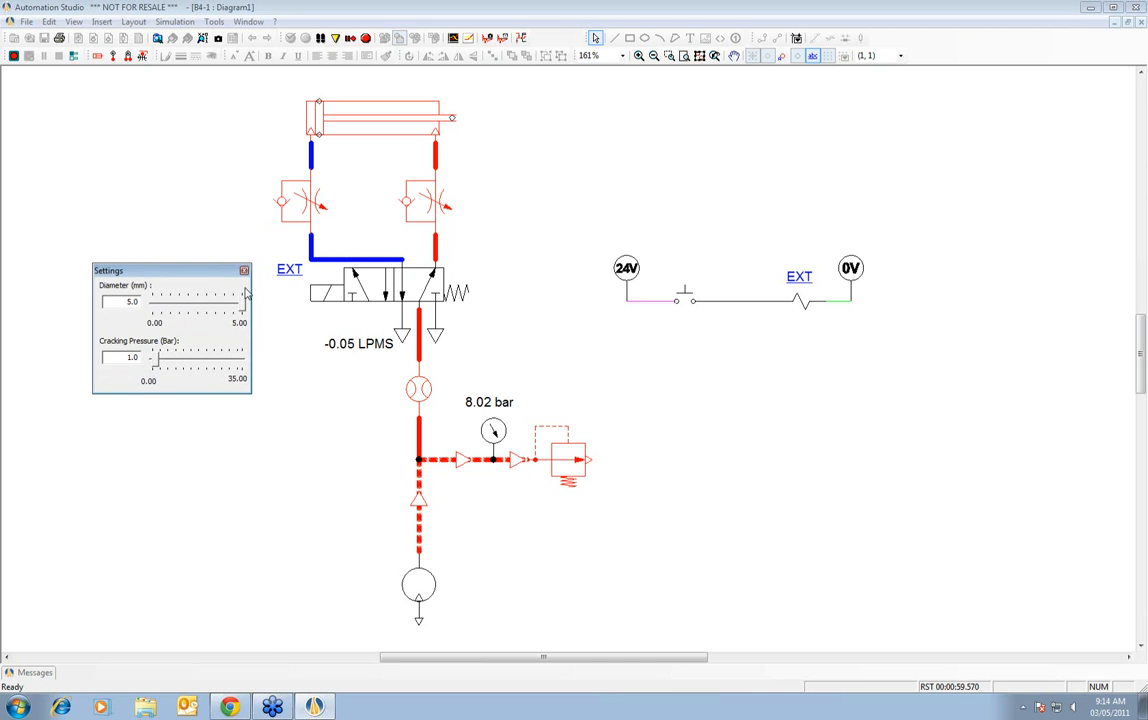
{"action": "left_click", "coordinate": [441, 203]}
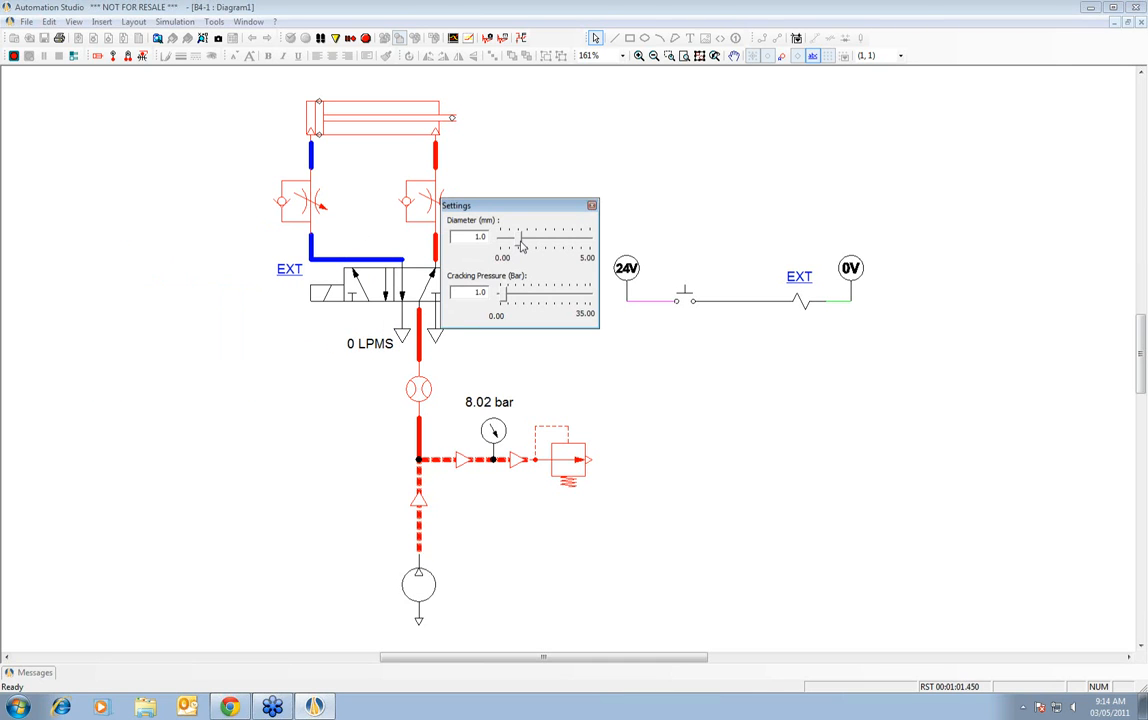
{"action": "left_click_drag", "start_coordinate": [520, 245], "coordinate": [600, 234]}
{"action": "left_click", "coordinate": [592, 205]}
- Cycle the cylinder with several quick actuations of the push-button at the larger flow setting and stop the simulation
{"action": "left_click", "coordinate": [680, 305]}
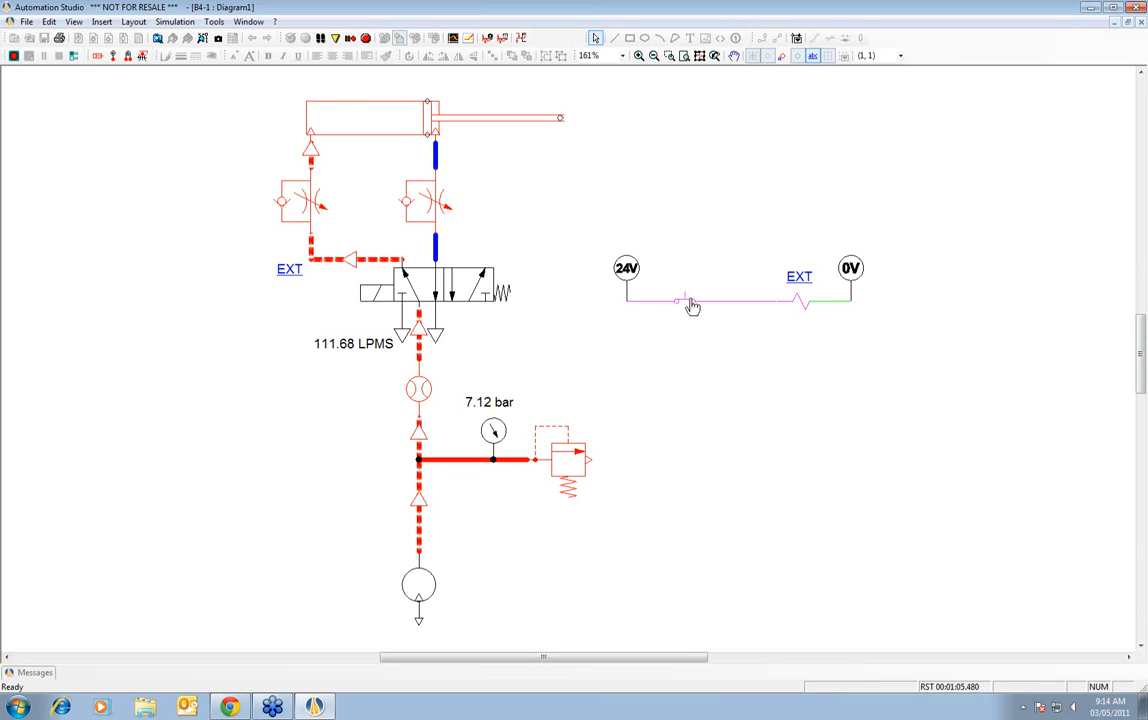
{"action": "left_click", "coordinate": [688, 305]}
{"action": "left_click", "coordinate": [688, 305]}
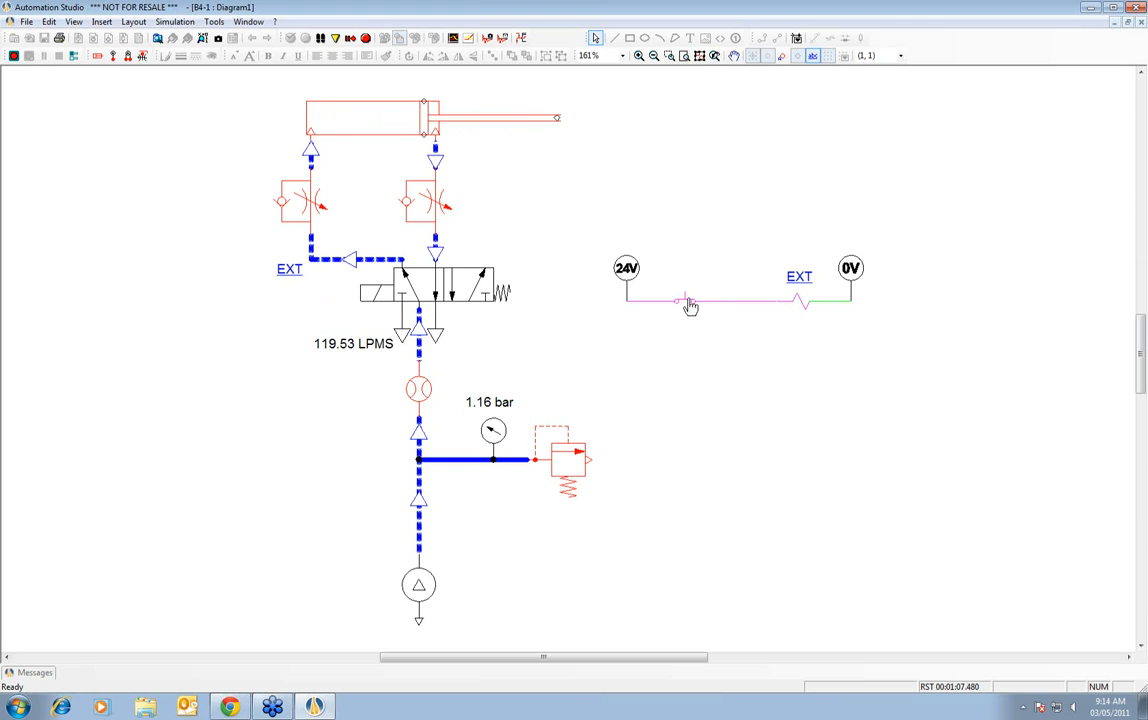
{"action": "left_click", "coordinate": [688, 305]}
{"action": "left_click", "coordinate": [688, 305]}
{"action": "left_click", "coordinate": [688, 305]}
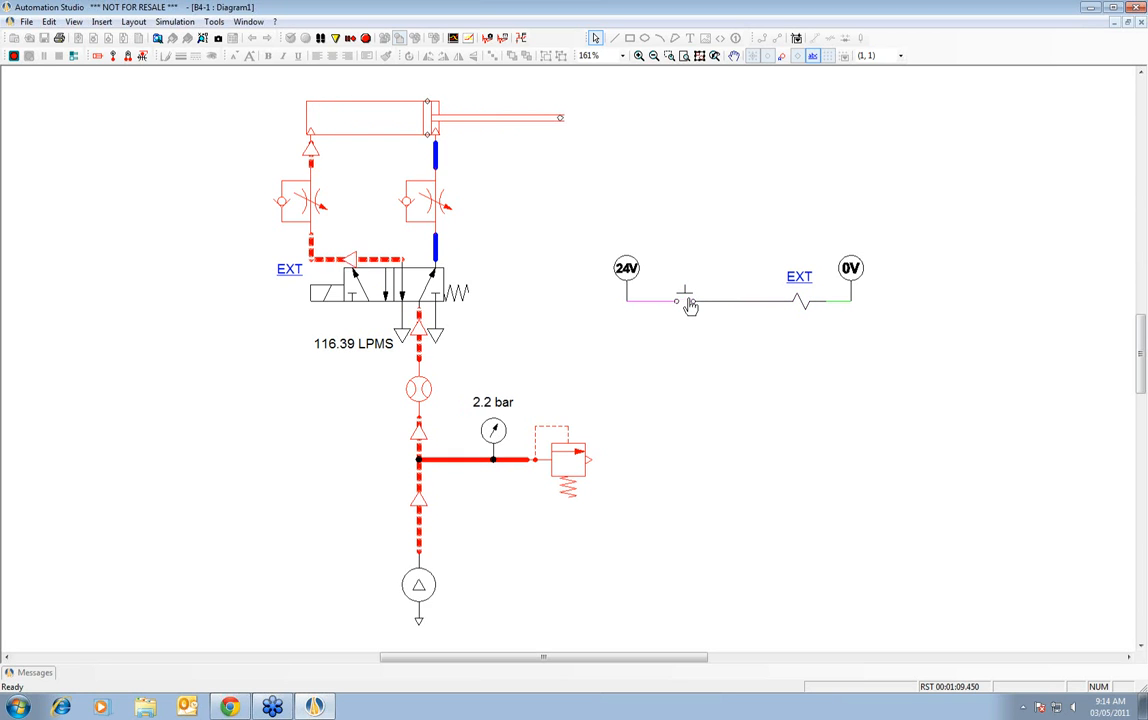
{"action": "left_click", "coordinate": [366, 38]}
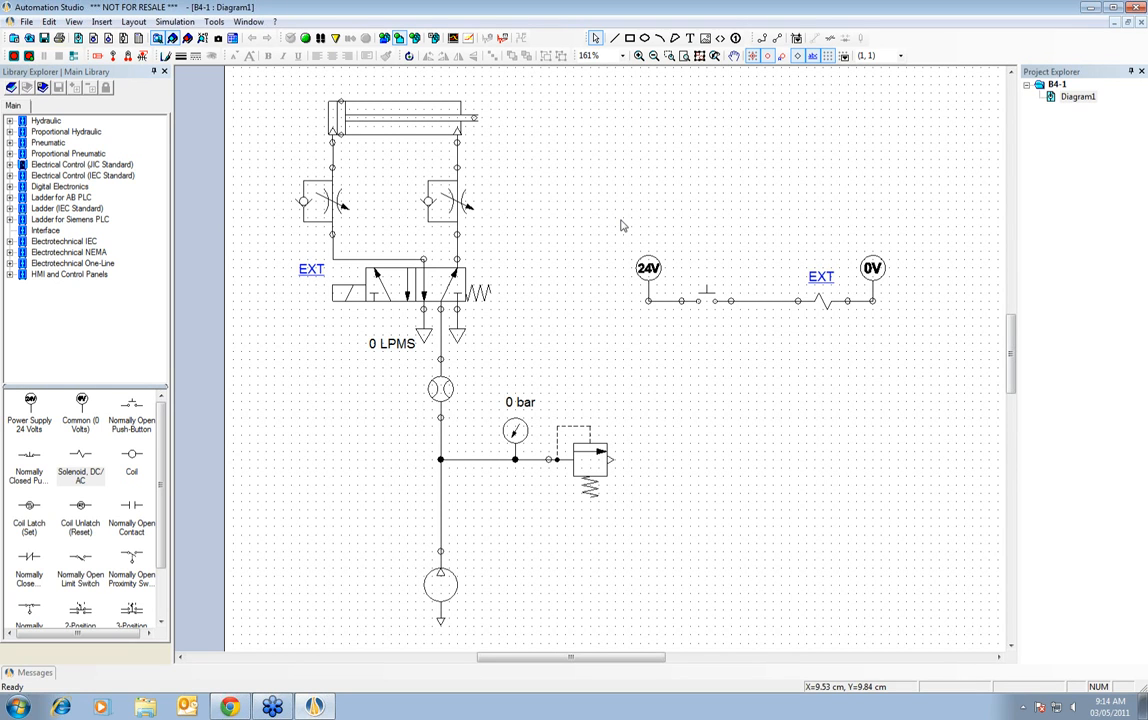
- Save the project under the new name B5-1 in the Training folder
{"action": "left_click", "coordinate": [27, 22]}
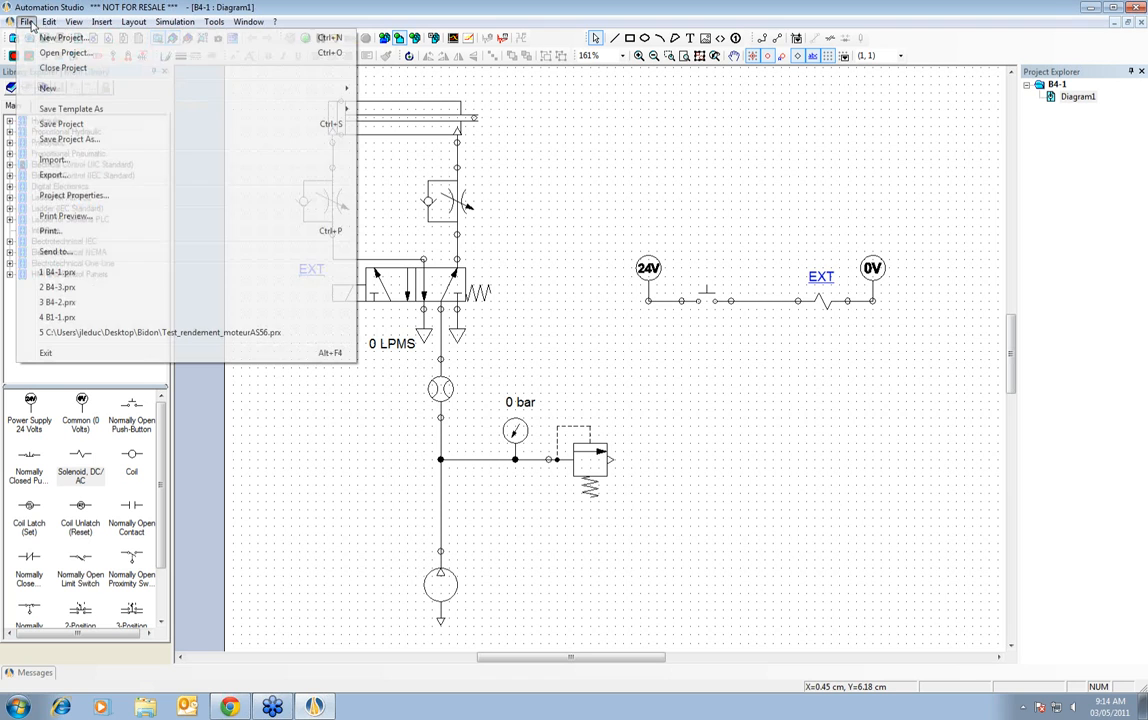
{"action": "left_click", "coordinate": [60, 139]}
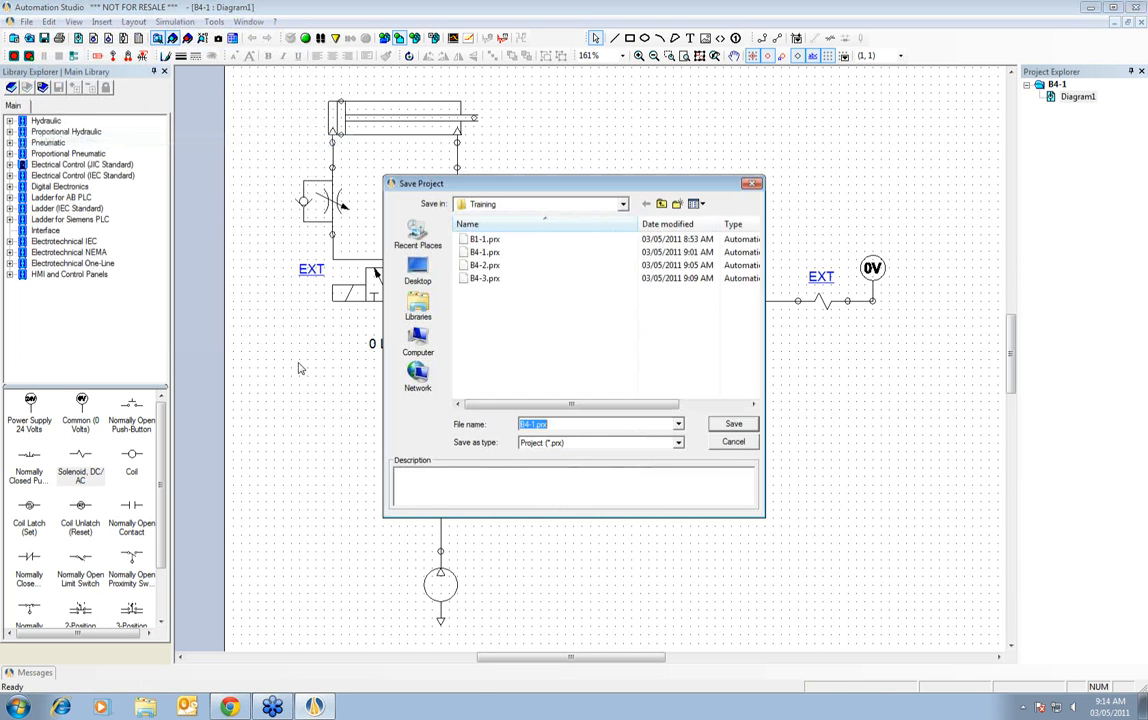
{"action": "left_click", "coordinate": [528, 425]}
{"action": "left_click", "coordinate": [734, 425]}
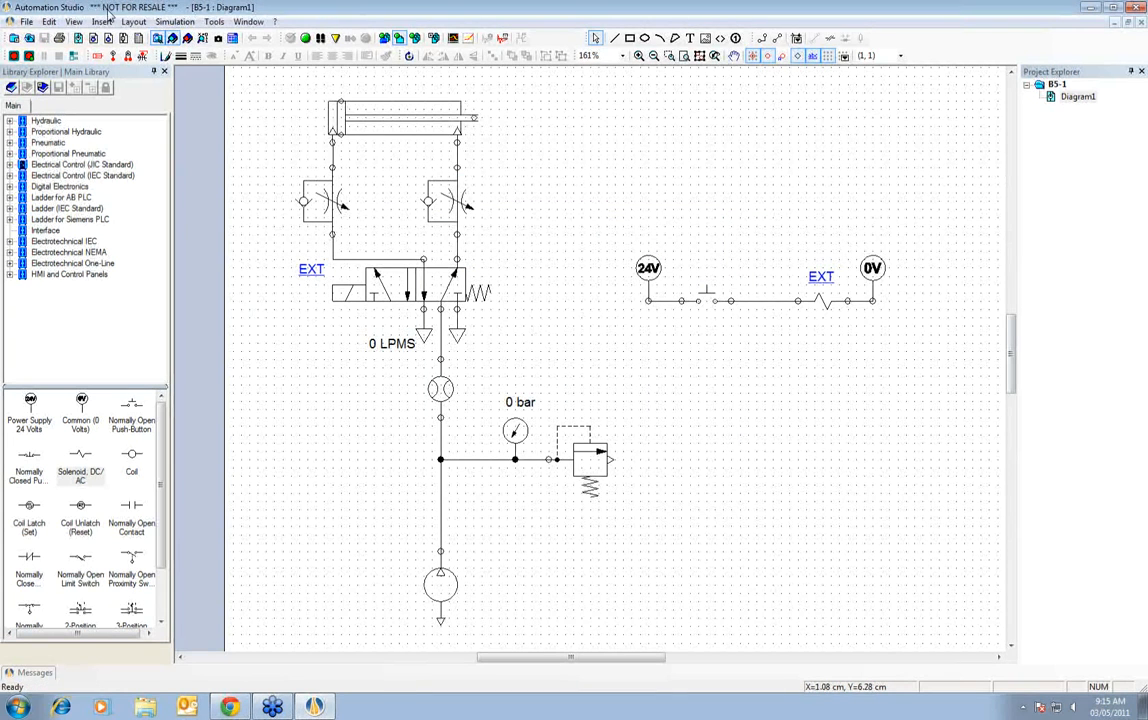
- Save another copy of the project as B5-2 in the Training folder
{"action": "left_click", "coordinate": [27, 22]}
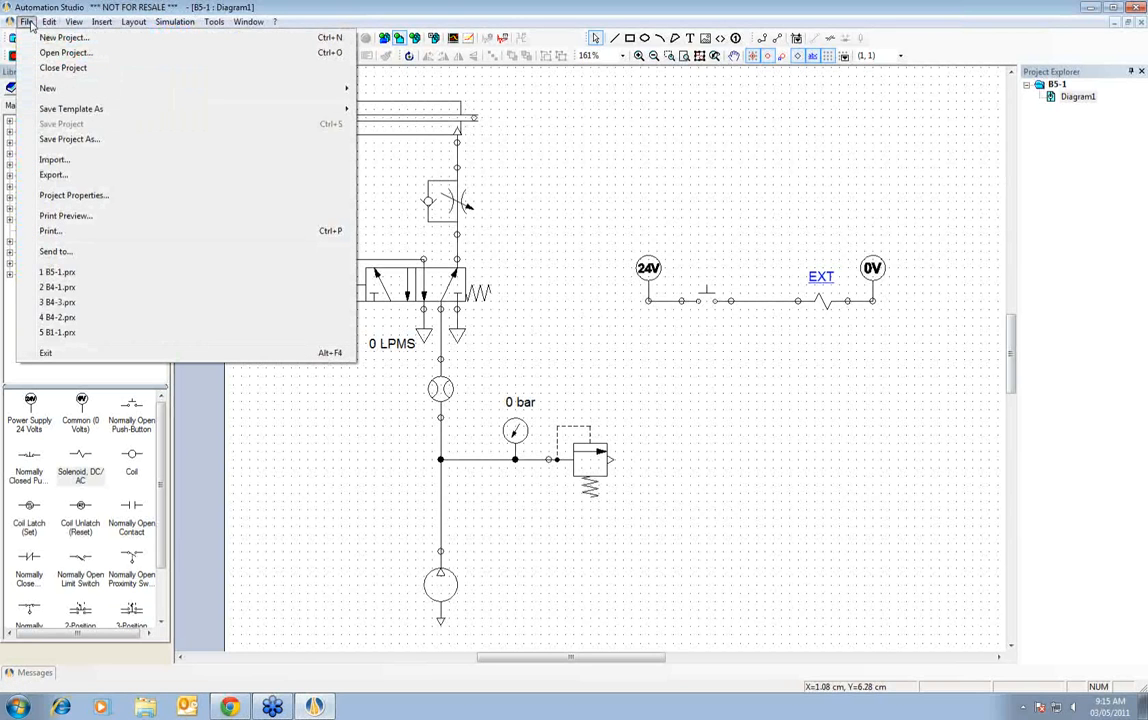
{"action": "left_click", "coordinate": [60, 140]}
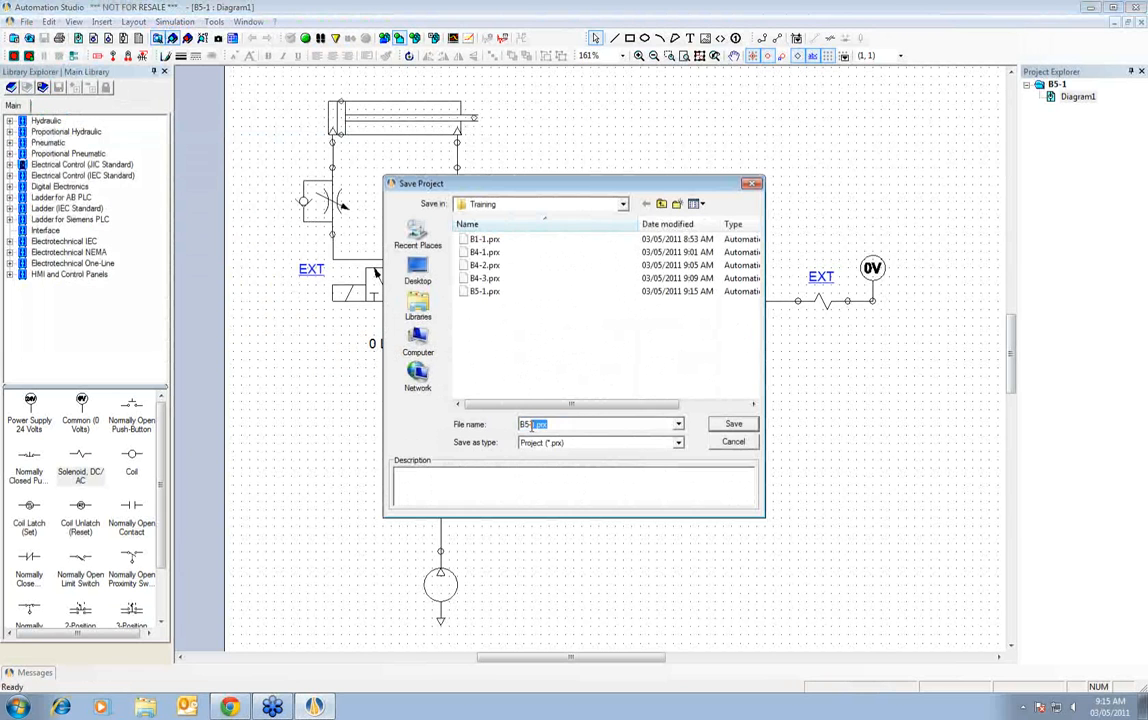
{"action": "type", "text": "2"}
{"action": "left_click", "coordinate": [711, 425]}
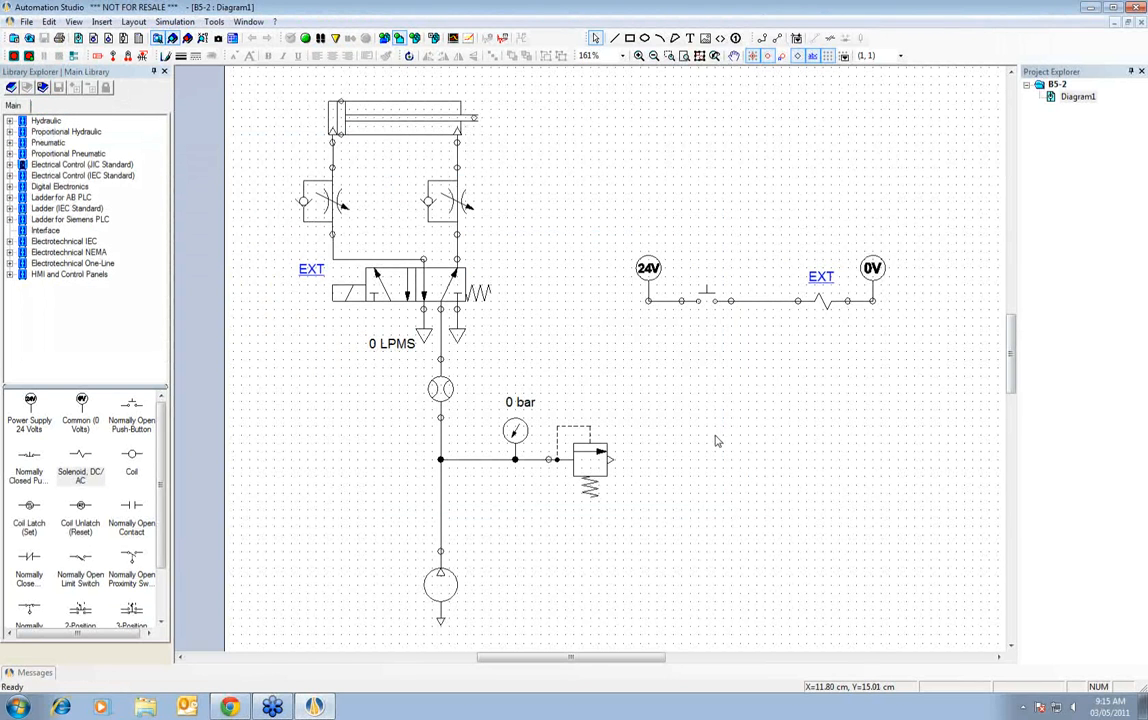
- Show the components of the Hydraulic library for the B5-2 diagram
{"action": "scroll", "coordinate": [716, 441], "scroll_direction": "down", "scroll_amount": 4}
{"action": "scroll", "coordinate": [720, 441], "scroll_direction": "up", "scroll_amount": 2}
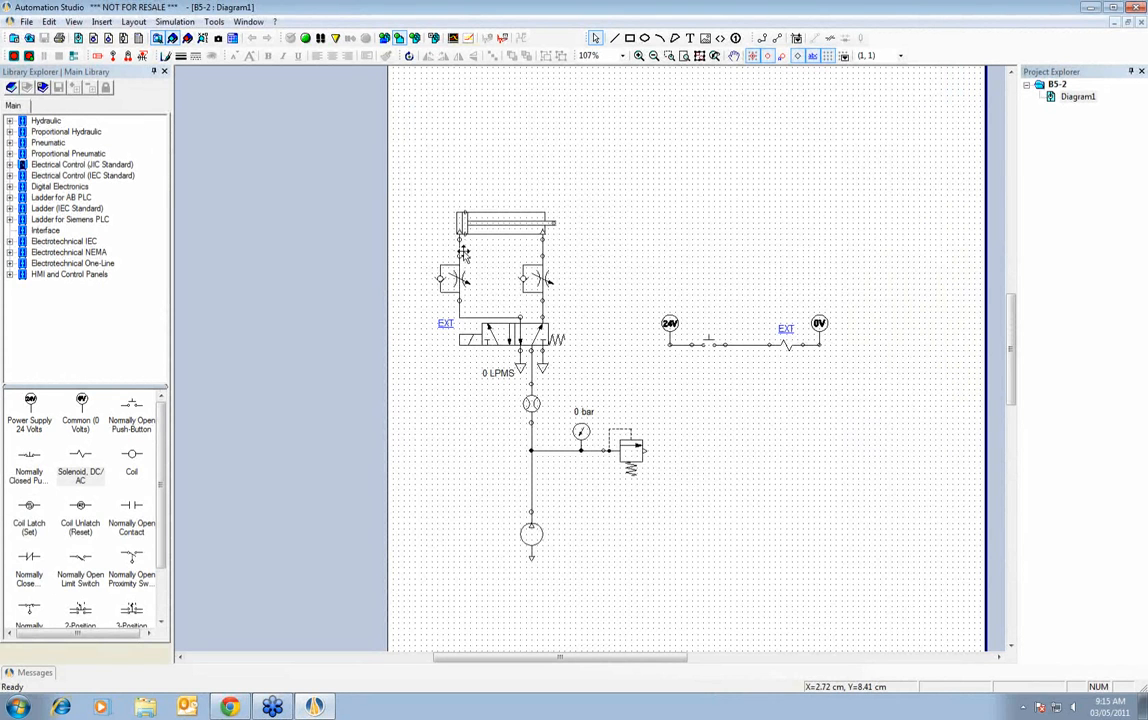
{"action": "left_click", "coordinate": [45, 120]}
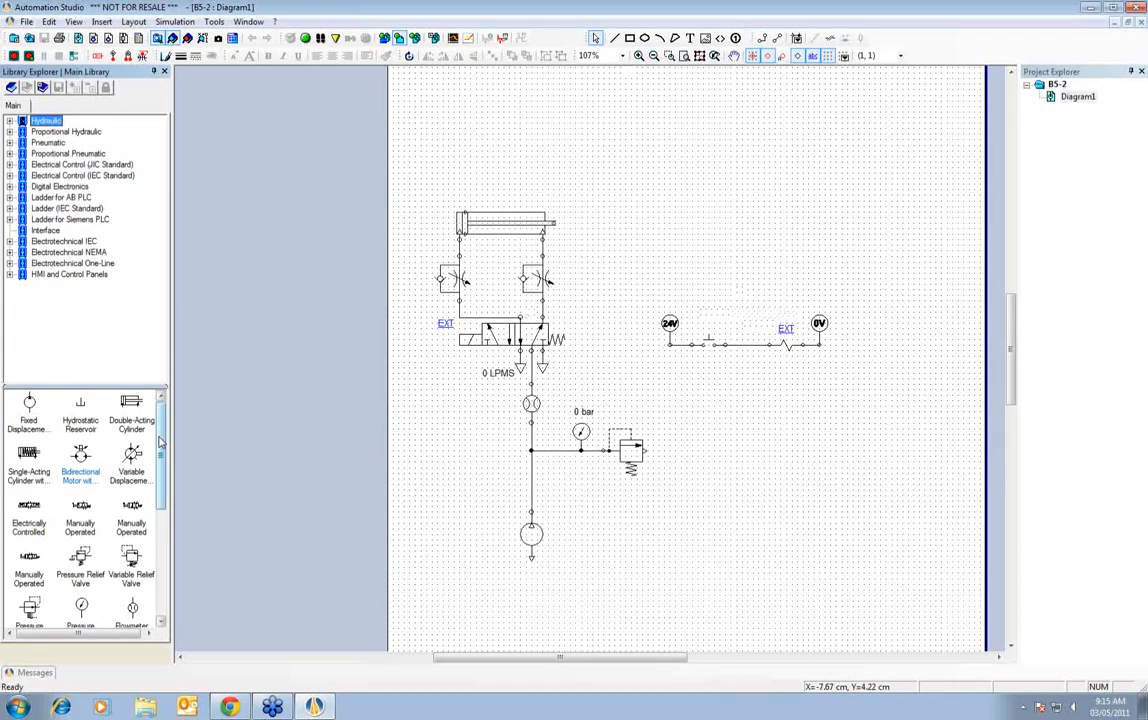
- Place a Proximity Sensor from the Hydraulic library above the cylinder's retracted piston and give it the tagname IN
{"action": "scroll", "coordinate": [160, 467], "scroll_direction": "down", "scroll_amount": 1}
{"action": "scroll", "coordinate": [160, 467], "scroll_direction": "down", "scroll_amount": 3}
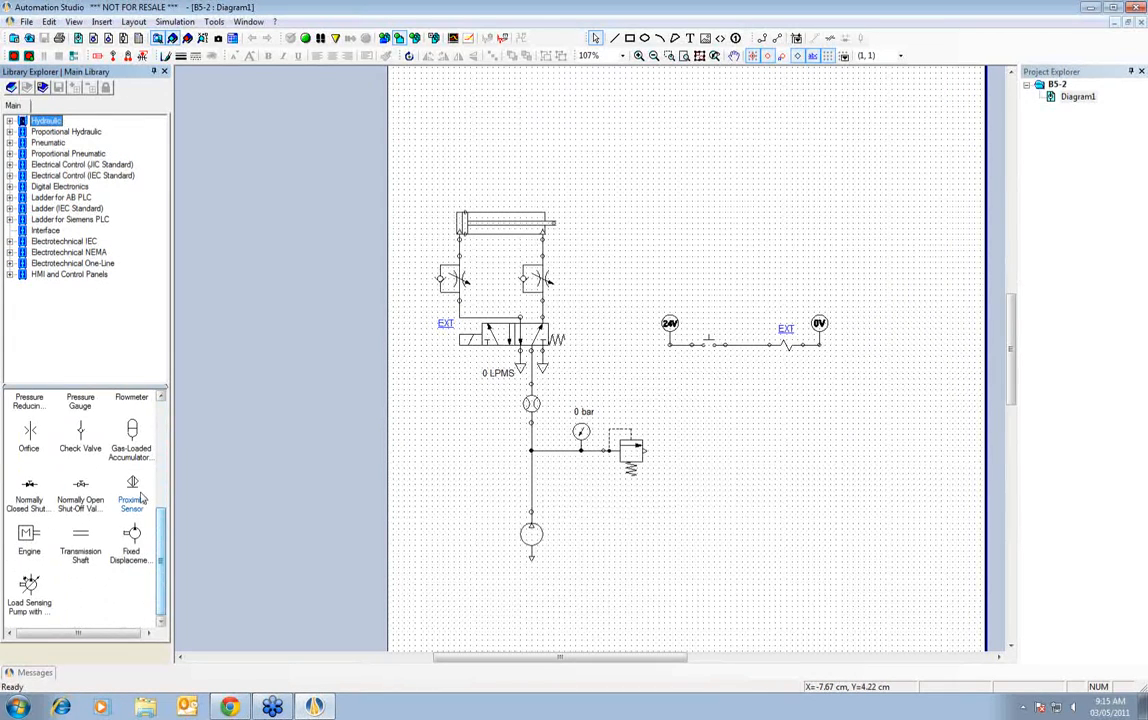
{"action": "left_click_drag", "start_coordinate": [136, 487], "coordinate": [474, 202]}
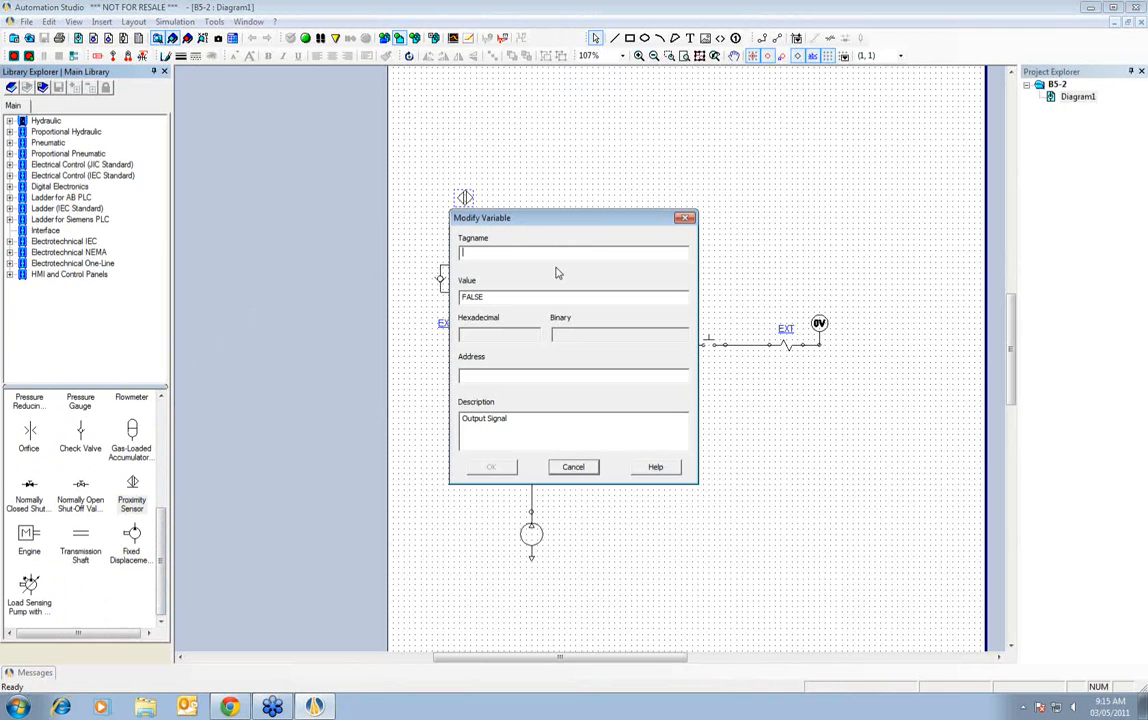
{"action": "type", "text": "IN"}
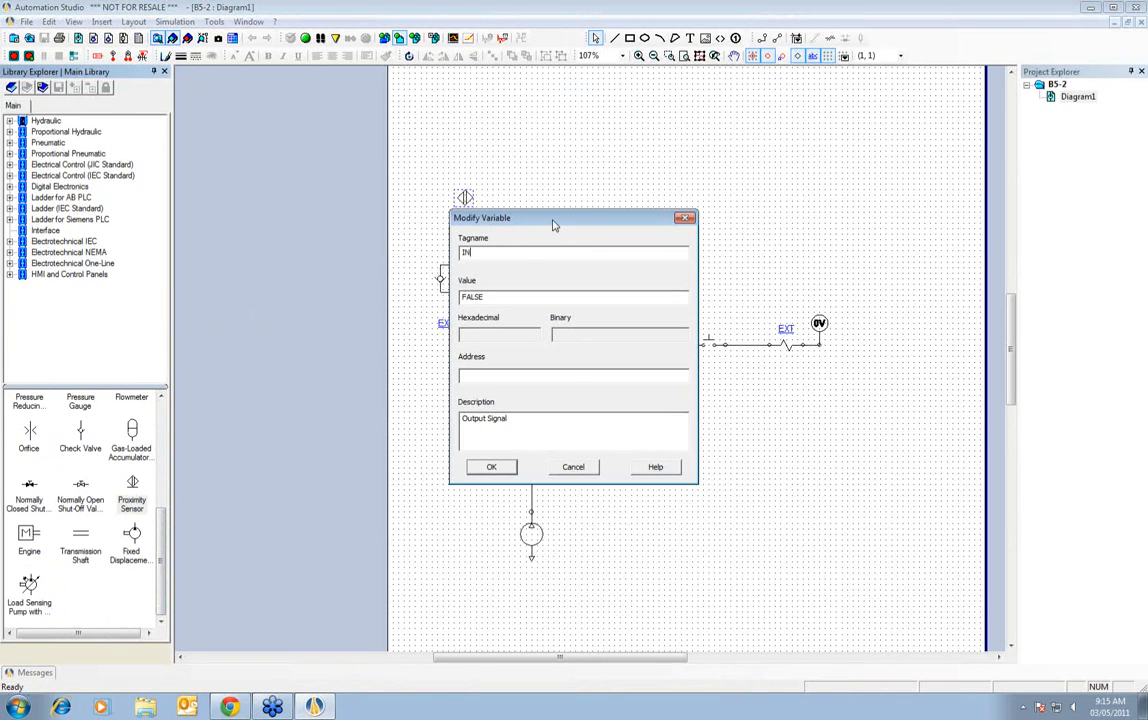
{"action": "left_click", "coordinate": [503, 467]}
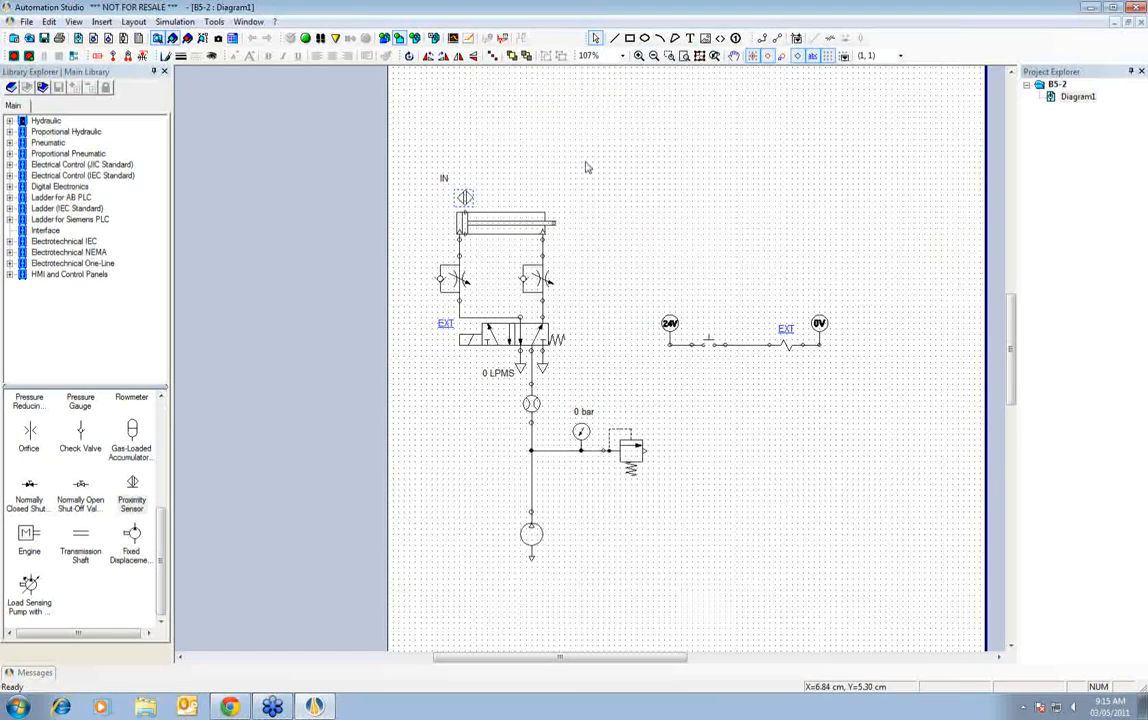
- Place a second Proximity Sensor above the rod end of the cylinder and give it the tagname OUT
{"action": "left_click_drag", "start_coordinate": [132, 490], "coordinate": [540, 211]}
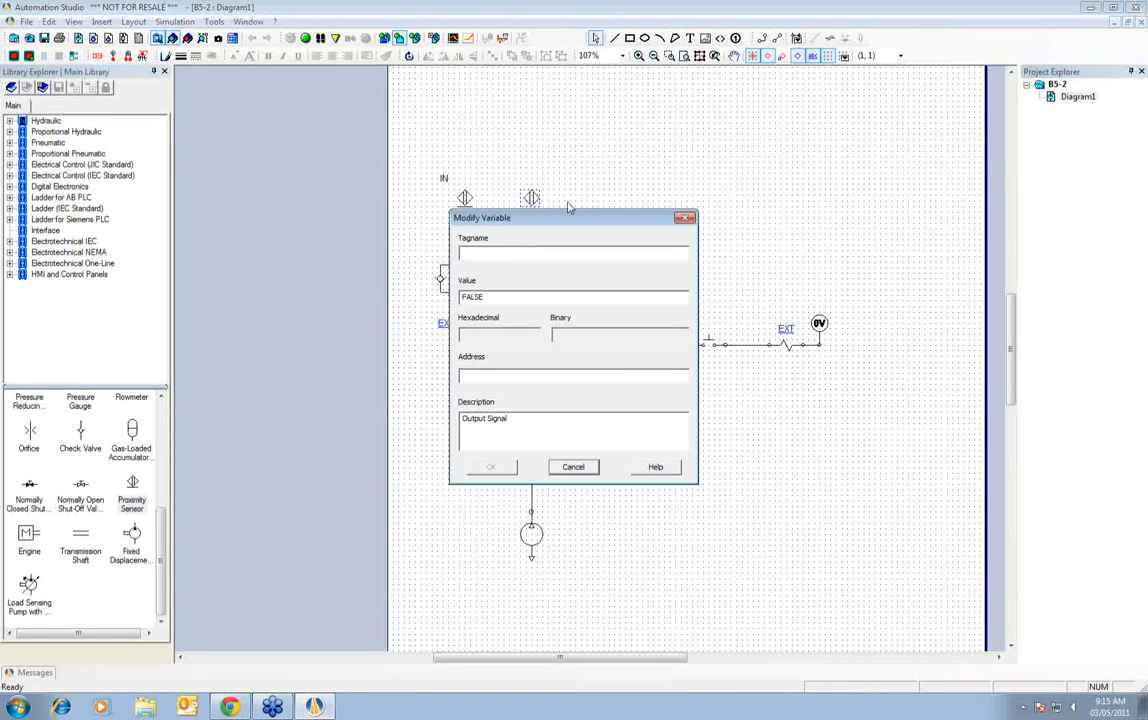
{"action": "type", "text": "OUT"}
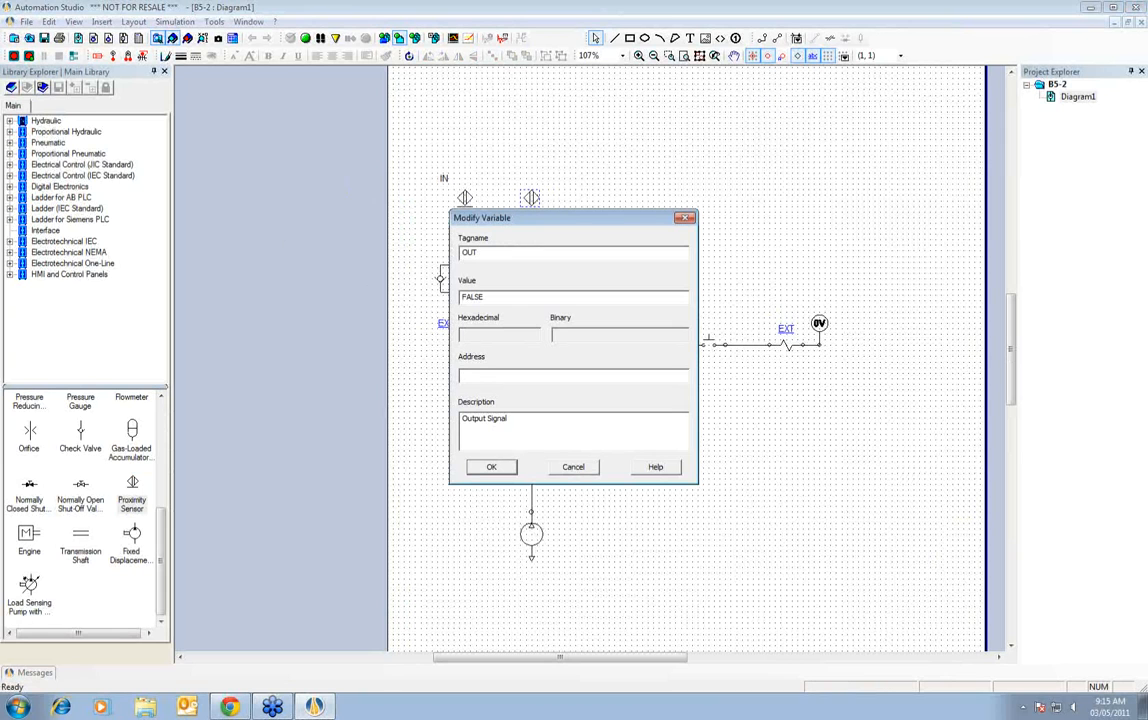
{"action": "left_click", "coordinate": [500, 471]}
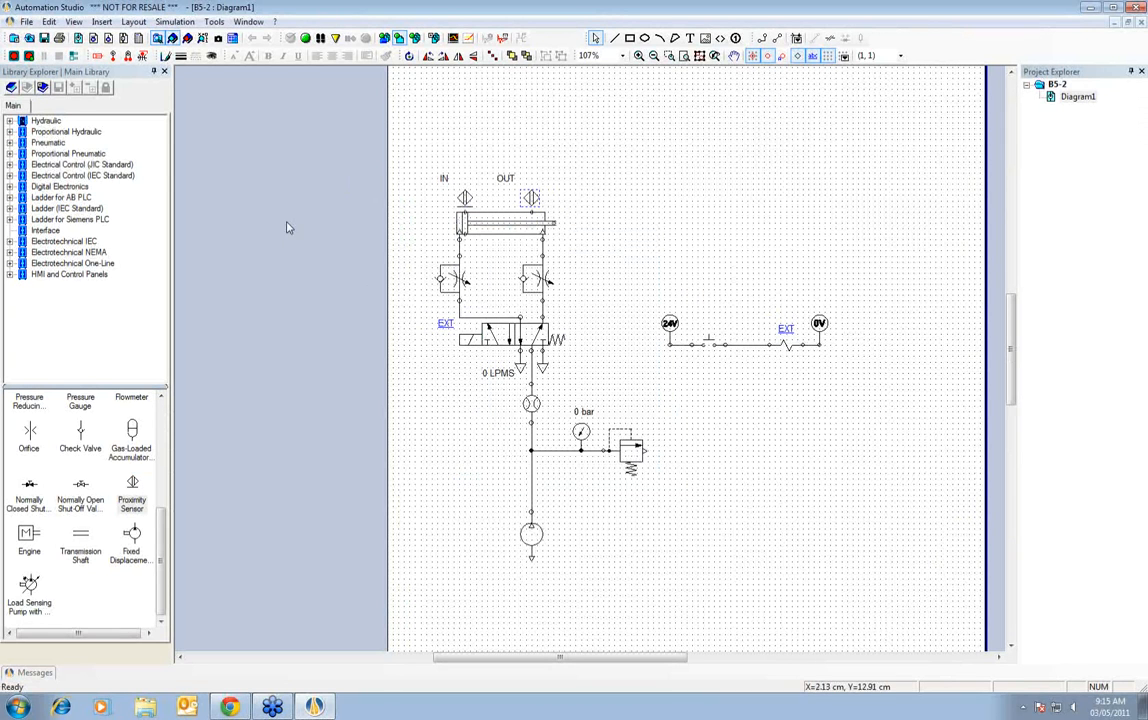
- Look through the Sensors category of the Pneumatic library and put the library explorer away
{"action": "left_click", "coordinate": [50, 142]}
{"action": "left_click_drag", "start_coordinate": [160, 471], "coordinate": [155, 371]}
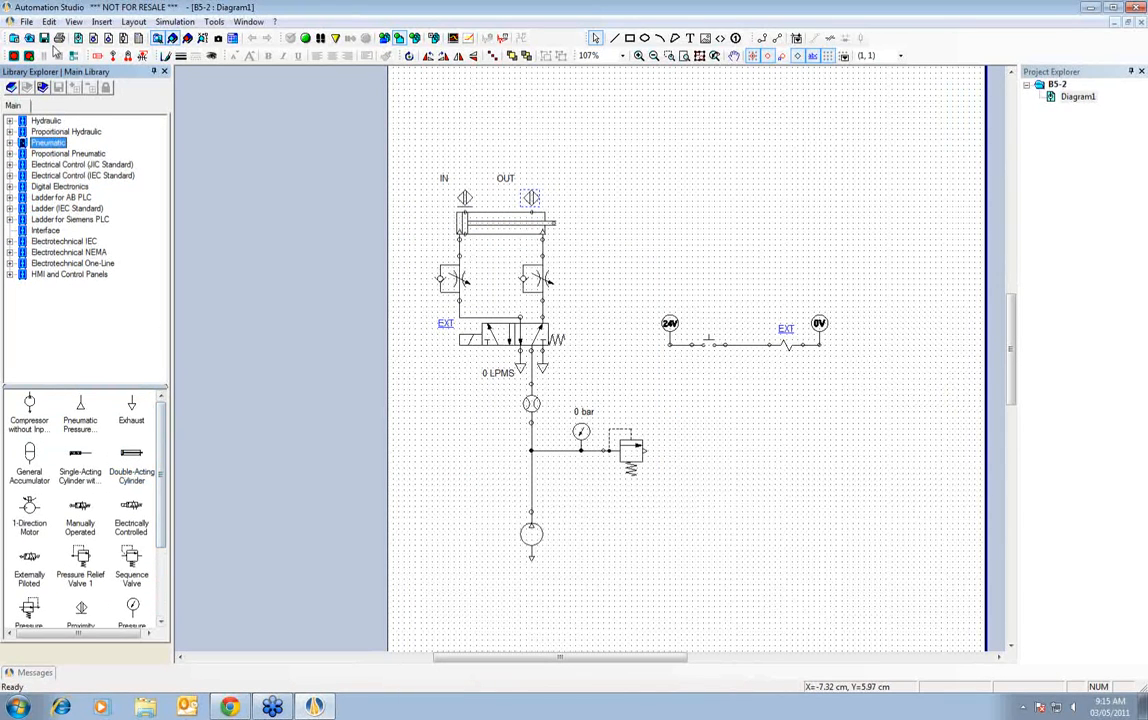
{"action": "left_click", "coordinate": [9, 143]}
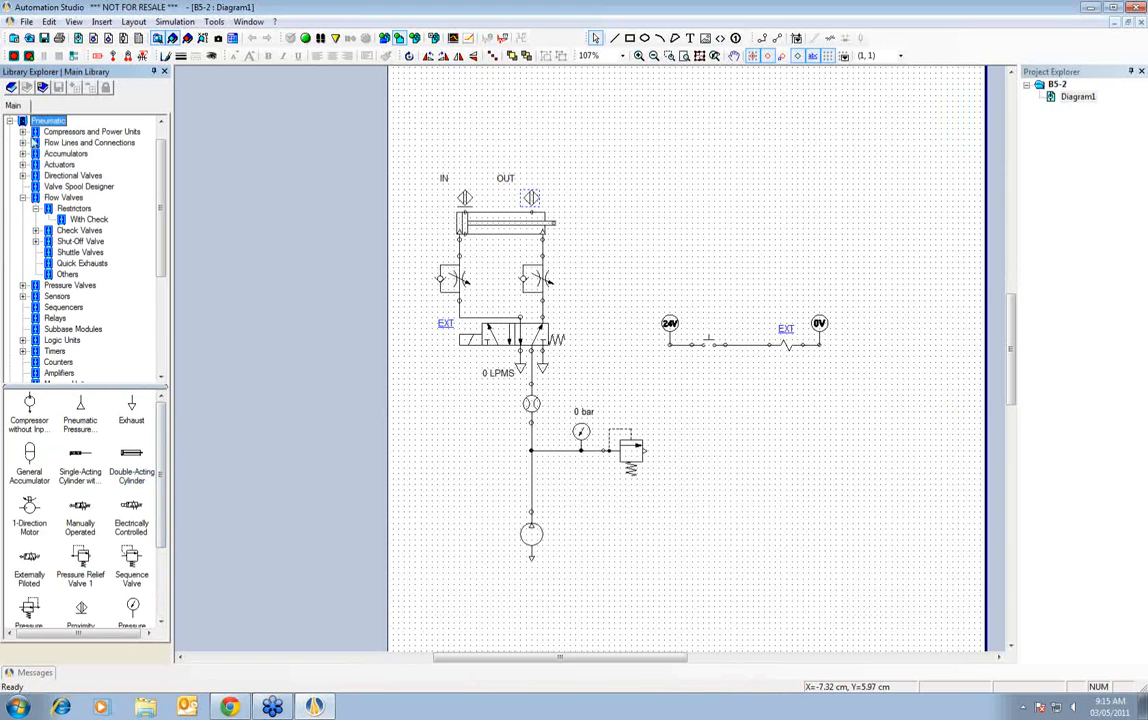
{"action": "left_click", "coordinate": [56, 296]}
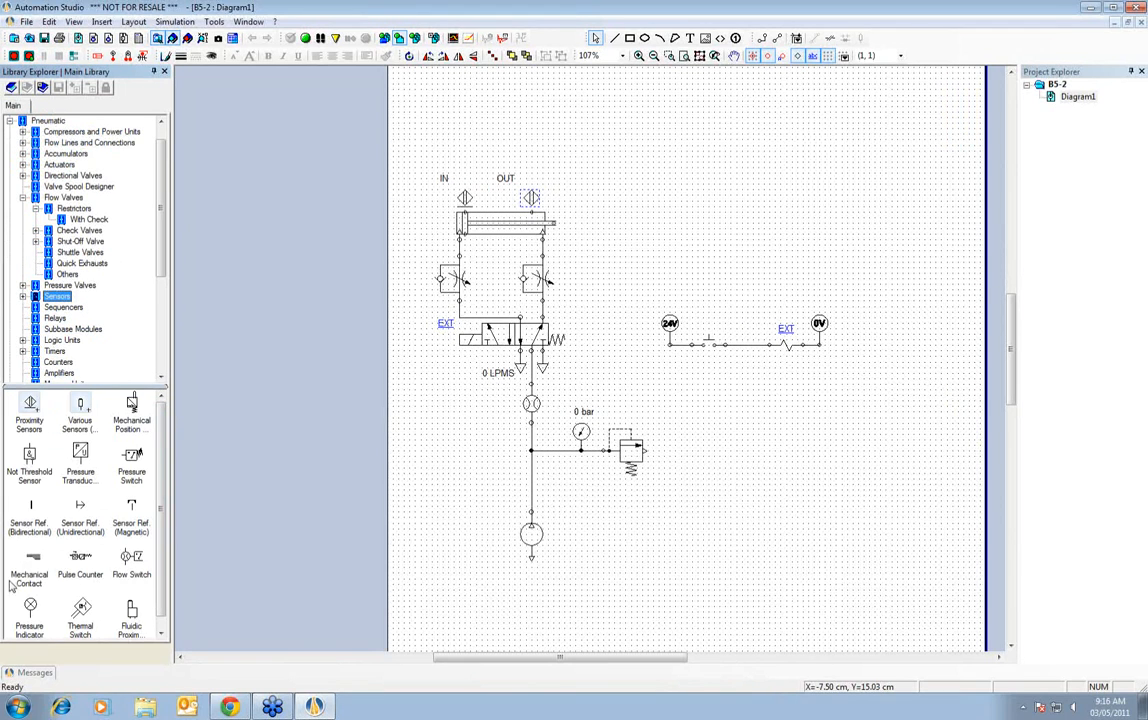
{"action": "left_click", "coordinate": [108, 553]}
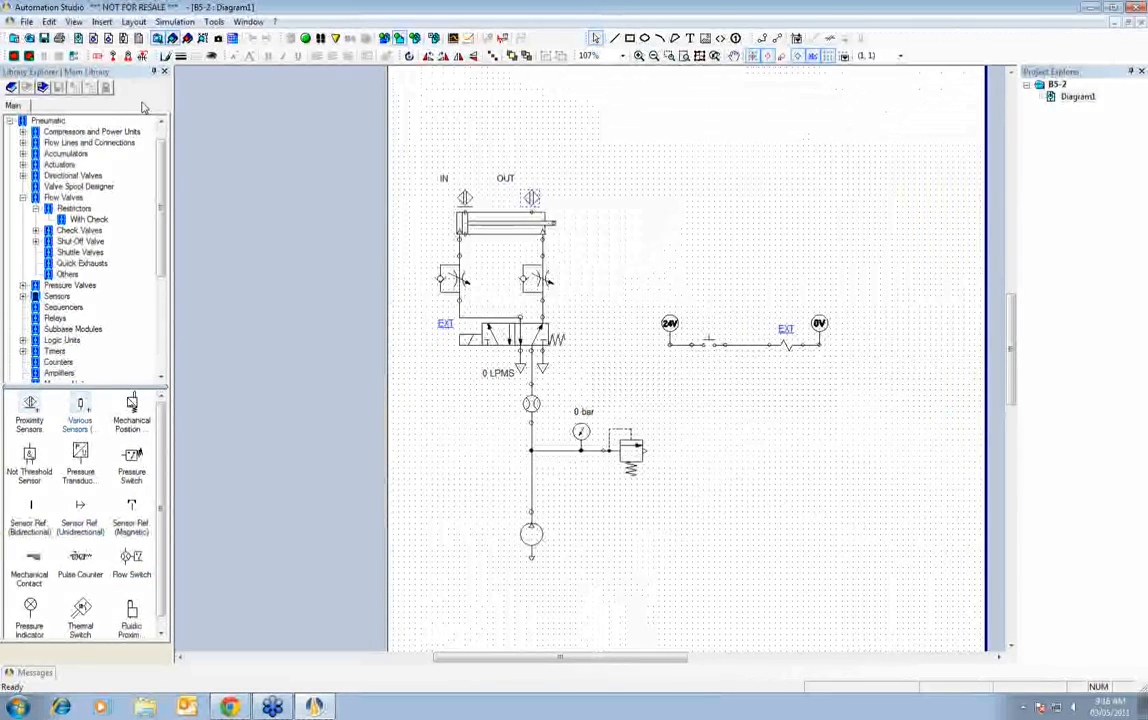
{"action": "left_click", "coordinate": [153, 71]}
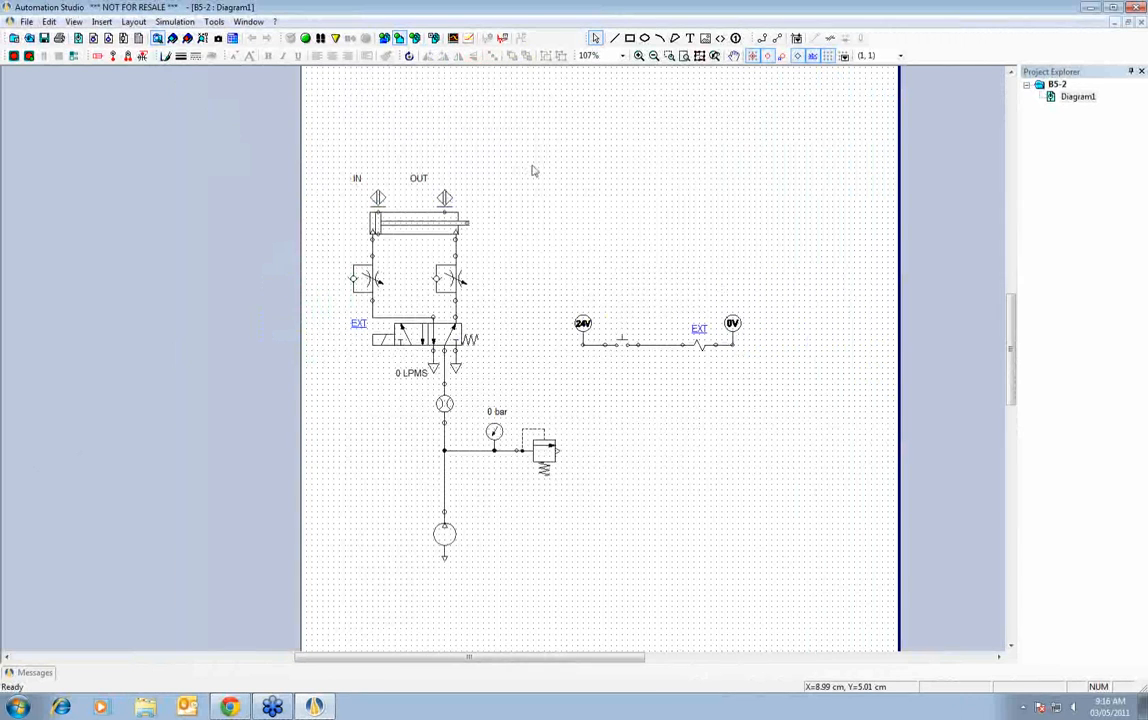
- Move the IN sensor off the cylinder and back into line with the retracted piston's detection point
{"action": "scroll", "coordinate": [393, 196], "scroll_direction": "up", "scroll_amount": 3}
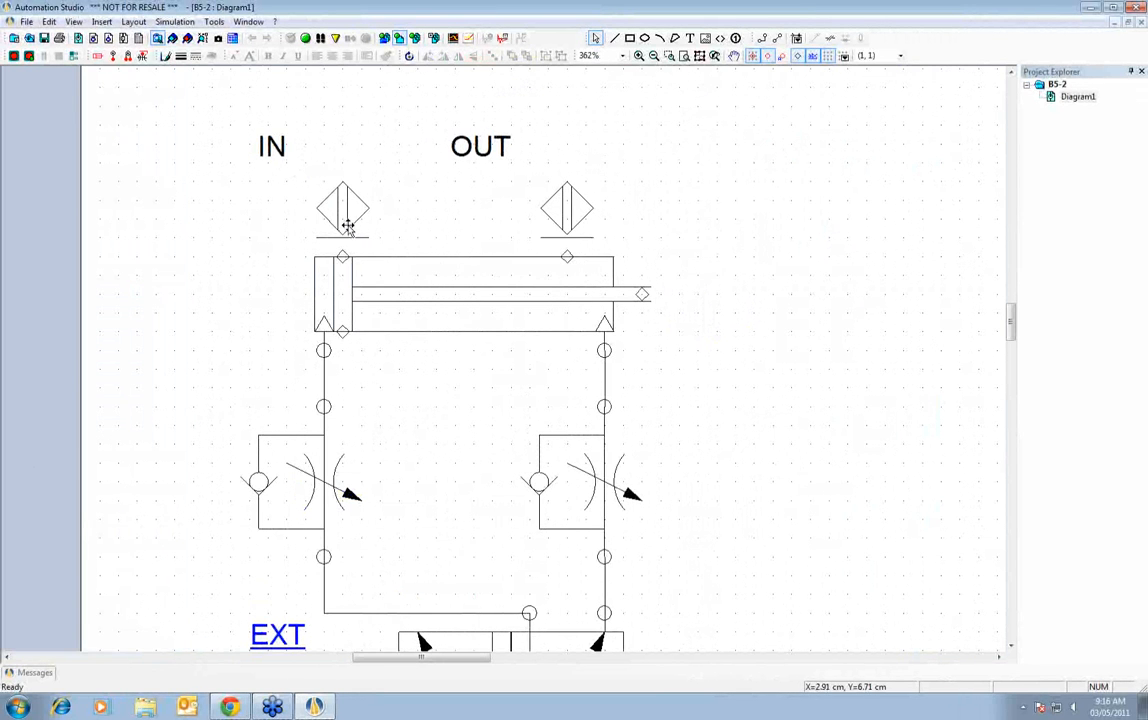
{"action": "left_click_drag", "start_coordinate": [346, 222], "coordinate": [360, 159]}
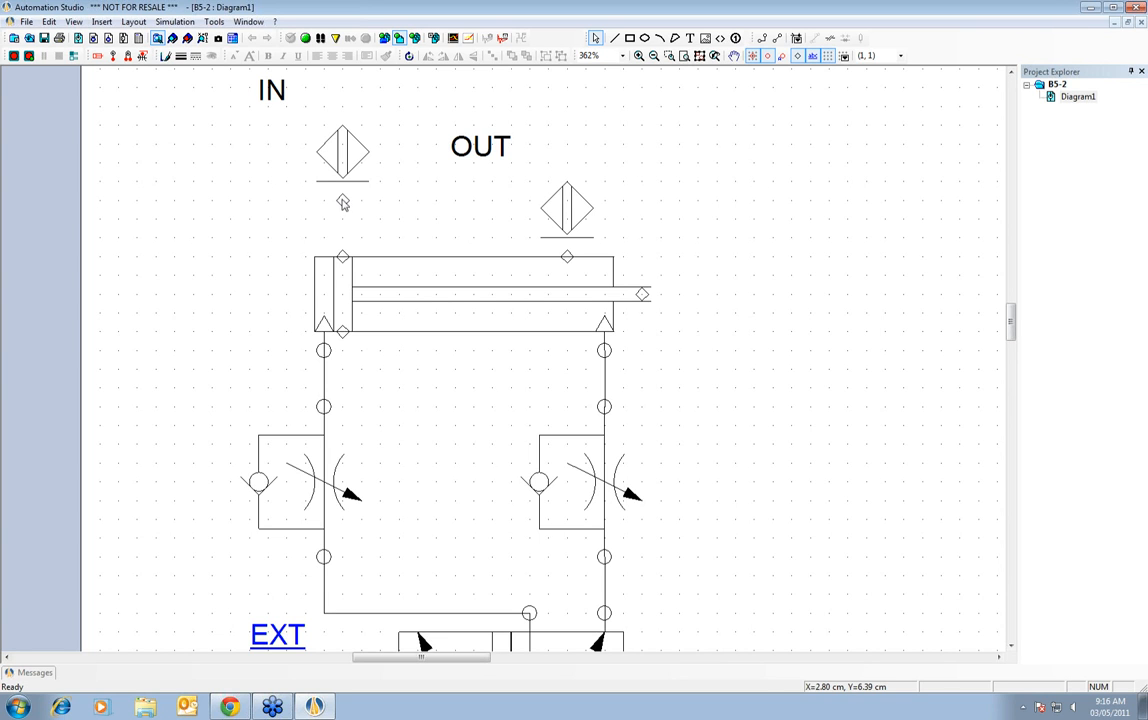
{"action": "left_click_drag", "start_coordinate": [349, 155], "coordinate": [325, 172]}
{"action": "left_click", "coordinate": [391, 181]}
{"action": "scroll", "coordinate": [297, 226], "scroll_direction": "up", "scroll_amount": 2}
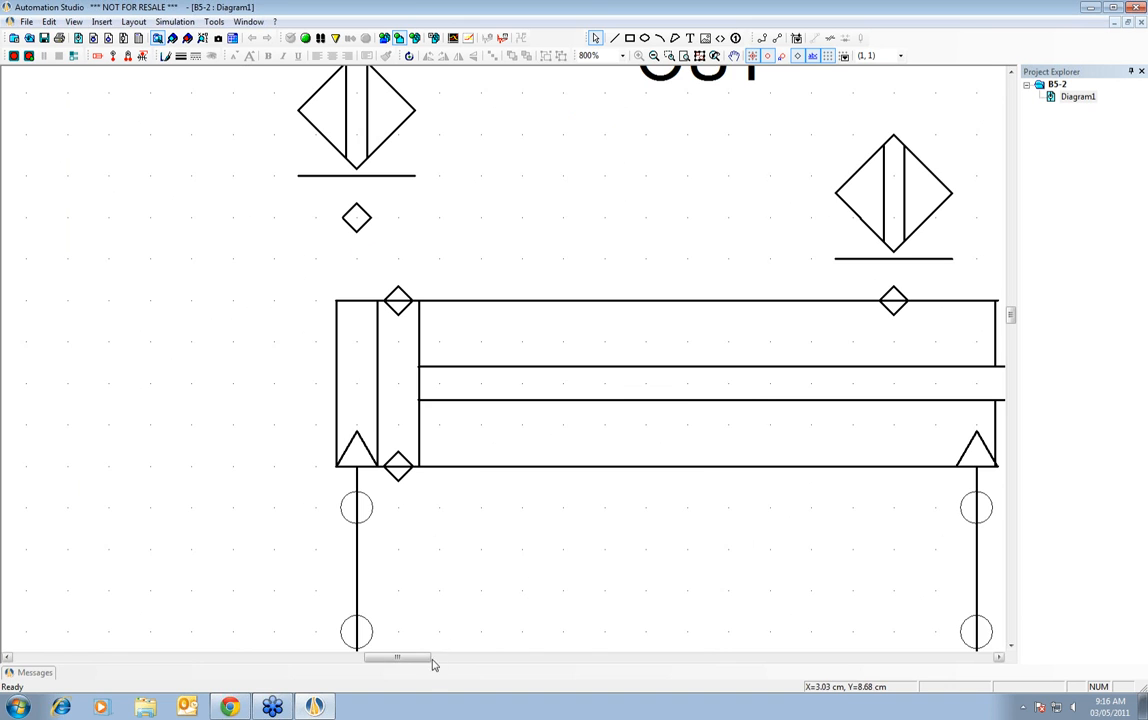
{"action": "mouse_move", "coordinate": [427, 658]}
{"action": "left_mouse_down"}
{"action": "mouse_move", "coordinate": [451, 661]}
{"action": "mouse_move", "coordinate": [430, 664]}
{"action": "left_mouse_up"}
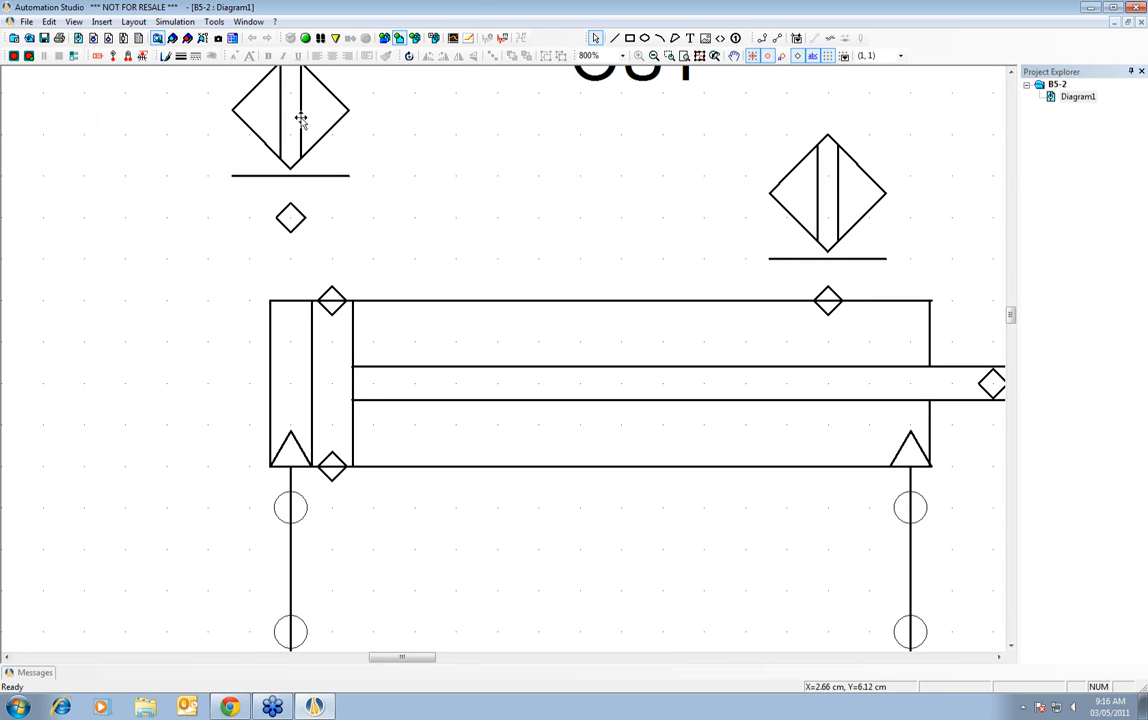
{"action": "left_click_drag", "start_coordinate": [300, 118], "coordinate": [347, 203]}
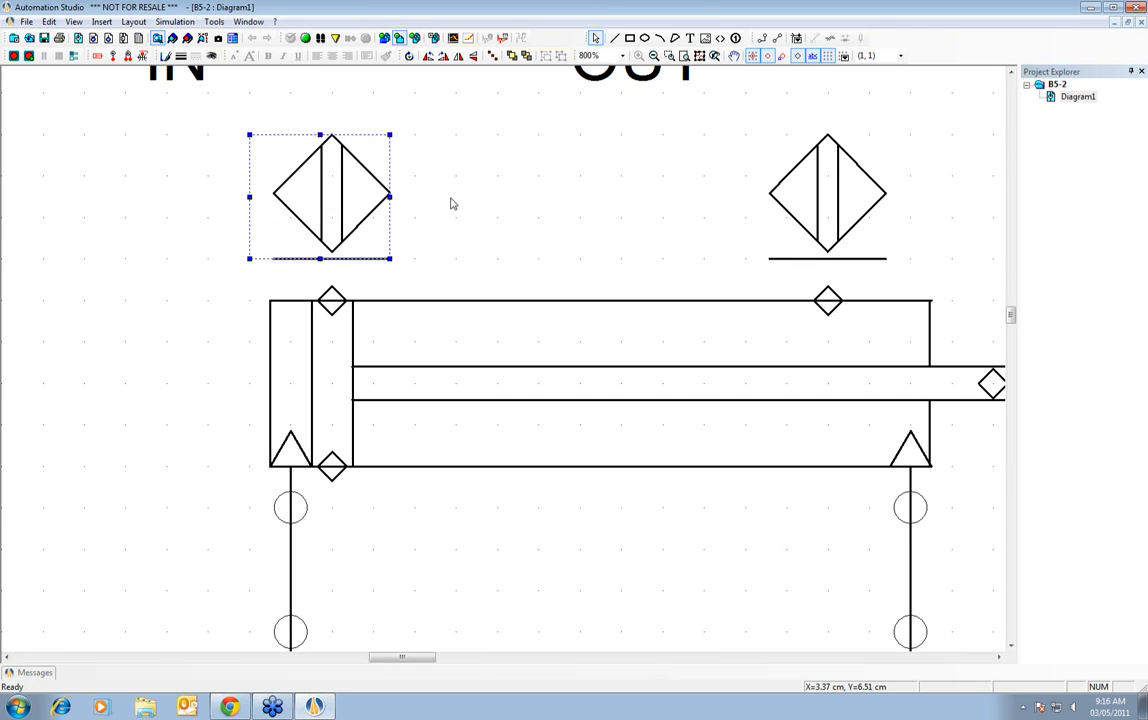
{"action": "left_click", "coordinate": [463, 216]}
- Set the cylinder's extension to 100% and align the OUT sensor with the extended piston's detection point
{"action": "scroll", "coordinate": [463, 213], "scroll_direction": "down", "scroll_amount": 1}
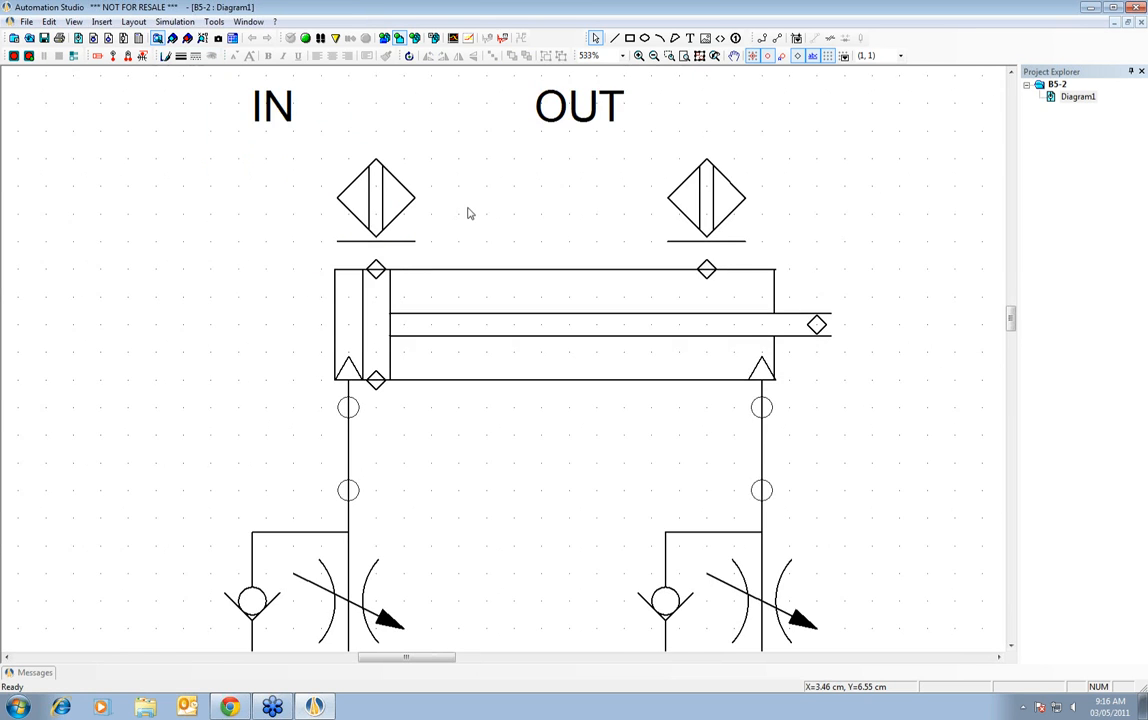
{"action": "scroll", "coordinate": [470, 213], "scroll_direction": "up", "scroll_amount": 1}
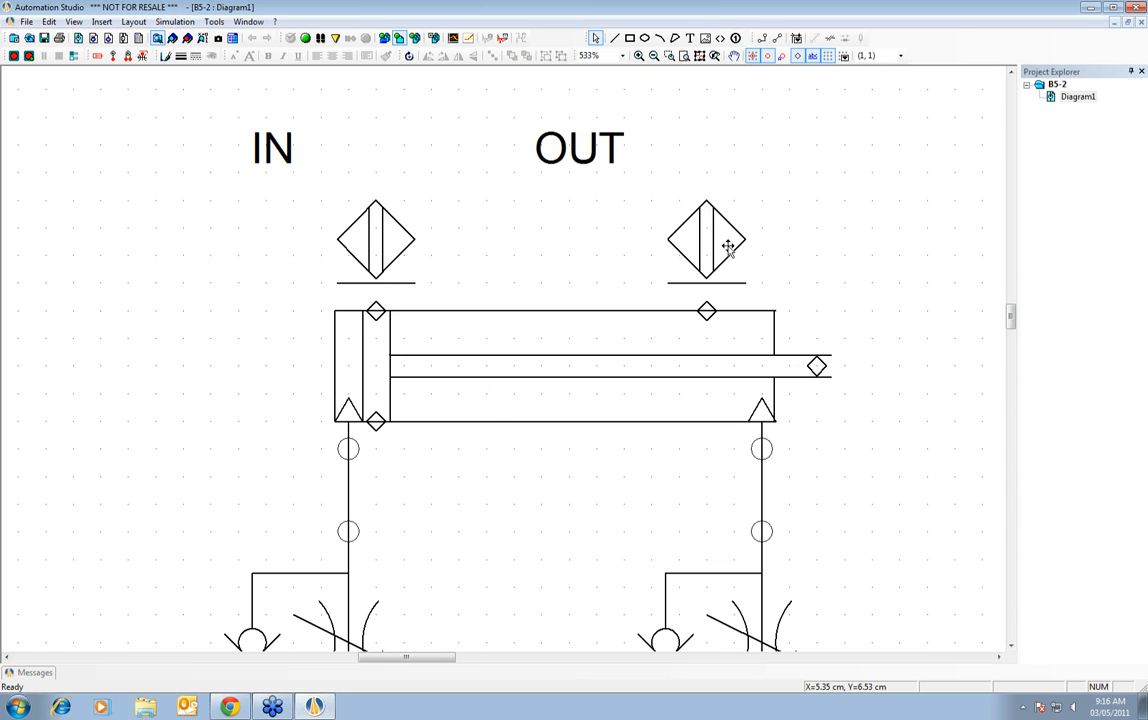
{"action": "double_click", "coordinate": [688, 379]}
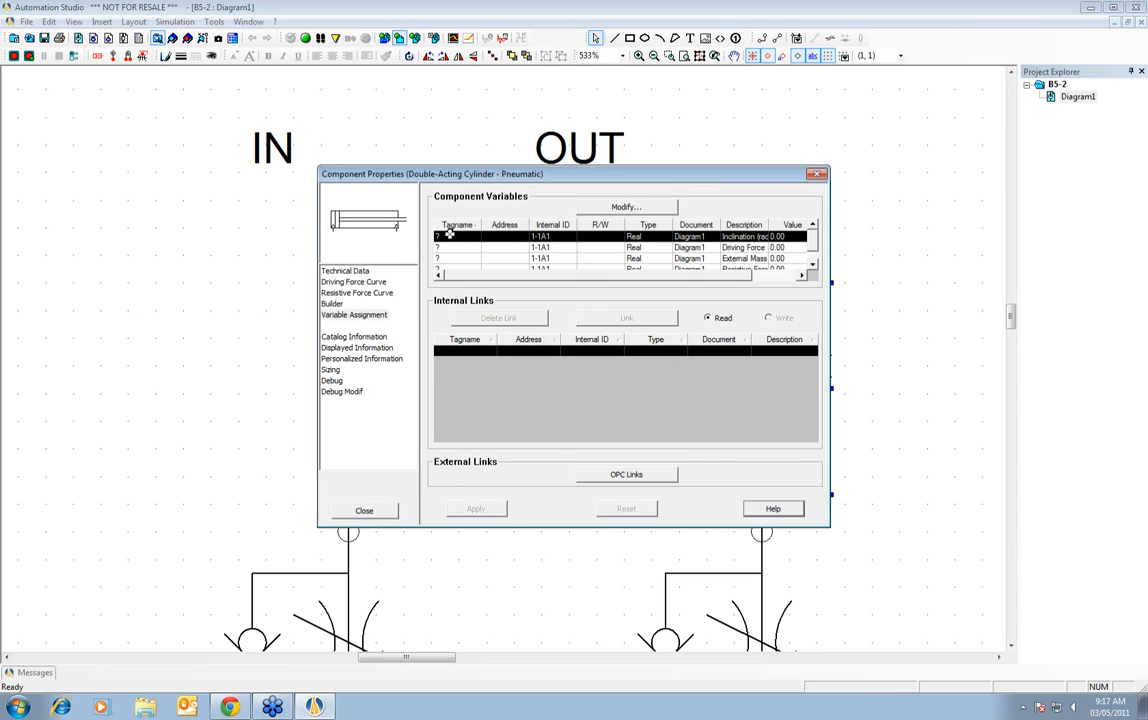
{"action": "left_click", "coordinate": [352, 271]}
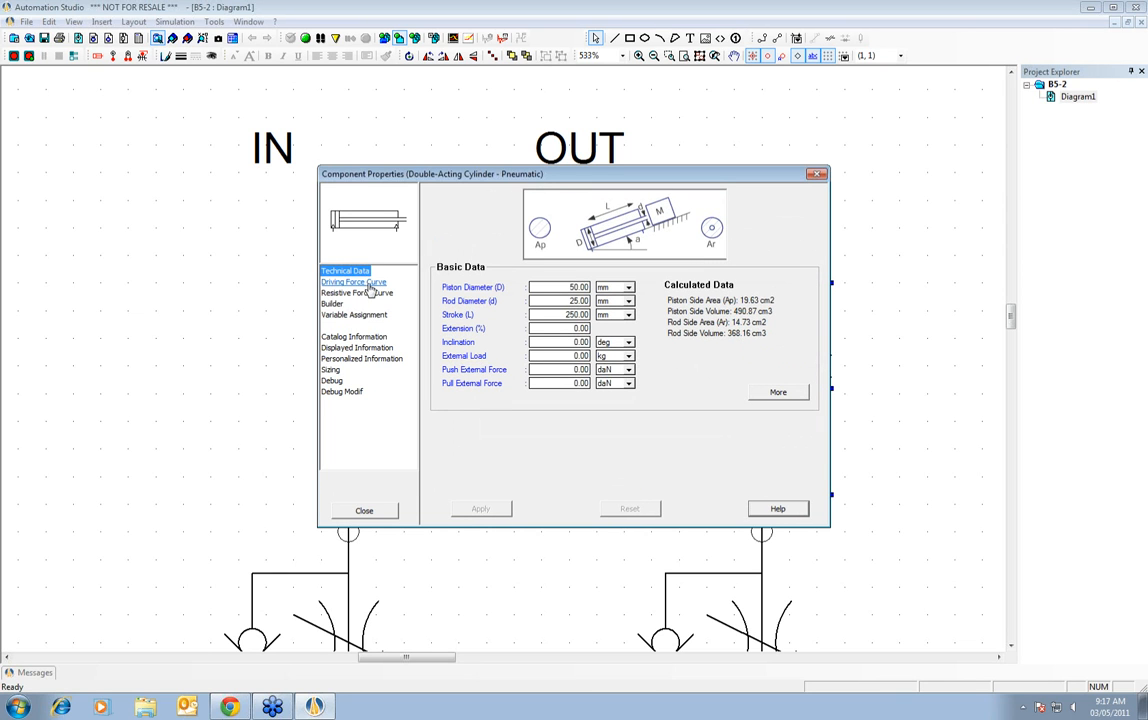
{"action": "left_click", "coordinate": [578, 329]}
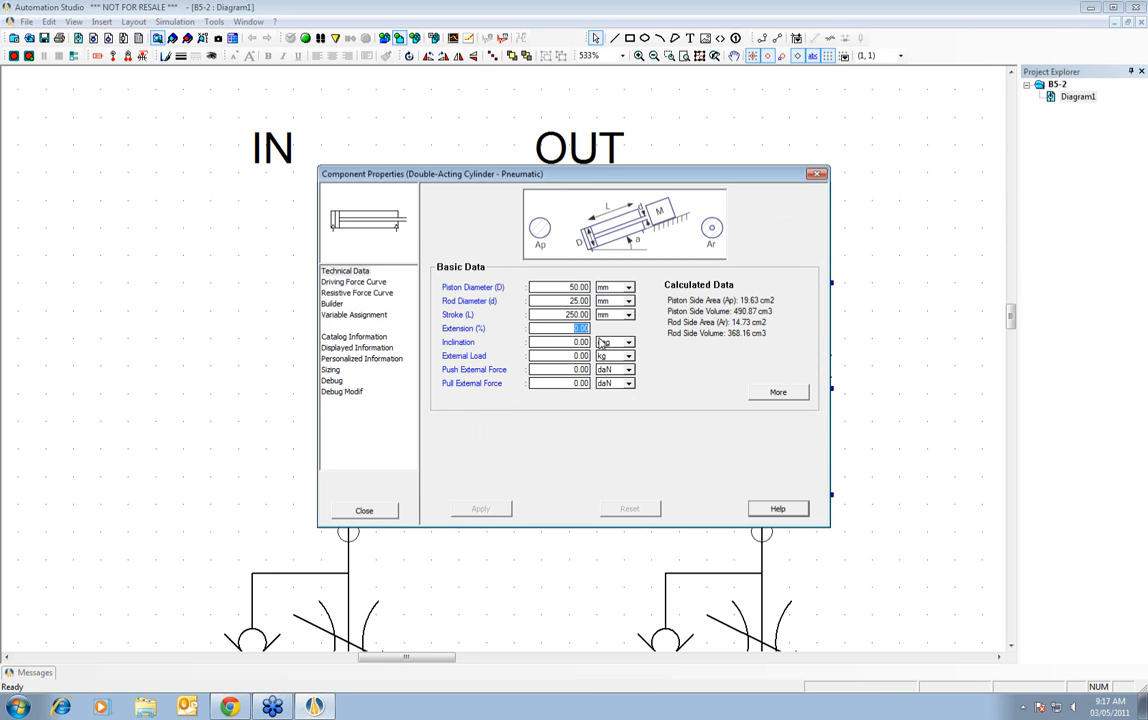
{"action": "type", "text": "100"}
{"action": "left_click", "coordinate": [480, 509]}
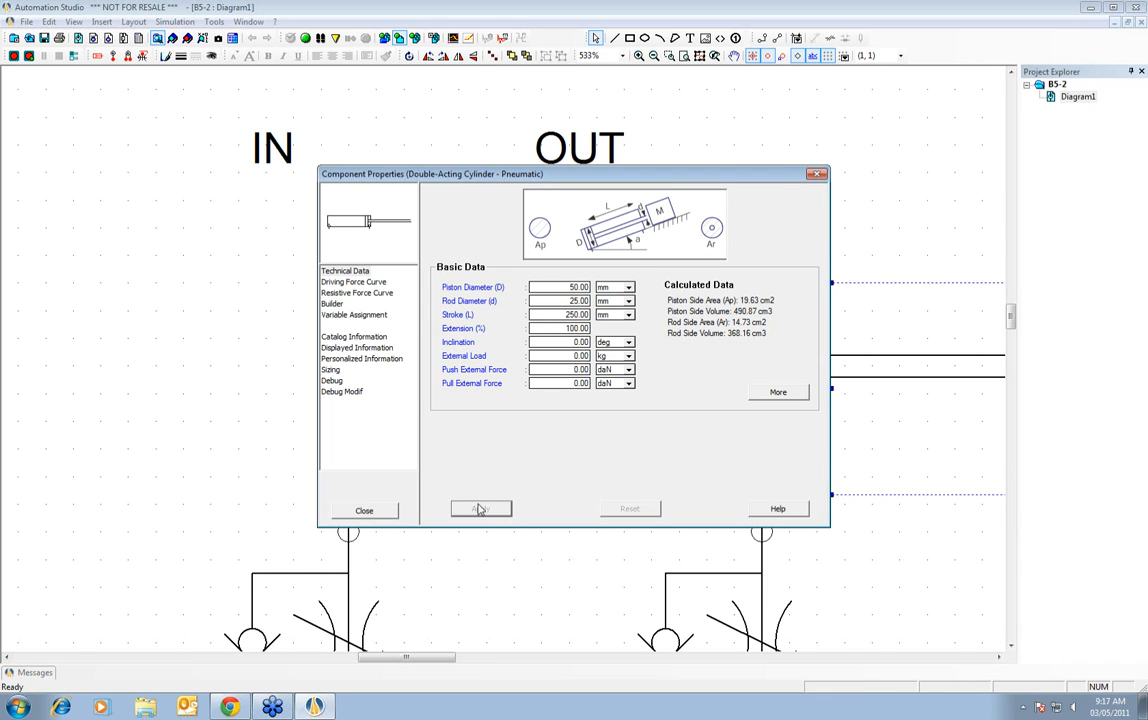
{"action": "left_click", "coordinate": [365, 511]}
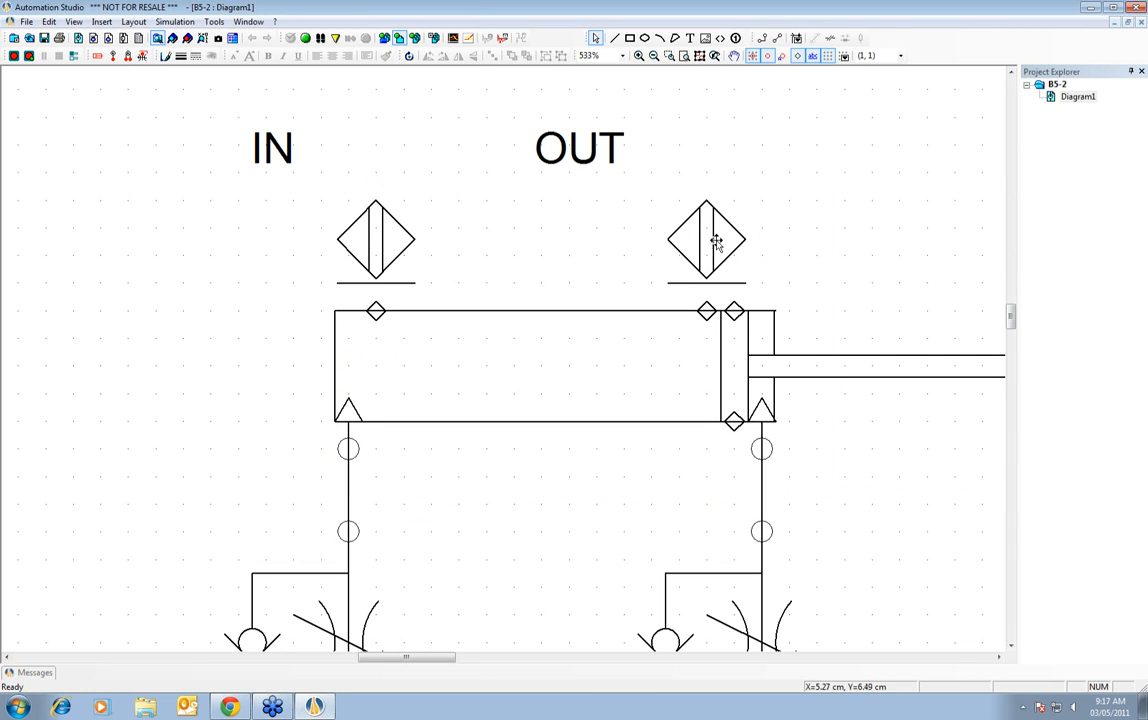
{"action": "left_click_drag", "start_coordinate": [712, 238], "coordinate": [739, 224]}
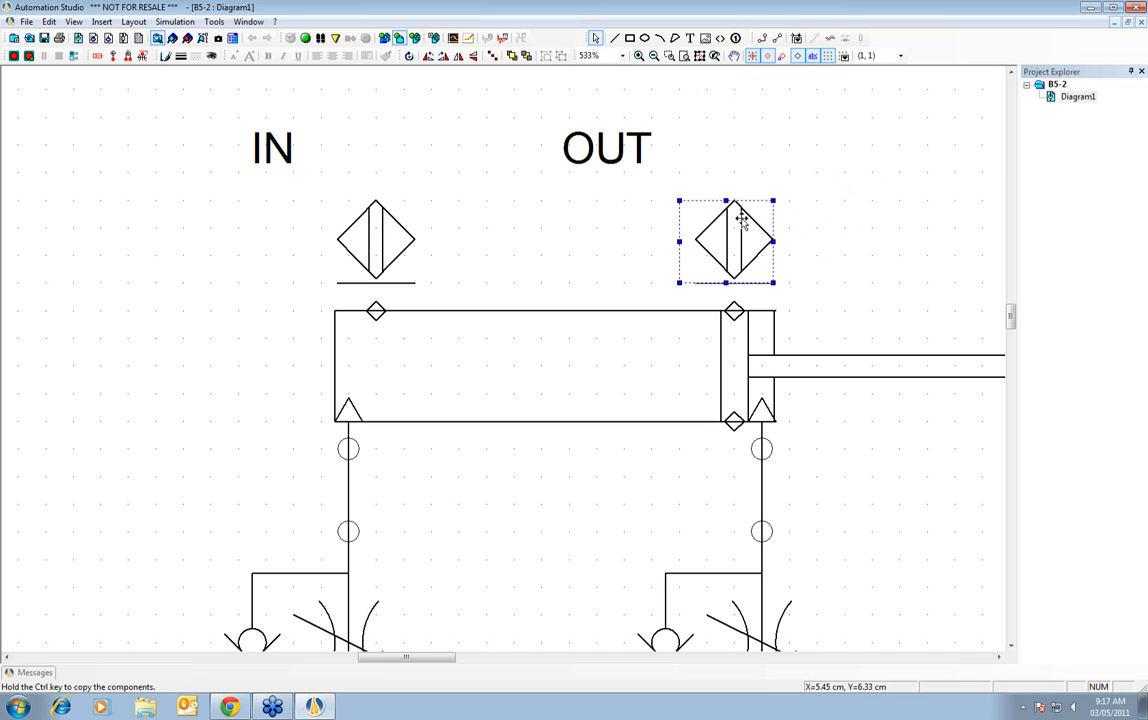
- Set the cylinder's extension to 0%
{"action": "double_click", "coordinate": [583, 355]}
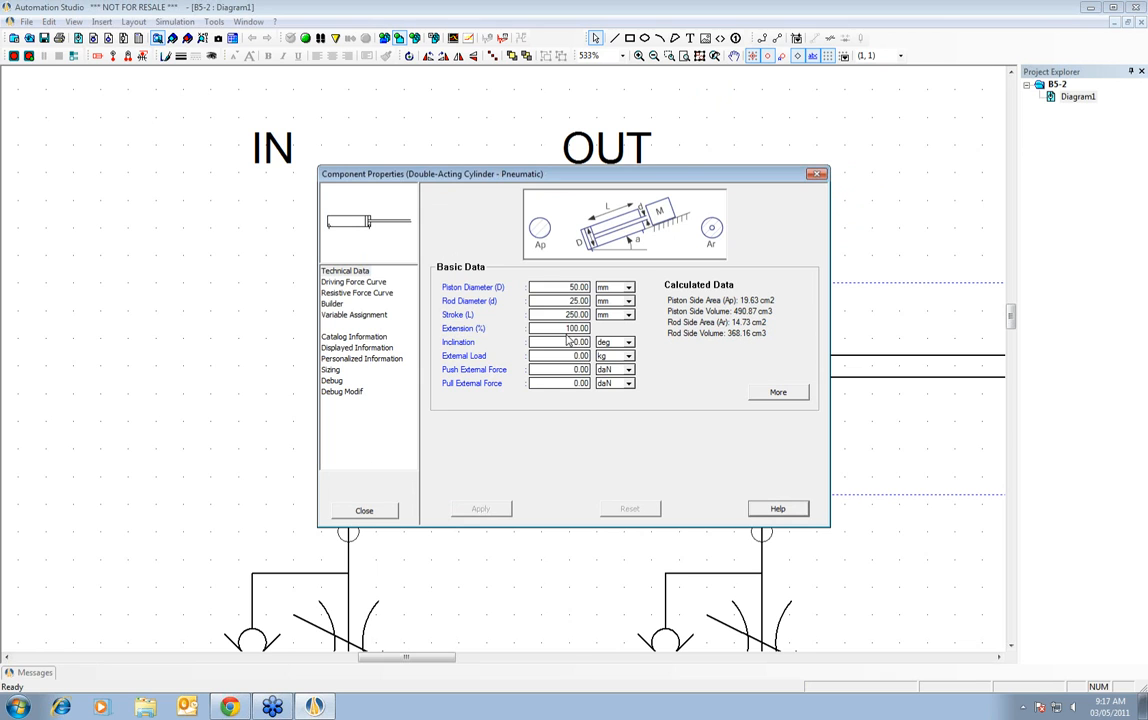
{"action": "type", "text": "0"}
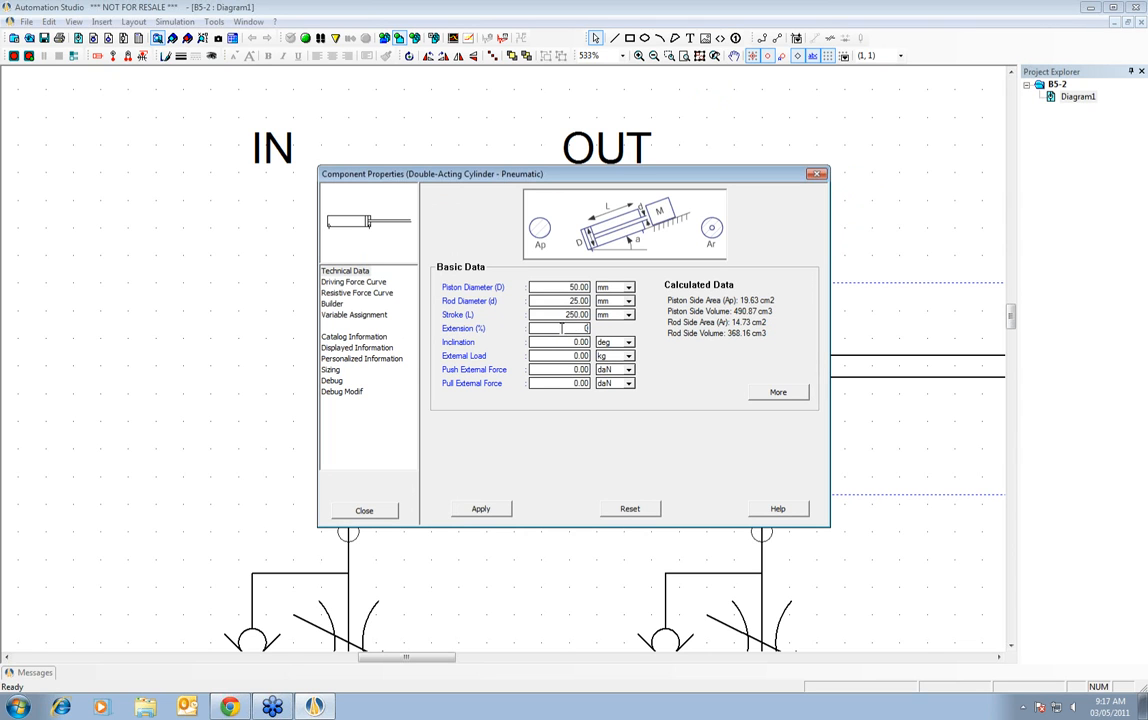
{"action": "left_click", "coordinate": [480, 509]}
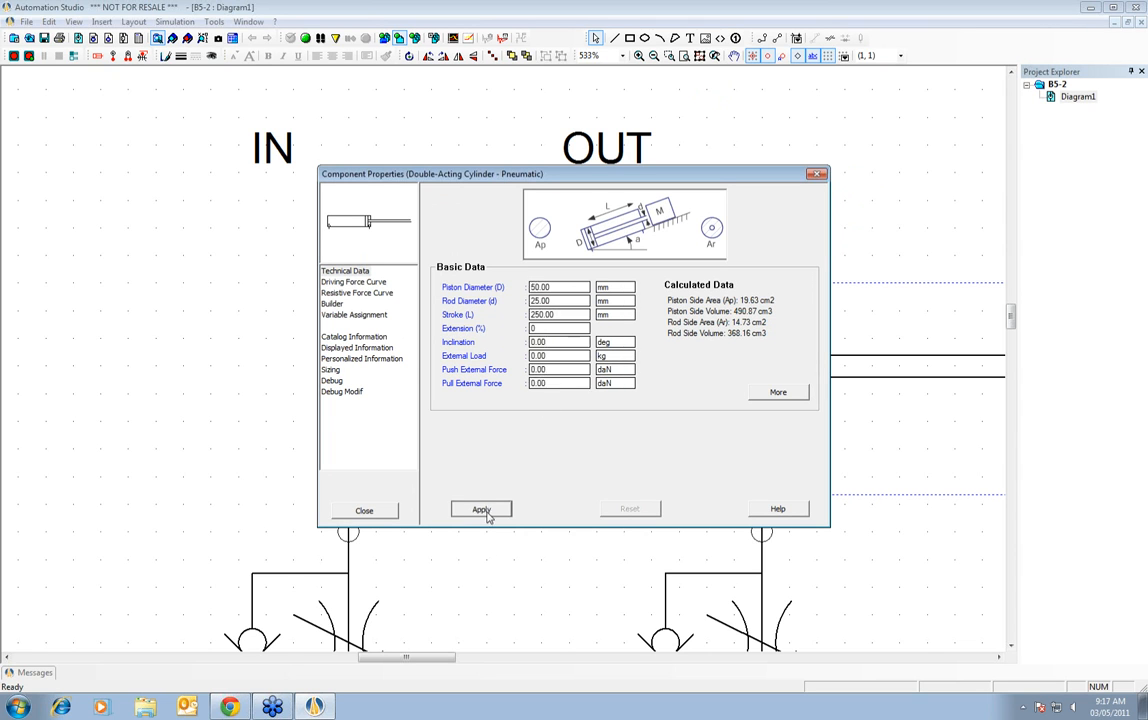
{"action": "left_click", "coordinate": [385, 514]}
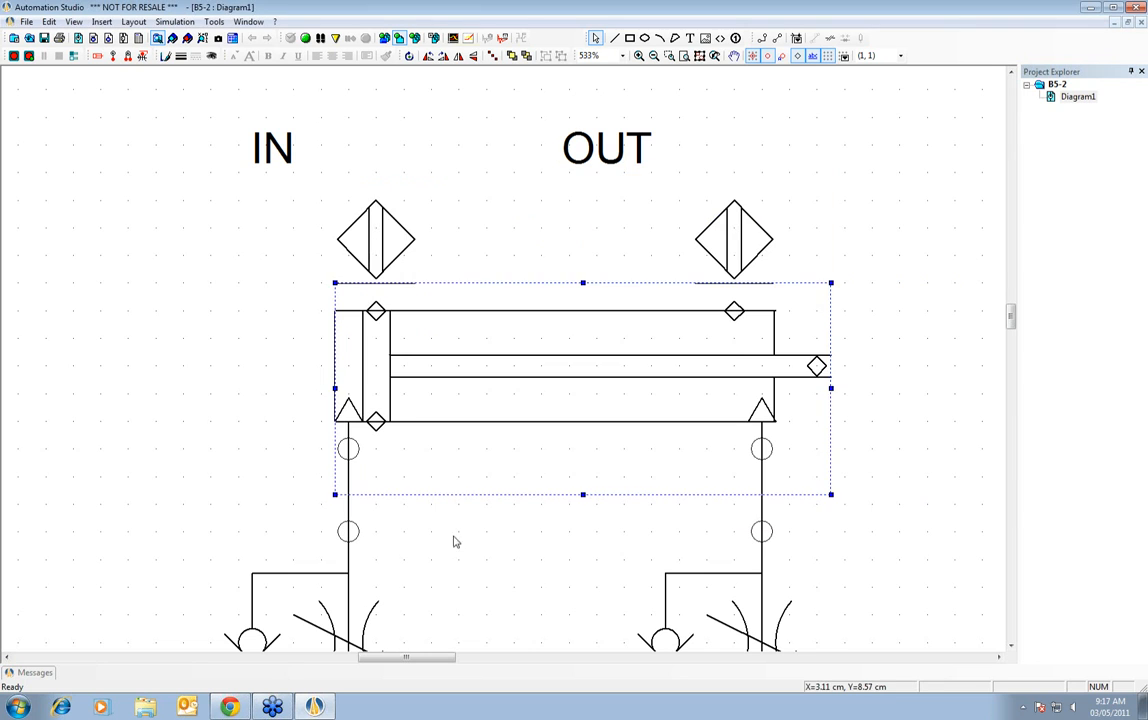
- Reopen the library explorer beside the electrical circuit and collapse the Pneumatic category to show all main libraries
{"action": "scroll", "coordinate": [533, 525], "scroll_direction": "down", "scroll_amount": 5}
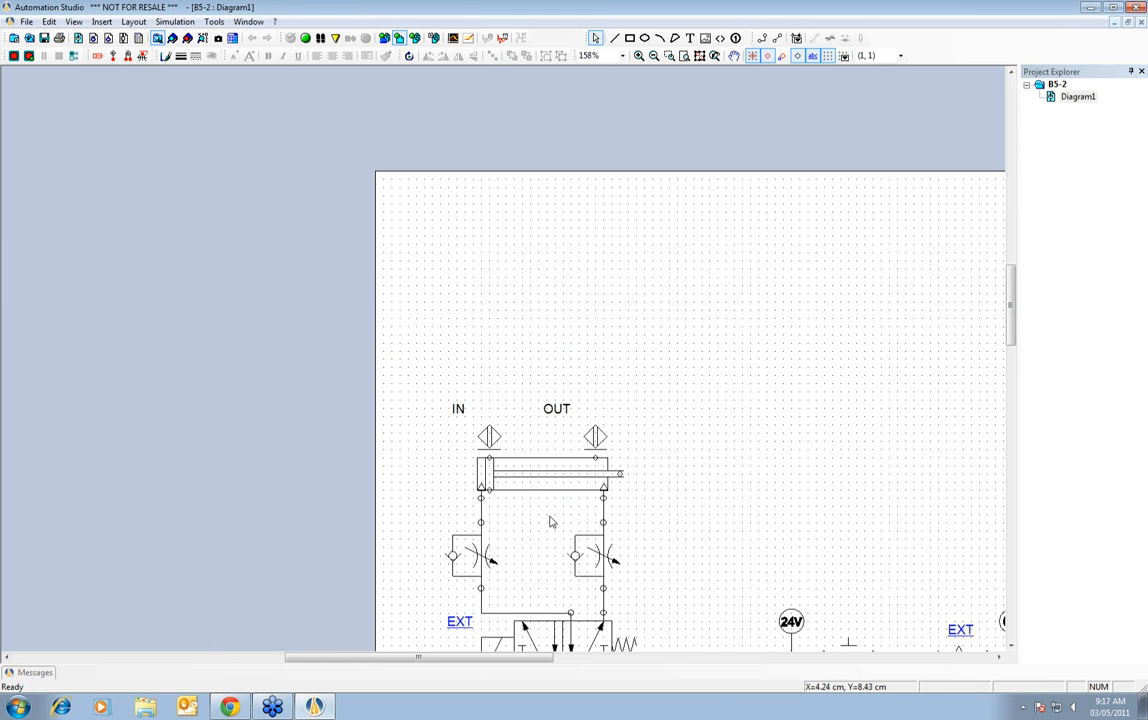
{"action": "scroll", "coordinate": [551, 520], "scroll_direction": "down", "scroll_amount": 3}
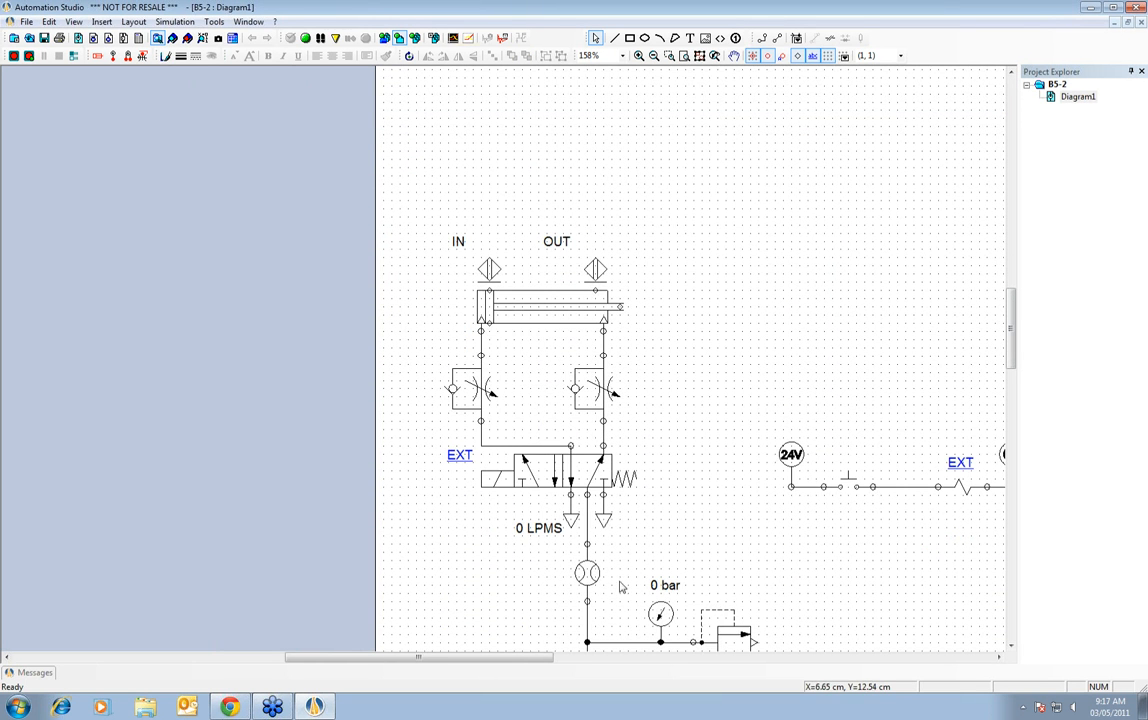
{"action": "left_click_drag", "start_coordinate": [507, 659], "coordinate": [573, 665]}
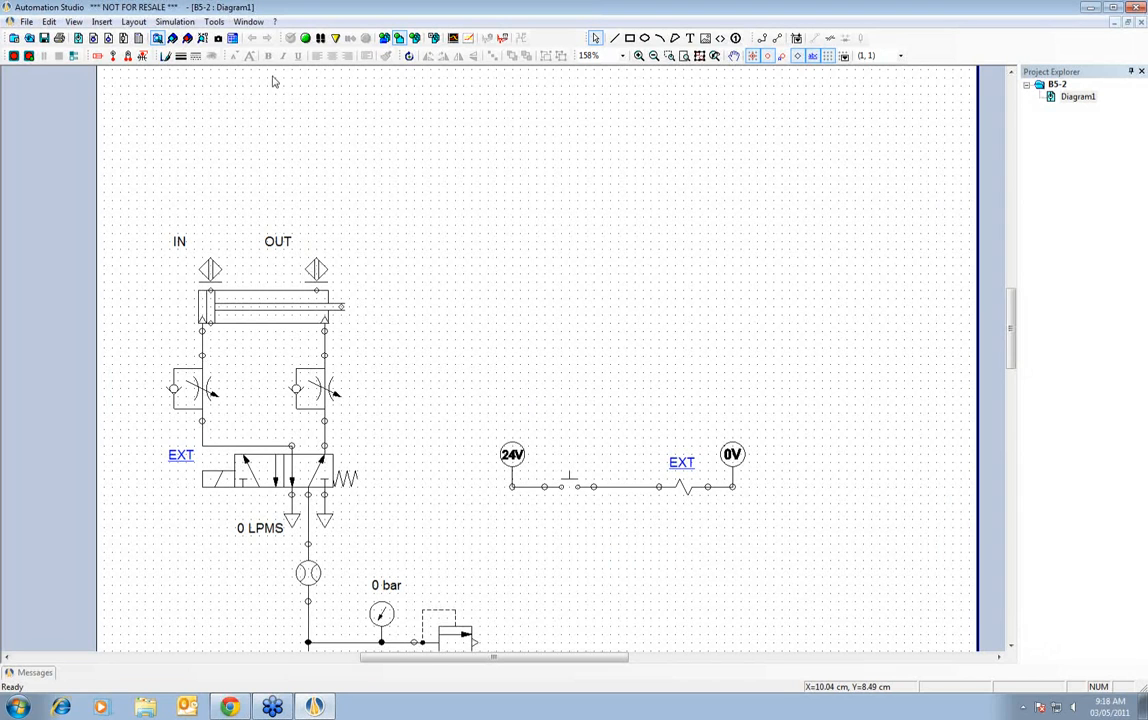
{"action": "left_click", "coordinate": [173, 39]}
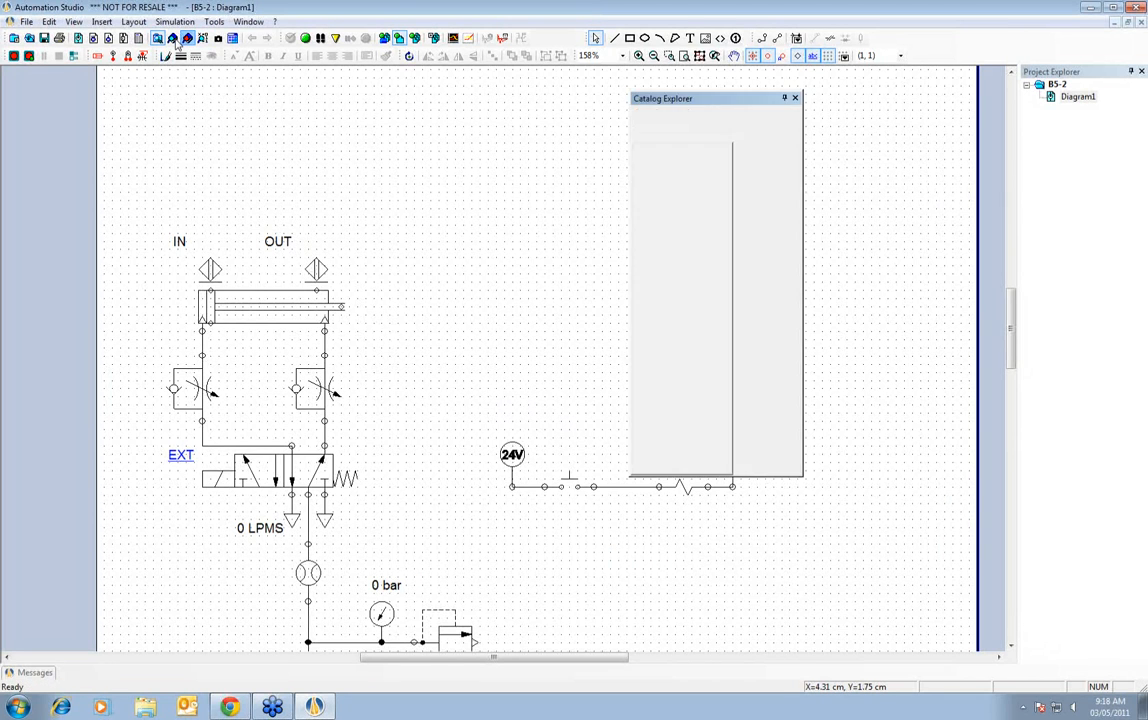
{"action": "left_click", "coordinate": [795, 99]}
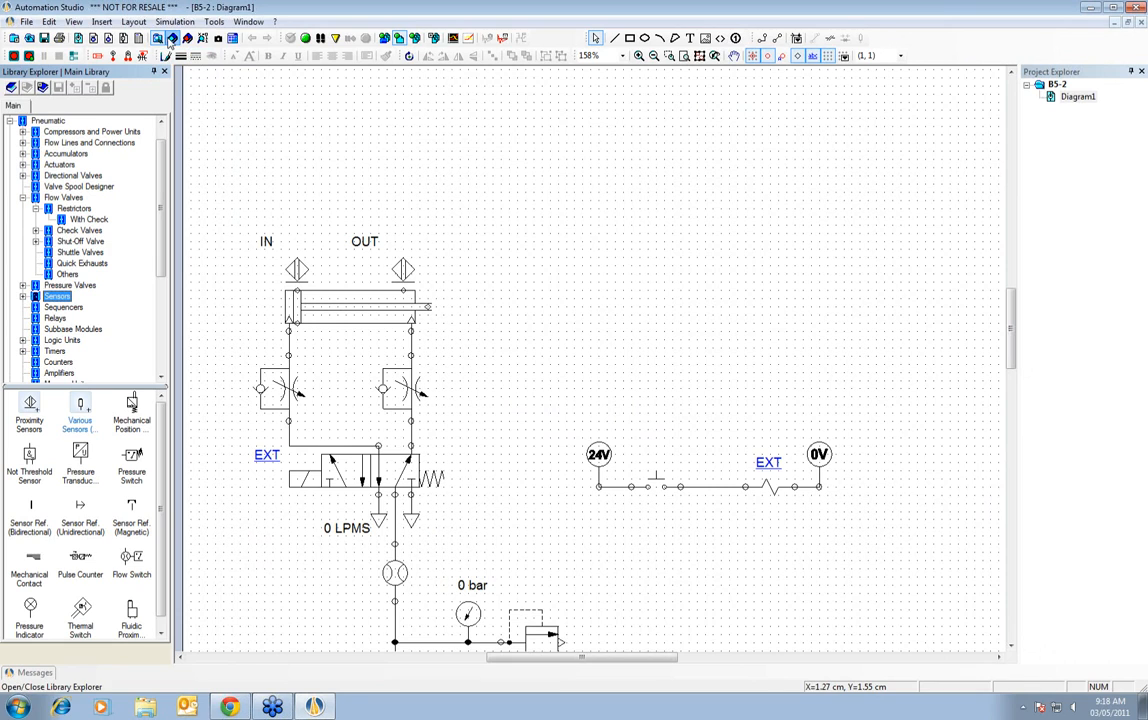
{"action": "left_click", "coordinate": [22, 197]}
{"action": "left_click", "coordinate": [9, 120]}
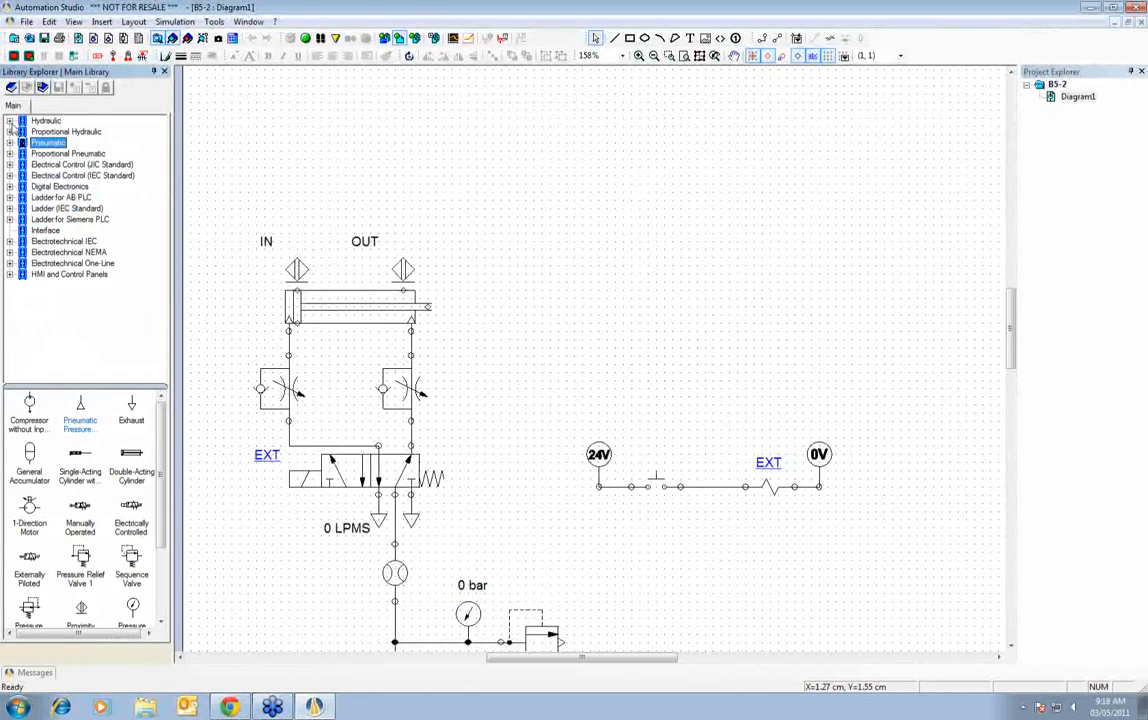
- Add a Normally Open Proximity Switch from the Electrical Control (JIC Standard) library above the electrical rung
{"action": "left_click", "coordinate": [75, 164]}
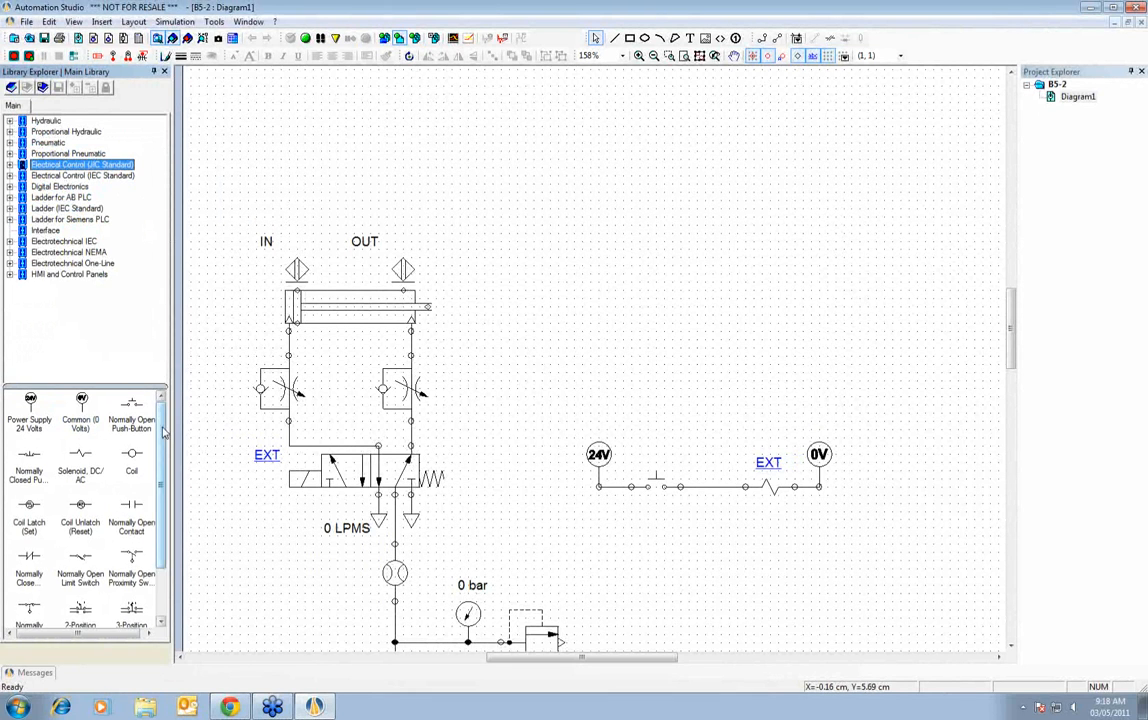
{"action": "scroll", "coordinate": [160, 470], "scroll_direction": "down", "scroll_amount": 2}
{"action": "scroll", "coordinate": [160, 487], "scroll_direction": "up", "scroll_amount": 2}
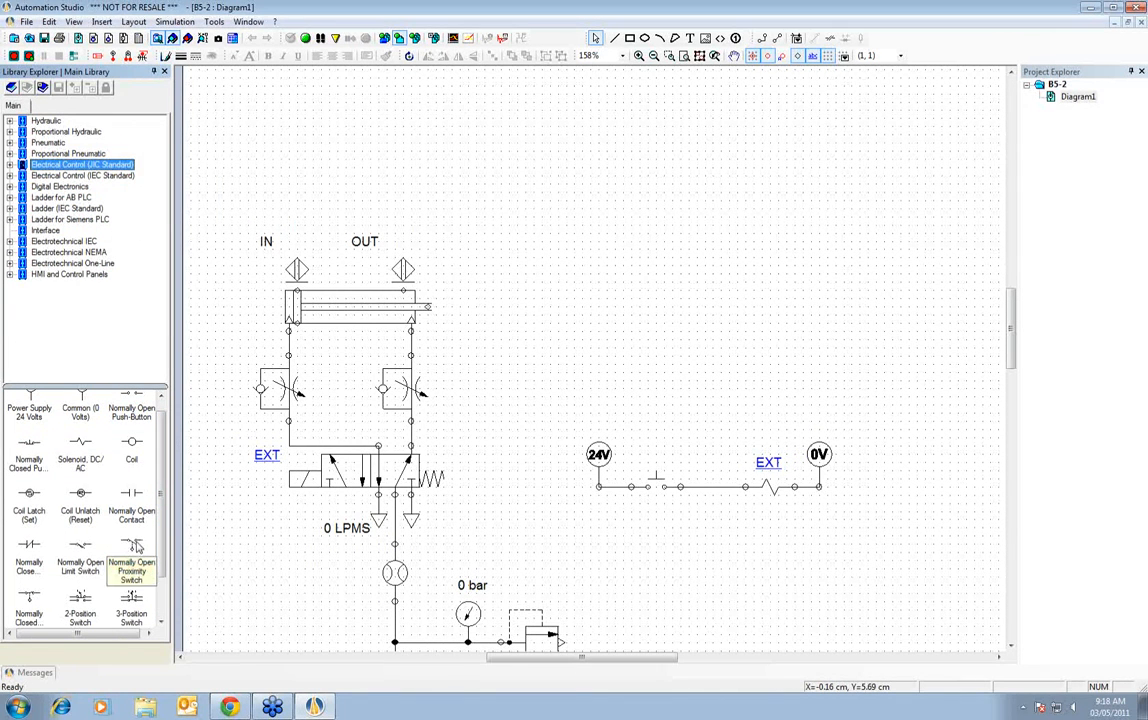
{"action": "mouse_move", "coordinate": [139, 546]}
{"action": "left_click_drag", "start_coordinate": [139, 546], "coordinate": [655, 340]}
{"action": "left_click", "coordinate": [673, 402]}
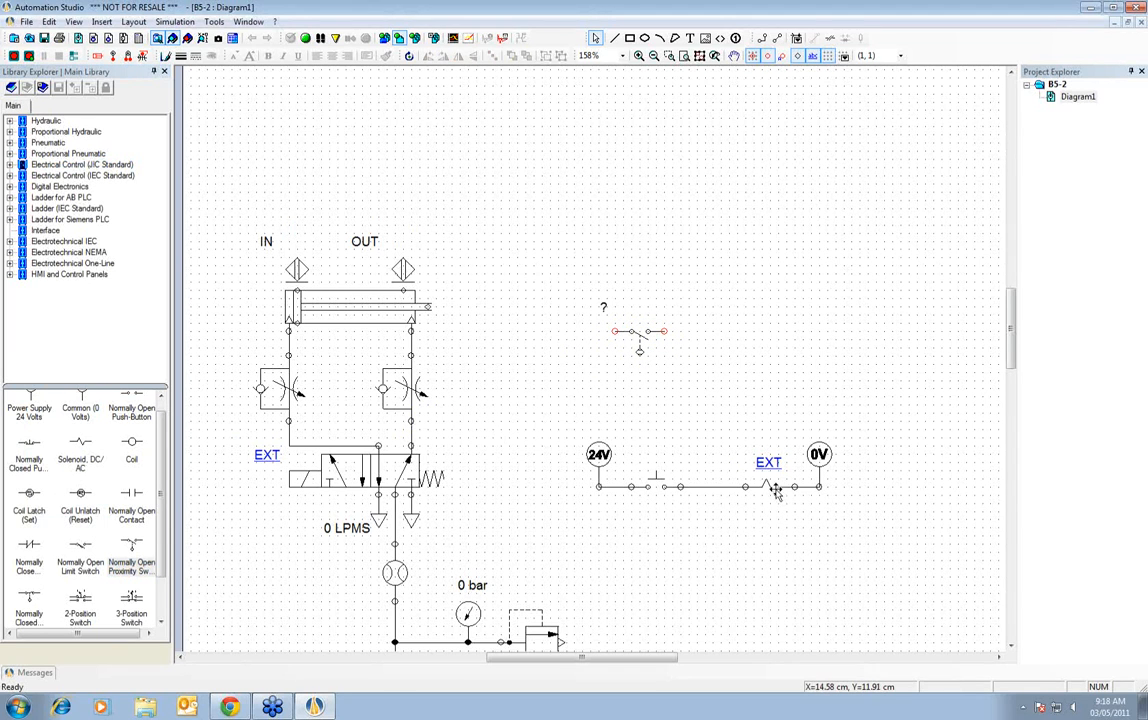
- Move the EXT solenoid below the rung and replace the push-button with the normally open proximity switch
{"action": "left_click_drag", "start_coordinate": [775, 488], "coordinate": [773, 586]}
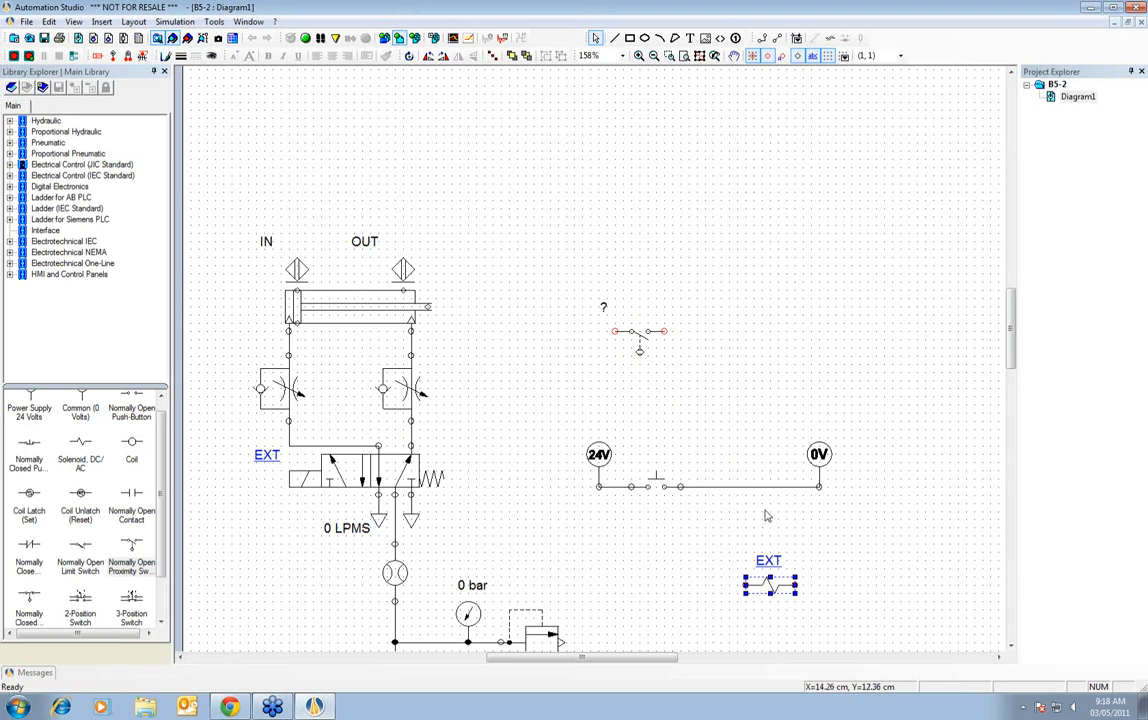
{"action": "scroll", "coordinate": [765, 516], "scroll_direction": "down", "scroll_amount": 2}
{"action": "left_click", "coordinate": [656, 399]}
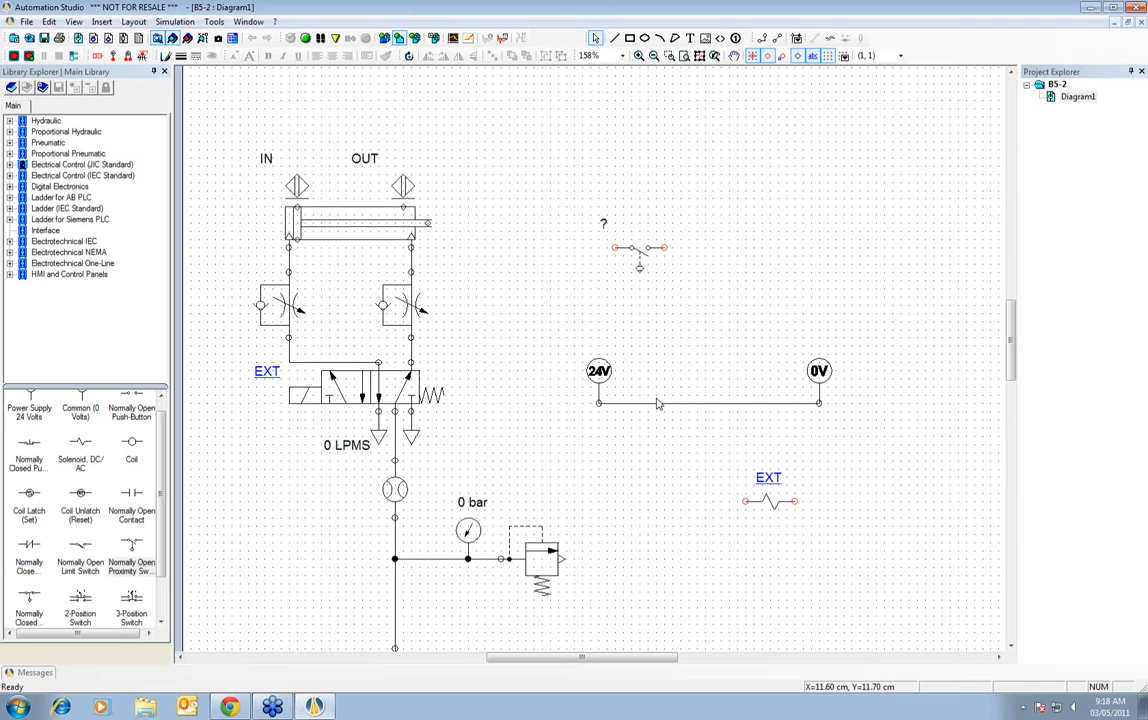
{"action": "left_click_drag", "start_coordinate": [660, 401], "coordinate": [641, 254]}
{"action": "left_click_drag", "start_coordinate": [641, 257], "coordinate": [647, 393]}
{"action": "left_click", "coordinate": [651, 354]}
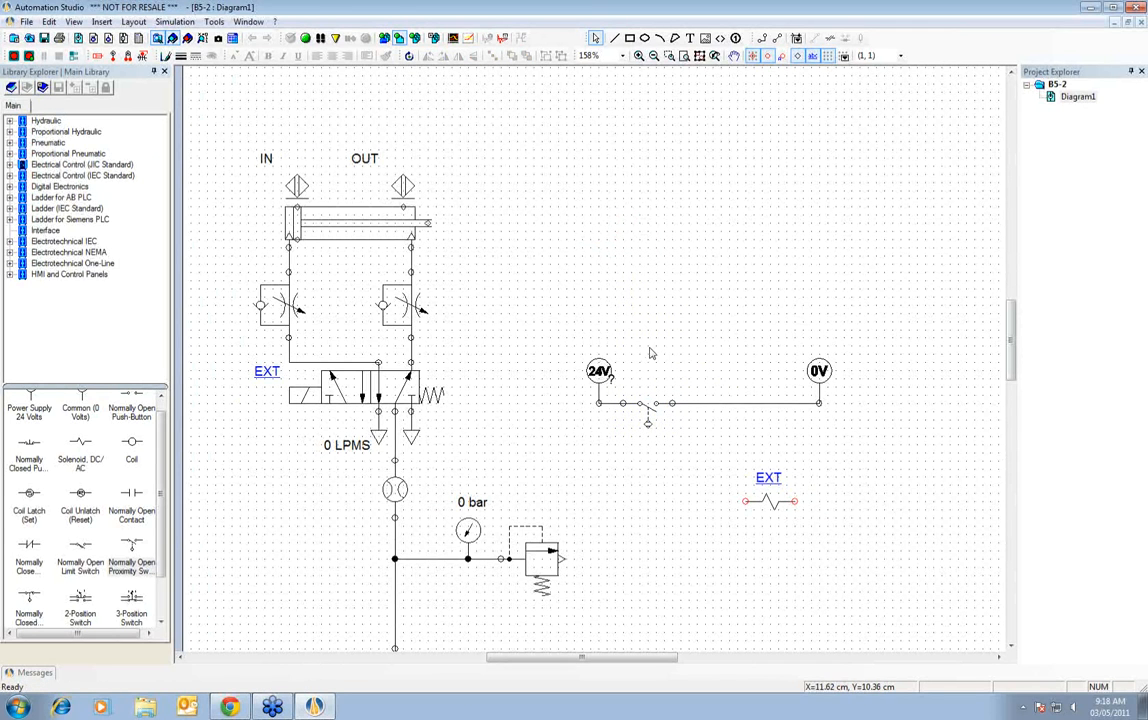
- Insert a Coil Latch (Set) into the rung beside the 0V supply and give it the tagname C1
{"action": "scroll", "coordinate": [749, 427], "scroll_direction": "down", "scroll_amount": 3}
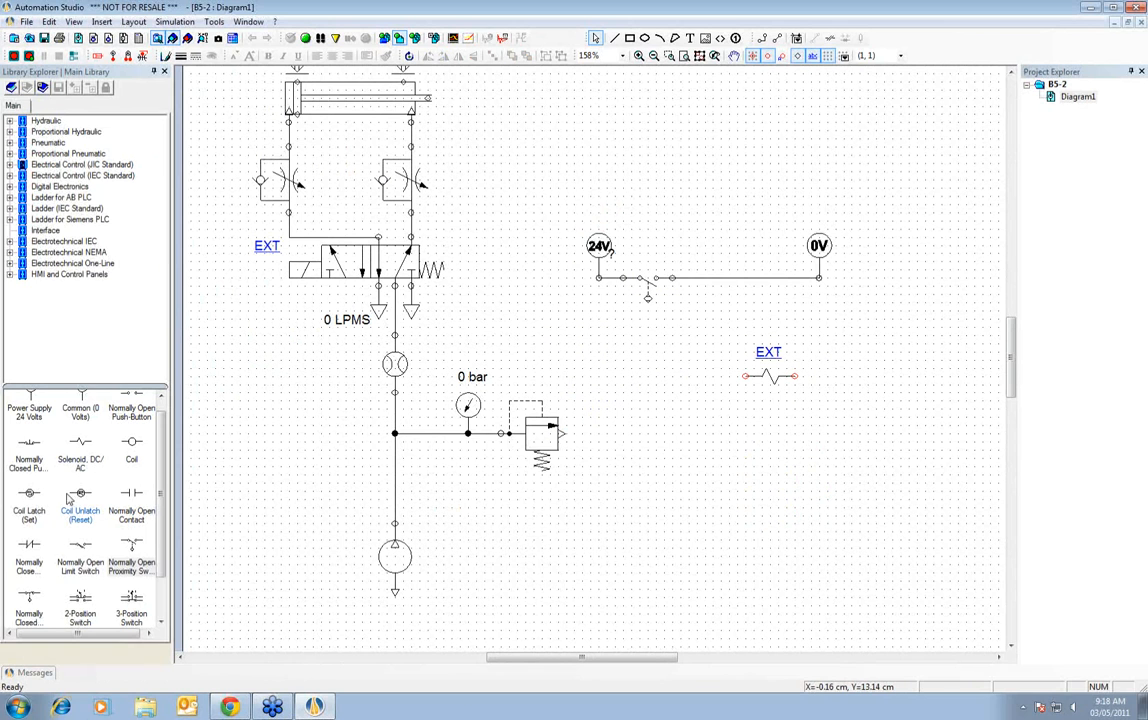
{"action": "left_click_drag", "start_coordinate": [131, 548], "coordinate": [771, 290]}
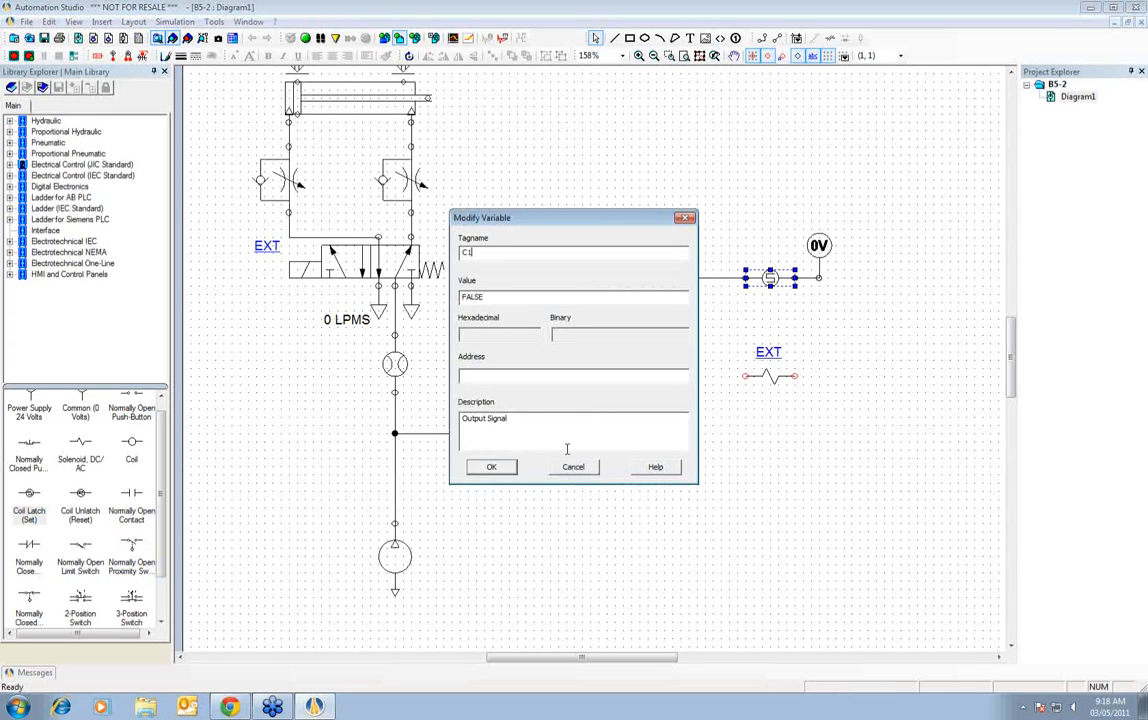
{"action": "left_click", "coordinate": [485, 473]}
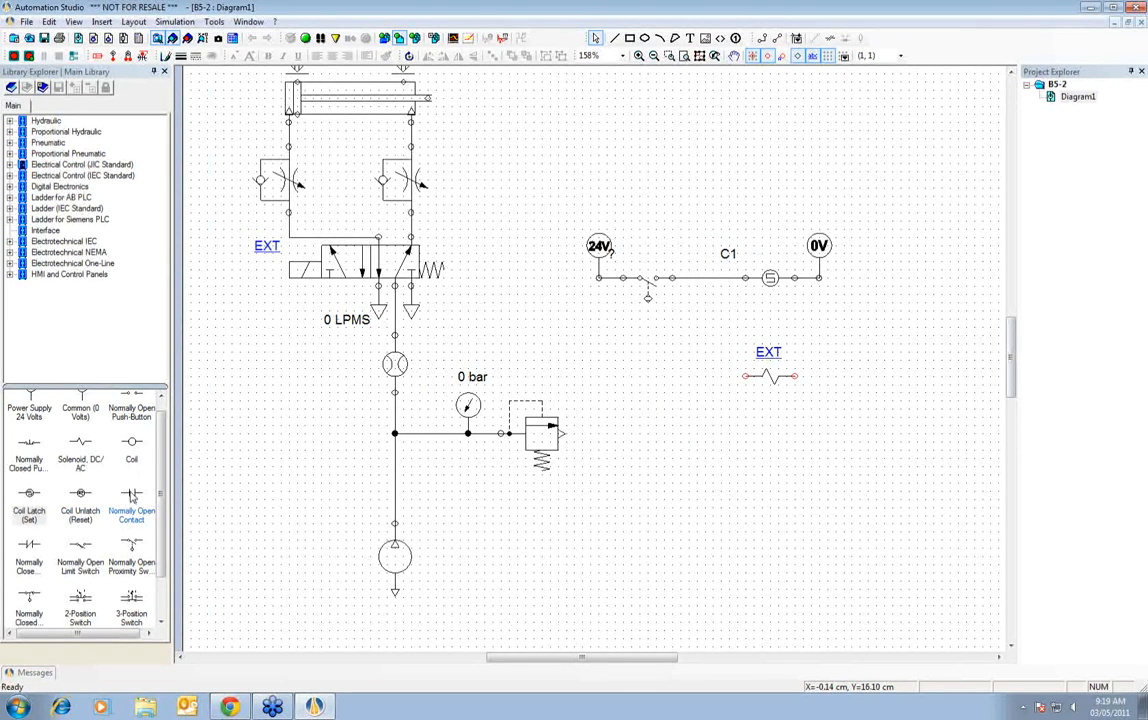
- Wire a second rung between 24V and 0V, fitted with a Normally Open Contact and the EXT solenoid
{"action": "left_click_drag", "start_coordinate": [132, 500], "coordinate": [557, 383]}
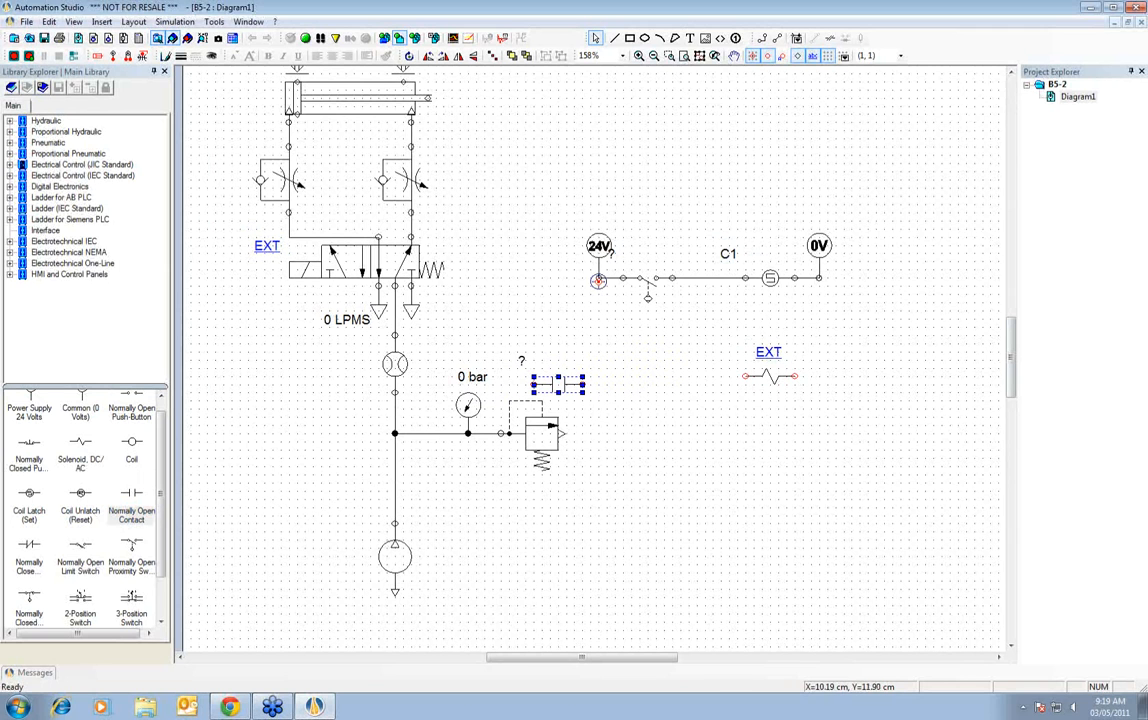
{"action": "left_click", "coordinate": [598, 280]}
{"action": "left_click", "coordinate": [819, 335]}
{"action": "left_click", "coordinate": [819, 279]}
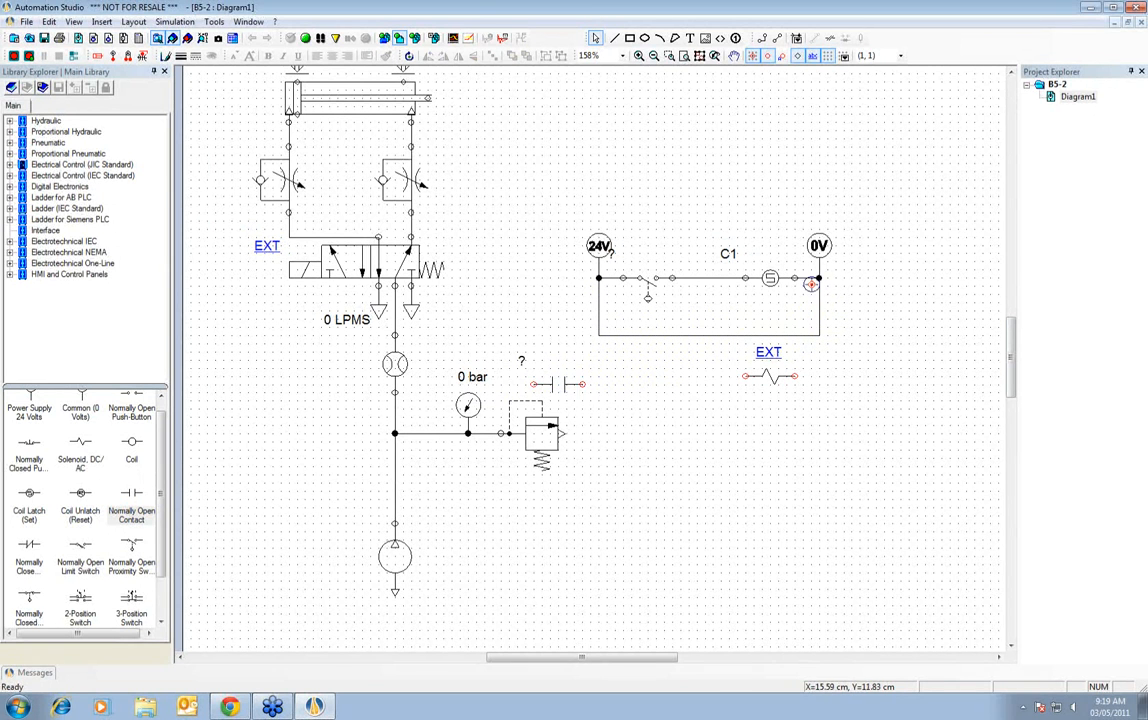
{"action": "left_click_drag", "start_coordinate": [555, 387], "coordinate": [641, 342]}
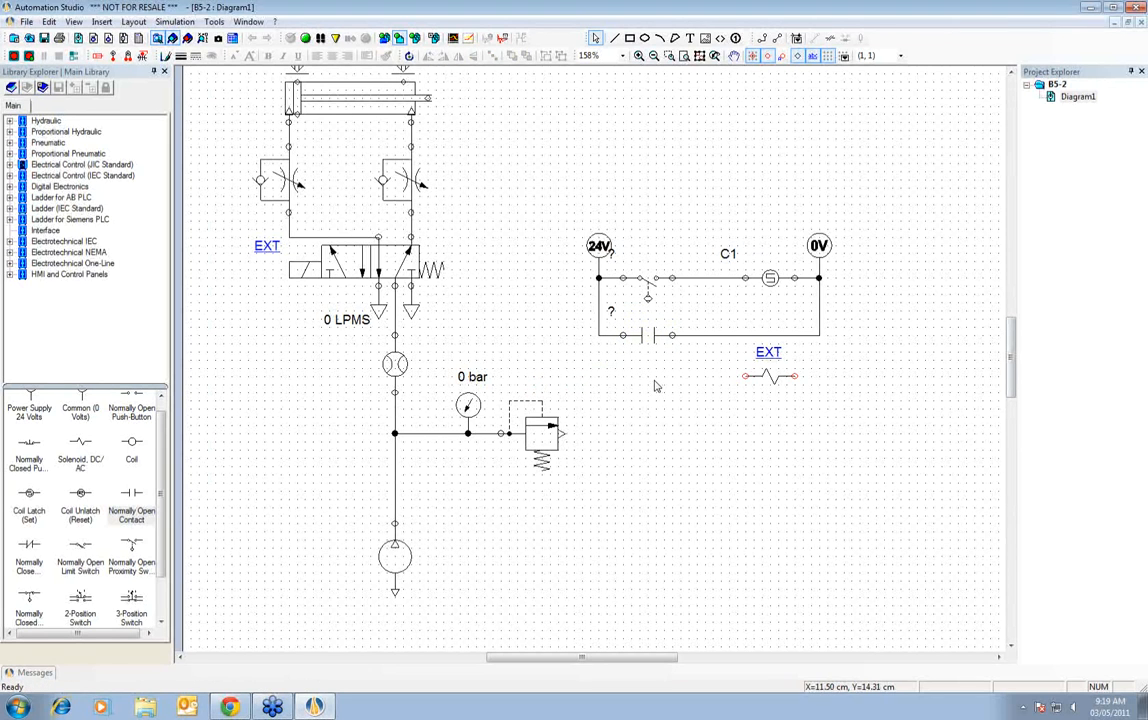
{"action": "left_click_drag", "start_coordinate": [773, 378], "coordinate": [771, 336]}
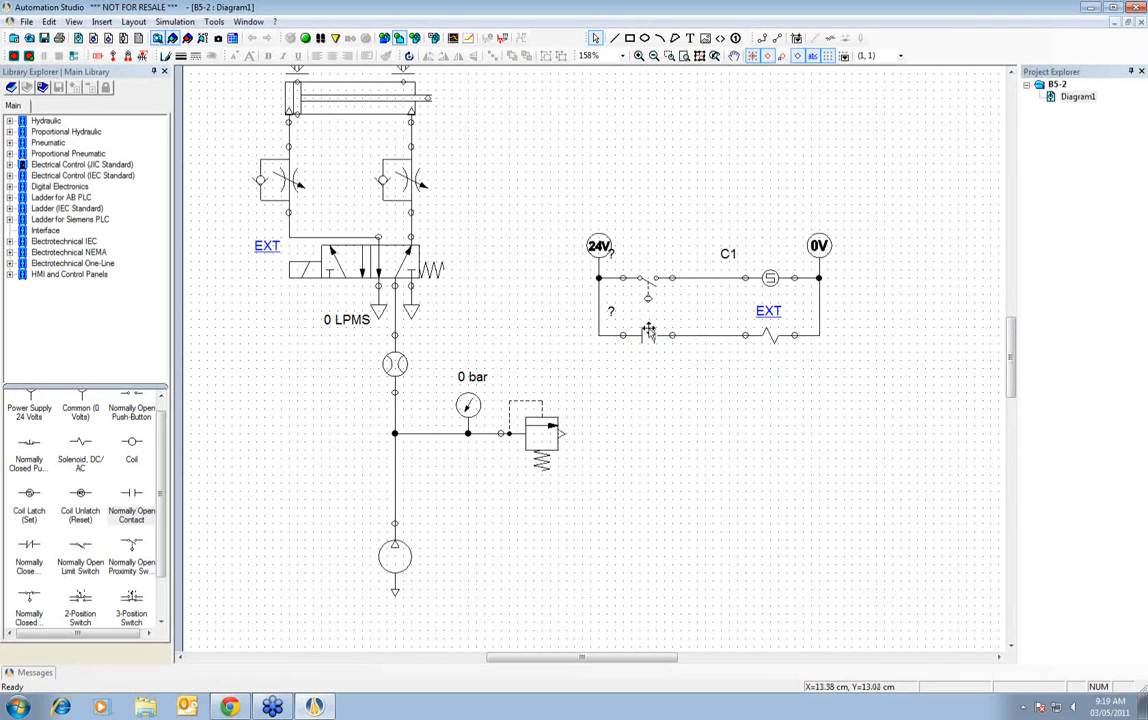
- Link the second rung's normally open contact to the C1 variable and move its label directly above the contact
{"action": "double_click", "coordinate": [652, 335]}
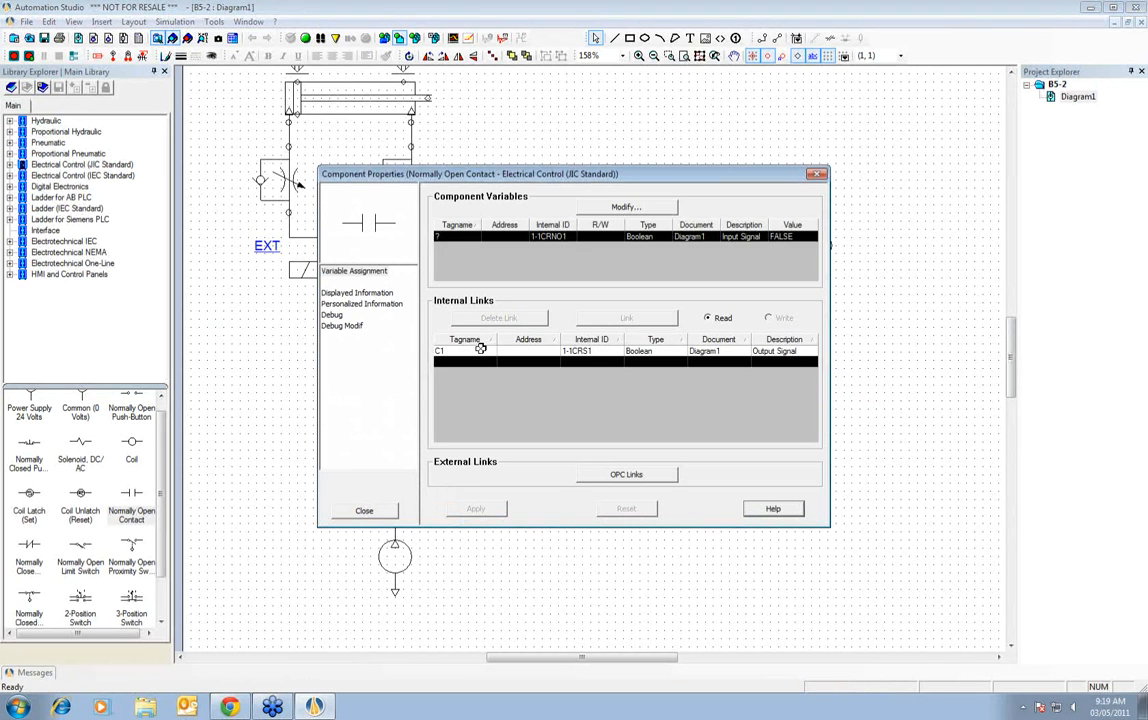
{"action": "left_click", "coordinate": [480, 350]}
{"action": "left_click", "coordinate": [475, 508]}
{"action": "left_click", "coordinate": [364, 510]}
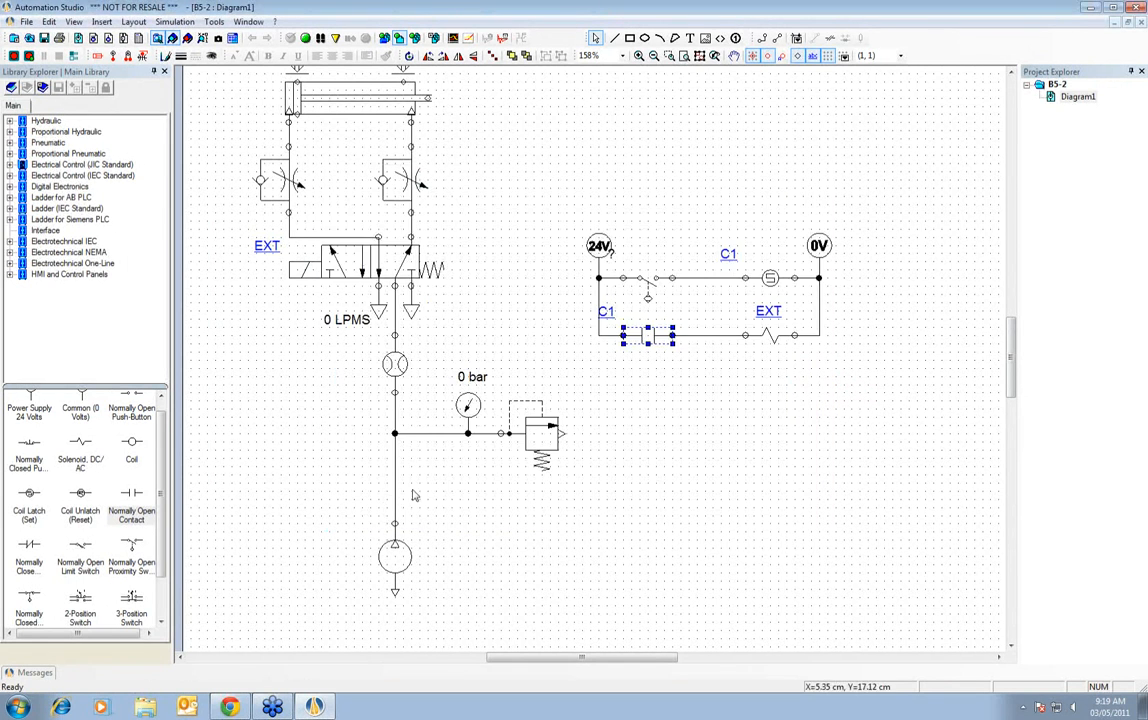
{"action": "left_click_drag", "start_coordinate": [608, 313], "coordinate": [643, 326]}
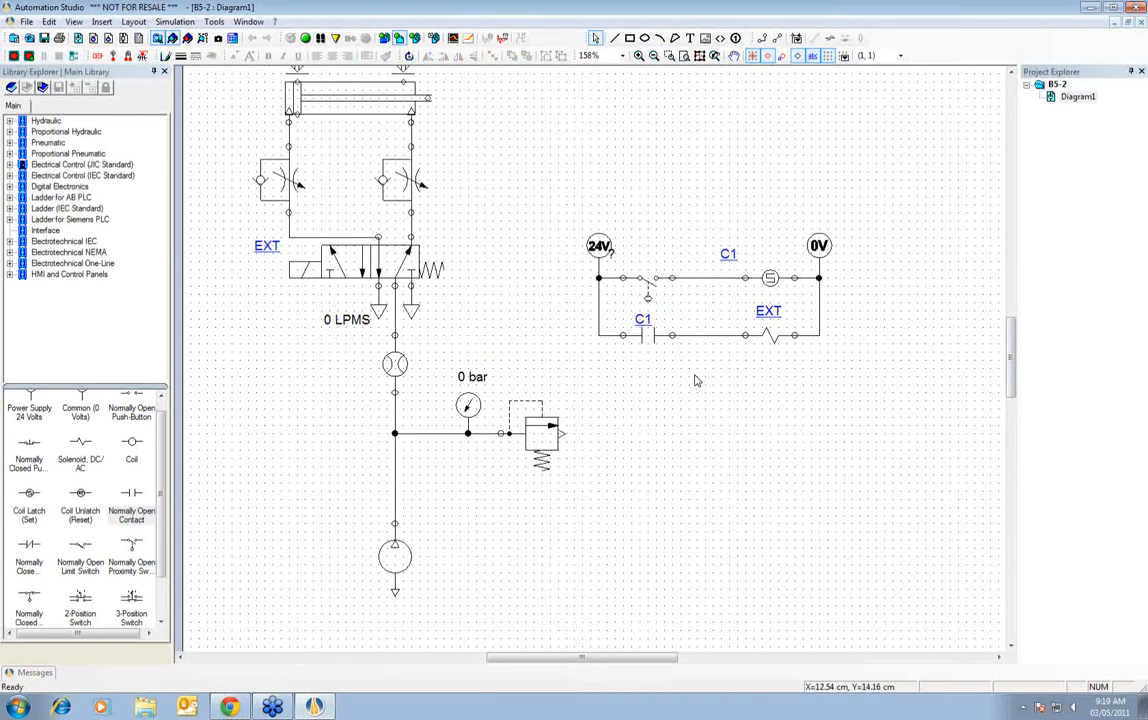
- Build a third rung between 24V and 0V with a Normally Open Proximity Switch and a Coil Unlatch (Reset)
{"action": "scroll", "coordinate": [708, 388], "scroll_direction": "up", "scroll_amount": 1}
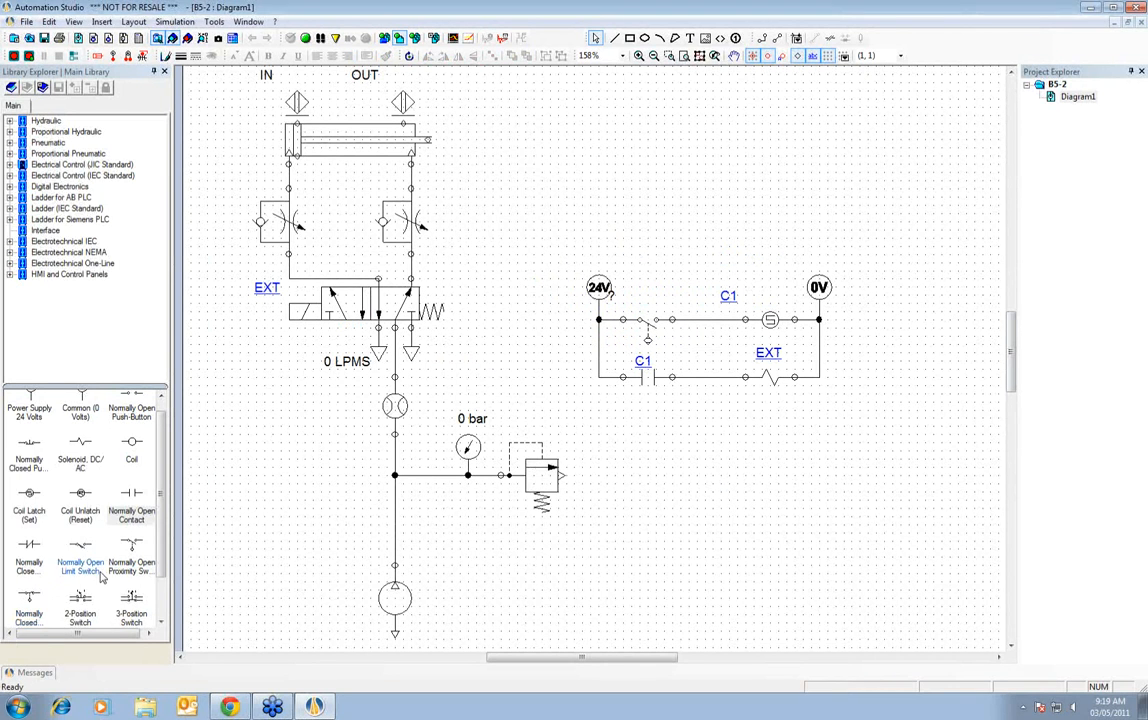
{"action": "left_click_drag", "start_coordinate": [128, 549], "coordinate": [640, 493]}
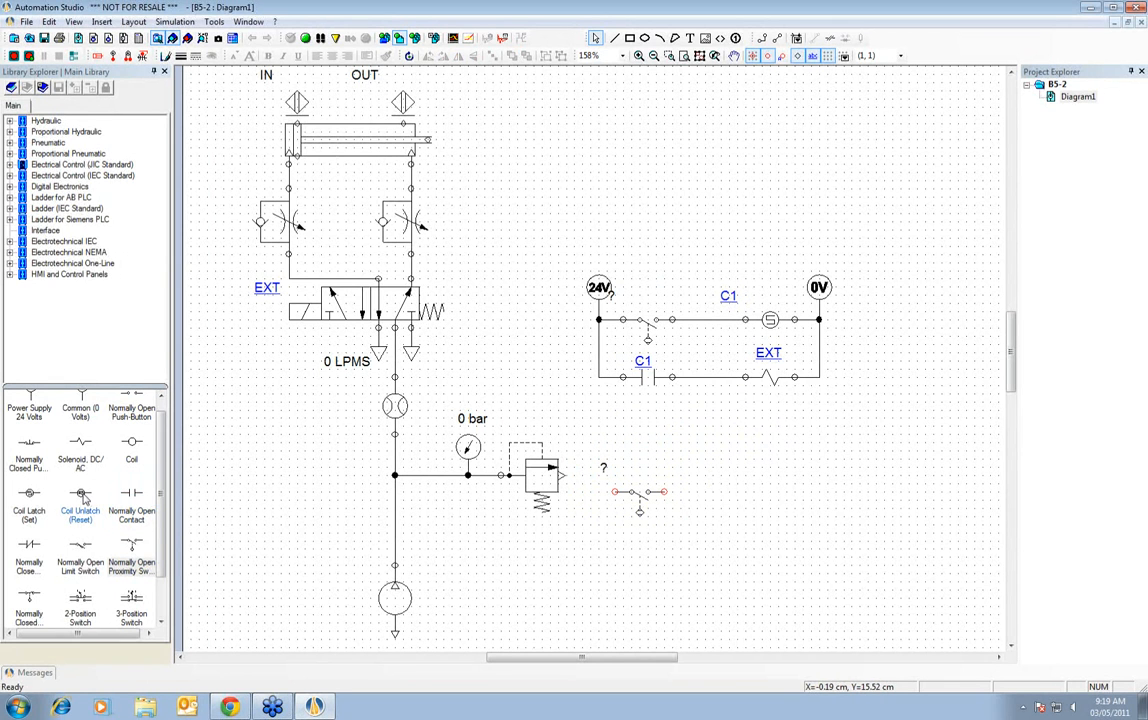
{"action": "mouse_move", "coordinate": [131, 545]}
{"action": "left_mouse_down"}
{"action": "mouse_move", "coordinate": [875, 345]}
{"action": "mouse_move", "coordinate": [775, 448]}
{"action": "mouse_move", "coordinate": [772, 468]}
{"action": "mouse_move", "coordinate": [825, 387]}
{"action": "left_mouse_up"}
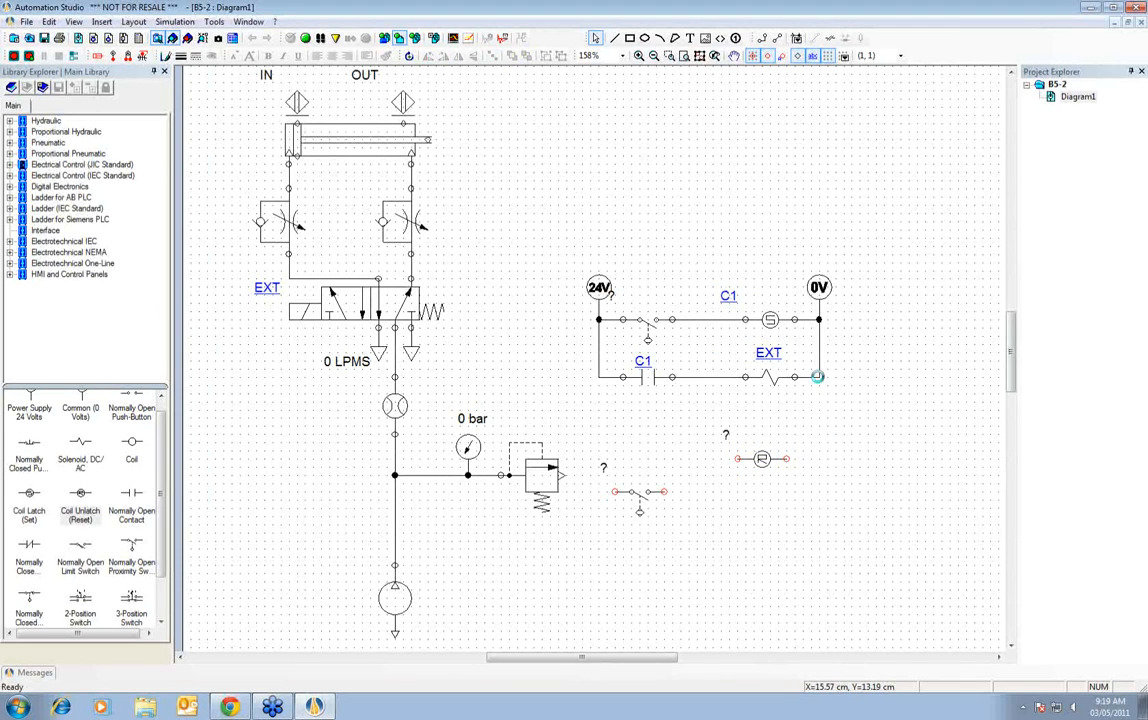
{"action": "mouse_move", "coordinate": [770, 461]}
{"action": "left_mouse_down"}
{"action": "mouse_move", "coordinate": [778, 437]}
{"action": "mouse_move", "coordinate": [611, 395]}
{"action": "mouse_move", "coordinate": [599, 377]}
{"action": "left_mouse_up"}
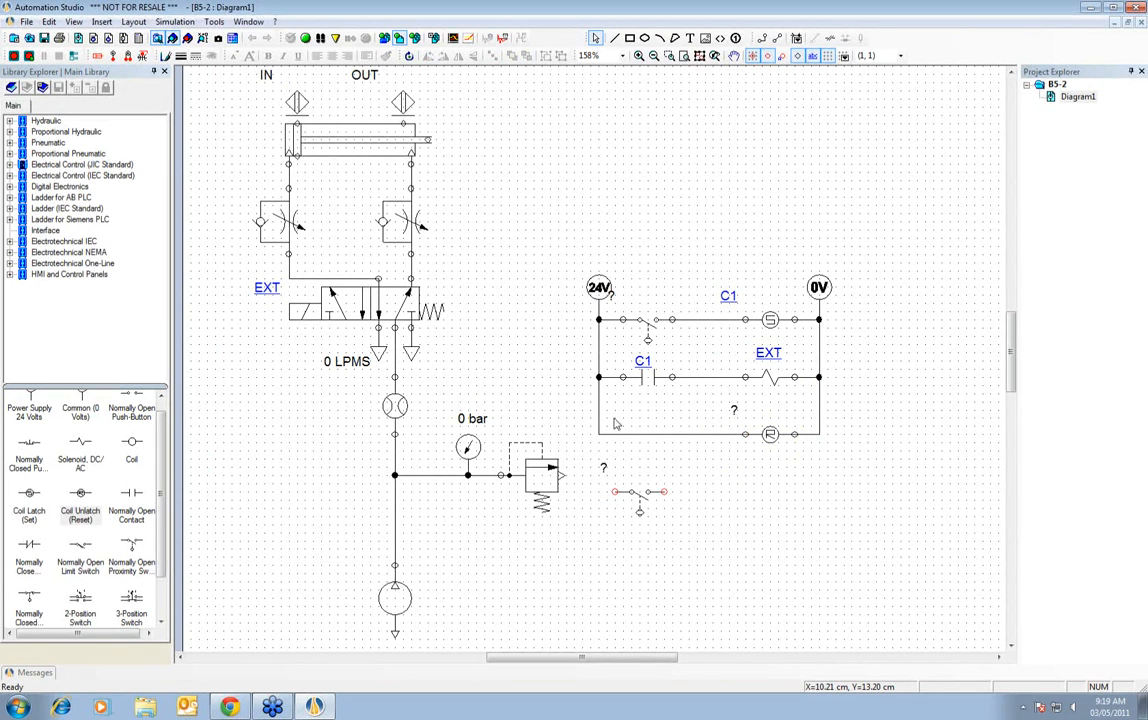
{"action": "left_click_drag", "start_coordinate": [640, 496], "coordinate": [651, 447]}
{"action": "left_click", "coordinate": [671, 492]}
- Link the third rung's proximity switch to the OUT sensor and place its label directly above the switch
{"action": "double_click", "coordinate": [653, 443]}
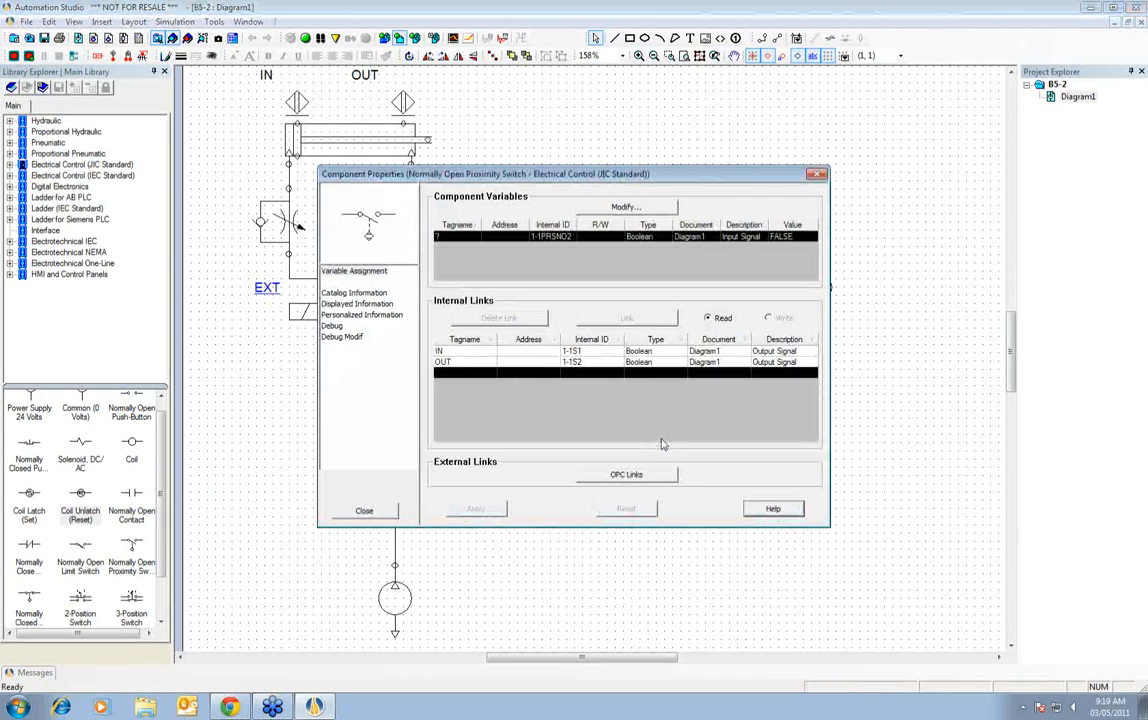
{"action": "left_click", "coordinate": [469, 362]}
{"action": "left_click", "coordinate": [478, 509]}
{"action": "left_click", "coordinate": [364, 510]}
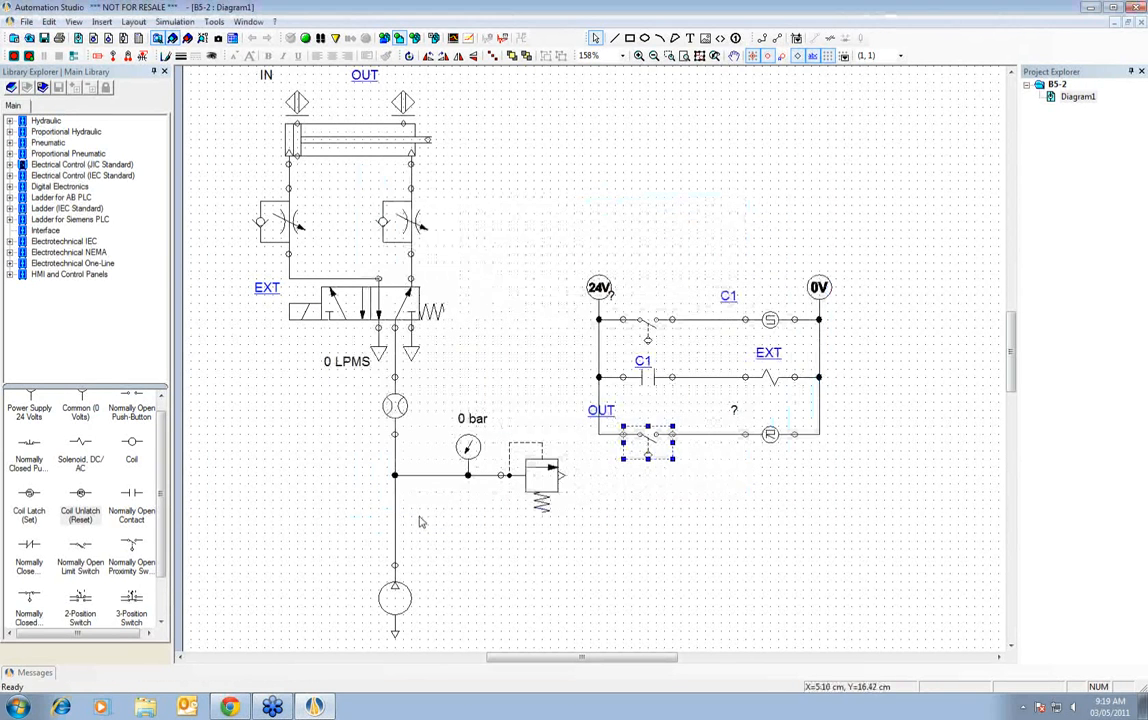
{"action": "left_click_drag", "start_coordinate": [609, 412], "coordinate": [648, 420]}
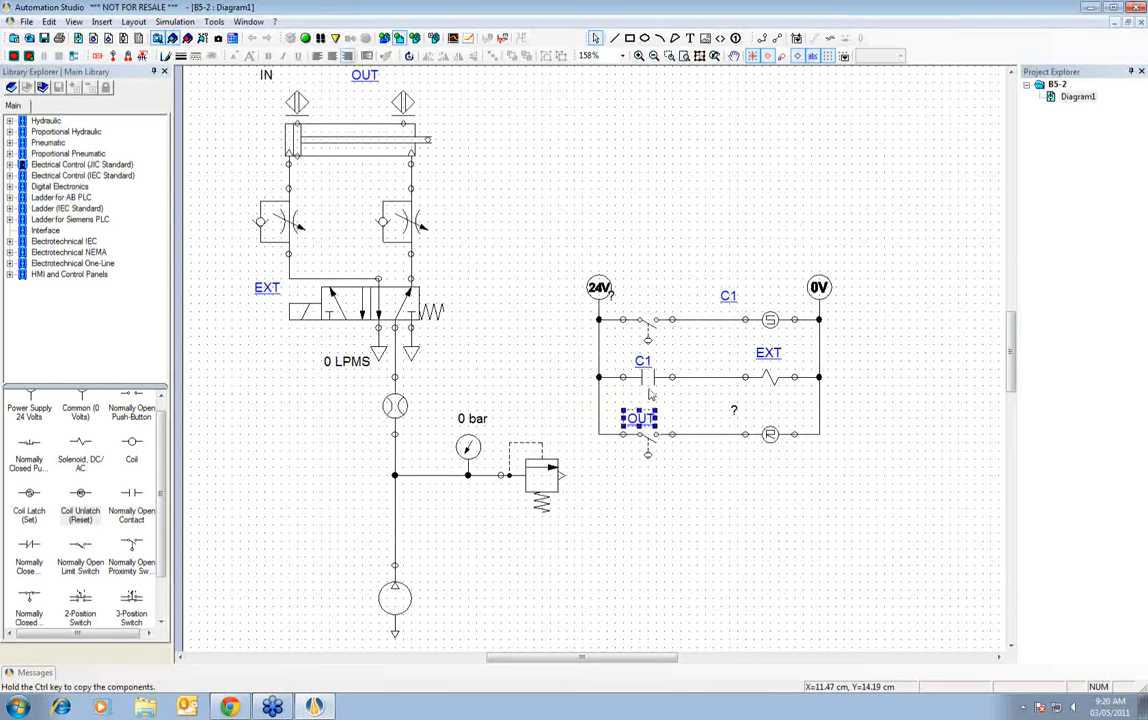
- Link the first rung's proximity switch to the IN sensor and place its label directly above the switch
{"action": "double_click", "coordinate": [651, 325]}
{"action": "left_click", "coordinate": [469, 351]}
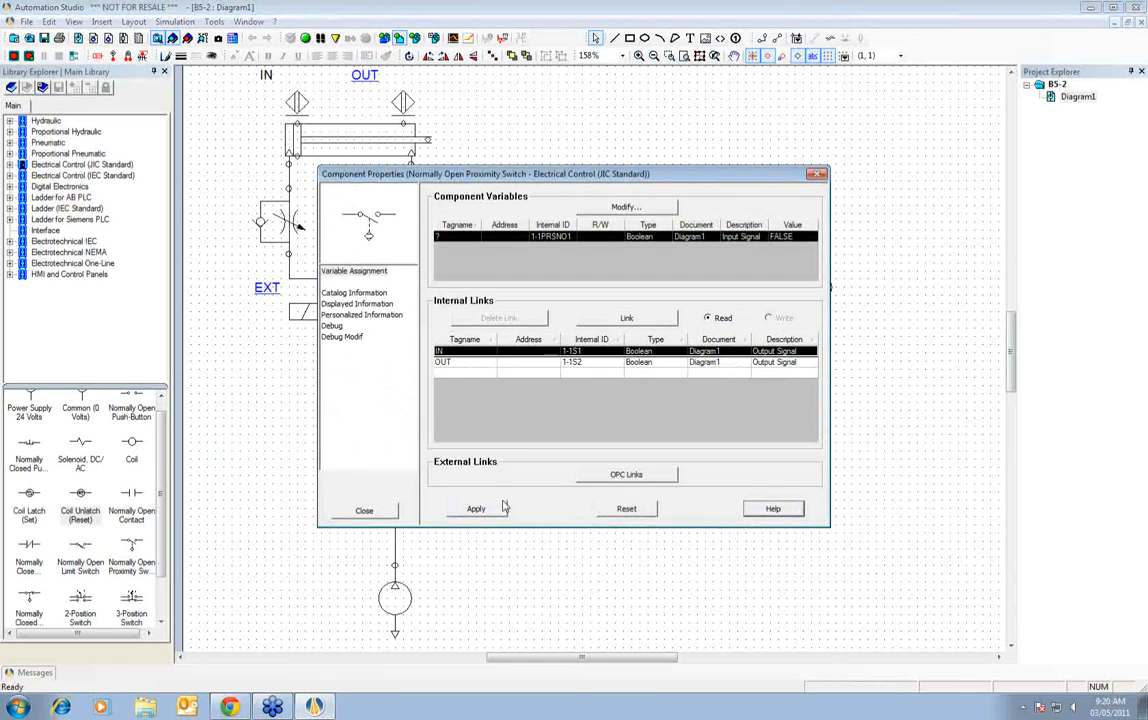
{"action": "left_click", "coordinate": [491, 510]}
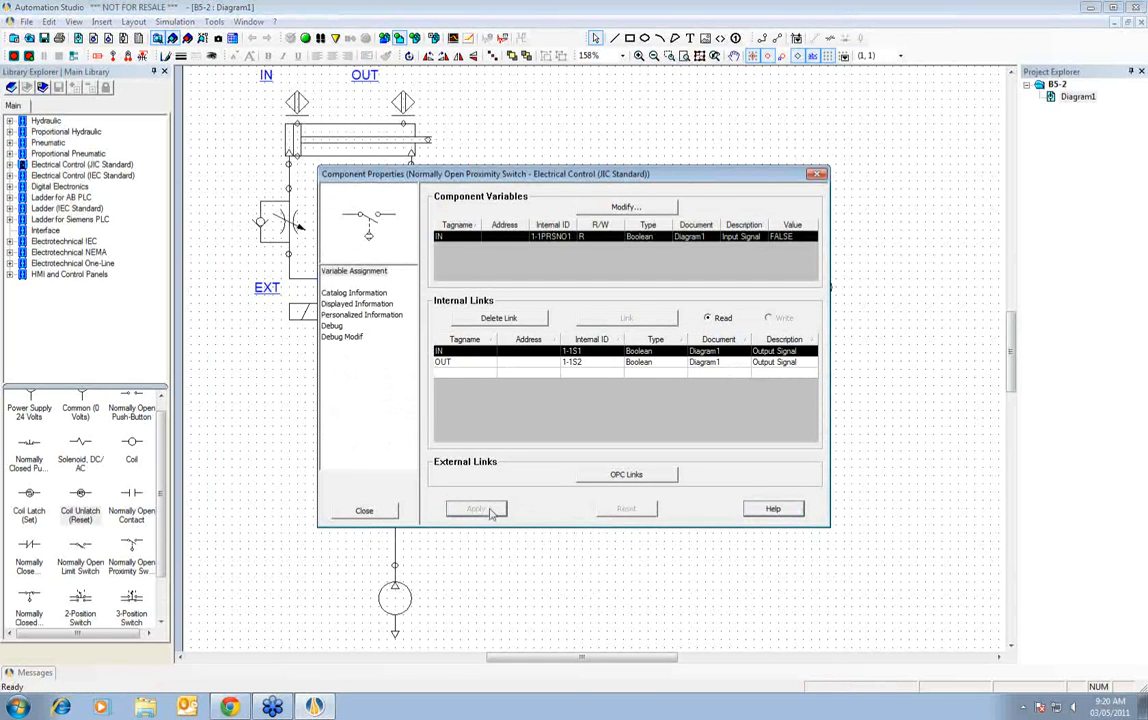
{"action": "left_click", "coordinate": [384, 515]}
{"action": "left_click_drag", "start_coordinate": [612, 296], "coordinate": [652, 305]}
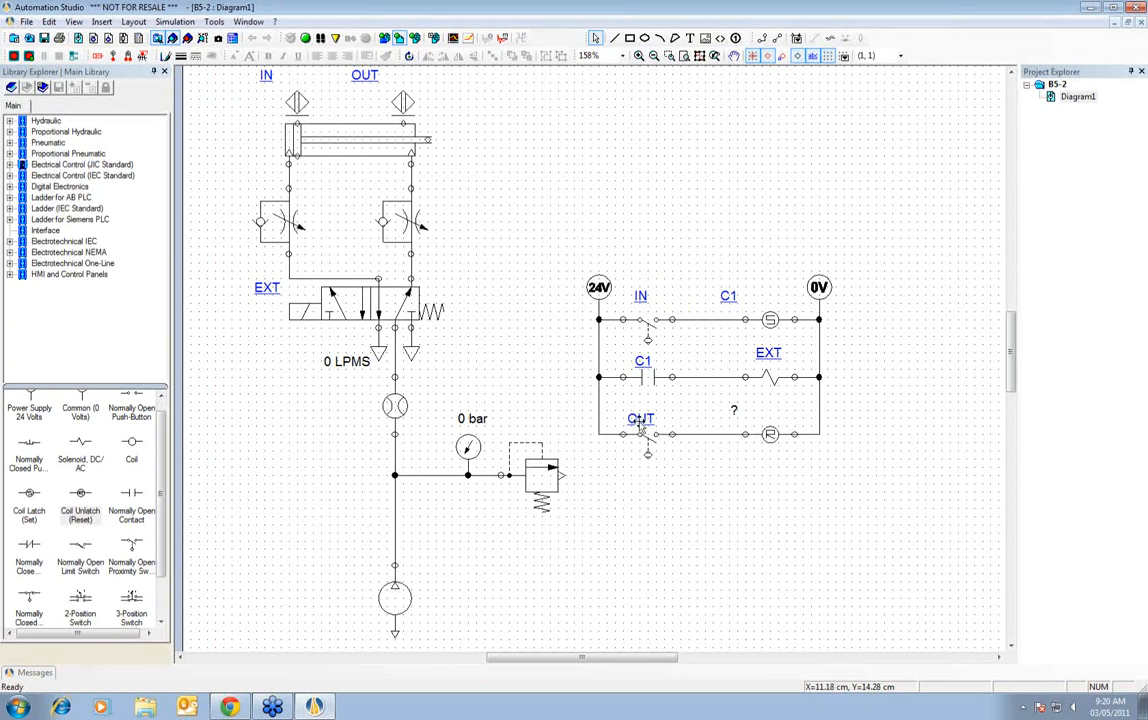
- Link the reset coil on the third rung to the C1 variable
{"action": "double_click", "coordinate": [768, 436]}
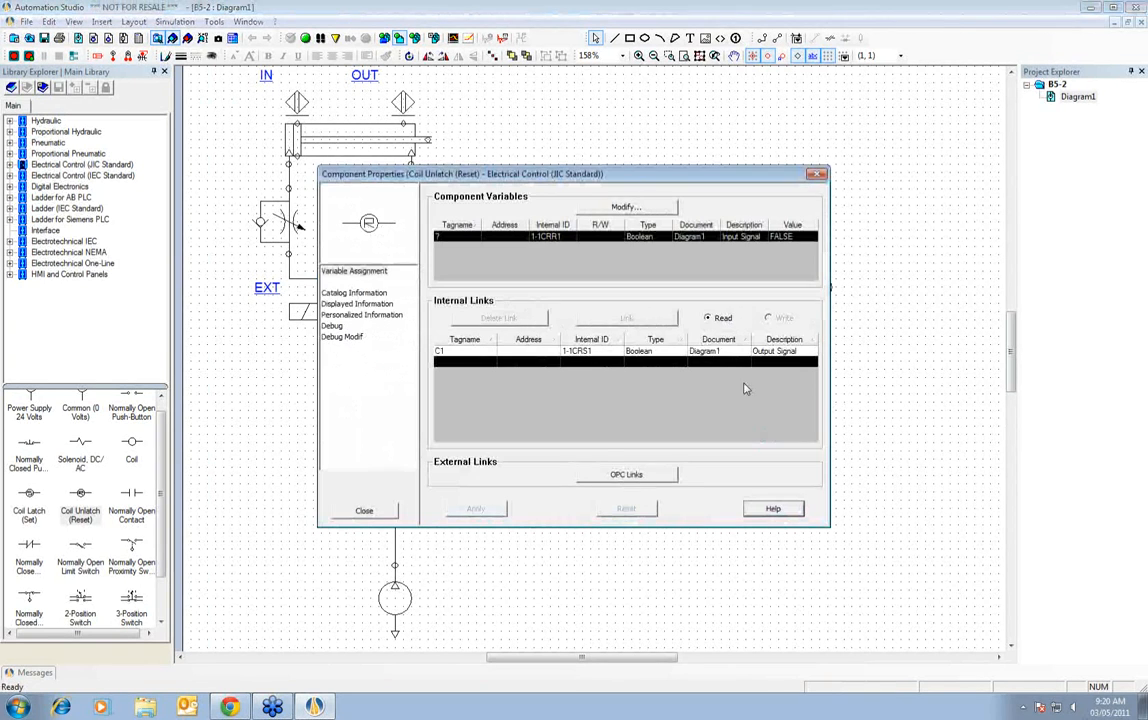
{"action": "left_click", "coordinate": [480, 352]}
{"action": "left_click", "coordinate": [493, 508]}
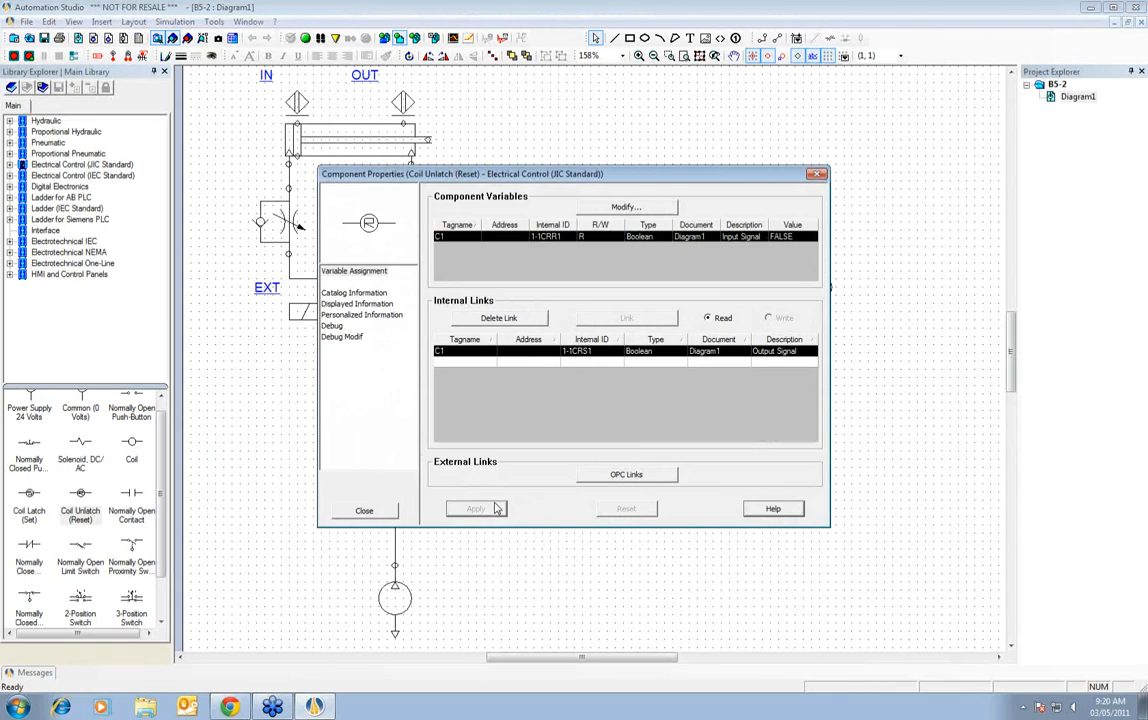
{"action": "left_click", "coordinate": [364, 511]}
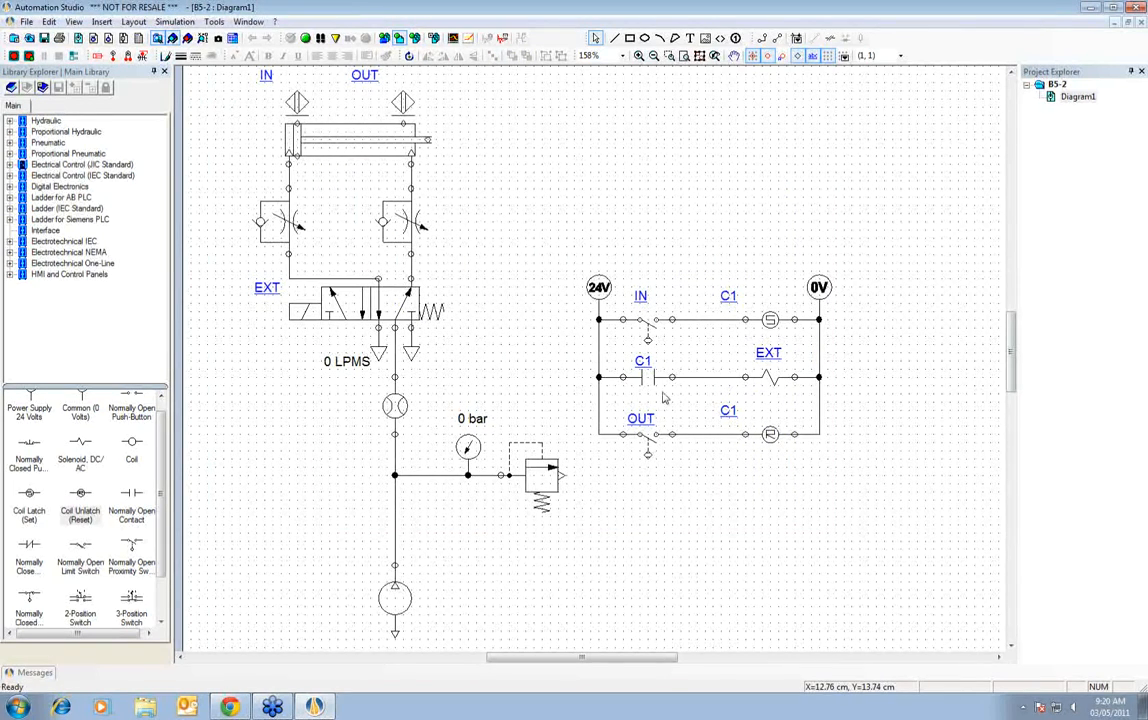
- Simulate the circuit with the whole diagram in view and reduce the diameter setting of the flow control valves feeding the cylinder
{"action": "left_click", "coordinate": [700, 58]}
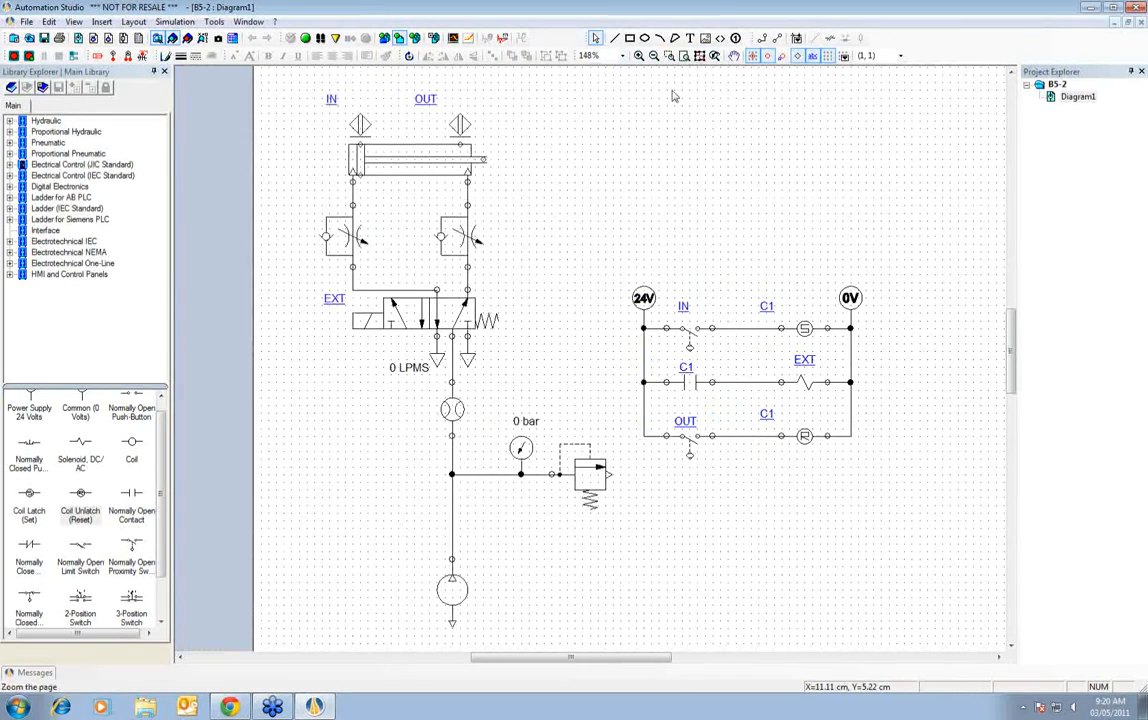
{"action": "left_click", "coordinate": [305, 39]}
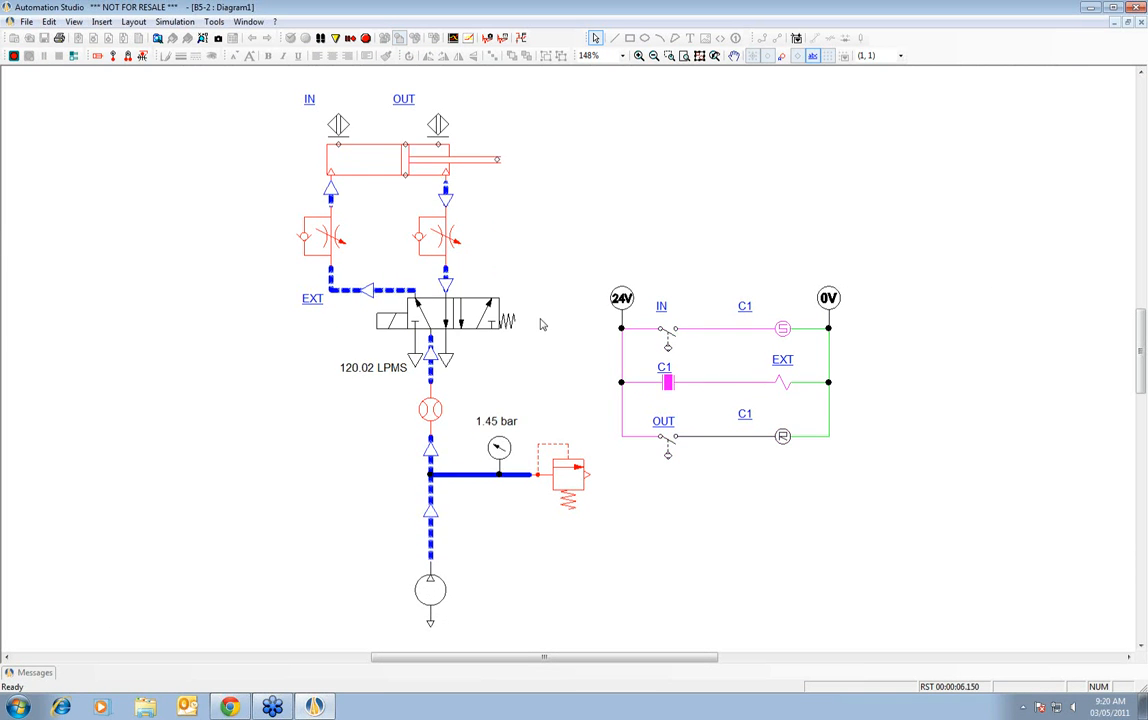
{"action": "left_click", "coordinate": [449, 243]}
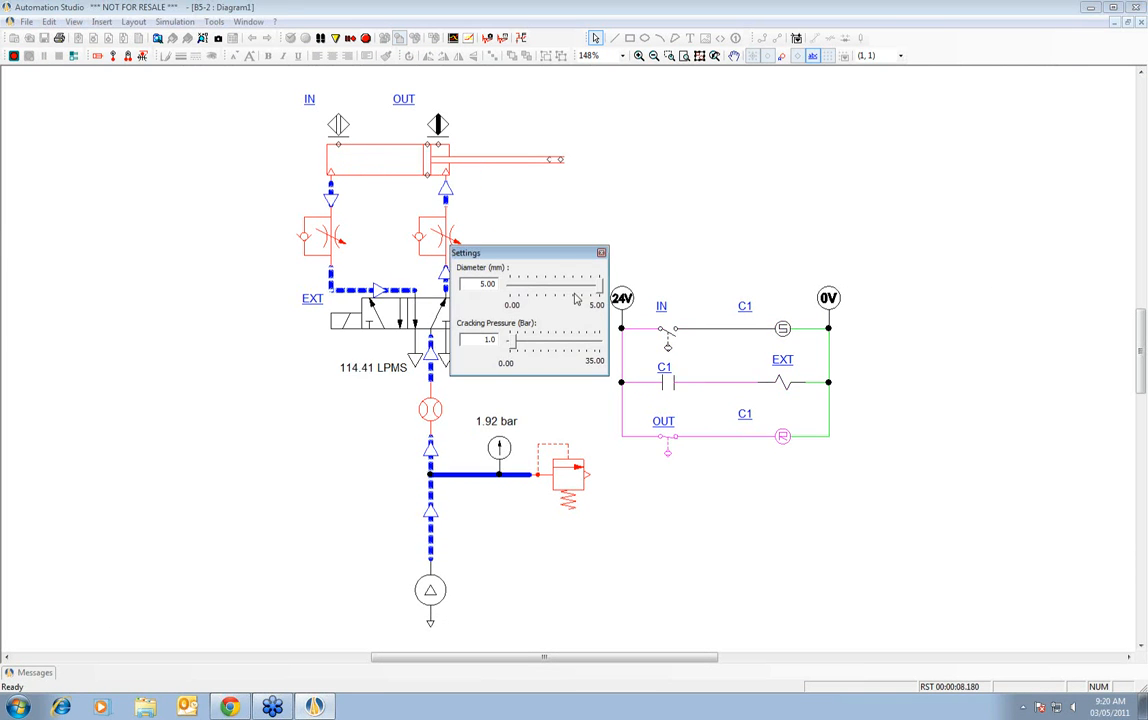
{"action": "left_click_drag", "start_coordinate": [452, 249], "coordinate": [341, 244]}
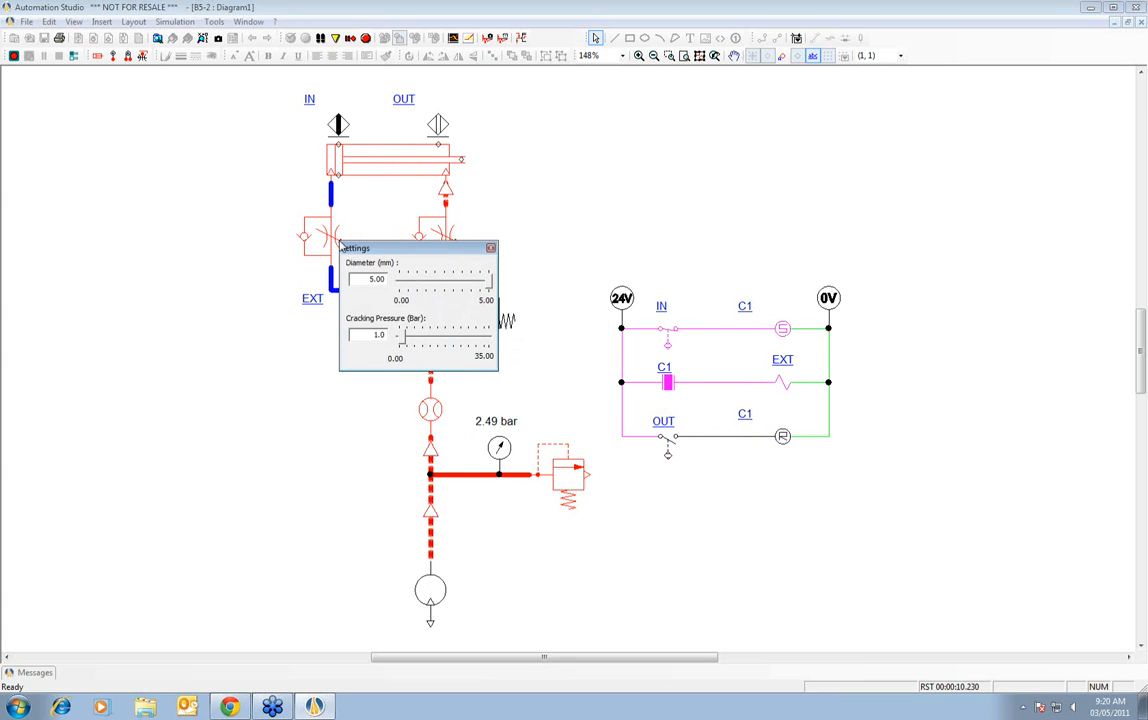
{"action": "left_click_drag", "start_coordinate": [490, 281], "coordinate": [456, 283]}
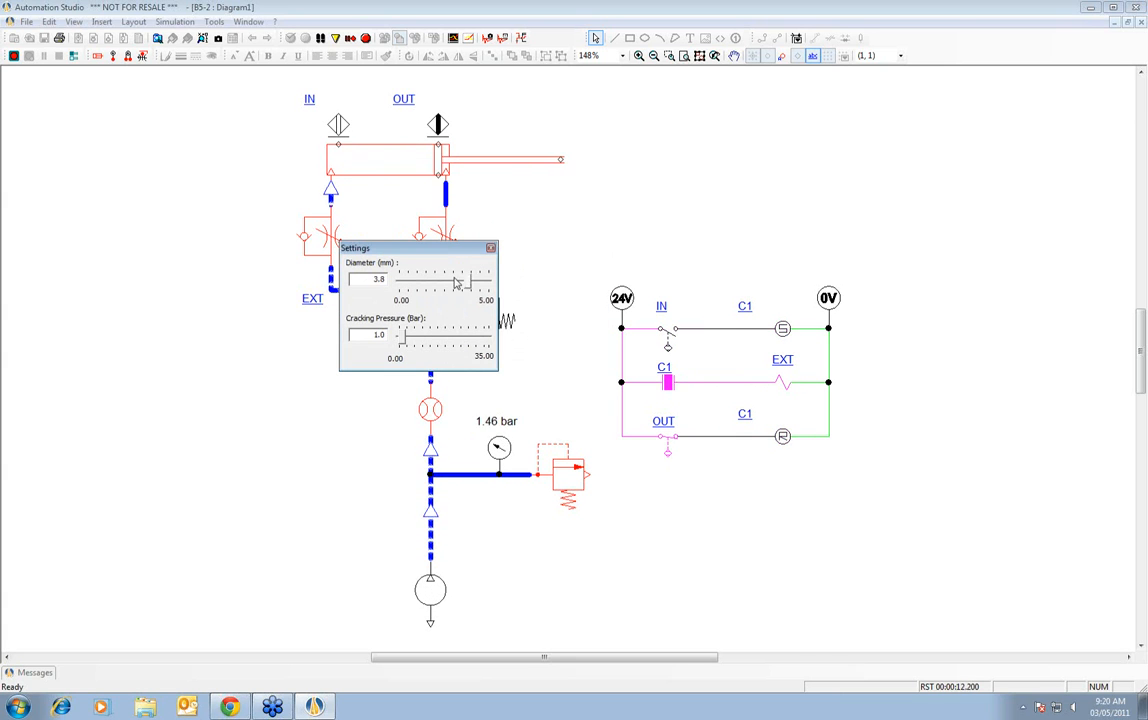
{"action": "left_click", "coordinate": [490, 247]}
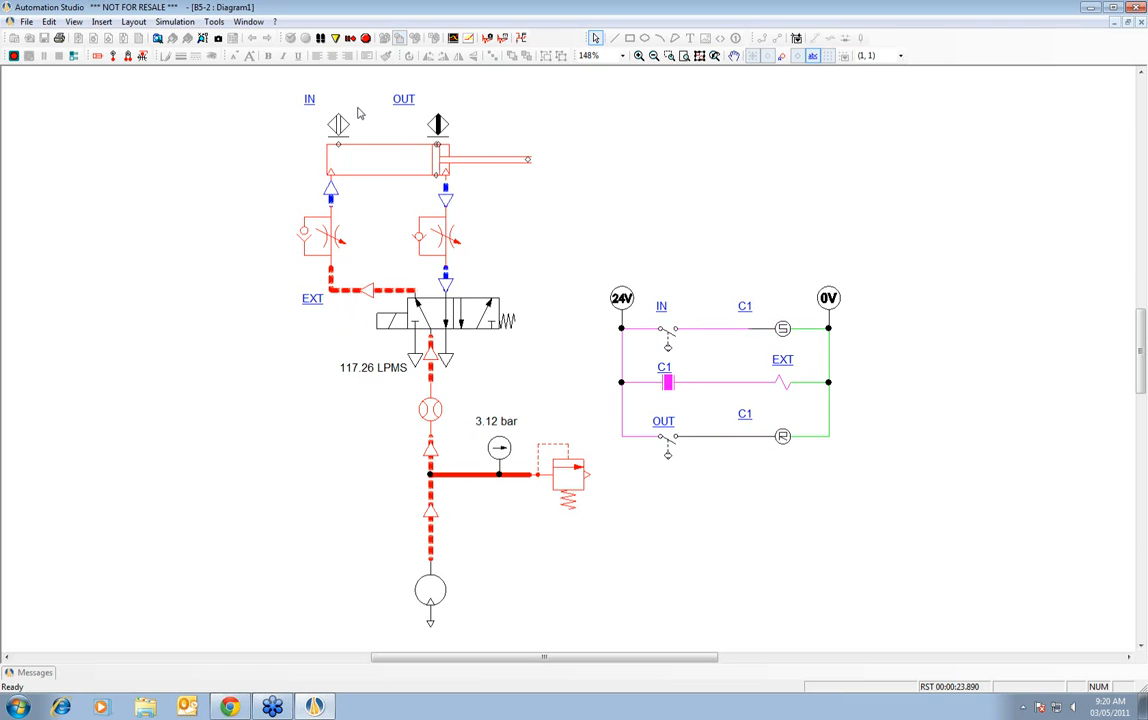
- Stop the simulation and save a copy of the project as B6-1 in the Training folder
{"action": "left_click", "coordinate": [366, 39]}
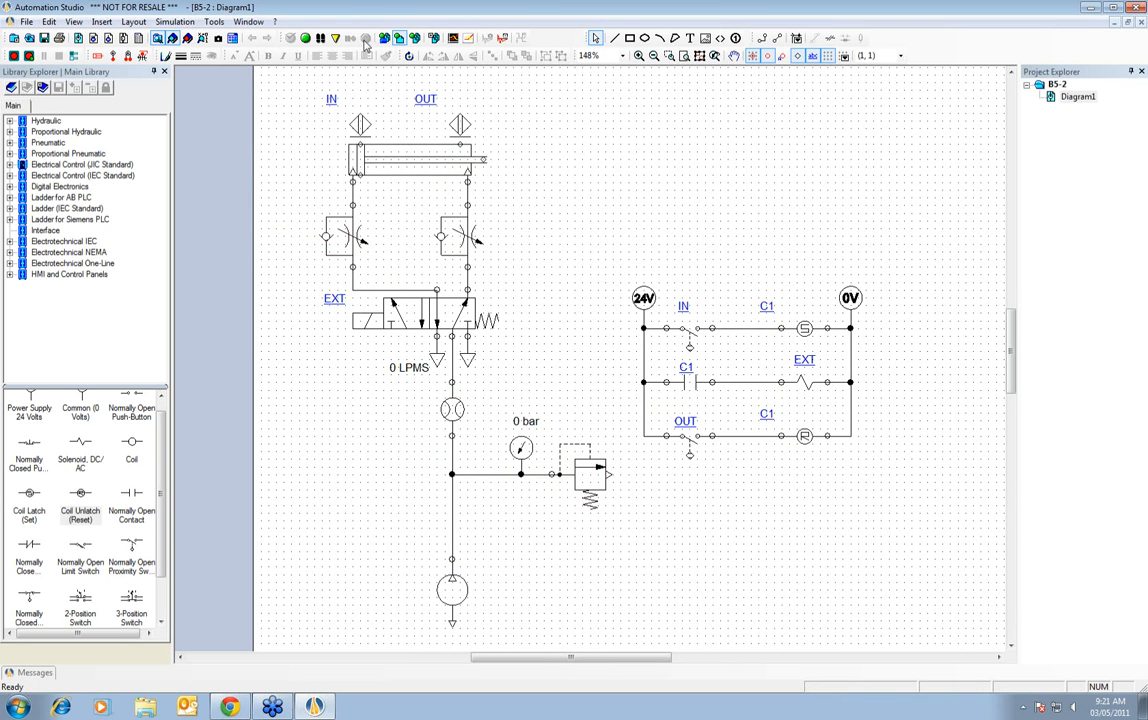
{"action": "left_click", "coordinate": [686, 57]}
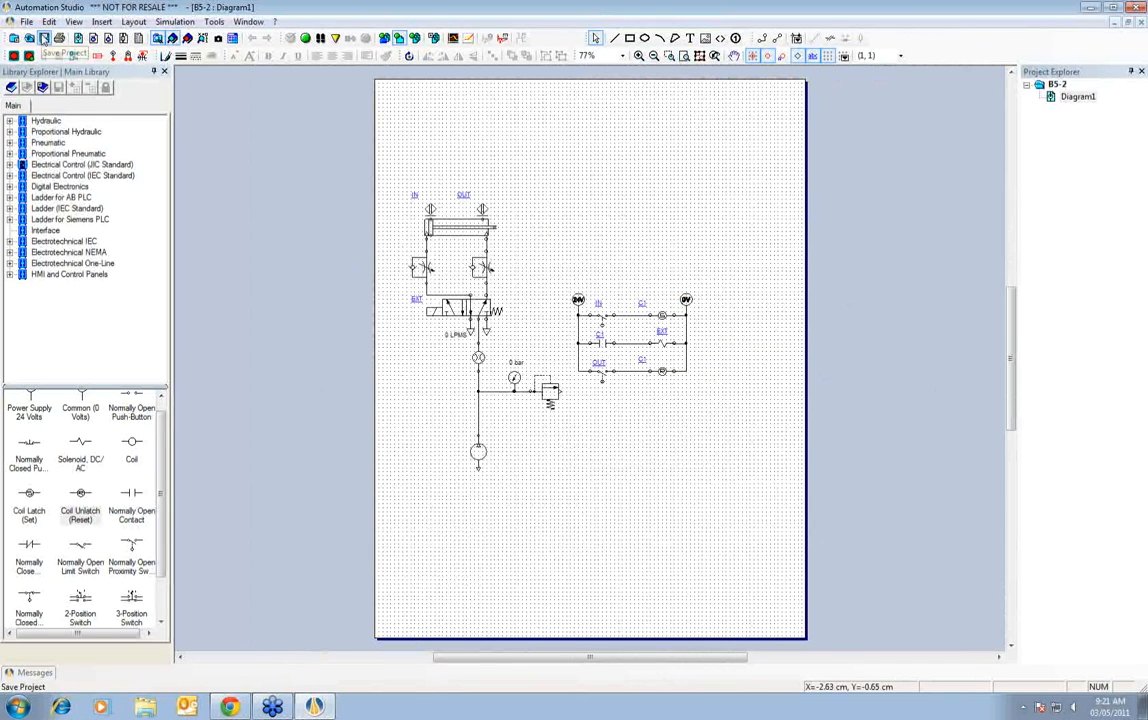
{"action": "left_click", "coordinate": [26, 22]}
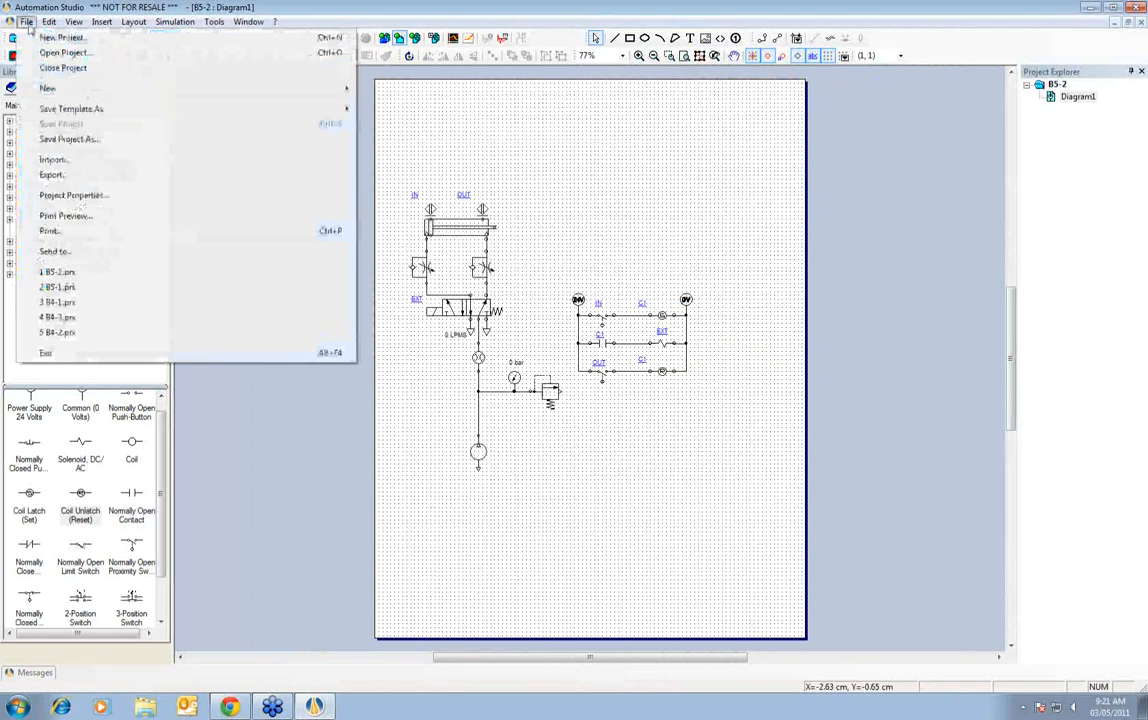
{"action": "left_click", "coordinate": [80, 138]}
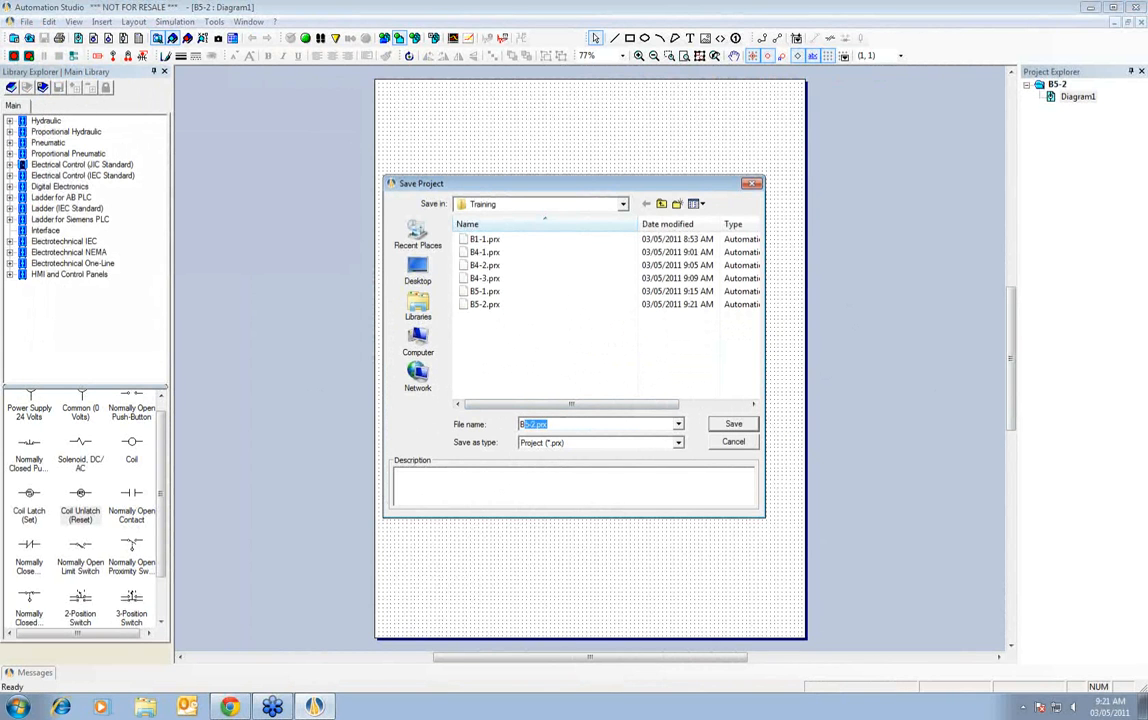
{"action": "type", "text": "B6-1"}
{"action": "left_click", "coordinate": [731, 425]}
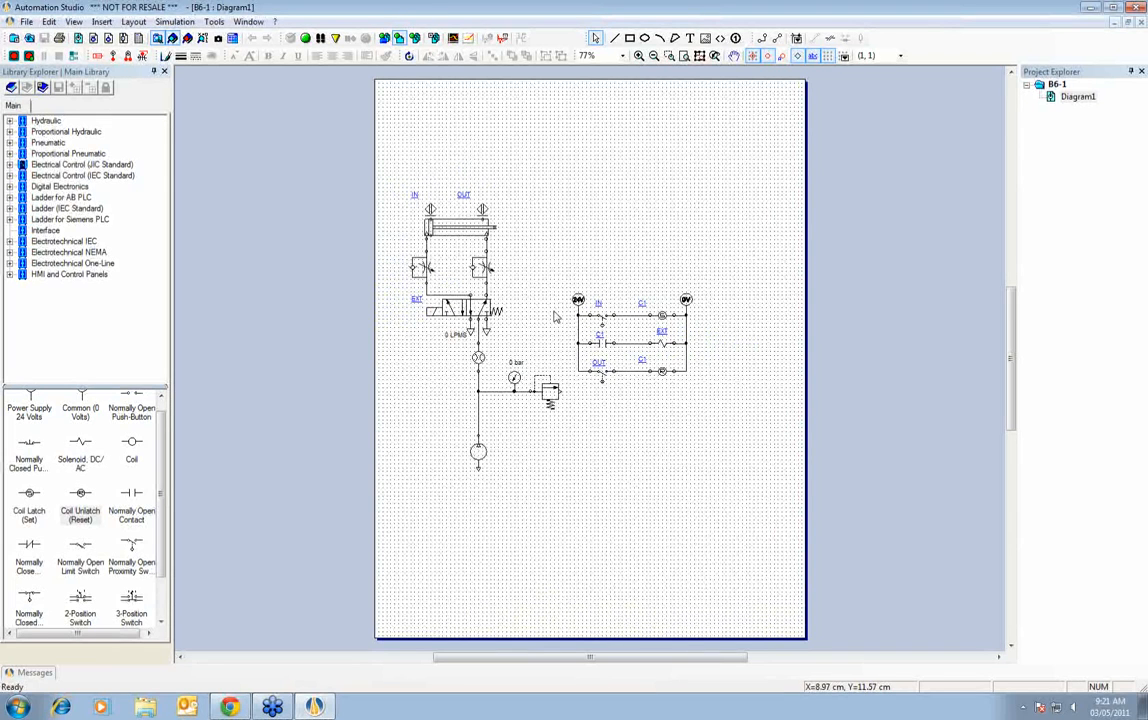
- Open an enlarged plotter clear of the pneumatic cylinder and add the cylinder's Linear Speed and Linear Position plots to it
{"action": "left_click", "coordinate": [700, 57]}
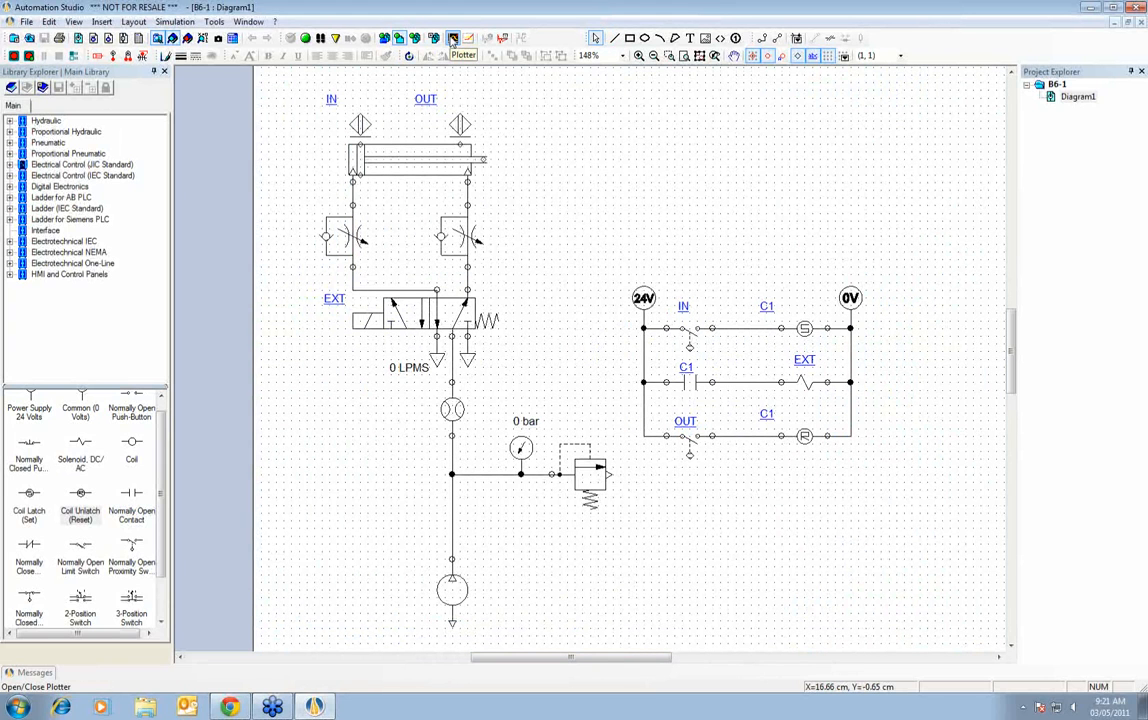
{"action": "left_click", "coordinate": [452, 39]}
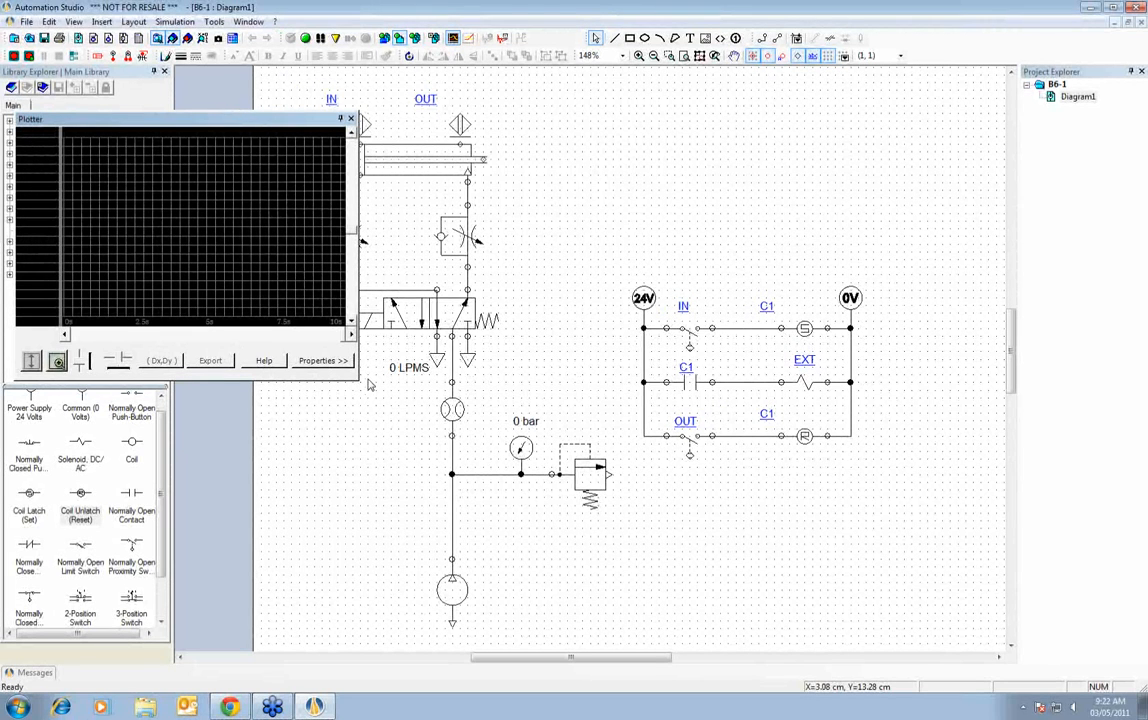
{"action": "left_click_drag", "start_coordinate": [358, 378], "coordinate": [438, 510]}
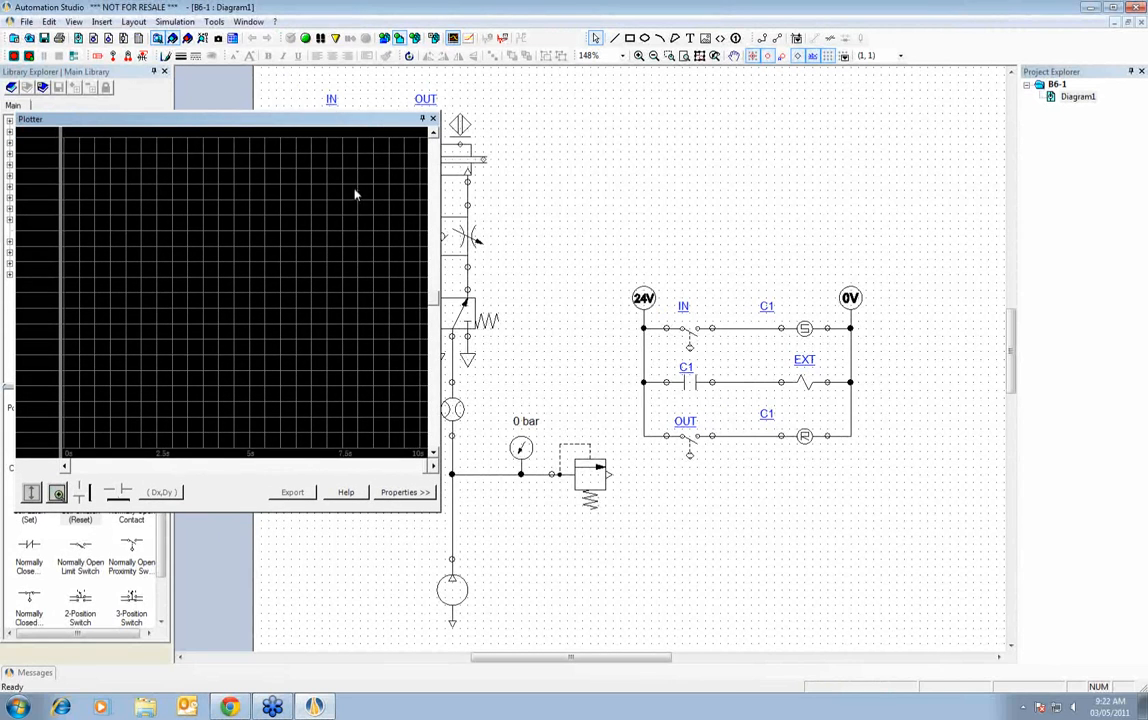
{"action": "left_click_drag", "start_coordinate": [330, 119], "coordinate": [885, 106]}
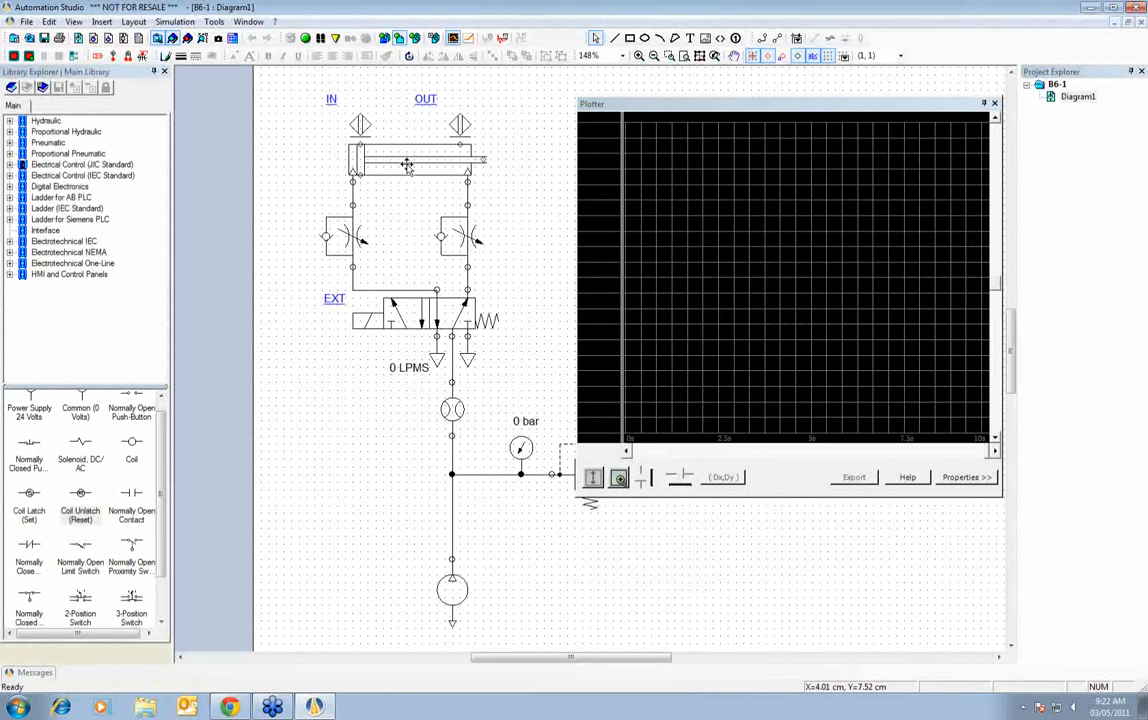
{"action": "left_click_drag", "start_coordinate": [407, 165], "coordinate": [751, 228]}
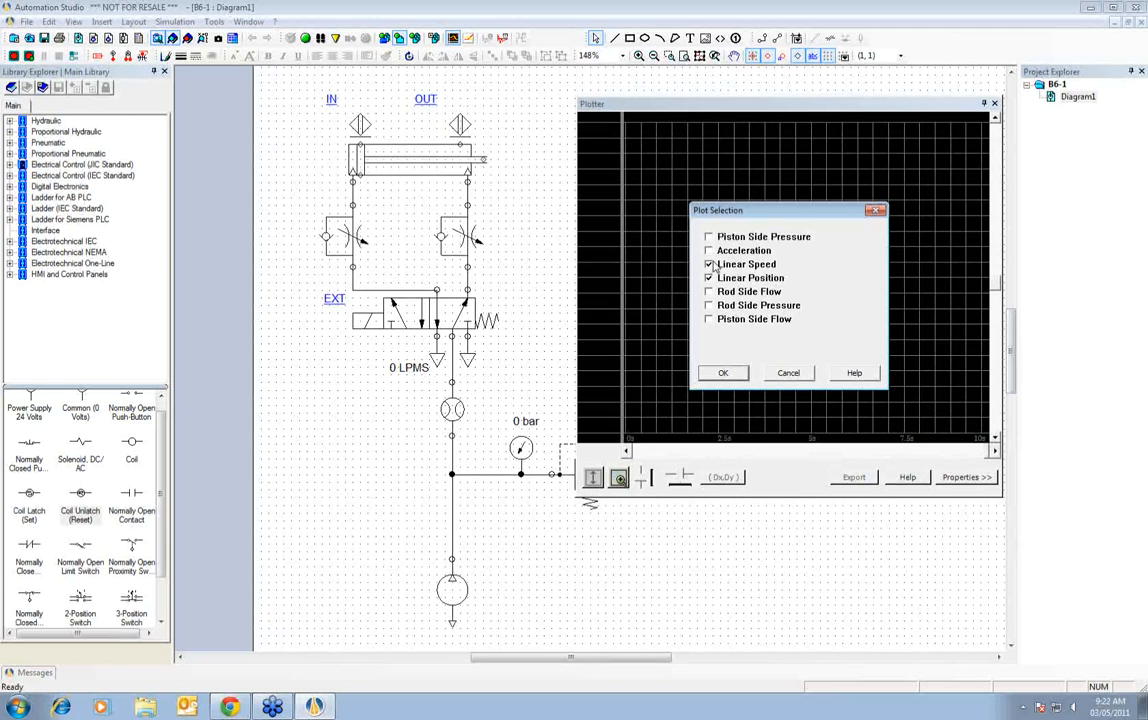
{"action": "left_click", "coordinate": [718, 372]}
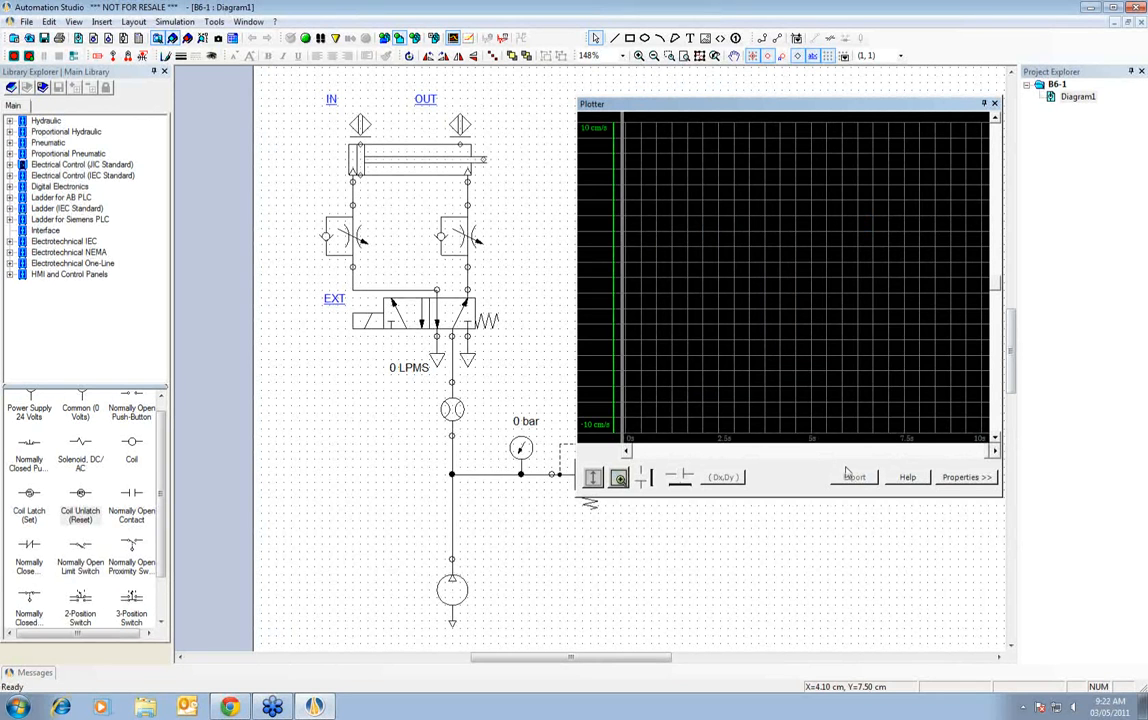
- Show the plot properties and set the Linear Position plot's maximum scale to 250 mm
{"action": "left_click", "coordinate": [966, 477]}
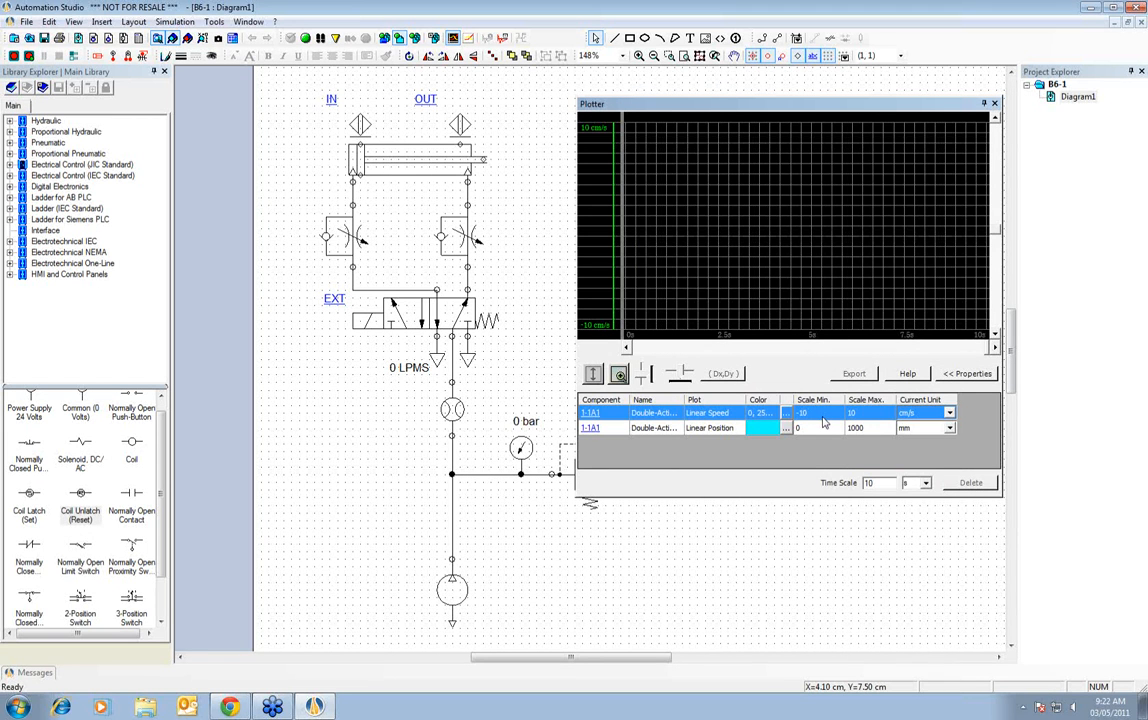
{"action": "left_click", "coordinate": [710, 429]}
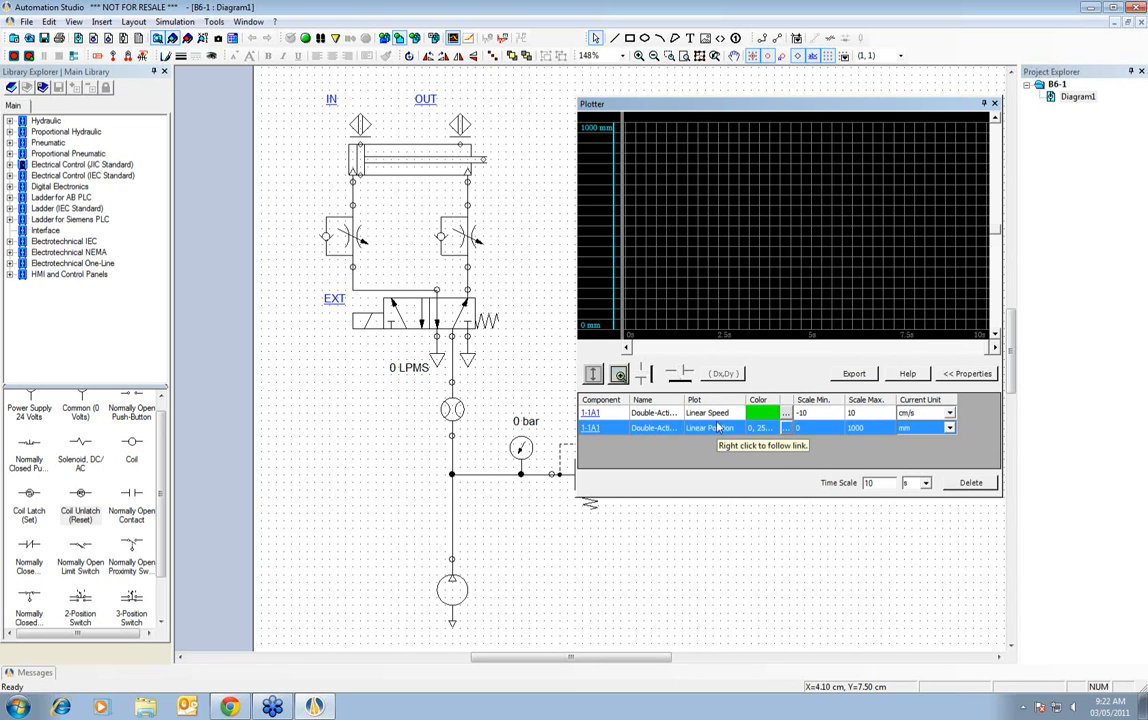
{"action": "left_click", "coordinate": [712, 413]}
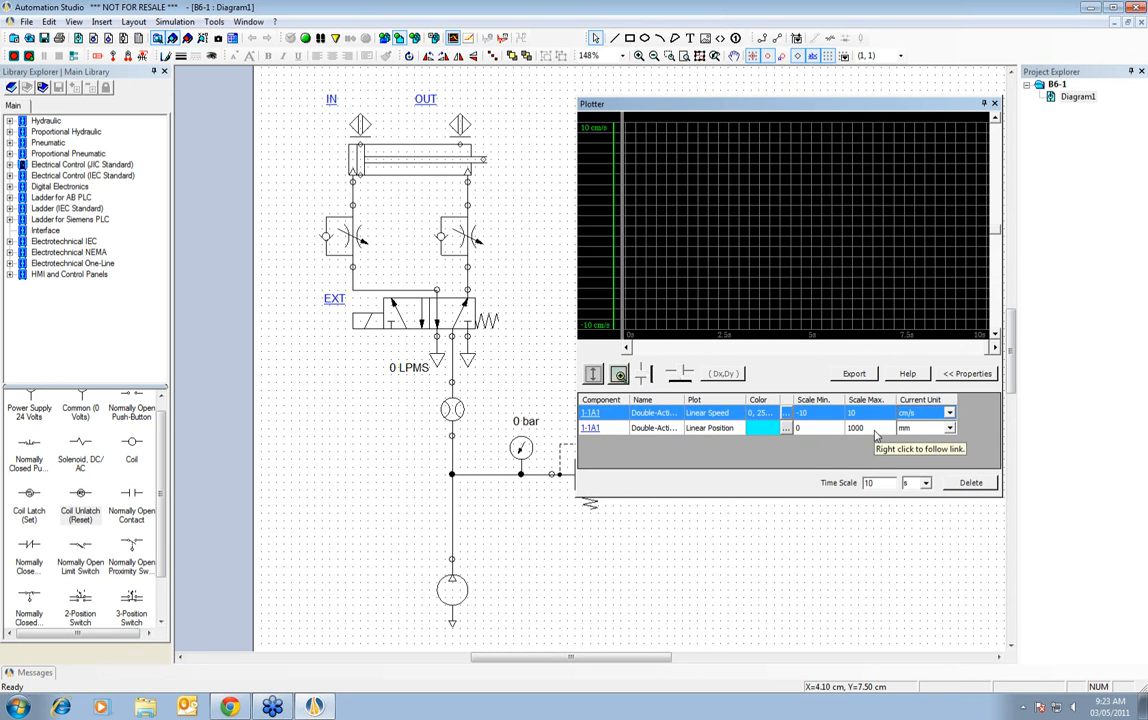
{"action": "left_click", "coordinate": [808, 433]}
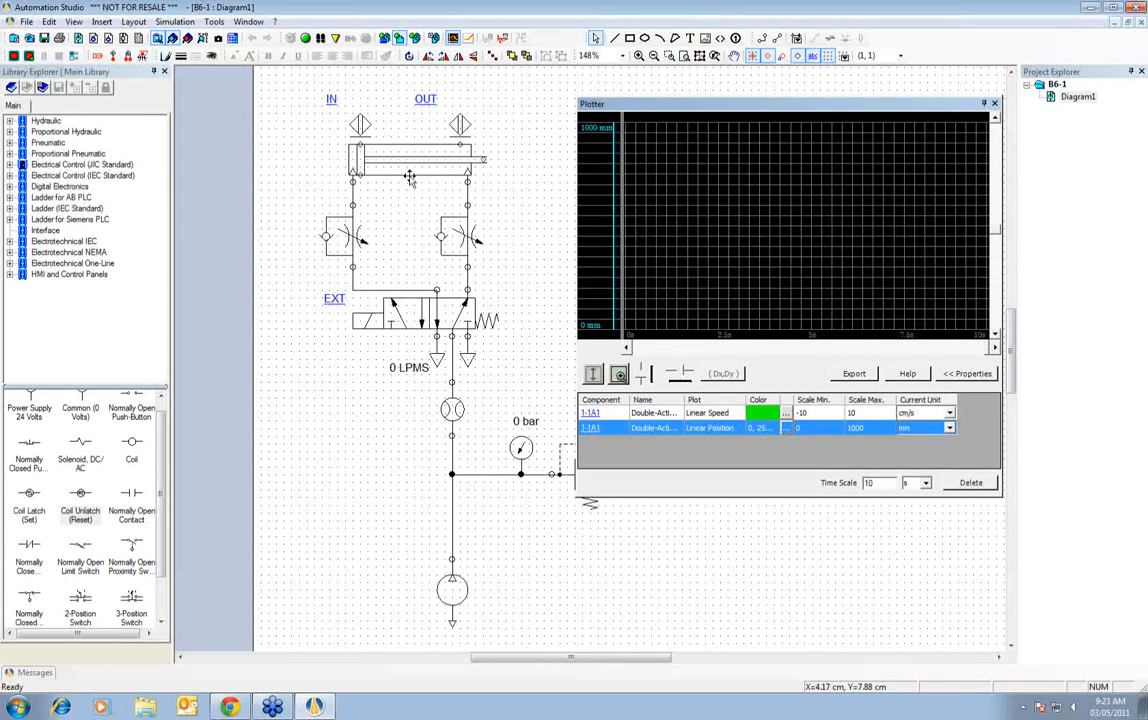
{"action": "left_click", "coordinate": [866, 429]}
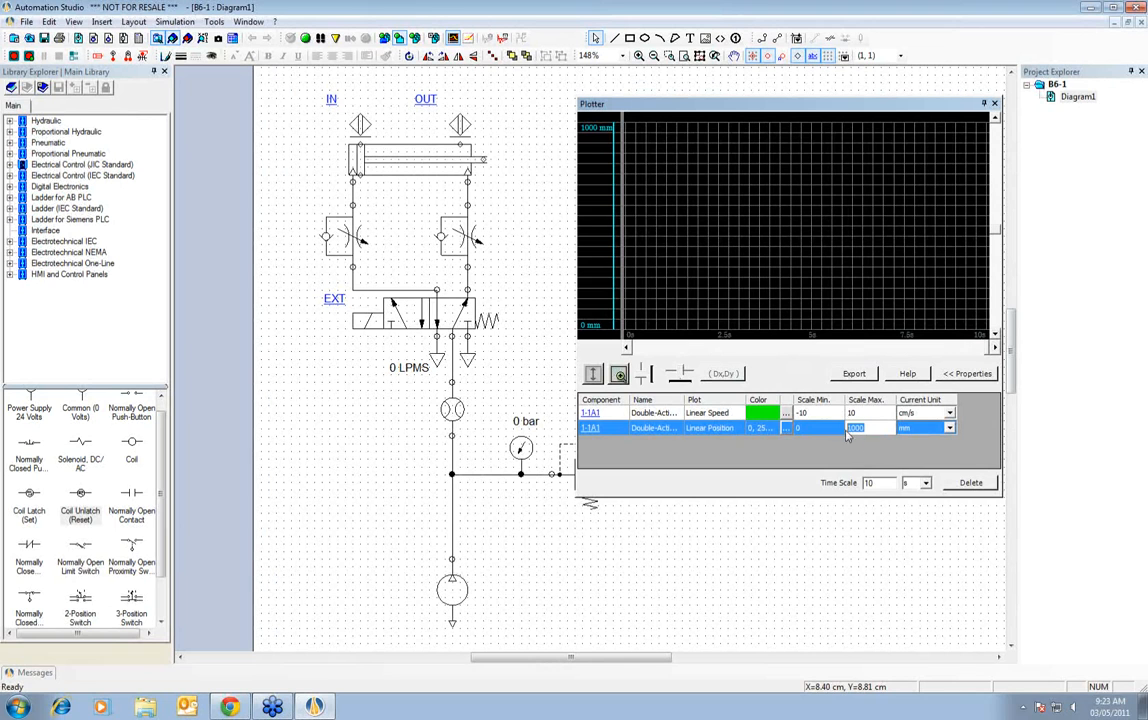
{"action": "type", "text": "250"}
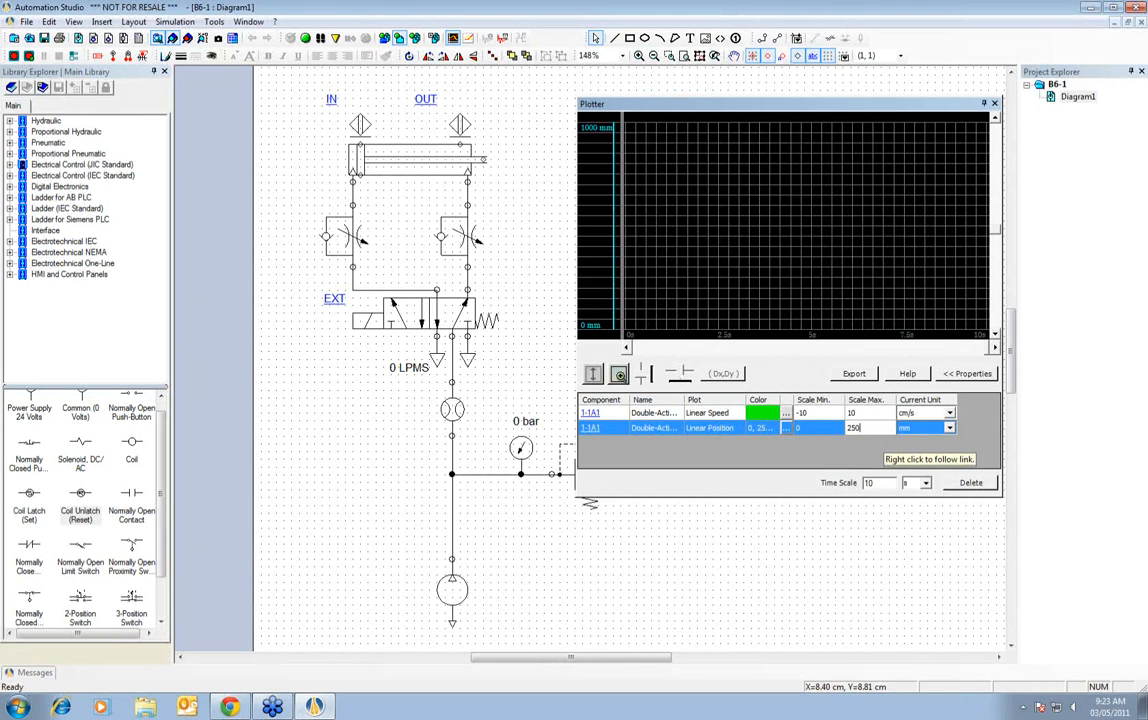
{"action": "left_click", "coordinate": [900, 413]}
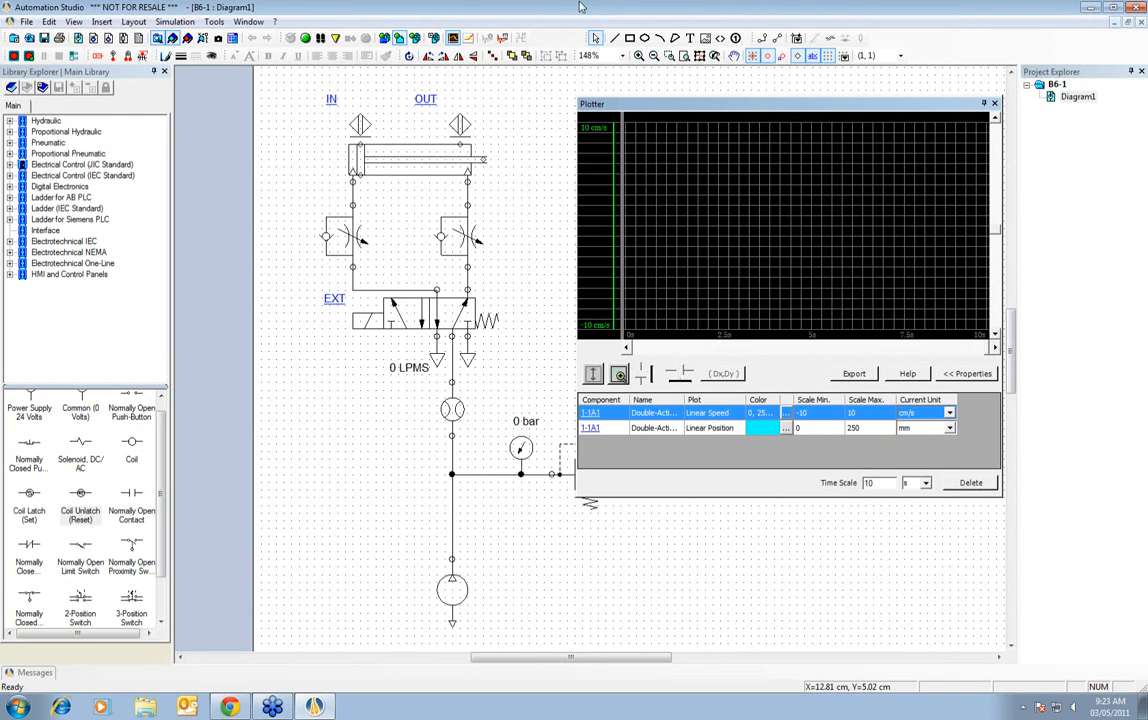
- Run and pause the simulation, review the recorded speed and position curves from 0 s, and stop the simulation
{"action": "left_click", "coordinate": [305, 38]}
{"action": "left_click", "coordinate": [746, 251]}
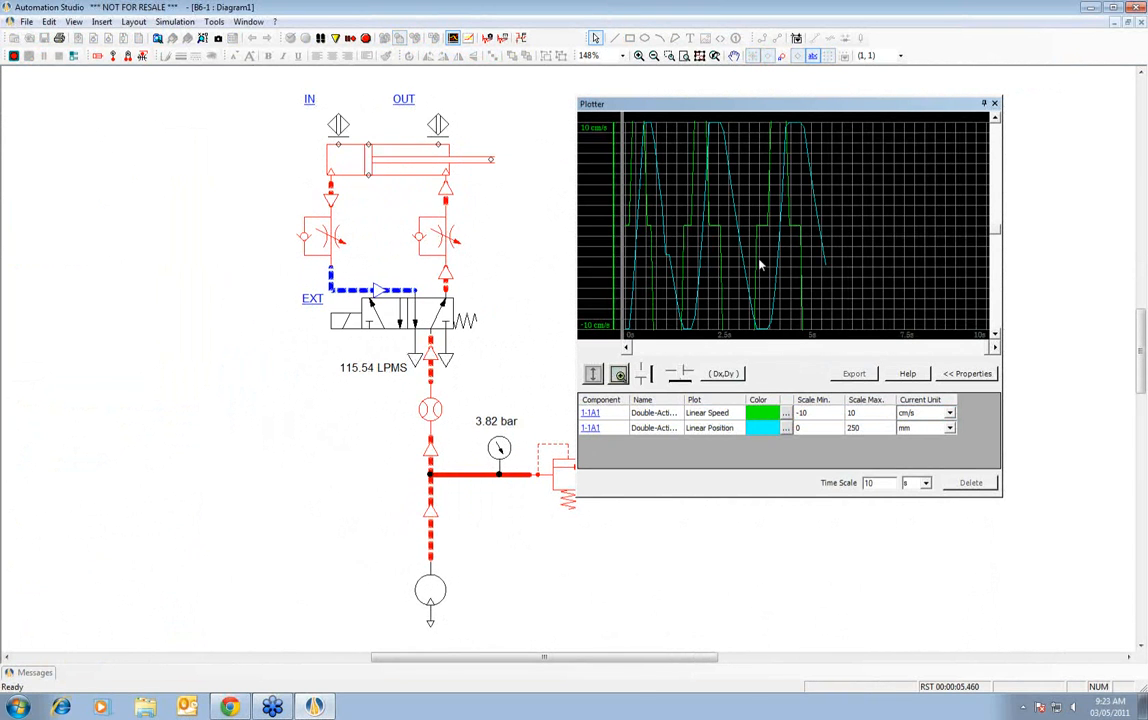
{"action": "mouse_move", "coordinate": [814, 197]}
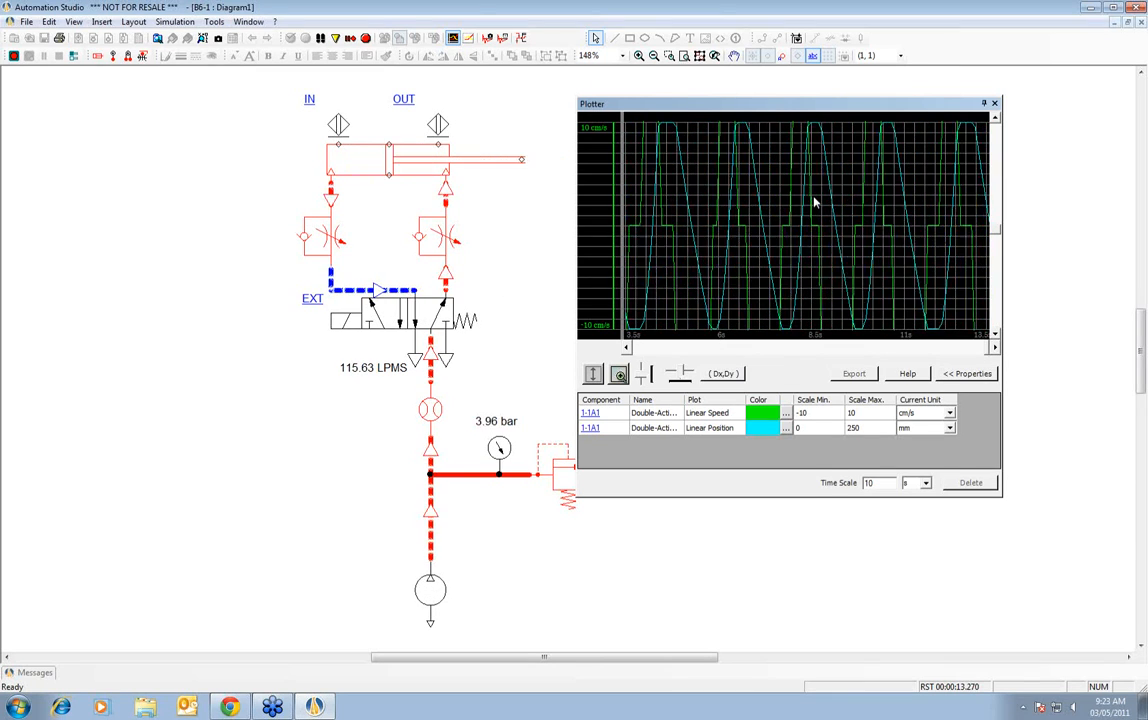
{"action": "mouse_move", "coordinate": [657, 336]}
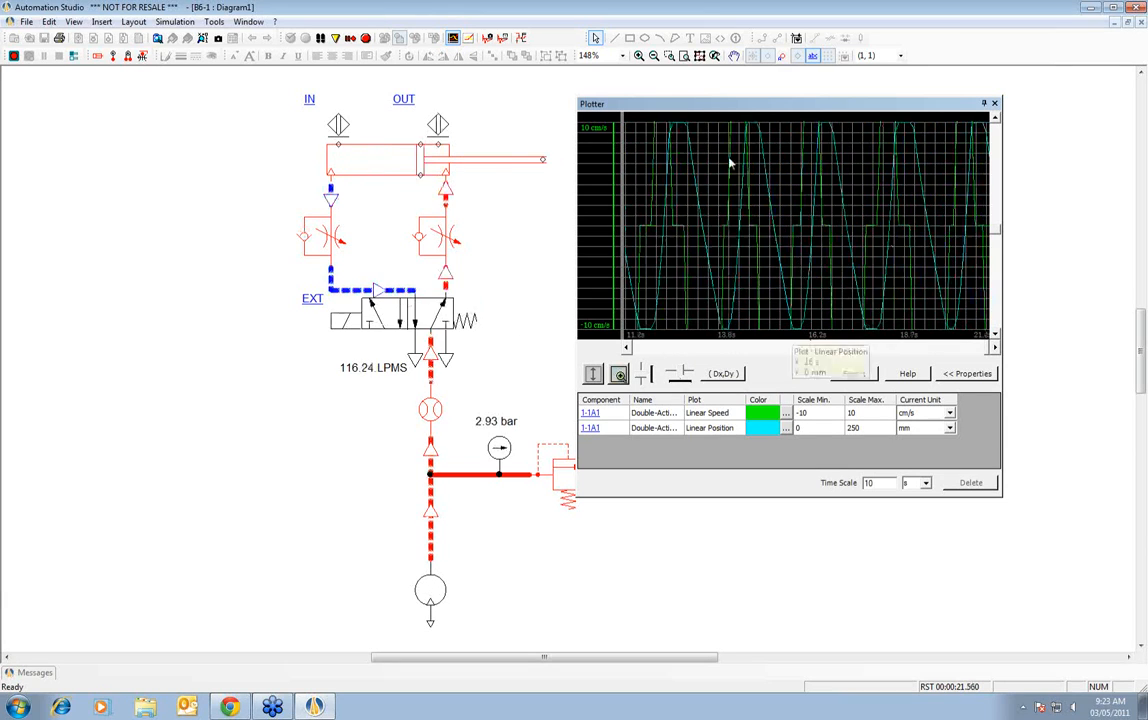
{"action": "left_click", "coordinate": [351, 40]}
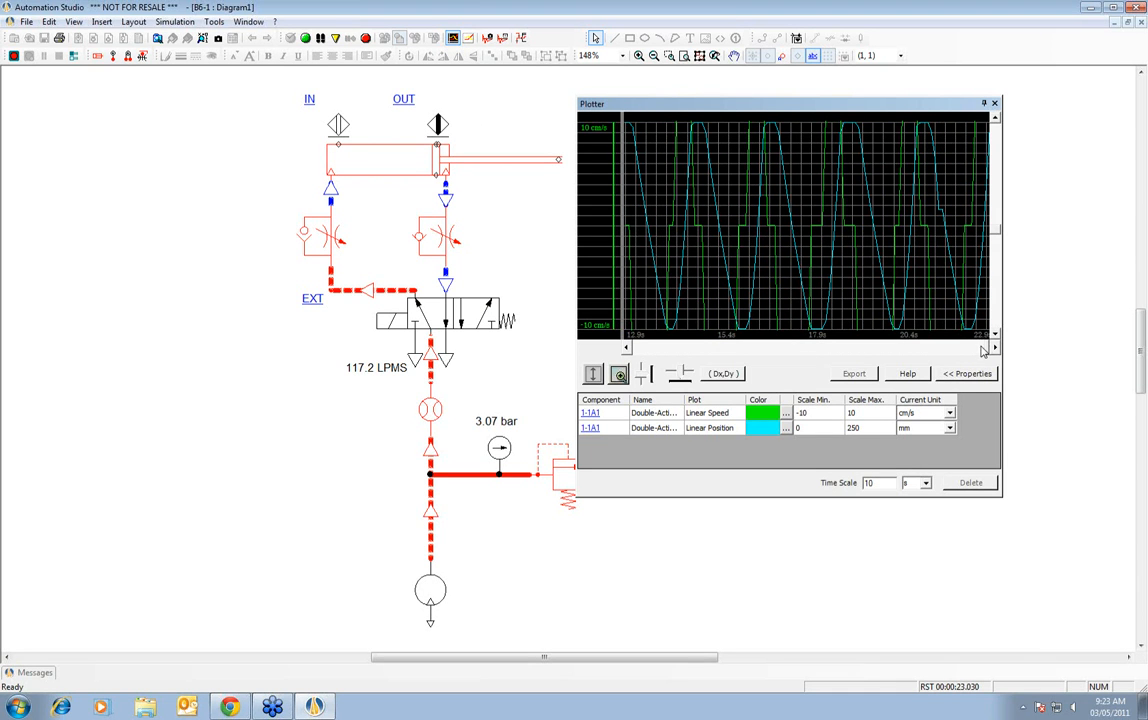
{"action": "left_click_drag", "start_coordinate": [988, 347], "coordinate": [633, 345]}
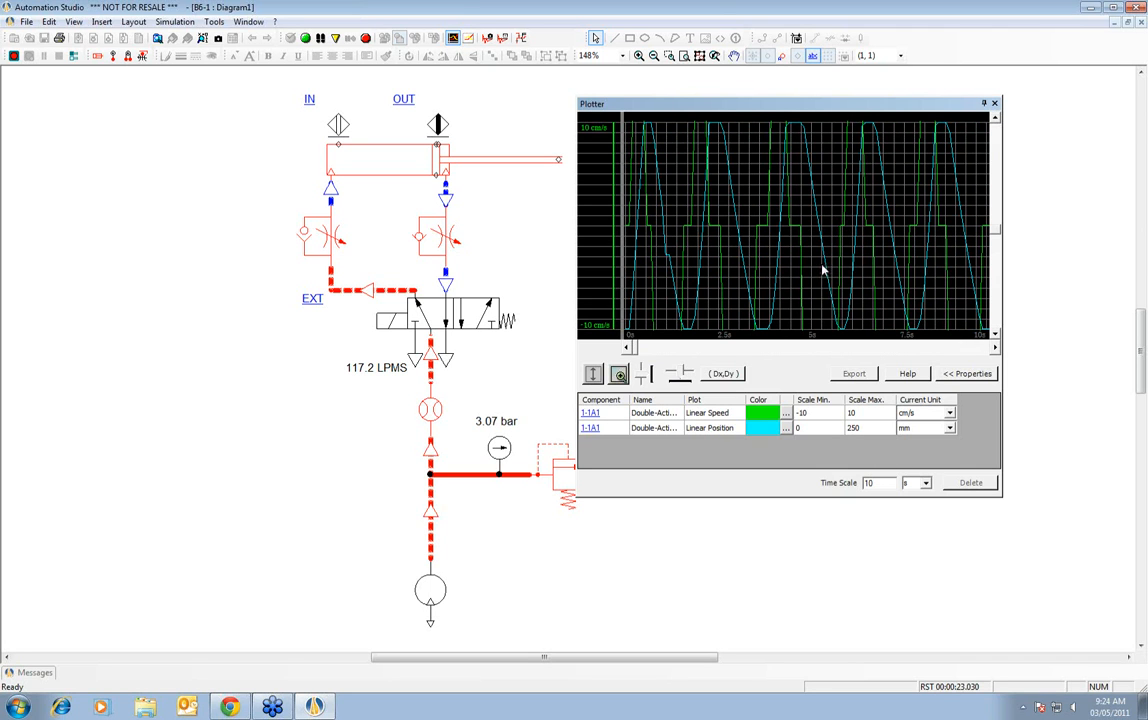
{"action": "left_click", "coordinate": [365, 39]}
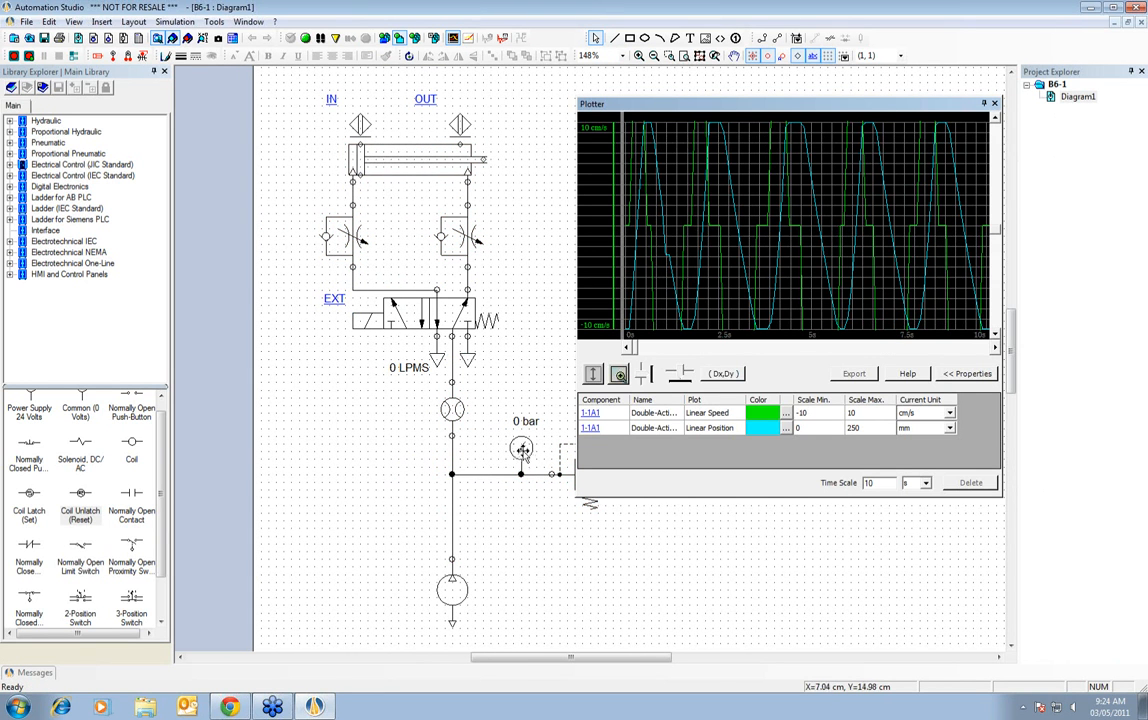
- Add the pressure gauge's Pressure plot to the plotter
{"action": "left_click_drag", "start_coordinate": [522, 450], "coordinate": [728, 249]}
{"action": "left_click", "coordinate": [709, 237]}
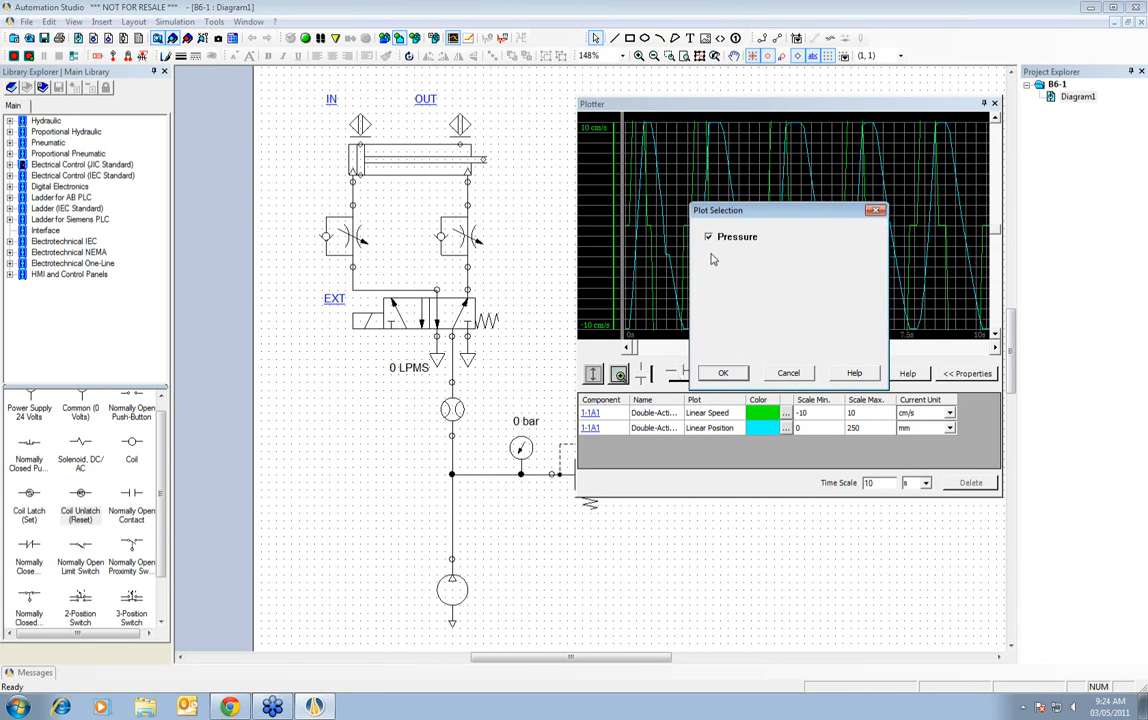
{"action": "left_click", "coordinate": [723, 373]}
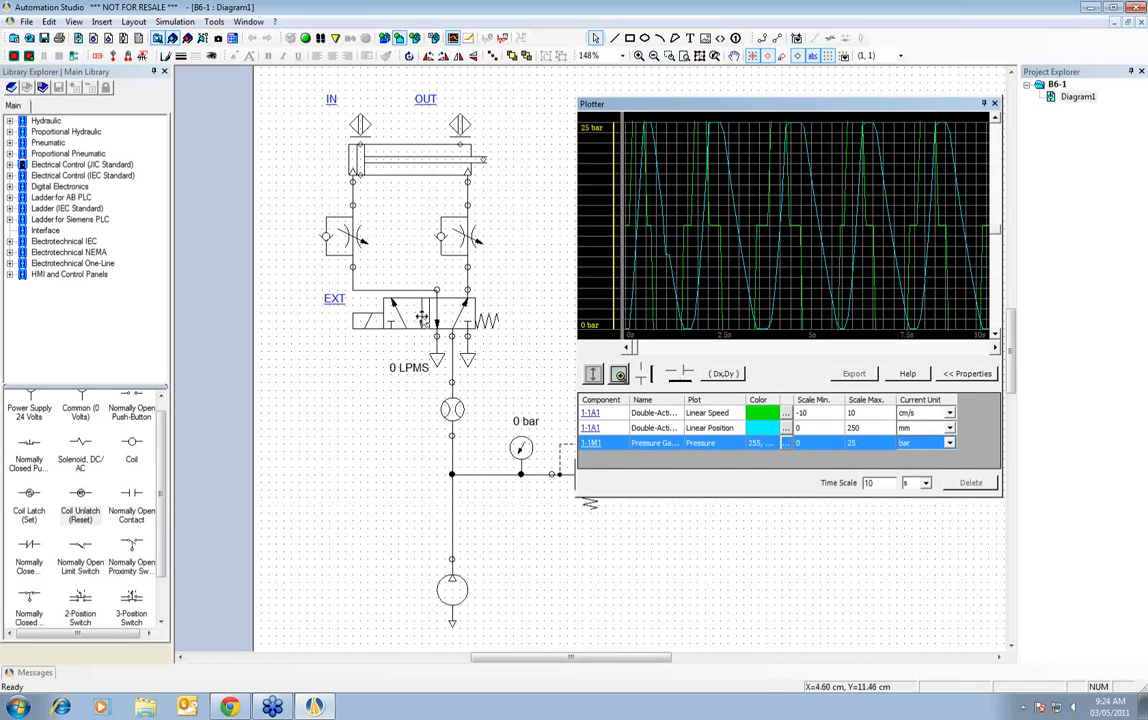
{"action": "left_click_drag", "start_coordinate": [518, 445], "coordinate": [718, 231]}
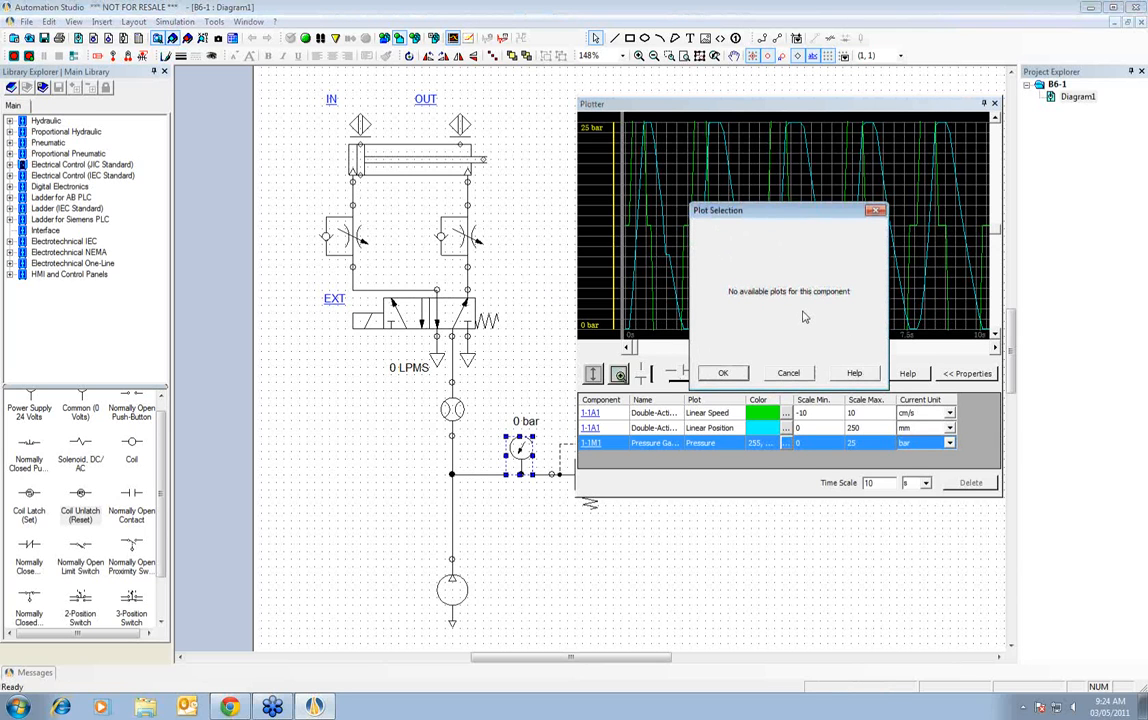
{"action": "left_click", "coordinate": [723, 372]}
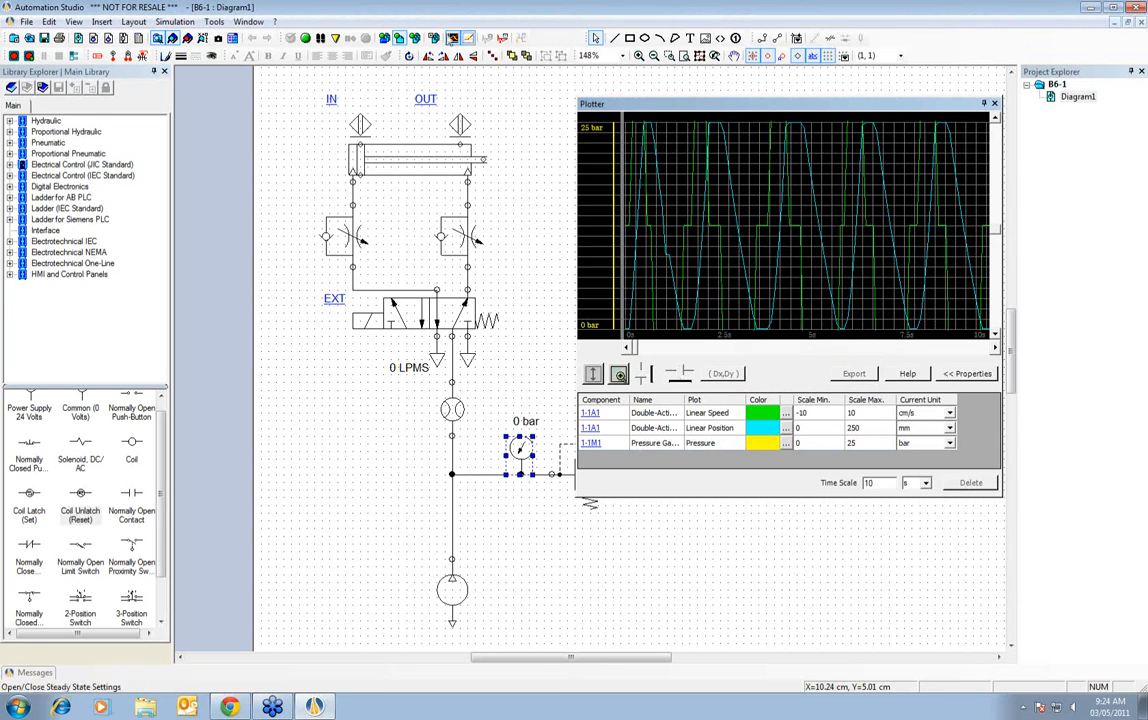
- Run the simulation to record the pressure curve with the cylinder curves, and stop it to inspect the result
{"action": "left_click", "coordinate": [306, 39]}
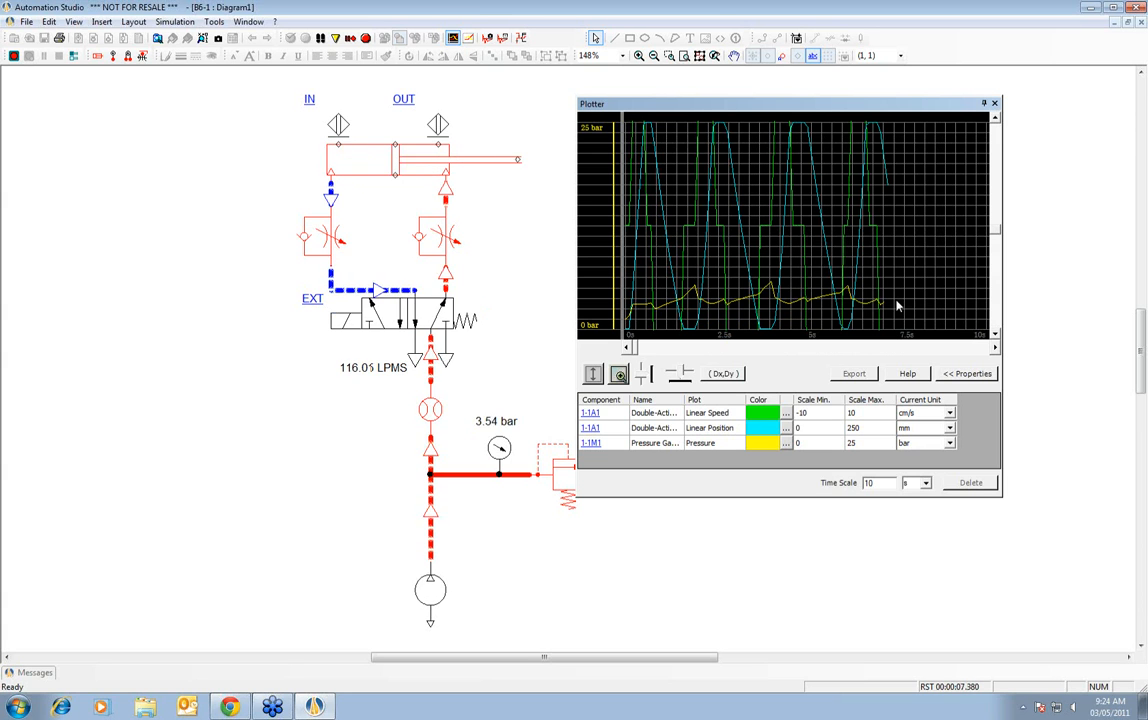
{"action": "left_click", "coordinate": [366, 39]}
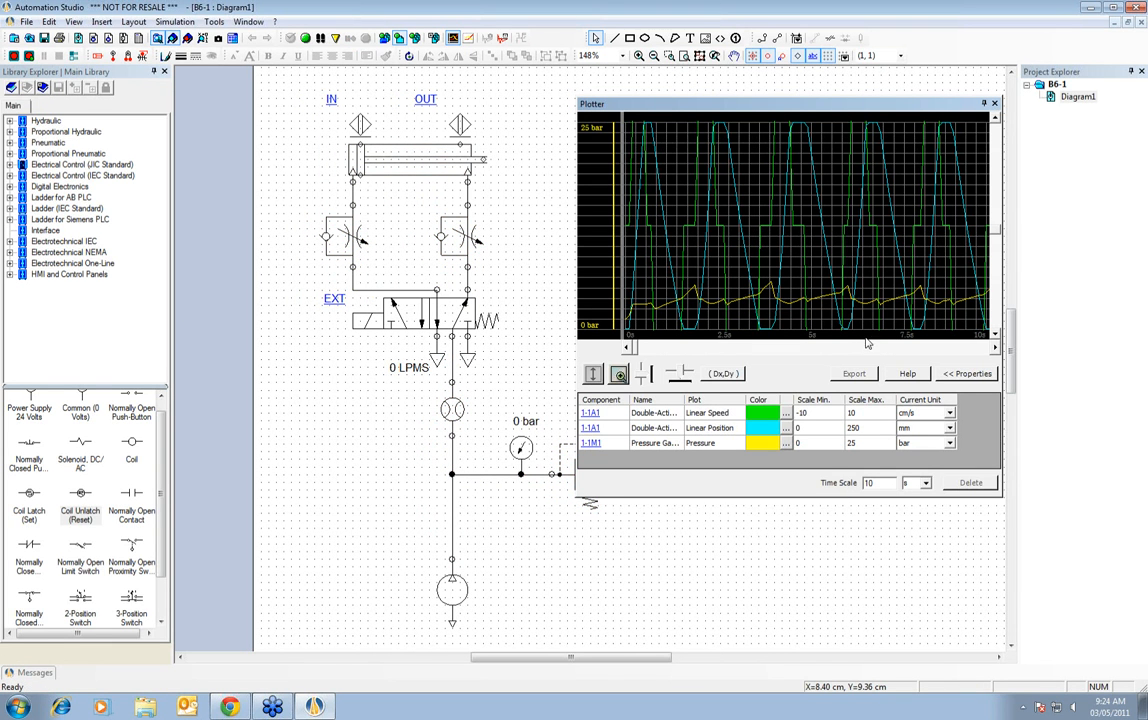
{"action": "mouse_move", "coordinate": [772, 293]}
- Export the Linear Speed, Linear Position and Pressure plots together as a text file named Plots1 in the desktop's nested Training folder
{"action": "left_click", "coordinate": [705, 414]}
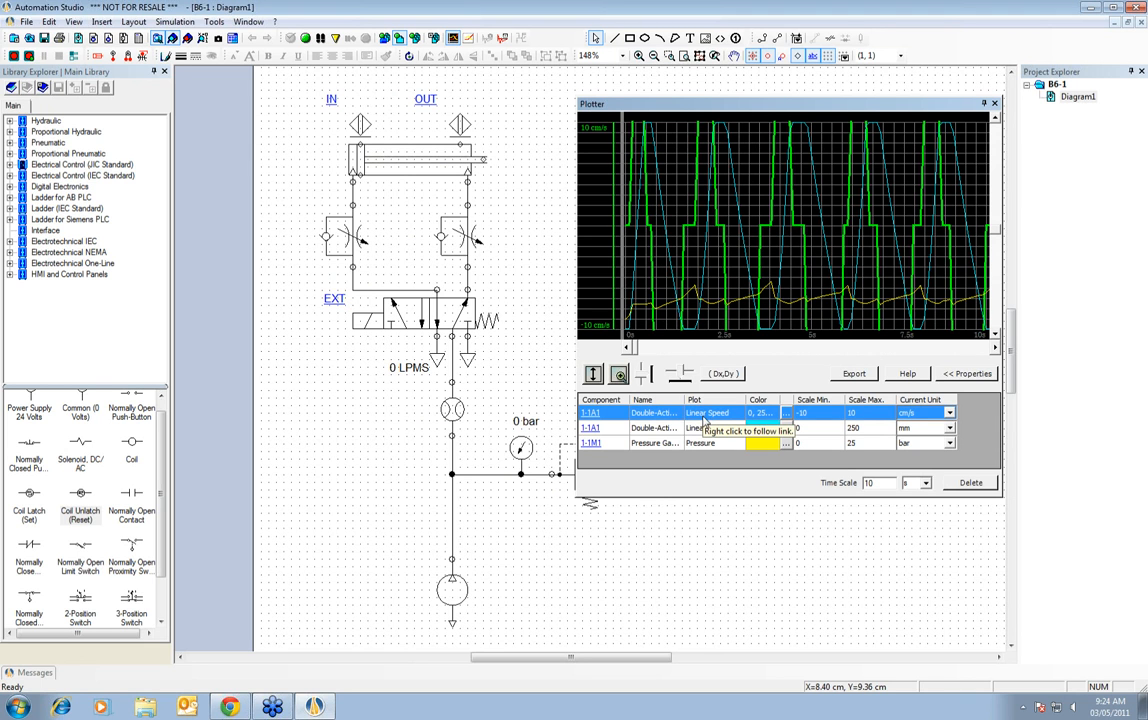
{"action": "left_click", "coordinate": [705, 428], "text": "shift"}
{"action": "left_click", "coordinate": [707, 445], "text": "shift"}
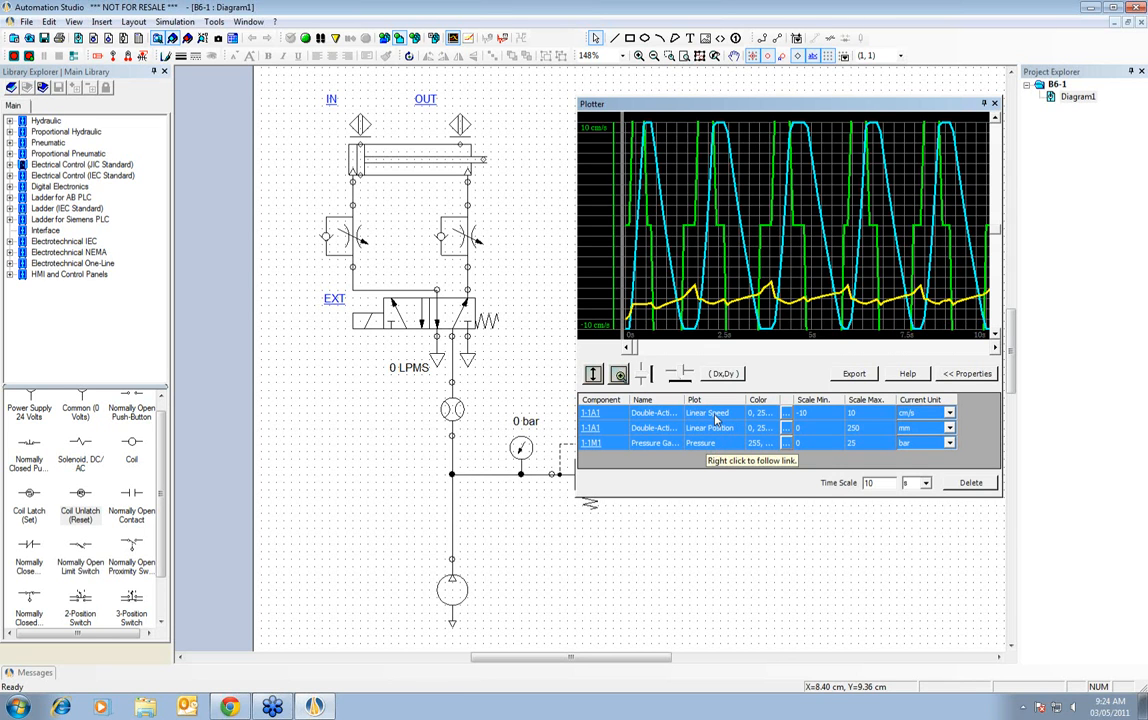
{"action": "left_click", "coordinate": [849, 374]}
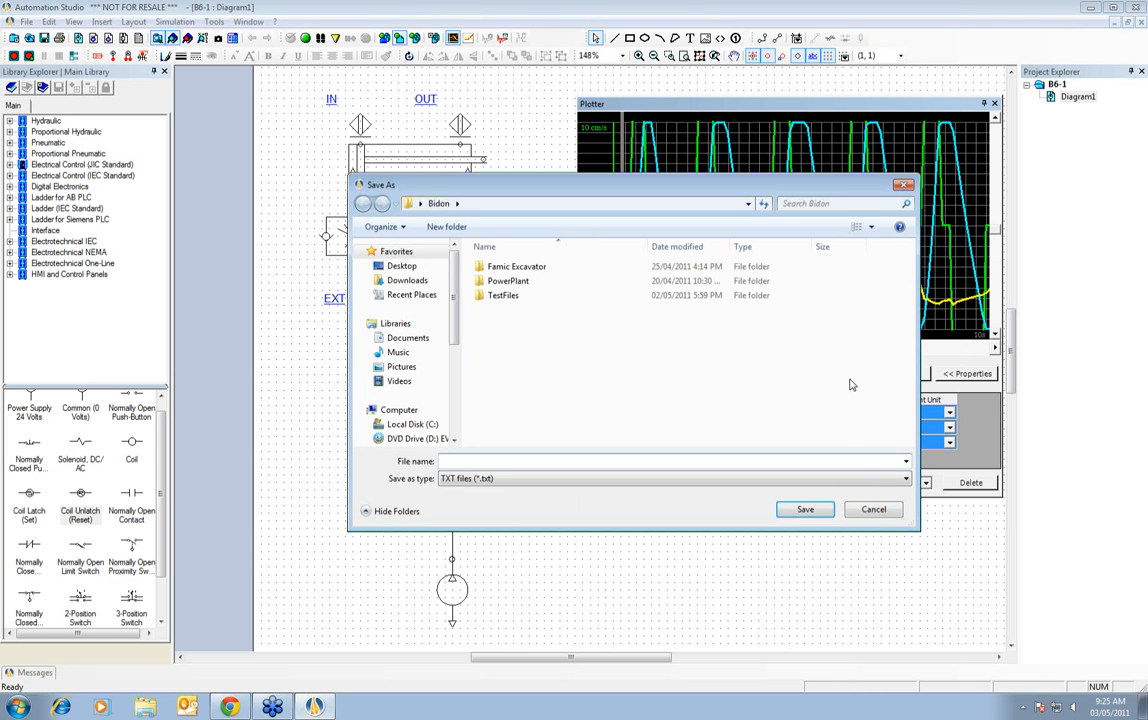
{"action": "left_click", "coordinate": [398, 268]}
{"action": "double_click", "coordinate": [712, 333]}
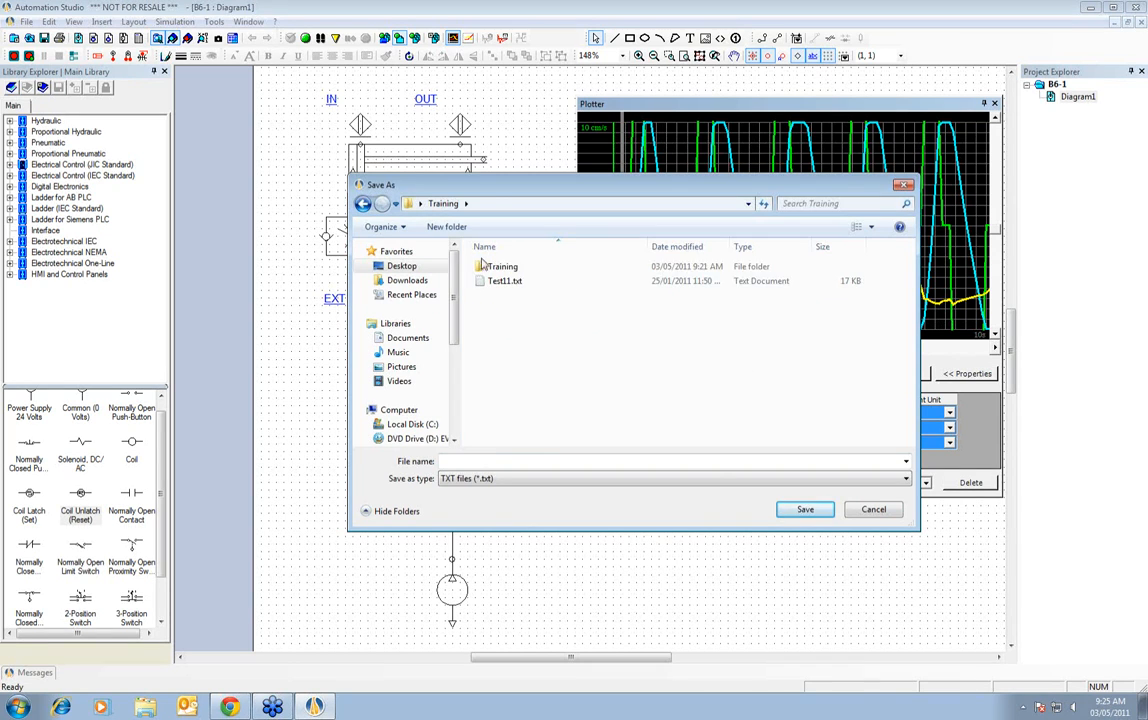
{"action": "double_click", "coordinate": [484, 265]}
{"action": "left_click", "coordinate": [503, 462]}
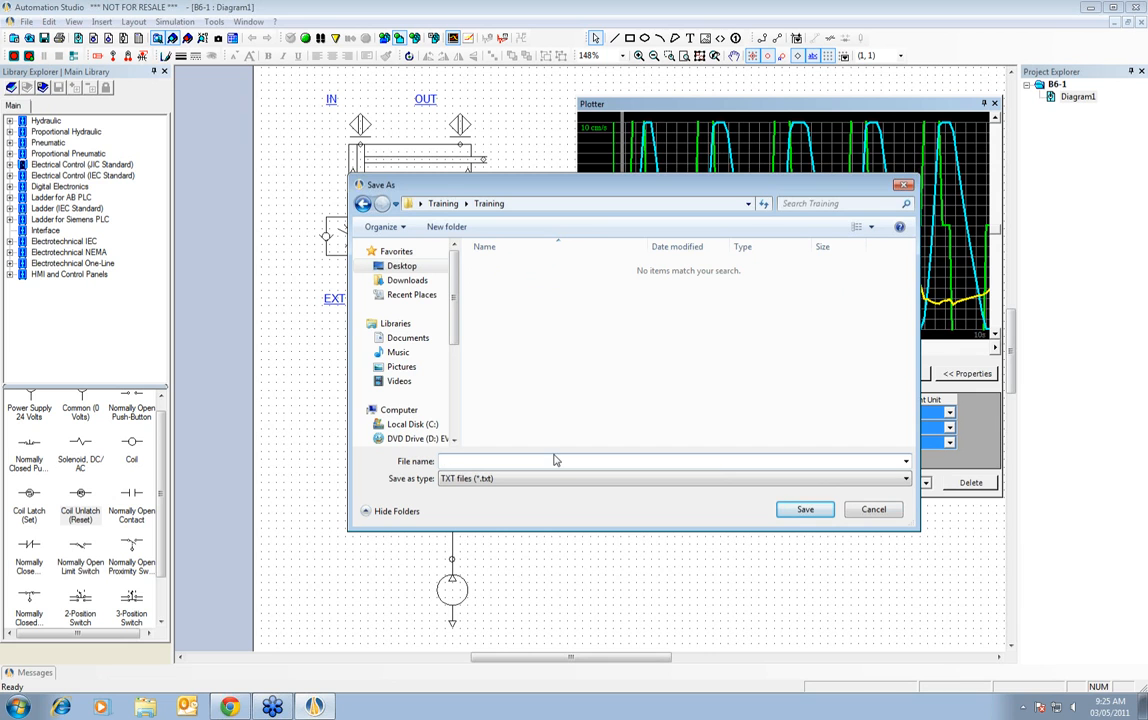
{"action": "type", "text": "Plots1"}
{"action": "left_click", "coordinate": [803, 509]}
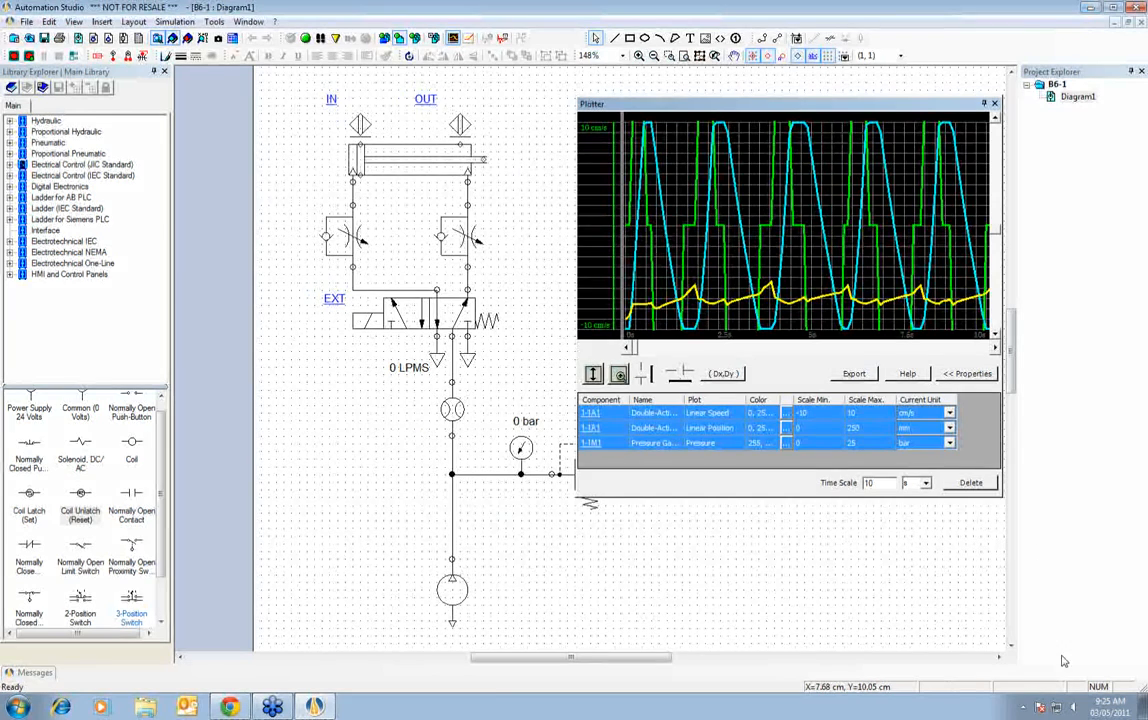
- Open the exported Plots1.txt from the desktop's nested Training folder, review its column descriptions and data rows, and close it
{"action": "key", "text": "super+d"}
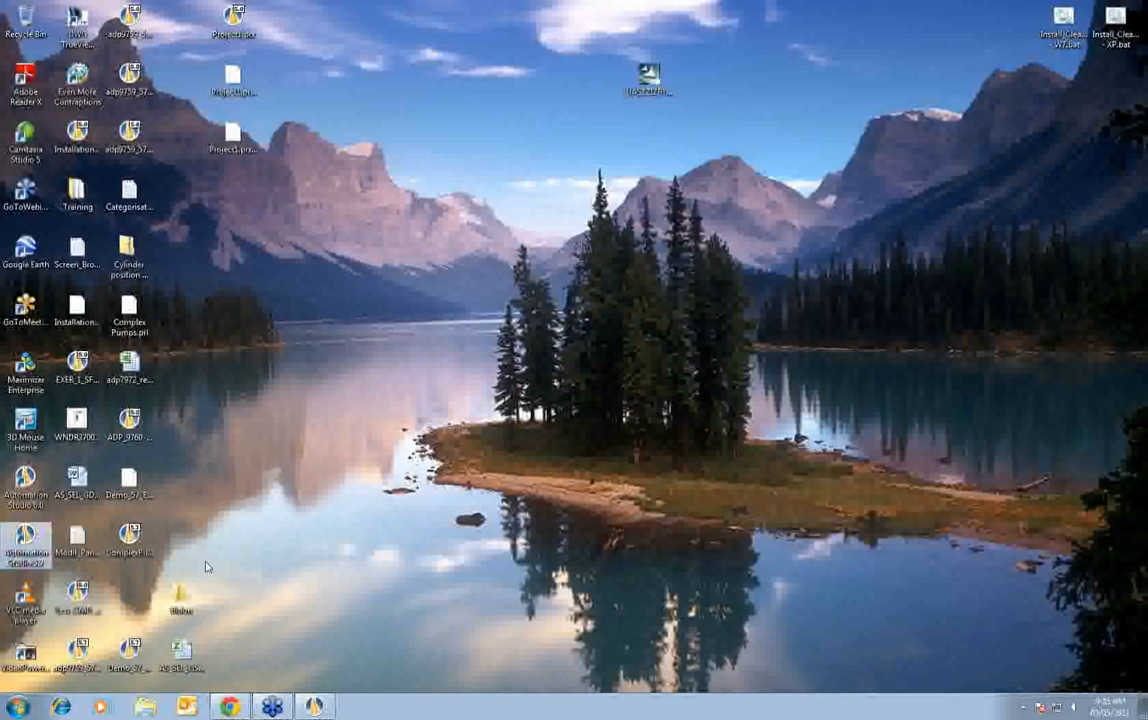
{"action": "double_click", "coordinate": [77, 190]}
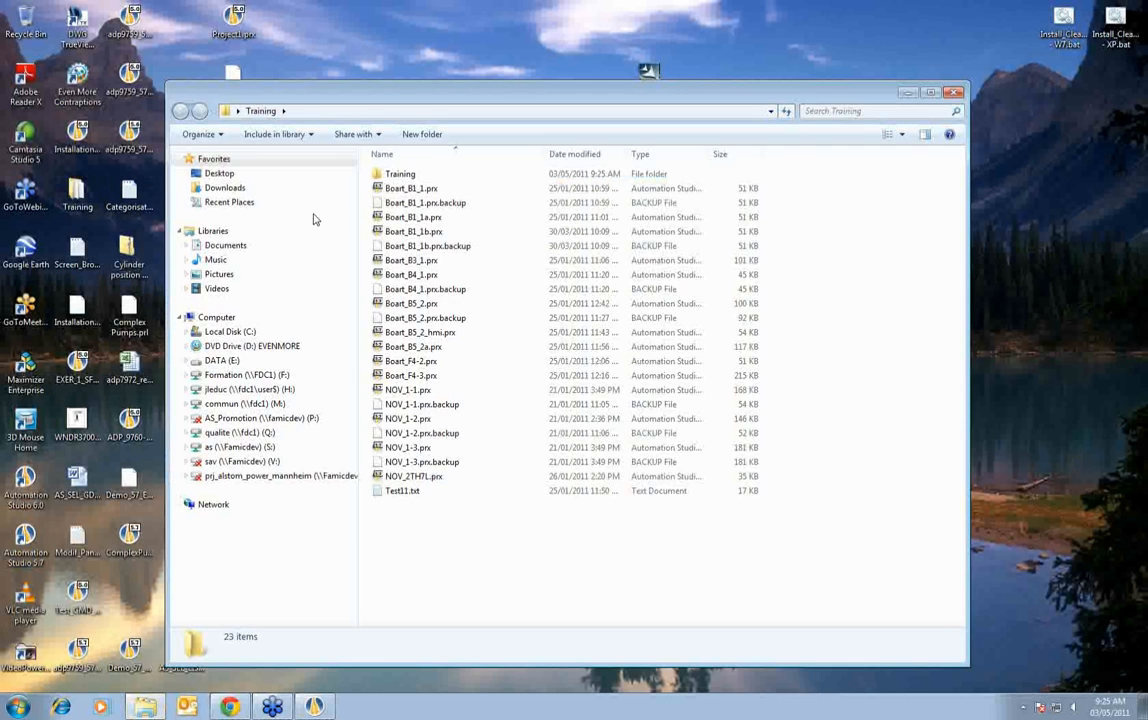
{"action": "double_click", "coordinate": [402, 175]}
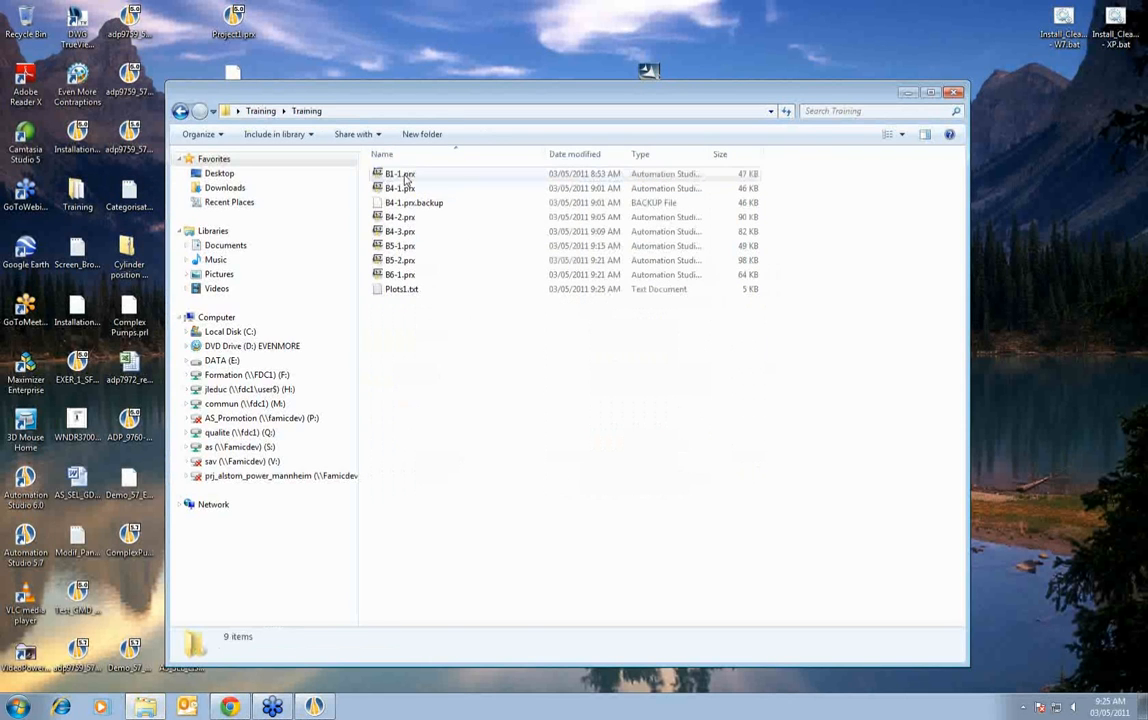
{"action": "double_click", "coordinate": [402, 289]}
{"action": "left_click", "coordinate": [770, 70]}
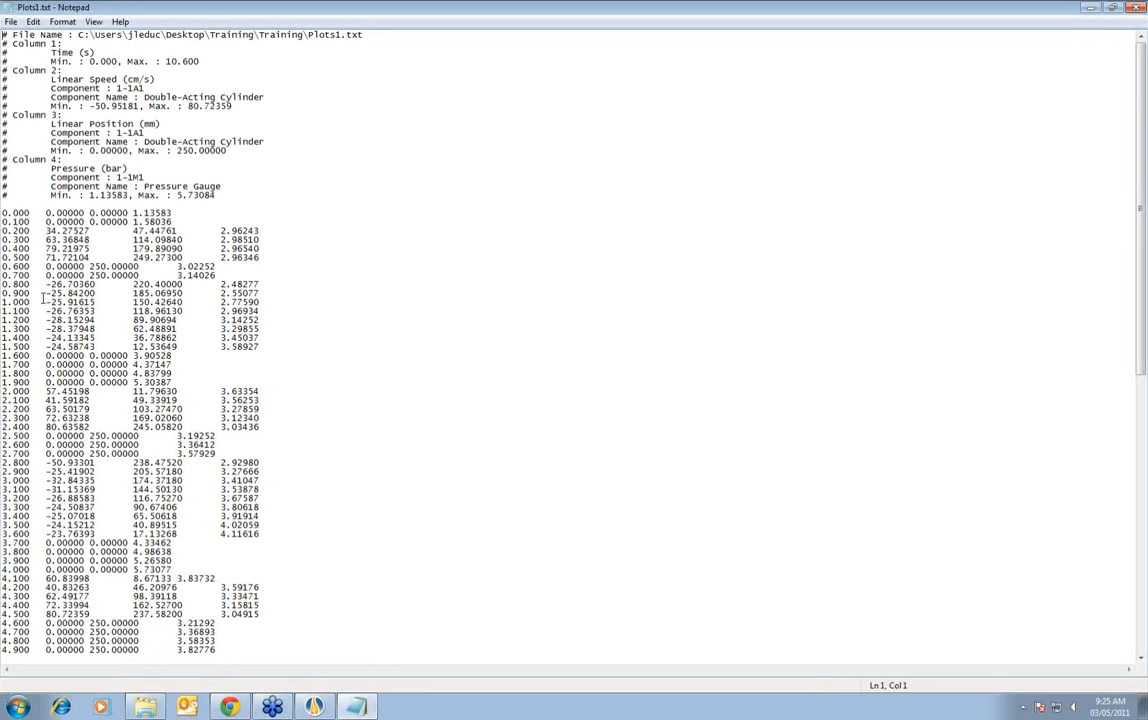
{"action": "scroll", "coordinate": [157, 400], "scroll_direction": "down", "scroll_amount": 19}
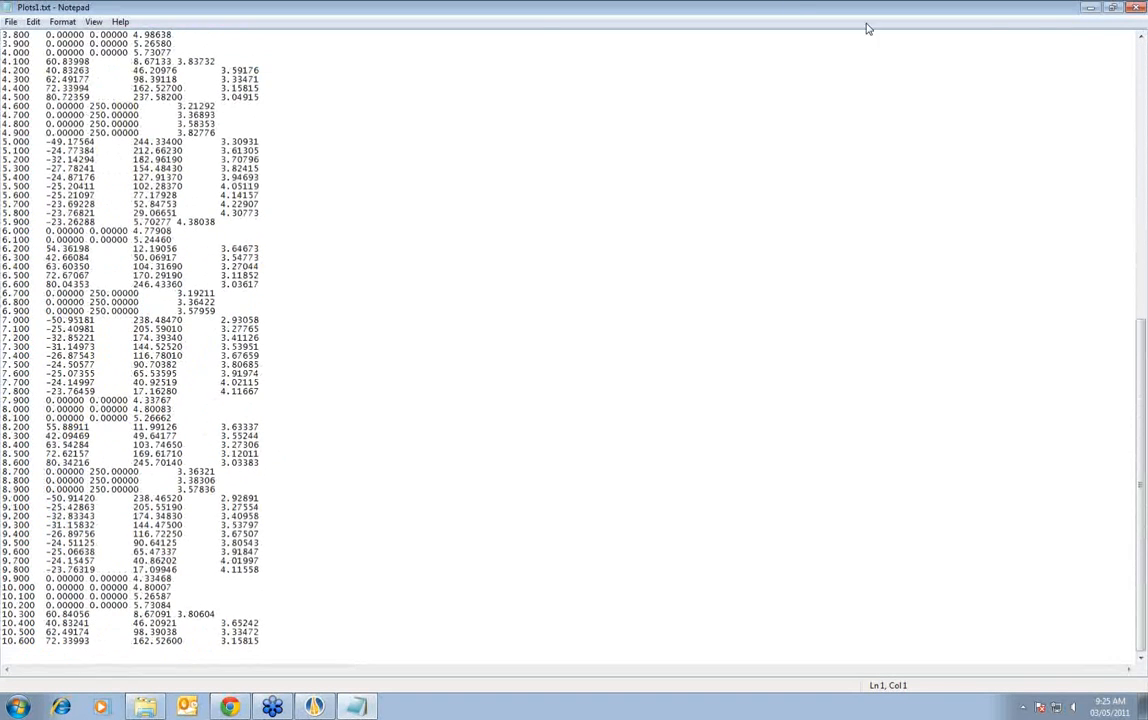
{"action": "left_click", "coordinate": [1137, 9]}
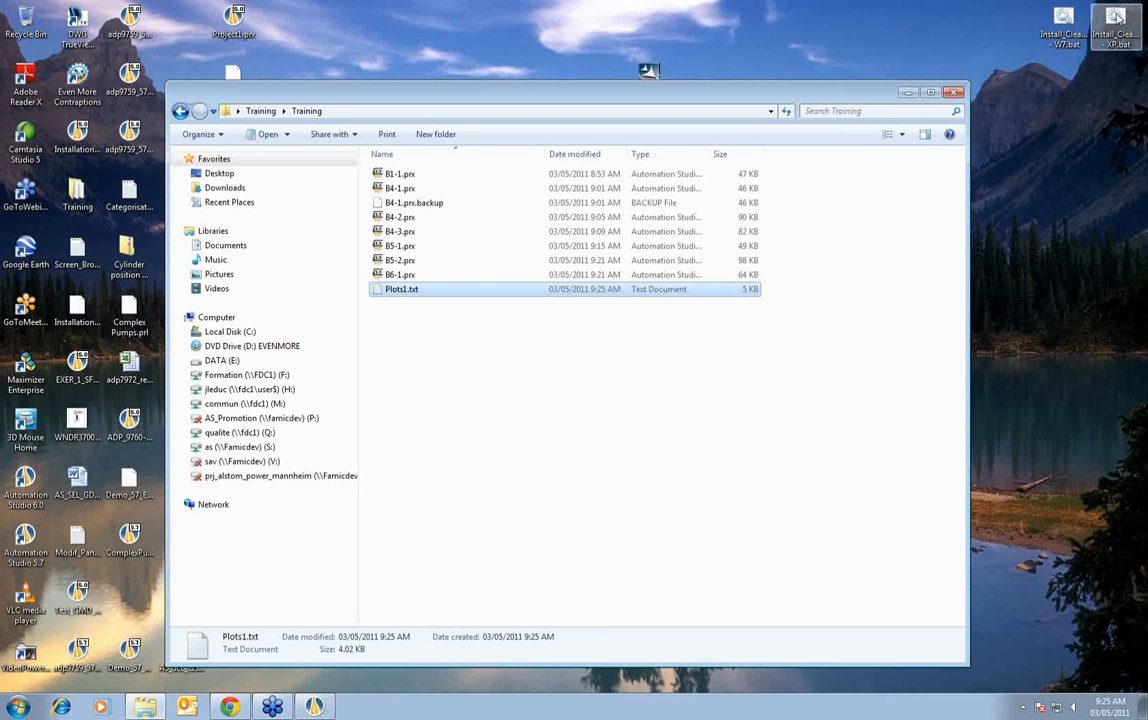
- Start Microsoft Excel and open the text file Plots1.txt from the desktop's nested Training folder
{"action": "left_click", "coordinate": [12, 711]}
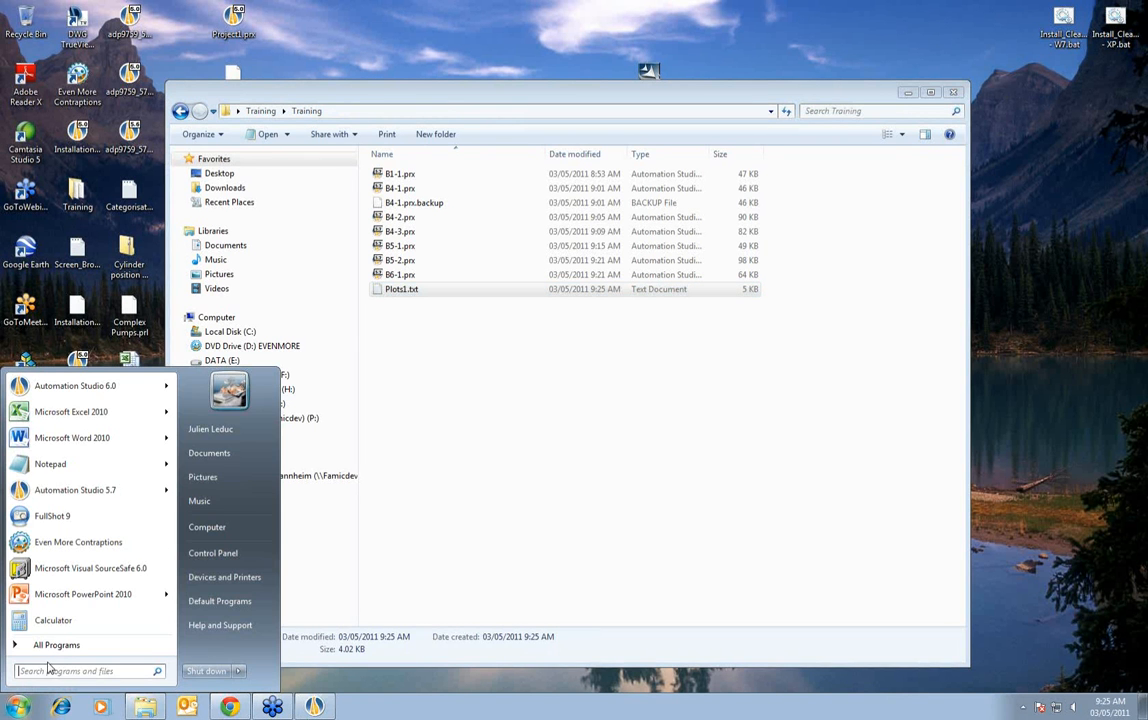
{"action": "left_click", "coordinate": [57, 421]}
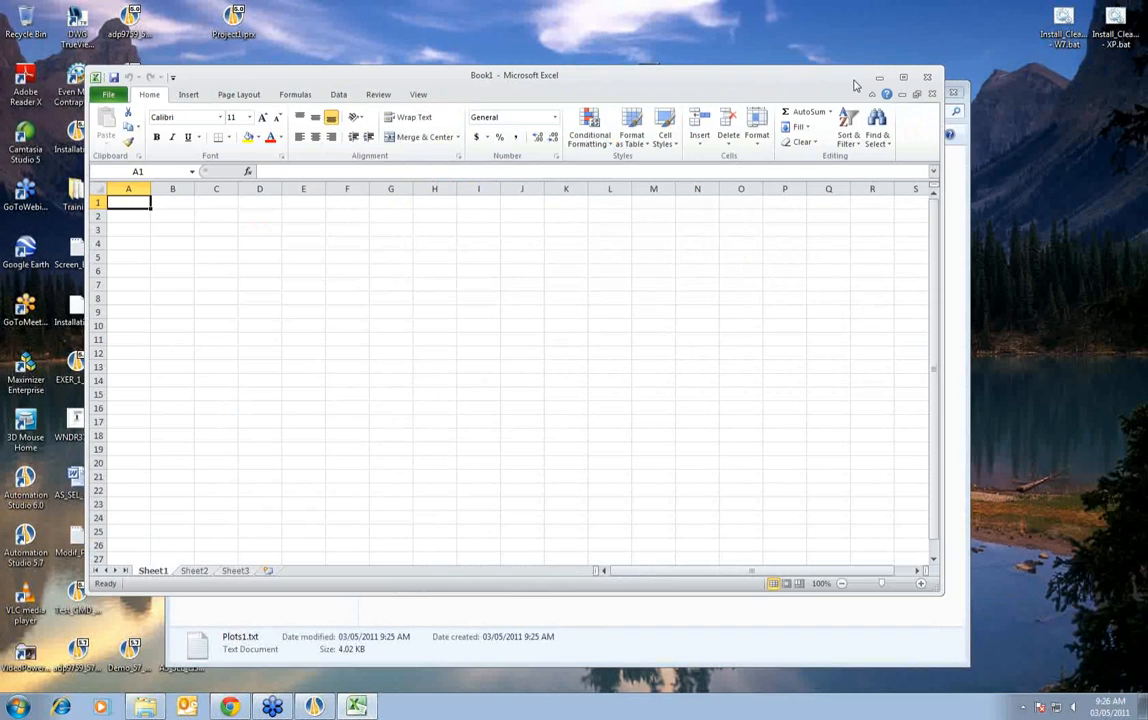
{"action": "double_click", "coordinate": [812, 76]}
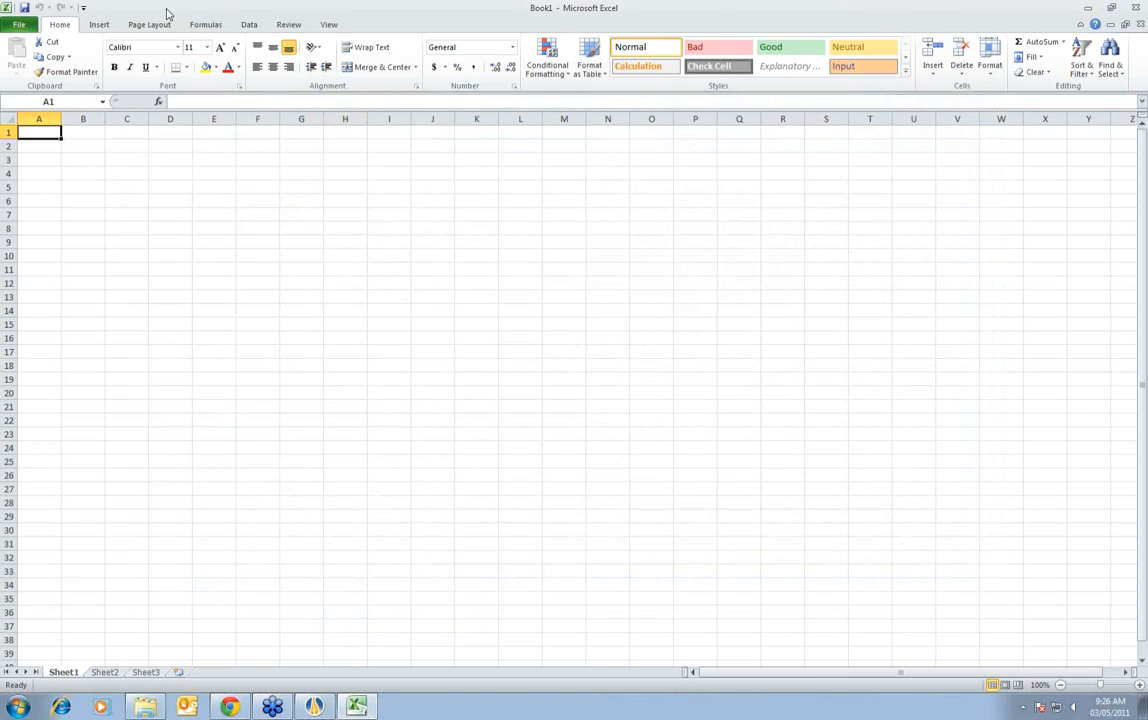
{"action": "left_click", "coordinate": [19, 24]}
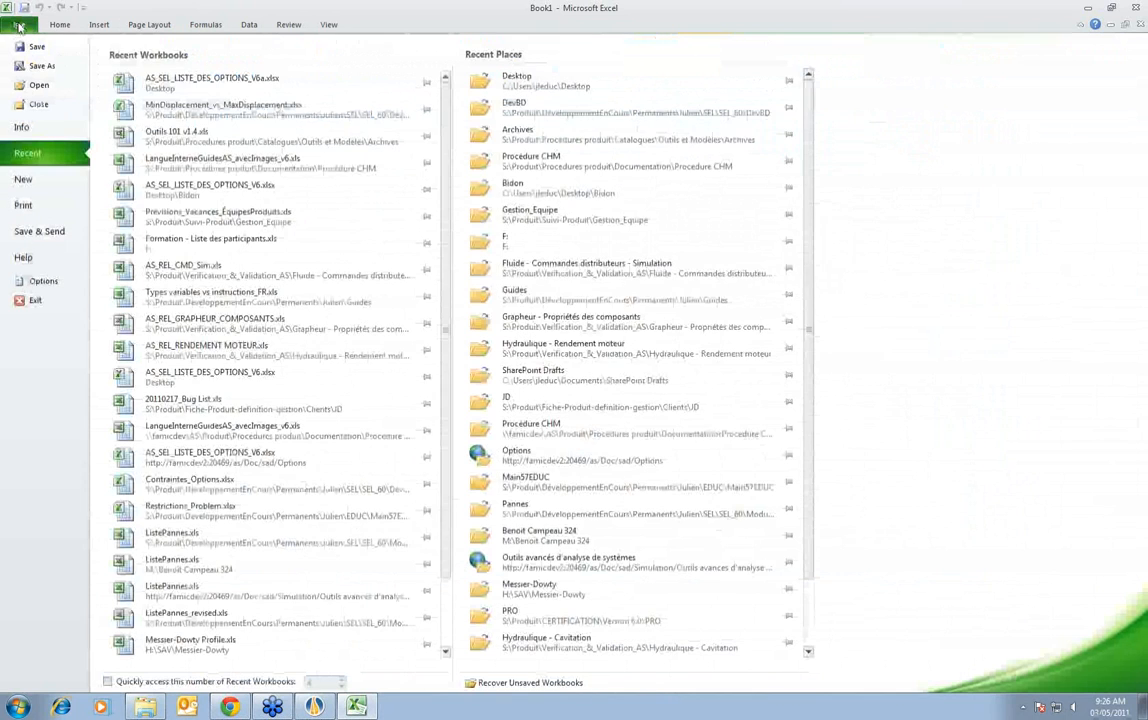
{"action": "left_click", "coordinate": [35, 86]}
{"action": "left_click", "coordinate": [418, 308]}
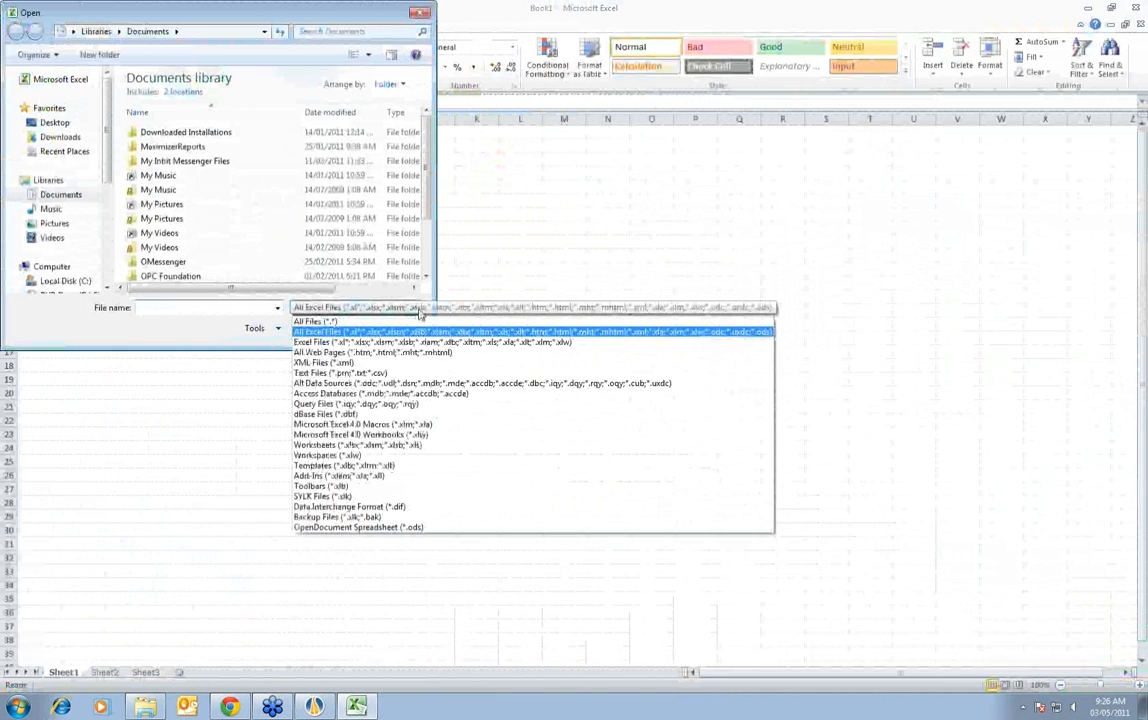
{"action": "left_click", "coordinate": [338, 373]}
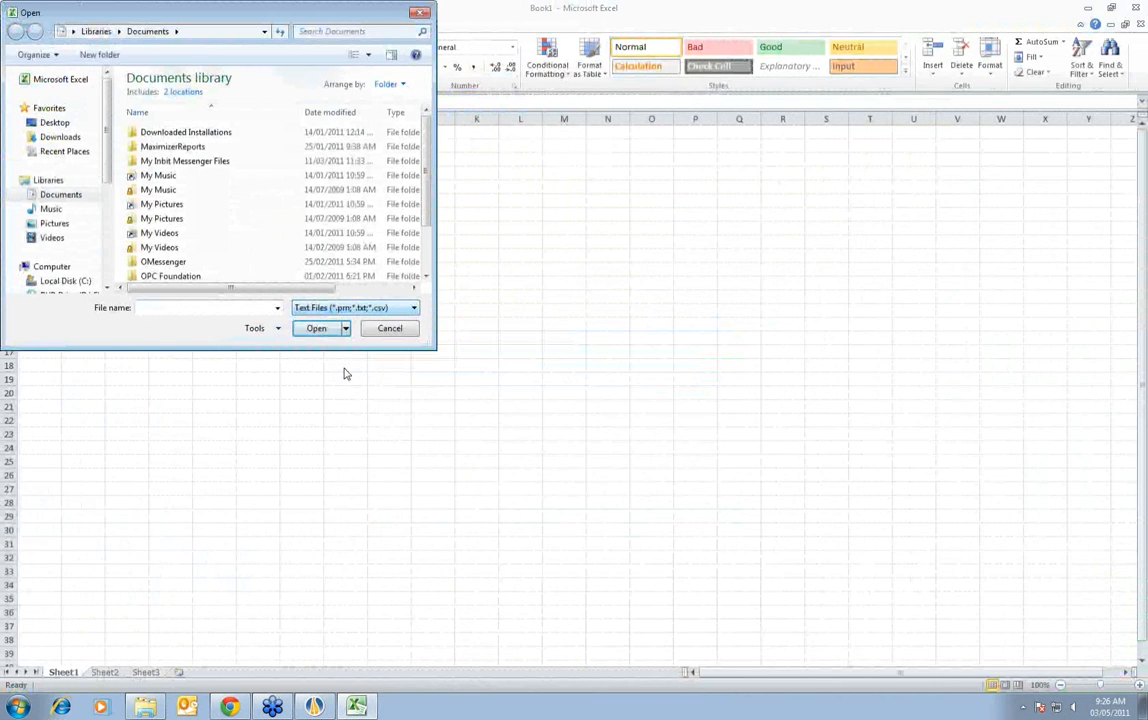
{"action": "left_click", "coordinate": [45, 122]}
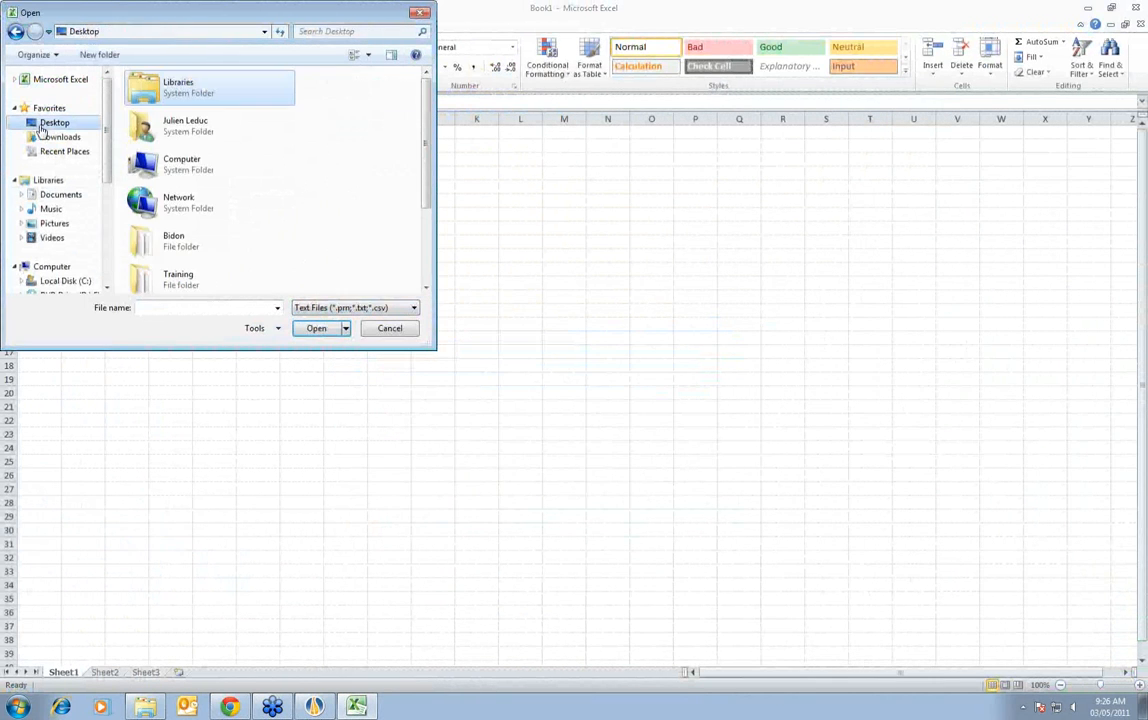
{"action": "double_click", "coordinate": [152, 278]}
{"action": "double_click", "coordinate": [140, 95]}
{"action": "left_click", "coordinate": [150, 94]}
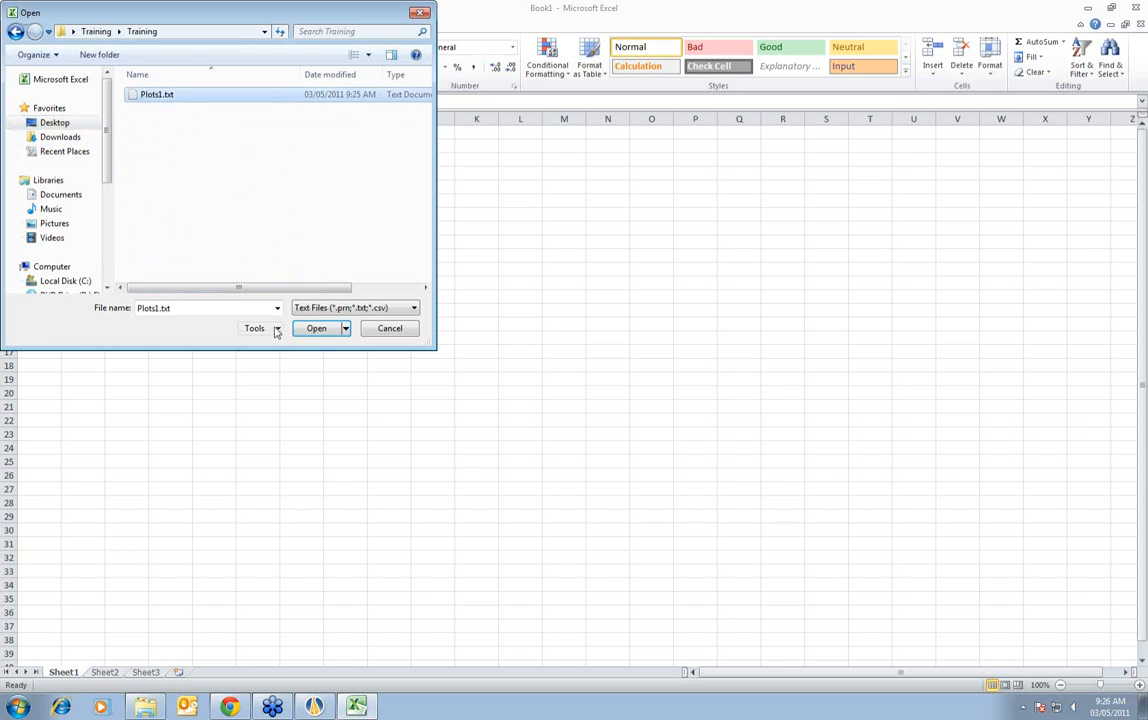
{"action": "left_click", "coordinate": [305, 328]}
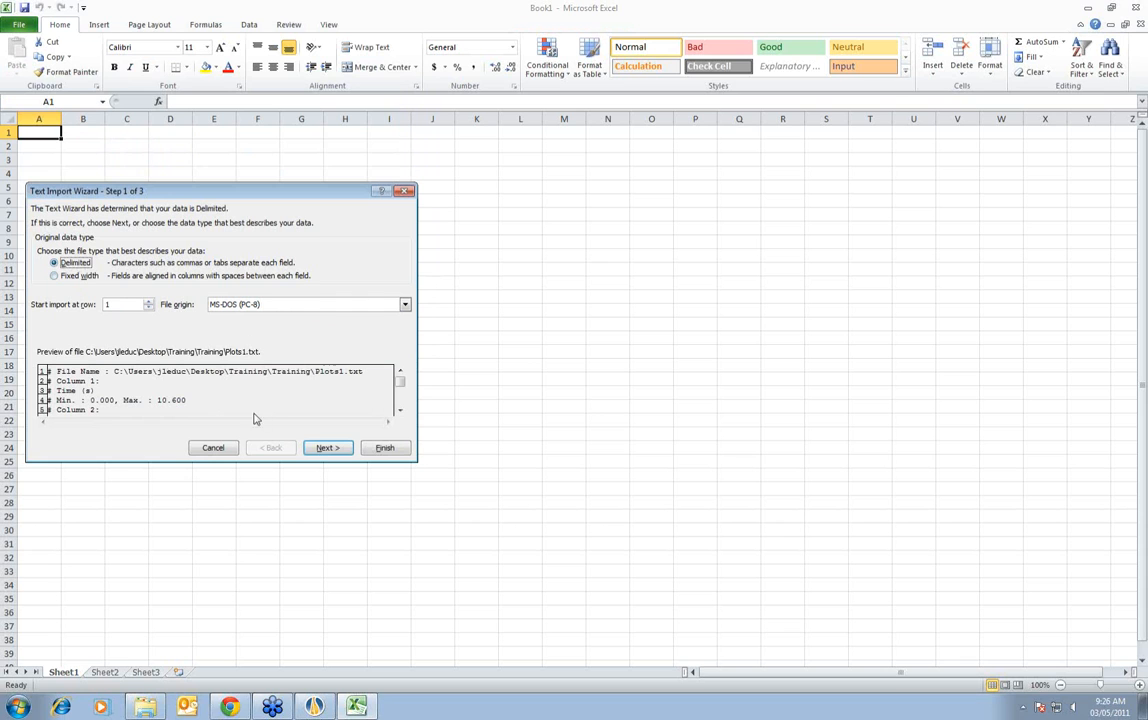
- Import the plot data as delimited text with the Tab delimiter, keeping the wizard's default settings
{"action": "left_click", "coordinate": [326, 448]}
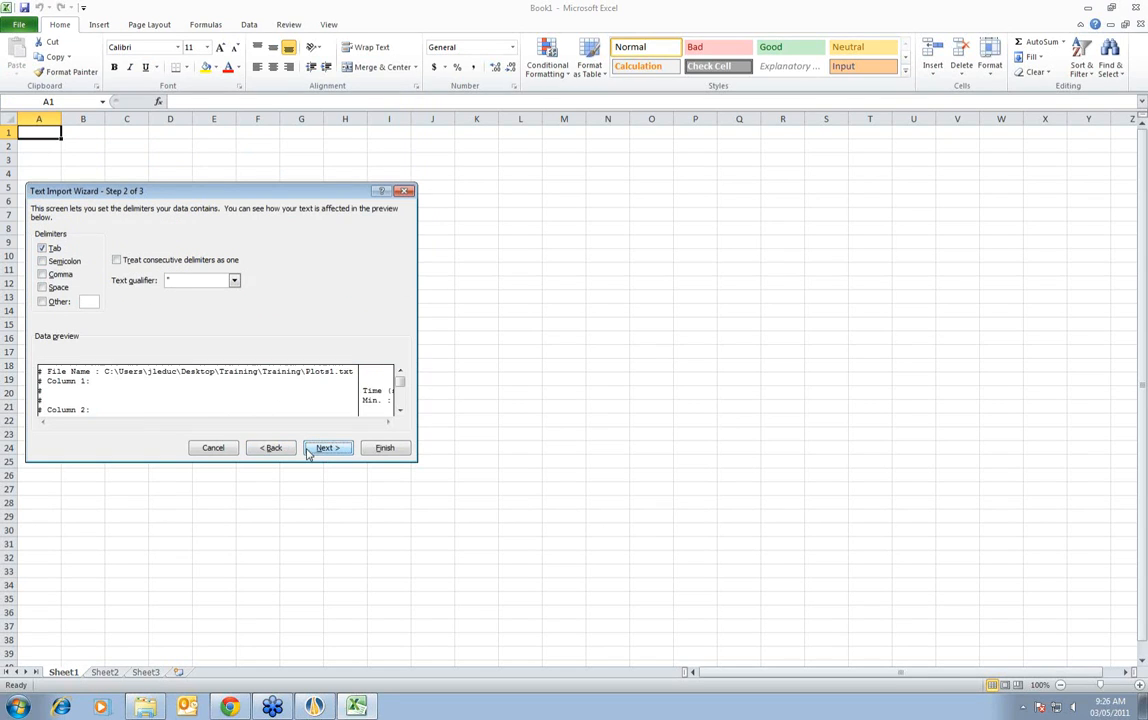
{"action": "left_click", "coordinate": [325, 449]}
{"action": "left_click", "coordinate": [384, 448]}
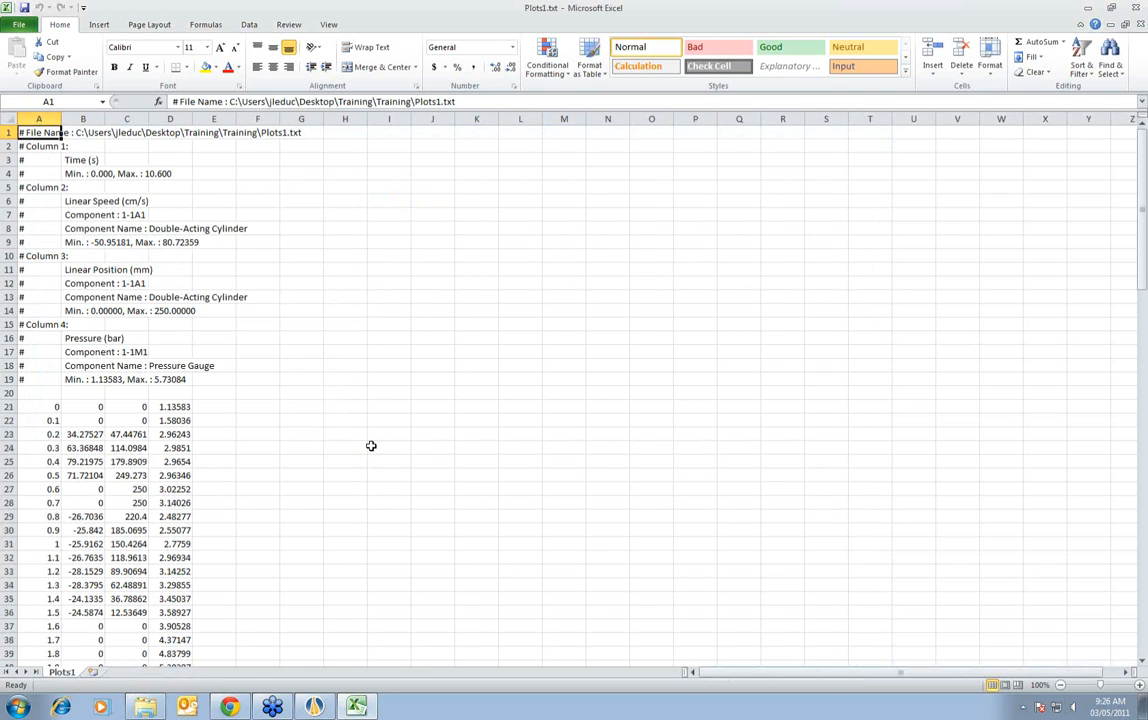
- Chart the data range A21:D127 as a scatter chart with straight lines and markers, keeping the workbook open
{"action": "left_click", "coordinate": [370, 446]}
{"action": "scroll", "coordinate": [320, 420], "scroll_direction": "down", "scroll_amount": 3}
{"action": "left_click_drag", "start_coordinate": [58, 289], "coordinate": [174, 650]}
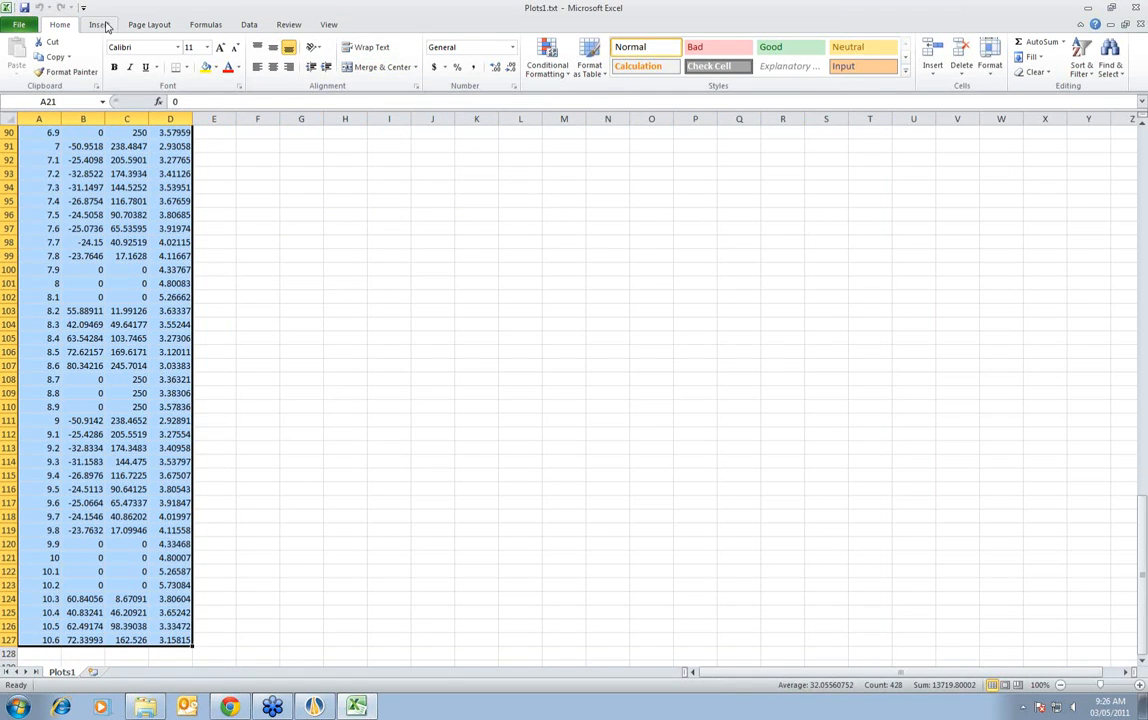
{"action": "left_click", "coordinate": [112, 25]}
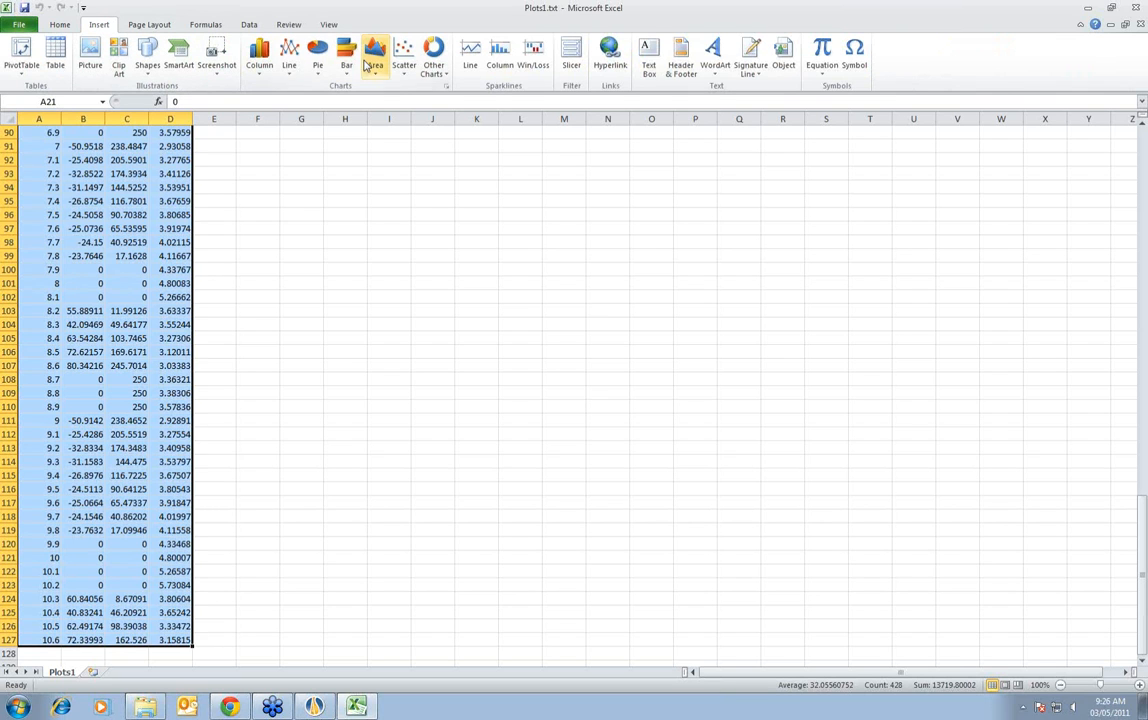
{"action": "left_click", "coordinate": [410, 70]}
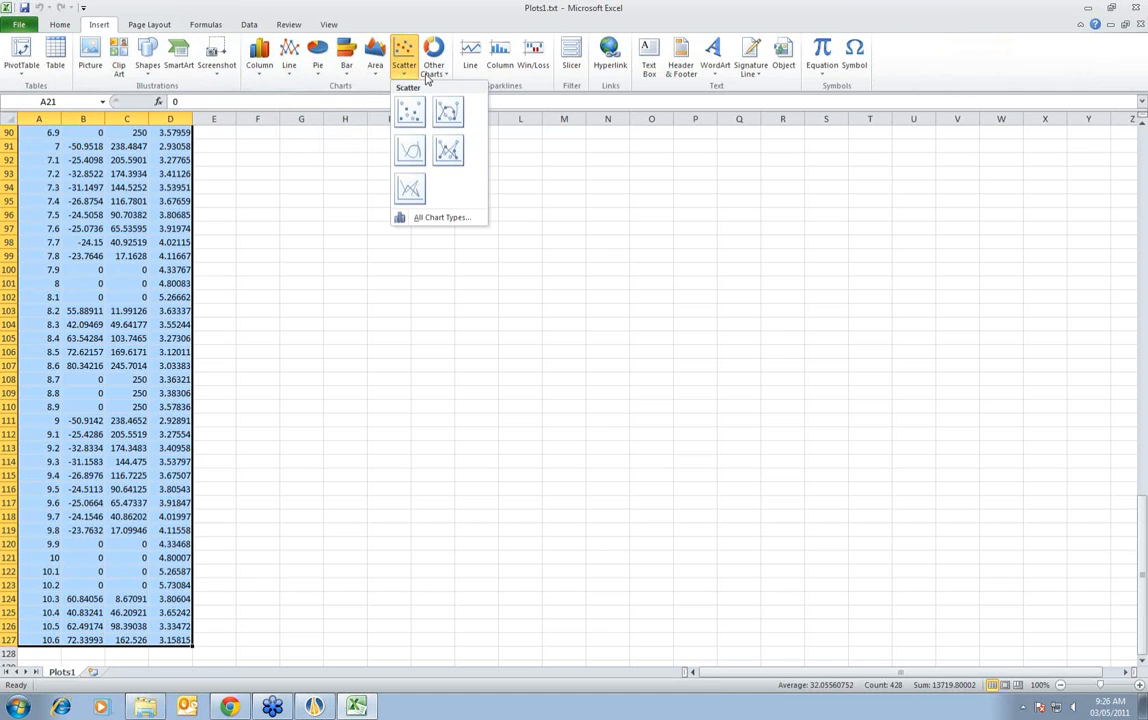
{"action": "left_click", "coordinate": [449, 149]}
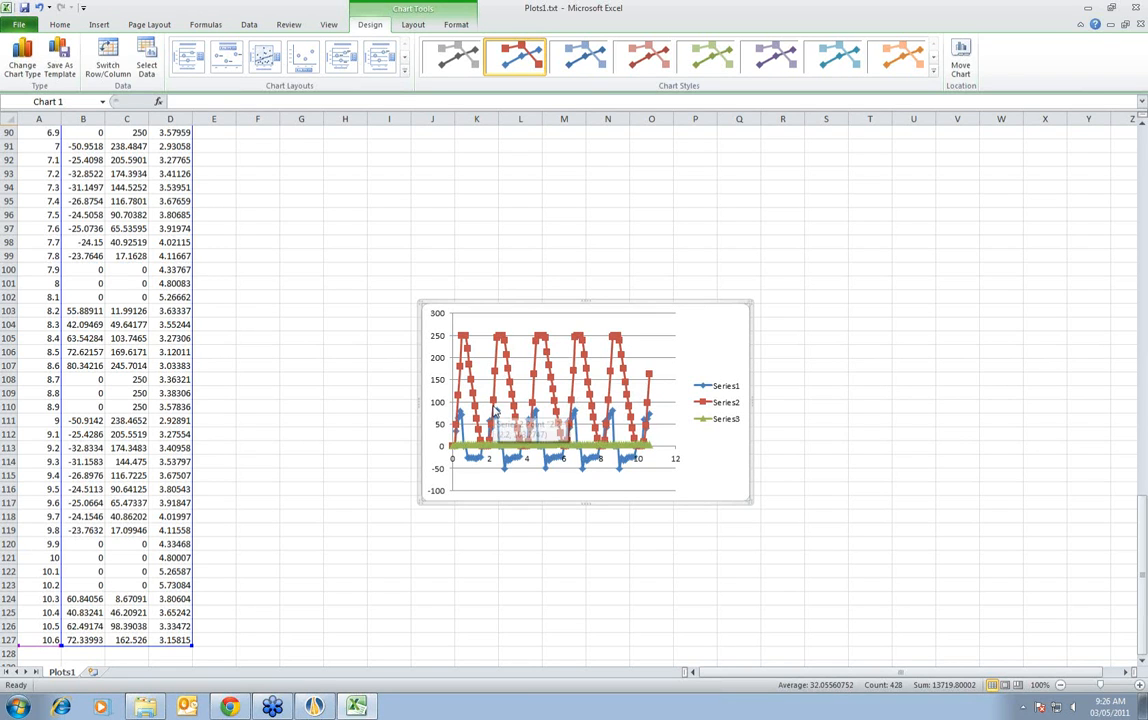
{"action": "mouse_move", "coordinate": [494, 410]}
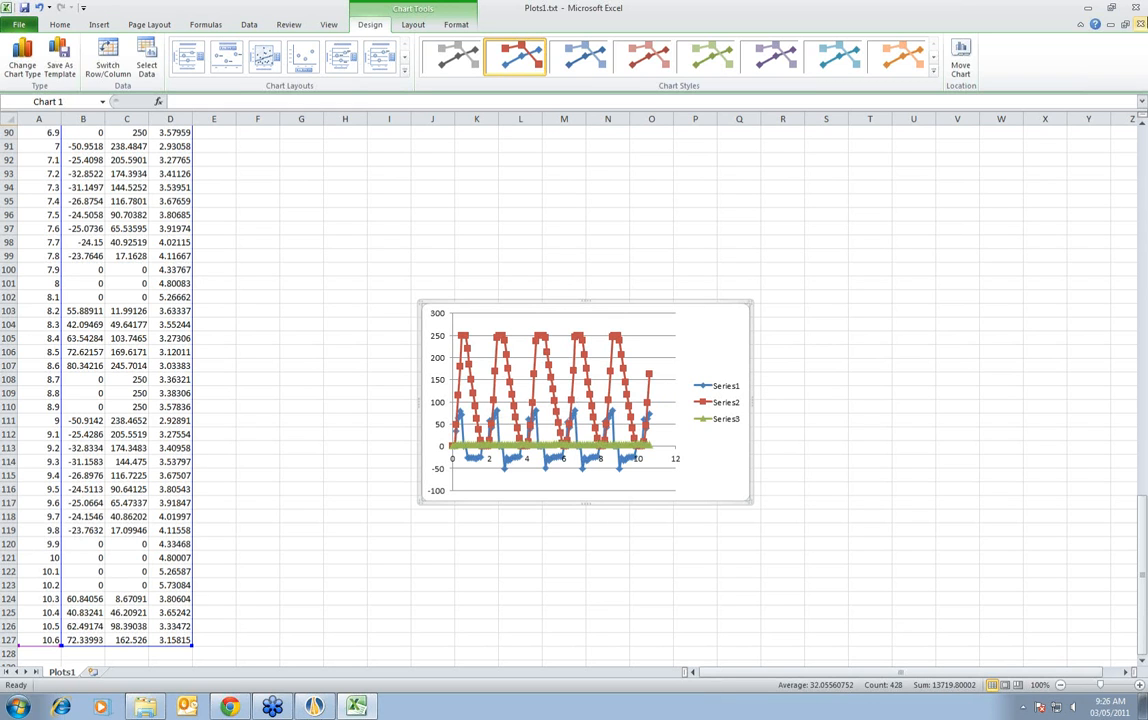
{"action": "left_click", "coordinate": [1137, 8]}
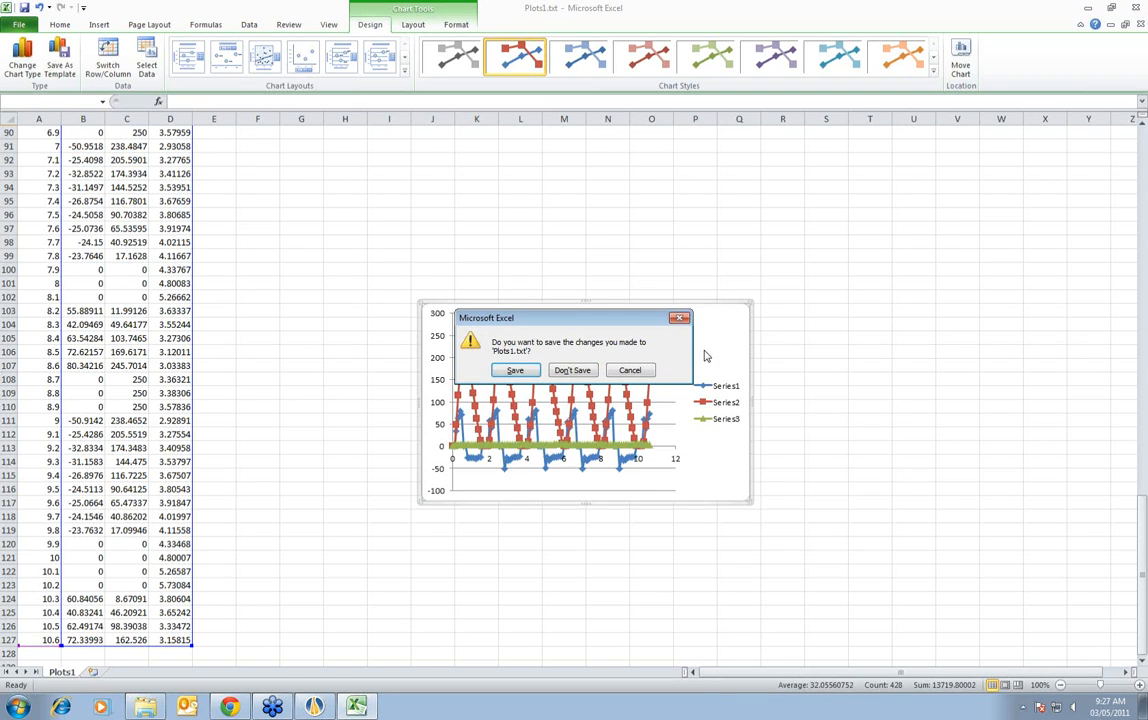
{"action": "left_click", "coordinate": [628, 370]}
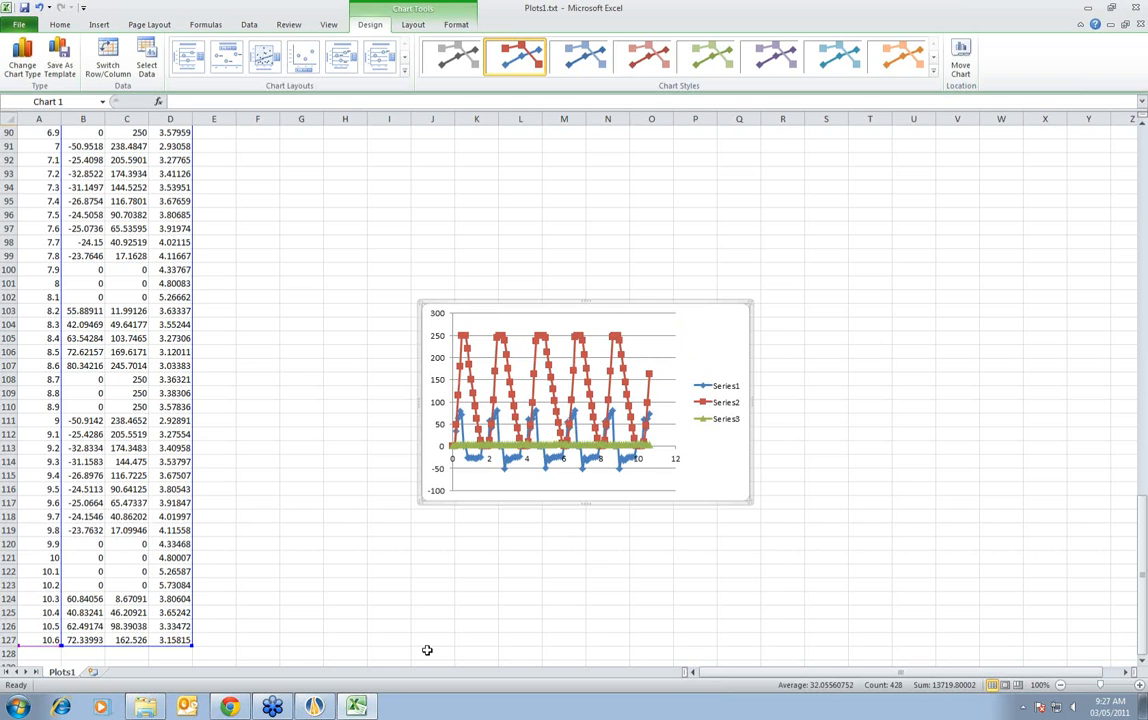
- Switch back to Automation Studio and try to copy the plotter graph to a BMP image file
{"action": "key", "text": "alt+Tab"}
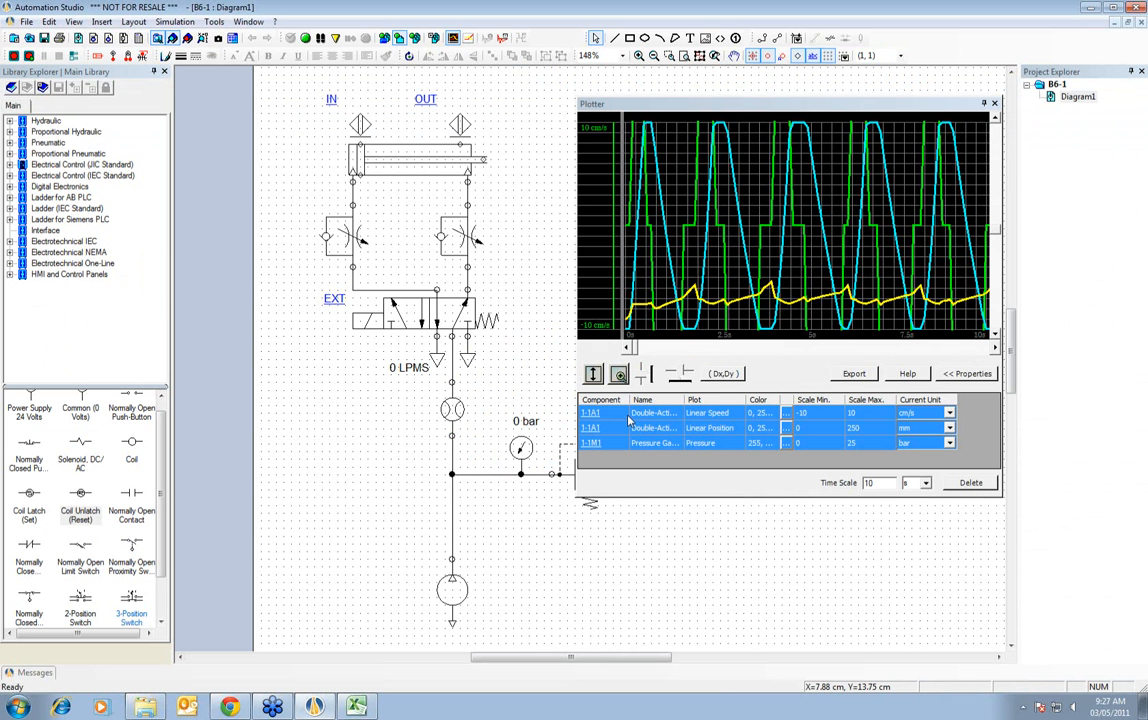
{"action": "left_click", "coordinate": [830, 238]}
{"action": "right_click", "coordinate": [834, 199]}
{"action": "left_click", "coordinate": [866, 198]}
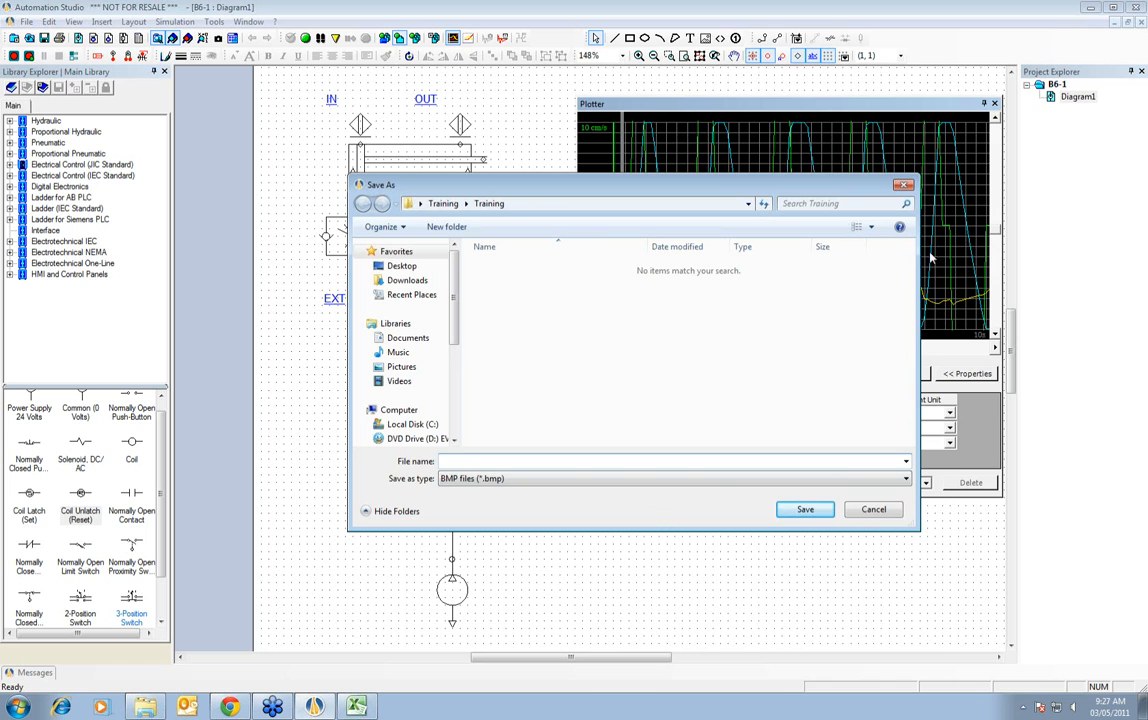
{"action": "left_click", "coordinate": [873, 510]}
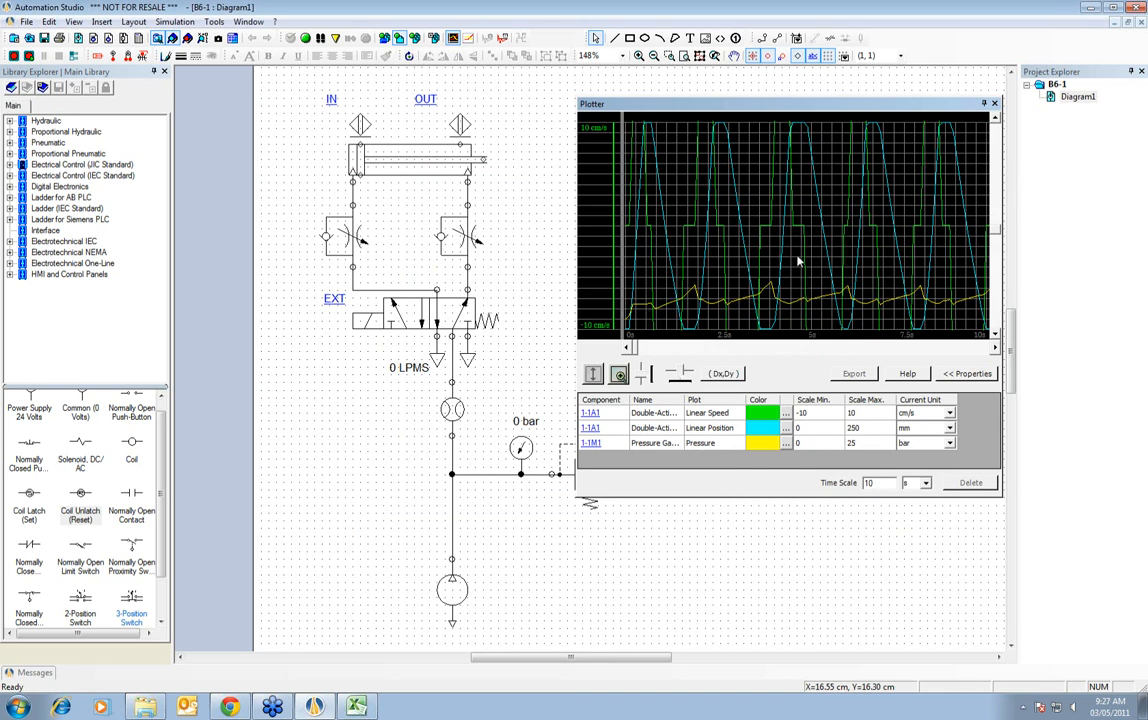
{"action": "right_click", "coordinate": [830, 231]}
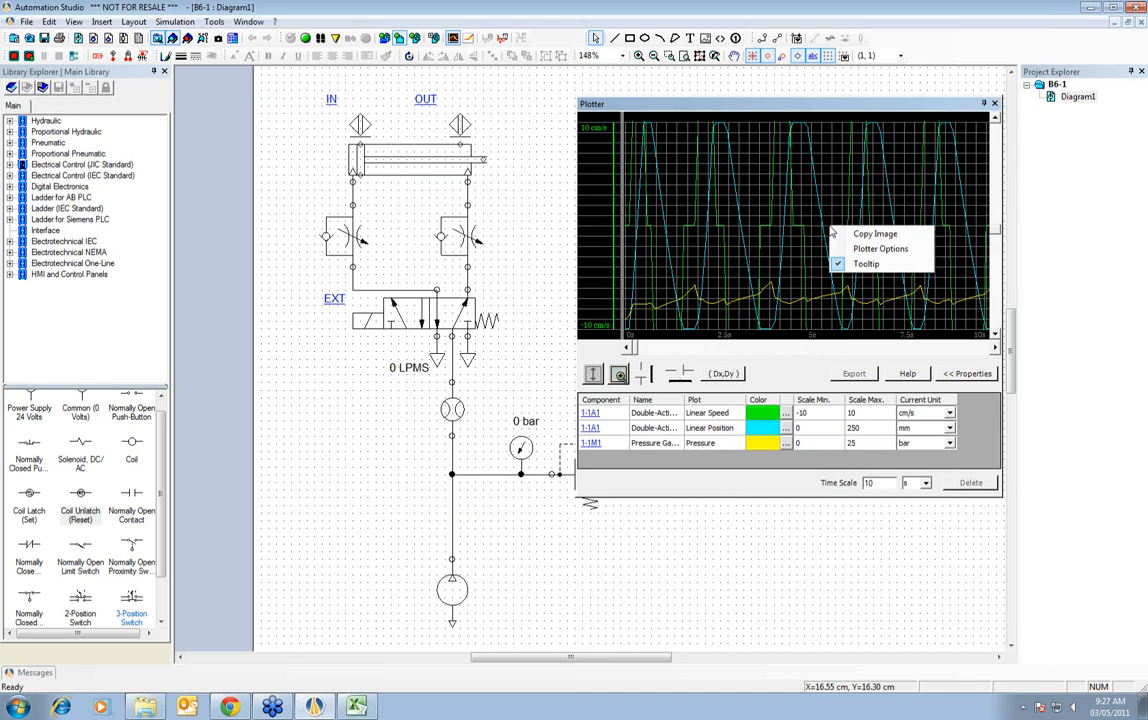
{"action": "left_click", "coordinate": [817, 233]}
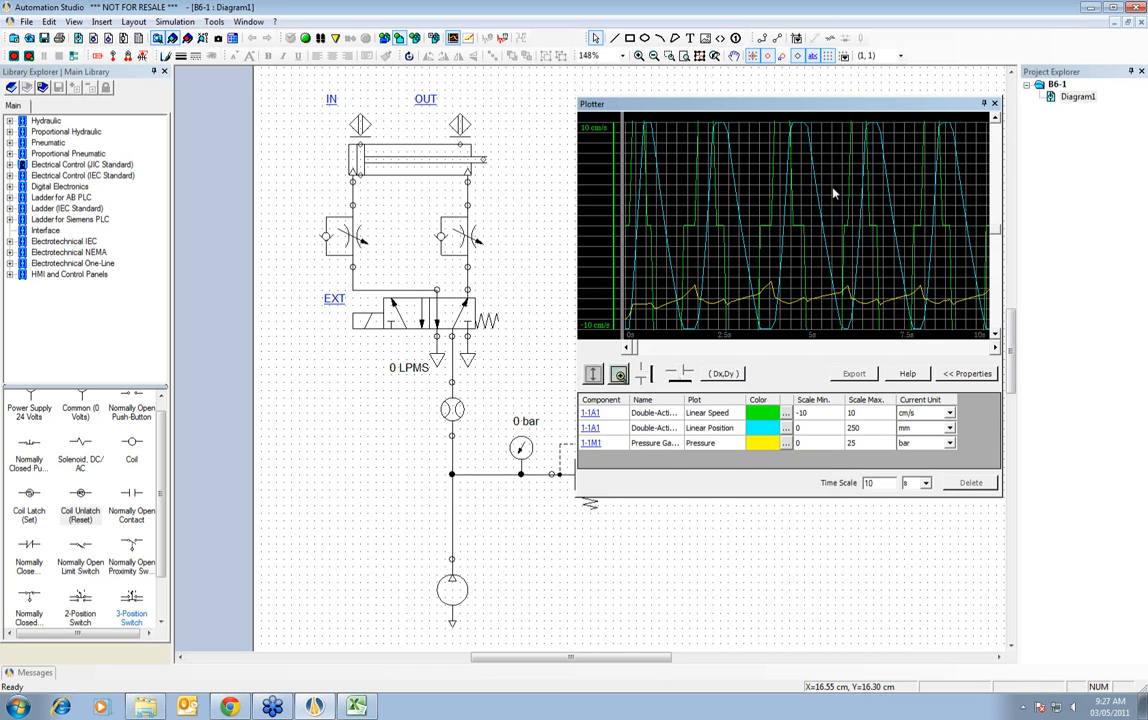
- Close the plotter and attach a measuring instrument to the junction above the pump, recording Pressure in bar
{"action": "left_click", "coordinate": [995, 104]}
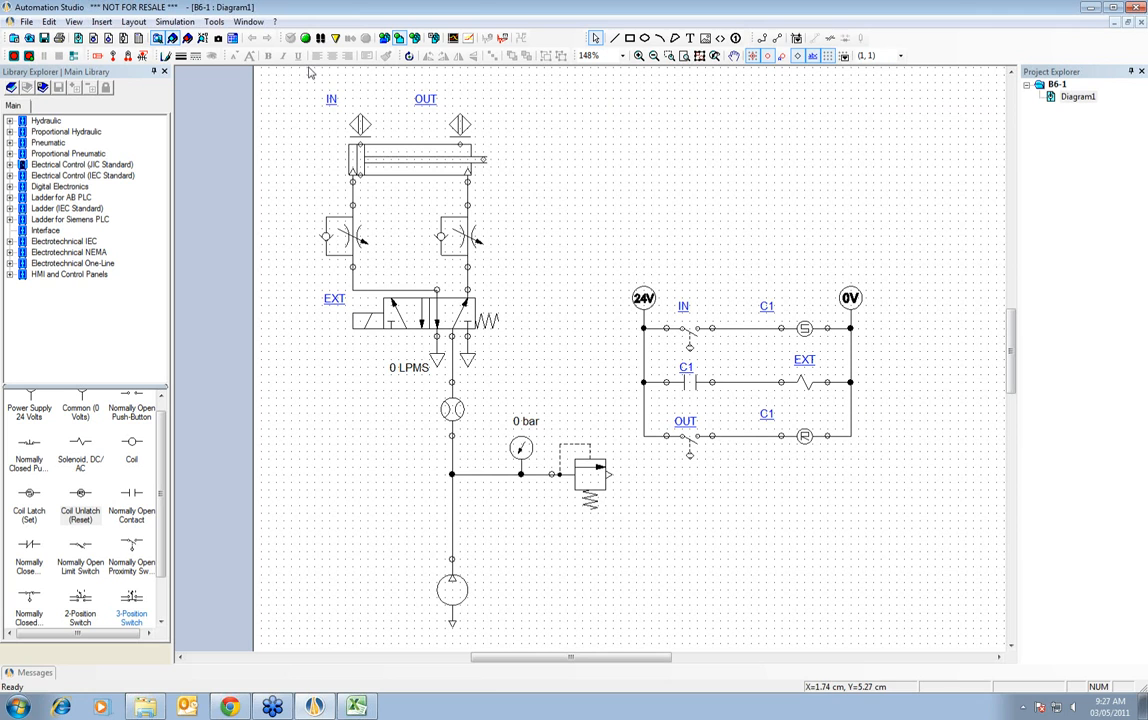
{"action": "left_click", "coordinate": [112, 56]}
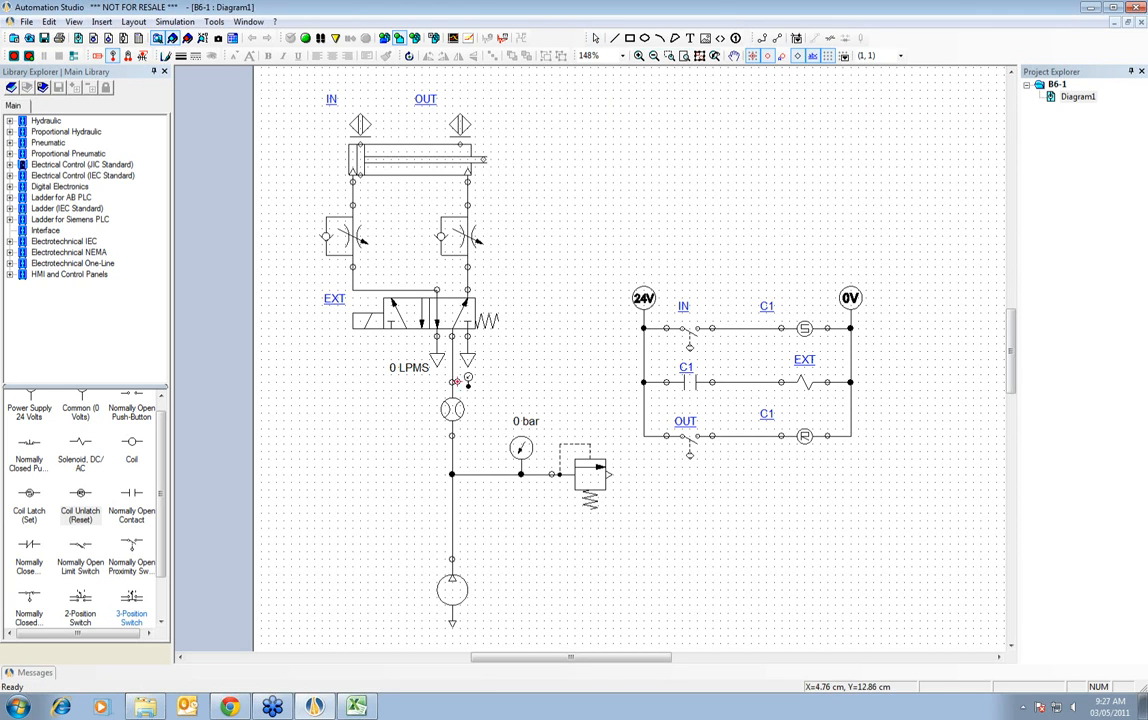
{"action": "left_click", "coordinate": [452, 473]}
{"action": "left_click", "coordinate": [346, 446]}
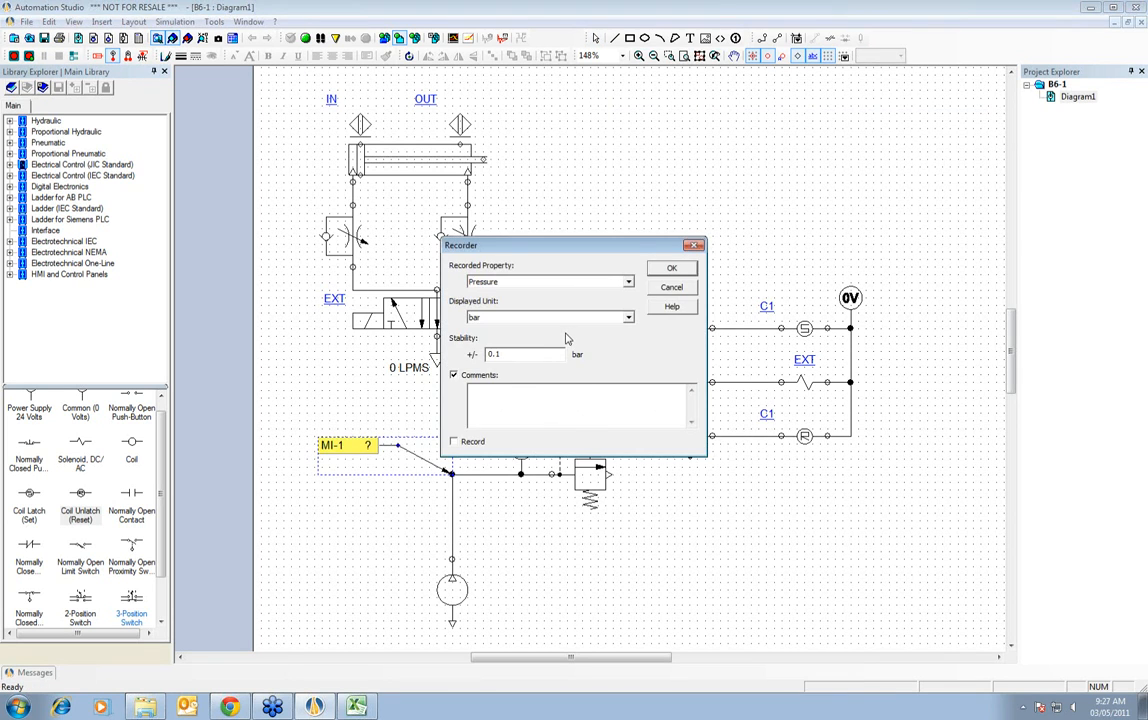
{"action": "left_click", "coordinate": [627, 282]}
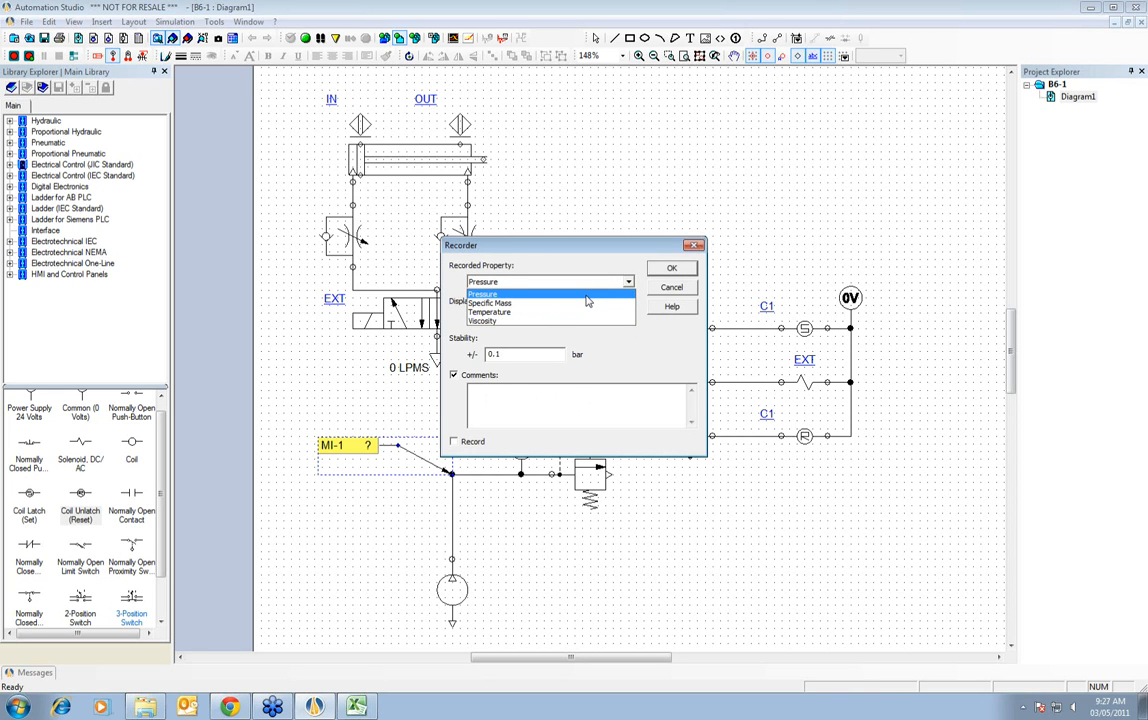
{"action": "left_click", "coordinate": [586, 295]}
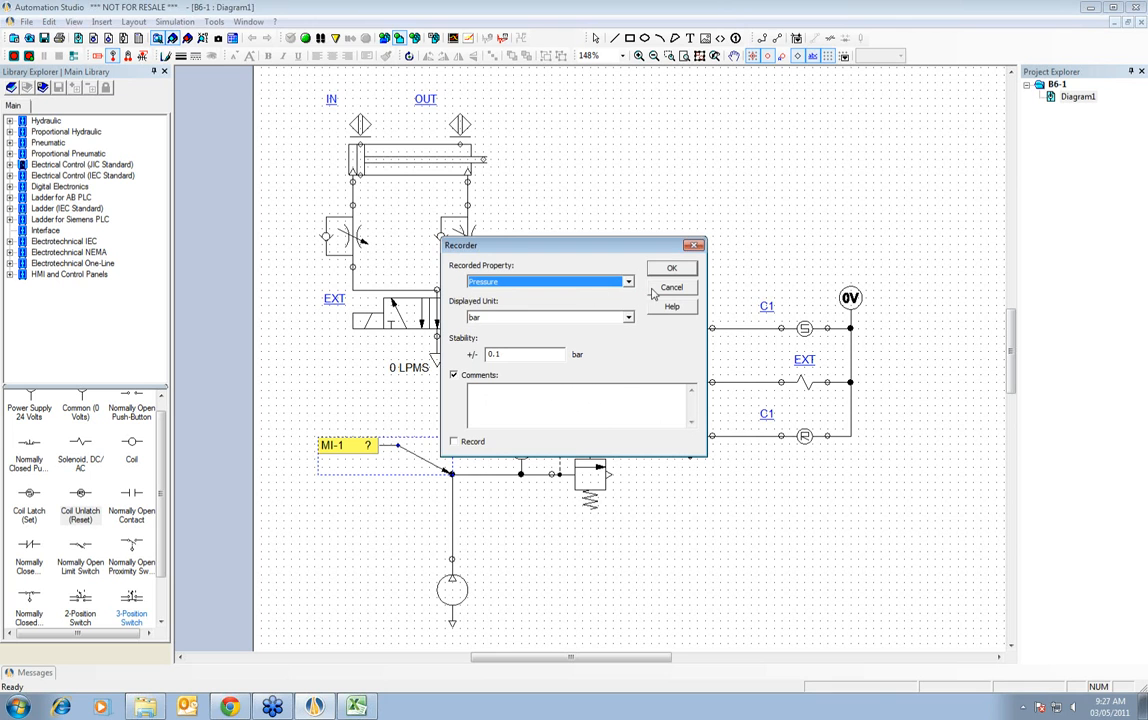
{"action": "left_click", "coordinate": [672, 271]}
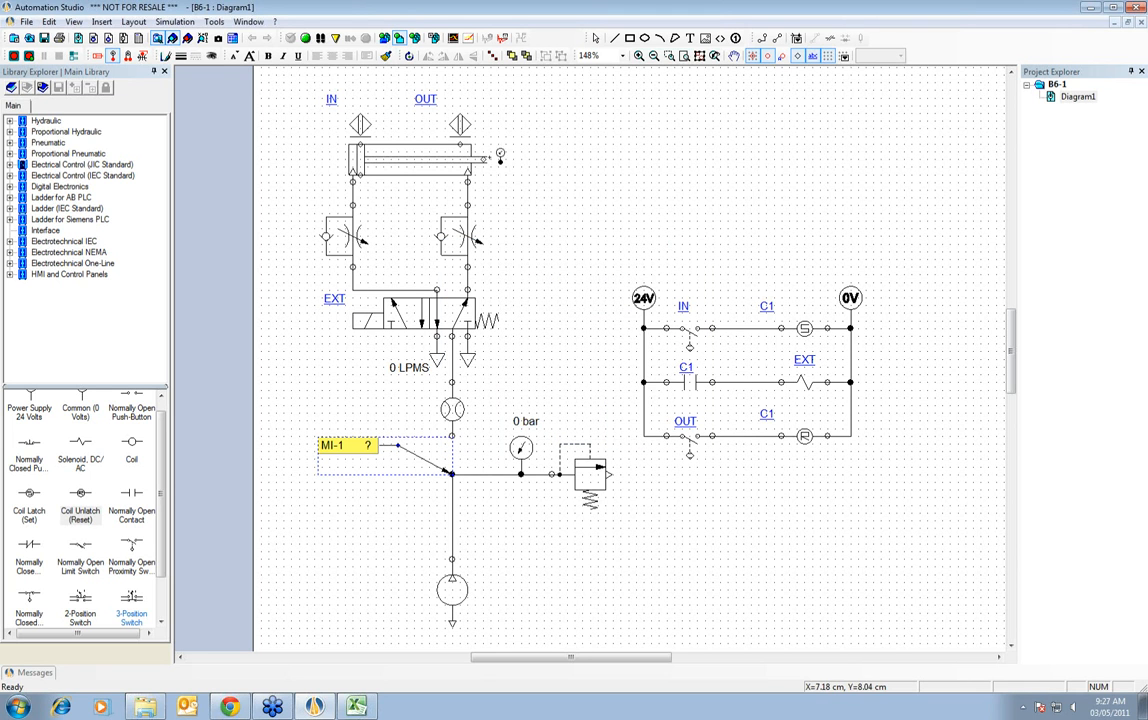
- Run a normal simulation, start recording on measuring instrument MI-1, and stop the simulation
{"action": "left_click", "coordinate": [305, 38]}
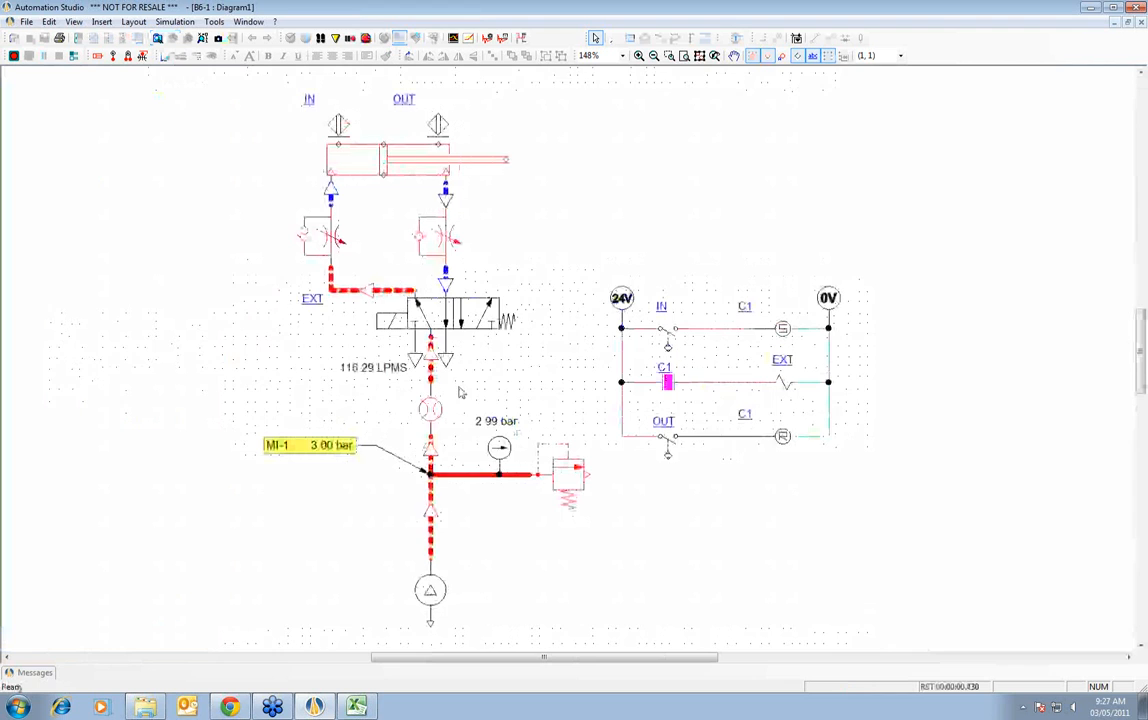
{"action": "right_click", "coordinate": [340, 453]}
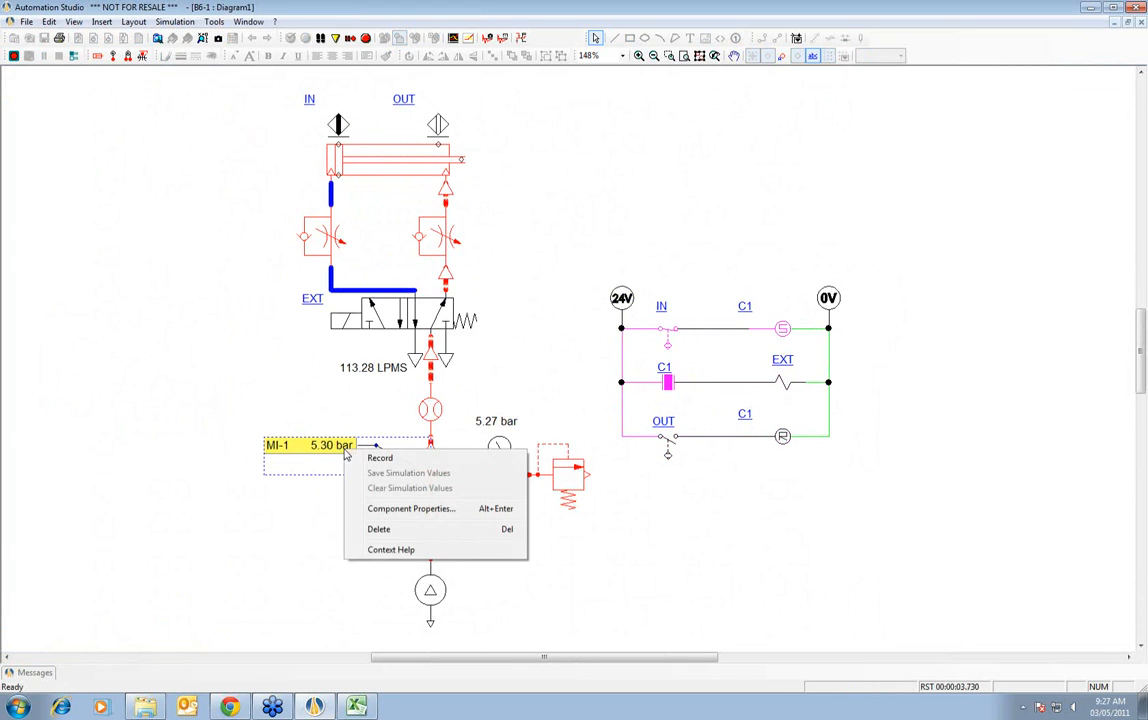
{"action": "left_click", "coordinate": [372, 460]}
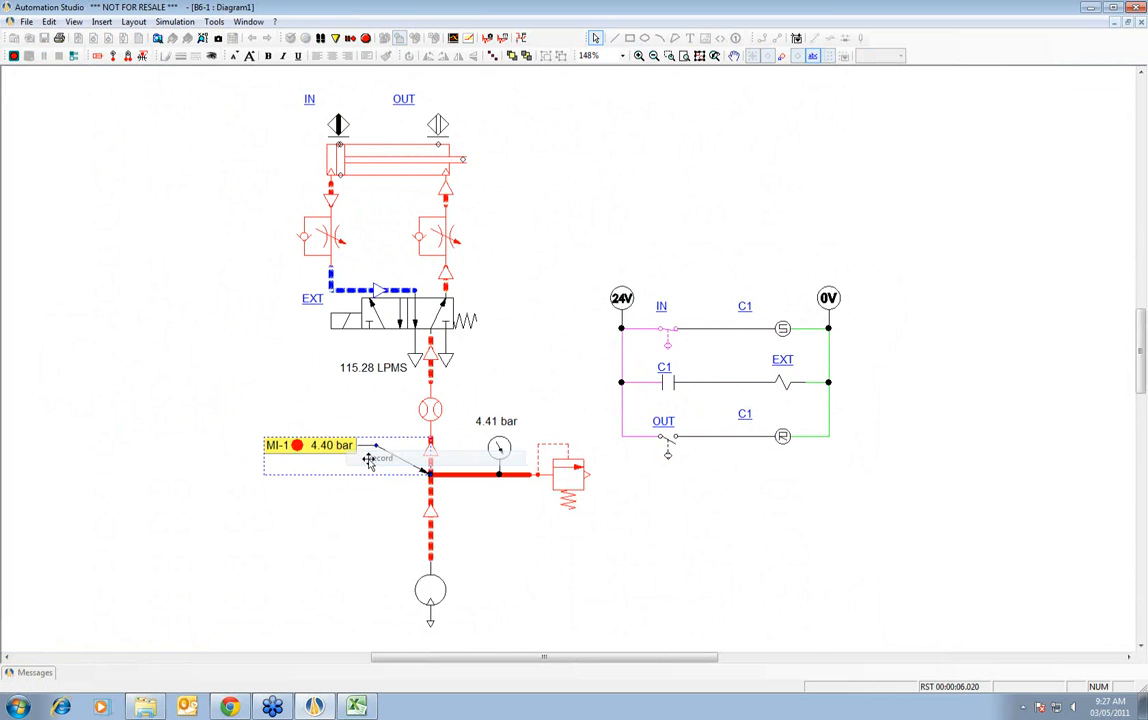
{"action": "left_click", "coordinate": [366, 39]}
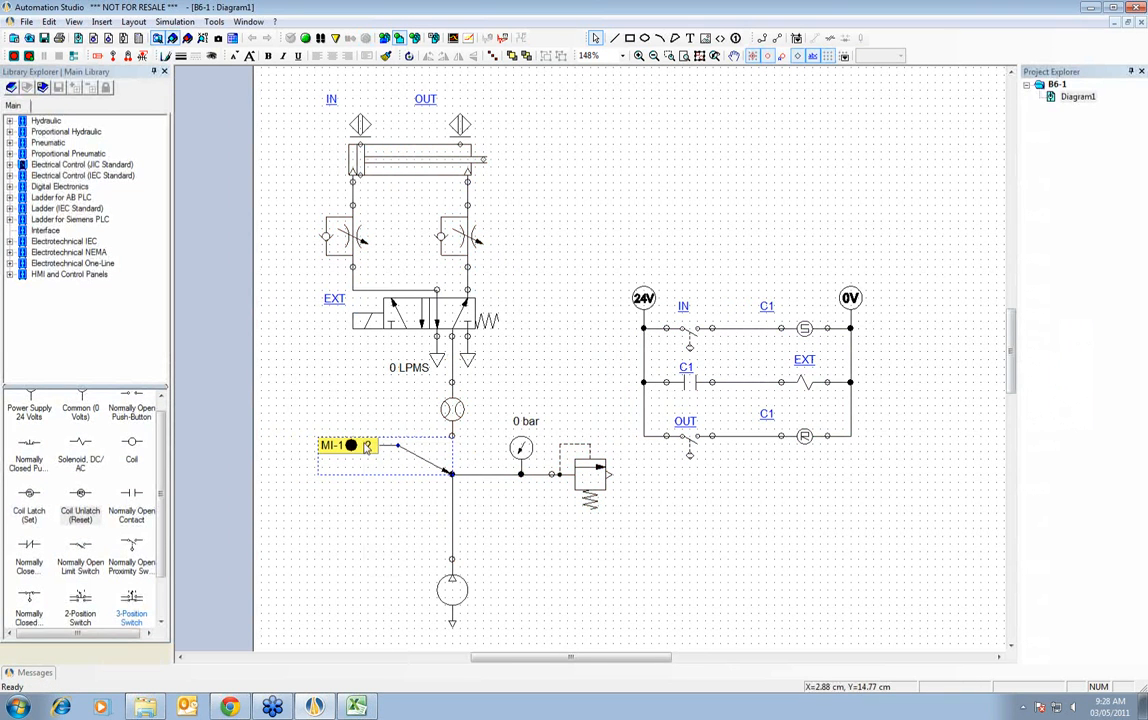
- Save the recorded simulation values as the plots document Plots1 and view it in the plotter, closing the plotter when finished
{"action": "right_click", "coordinate": [367, 448]}
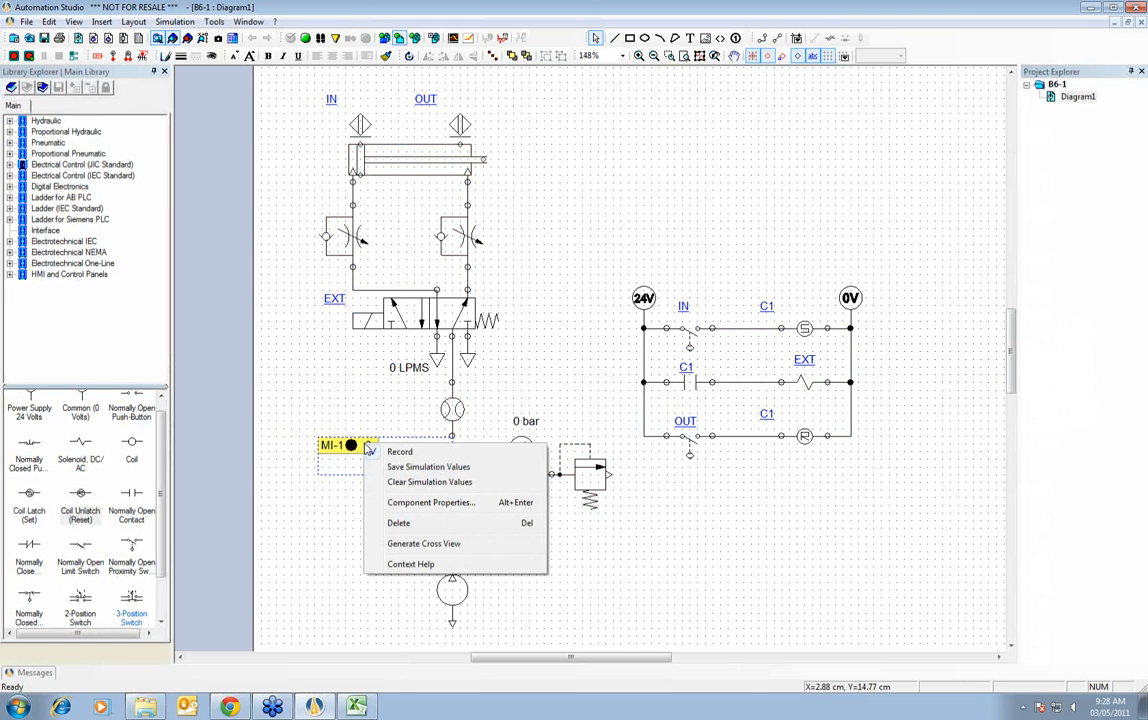
{"action": "left_click", "coordinate": [366, 468]}
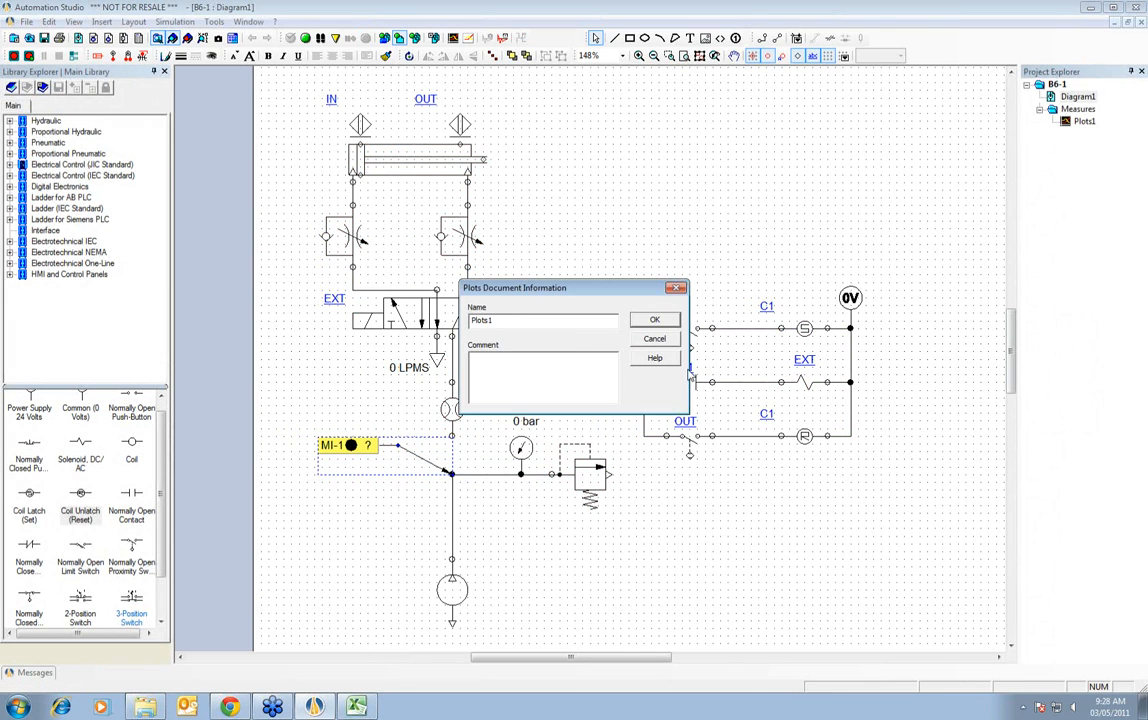
{"action": "left_click", "coordinate": [655, 324]}
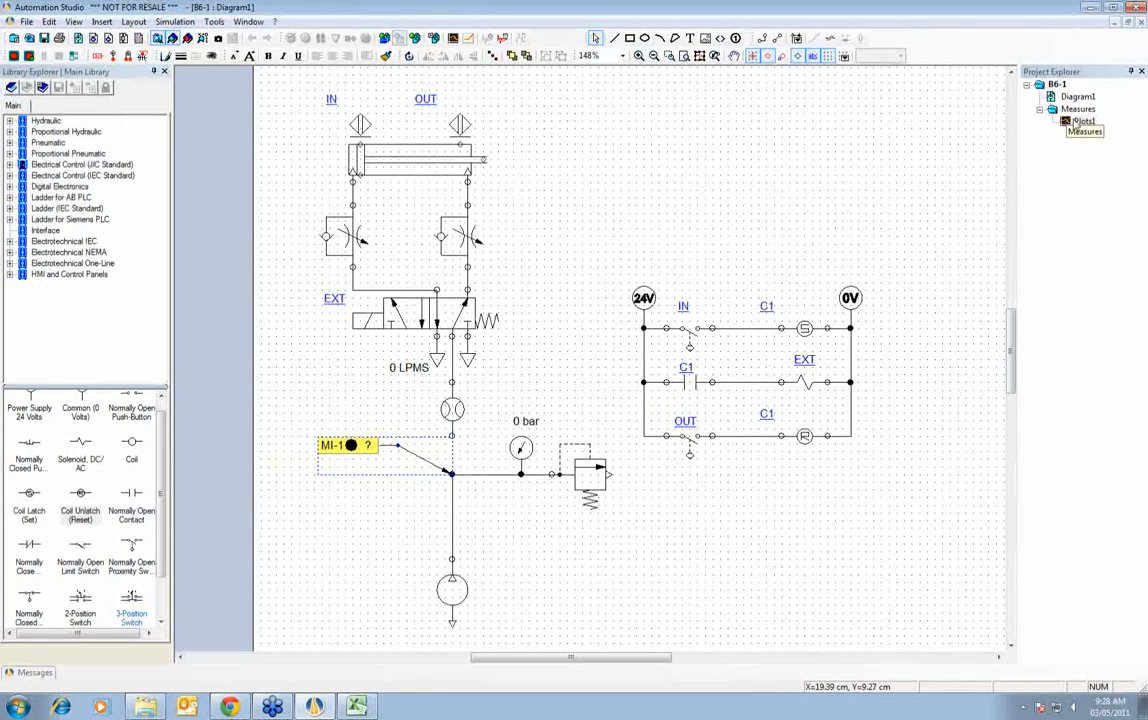
{"action": "double_click", "coordinate": [1083, 124]}
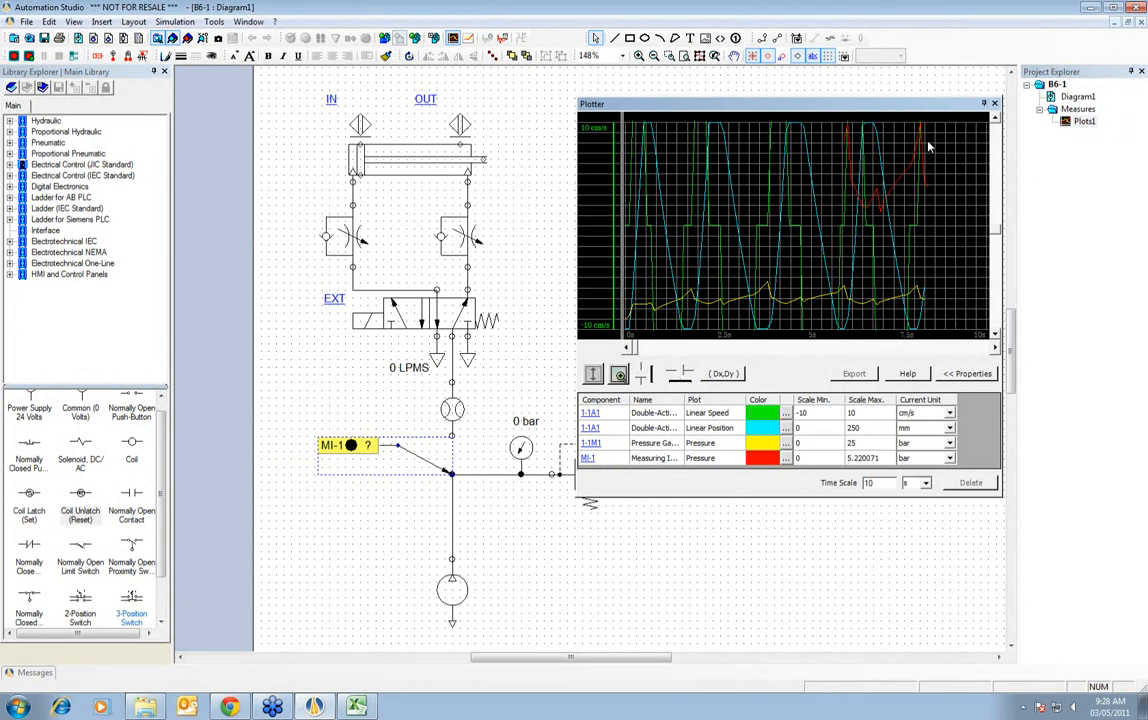
{"action": "left_click", "coordinate": [994, 104]}
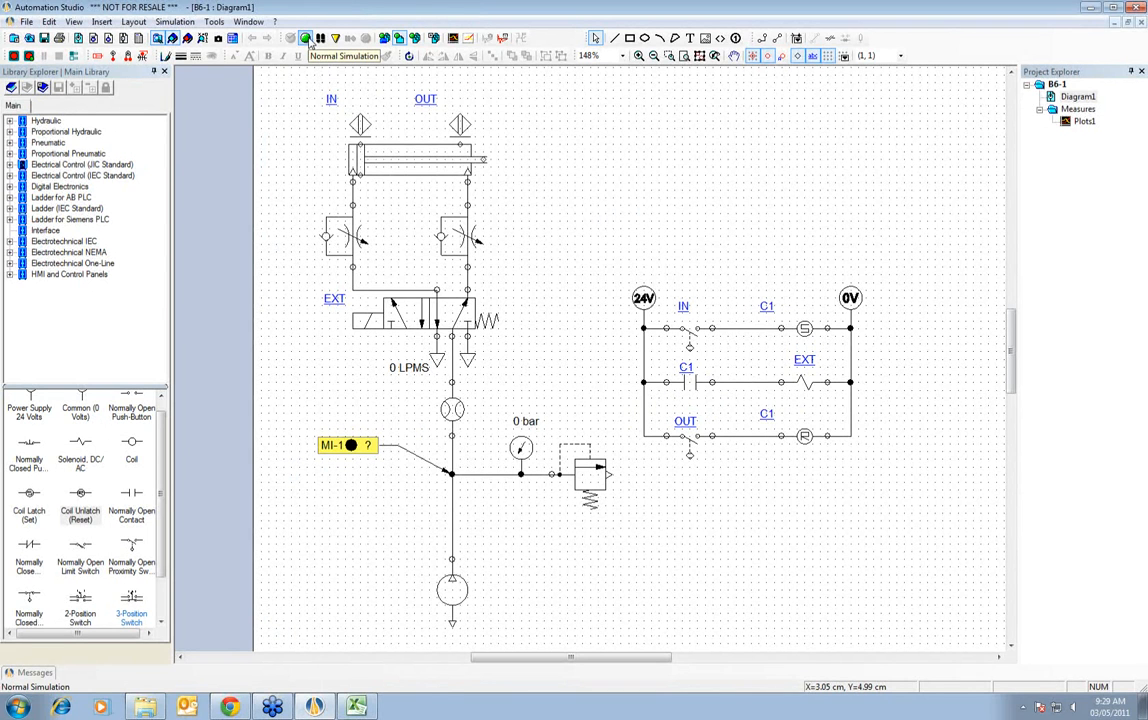
- Run the circuit at normal simulation speed, watch its behaviour, and stop the simulation
{"action": "left_click", "coordinate": [307, 37]}
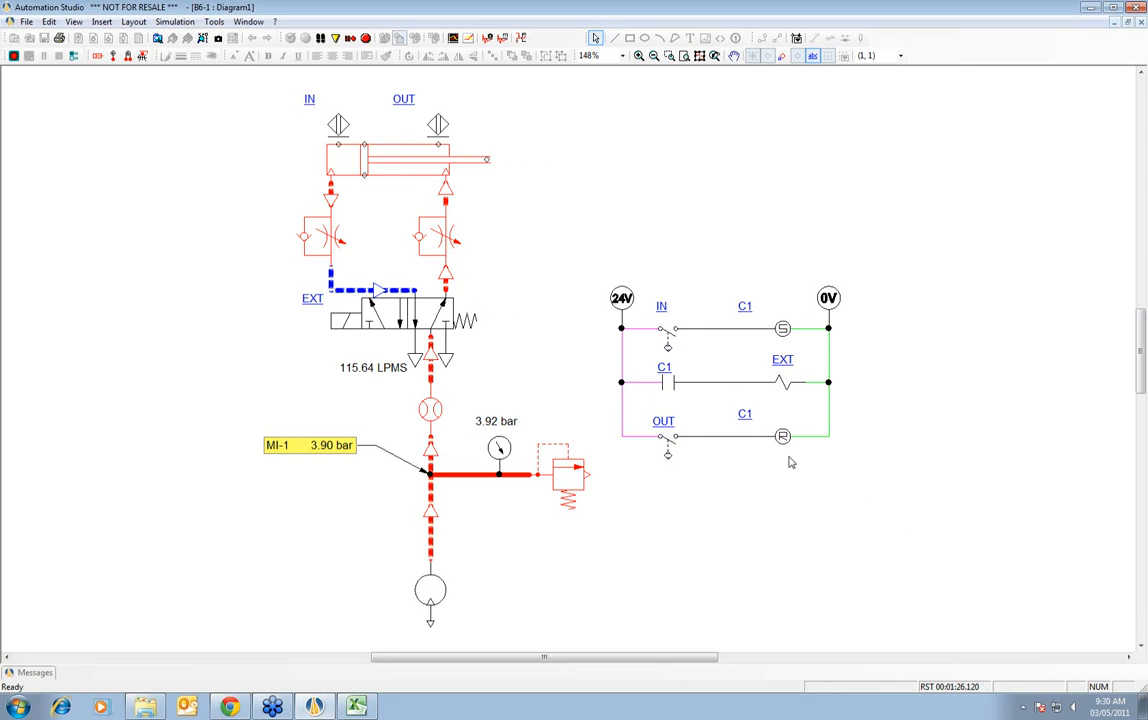
{"action": "left_click", "coordinate": [365, 39]}
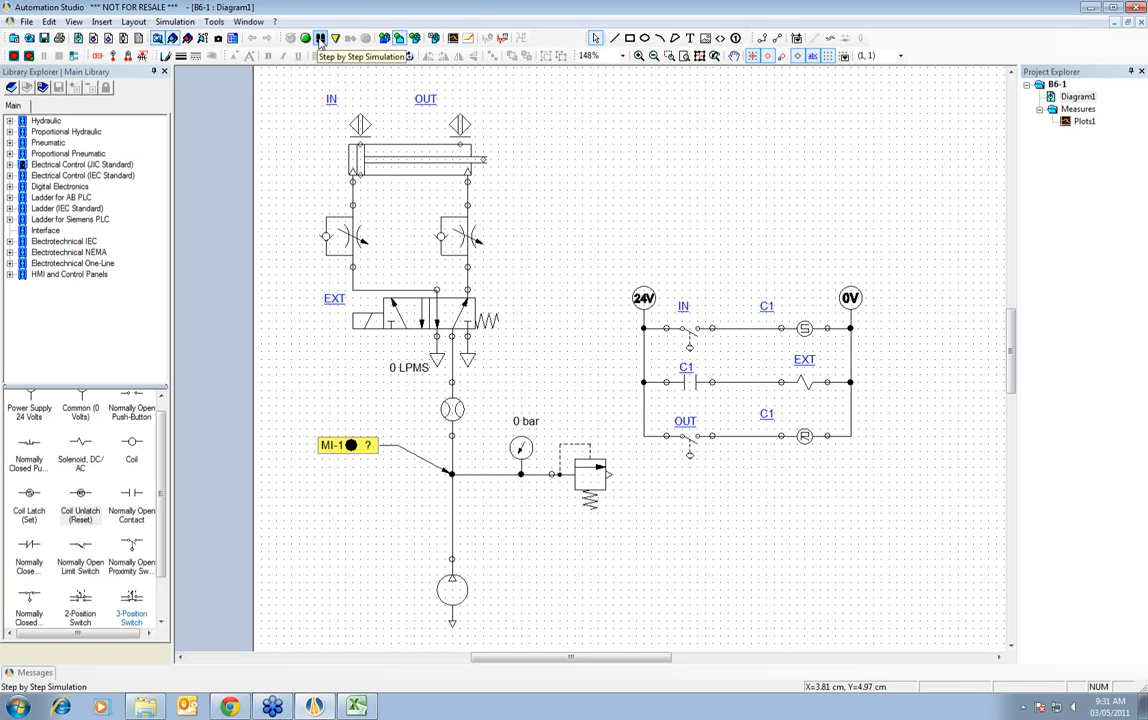
- Try the step-by-step, slow-motion, pause and normal simulation modes on the running circuit, ending with the simulation stopped
{"action": "left_click", "coordinate": [320, 39]}
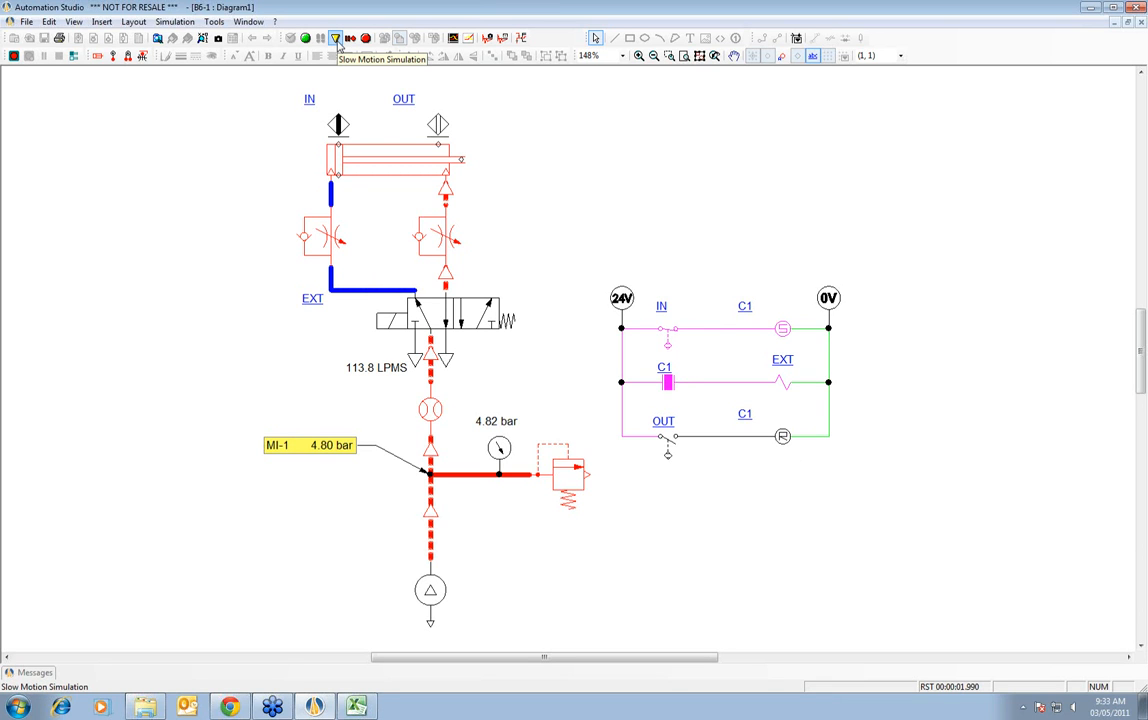
{"action": "left_click", "coordinate": [336, 38]}
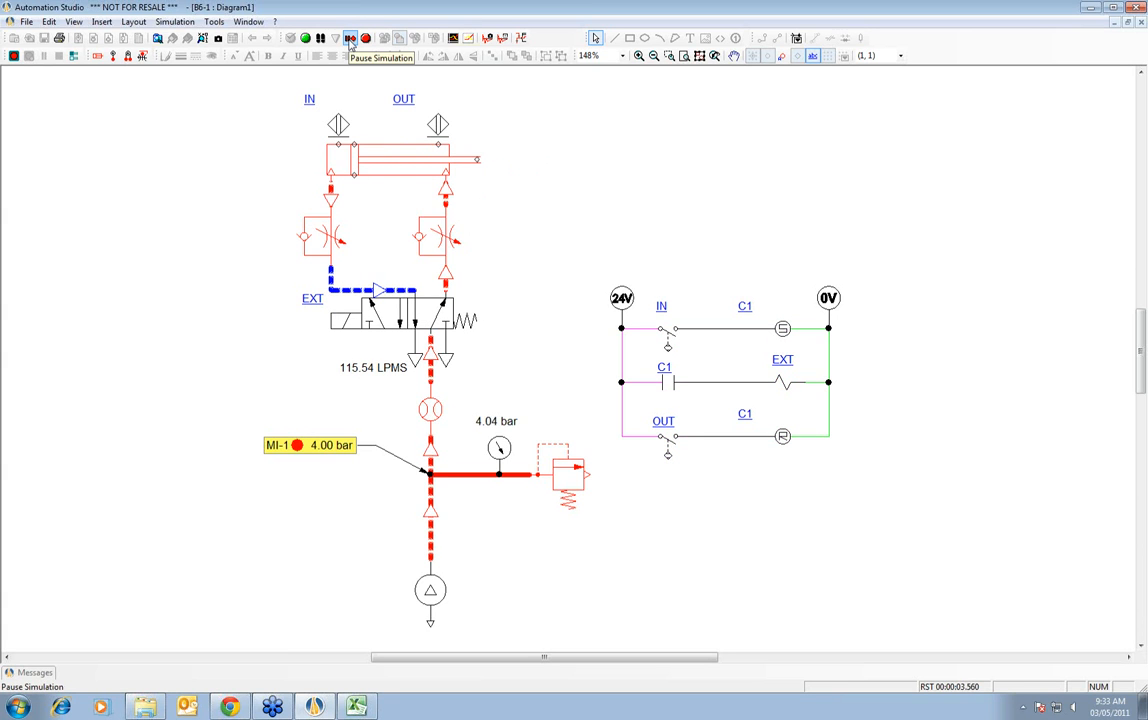
{"action": "left_click", "coordinate": [350, 39]}
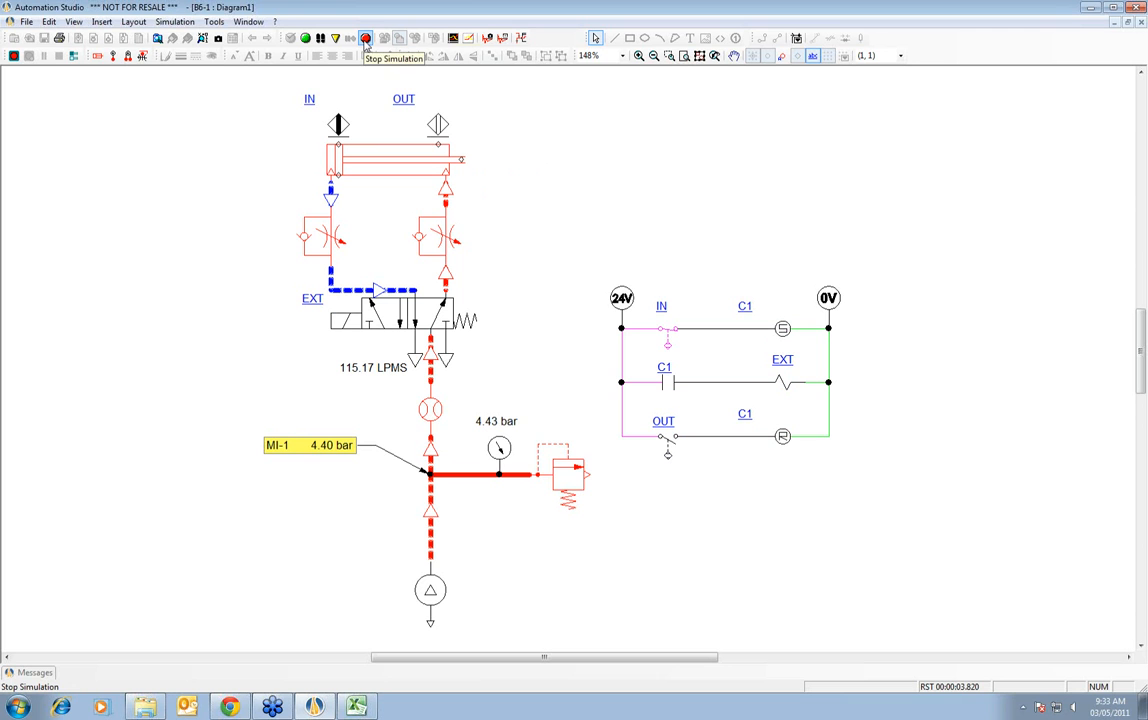
{"action": "left_click", "coordinate": [320, 38]}
{"action": "left_click", "coordinate": [626, 191]}
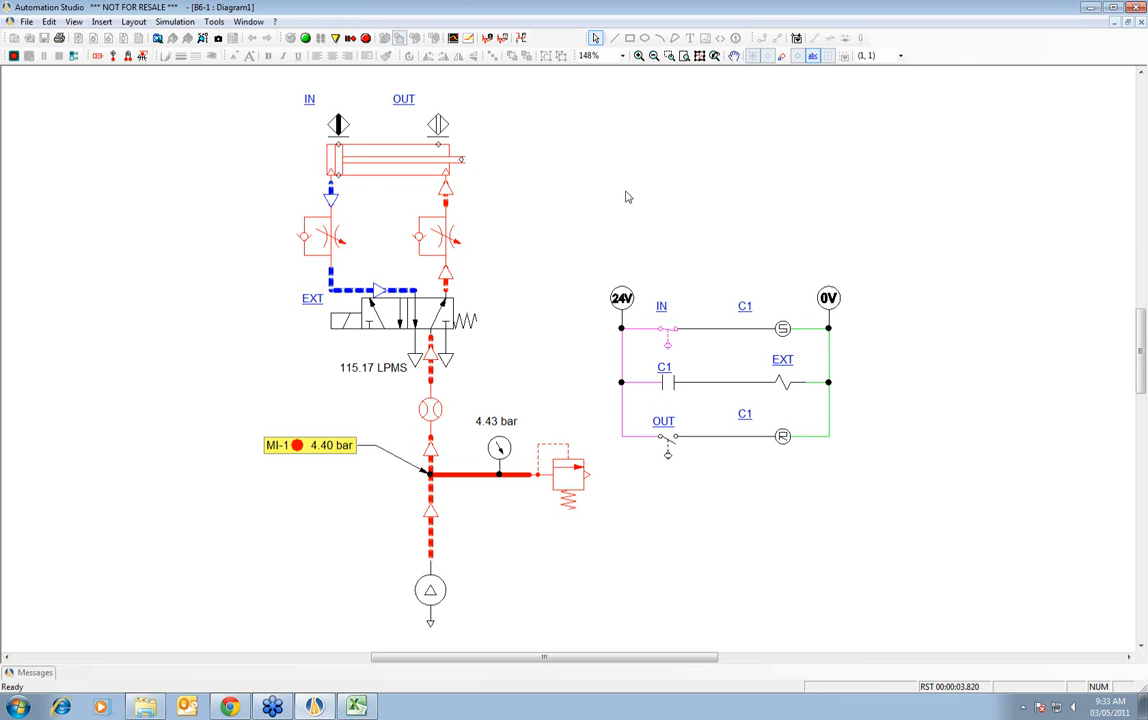
{"action": "left_click", "coordinate": [305, 38]}
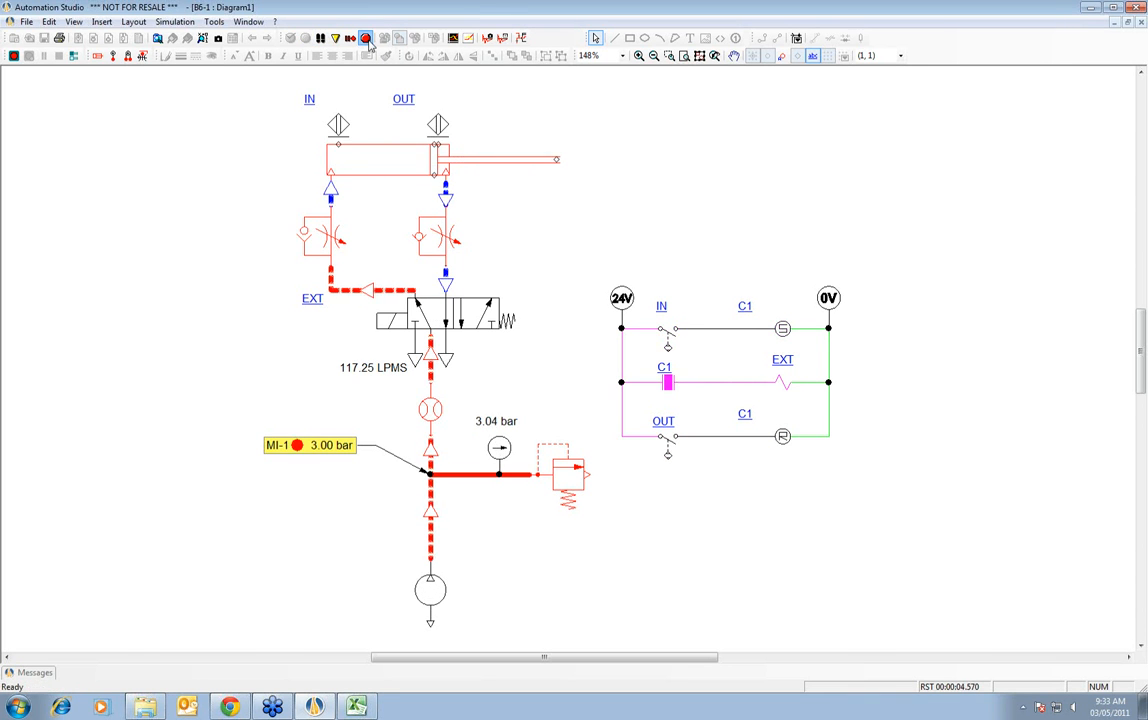
{"action": "left_click", "coordinate": [365, 38]}
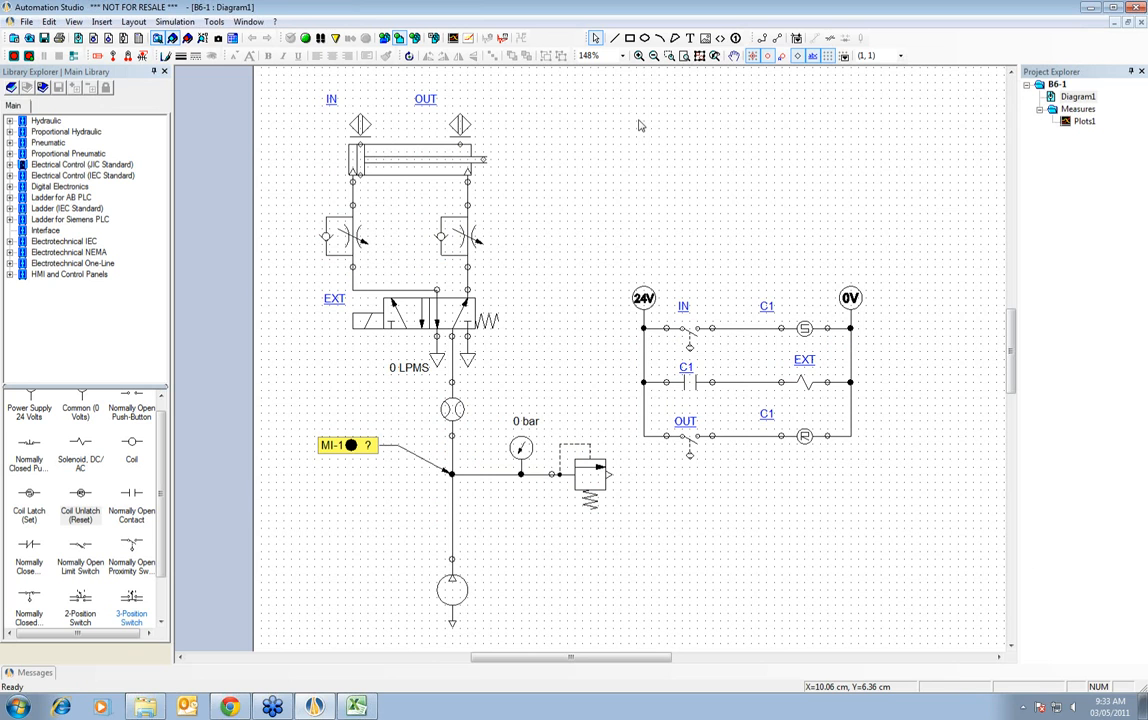
- Add a new diagram to the project using the None template
{"action": "left_click", "coordinate": [398, 38]}
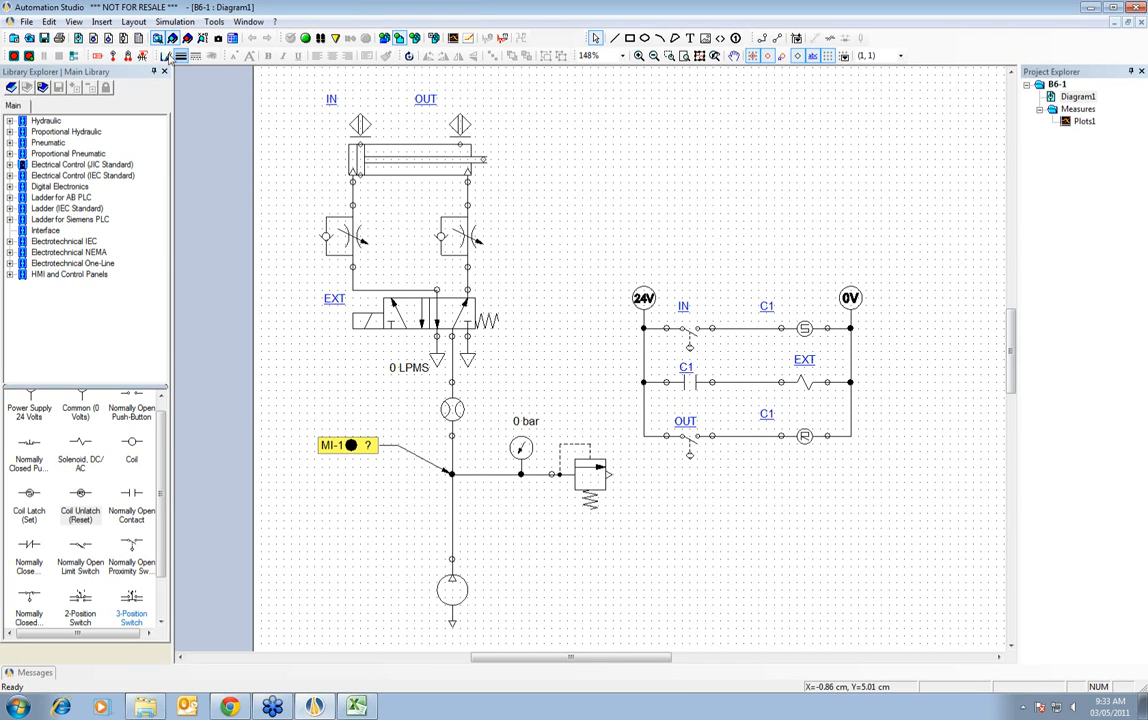
{"action": "left_click", "coordinate": [27, 22]}
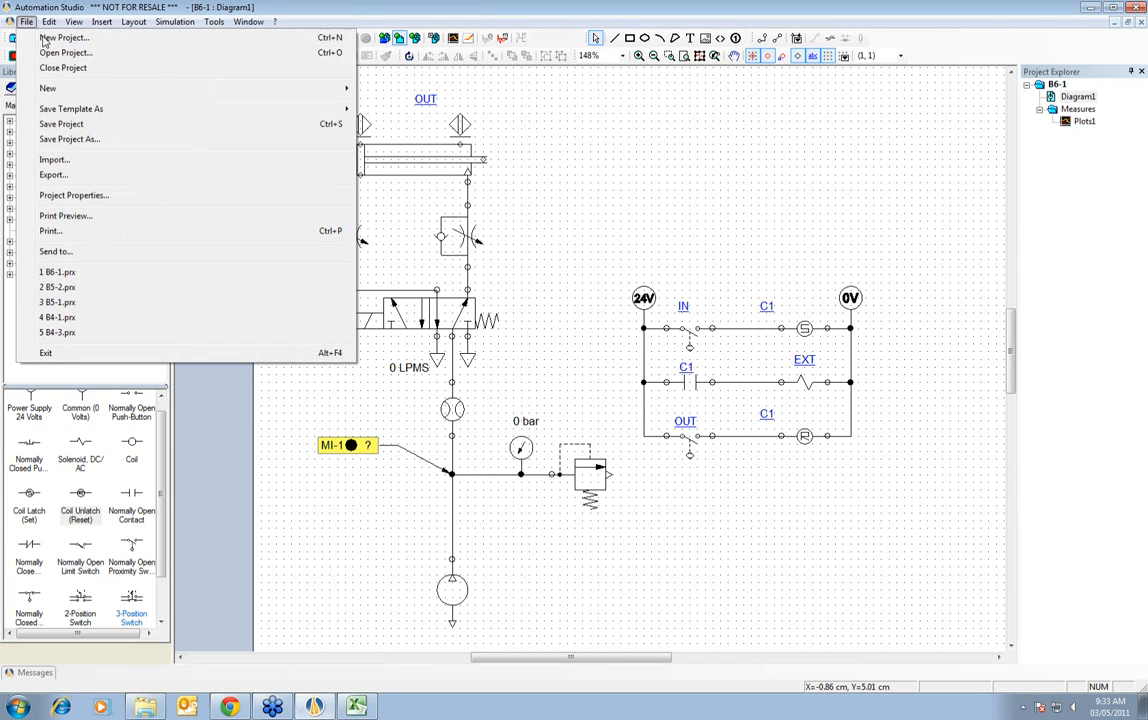
{"action": "mouse_move", "coordinate": [54, 95]}
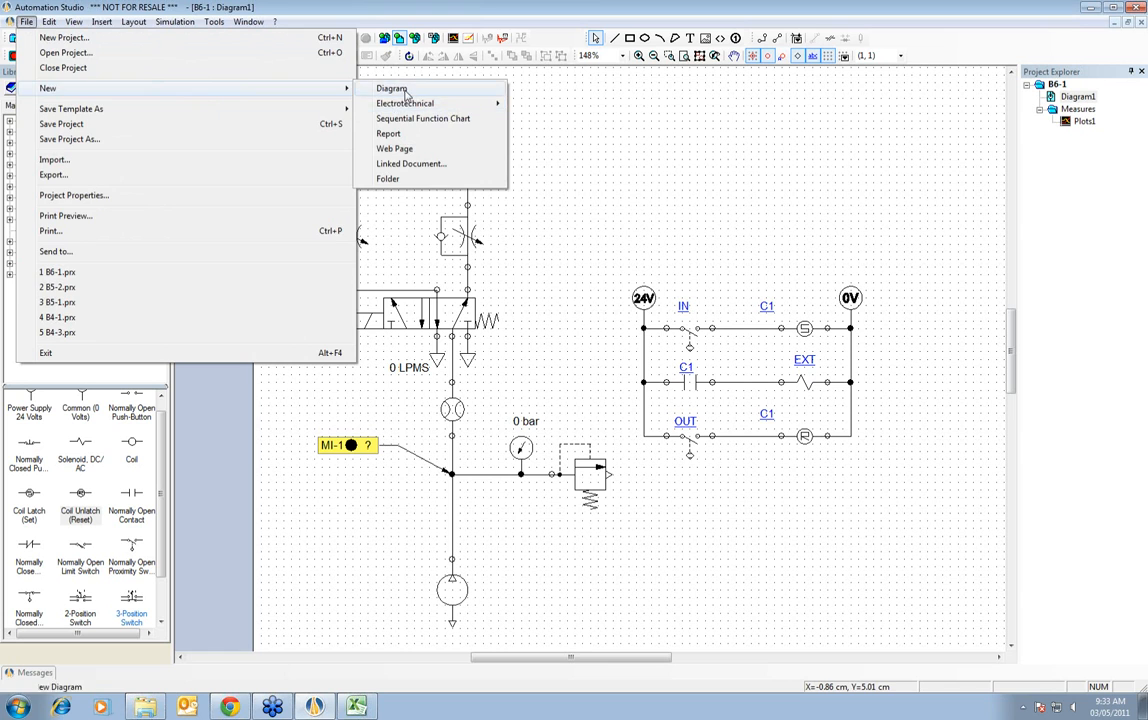
{"action": "left_click", "coordinate": [620, 118]}
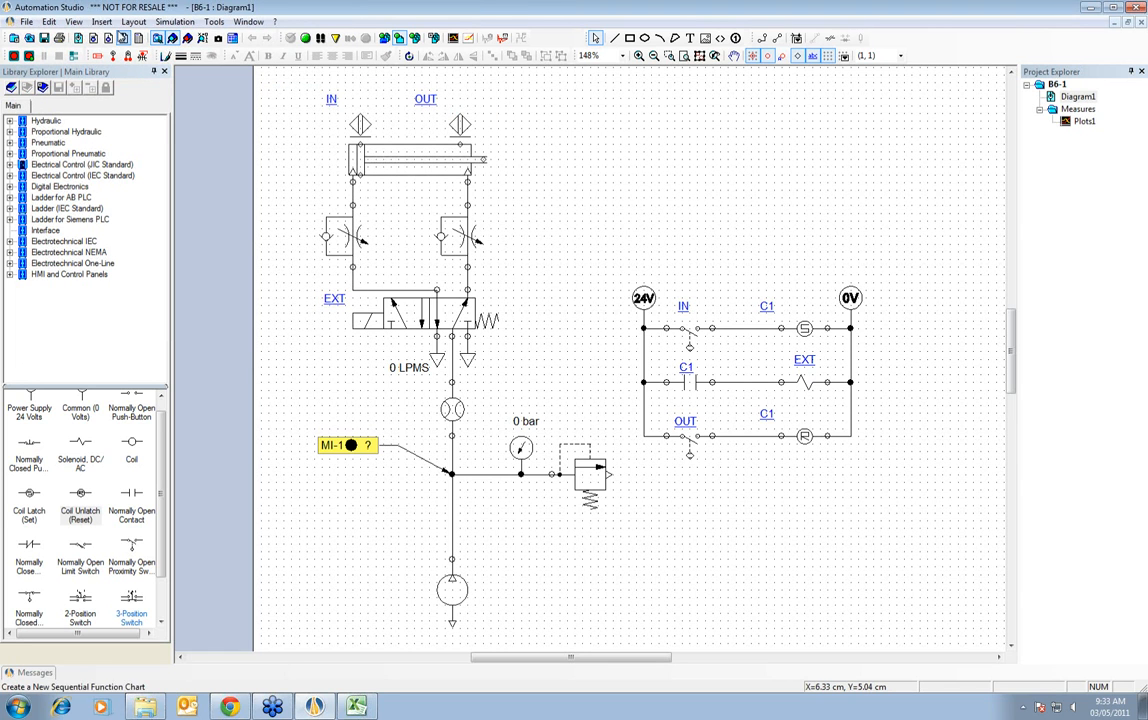
{"action": "left_click", "coordinate": [79, 40]}
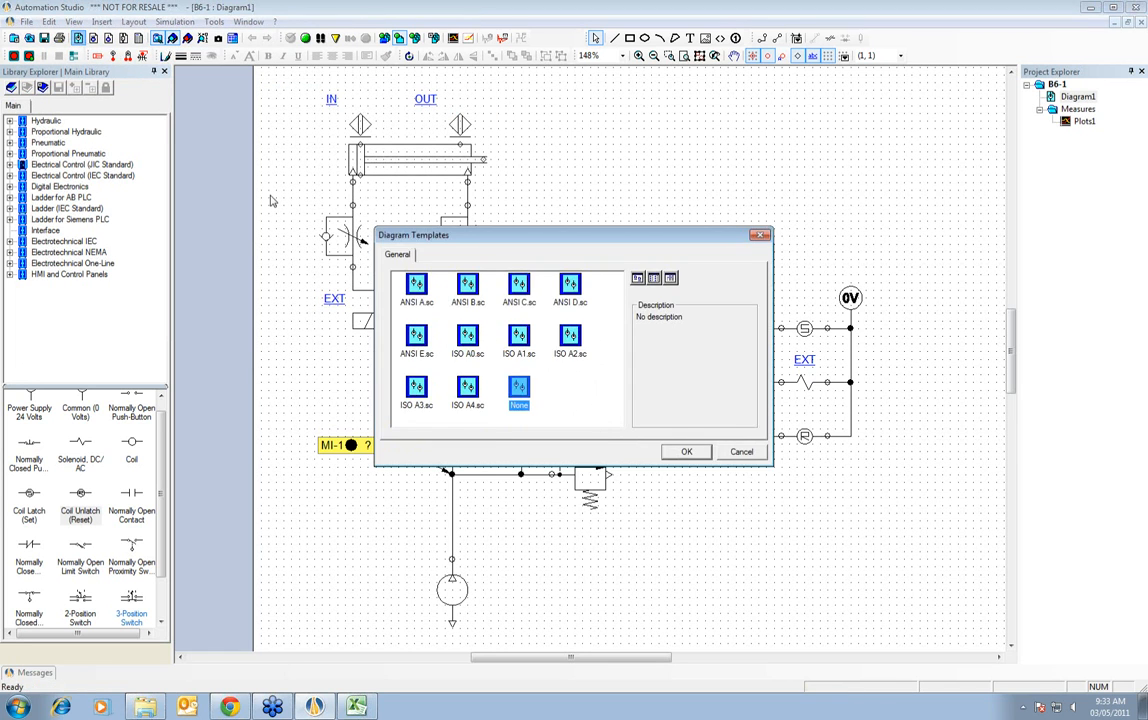
{"action": "left_click", "coordinate": [690, 452]}
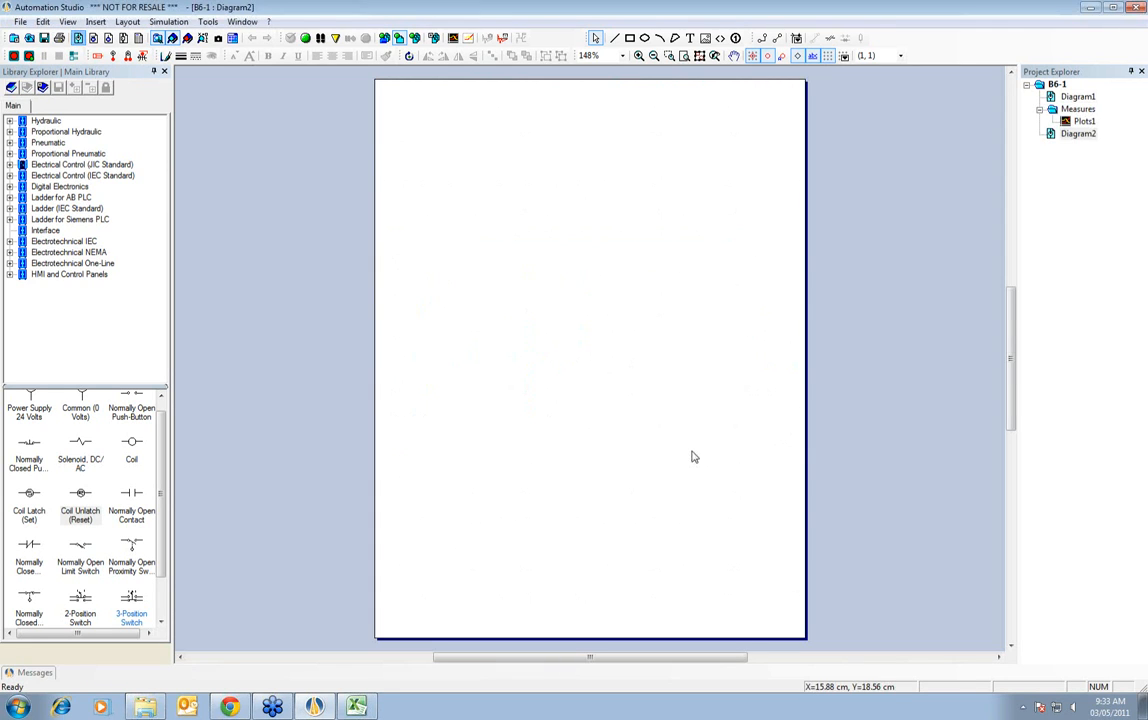
- Return to Diagram1, tile both diagrams vertically, and fit the whole page of Diagram2 in its view
{"action": "double_click", "coordinate": [1079, 97]}
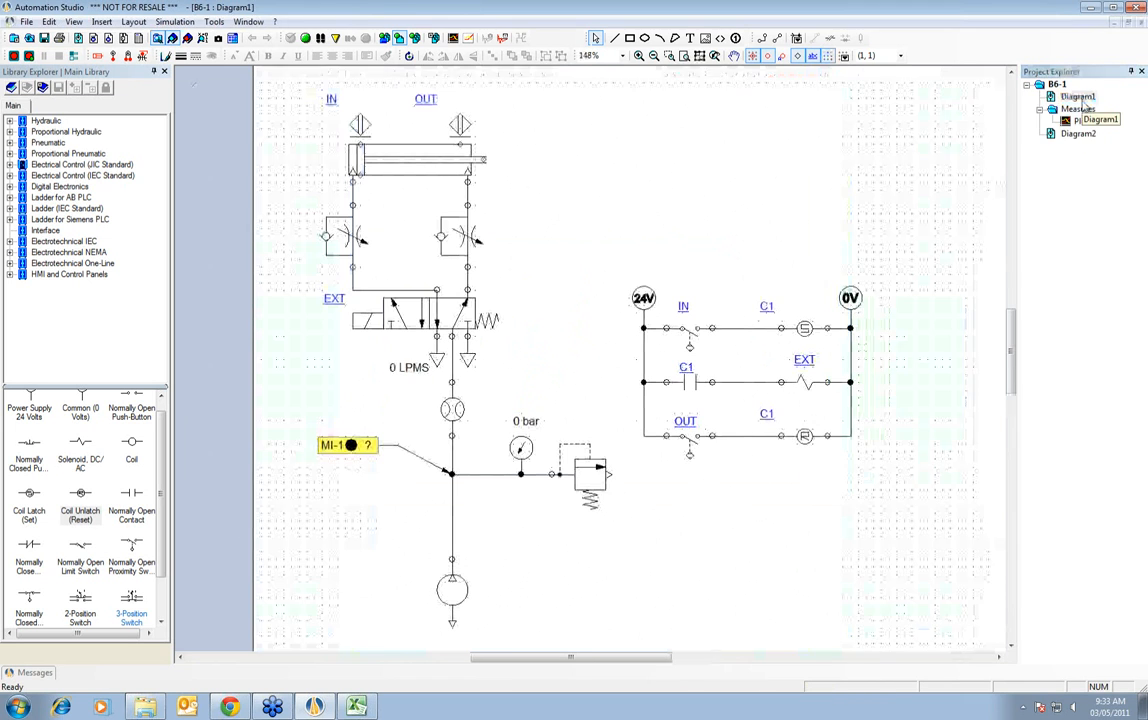
{"action": "left_click", "coordinate": [248, 21]}
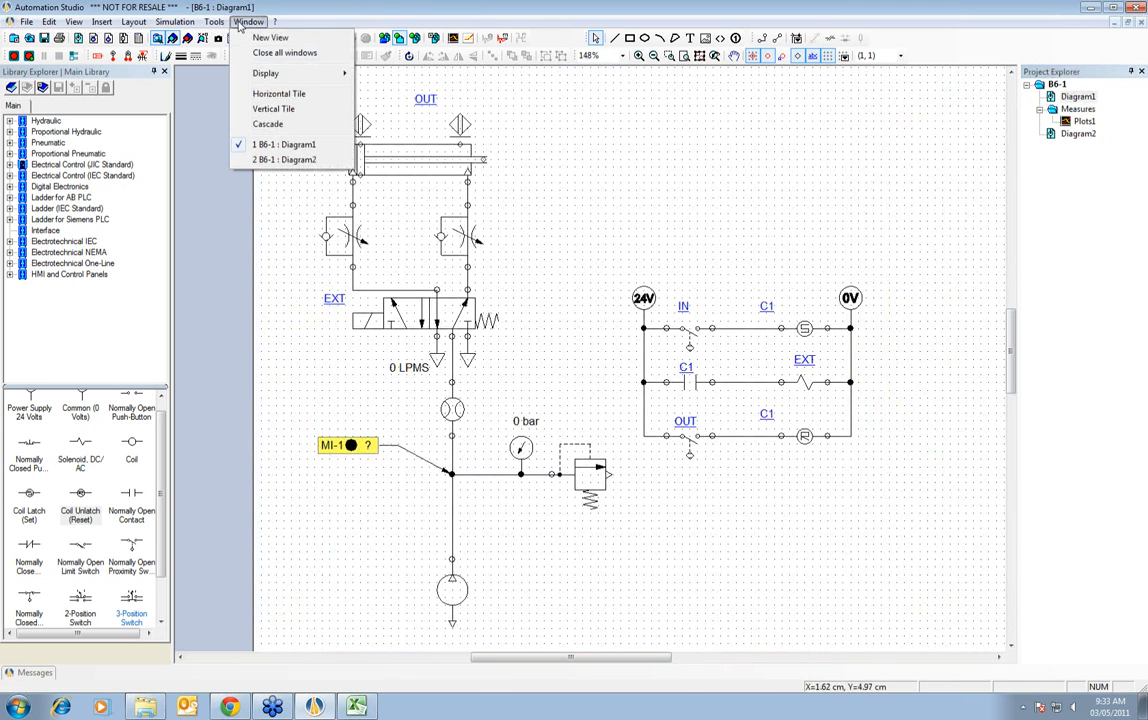
{"action": "left_click", "coordinate": [272, 108]}
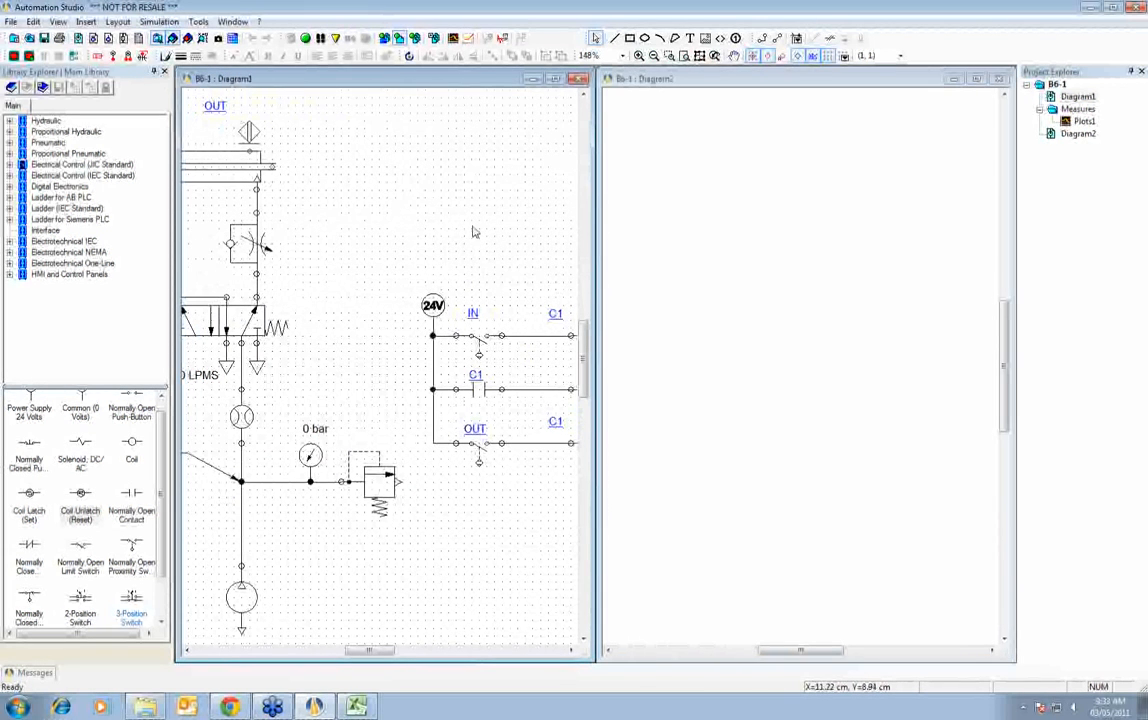
{"action": "left_click", "coordinate": [684, 57]}
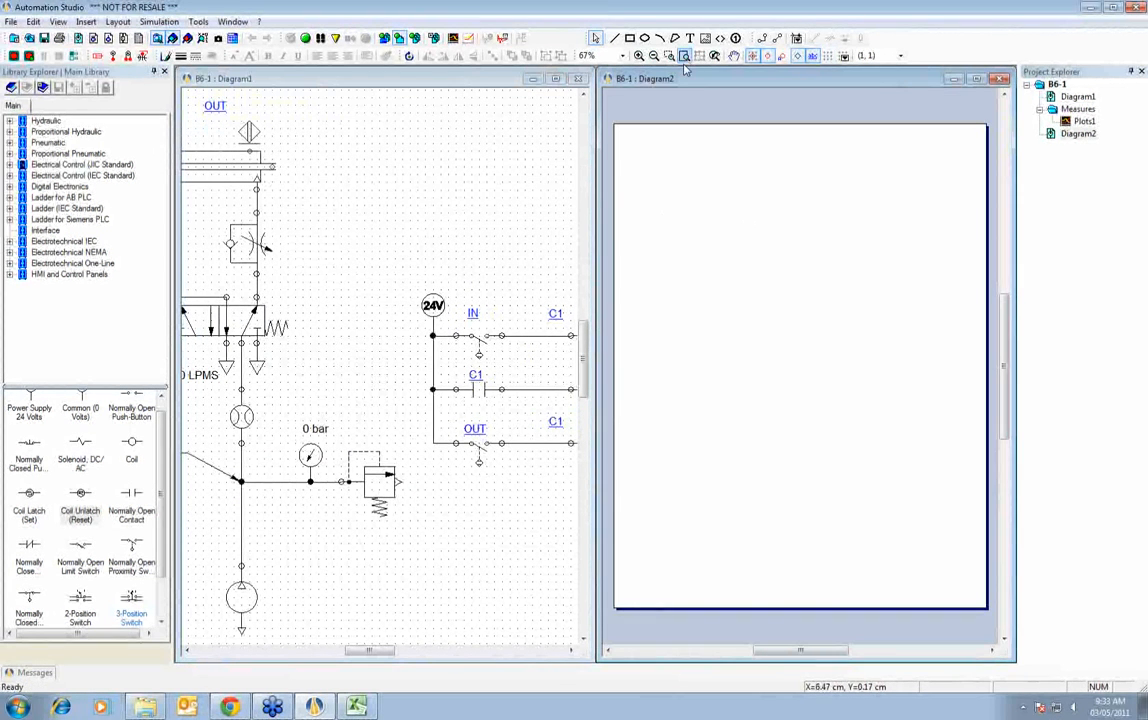
- Move the complete electrical control circuit from Diagram1 onto the upper half of the Diagram2 page
{"action": "left_click_drag", "start_coordinate": [390, 240], "coordinate": [699, 501]}
{"action": "left_click_drag", "start_coordinate": [372, 657], "coordinate": [395, 655]}
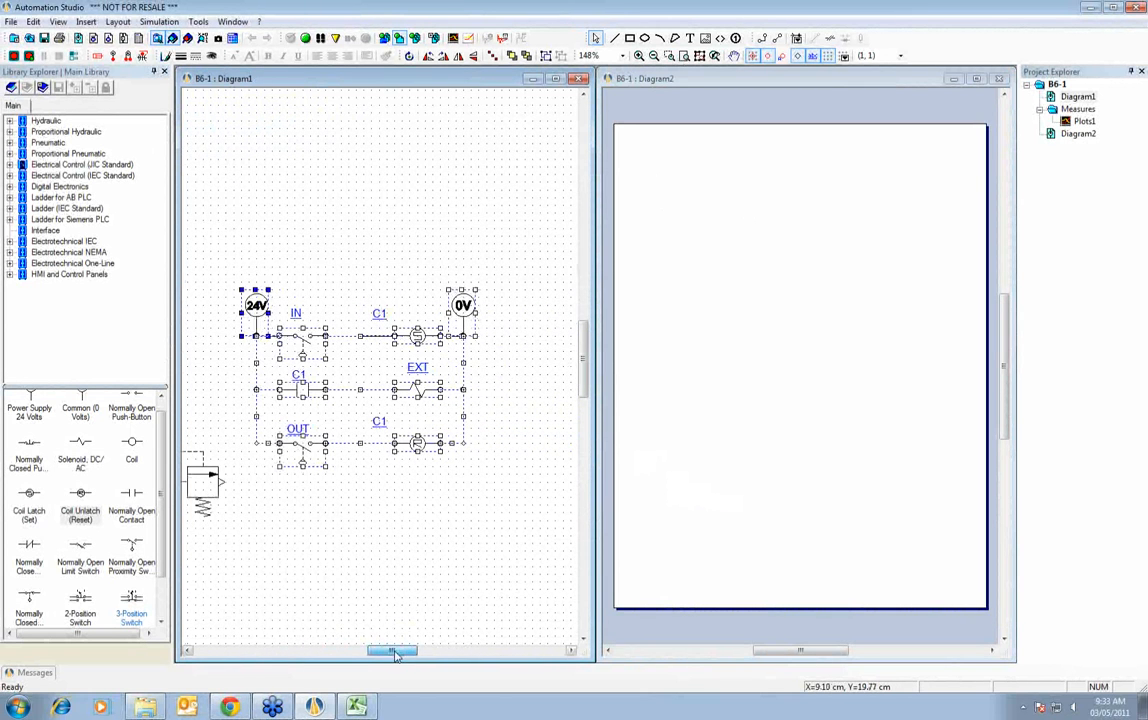
{"action": "left_click_drag", "start_coordinate": [465, 316], "coordinate": [828, 269]}
{"action": "left_click", "coordinate": [486, 248]}
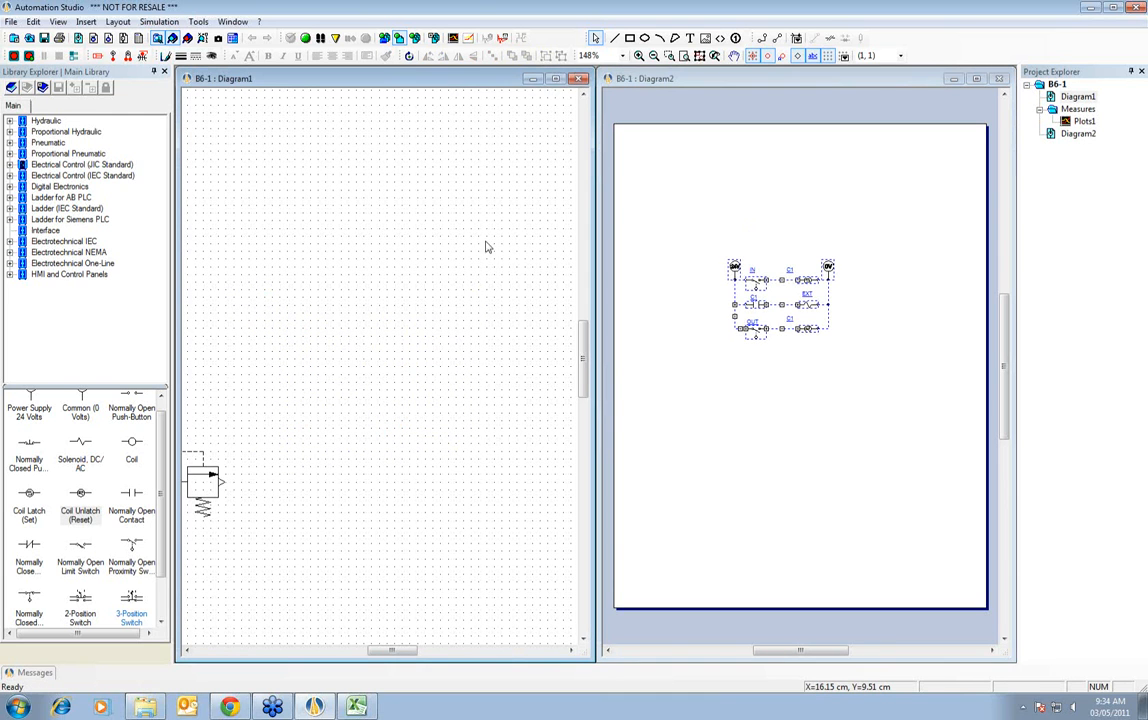
- Fit the Diagram1 page in its view and move the complete fluid power circuit toward the centre of the page
{"action": "left_click", "coordinate": [669, 56]}
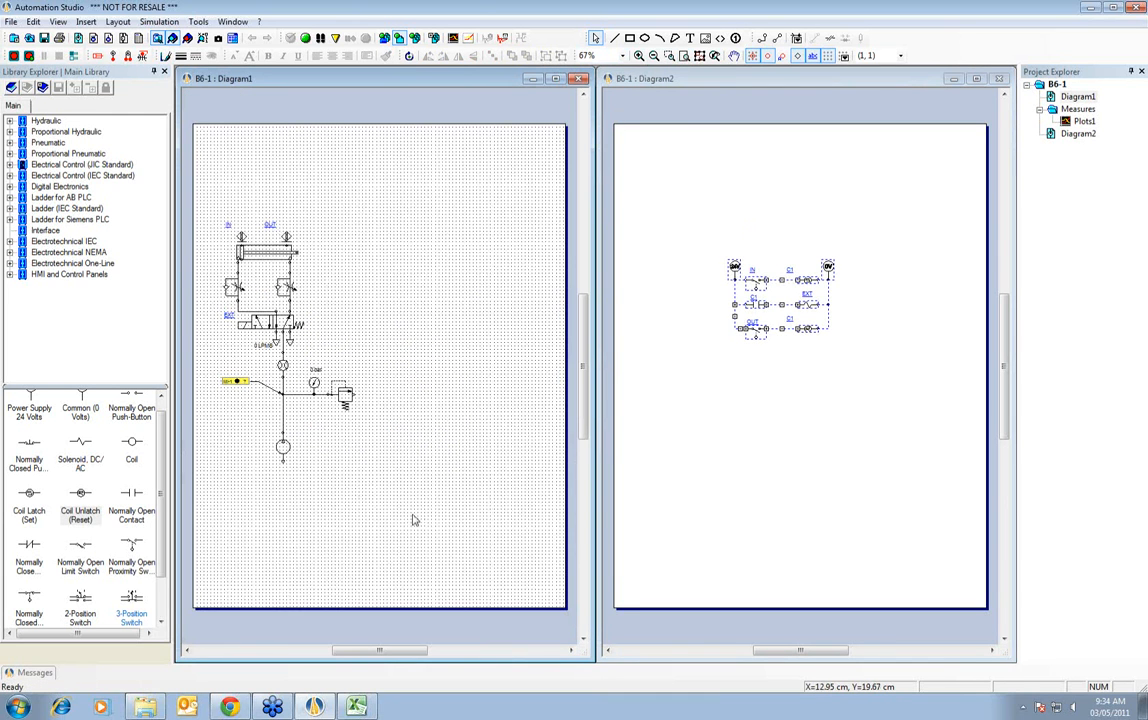
{"action": "left_click_drag", "start_coordinate": [413, 517], "coordinate": [186, 191]}
{"action": "left_click_drag", "start_coordinate": [309, 254], "coordinate": [397, 252]}
- Zoom the Diagram2 and Diagram1 views to show all their components
{"action": "left_click", "coordinate": [763, 222]}
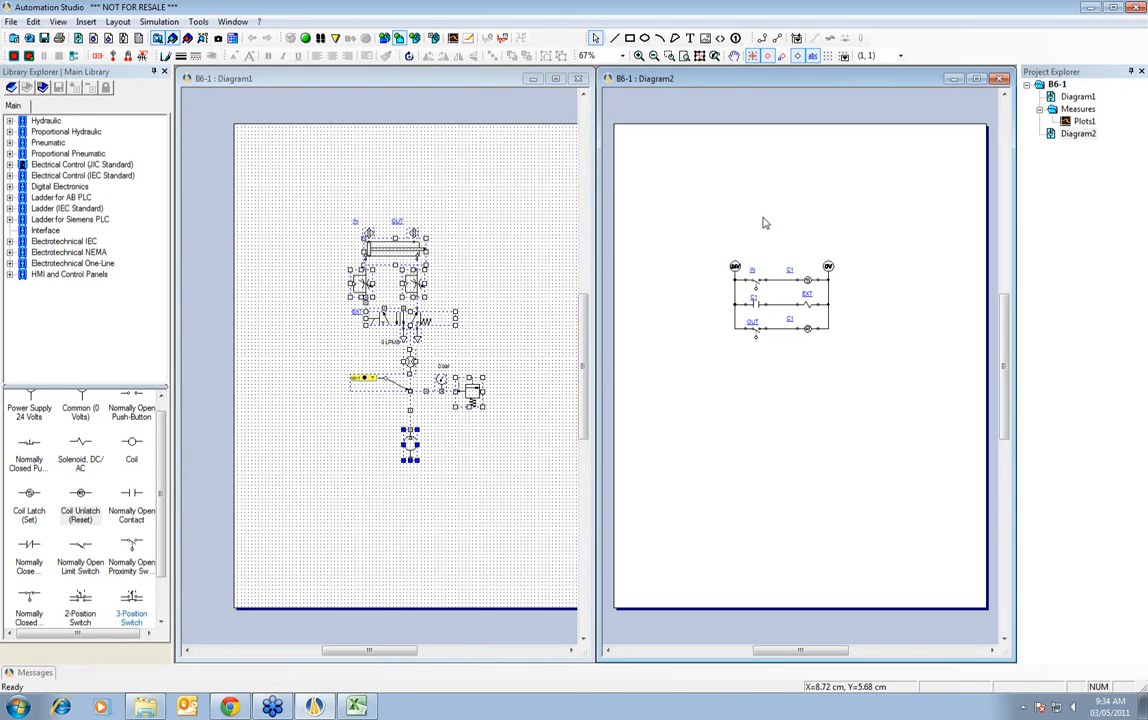
{"action": "left_click", "coordinate": [699, 55]}
{"action": "left_click", "coordinate": [538, 159]}
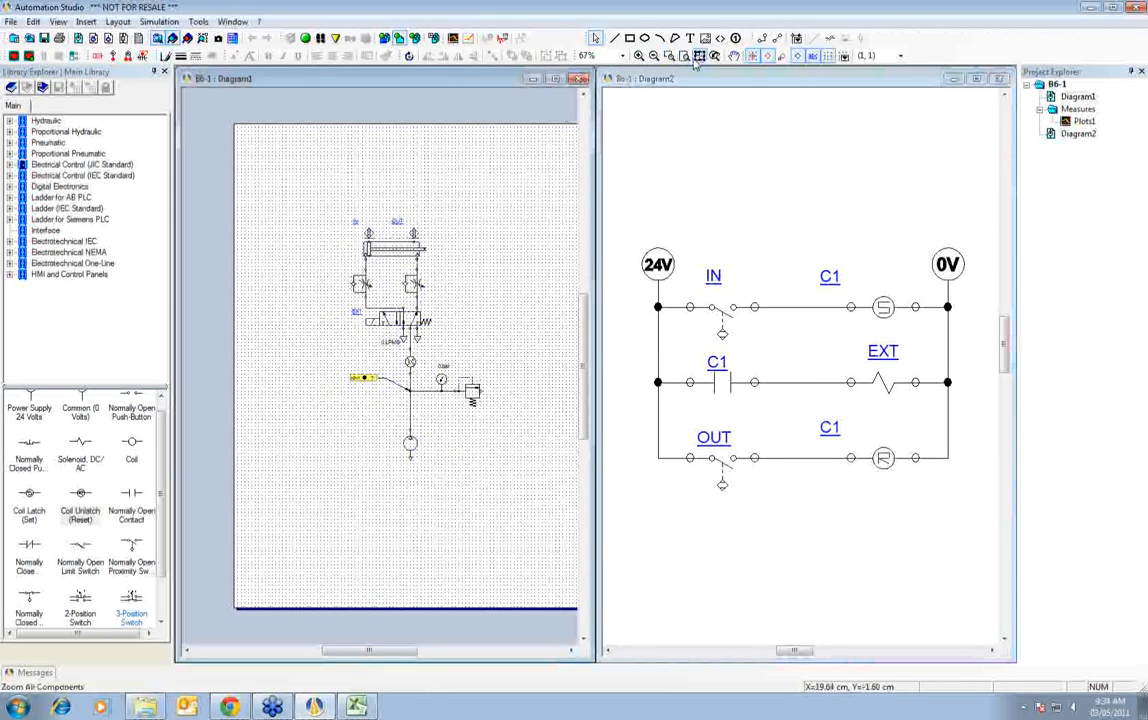
{"action": "left_click", "coordinate": [697, 57]}
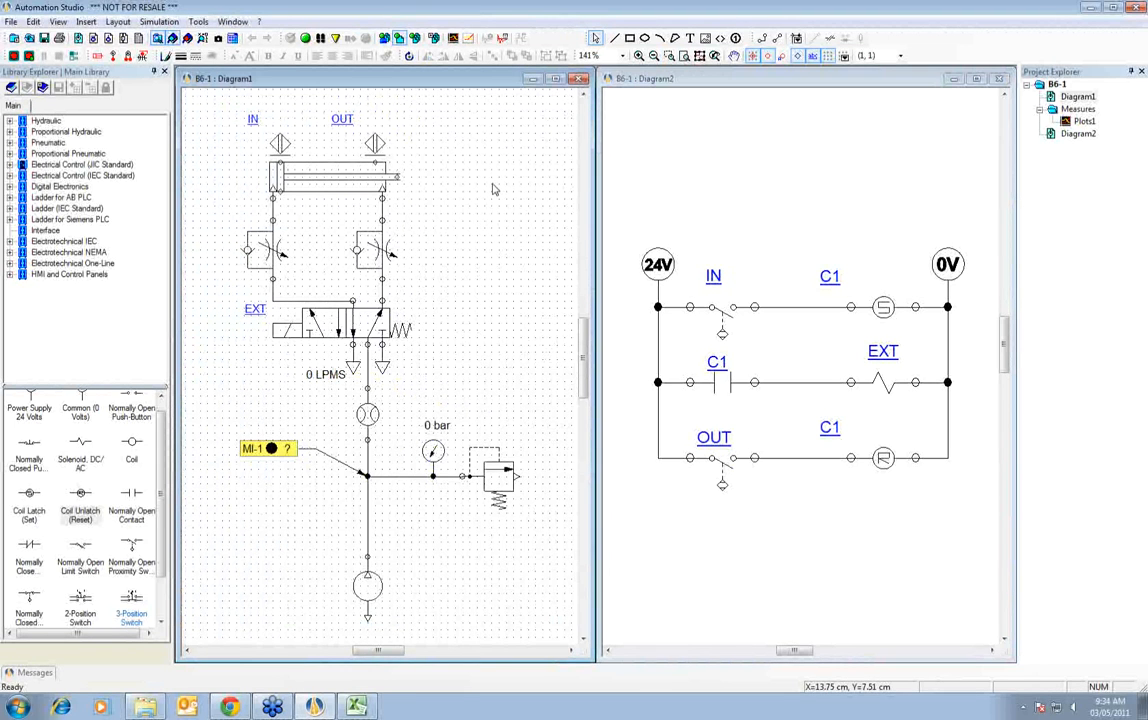
- Simulate the circuit split across Diagram1 and Diagram2 twice, stopping the simulation after each run
{"action": "left_click", "coordinate": [289, 37]}
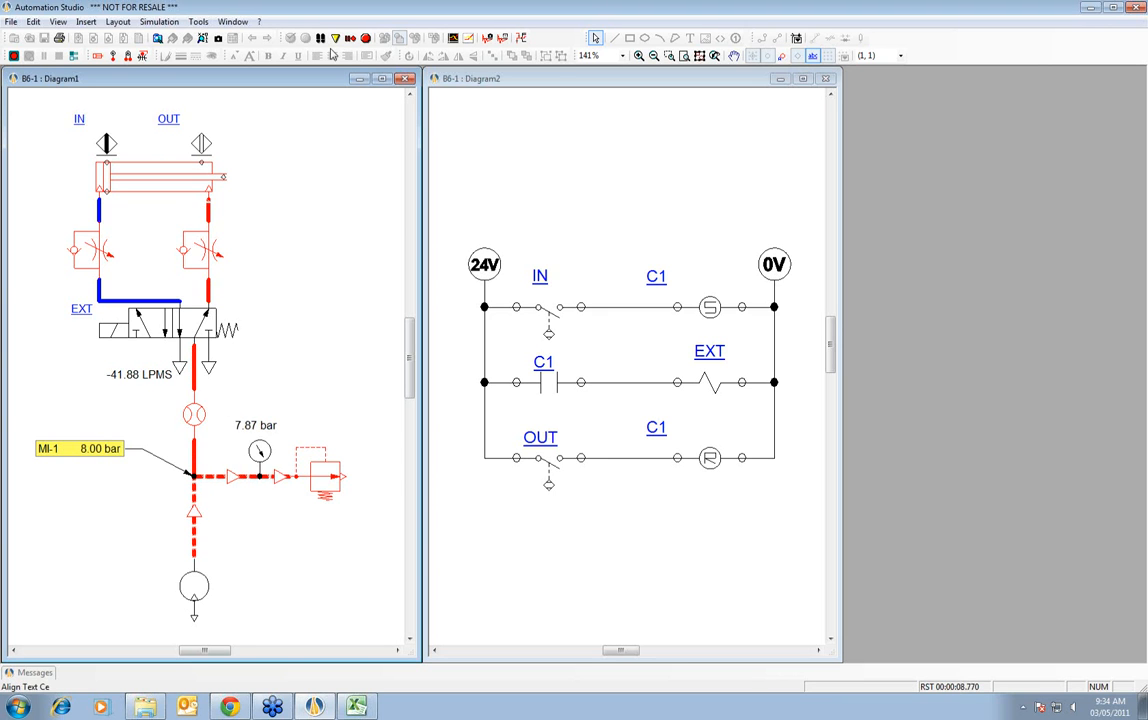
{"action": "left_click", "coordinate": [366, 38]}
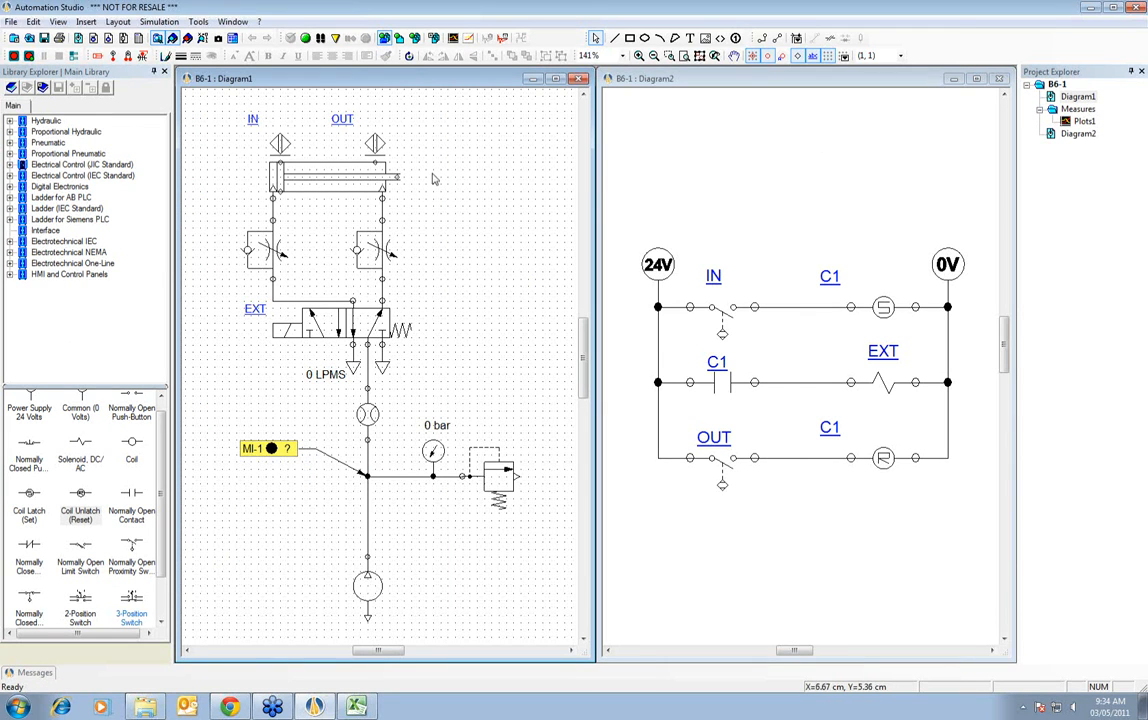
{"action": "left_click", "coordinate": [305, 38]}
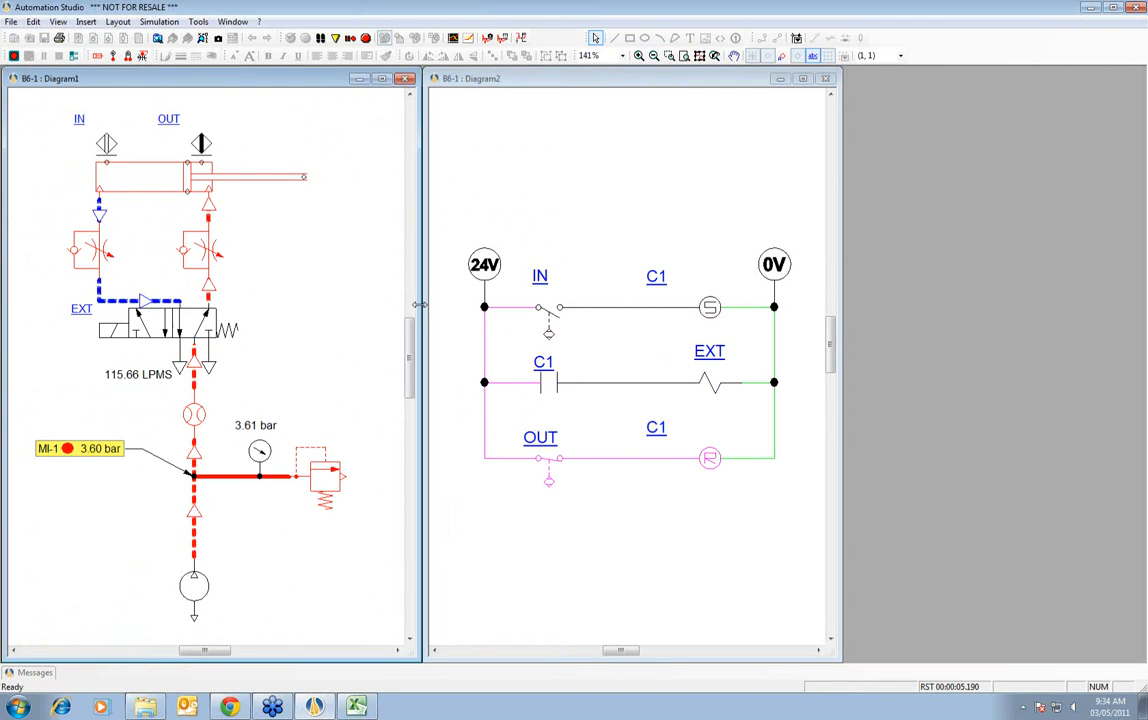
{"action": "left_click", "coordinate": [366, 38]}
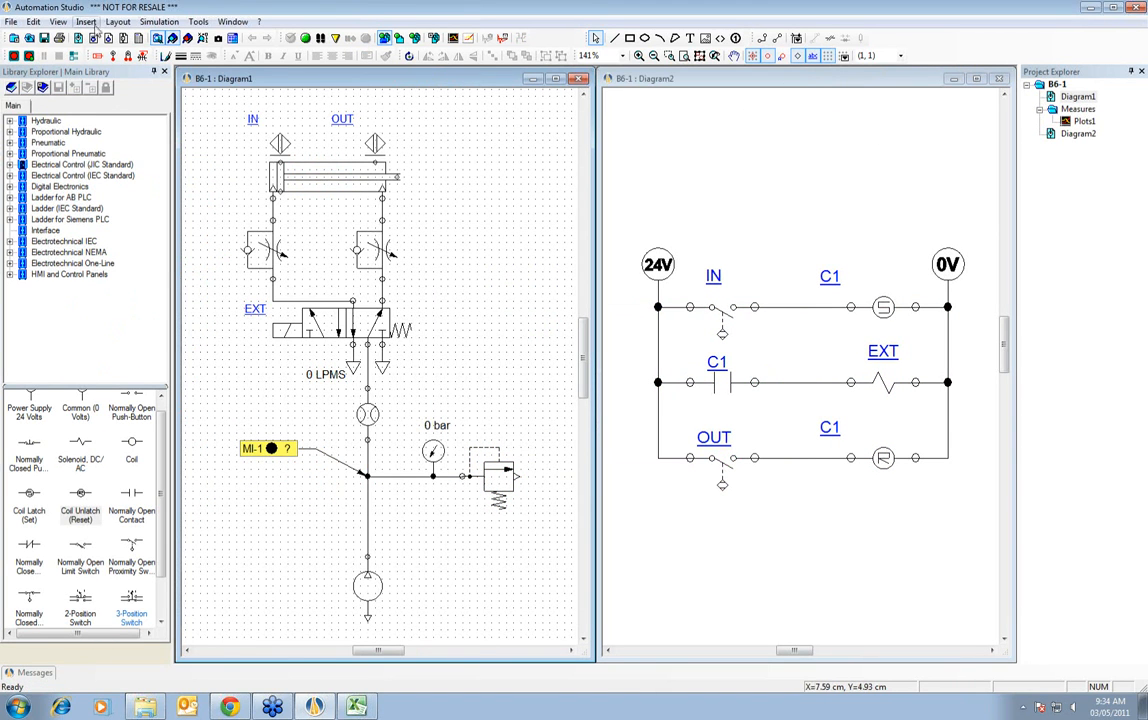
- Add a third blank diagram and tile all three diagrams vertically across the workspace with the Project and Library Explorers closed
{"action": "left_click", "coordinate": [79, 38]}
{"action": "left_click", "coordinate": [686, 452]}
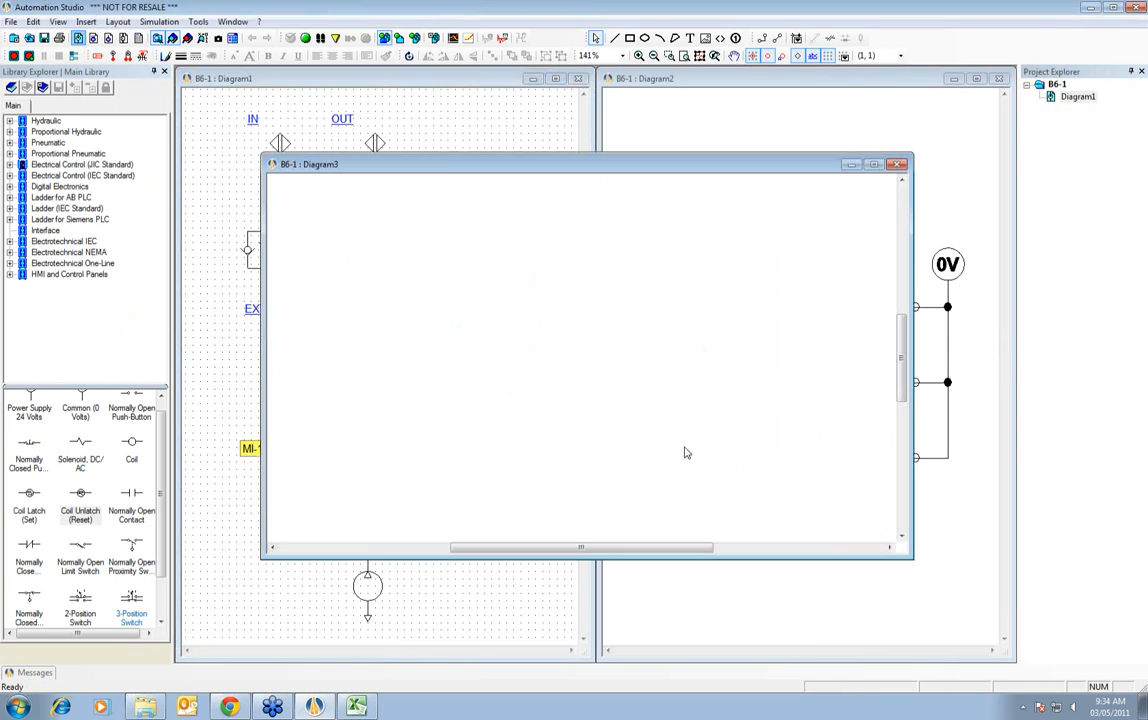
{"action": "left_click", "coordinate": [1141, 72]}
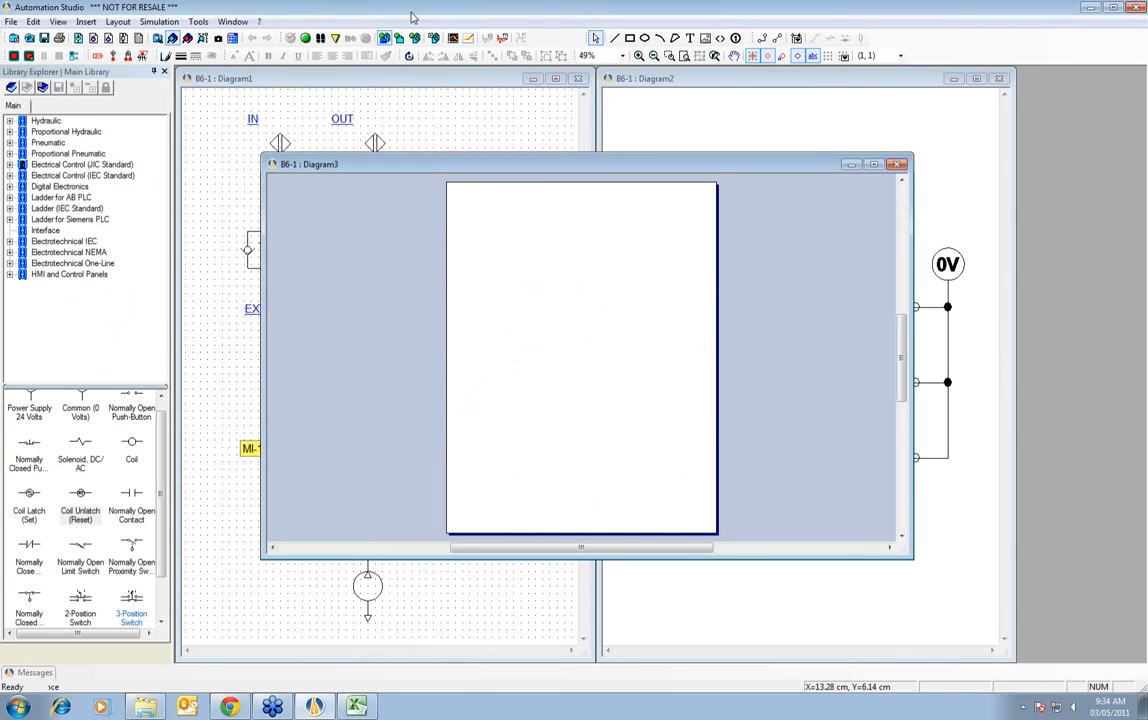
{"action": "left_click", "coordinate": [164, 71]}
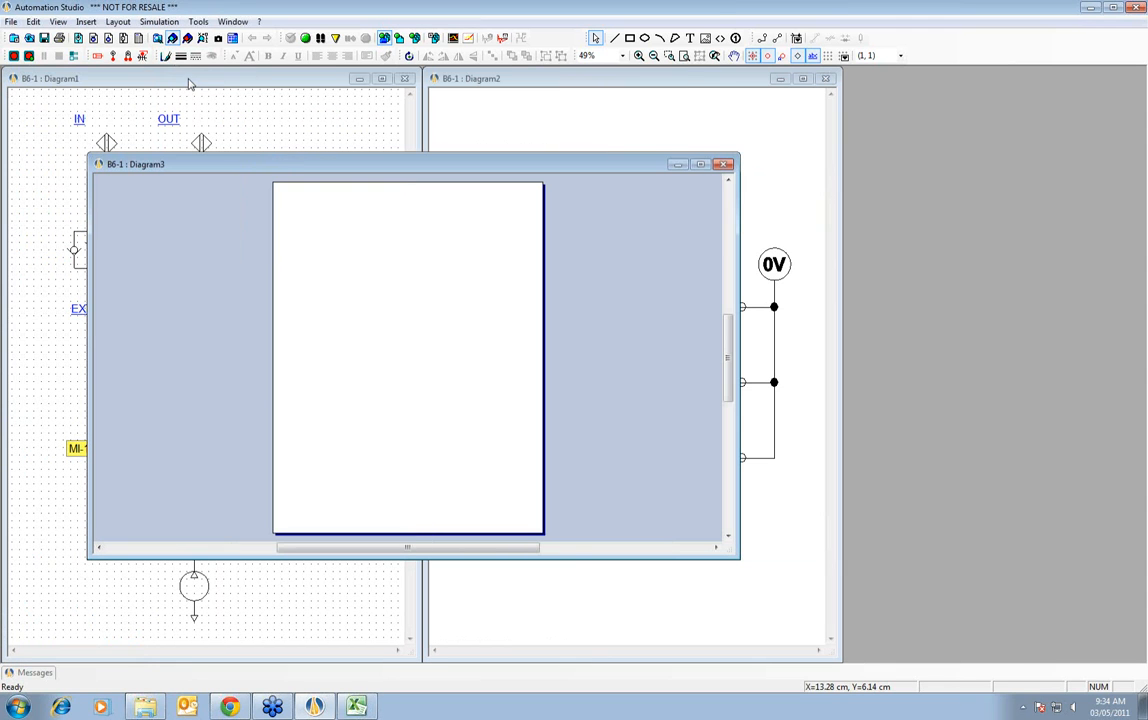
{"action": "left_click", "coordinate": [225, 21]}
{"action": "left_click", "coordinate": [255, 108]}
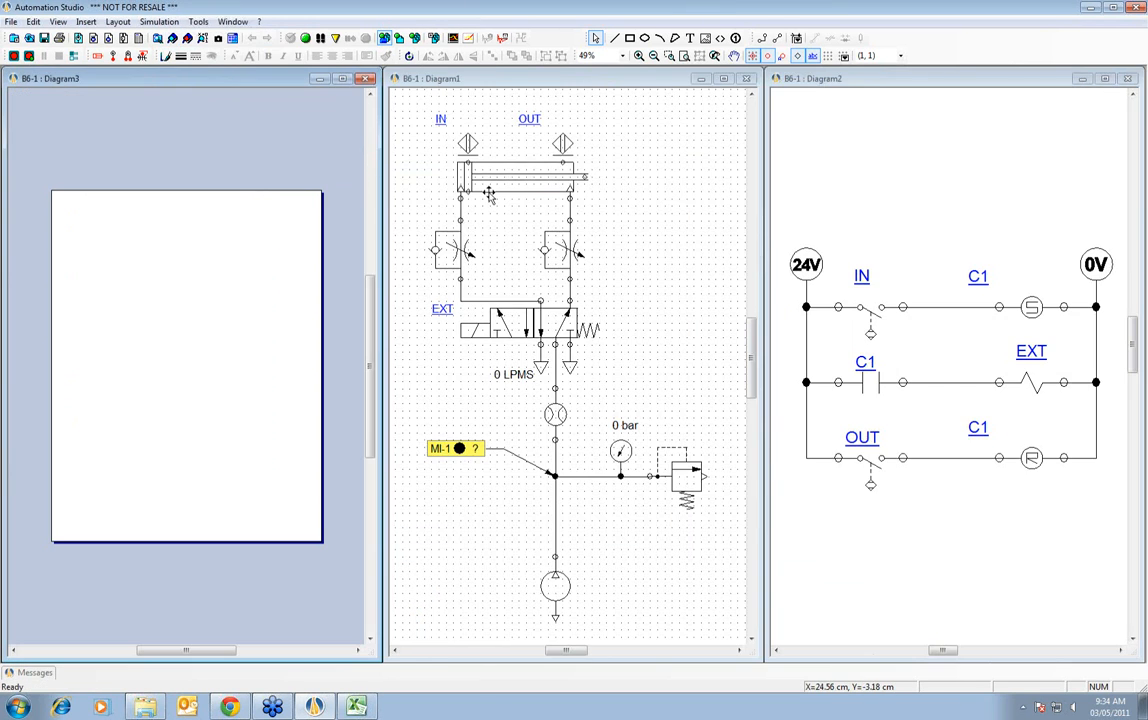
- Move the cylinder and its sensors up in Diagram1 and convert both lines between cylinder and flow controls to jumps
{"action": "left_click_drag", "start_coordinate": [560, 187], "coordinate": [379, 101]}
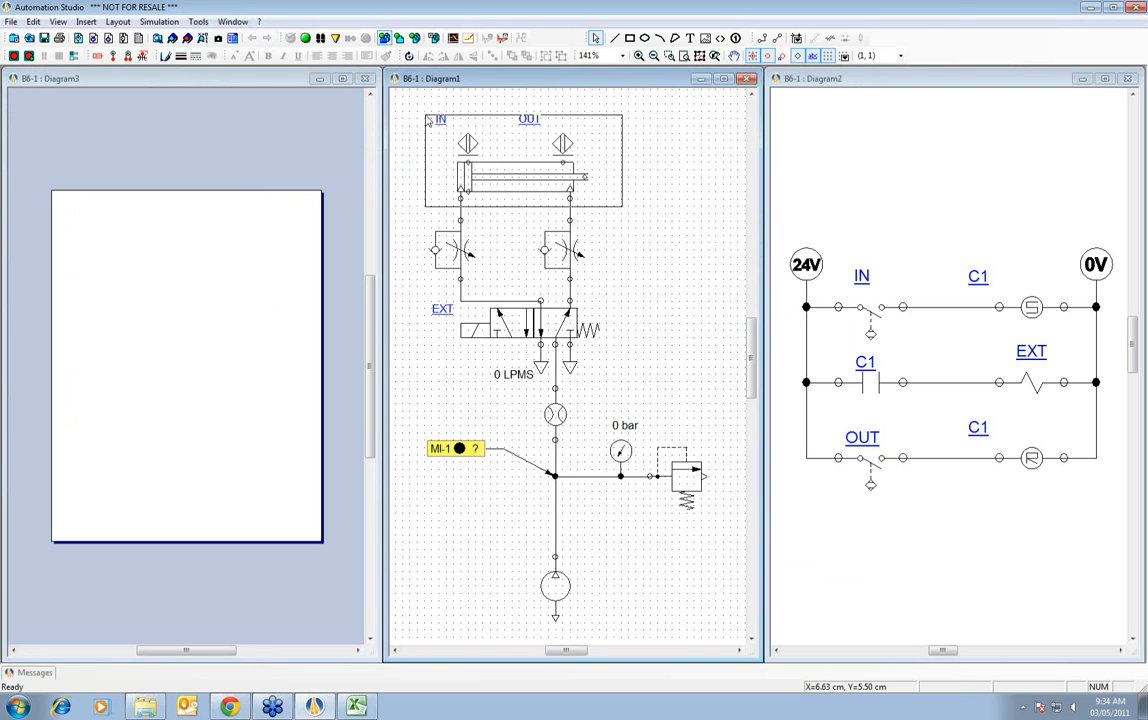
{"action": "left_click_drag", "start_coordinate": [500, 188], "coordinate": [500, 152]}
{"action": "left_click", "coordinate": [479, 199]}
{"action": "right_click", "coordinate": [462, 188]}
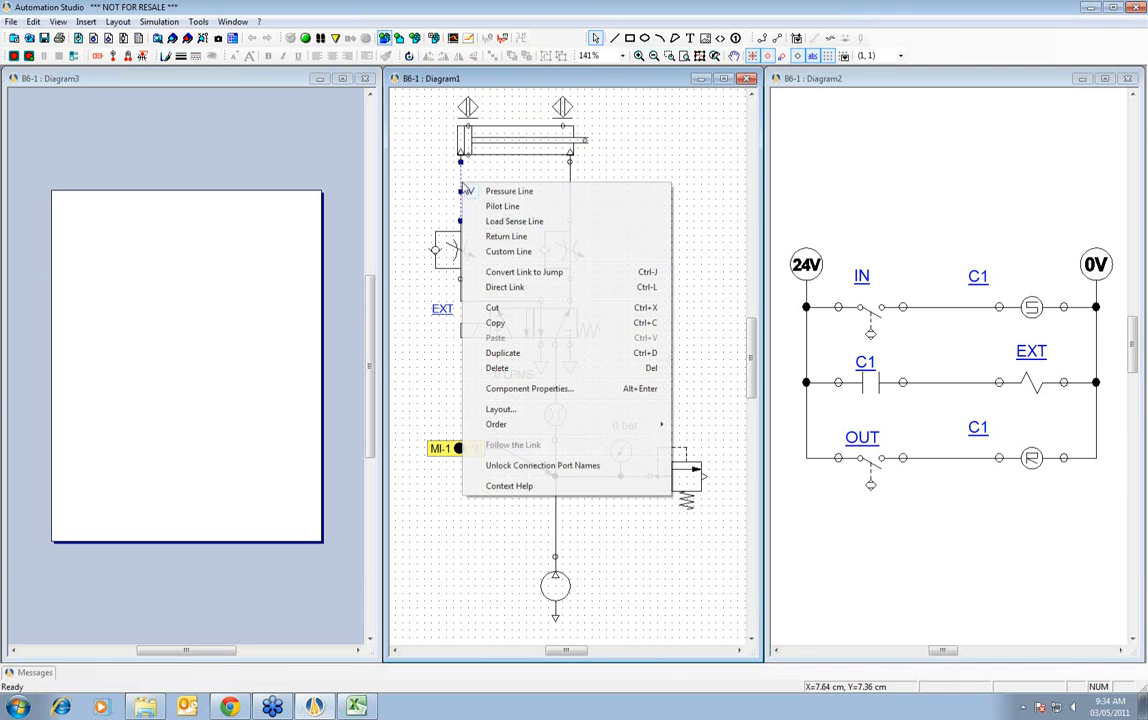
{"action": "left_click", "coordinate": [520, 272]}
{"action": "right_click", "coordinate": [570, 180]}
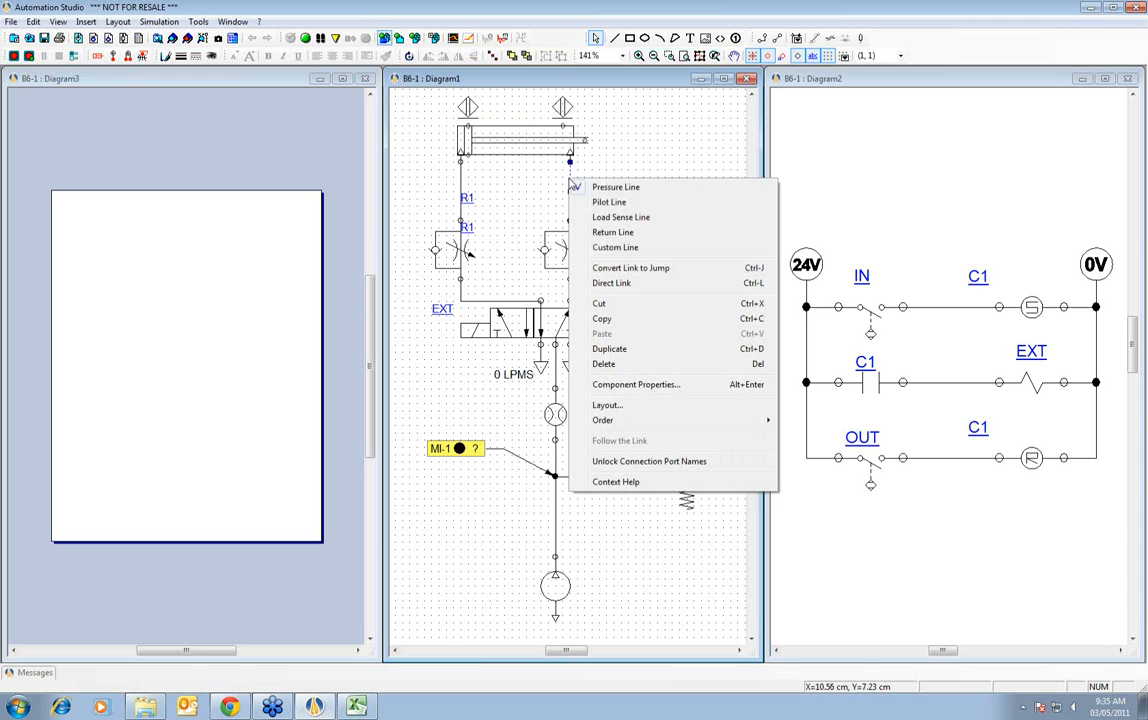
{"action": "left_click", "coordinate": [607, 268]}
- Move the cylinder with its IN and OUT sensors and R1 and R2 jumps from Diagram1 onto the Diagram3 page
{"action": "scroll", "coordinate": [648, 215], "scroll_direction": "up", "scroll_amount": 2}
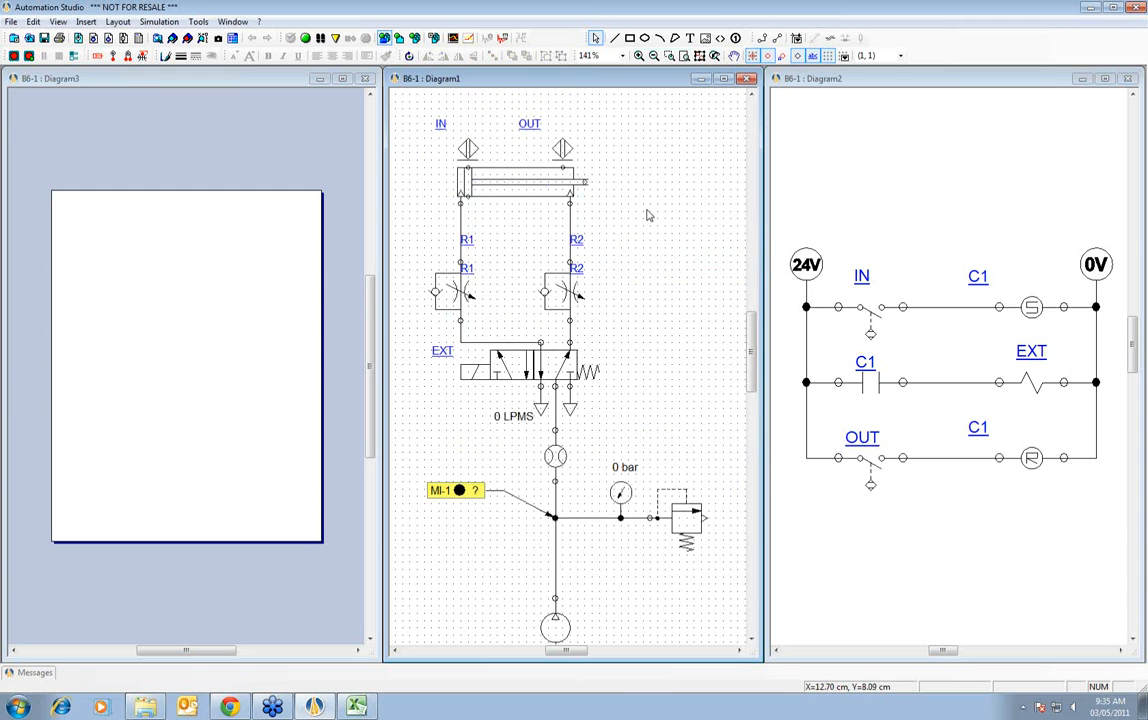
{"action": "left_click_drag", "start_coordinate": [396, 96], "coordinate": [648, 297]}
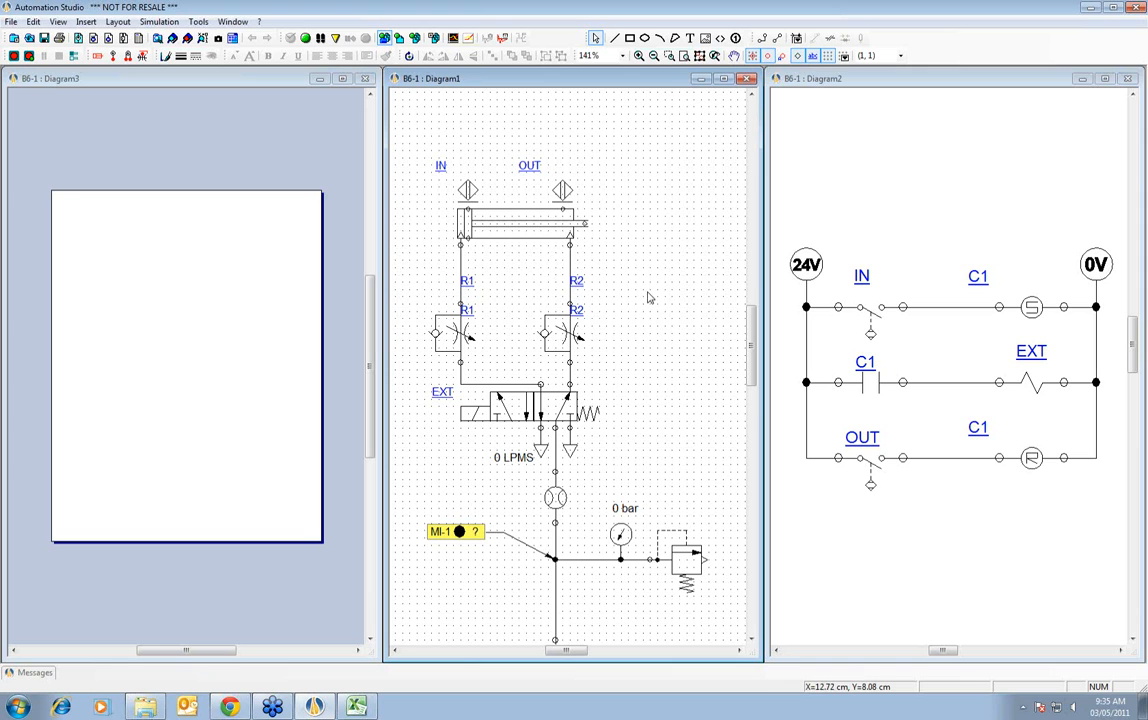
{"action": "left_click_drag", "start_coordinate": [533, 246], "coordinate": [224, 250]}
{"action": "left_click", "coordinate": [224, 250]}
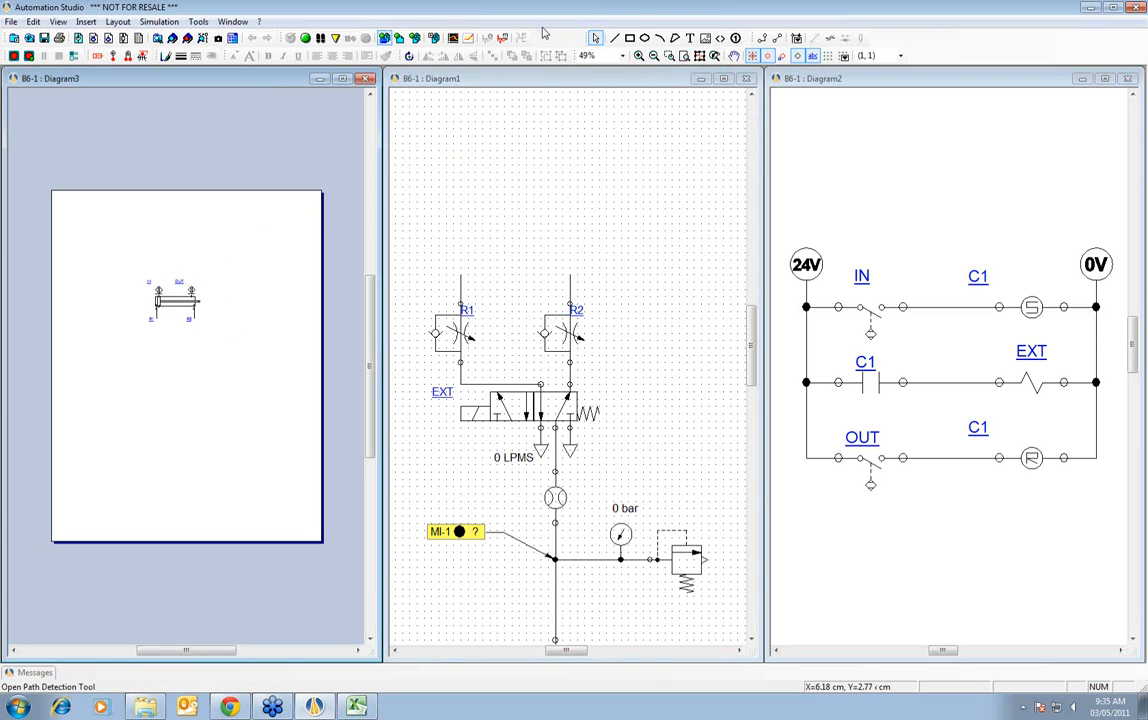
- Fit all components in the Diagram3 and Diagram1 views, and simulate the circuit across the three diagrams before stopping it
{"action": "left_click", "coordinate": [700, 56]}
{"action": "left_click", "coordinate": [625, 176]}
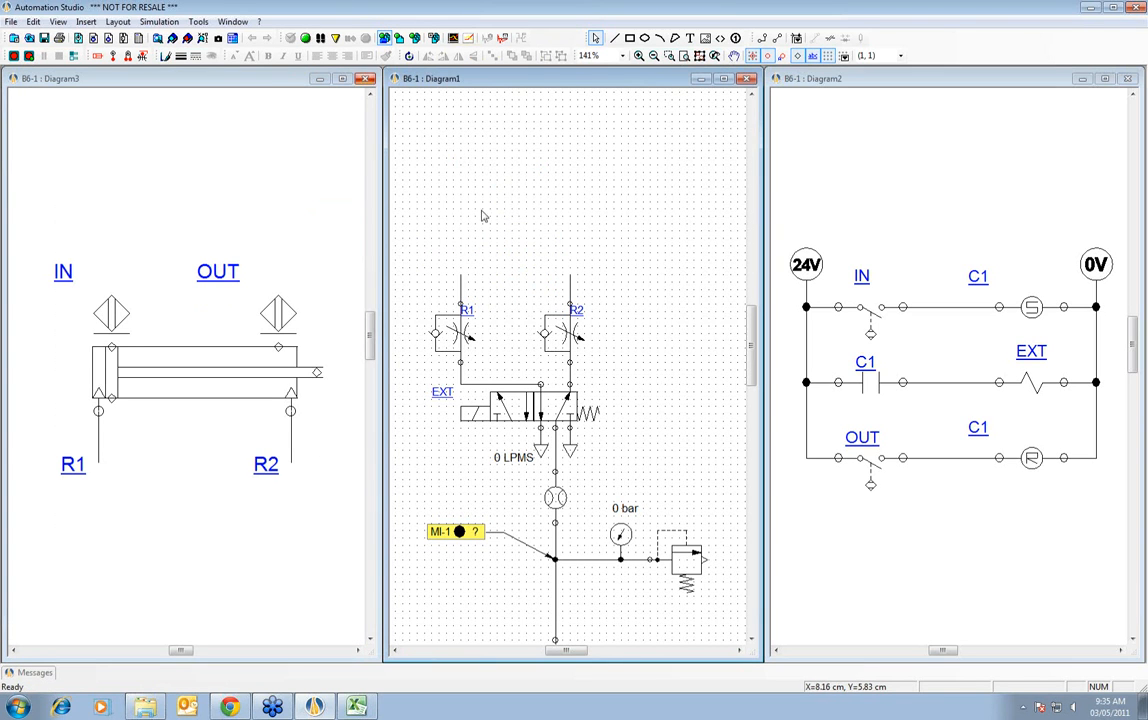
{"action": "left_click", "coordinate": [700, 57]}
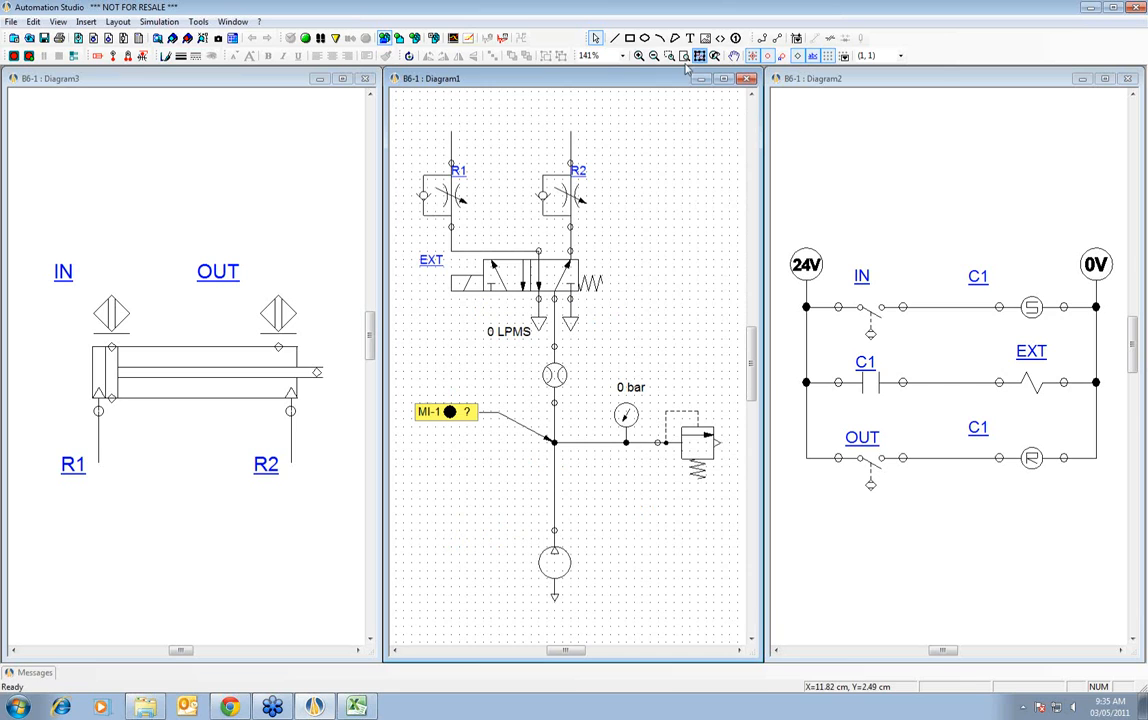
{"action": "left_click", "coordinate": [306, 39]}
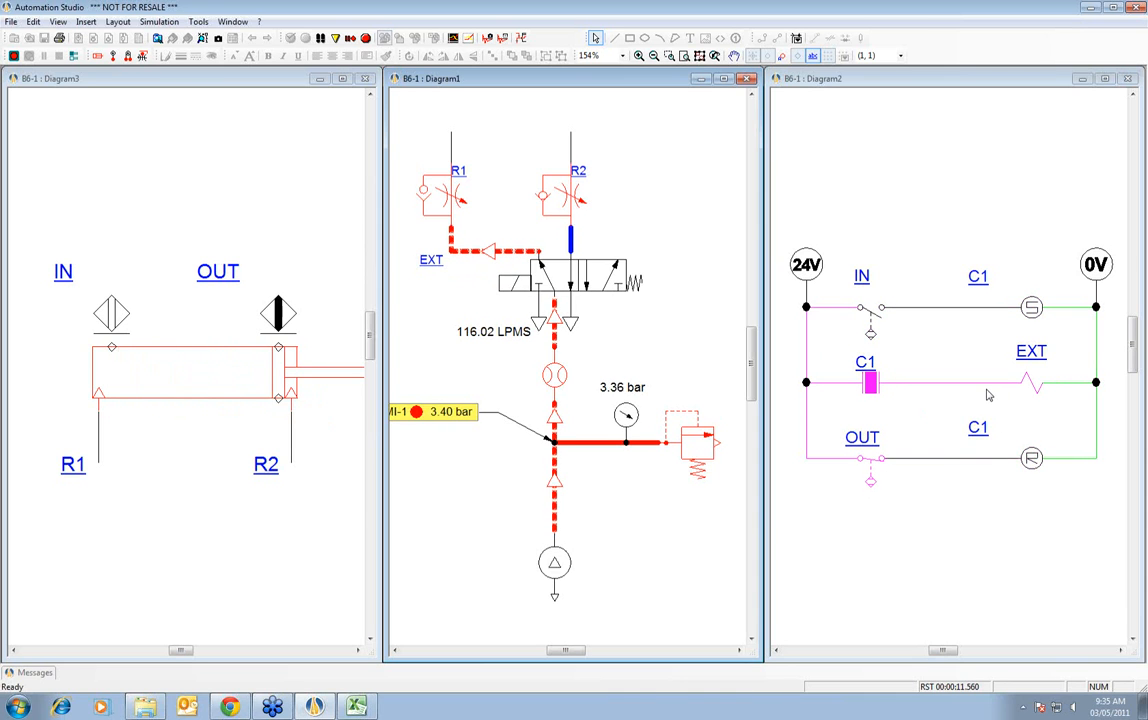
{"action": "left_click", "coordinate": [366, 38]}
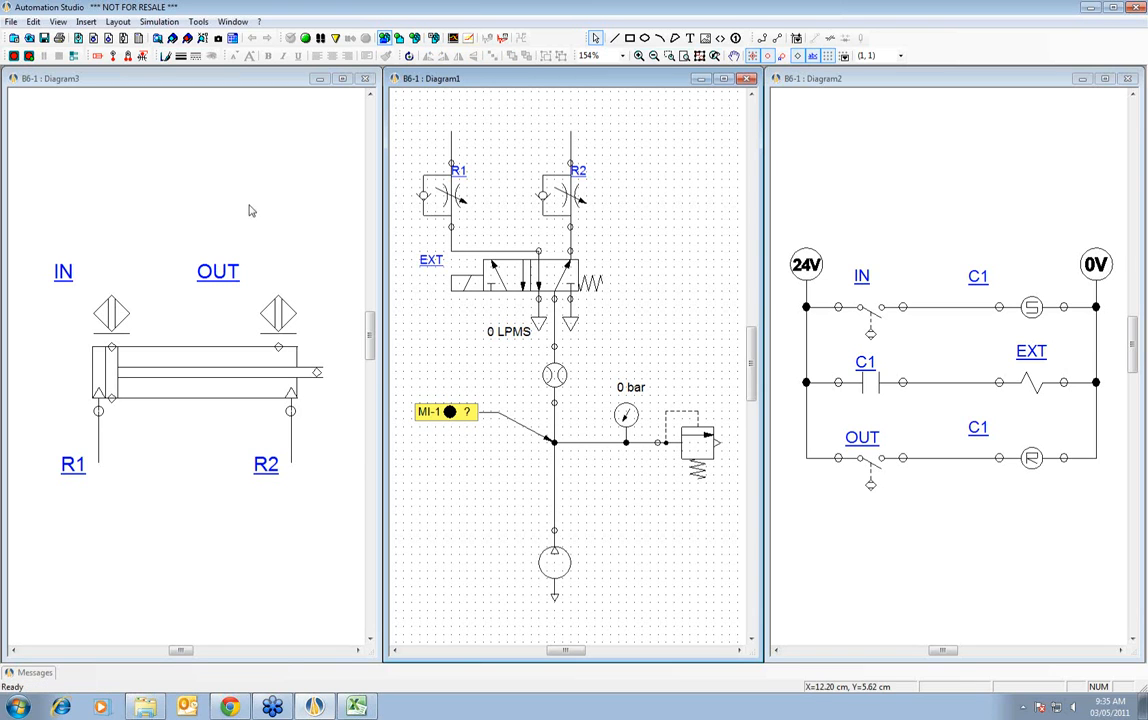
- Move the cylinder assembly with its sensors and R1 and R2 jumps from Diagram3 back to the upper part of Diagram1
{"action": "left_click_drag", "start_coordinate": [34, 190], "coordinate": [313, 500]}
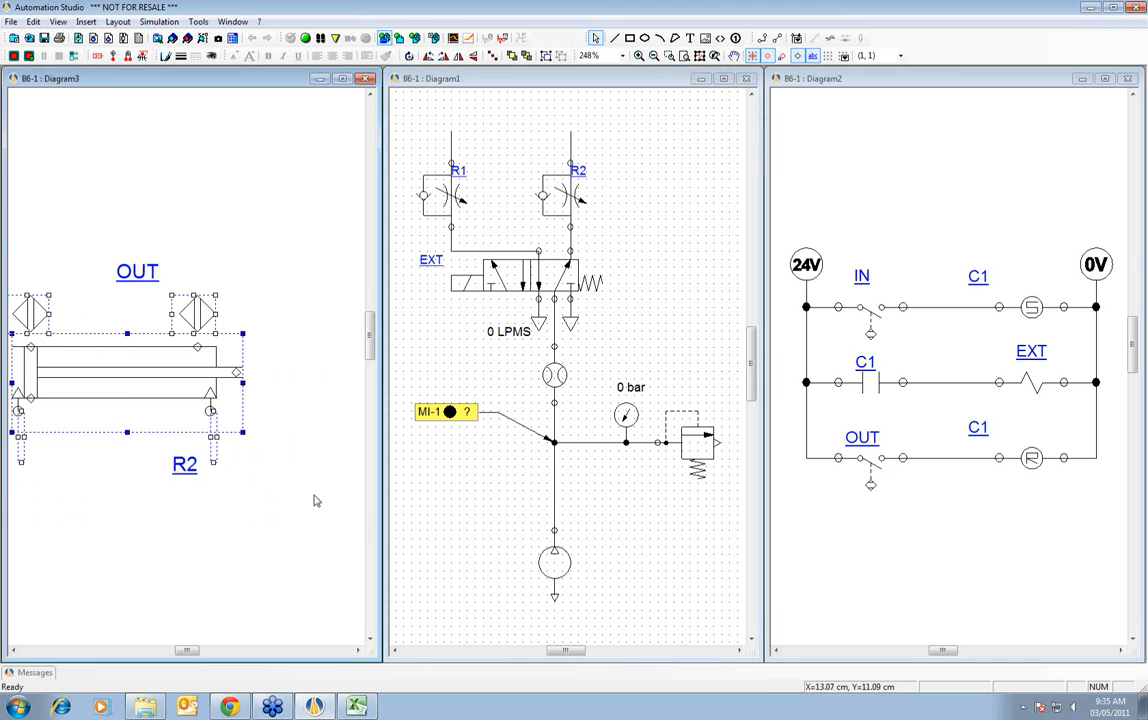
{"action": "left_click_drag", "start_coordinate": [360, 241], "coordinate": [588, 114]}
{"action": "left_click", "coordinate": [637, 226]}
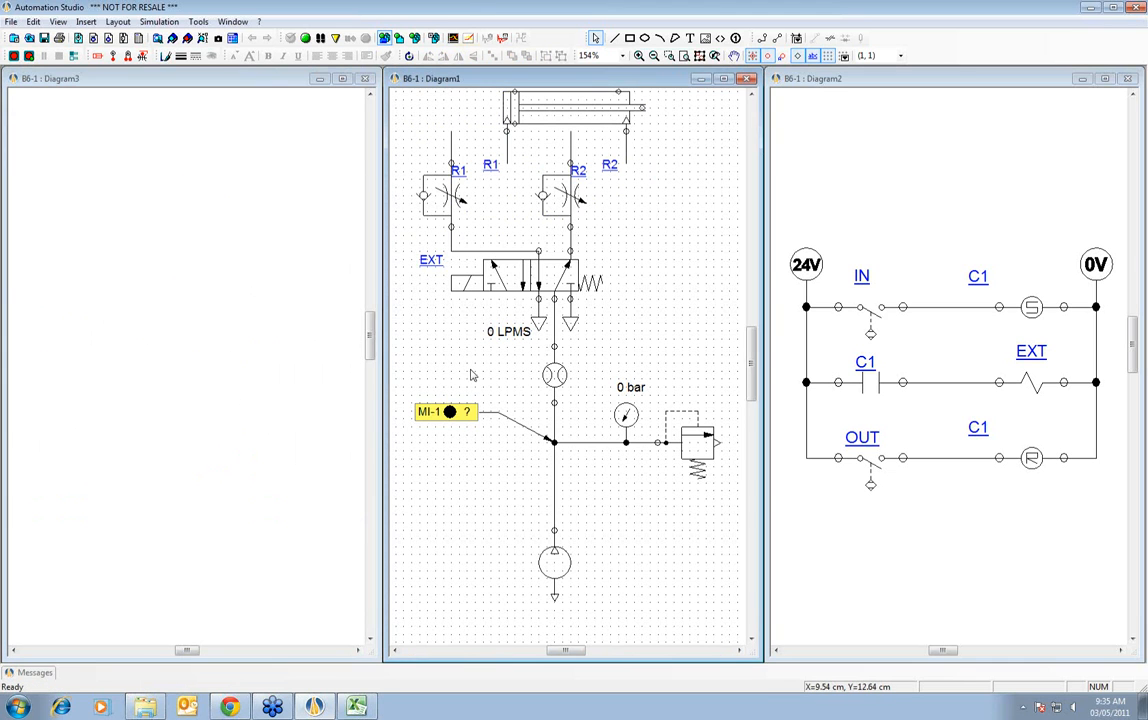
- Insert a fixed displacement pump from the Hydraulic library into Diagram3, and close the Library Explorer
{"action": "left_click", "coordinate": [194, 302]}
{"action": "left_click", "coordinate": [172, 38]}
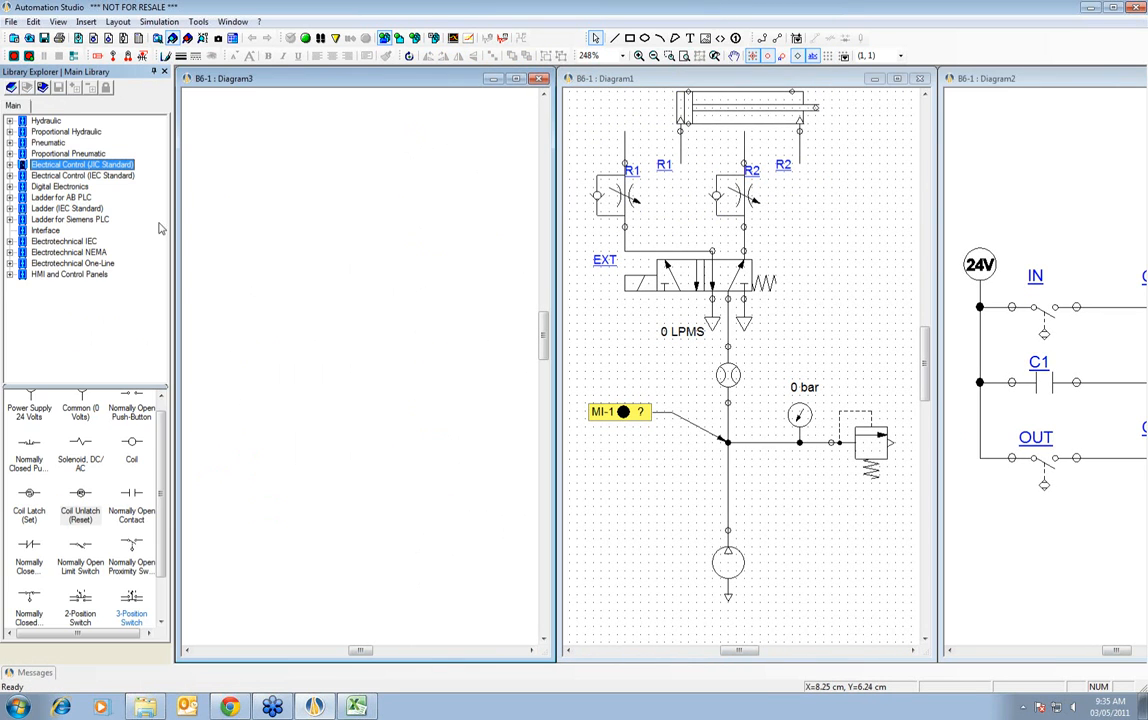
{"action": "left_click", "coordinate": [45, 120]}
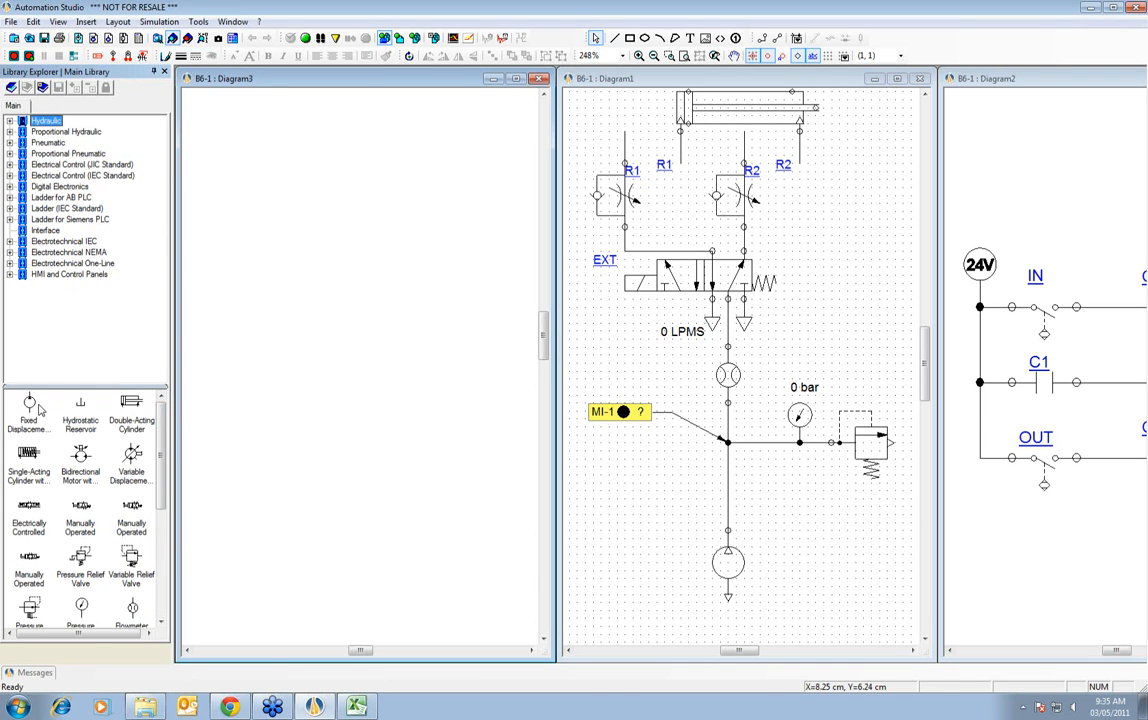
{"action": "left_click_drag", "start_coordinate": [29, 405], "coordinate": [320, 328]}
{"action": "left_click", "coordinate": [379, 313]}
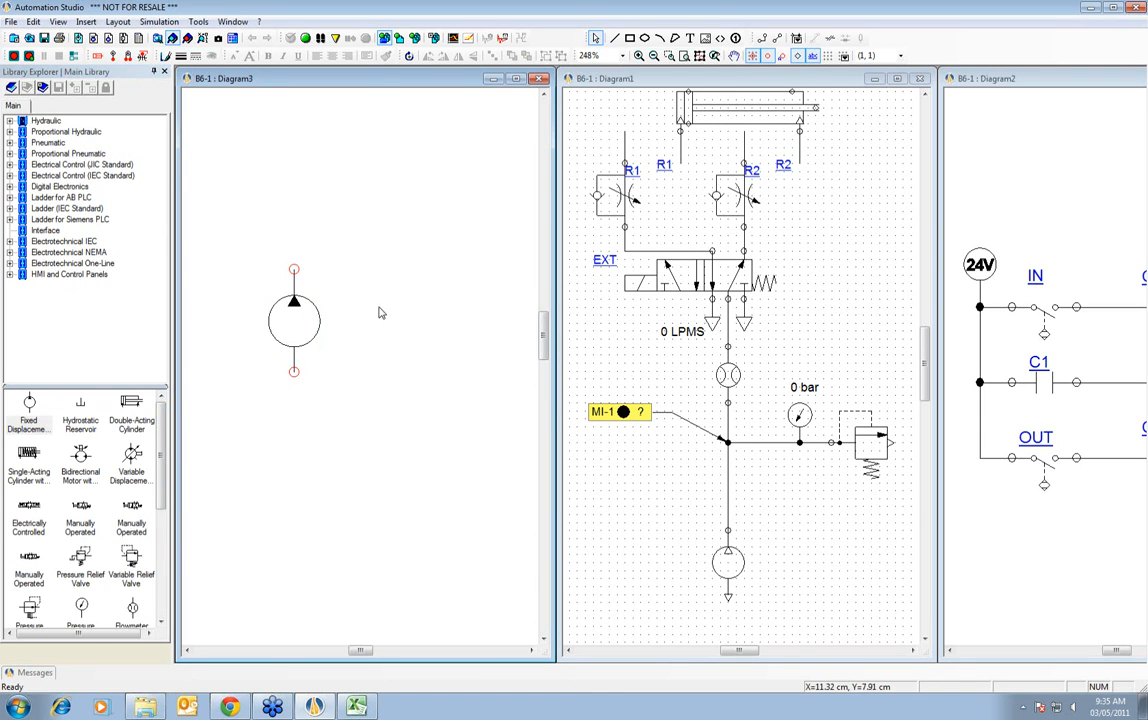
{"action": "left_click", "coordinate": [164, 71]}
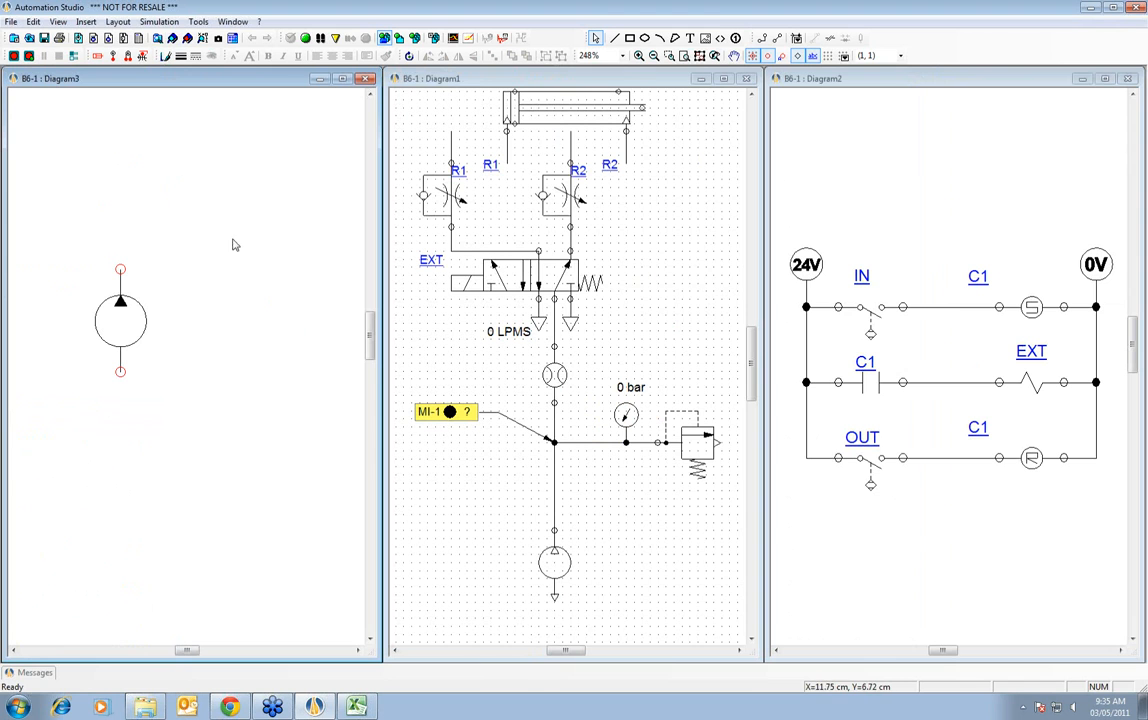
- Simulate the project with the unconnected pump in Diagram3, stop it, and review which diagrams are selected for simulation
{"action": "left_click", "coordinate": [305, 38]}
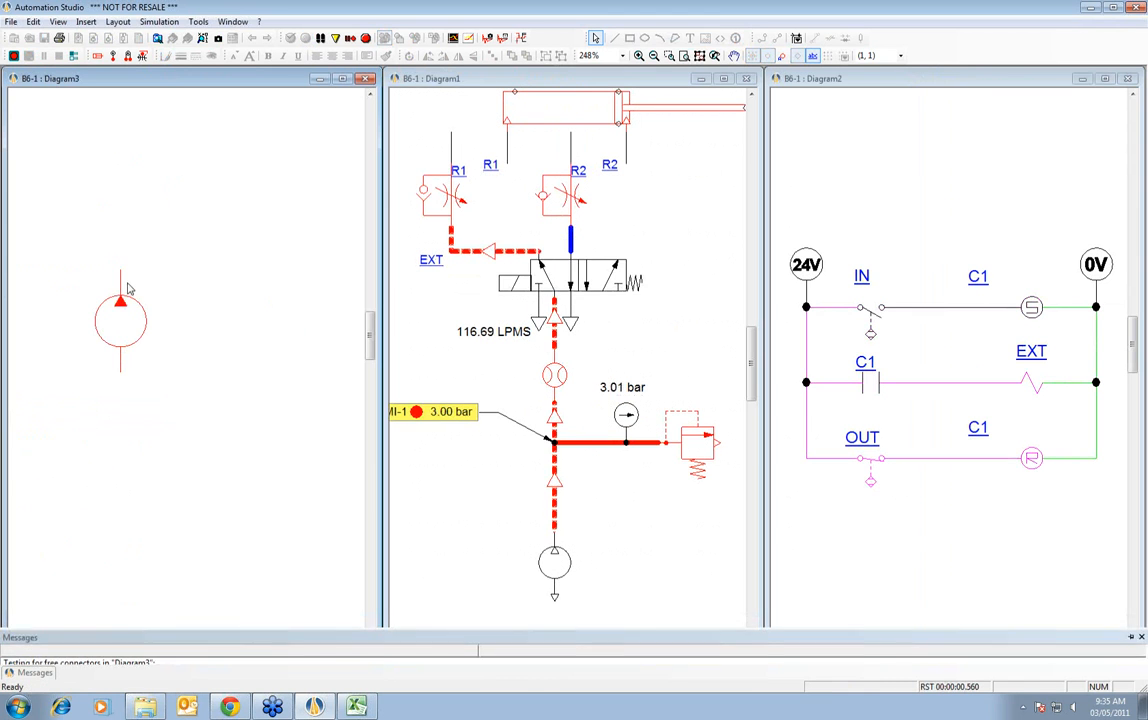
{"action": "left_click", "coordinate": [350, 38]}
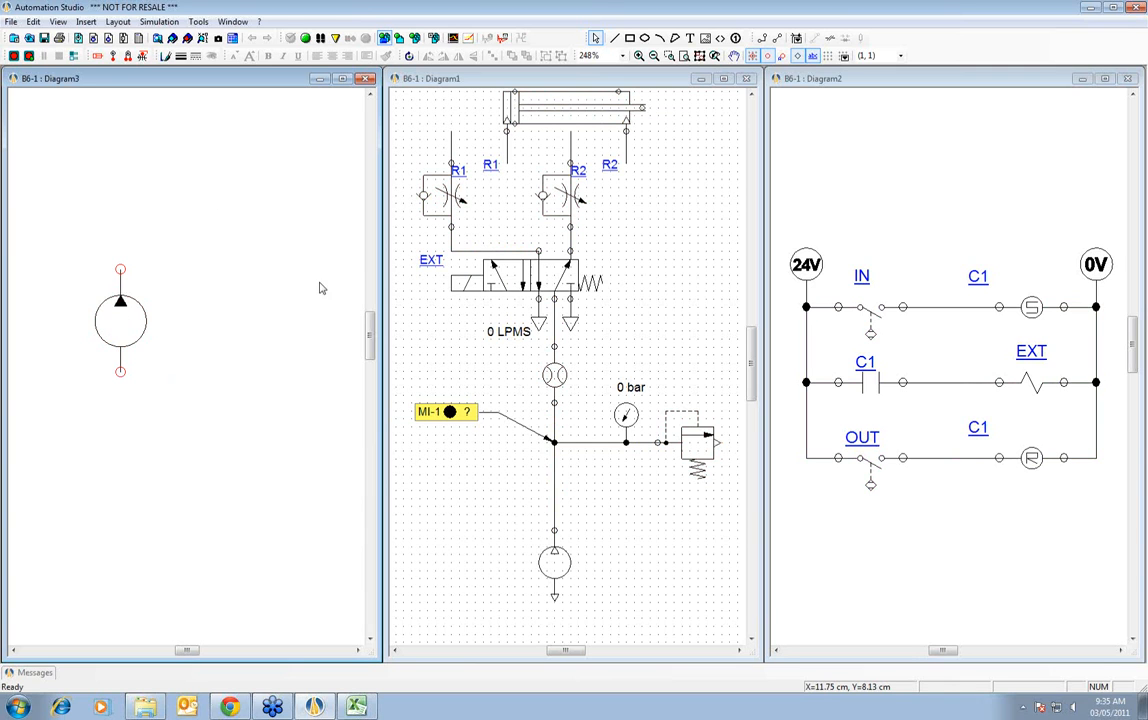
{"action": "left_click", "coordinate": [435, 42]}
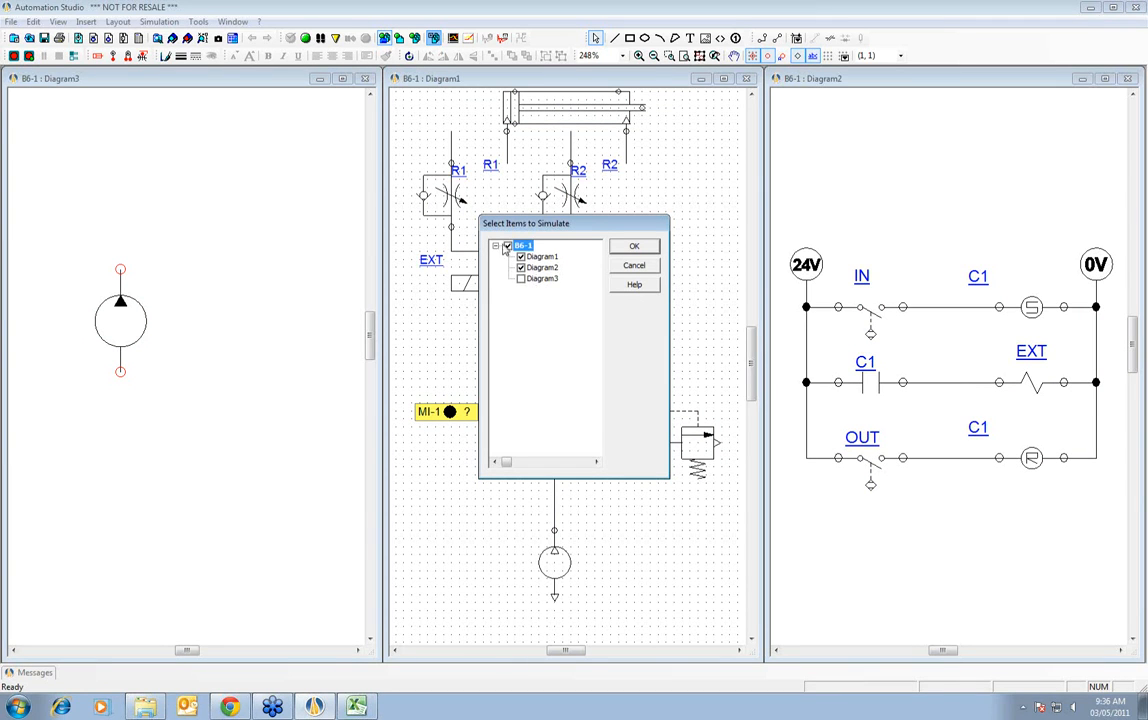
{"action": "left_click", "coordinate": [636, 248]}
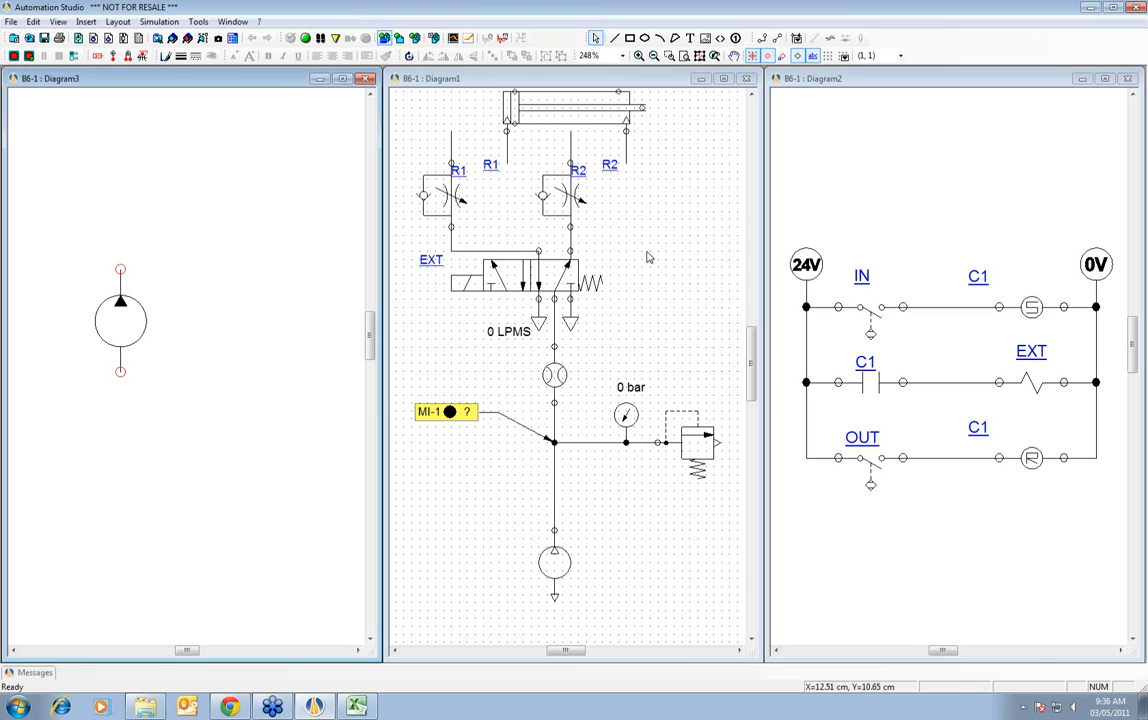
- Run the simulation with the three diagrams in view, stop it, and start it again
{"action": "left_click", "coordinate": [290, 38]}
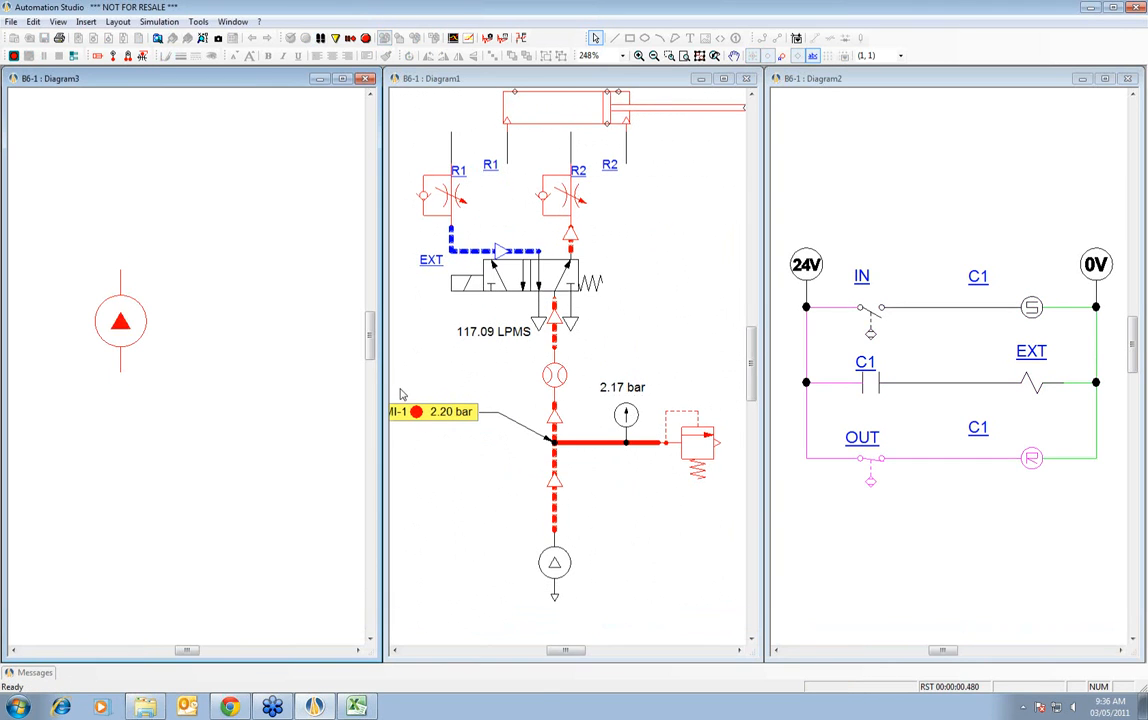
{"action": "left_click", "coordinate": [366, 38]}
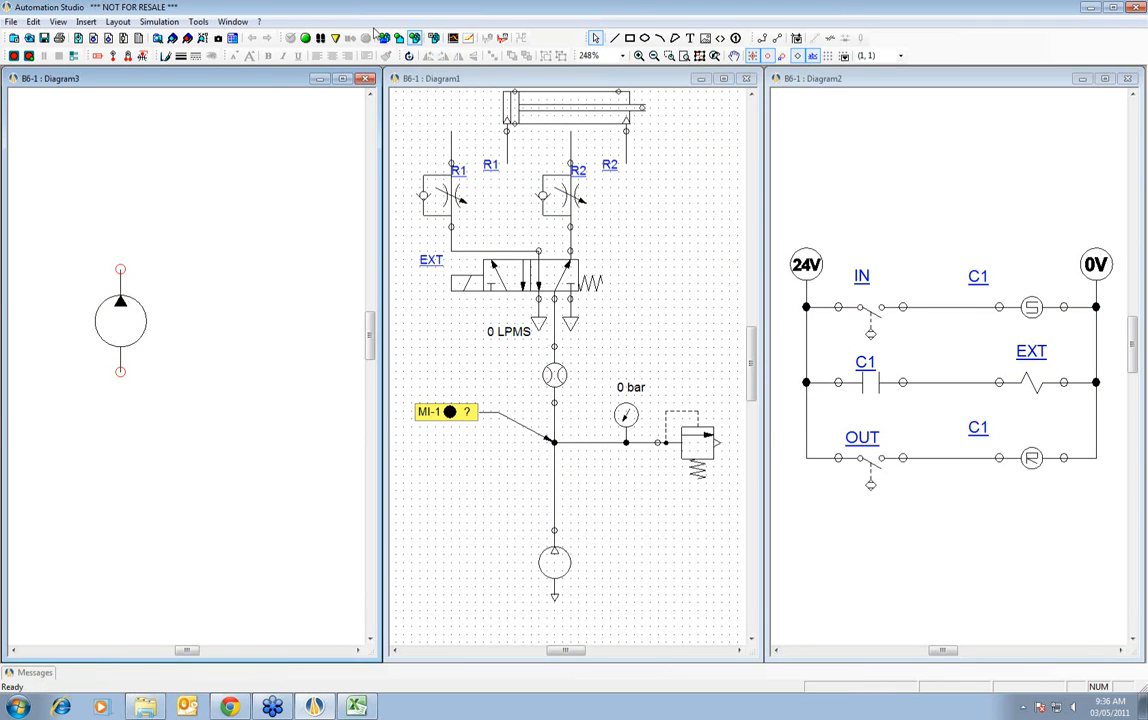
{"action": "left_click", "coordinate": [382, 38]}
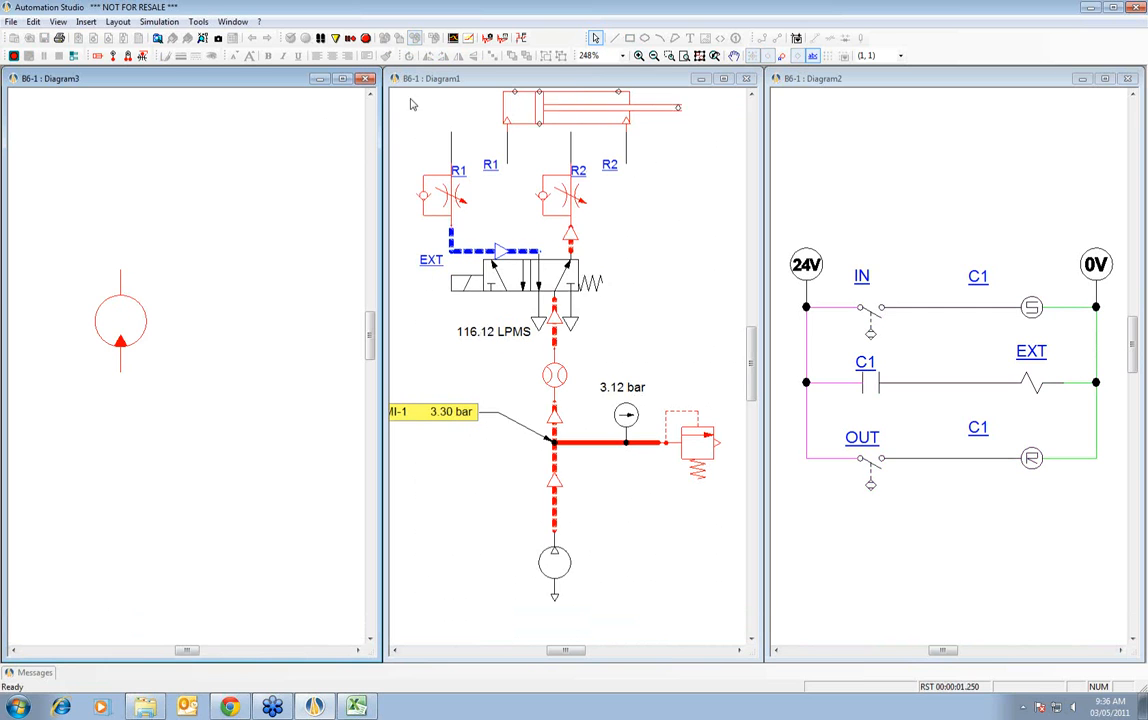
- Stop the running simulation, select only Diagram1 and Diagram2 to simulate, run them without Diagram3, and stop
{"action": "left_click", "coordinate": [366, 38]}
{"action": "left_click", "coordinate": [434, 38]}
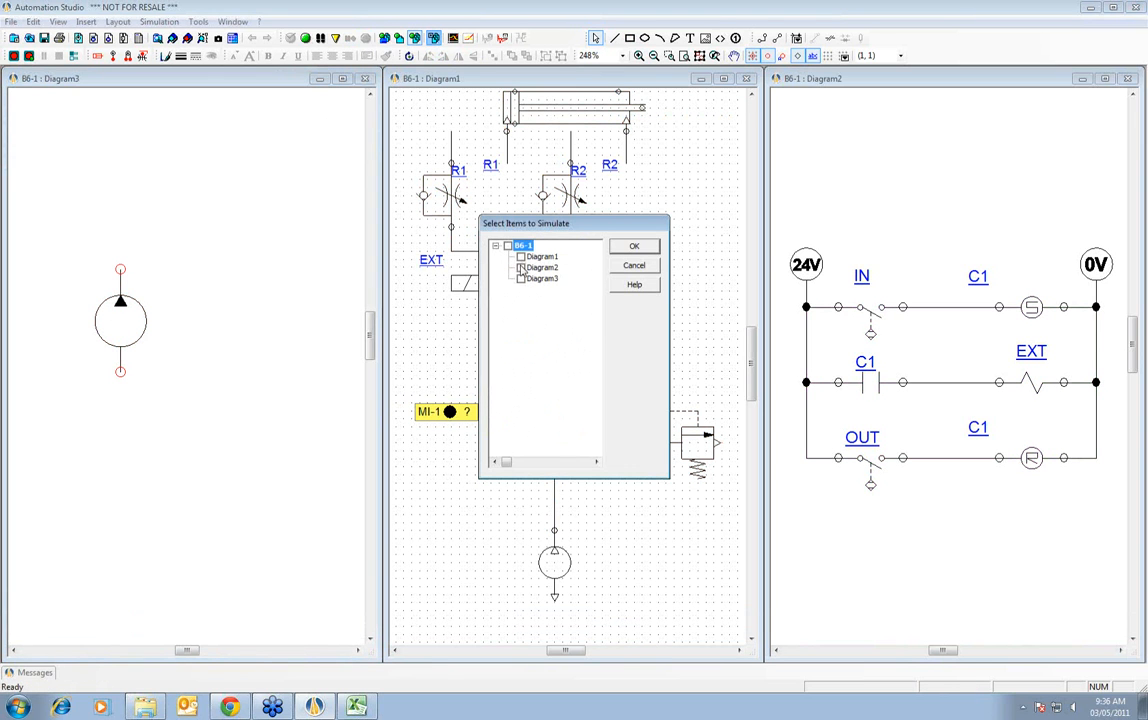
{"action": "left_click", "coordinate": [638, 246]}
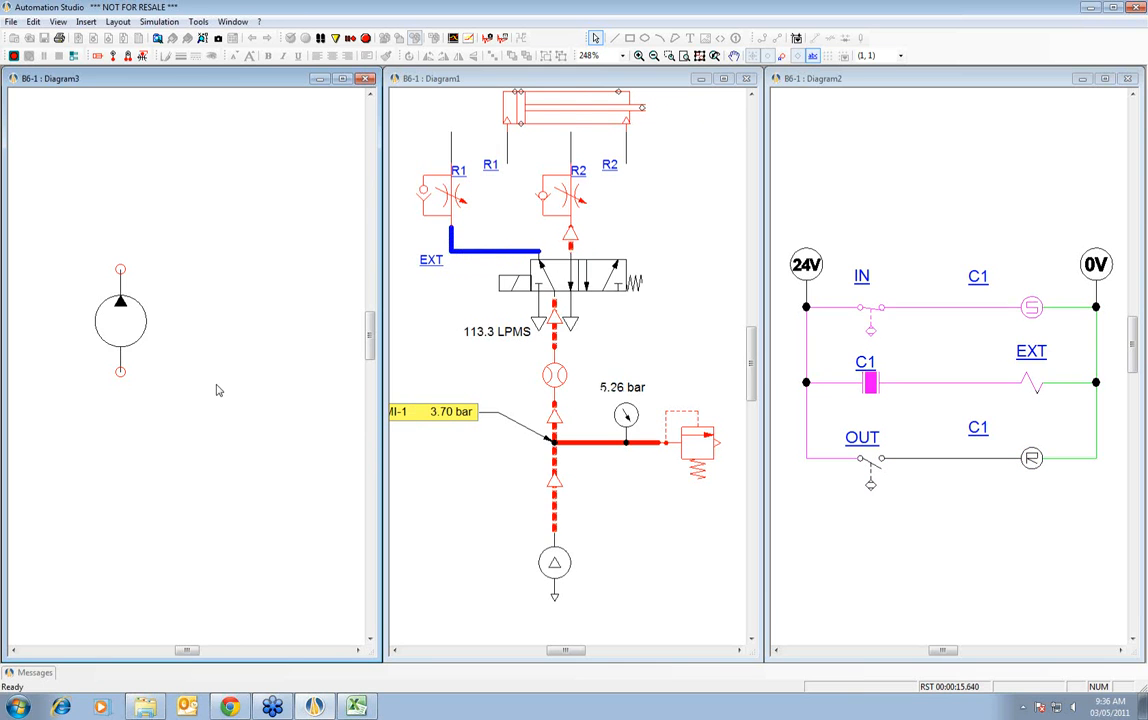
{"action": "left_click", "coordinate": [366, 38]}
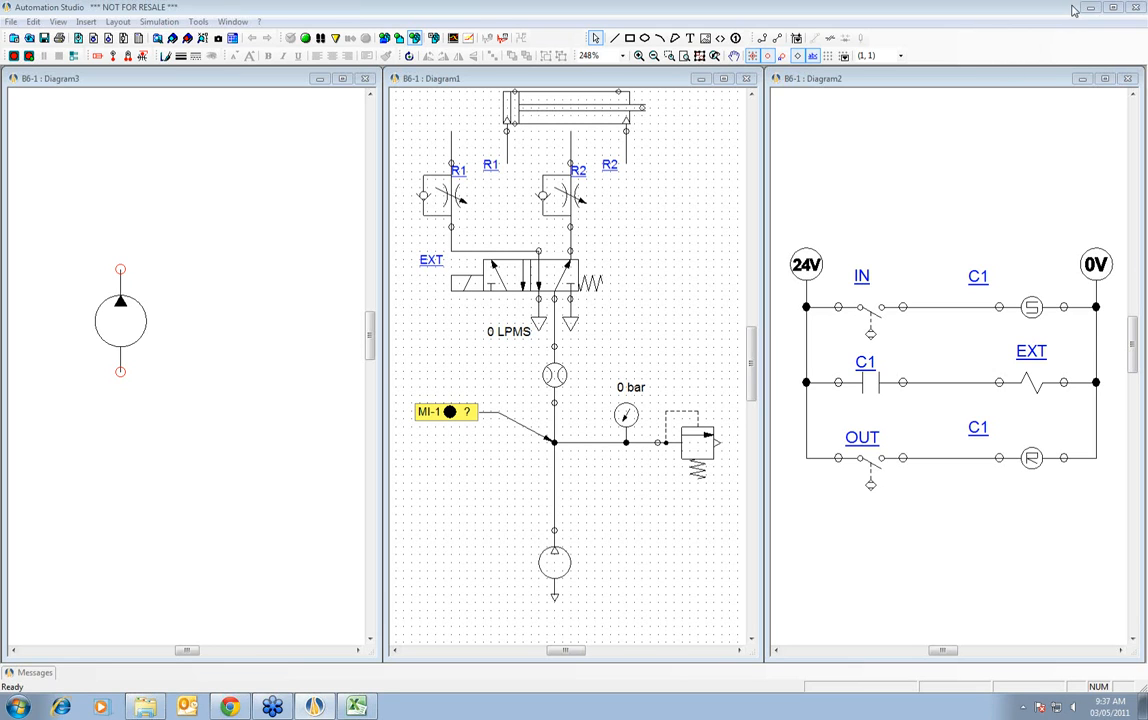
{"action": "left_click", "coordinate": [966, 9]}
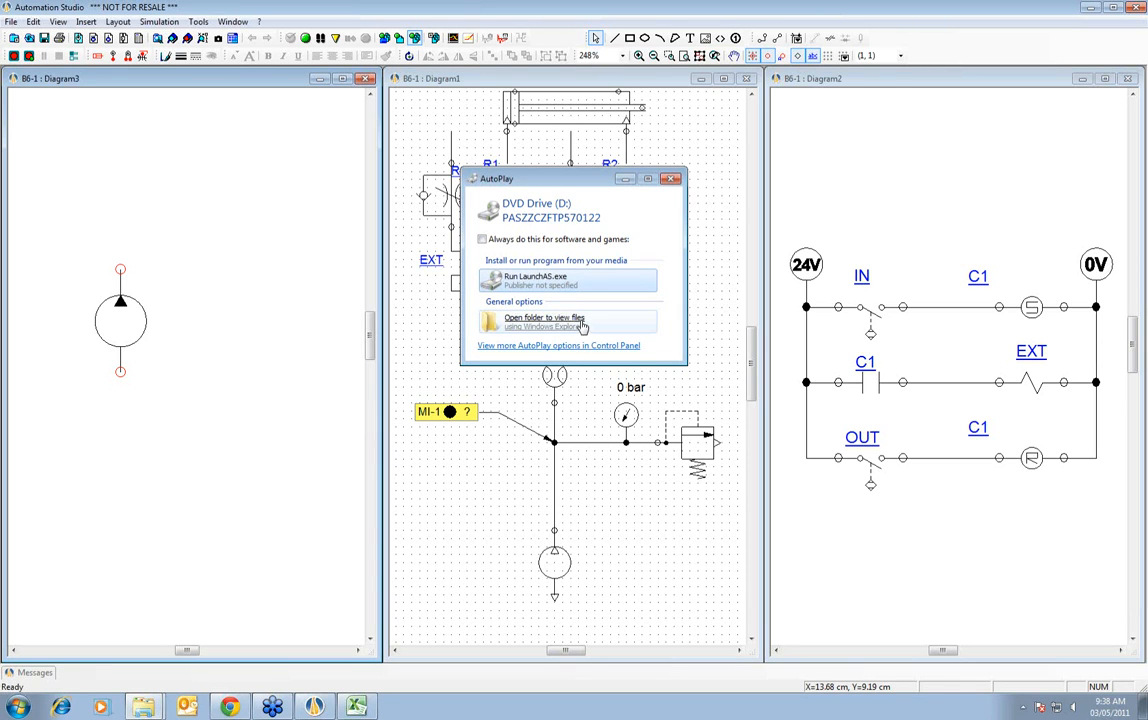
- Run LaunchAS.exe from the DVD, open the Fluid user's guide in Internet Explorer, and maximize it
{"action": "left_click", "coordinate": [538, 280]}
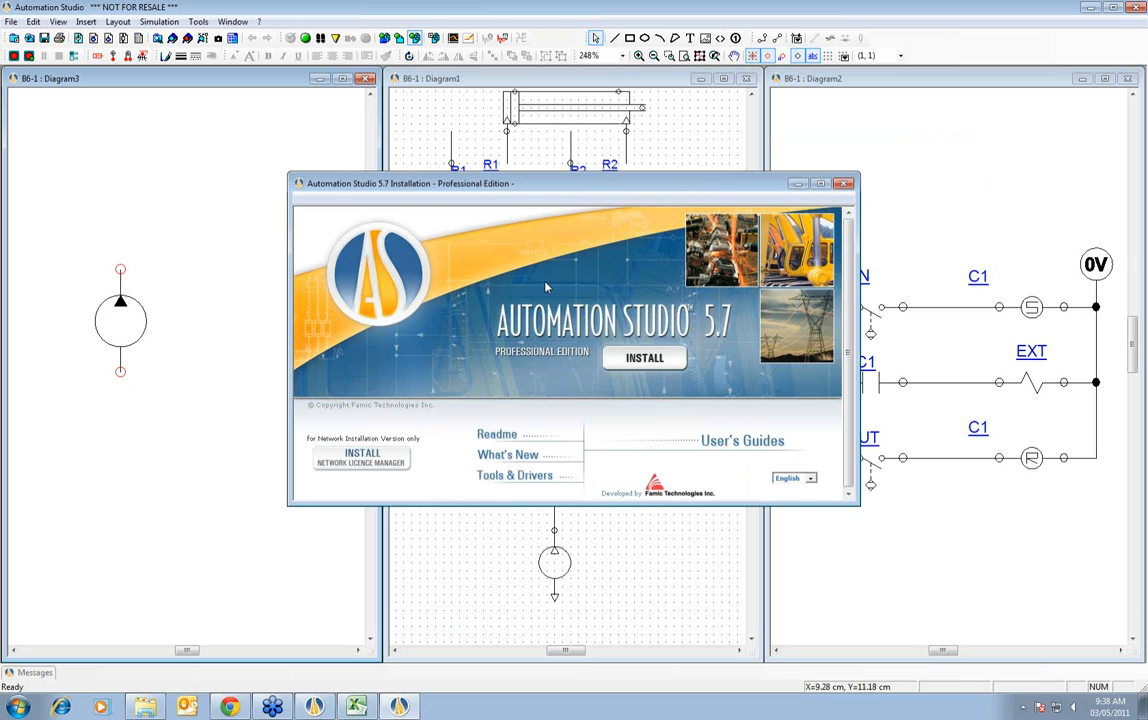
{"action": "left_click", "coordinate": [716, 446]}
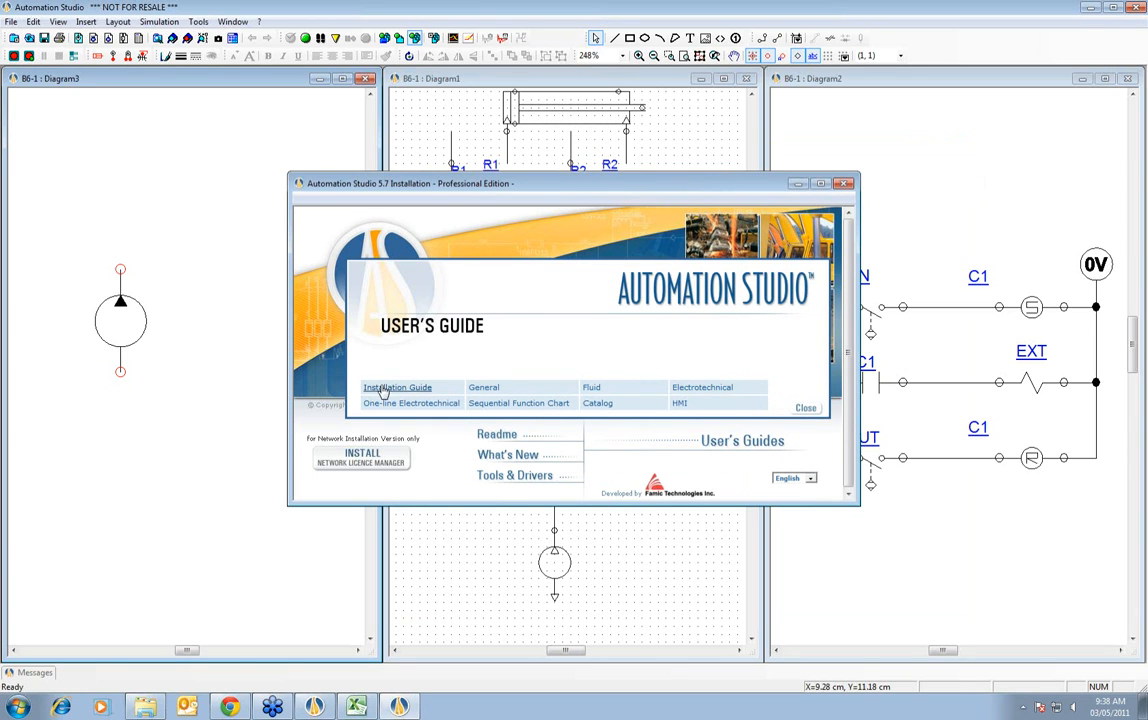
{"action": "left_click", "coordinate": [592, 390]}
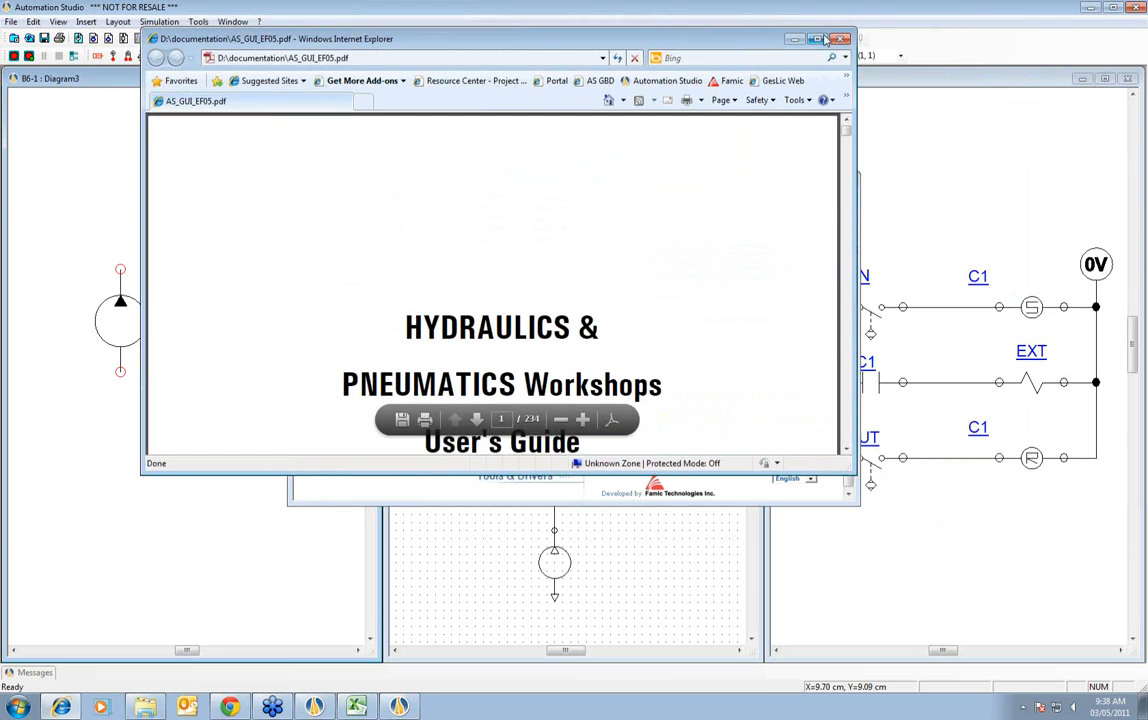
{"action": "left_click", "coordinate": [817, 39]}
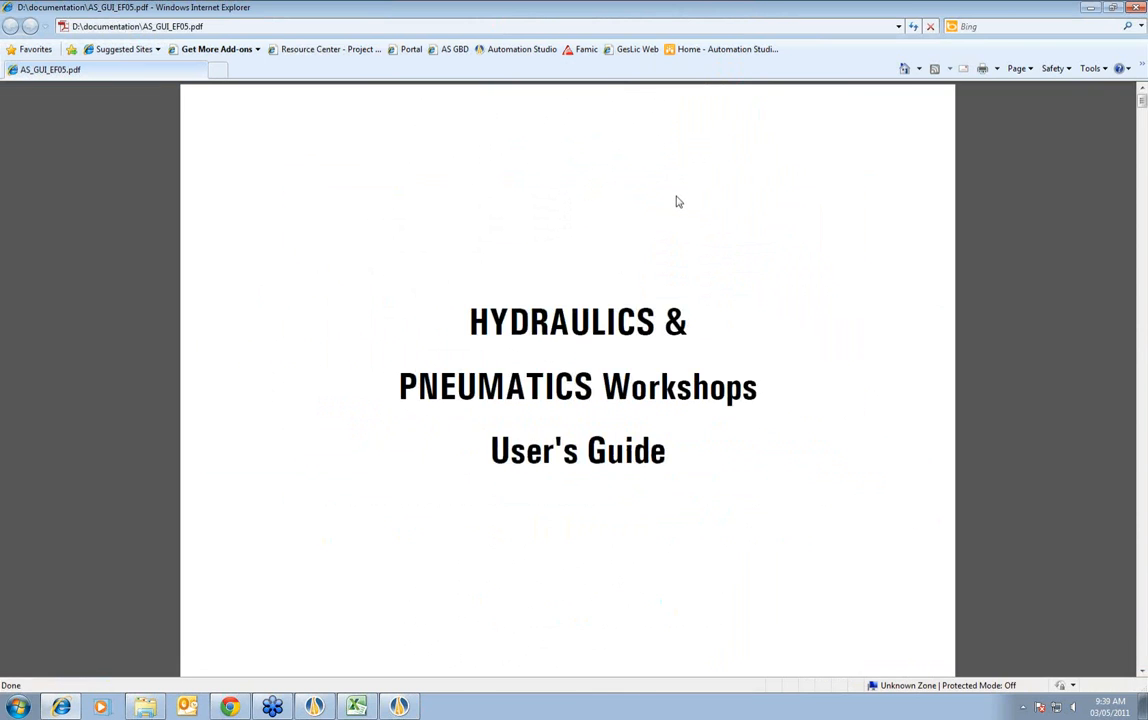
- Skim the Hydraulics & Pneumatics Workshops guide from its contents through chapter 2, Creation of a Fluid Project
{"action": "scroll", "coordinate": [680, 204], "scroll_direction": "down", "scroll_amount": 5}
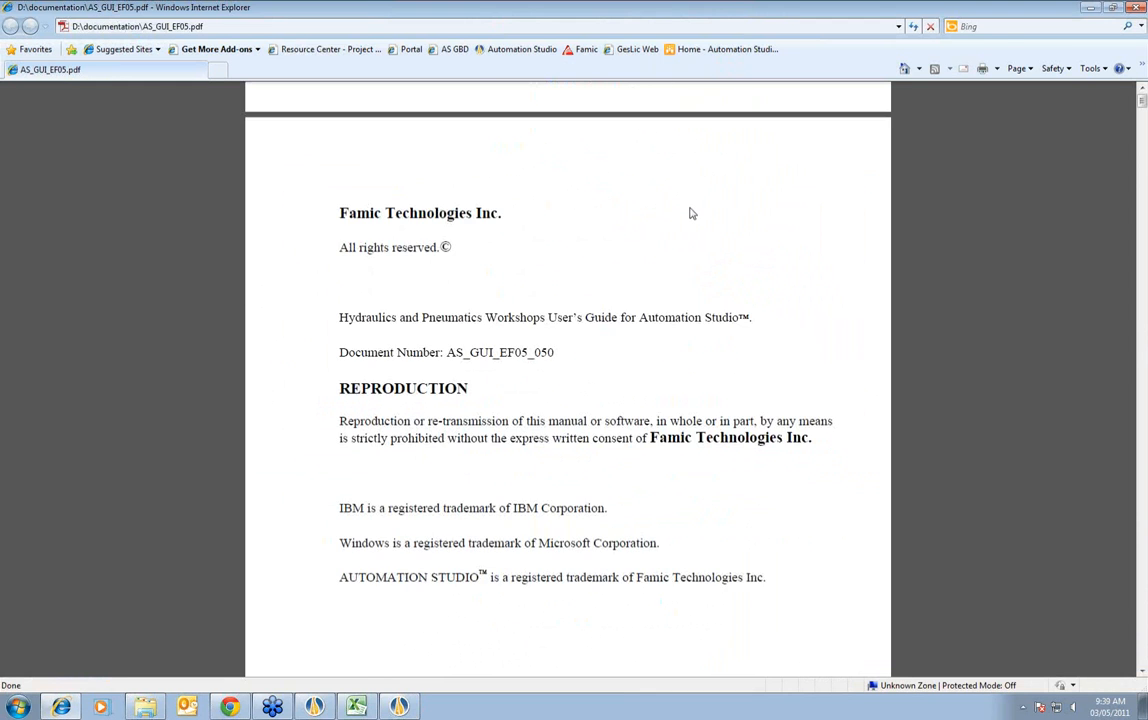
{"action": "scroll", "coordinate": [690, 214], "scroll_direction": "down", "scroll_amount": 15}
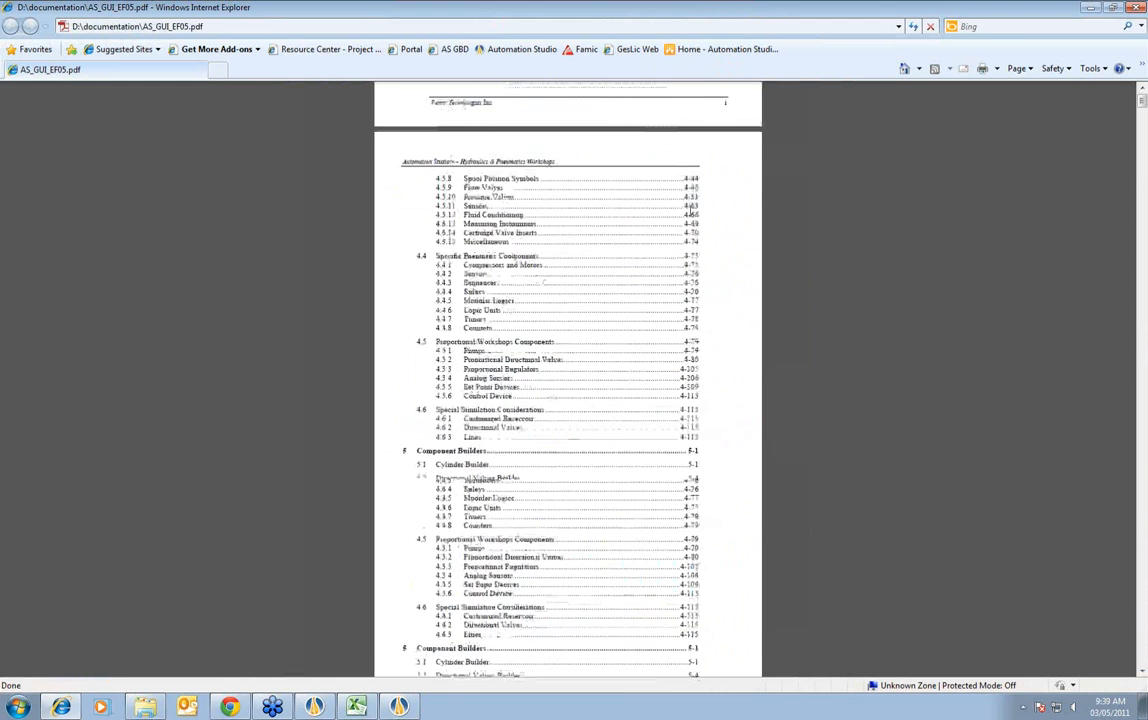
{"action": "scroll", "coordinate": [690, 218], "scroll_direction": "down", "scroll_amount": 15}
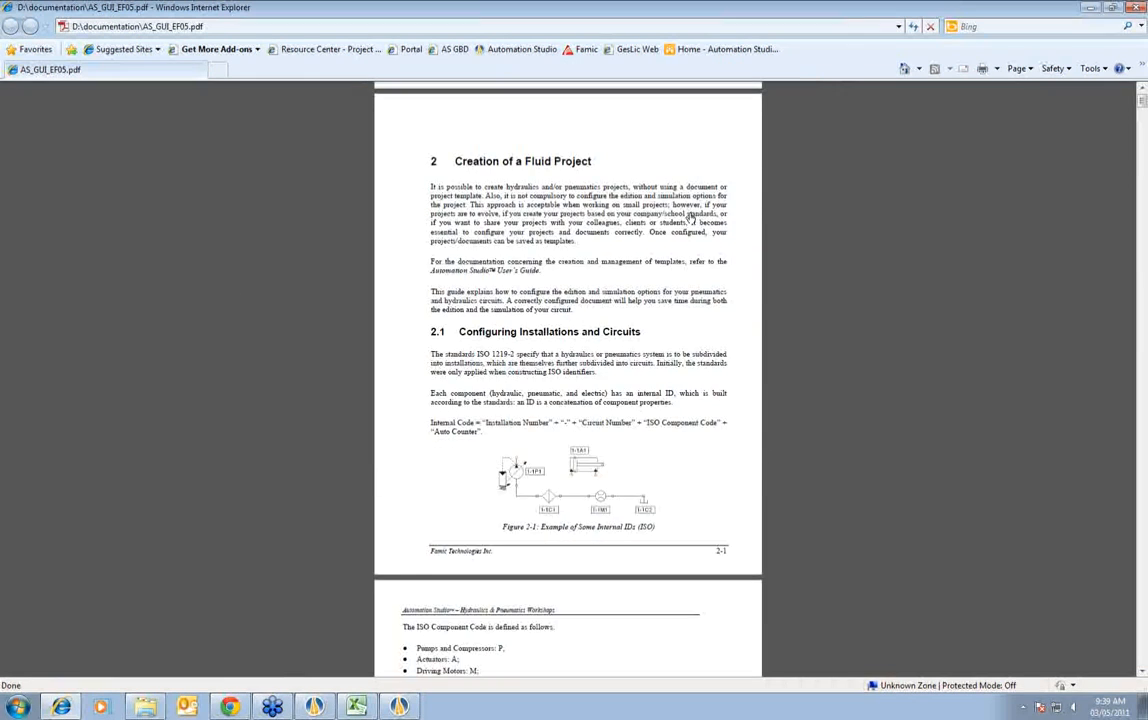
{"action": "scroll", "coordinate": [670, 240], "scroll_direction": "down", "scroll_amount": 8}
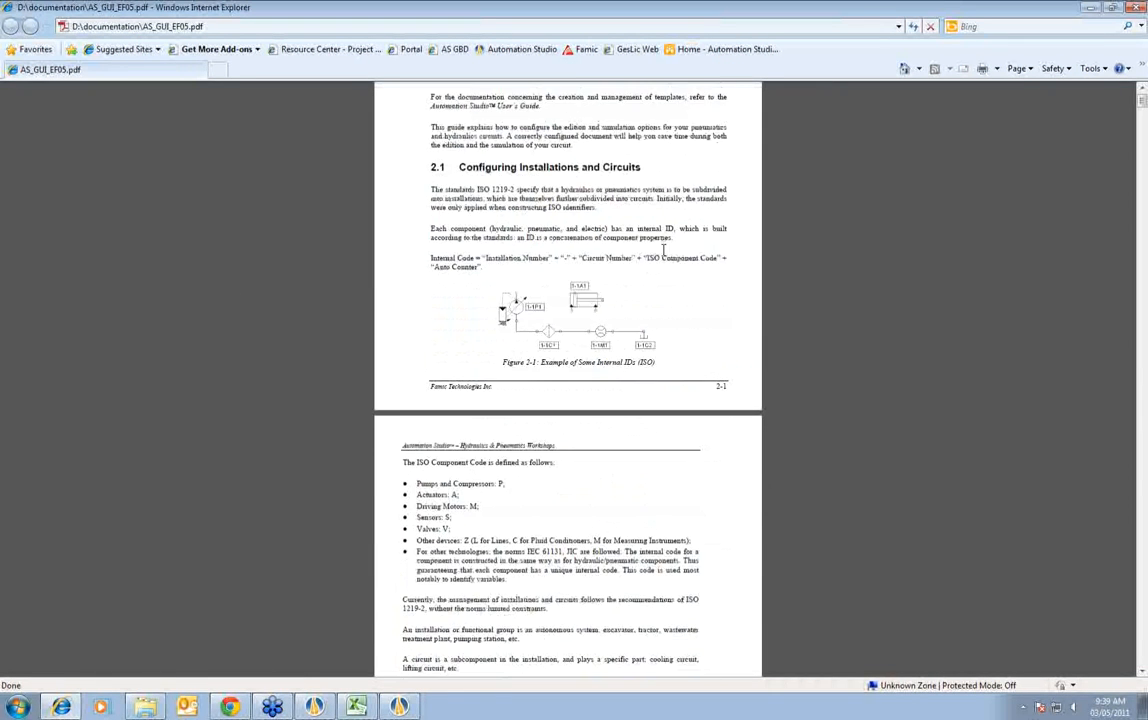
{"action": "scroll", "coordinate": [665, 258], "scroll_direction": "down", "scroll_amount": 10}
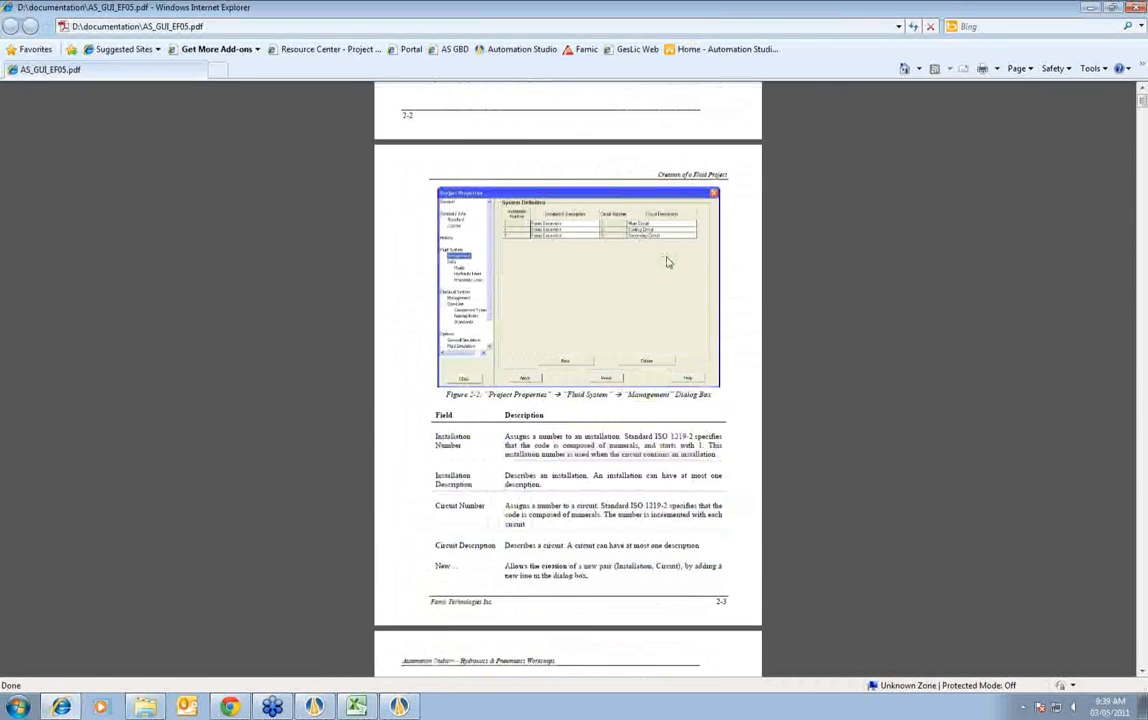
{"action": "scroll", "coordinate": [667, 258], "scroll_direction": "down", "scroll_amount": 10}
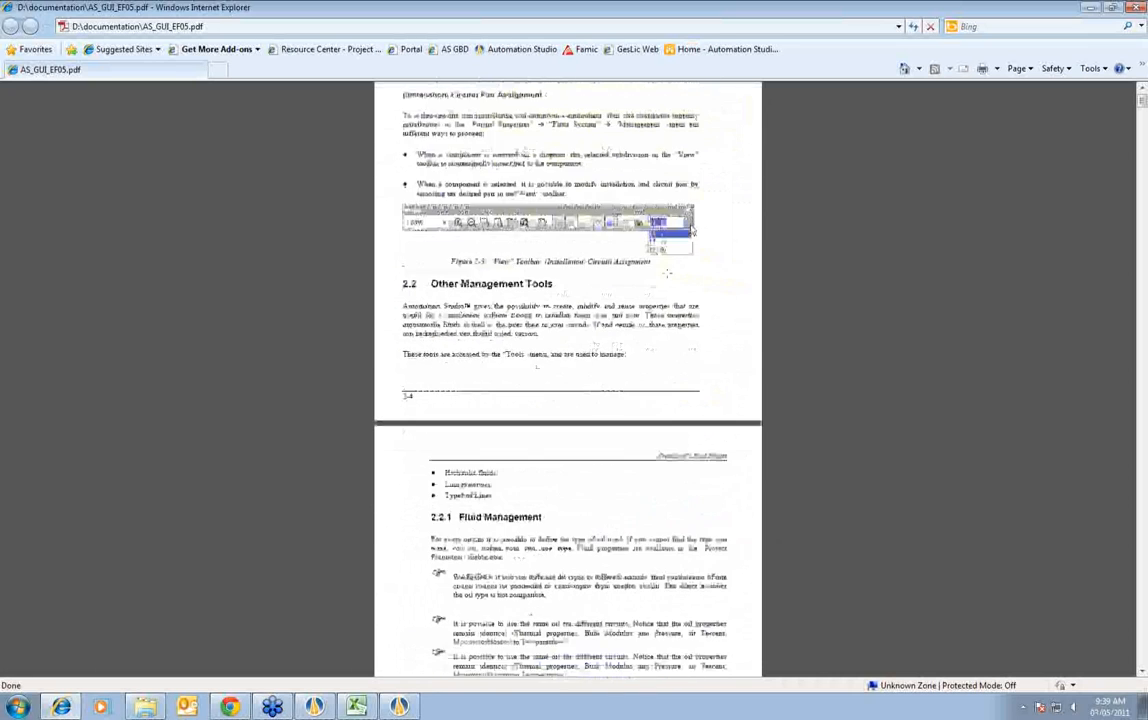
{"action": "scroll", "coordinate": [669, 280], "scroll_direction": "down", "scroll_amount": 10}
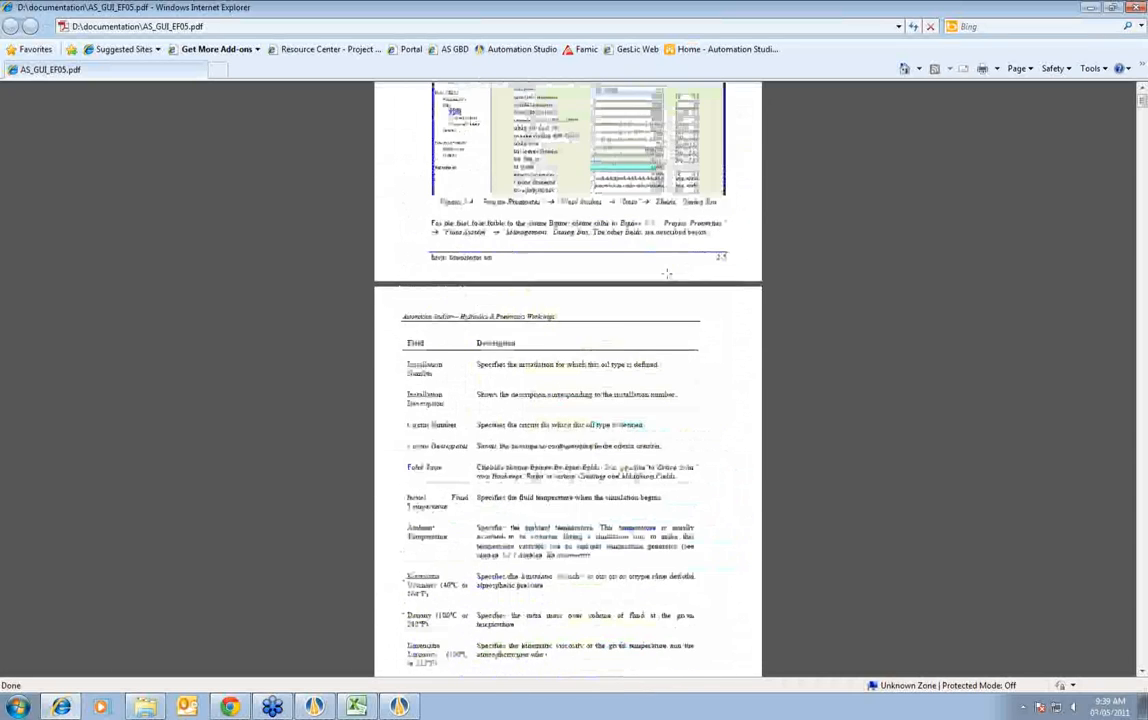
{"action": "scroll", "coordinate": [667, 273], "scroll_direction": "down", "scroll_amount": 10}
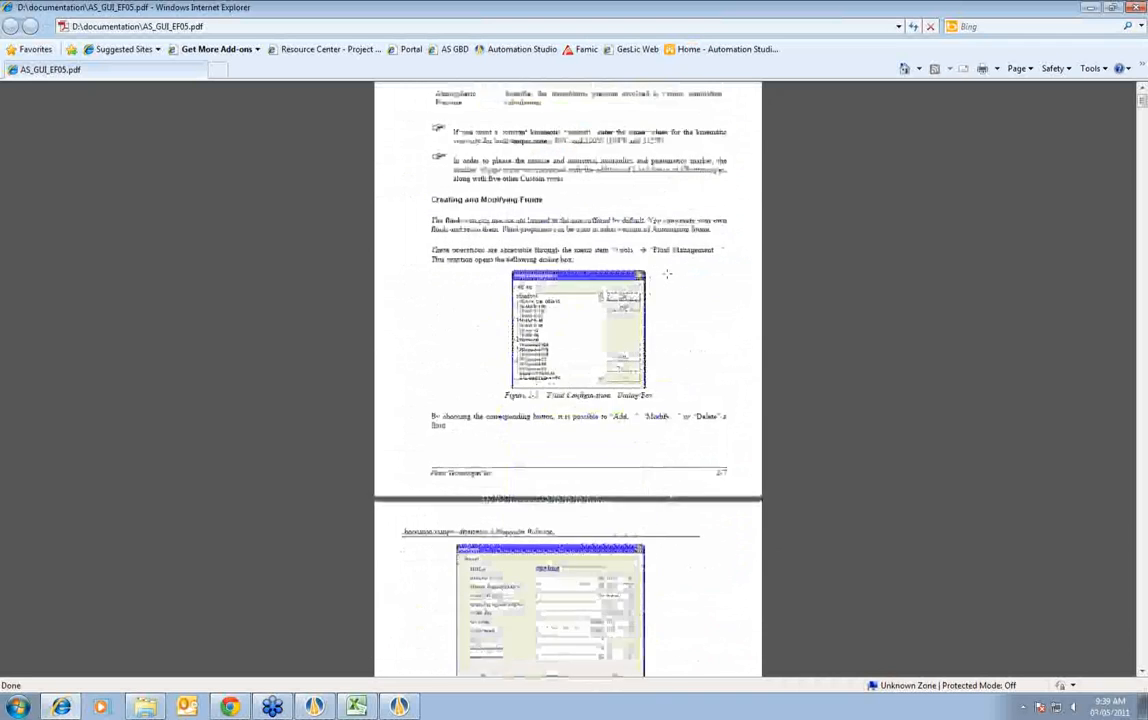
{"action": "scroll", "coordinate": [667, 273], "scroll_direction": "down", "scroll_amount": 15}
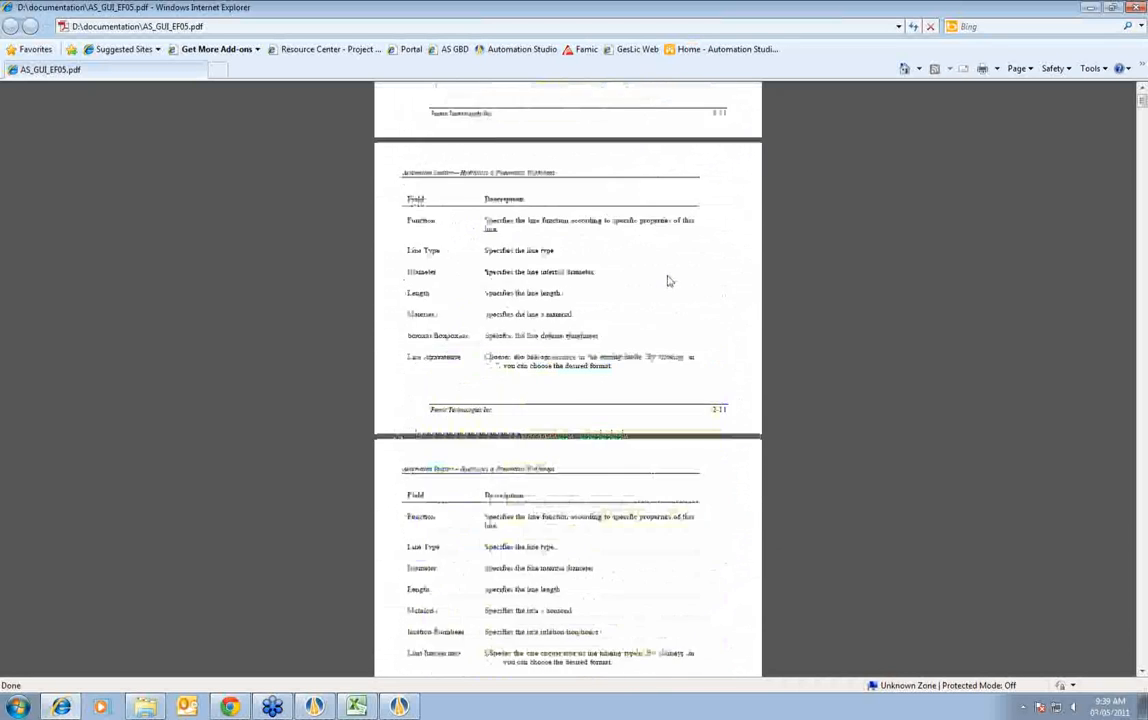
{"action": "scroll", "coordinate": [667, 273], "scroll_direction": "down", "scroll_amount": 5}
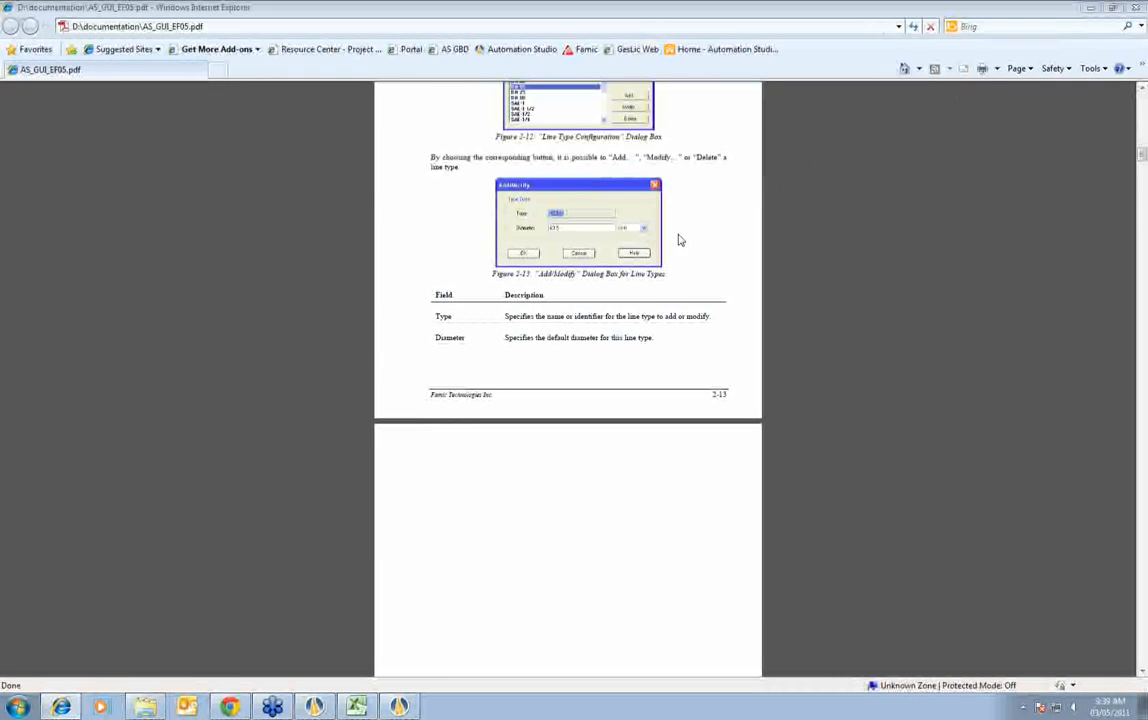
- Look through chapter 3 on system simulation, covering the system environment, simulation options and dynamic measuring instruments
{"action": "scroll", "coordinate": [700, 243], "scroll_direction": "down", "scroll_amount": 8}
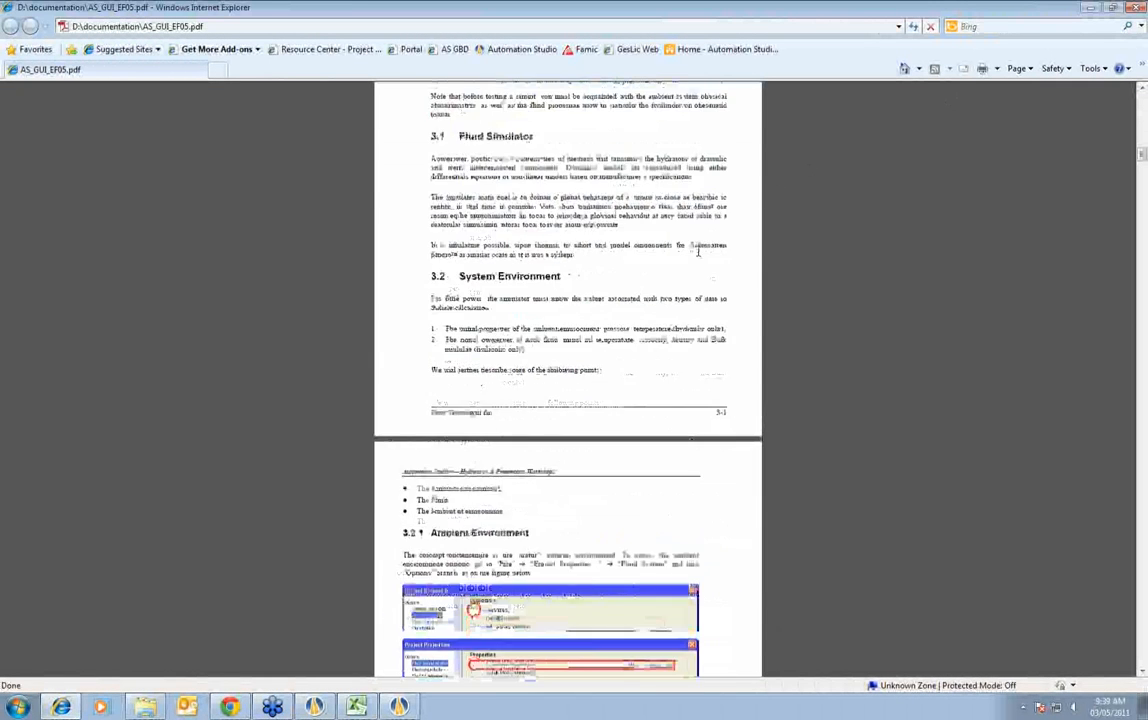
{"action": "scroll", "coordinate": [698, 251], "scroll_direction": "down", "scroll_amount": 20}
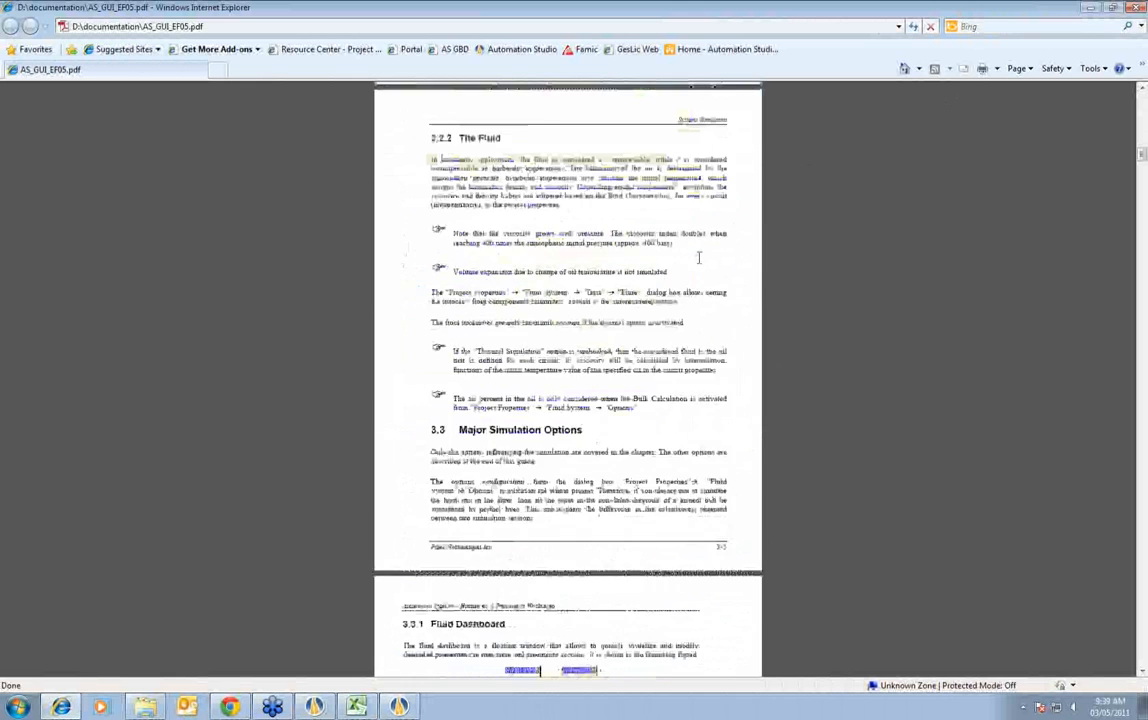
{"action": "scroll", "coordinate": [699, 260], "scroll_direction": "down", "scroll_amount": 10}
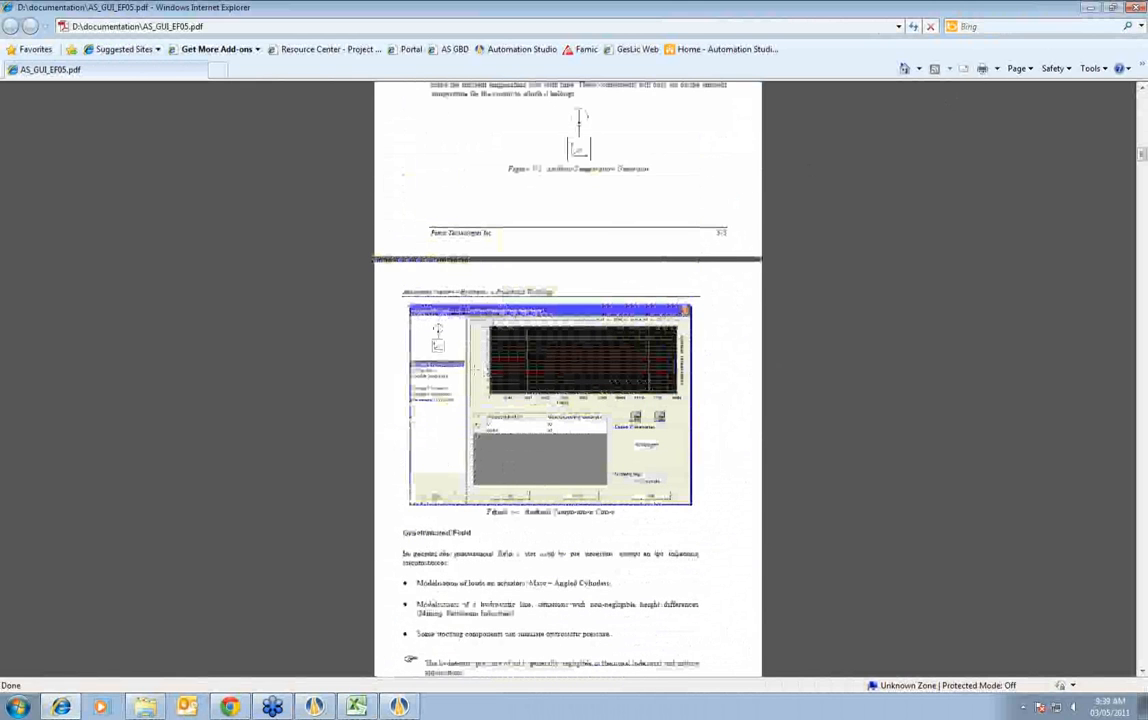
{"action": "scroll", "coordinate": [567, 380], "scroll_direction": "down", "scroll_amount": 12}
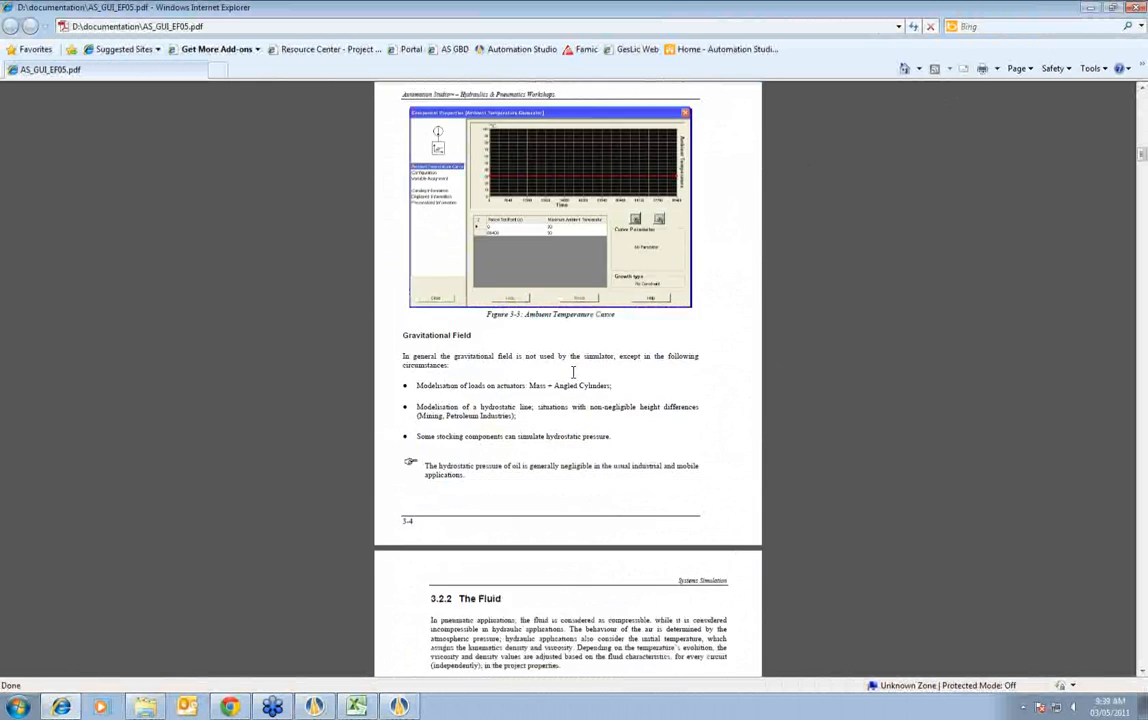
{"action": "scroll", "coordinate": [574, 373], "scroll_direction": "down", "scroll_amount": 10}
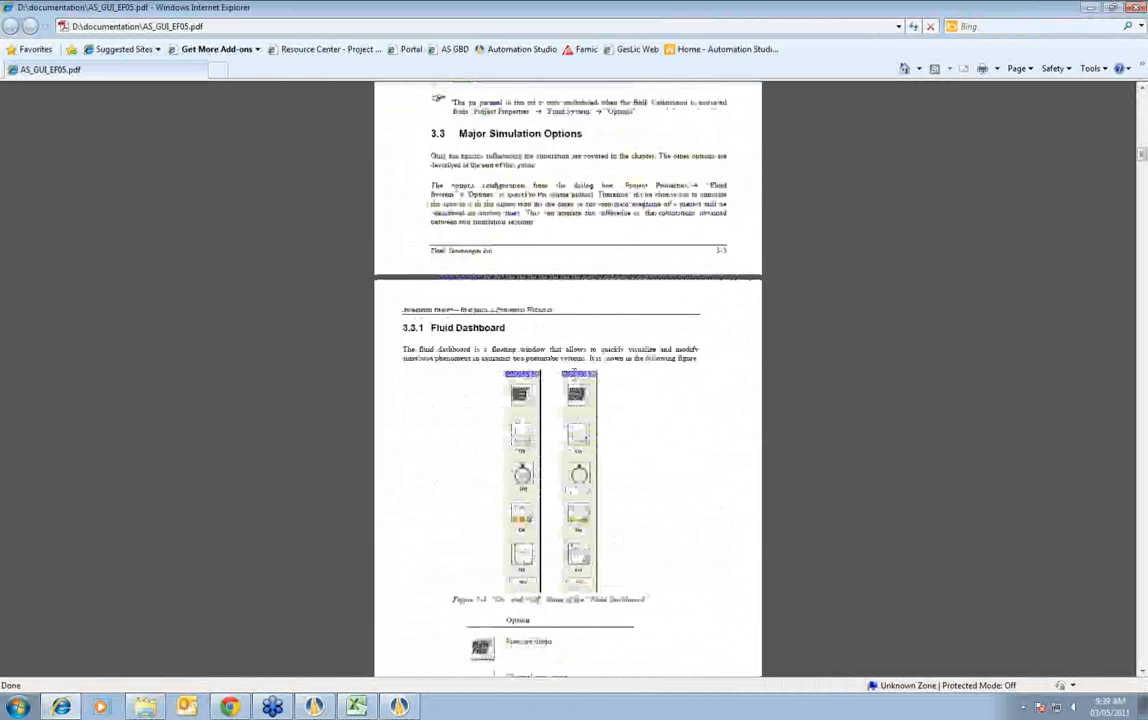
{"action": "scroll", "coordinate": [574, 373], "scroll_direction": "down", "scroll_amount": 10}
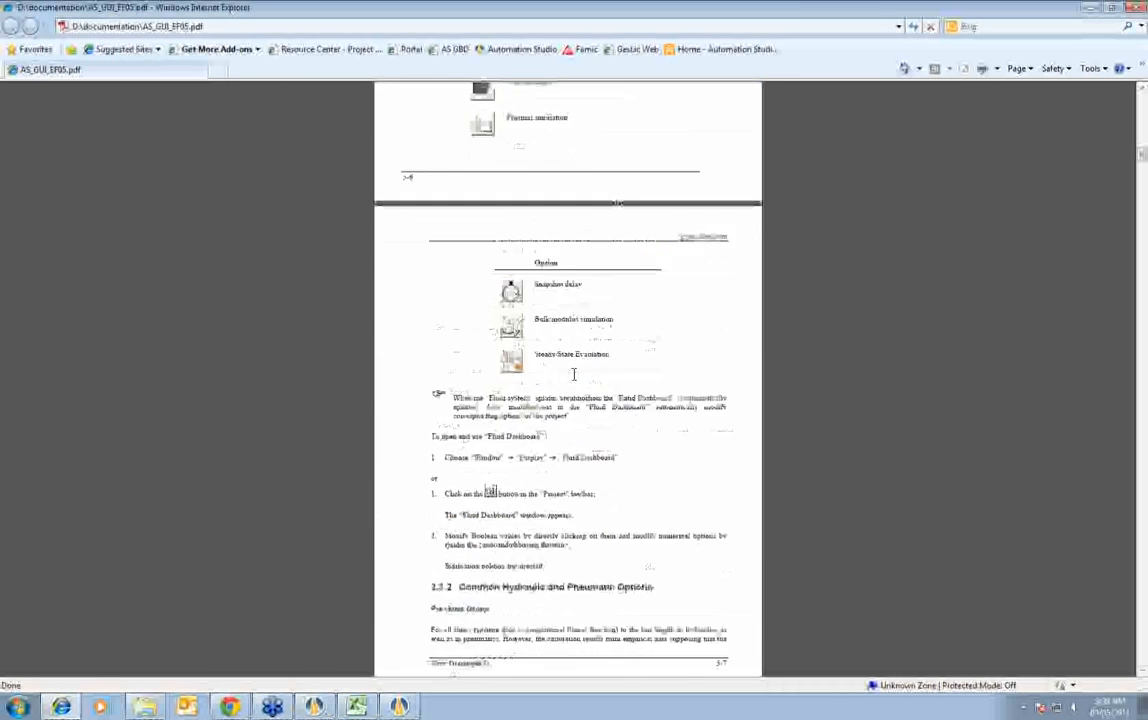
{"action": "scroll", "coordinate": [574, 373], "scroll_direction": "down", "scroll_amount": 5}
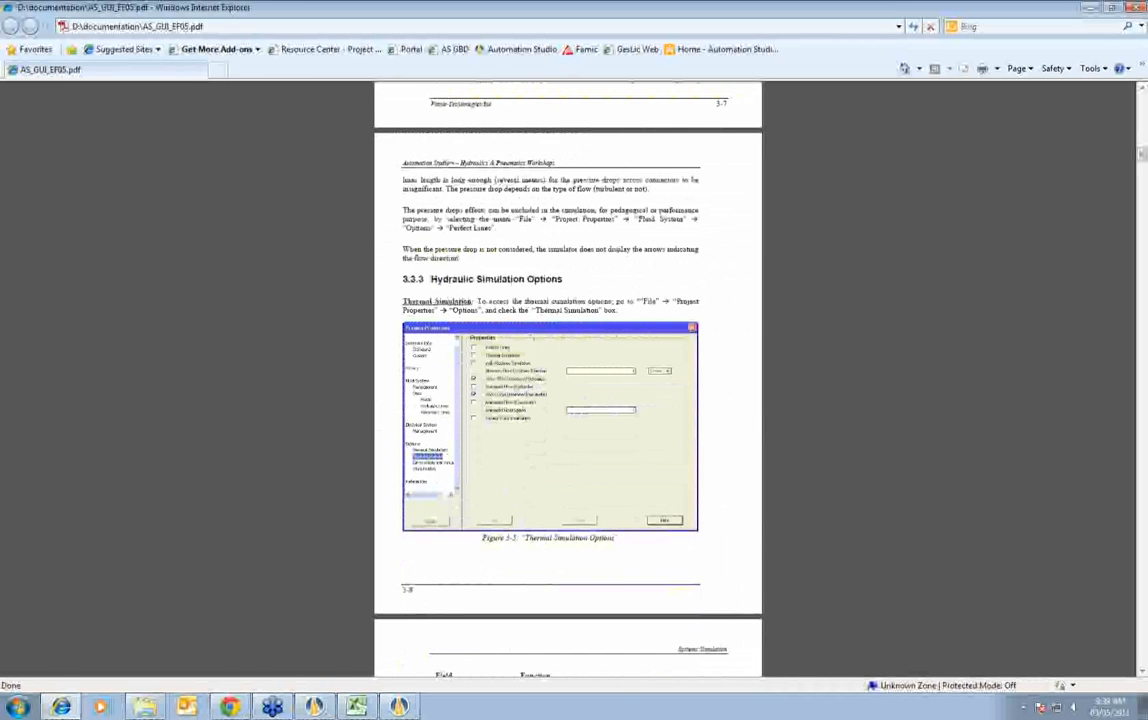
{"action": "scroll", "coordinate": [547, 370], "scroll_direction": "down", "scroll_amount": 15}
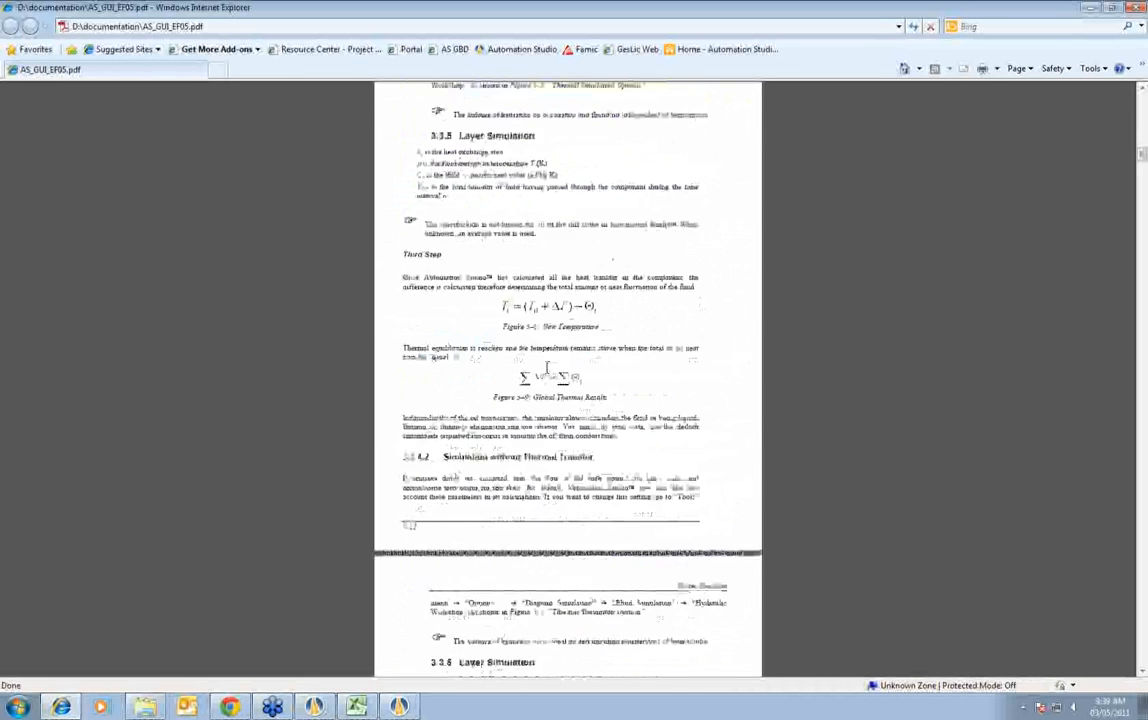
{"action": "scroll", "coordinate": [547, 370], "scroll_direction": "down", "scroll_amount": 20}
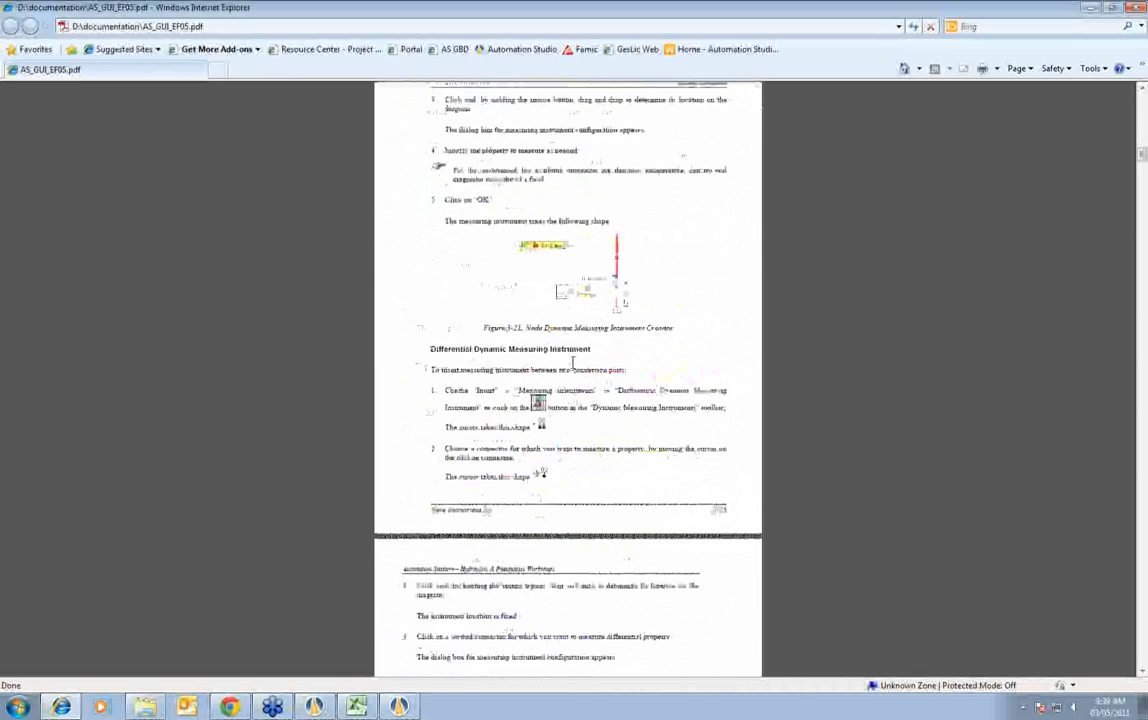
{"action": "scroll", "coordinate": [573, 362], "scroll_direction": "up", "scroll_amount": 1}
{"action": "scroll", "coordinate": [580, 340], "scroll_direction": "down", "scroll_amount": 3}
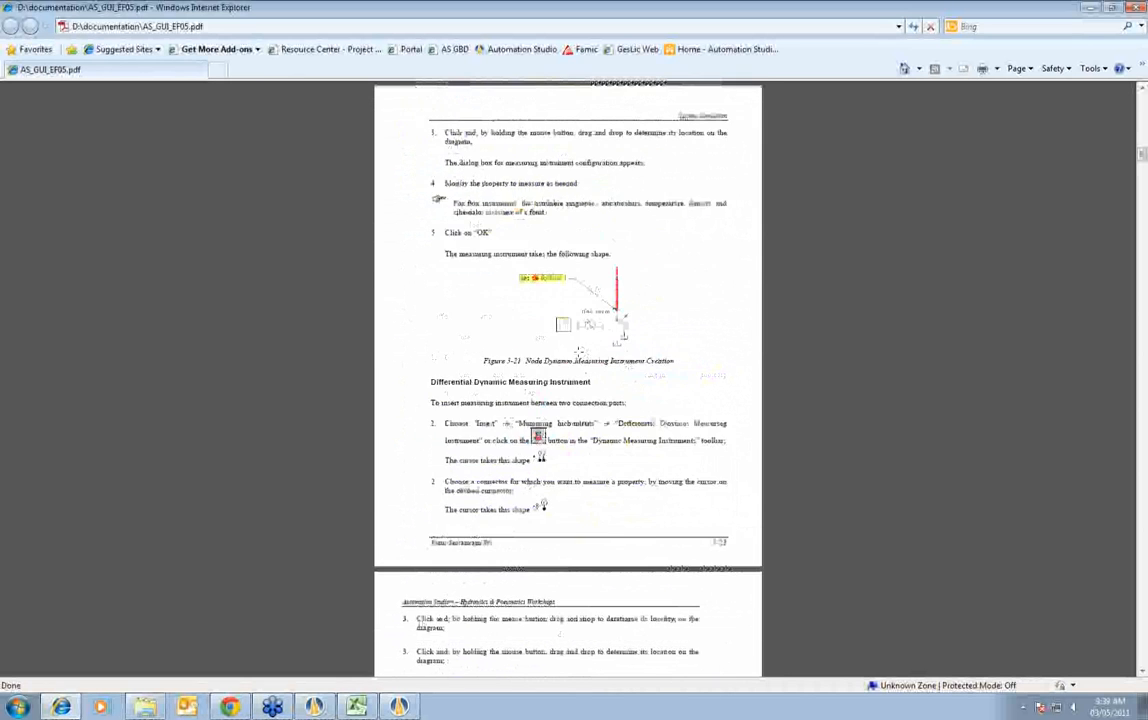
{"action": "scroll", "coordinate": [578, 351], "scroll_direction": "down", "scroll_amount": 9}
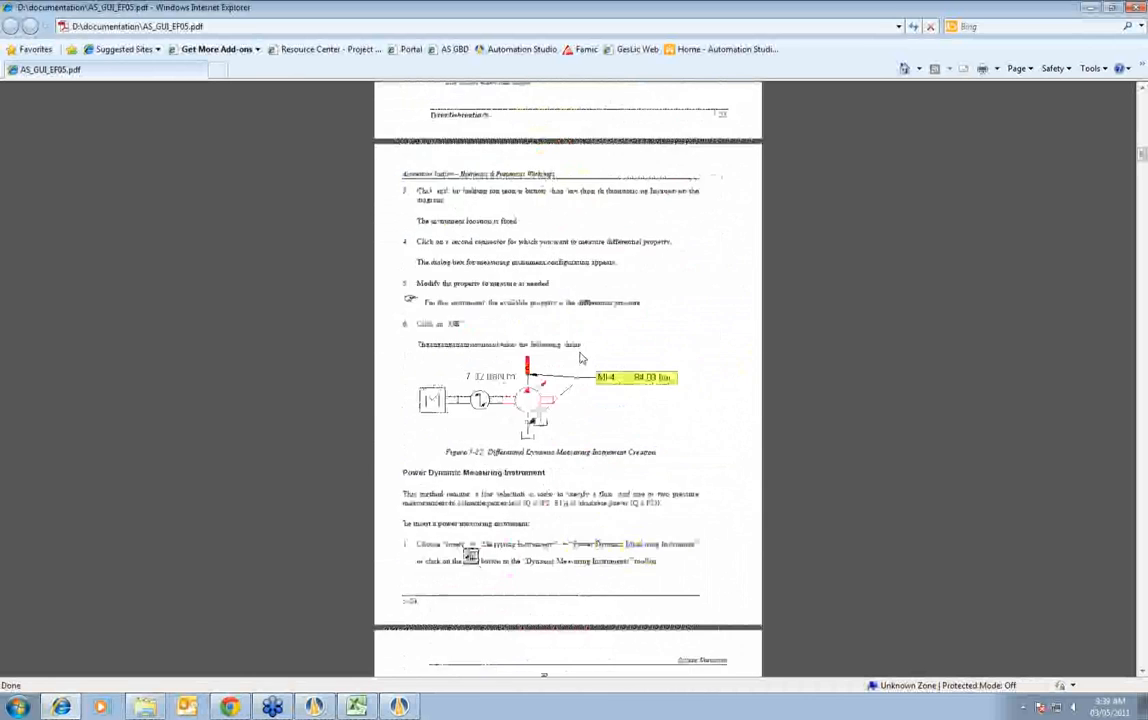
- Skim chapter 4, Component Description, of the guide, covering the library structure, pumps and power units, and pump types
{"action": "scroll", "coordinate": [580, 356], "scroll_direction": "down", "scroll_amount": 12}
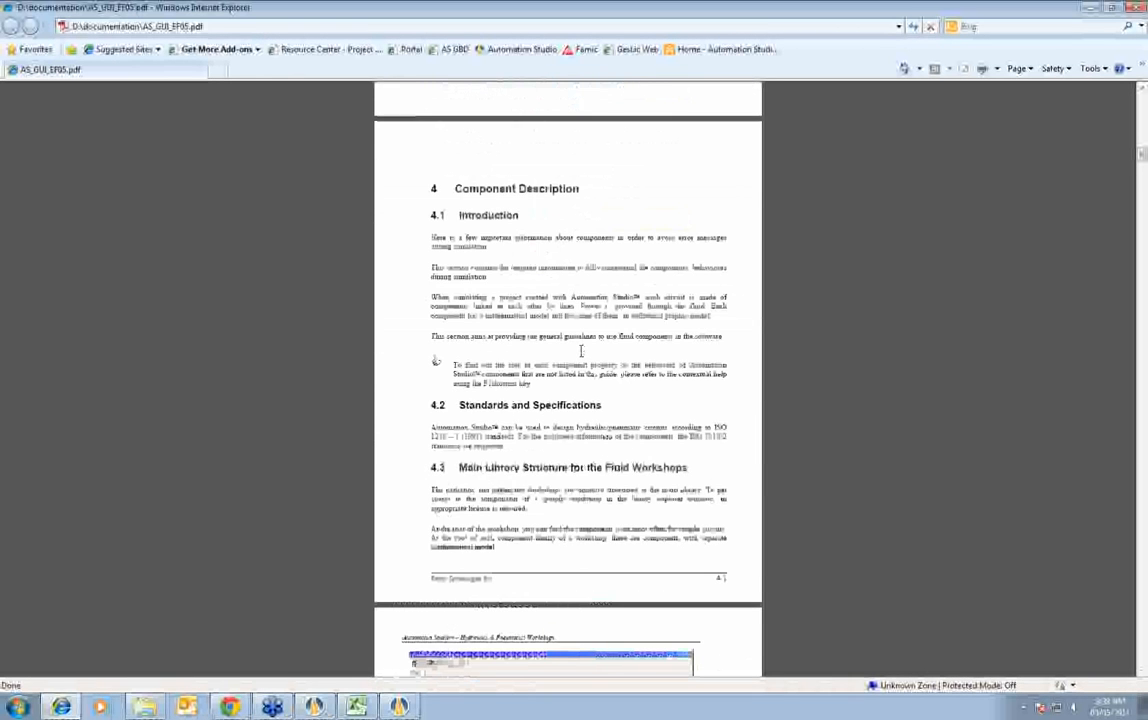
{"action": "scroll", "coordinate": [581, 351], "scroll_direction": "down", "scroll_amount": 1}
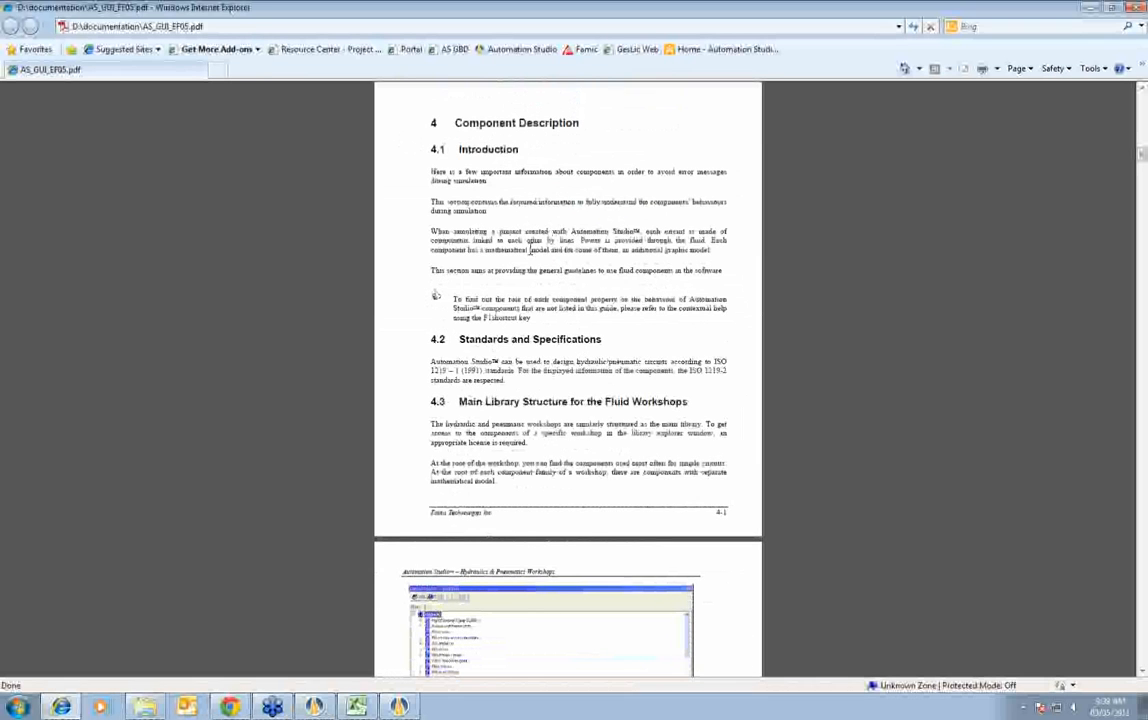
{"action": "scroll", "coordinate": [545, 310], "scroll_direction": "down", "scroll_amount": 5}
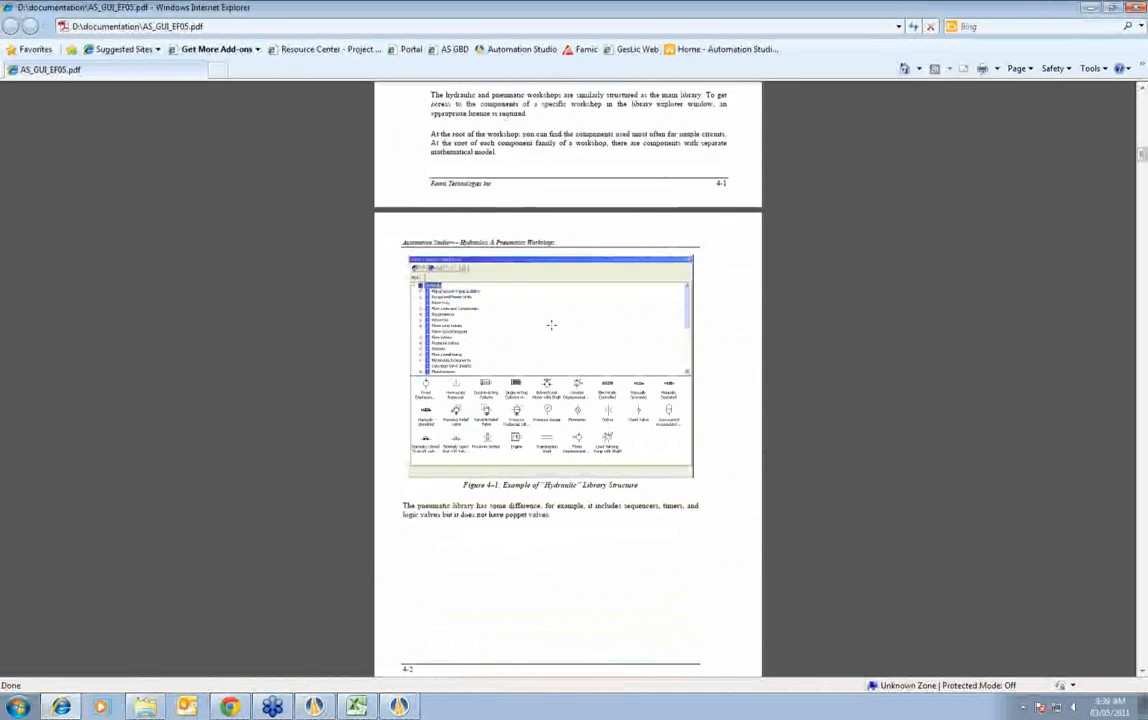
{"action": "scroll", "coordinate": [563, 318], "scroll_direction": "down", "scroll_amount": 20}
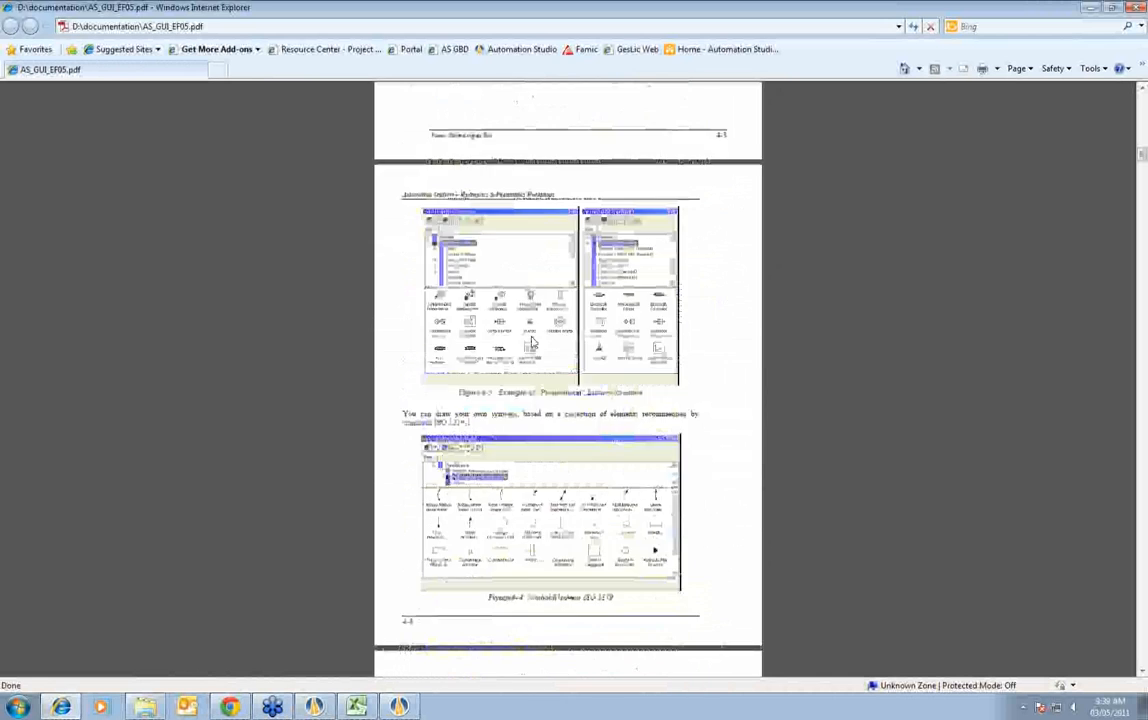
{"action": "scroll", "coordinate": [533, 342], "scroll_direction": "down", "scroll_amount": 15}
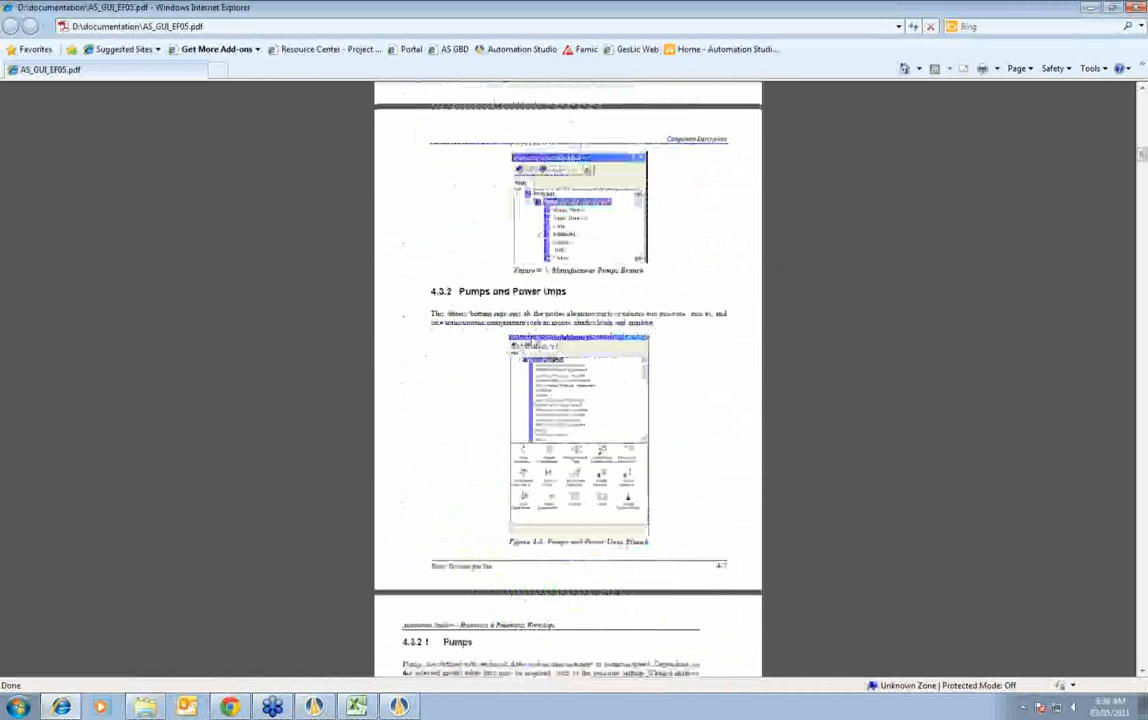
{"action": "scroll", "coordinate": [568, 380], "scroll_direction": "down", "scroll_amount": 7}
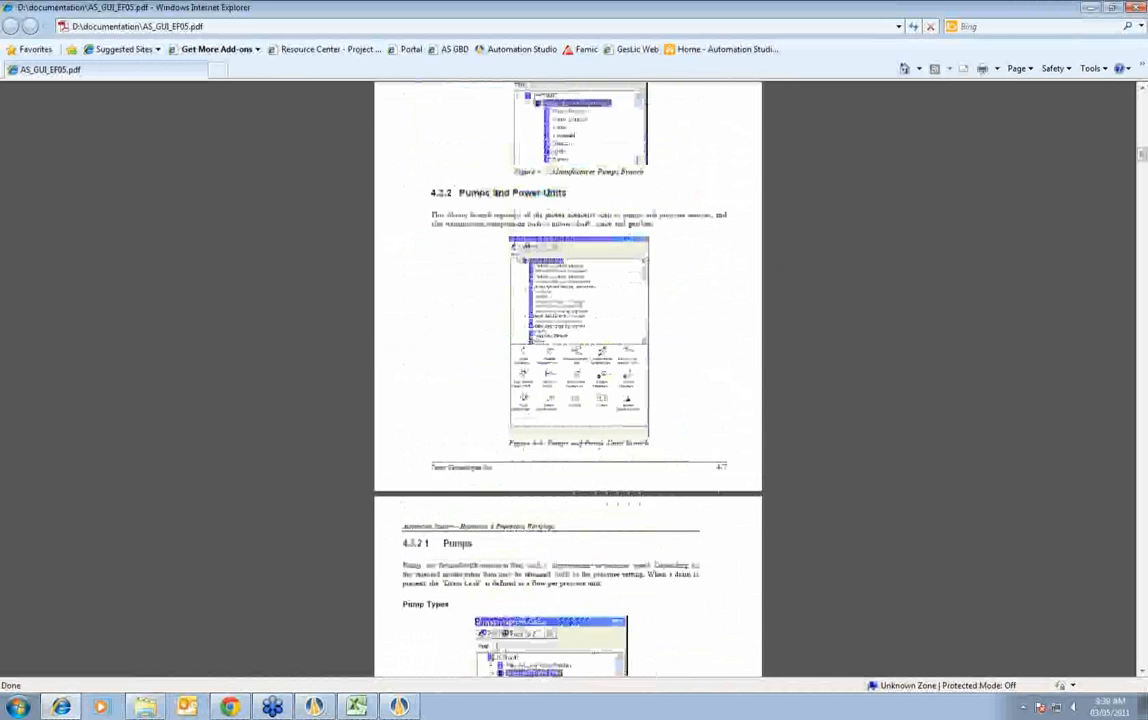
{"action": "scroll", "coordinate": [829, 297], "scroll_direction": "down", "scroll_amount": 14}
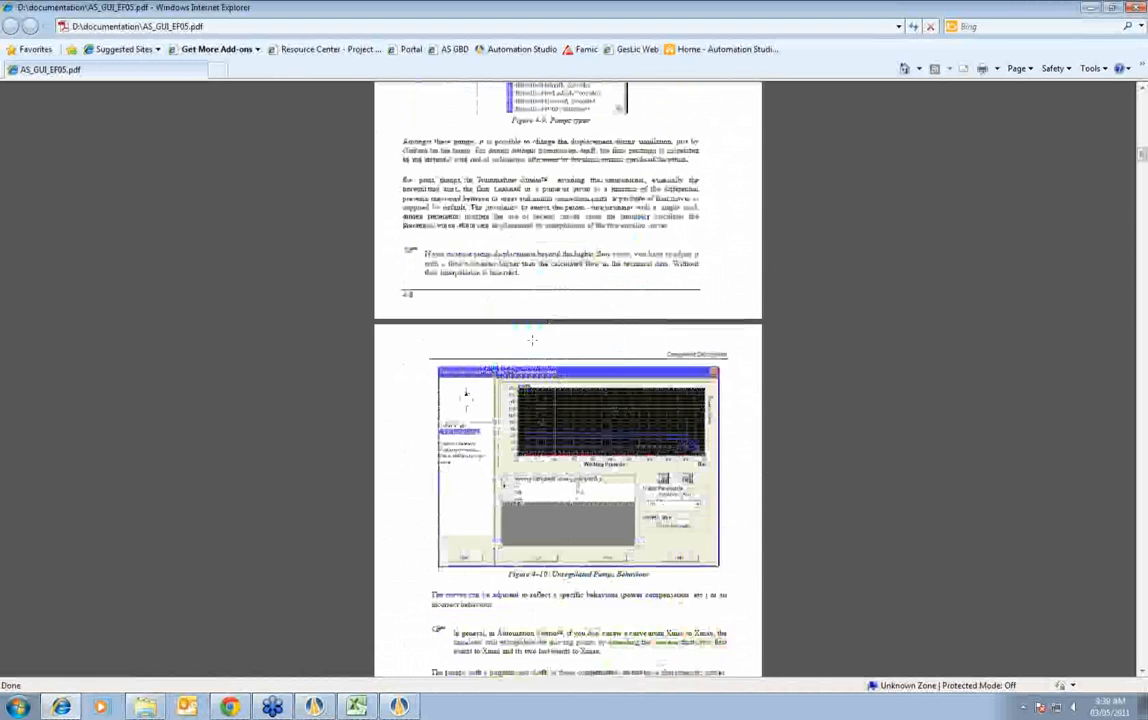
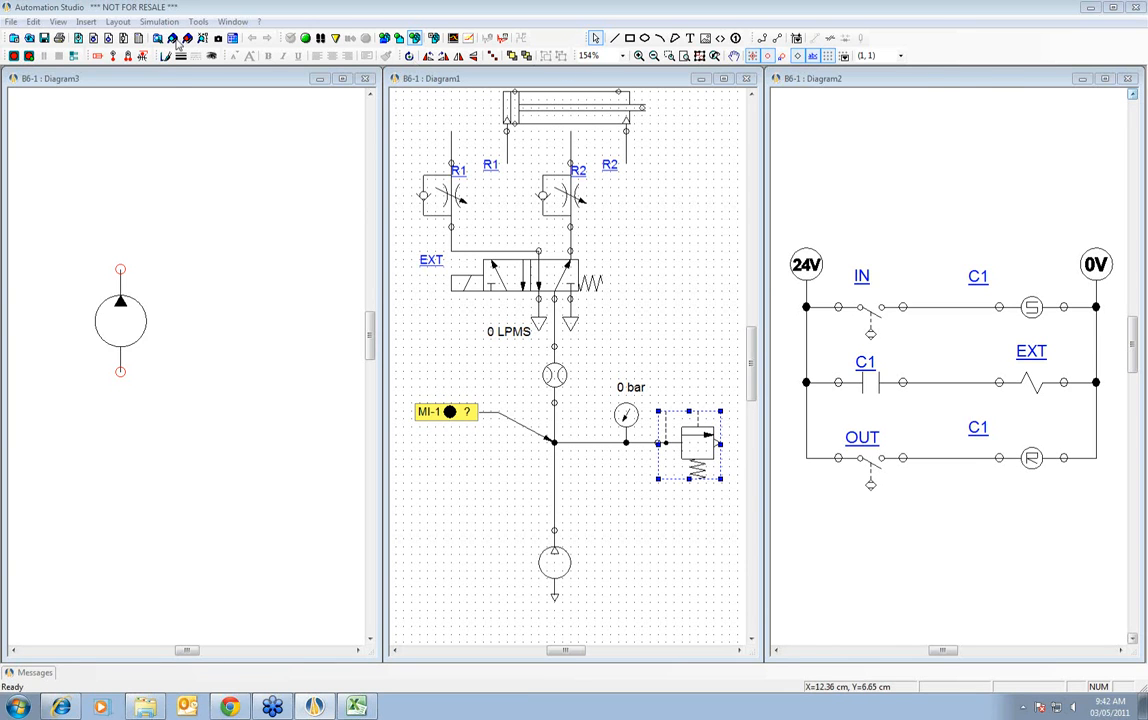
- Insert a Game Controller from the Proportional Hydraulic library's Set Point Devices below the pump in Diagram3
{"action": "left_click", "coordinate": [158, 38]}
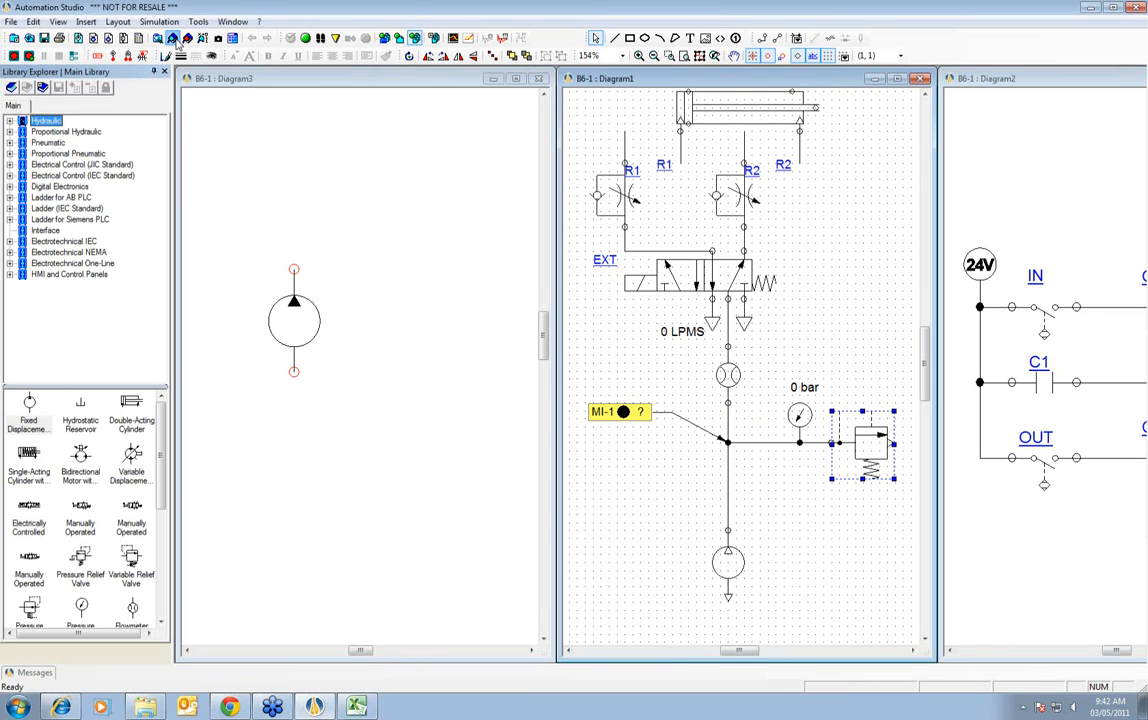
{"action": "left_click", "coordinate": [10, 132]}
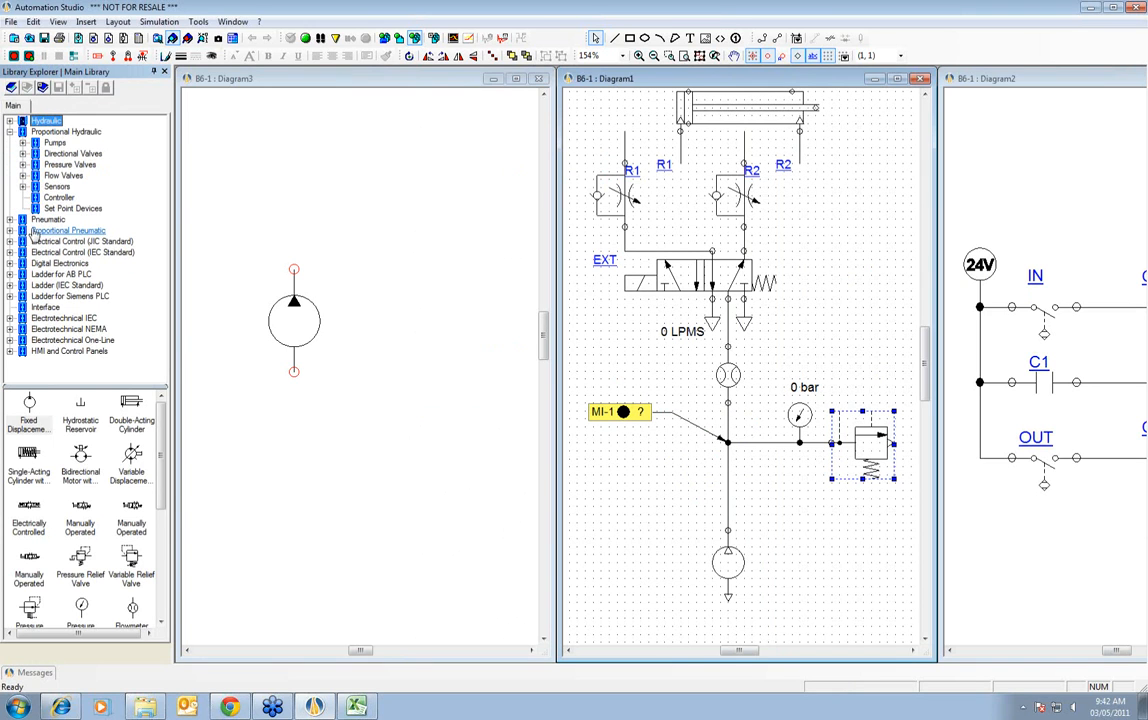
{"action": "left_click", "coordinate": [60, 208]}
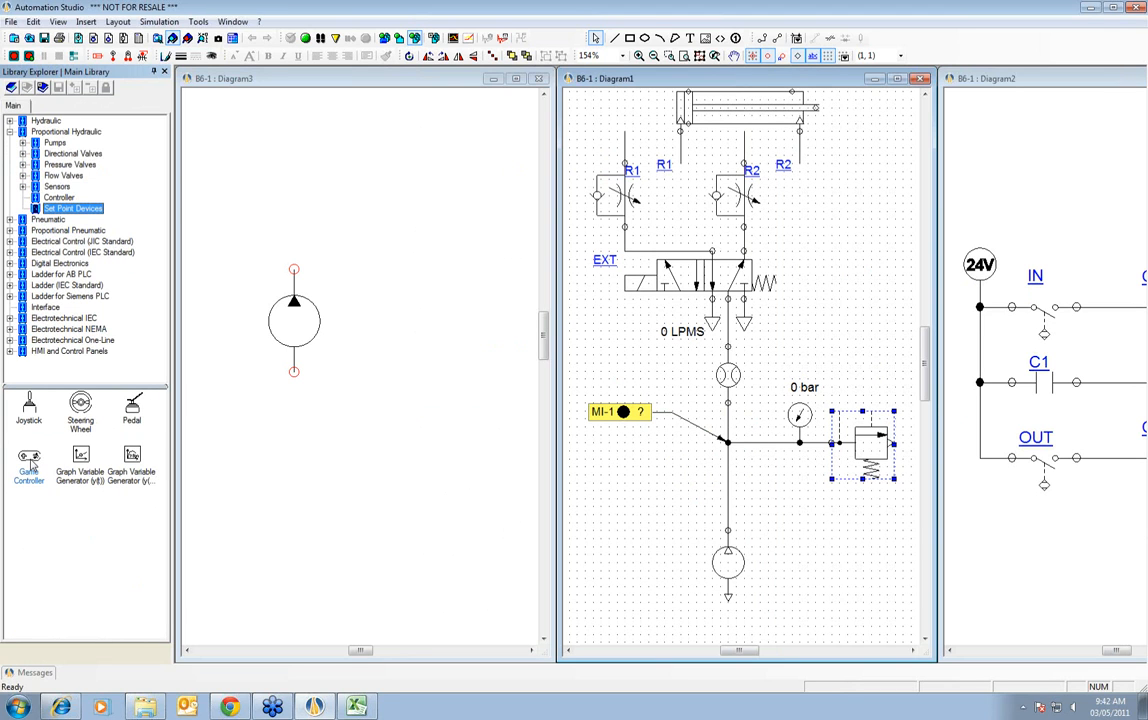
{"action": "left_click_drag", "start_coordinate": [31, 462], "coordinate": [371, 461]}
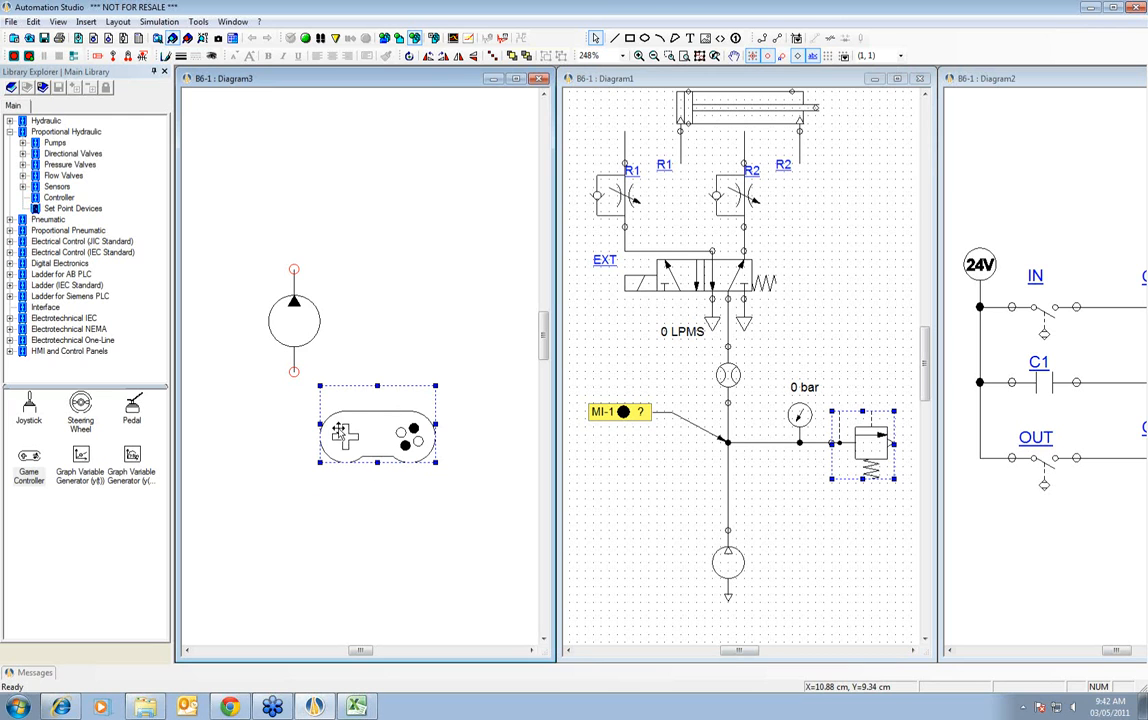
- Examine the game controller's configuration properties and its choice of input devices, and leave the settings unchanged
{"action": "double_click", "coordinate": [375, 430]}
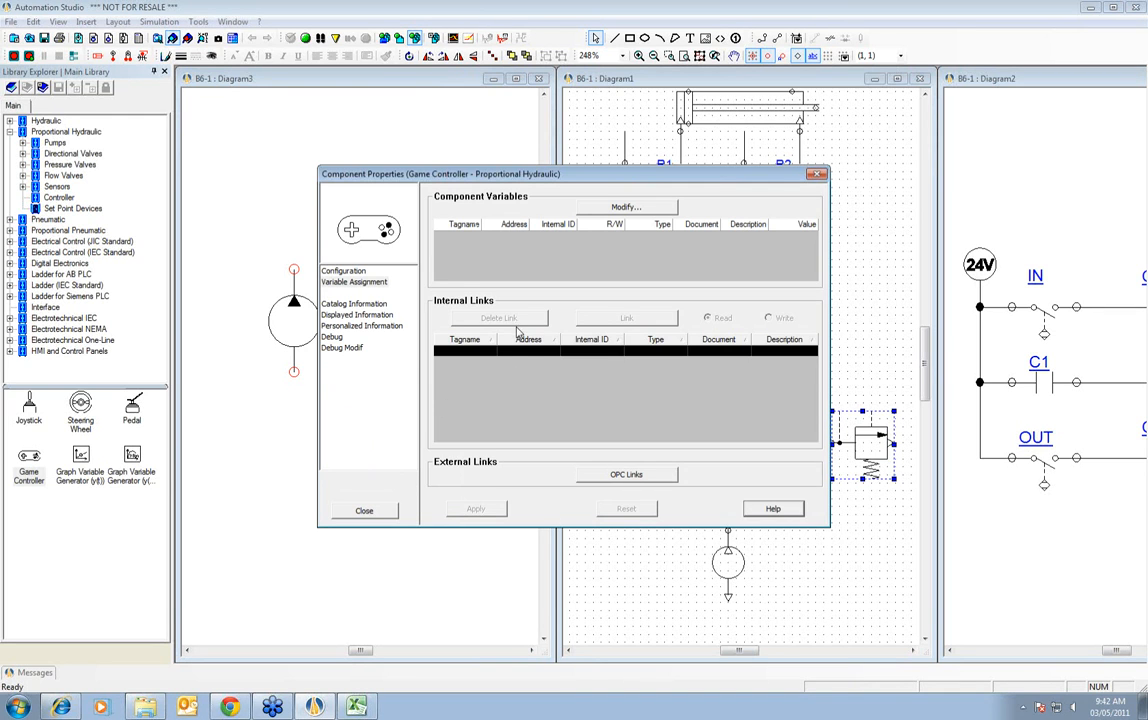
{"action": "left_click", "coordinate": [336, 271]}
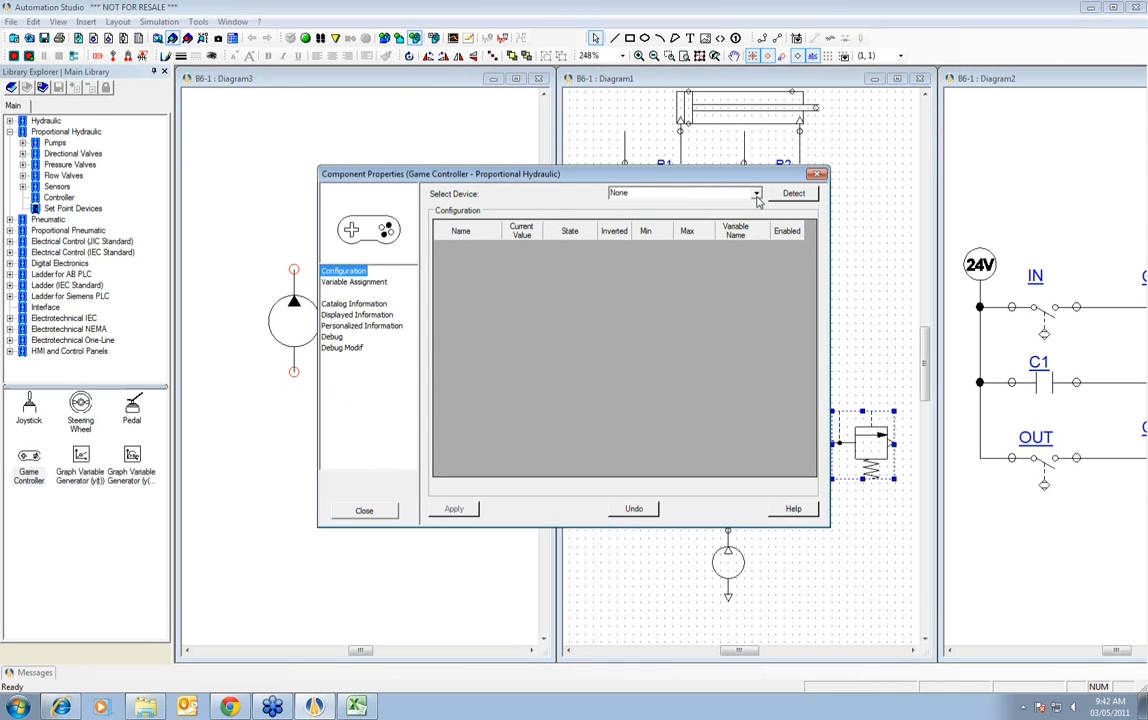
{"action": "left_click", "coordinate": [757, 195]}
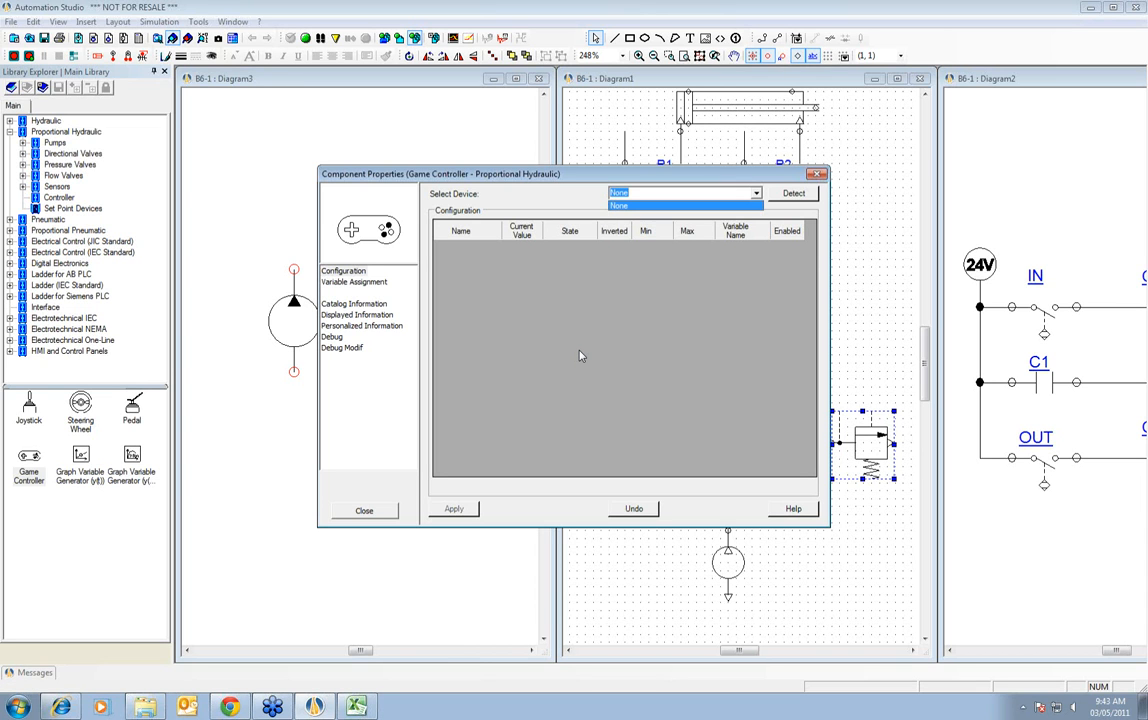
{"action": "left_click", "coordinate": [813, 176]}
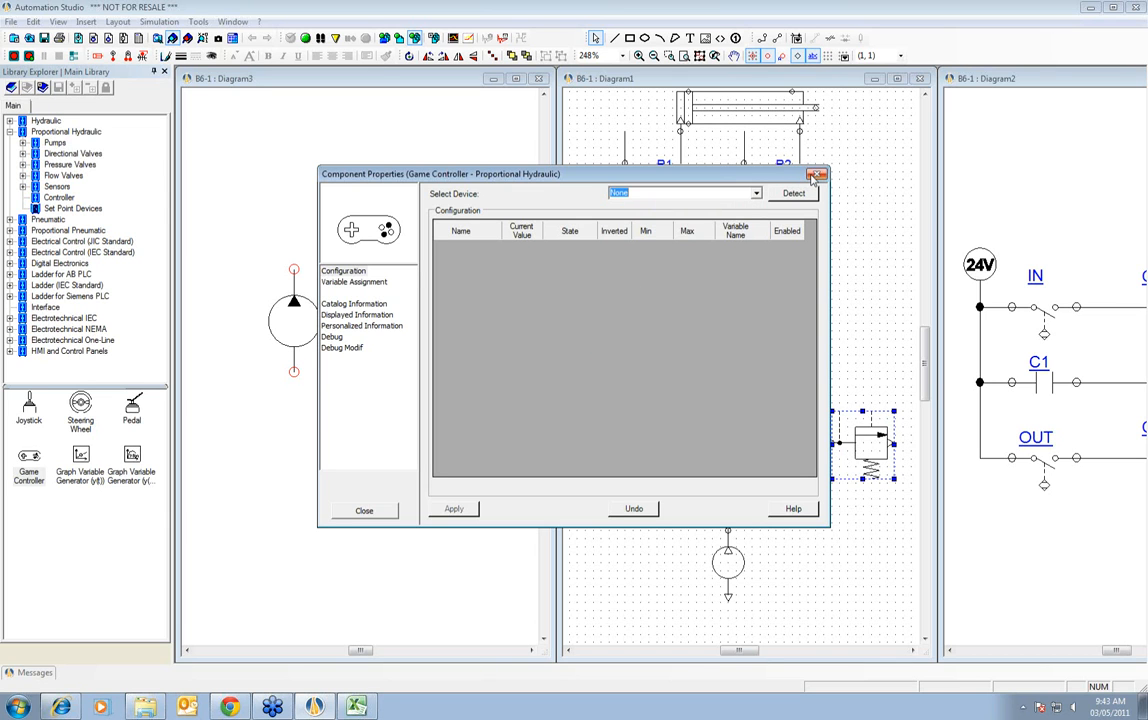
{"action": "left_click", "coordinate": [815, 176]}
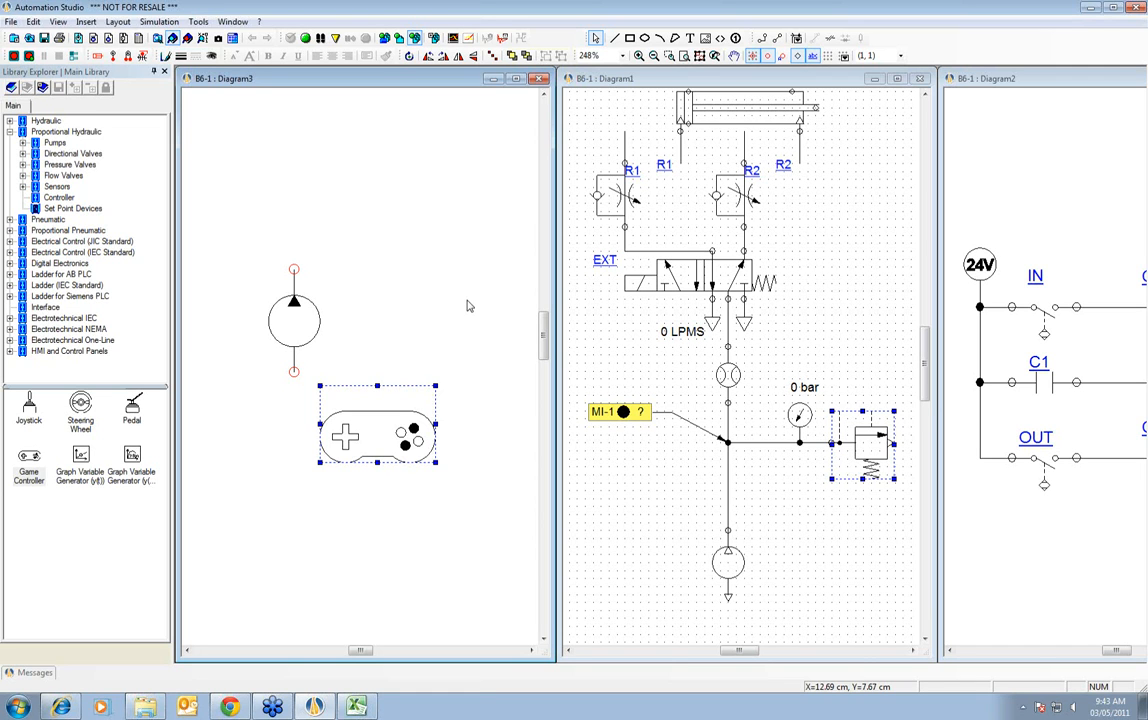
{"action": "double_click", "coordinate": [385, 425]}
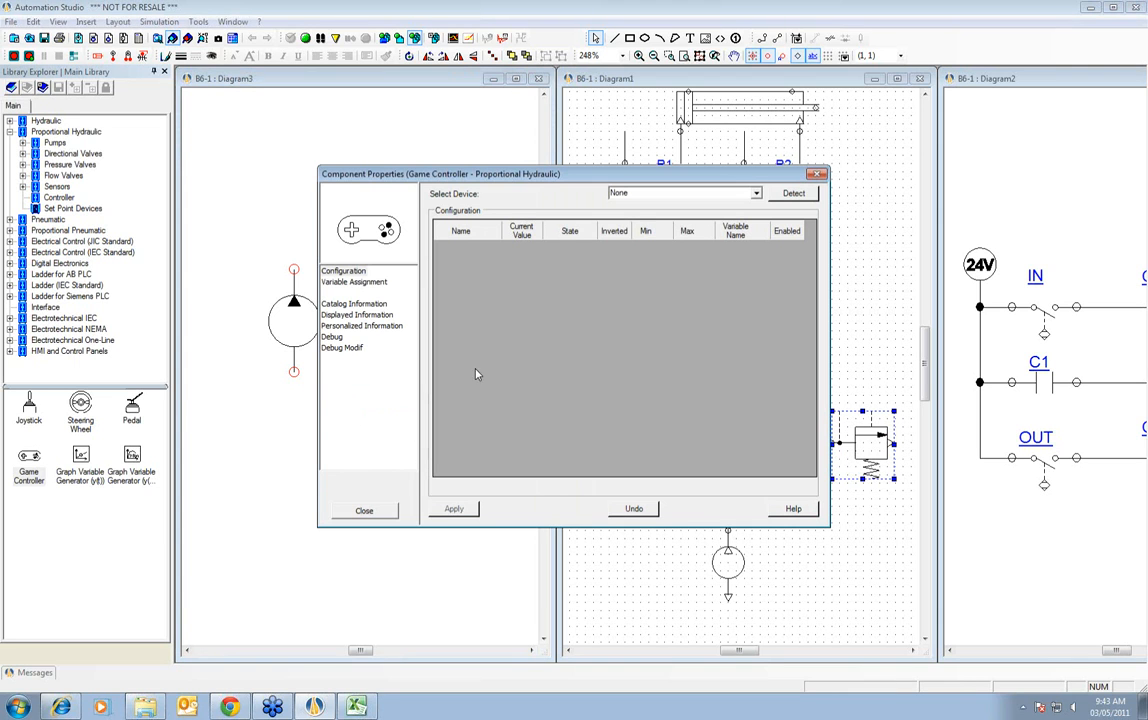
{"action": "left_click", "coordinate": [755, 193]}
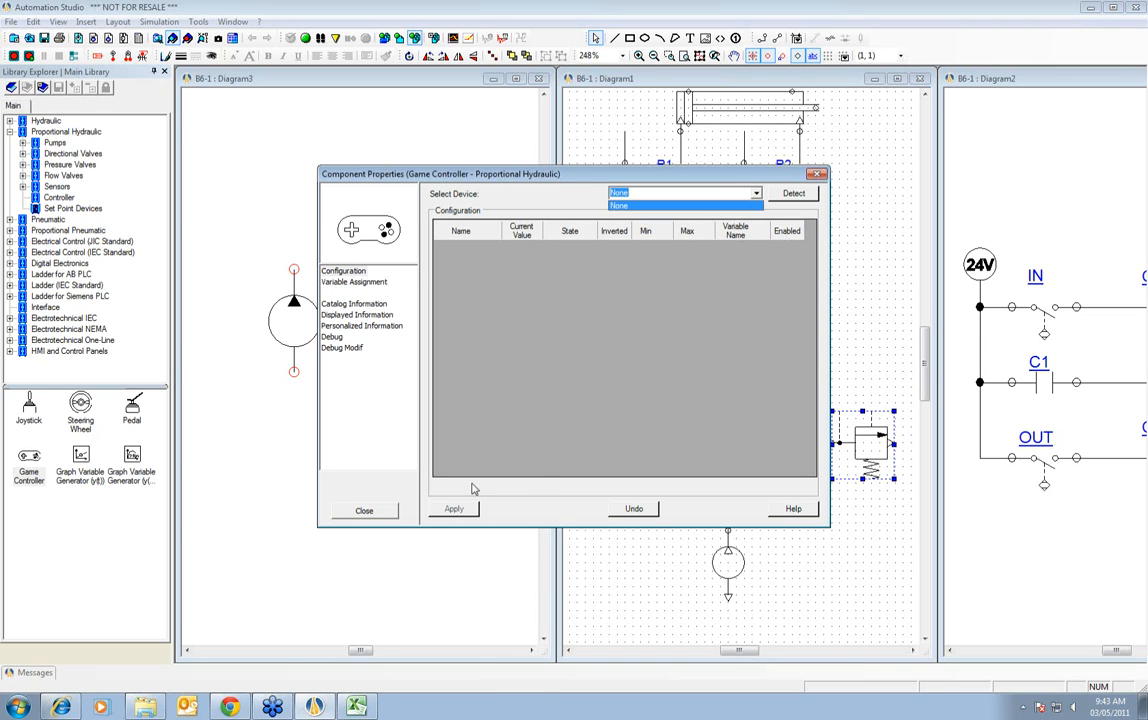
{"action": "left_click", "coordinate": [370, 513]}
{"action": "left_click", "coordinate": [368, 512]}
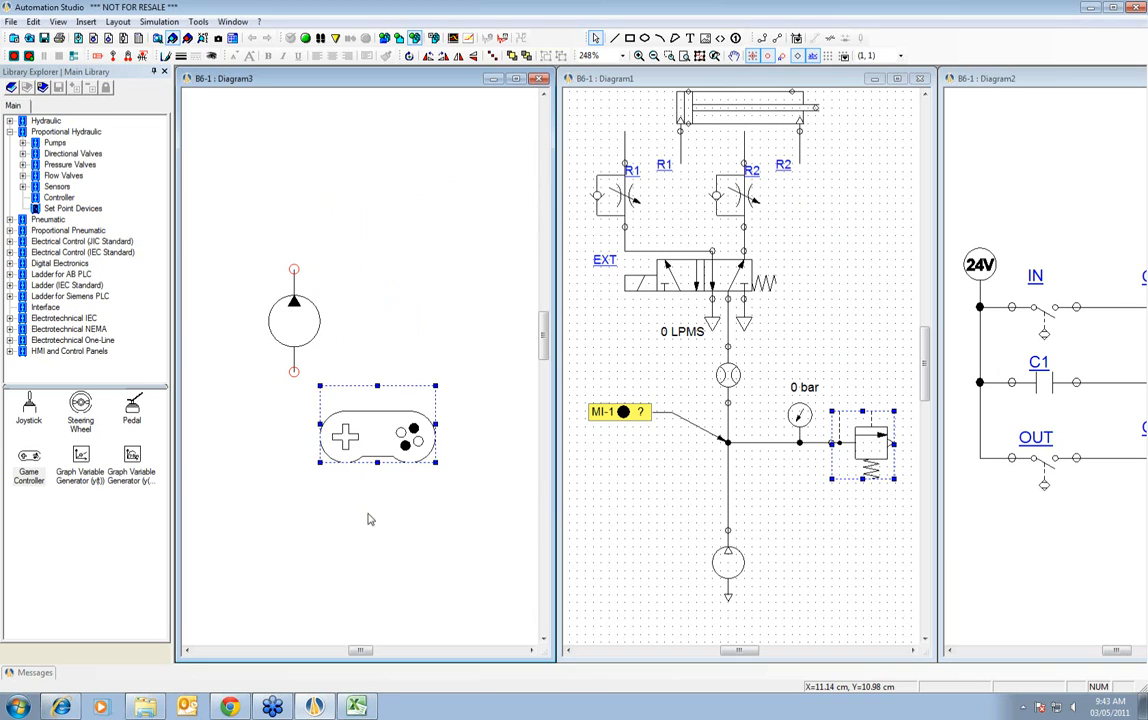
{"action": "left_click", "coordinate": [427, 518]}
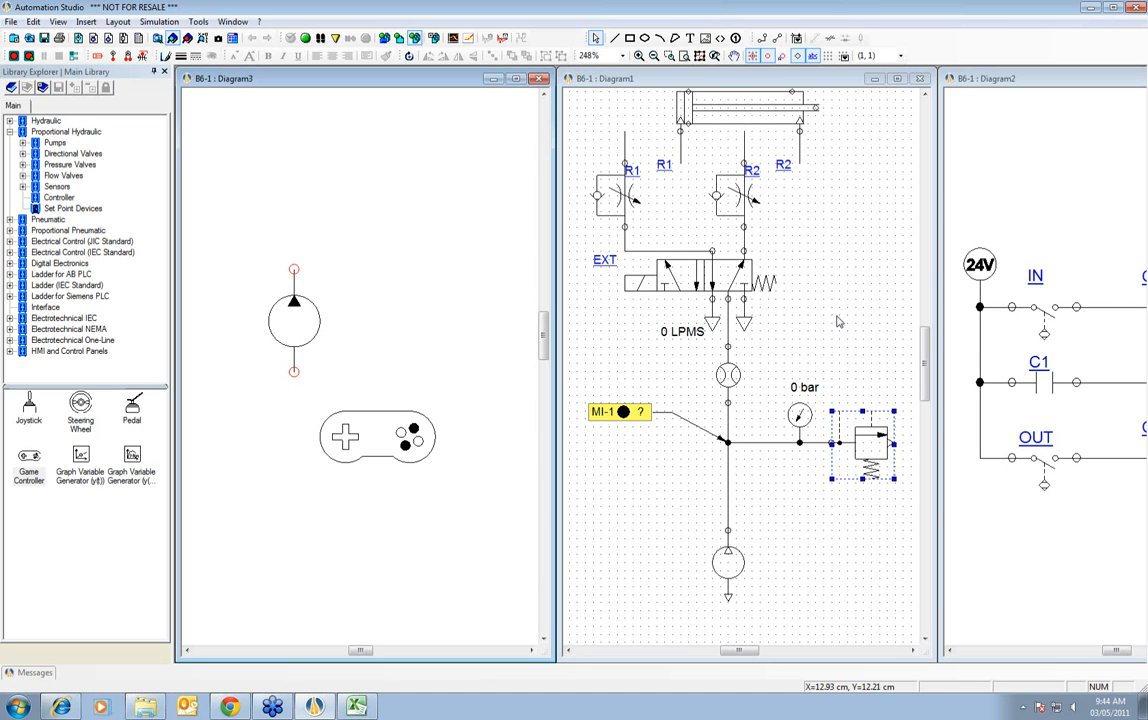
- Open the project B1-1.prx from the Training folder
{"action": "left_click", "coordinate": [11, 21]}
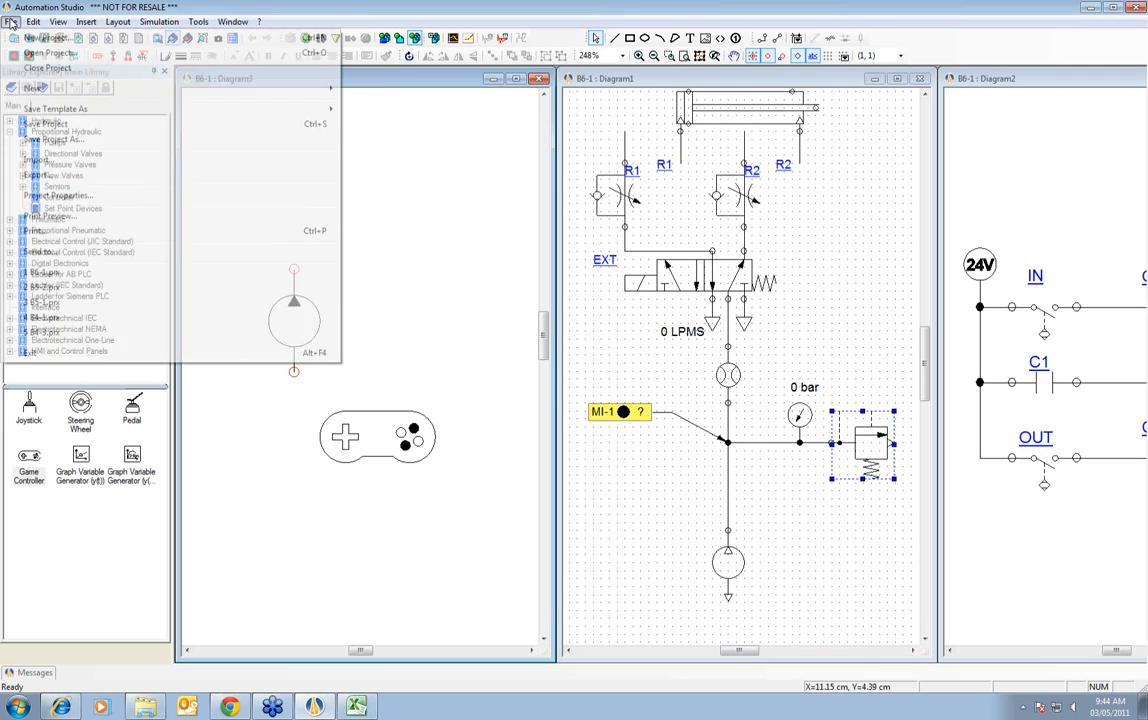
{"action": "left_click", "coordinate": [40, 52]}
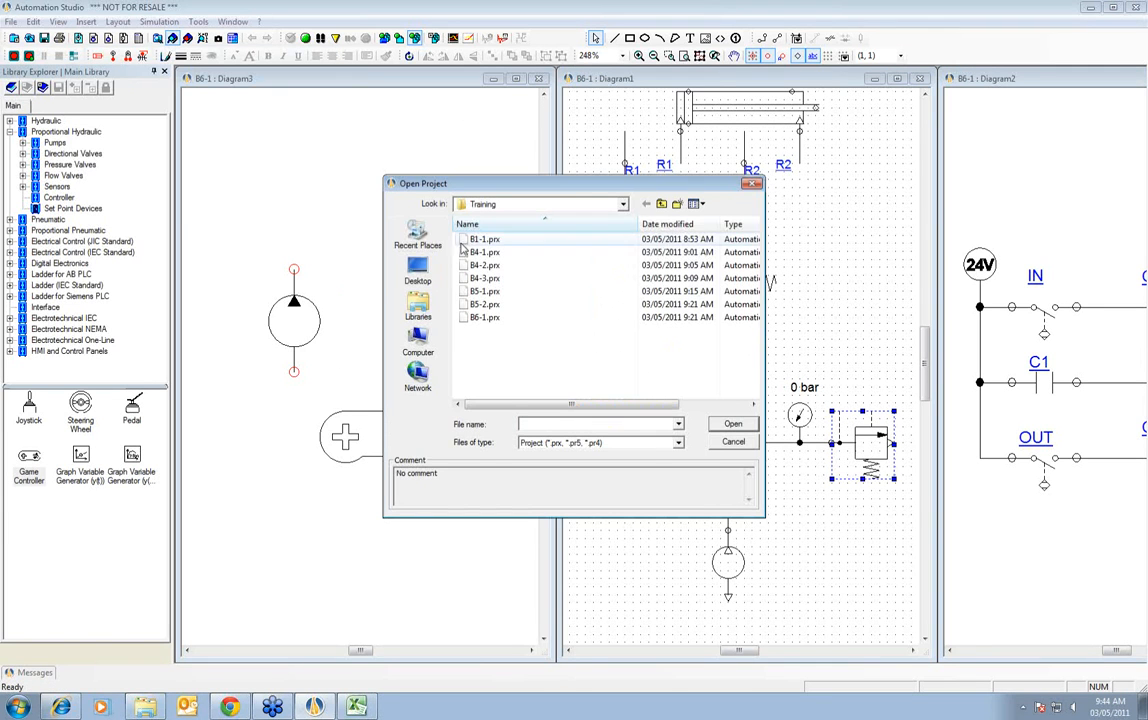
{"action": "left_click", "coordinate": [485, 240]}
{"action": "left_click", "coordinate": [733, 424]}
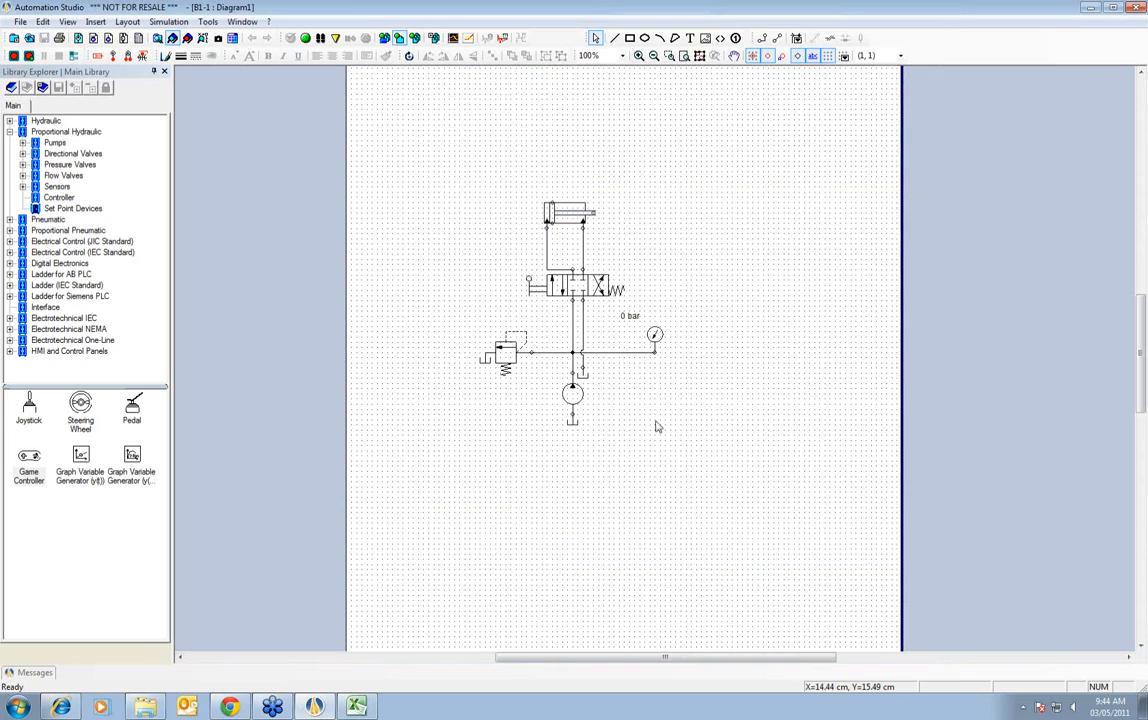
- Simulate the hydraulic circuit, shift the lever-operated directional valve to extend the cylinder, and stop the simulation
{"action": "scroll", "coordinate": [625, 220], "scroll_direction": "up", "scroll_amount": 2}
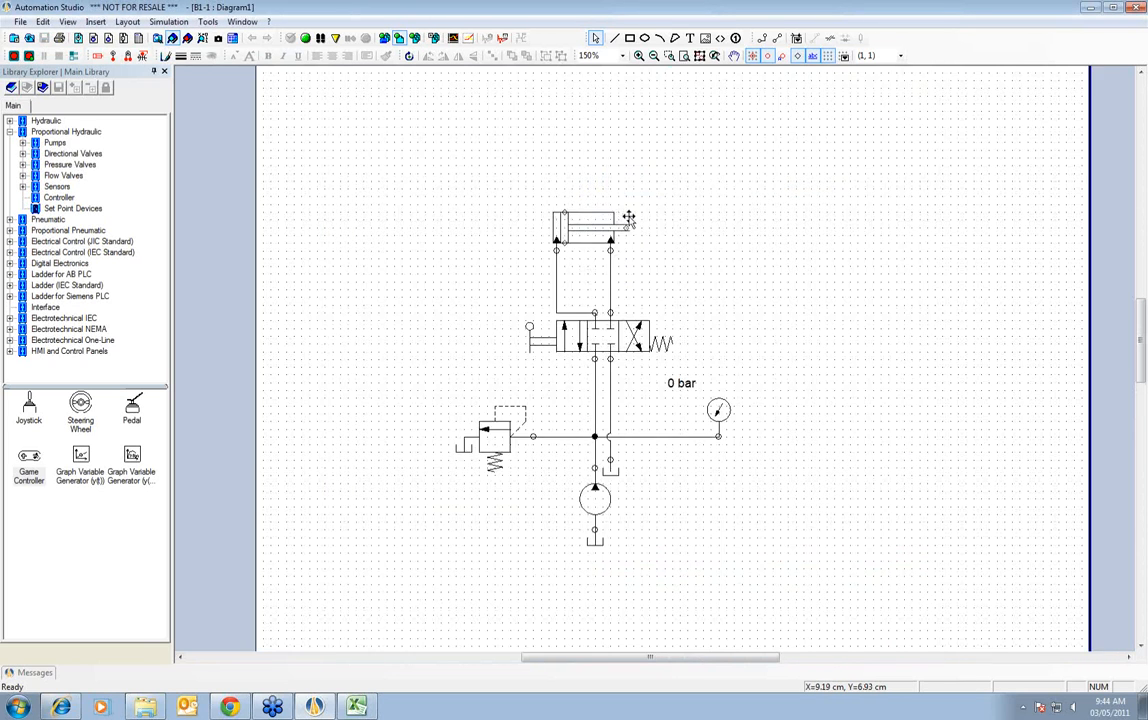
{"action": "scroll", "coordinate": [640, 233], "scroll_direction": "up", "scroll_amount": 1}
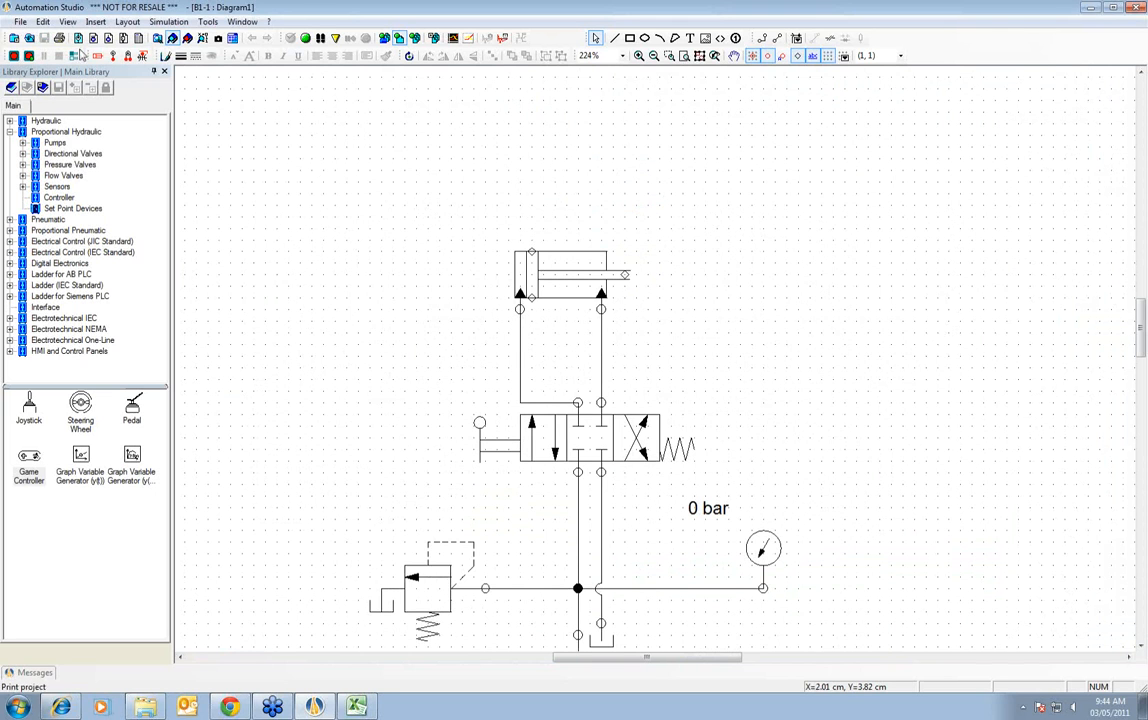
{"action": "left_click", "coordinate": [307, 40]}
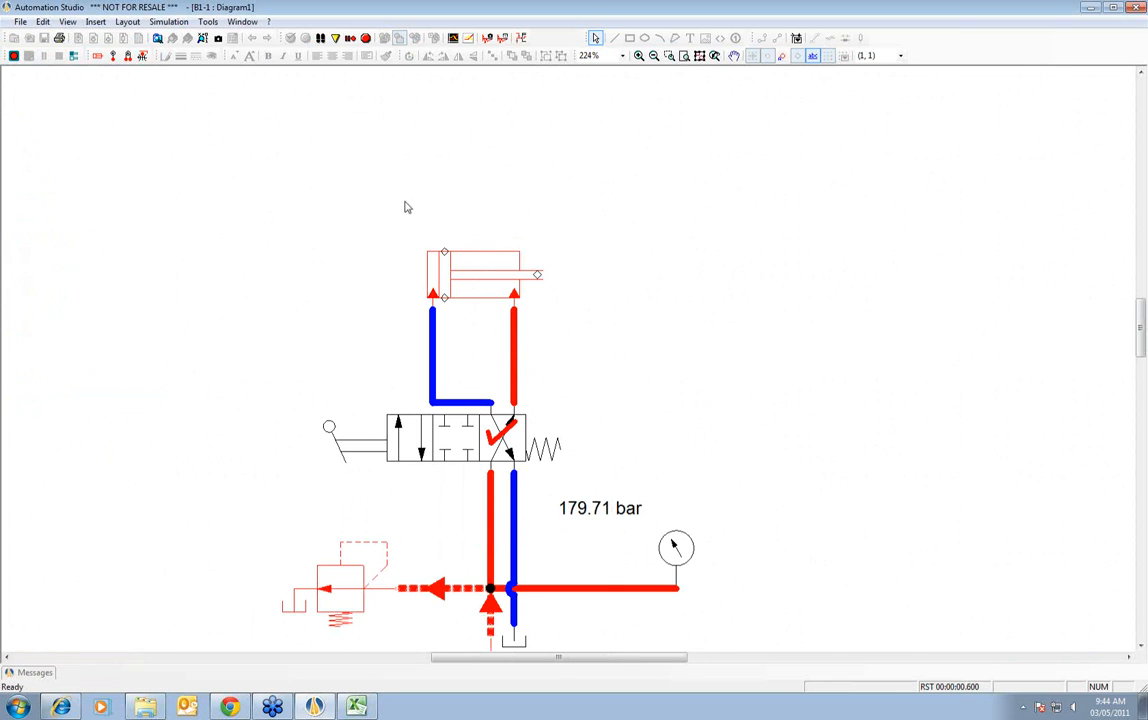
{"action": "left_click", "coordinate": [425, 455]}
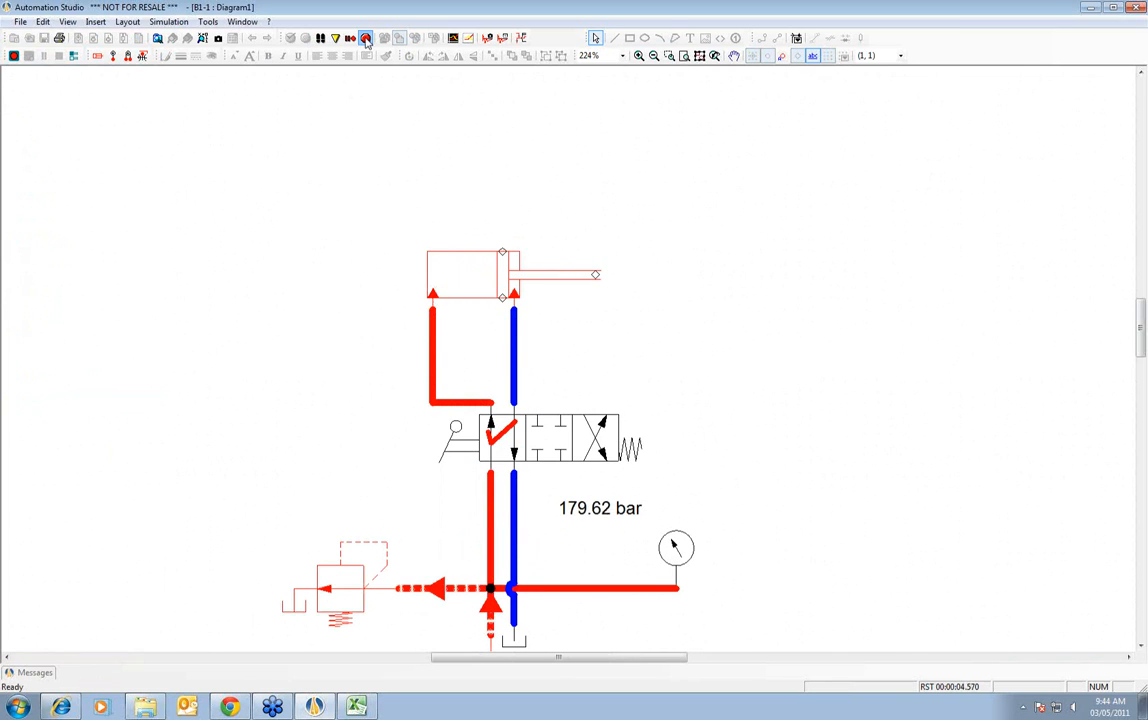
{"action": "left_click", "coordinate": [366, 38]}
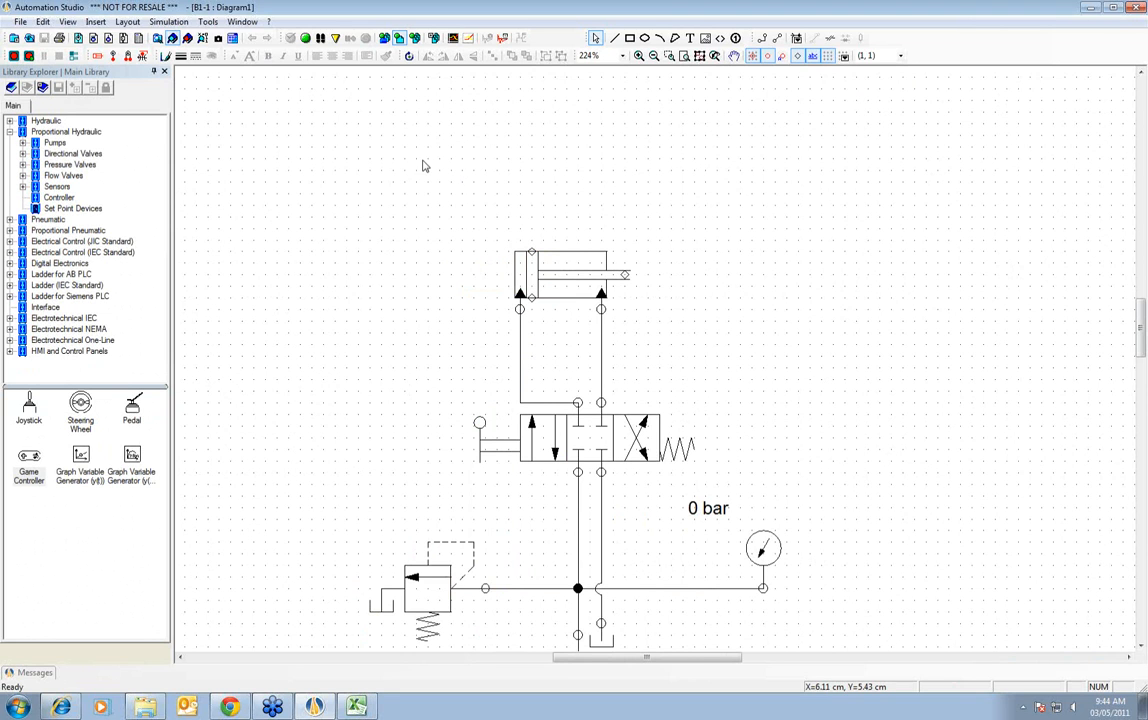
- Insert an Integrating Flow Meter from the Hydraulic library's Measuring Instruments into the line between the directional valve and the cylinder's piston-side port
{"action": "double_click", "coordinate": [22, 131]}
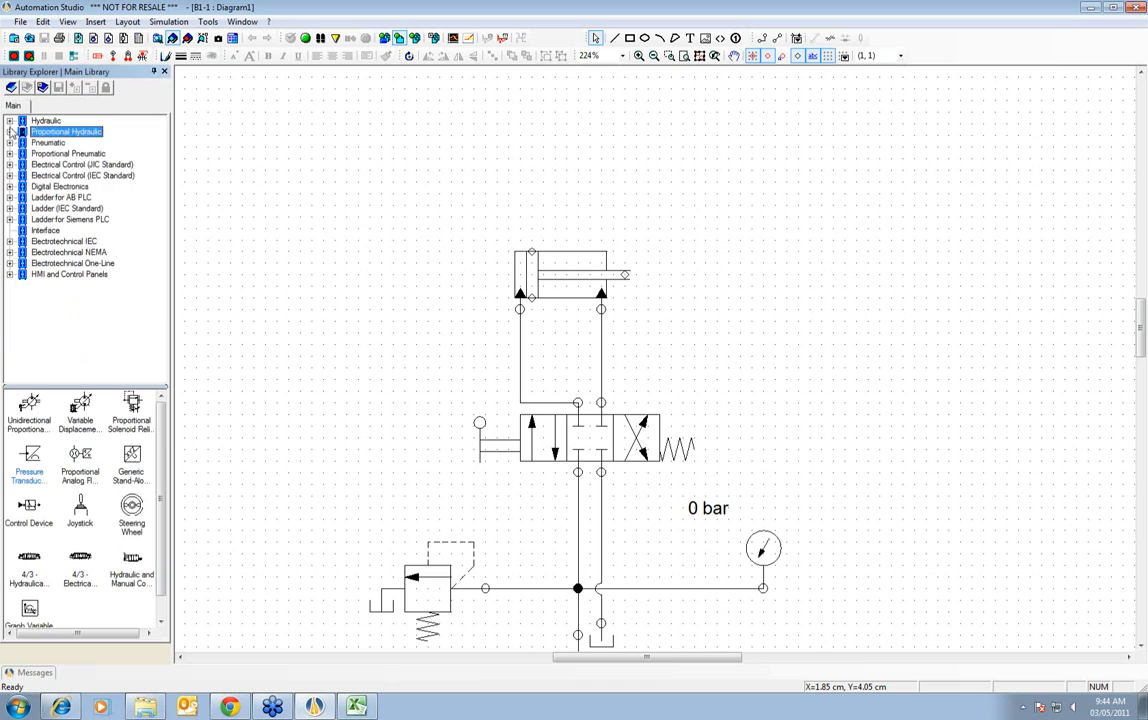
{"action": "left_click", "coordinate": [9, 120]}
{"action": "left_click", "coordinate": [88, 263]}
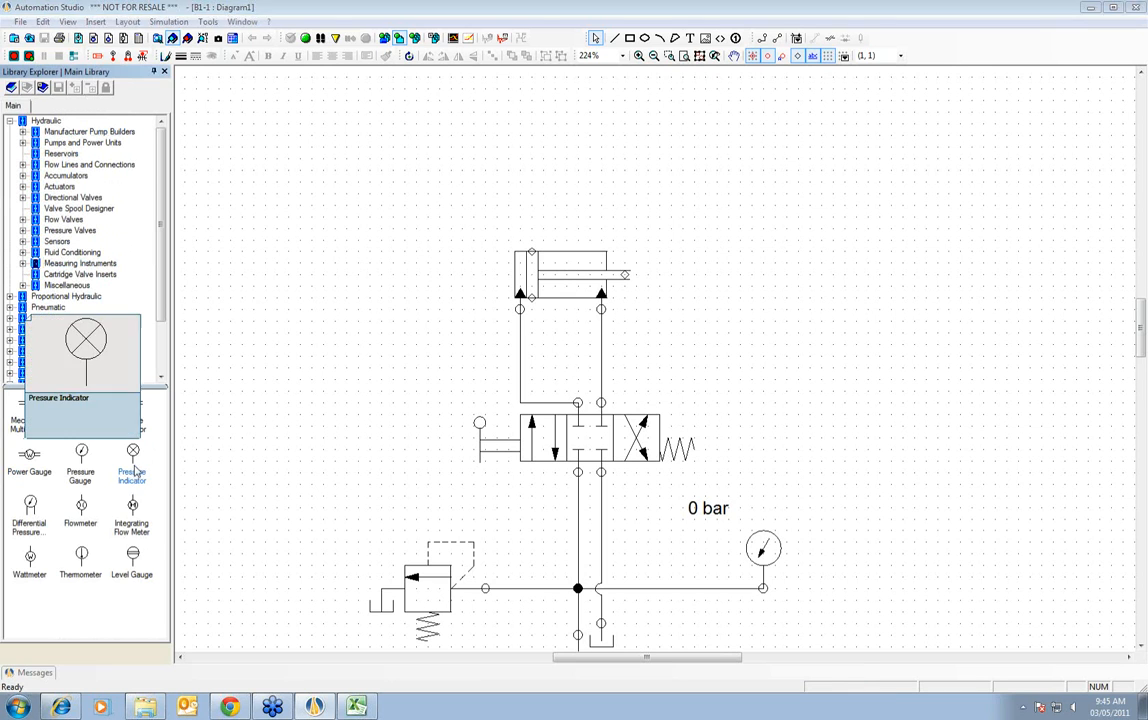
{"action": "left_click_drag", "start_coordinate": [135, 510], "coordinate": [532, 360]}
{"action": "left_click", "coordinate": [431, 333]}
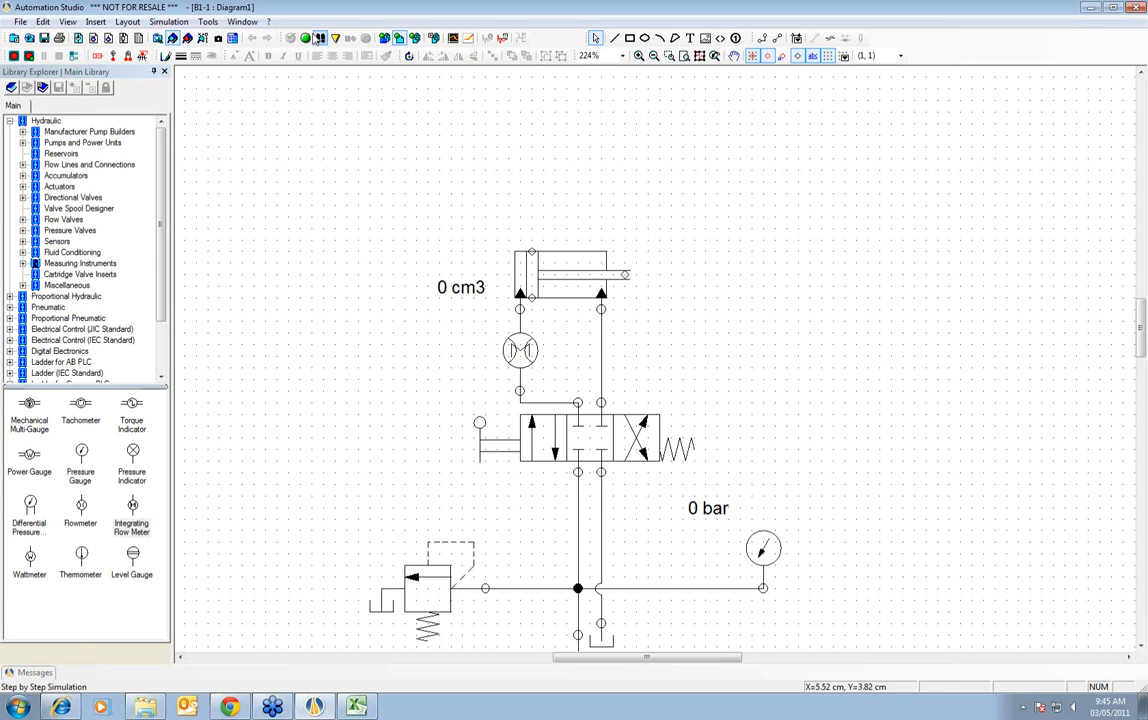
- Run the simulation and shift the directional valve to retract and re-extend the cylinder, checking the volume on the integrating flow meter
{"action": "left_click", "coordinate": [305, 38]}
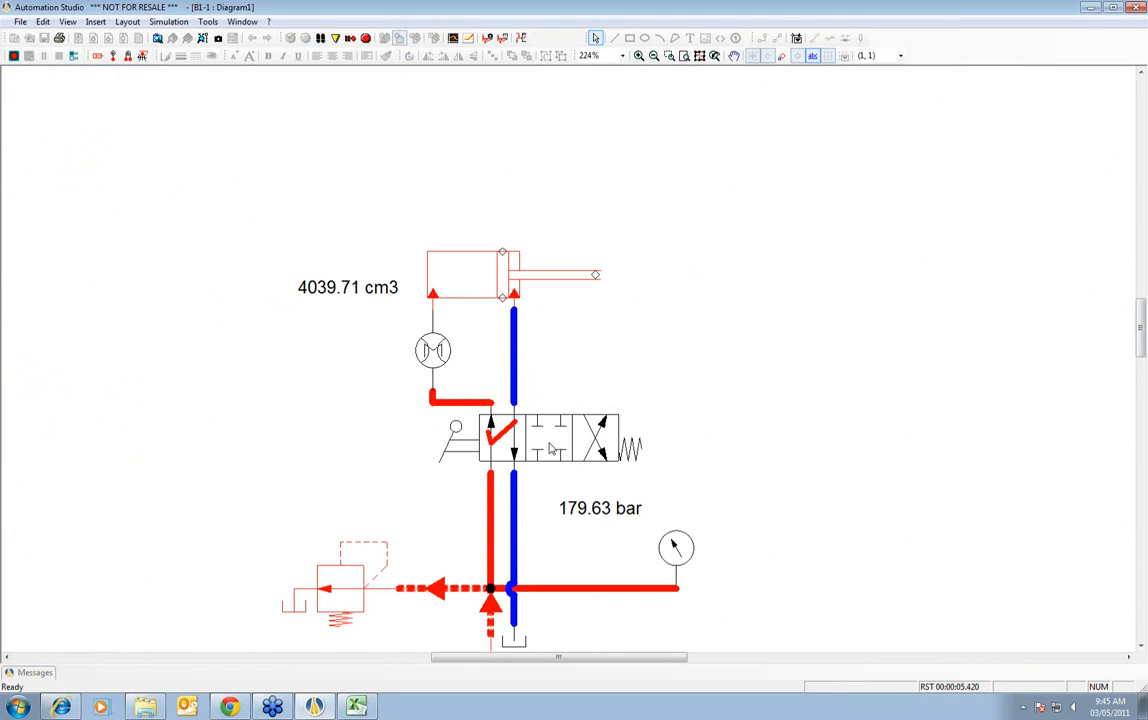
{"action": "left_click", "coordinate": [597, 448]}
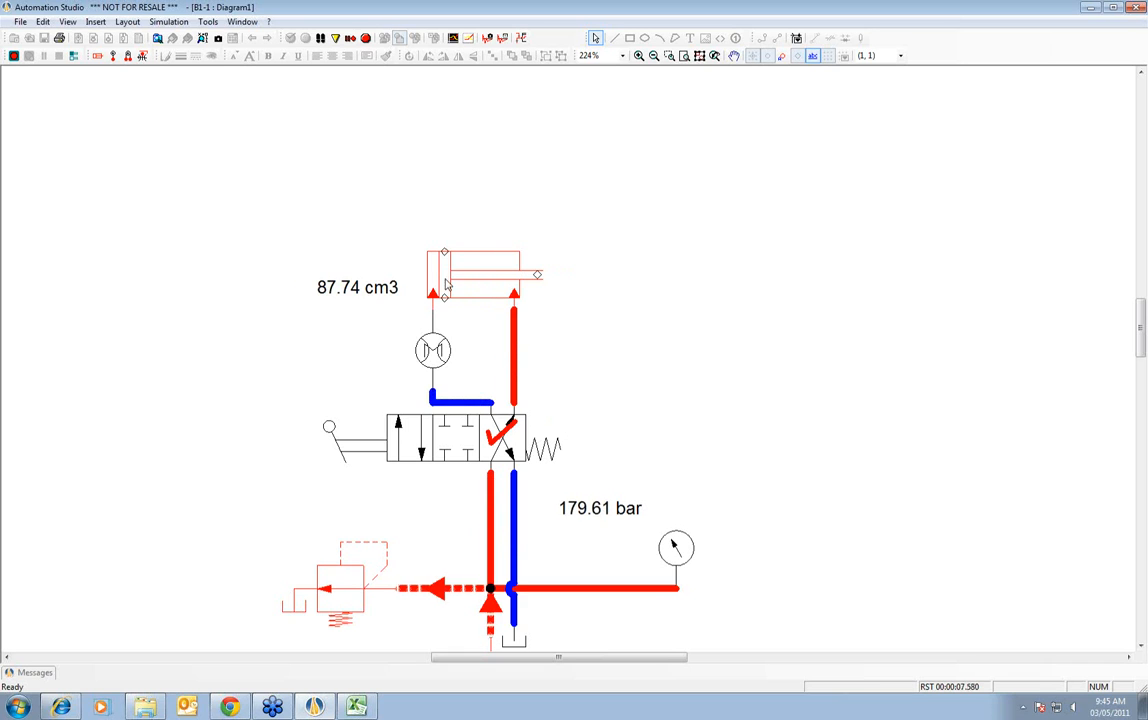
{"action": "left_click", "coordinate": [428, 437]}
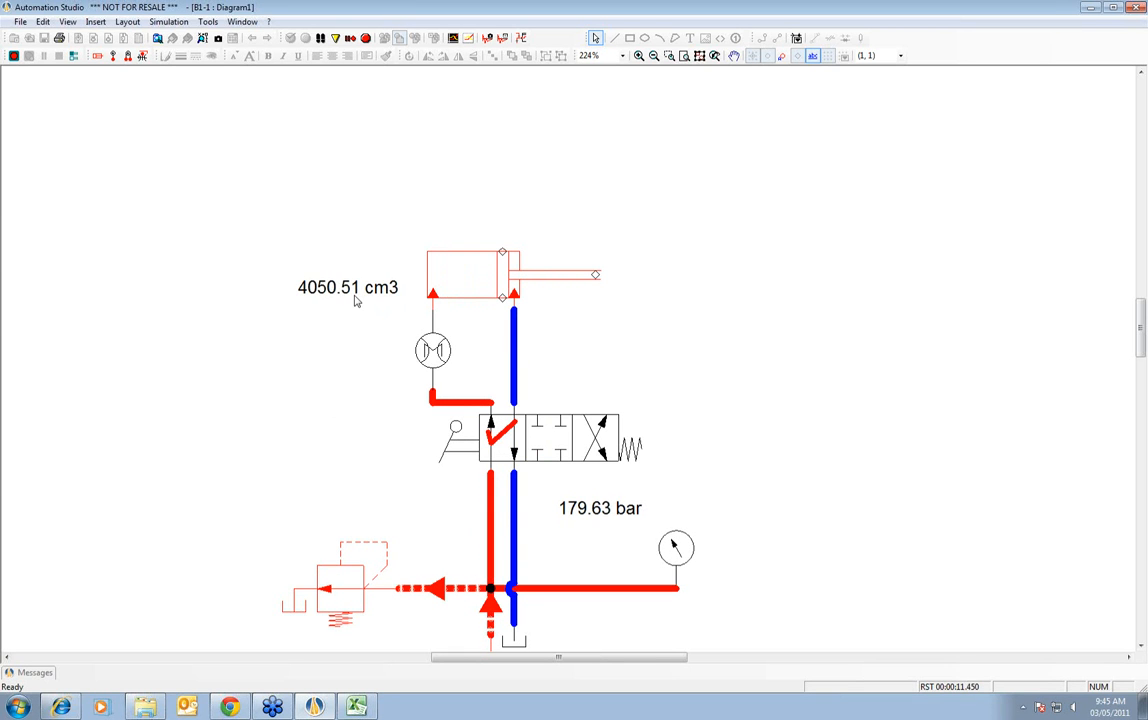
- Shift the directional valve to retract the cylinder, check the integrating flow meter's volume, and stop the simulation
{"action": "left_click", "coordinate": [545, 446]}
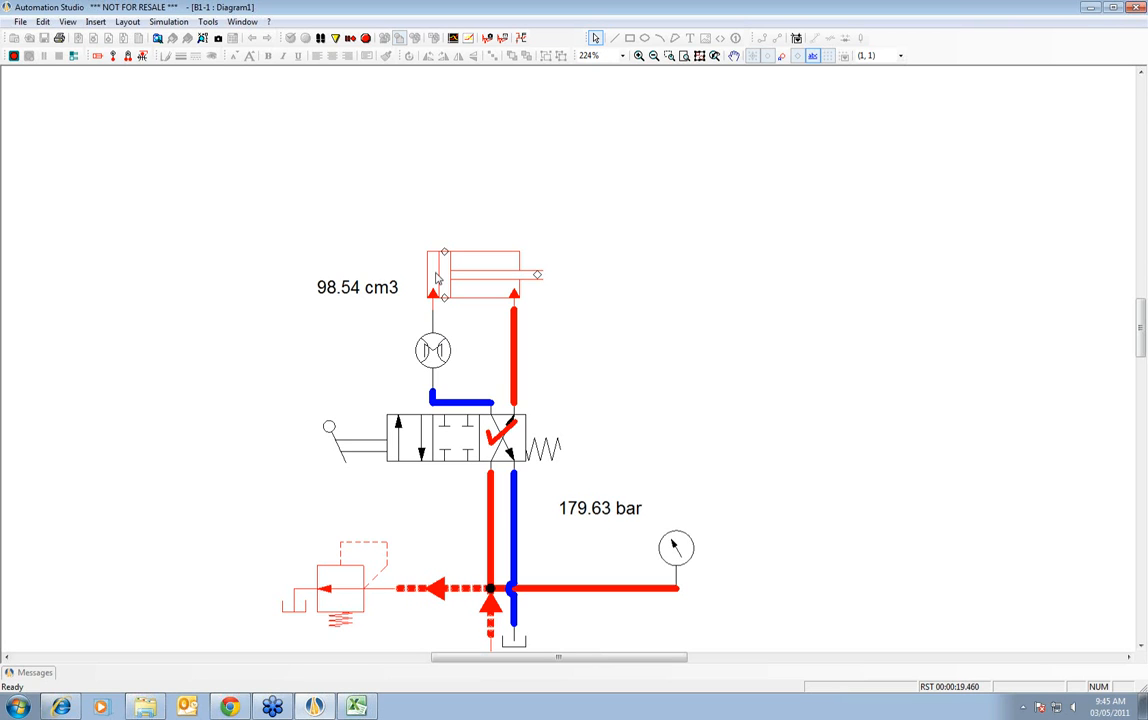
{"action": "left_click", "coordinate": [366, 39]}
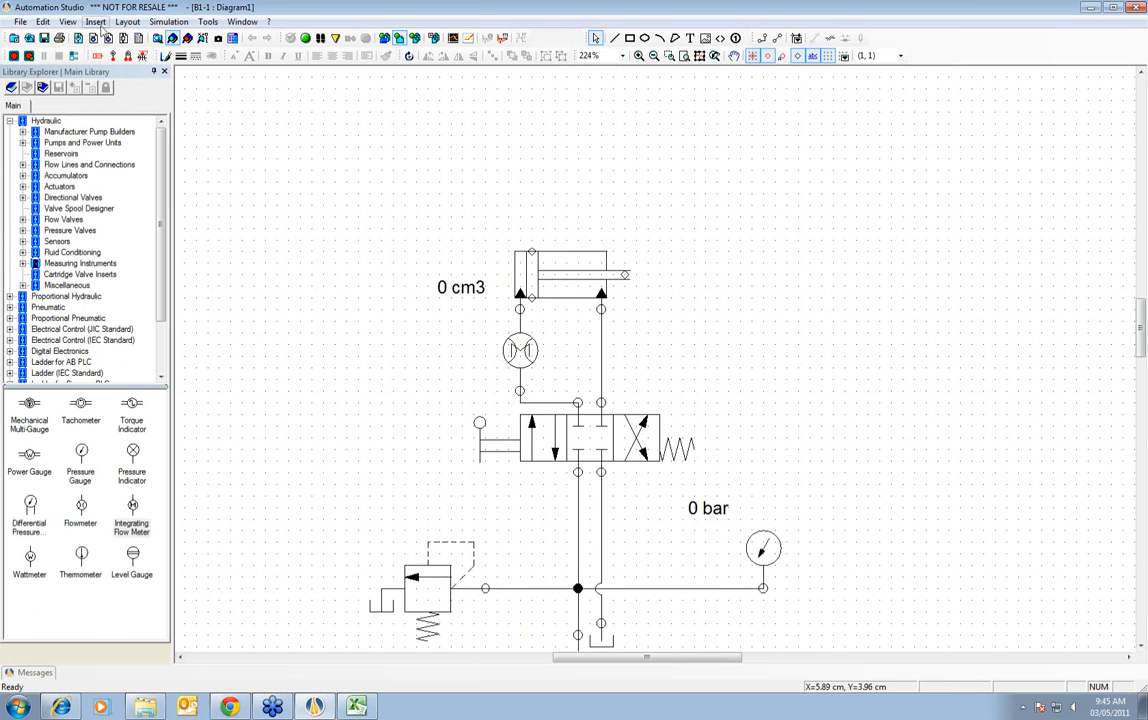
- Open the component library Cross Section Views.prl from the Libraries folder
{"action": "left_click", "coordinate": [12, 88]}
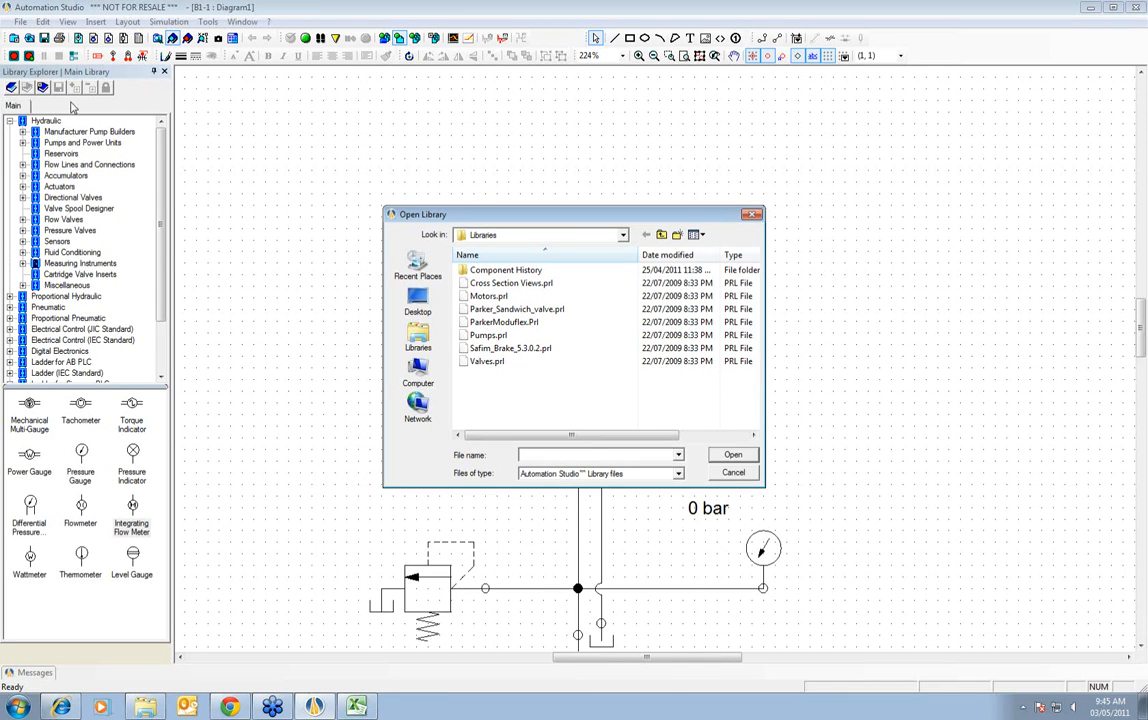
{"action": "left_click", "coordinate": [733, 473]}
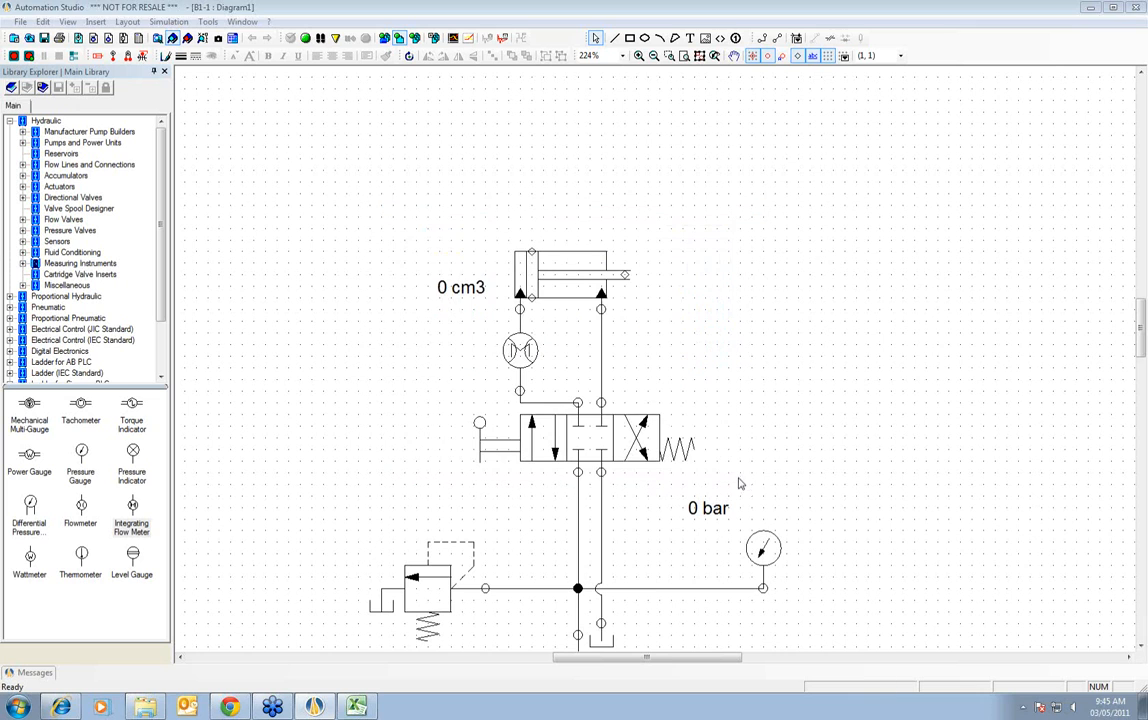
{"action": "left_click", "coordinate": [12, 88]}
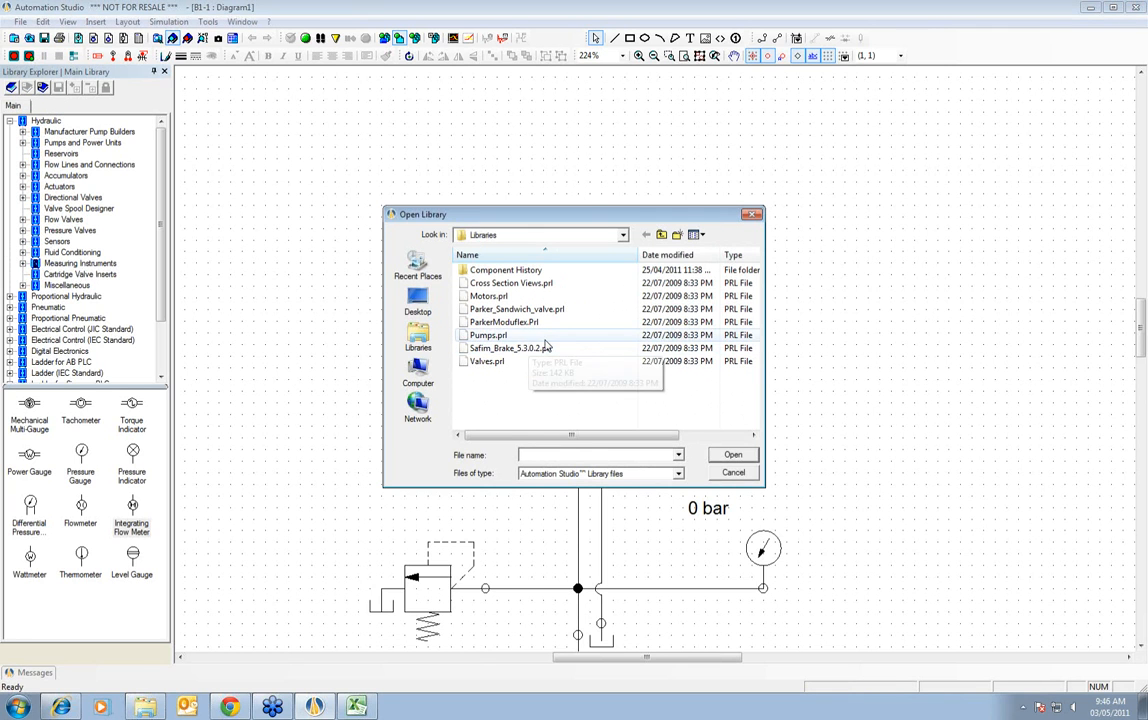
{"action": "left_click", "coordinate": [606, 235]}
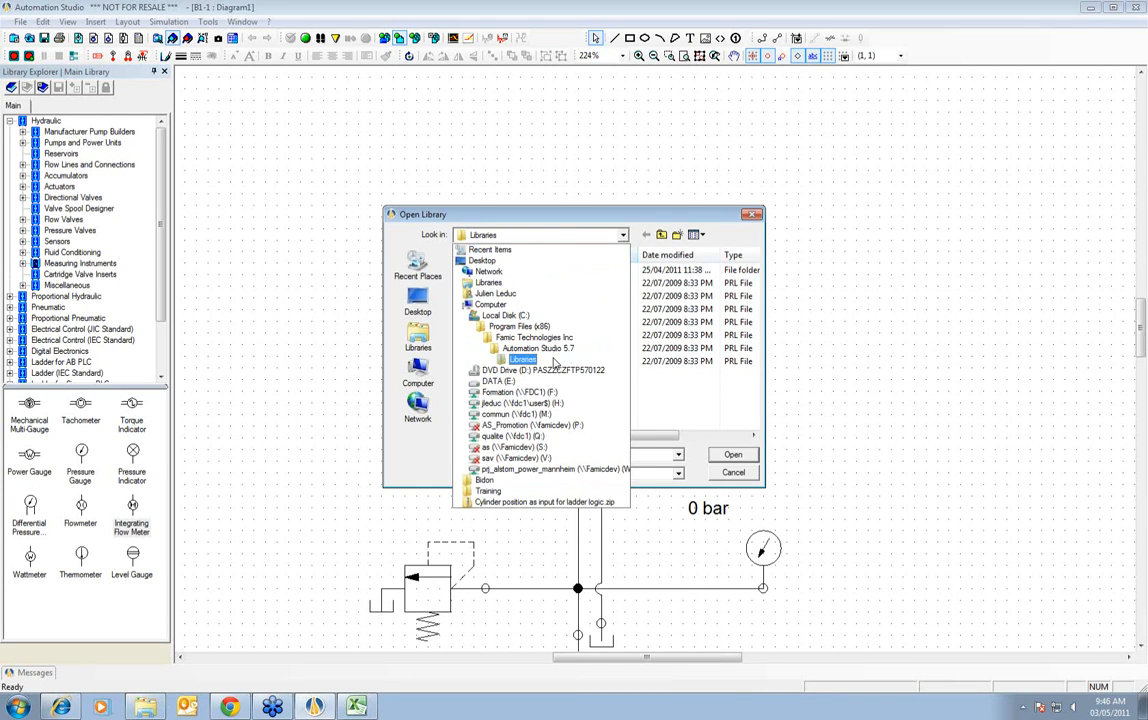
{"action": "left_click", "coordinate": [553, 361]}
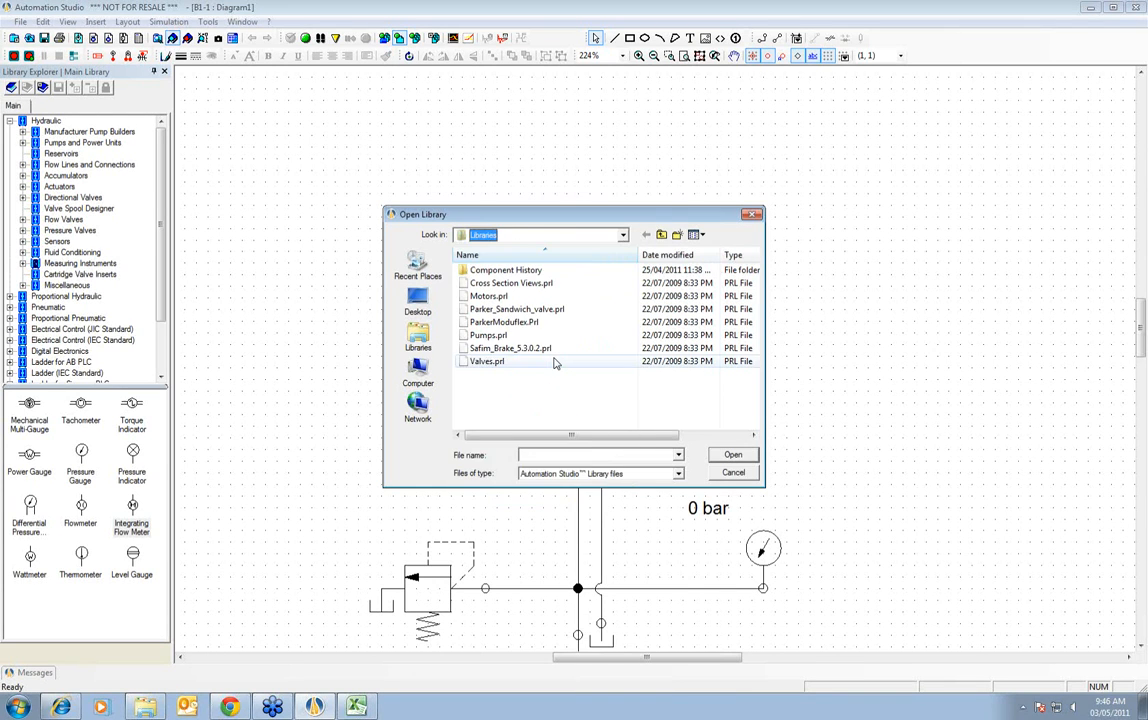
{"action": "left_click", "coordinate": [505, 284]}
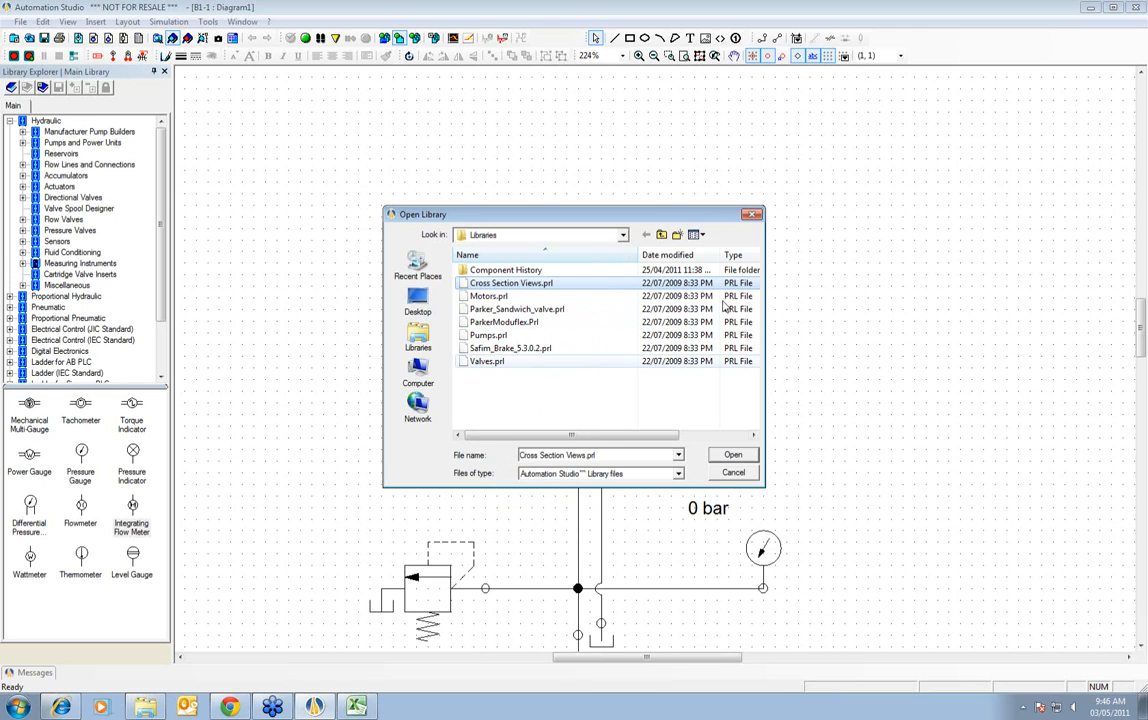
{"action": "left_click", "coordinate": [740, 458]}
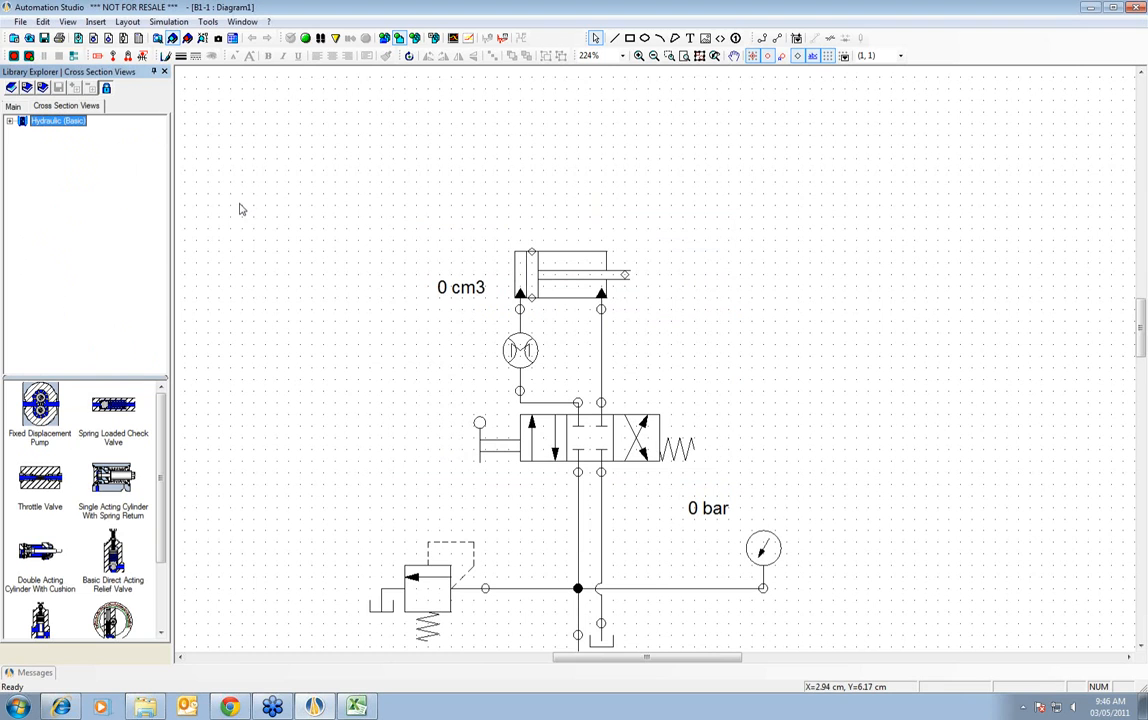
- Simulate the circuit, open the double-acting cylinder's animation, shift the directional valve to its extend position, and stop the simulation
{"action": "left_click", "coordinate": [305, 37]}
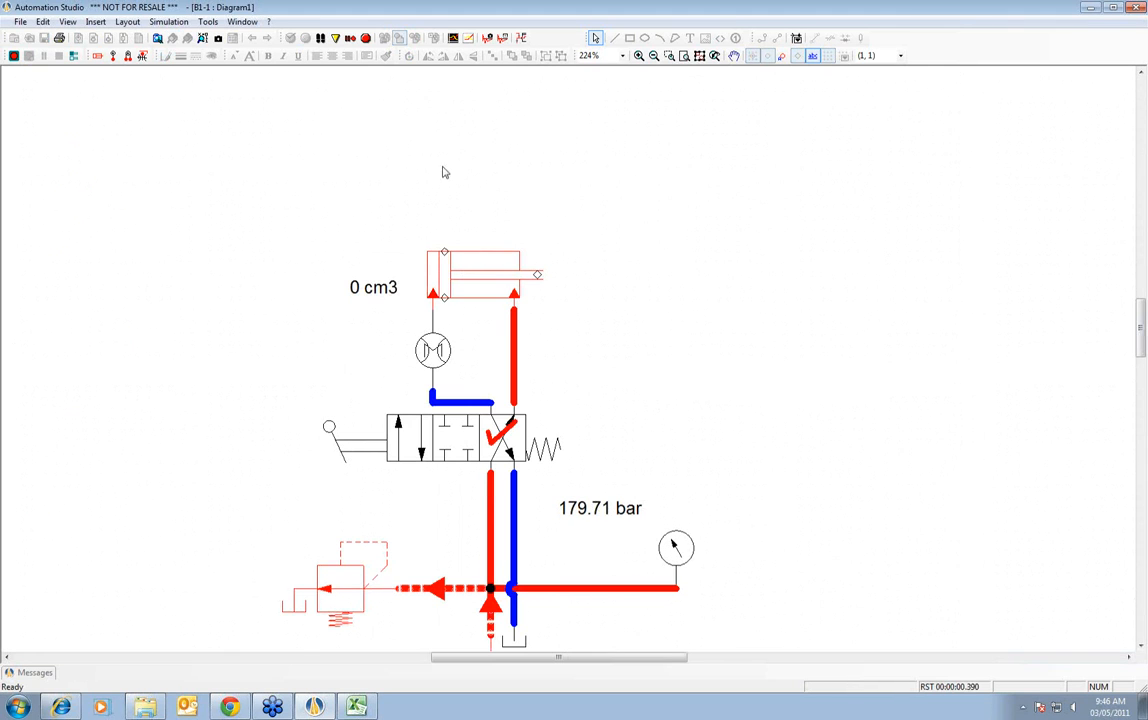
{"action": "right_click", "coordinate": [464, 264]}
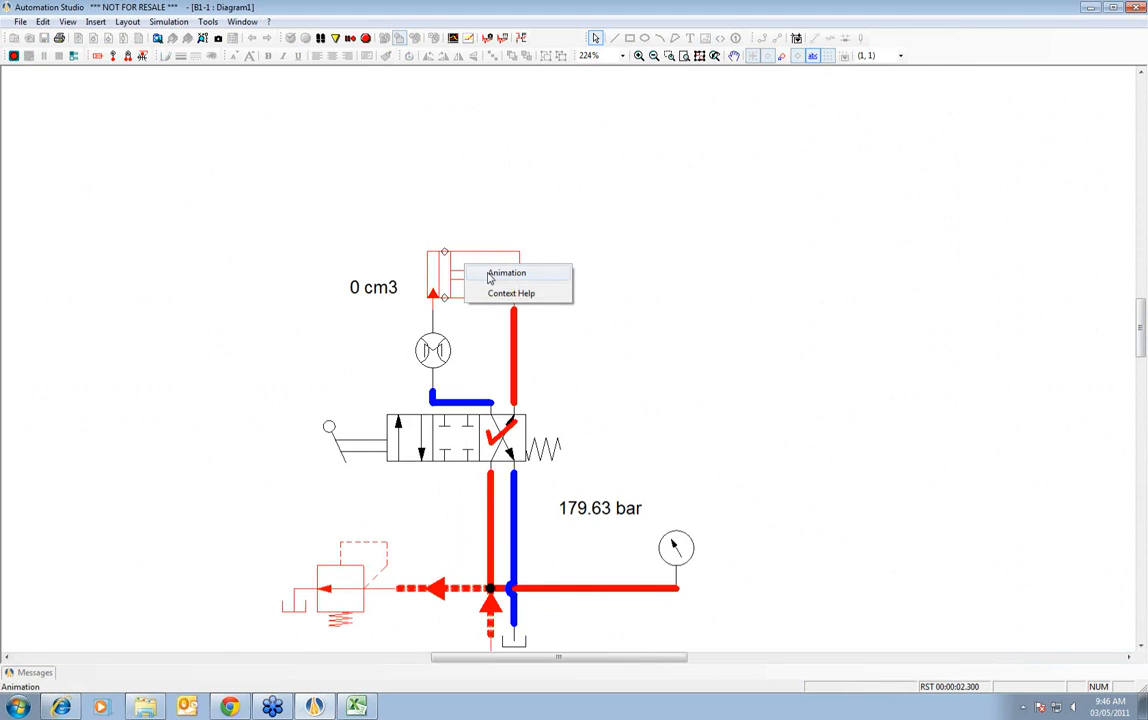
{"action": "left_click", "coordinate": [505, 273]}
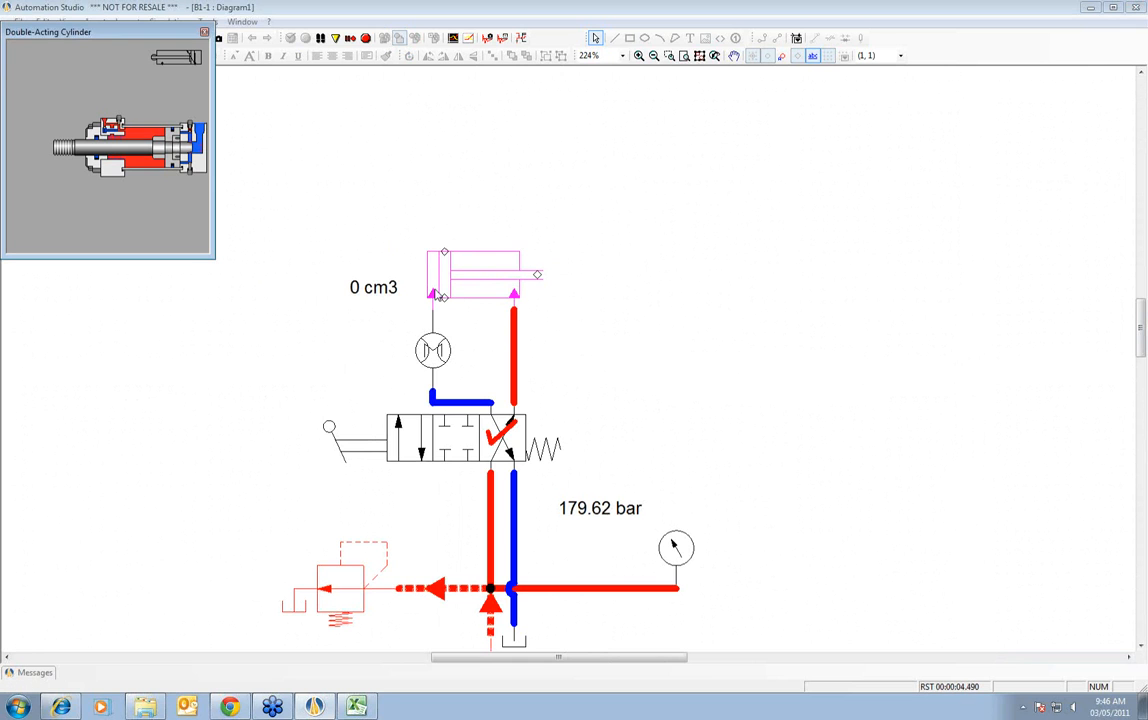
{"action": "left_click", "coordinate": [436, 437]}
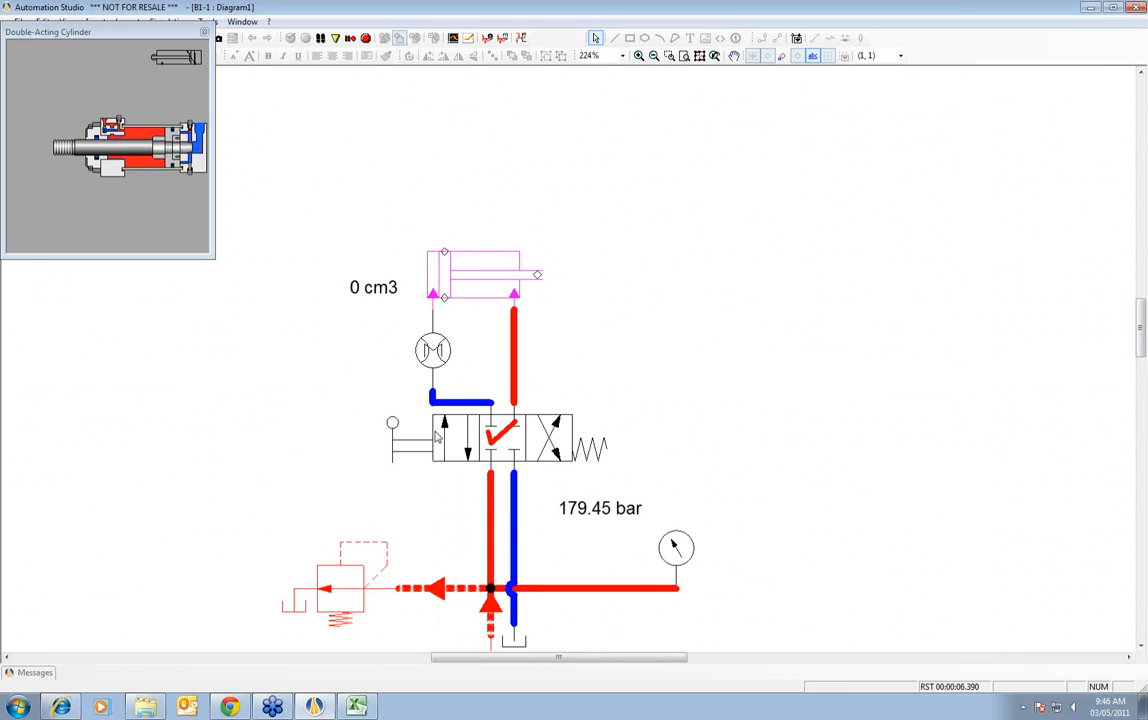
{"action": "left_click", "coordinate": [436, 437]}
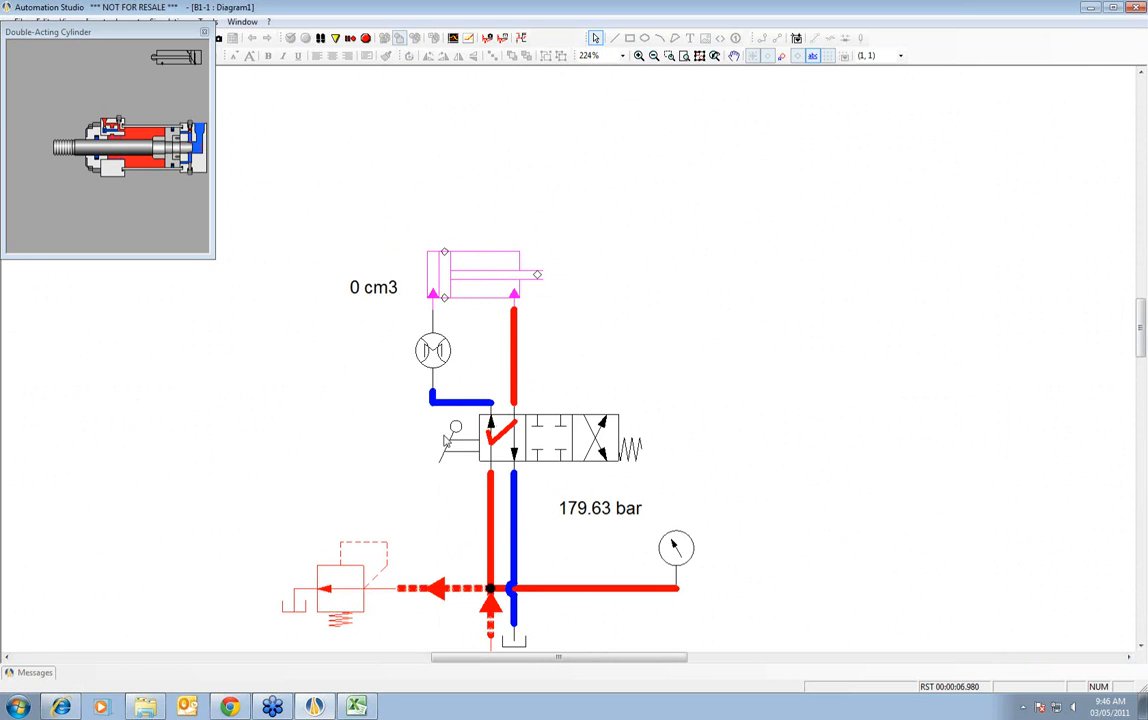
{"action": "left_click", "coordinate": [366, 38]}
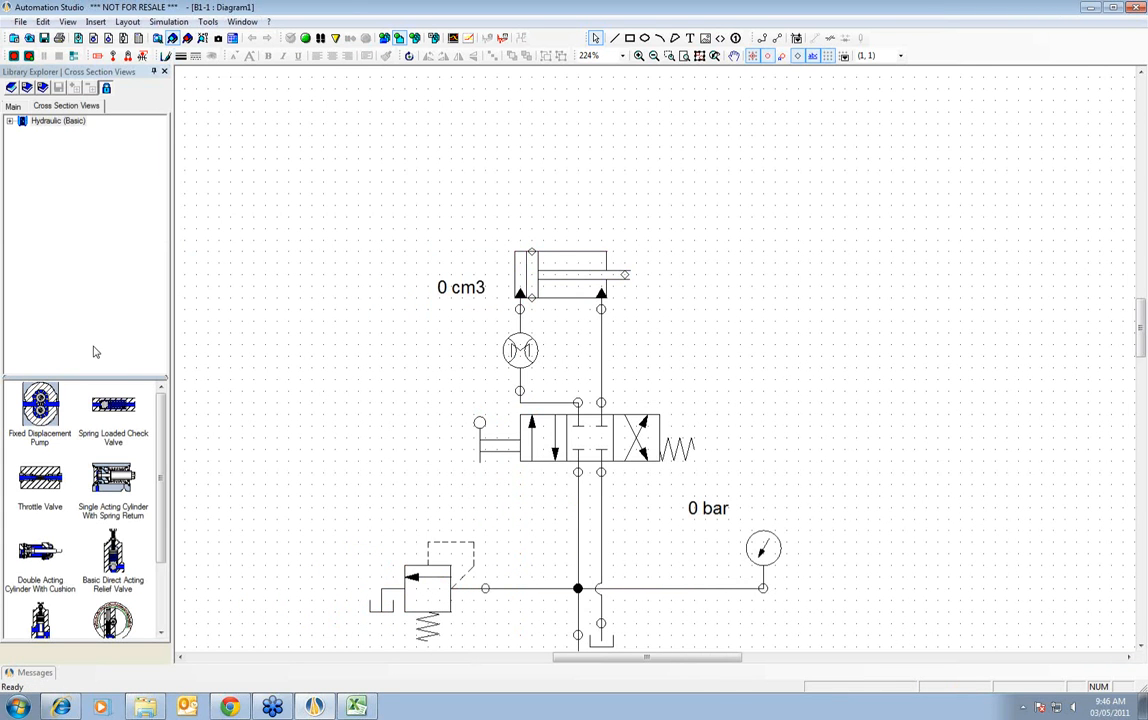
- Insert the Double Acting Cylinder With Cushion cross-section and place it in the empty area above the circuit's cylinder
{"action": "left_click_drag", "start_coordinate": [162, 426], "coordinate": [163, 490]}
{"action": "mouse_move", "coordinate": [40, 455]}
{"action": "left_mouse_down"}
{"action": "mouse_move", "coordinate": [341, 174]}
{"action": "mouse_move", "coordinate": [564, 110]}
{"action": "left_mouse_up"}
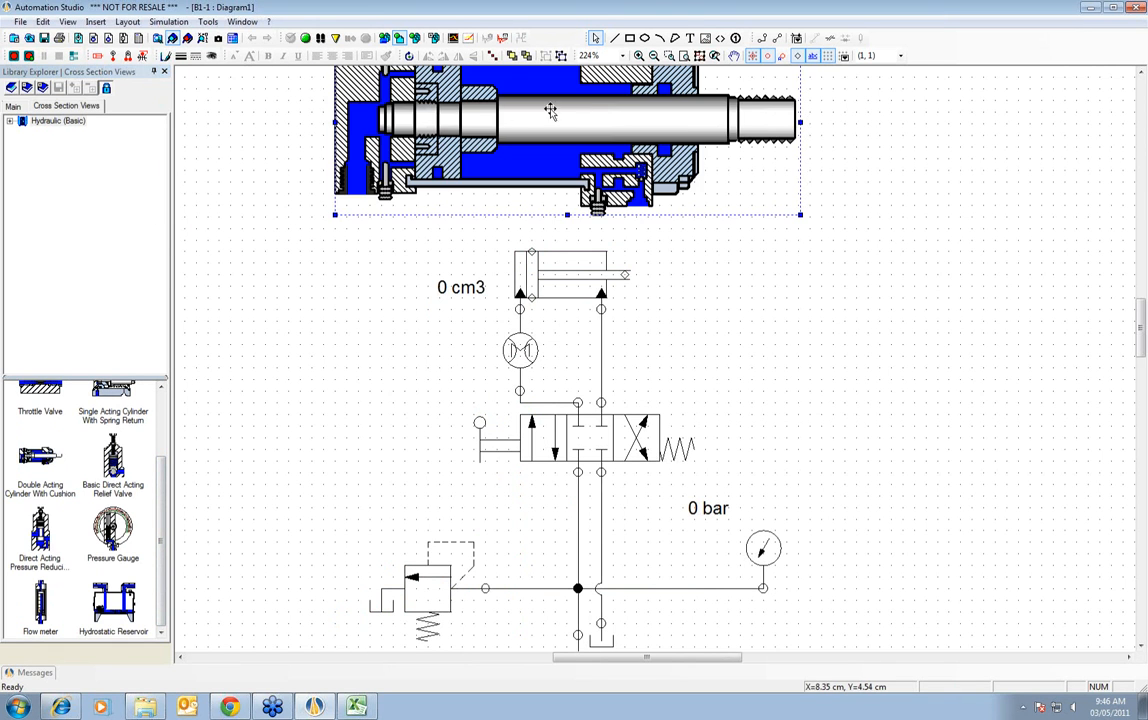
{"action": "scroll", "coordinate": [392, 282], "scroll_direction": "up", "scroll_amount": 3}
{"action": "left_click_drag", "start_coordinate": [525, 269], "coordinate": [548, 153]}
{"action": "left_click_drag", "start_coordinate": [537, 198], "coordinate": [556, 179]}
{"action": "left_click", "coordinate": [579, 231]}
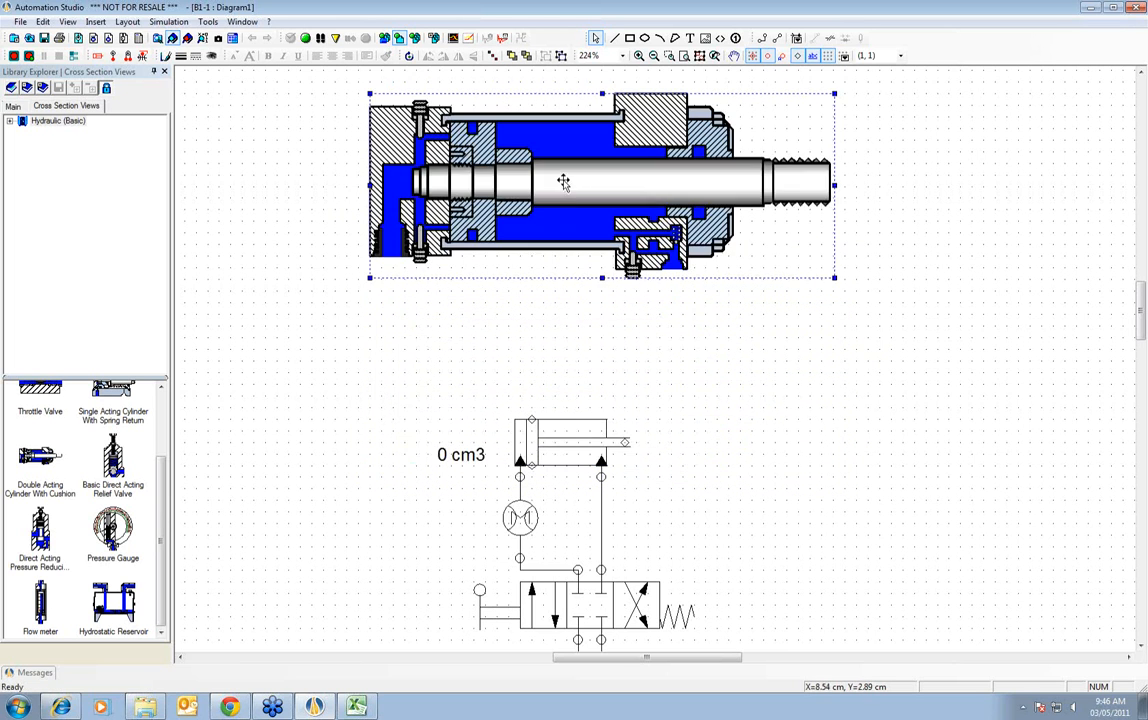
- Associate the cushioned cylinder cross-section with component 1-1A1 (Double-Acting Cylinder), keeping the default variable scaling
{"action": "double_click", "coordinate": [567, 186]}
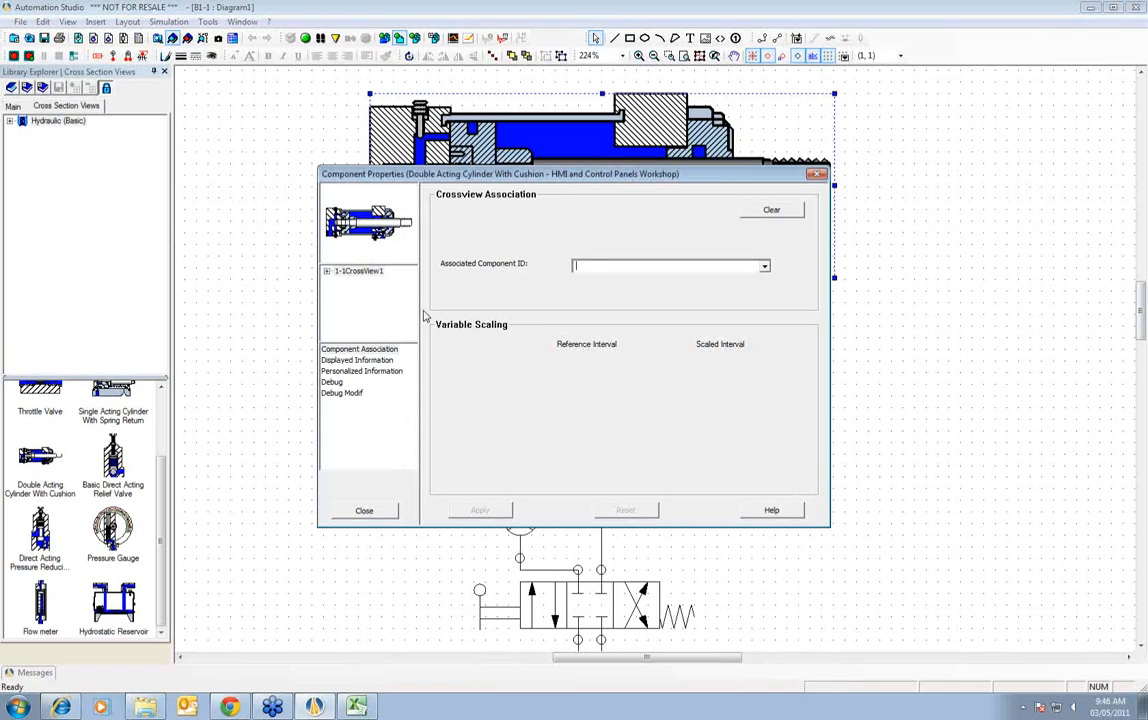
{"action": "left_click", "coordinate": [345, 352]}
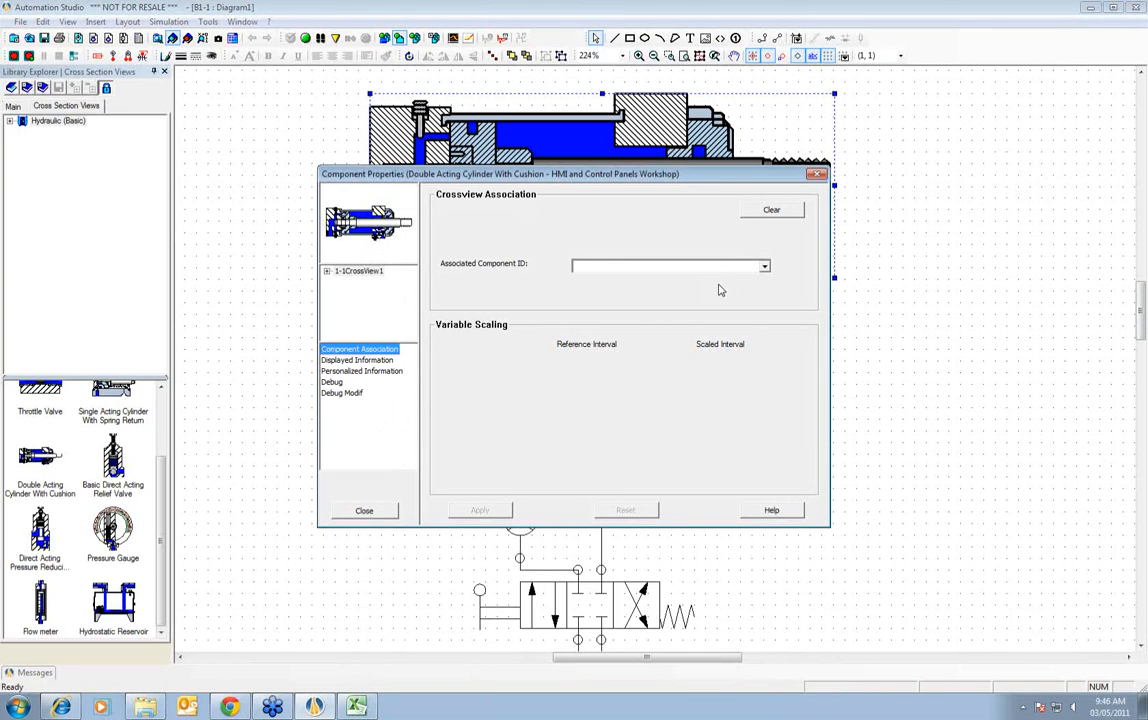
{"action": "left_click", "coordinate": [763, 267]}
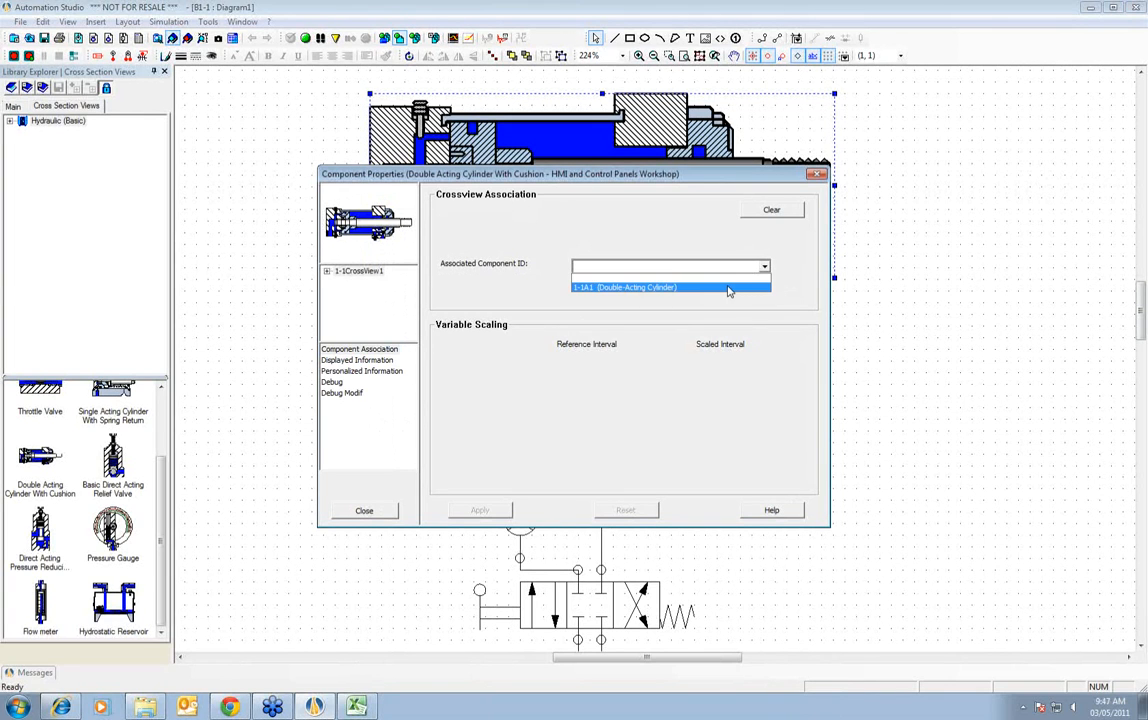
{"action": "left_click", "coordinate": [717, 288]}
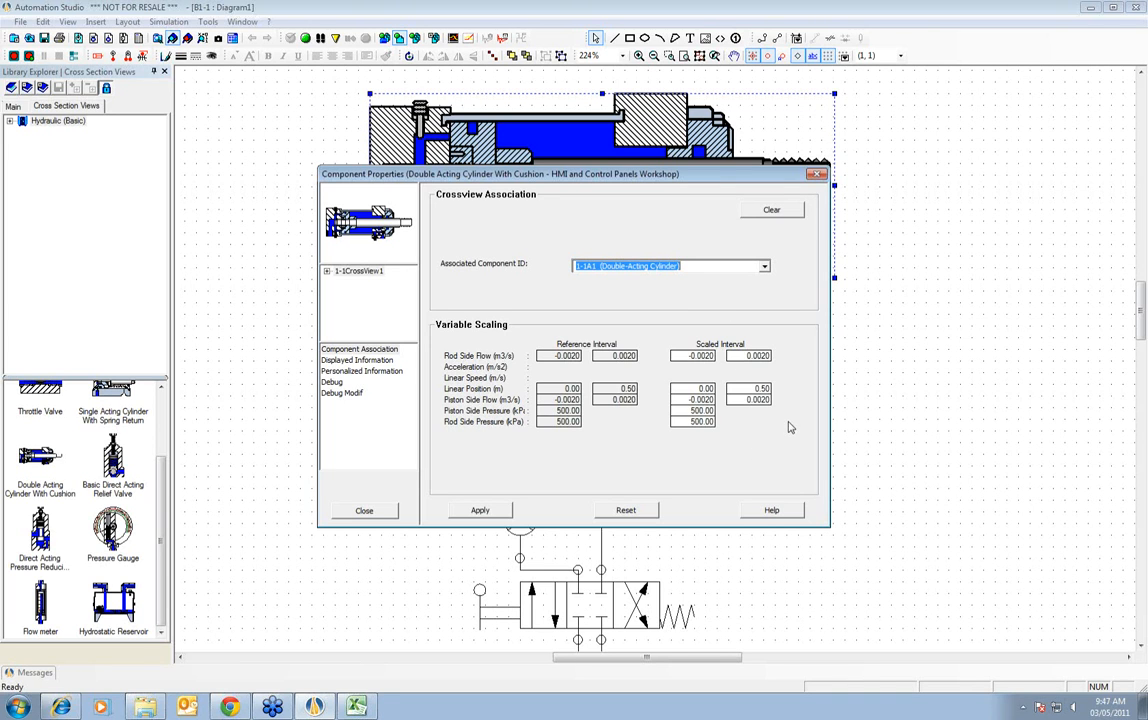
{"action": "left_click", "coordinate": [481, 511]}
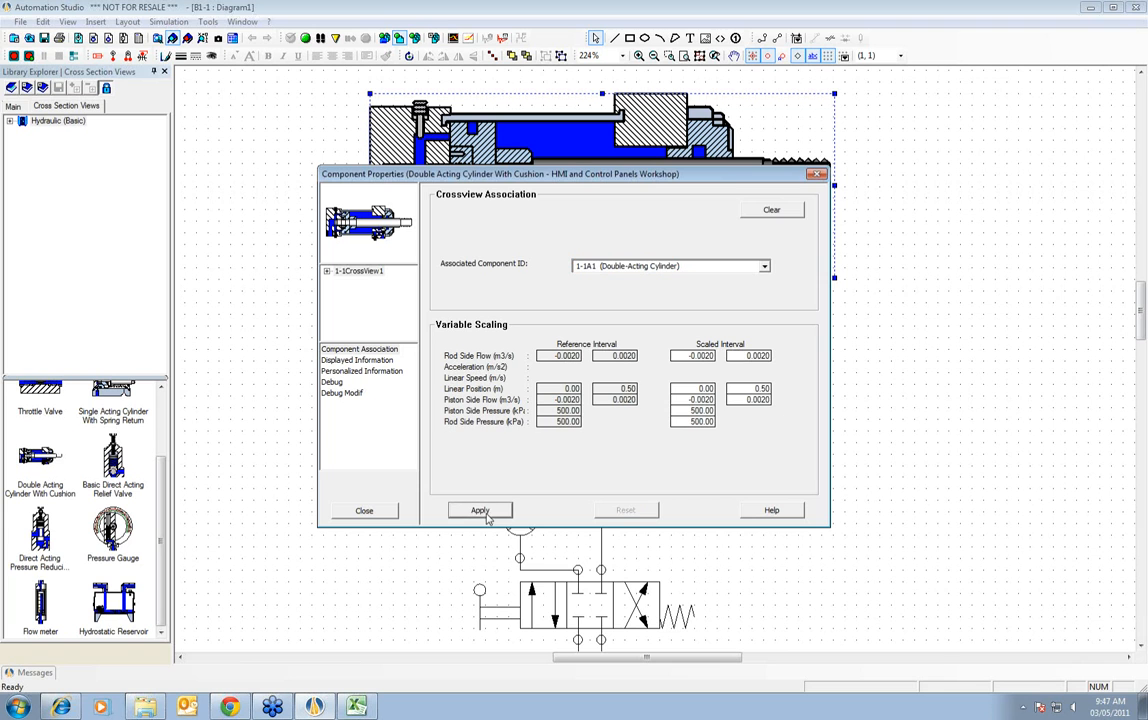
{"action": "left_click", "coordinate": [385, 511]}
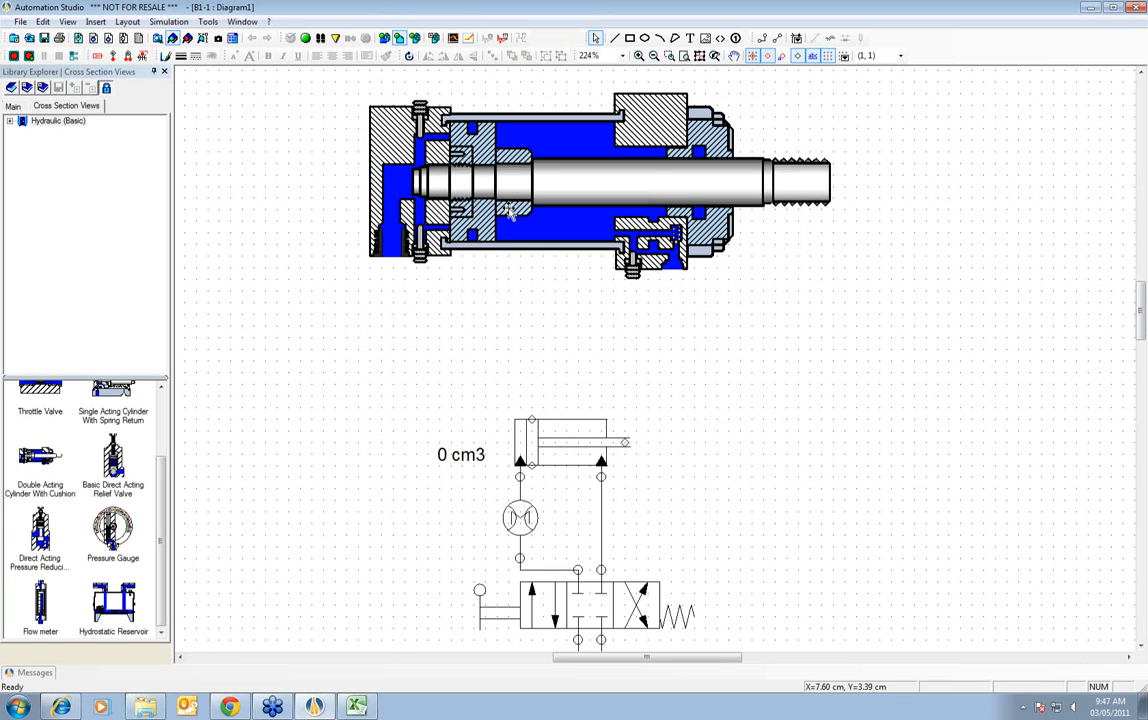
- Move the cylinder cross-section slightly closer to the circuit's cylinder and deselect it
{"action": "left_click", "coordinate": [533, 255]}
{"action": "left_click_drag", "start_coordinate": [533, 255], "coordinate": [521, 278]}
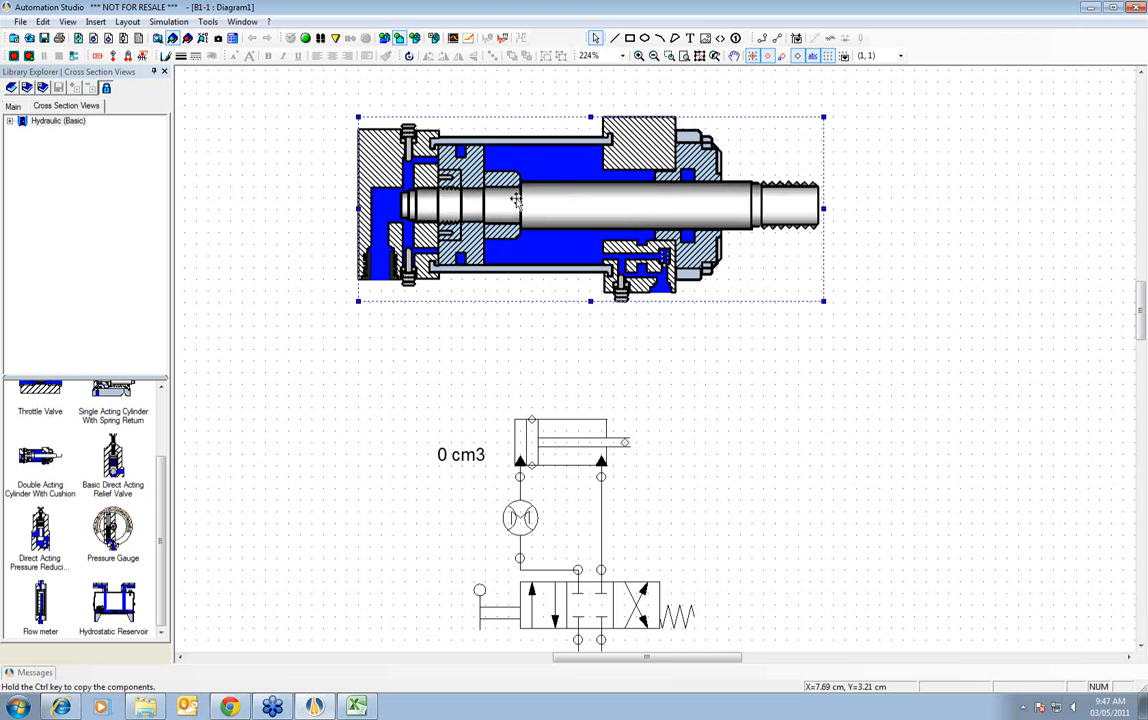
{"action": "left_click", "coordinate": [560, 430]}
{"action": "left_click", "coordinate": [571, 361]}
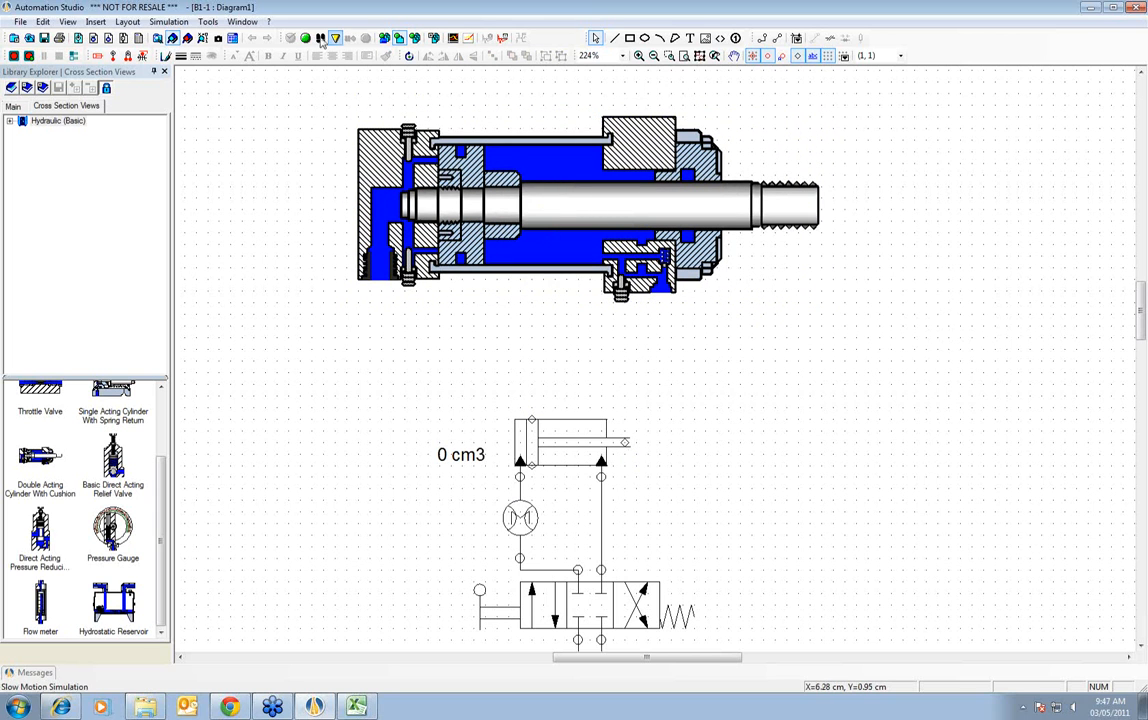
- Simulate the circuit, shift the directional valve to extend and retract the cylinder while watching the cross-section, and stop the simulation
{"action": "left_click", "coordinate": [305, 38]}
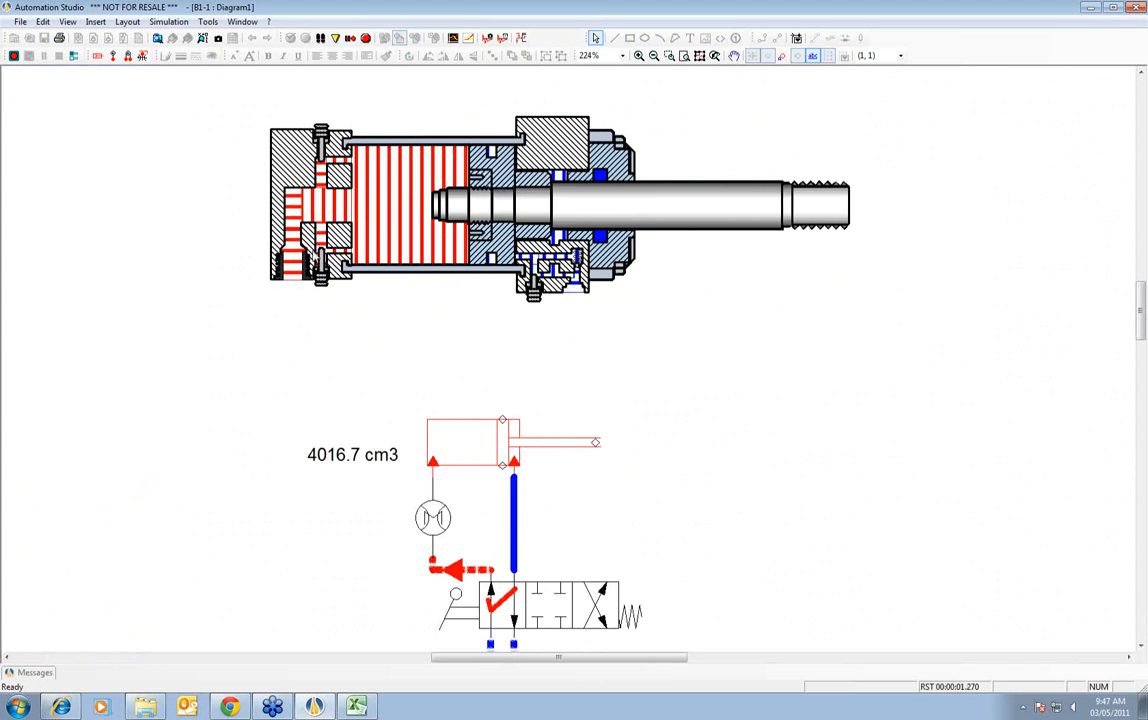
{"action": "left_click", "coordinate": [590, 605]}
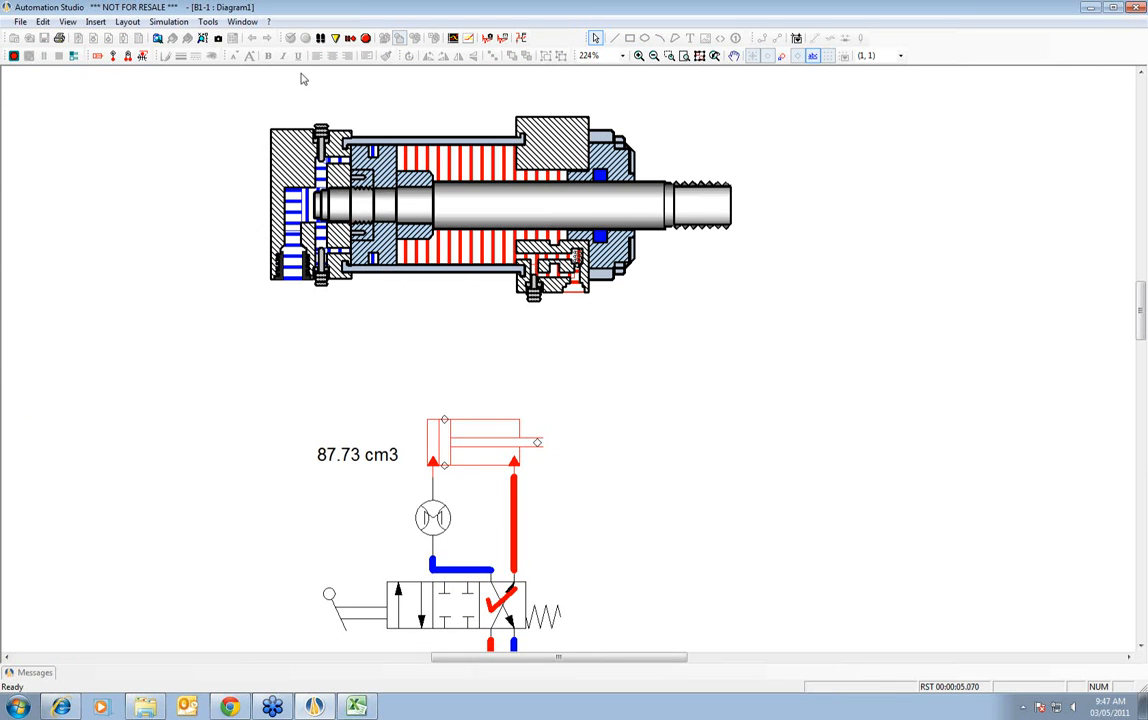
{"action": "left_click", "coordinate": [328, 38]}
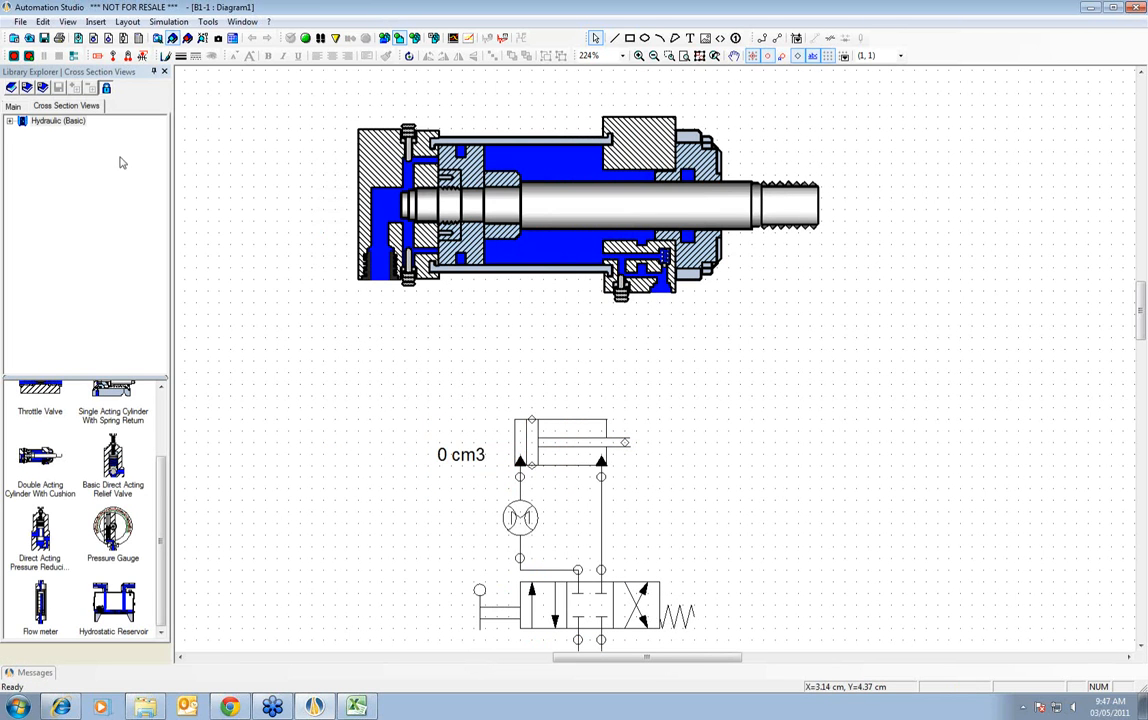
- Browse the Main library's HMI and Control Panels measuring instruments, examining the Vertical LED Type Vumeters and MMI Numeric Display Boxes
{"action": "left_click", "coordinate": [13, 106]}
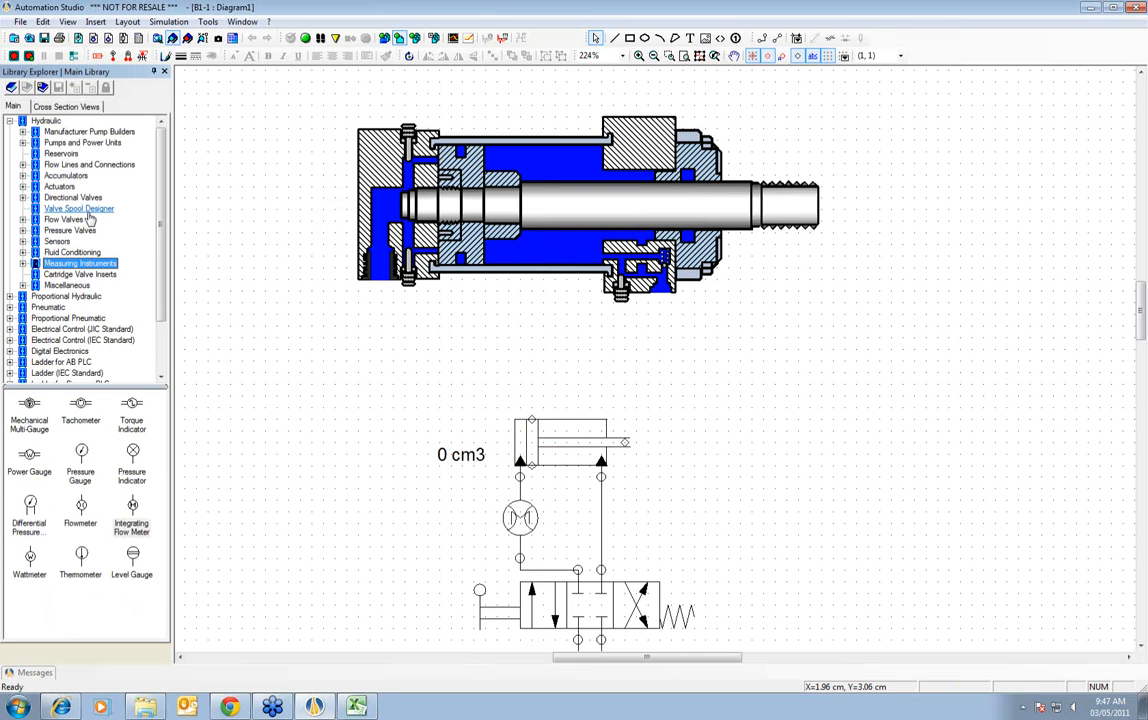
{"action": "left_click", "coordinate": [9, 120]}
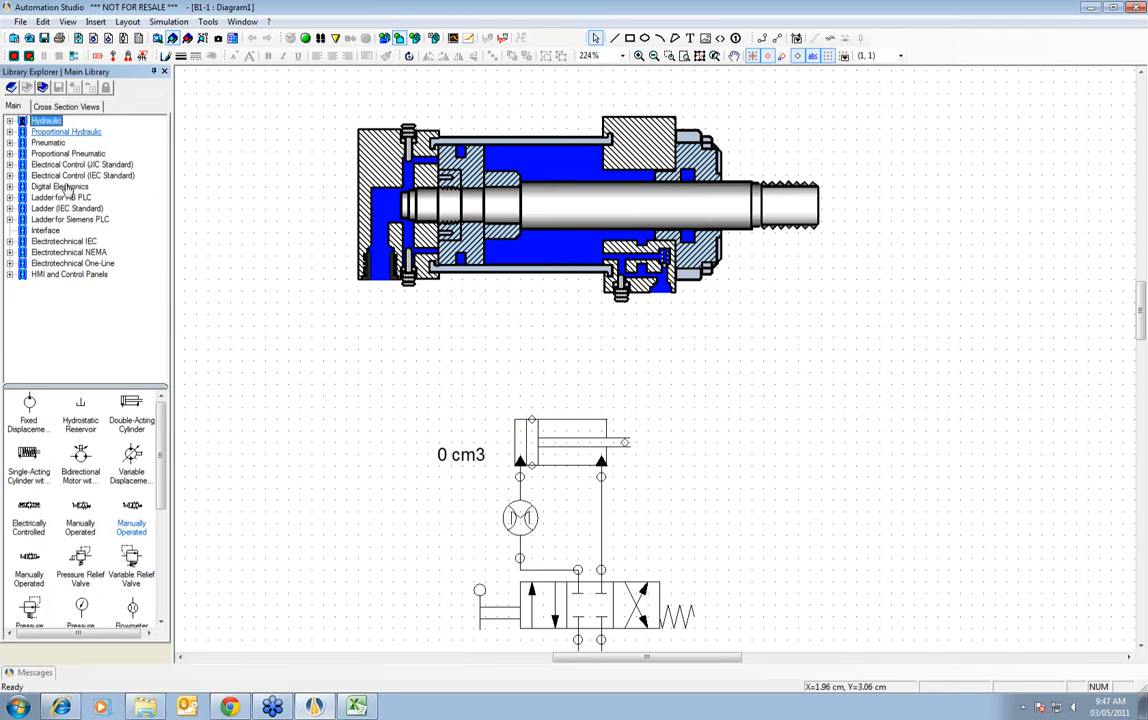
{"action": "left_click", "coordinate": [90, 275]}
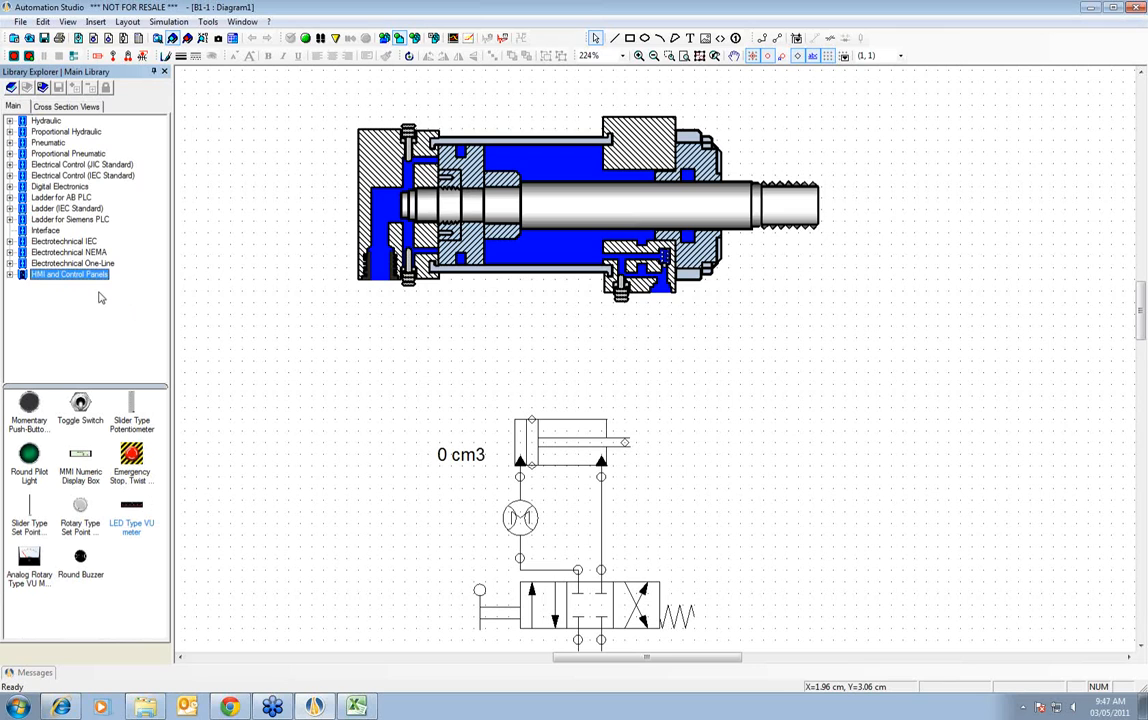
{"action": "left_click", "coordinate": [9, 274]}
{"action": "left_click", "coordinate": [22, 297]}
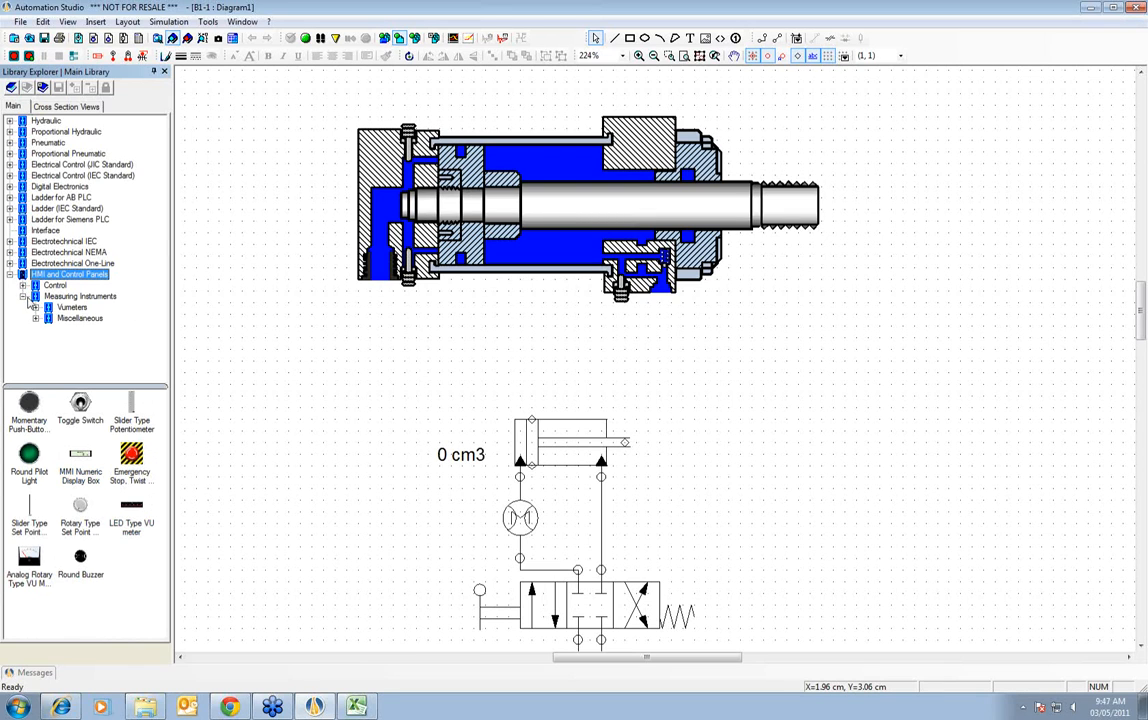
{"action": "left_click", "coordinate": [72, 308]}
{"action": "left_click", "coordinate": [36, 308]}
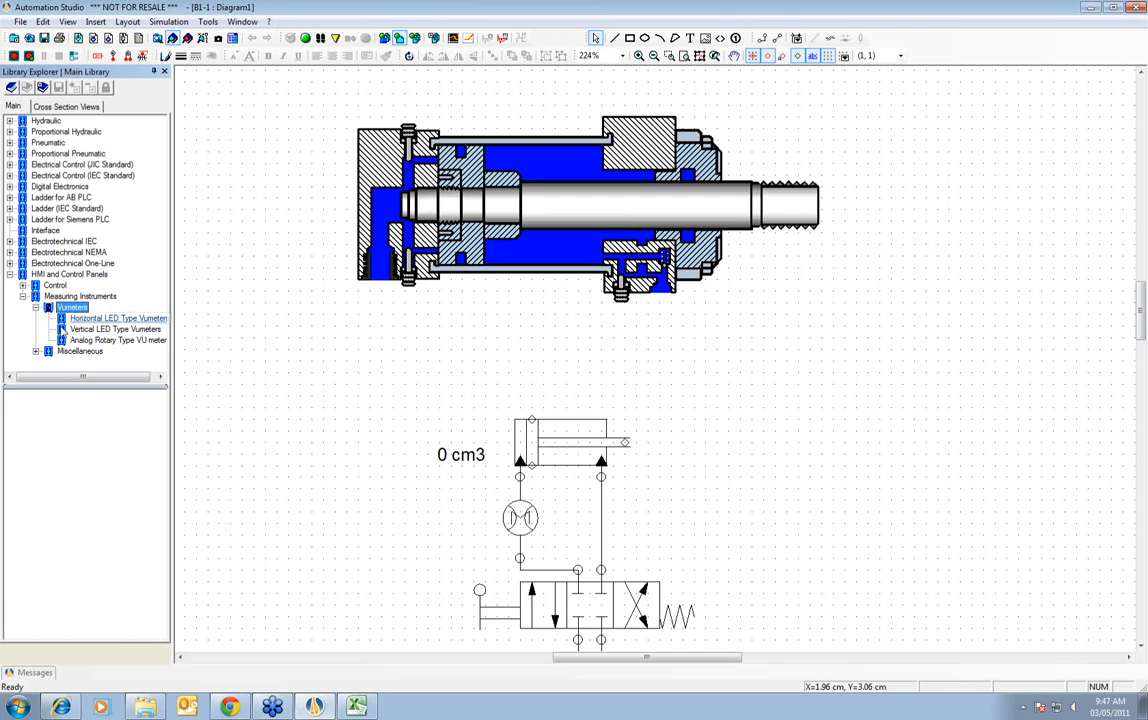
{"action": "left_click", "coordinate": [88, 329]}
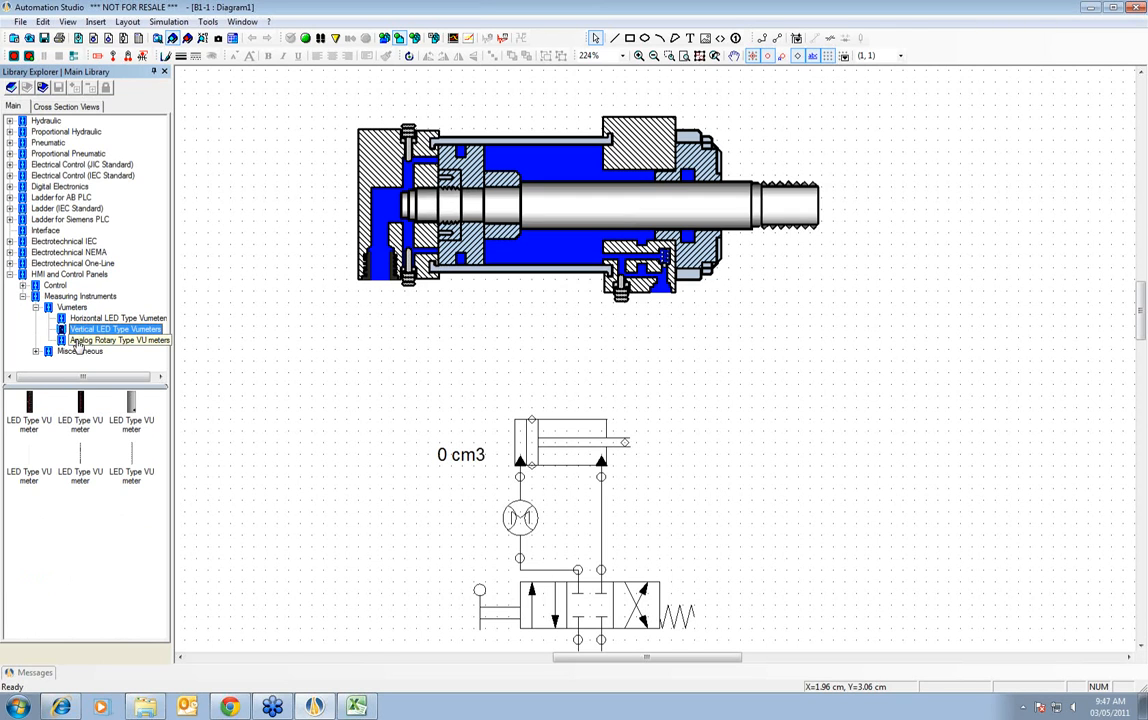
{"action": "left_click", "coordinate": [36, 351]}
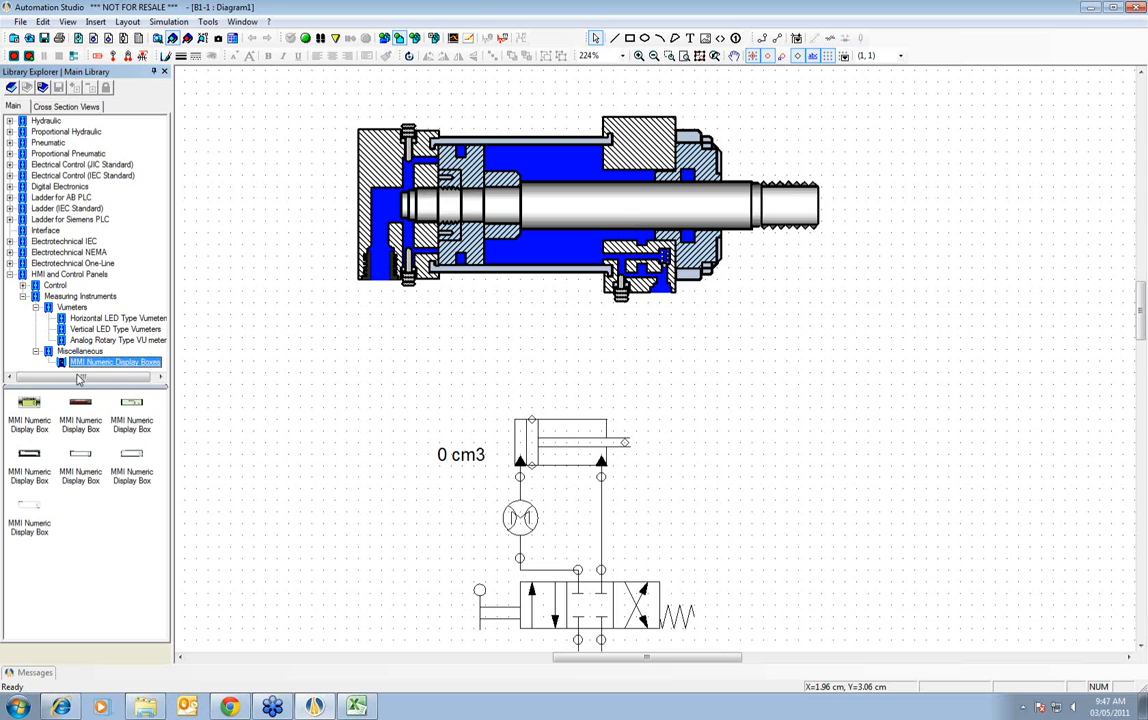
- Place an MMI Numeric Display Box above the circuit's cylinder, label it Volume with unit m3, and check its assignable variables
{"action": "left_click_drag", "start_coordinate": [131, 405], "coordinate": [470, 345]}
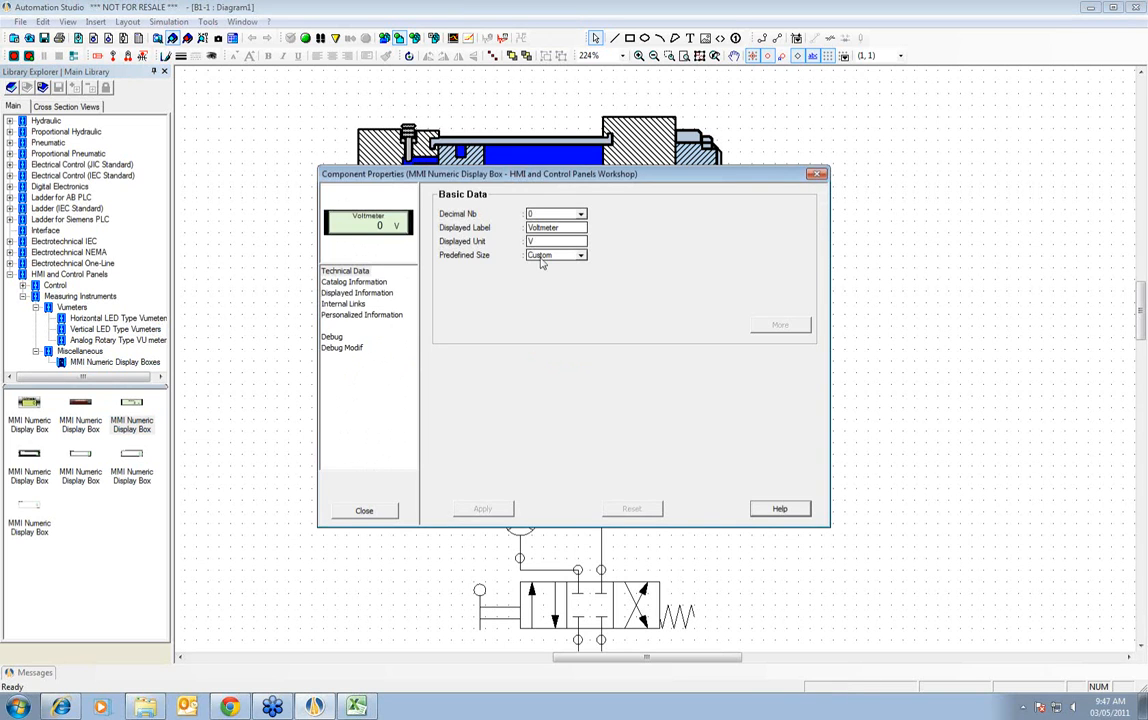
{"action": "double_click", "coordinate": [560, 228]}
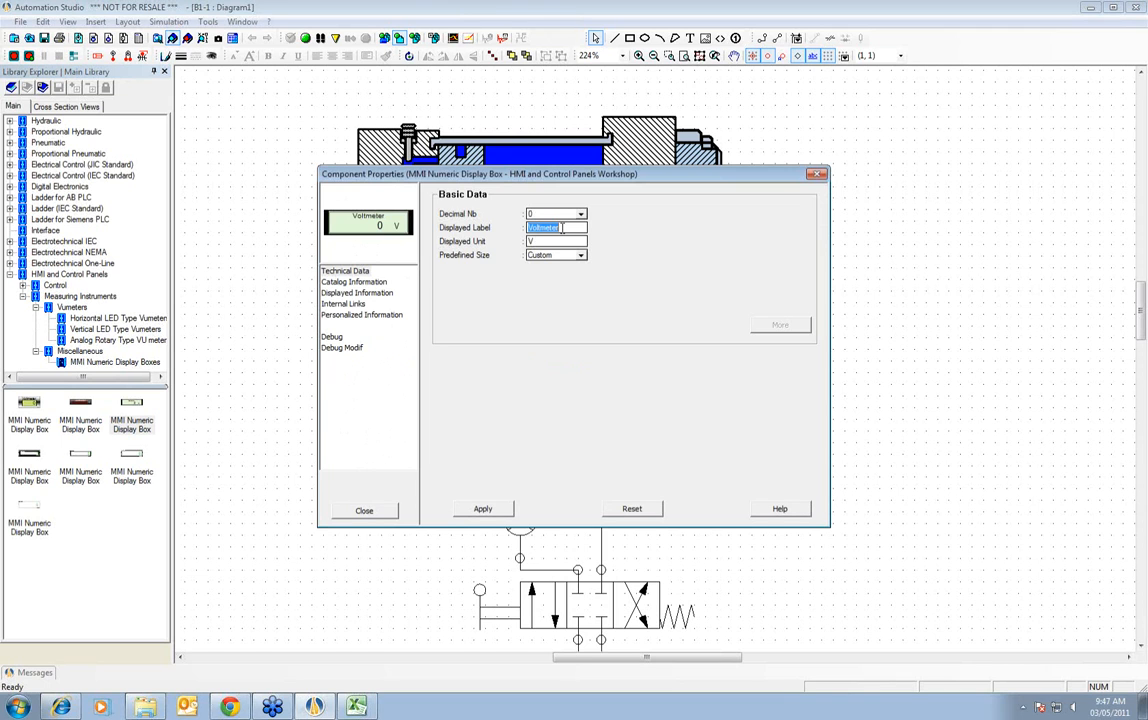
{"action": "type", "text": "Volume"}
{"action": "double_click", "coordinate": [559, 241]}
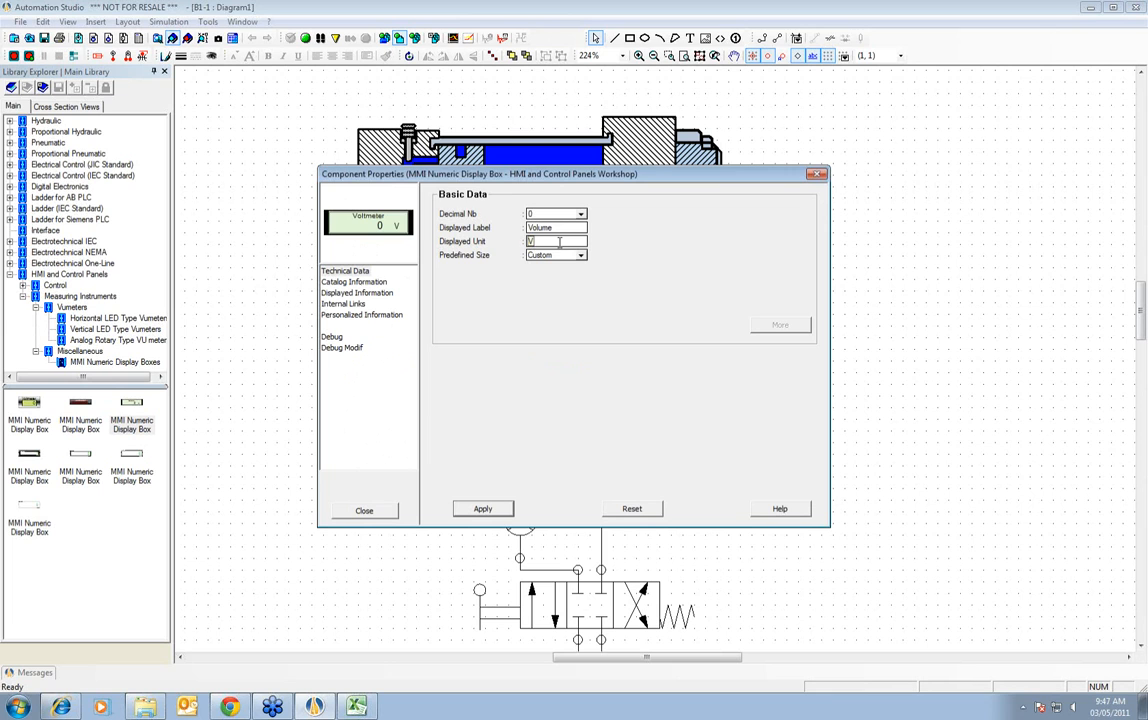
{"action": "type", "text": "m3"}
{"action": "left_click", "coordinate": [485, 510]}
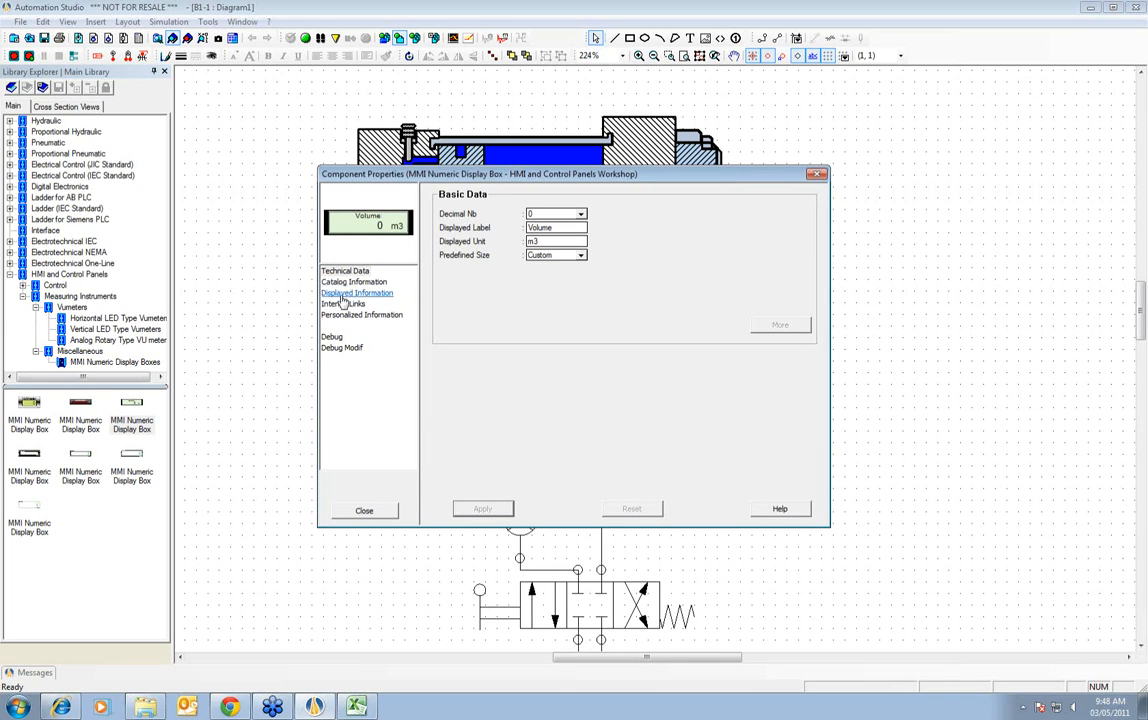
{"action": "left_click", "coordinate": [350, 303]}
{"action": "left_click", "coordinate": [505, 196]}
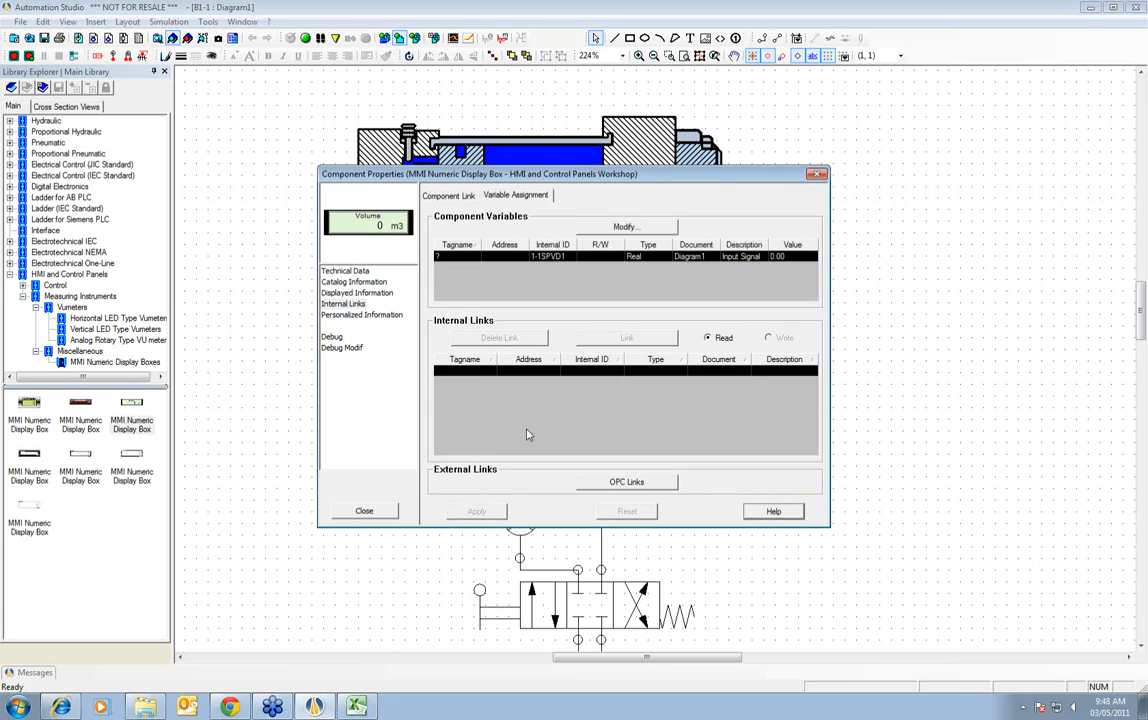
{"action": "left_click", "coordinate": [366, 511]}
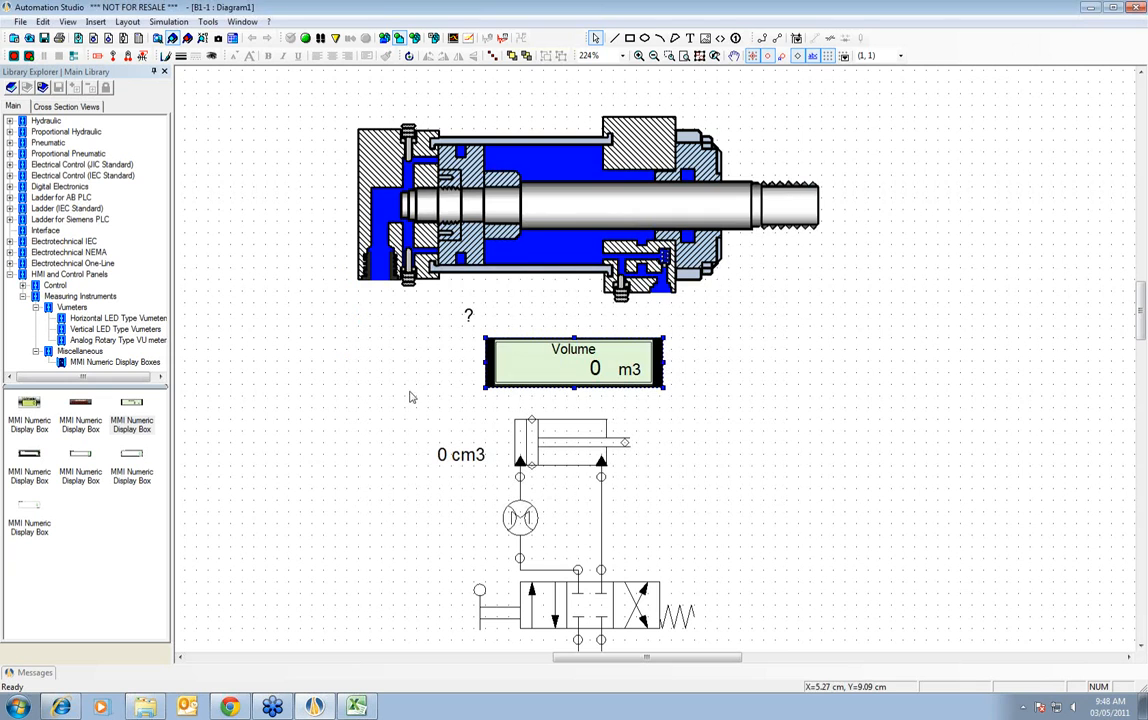
- Activate the linear position sensor on the circuit's double-acting cylinder and save the change
{"action": "double_click", "coordinate": [557, 461]}
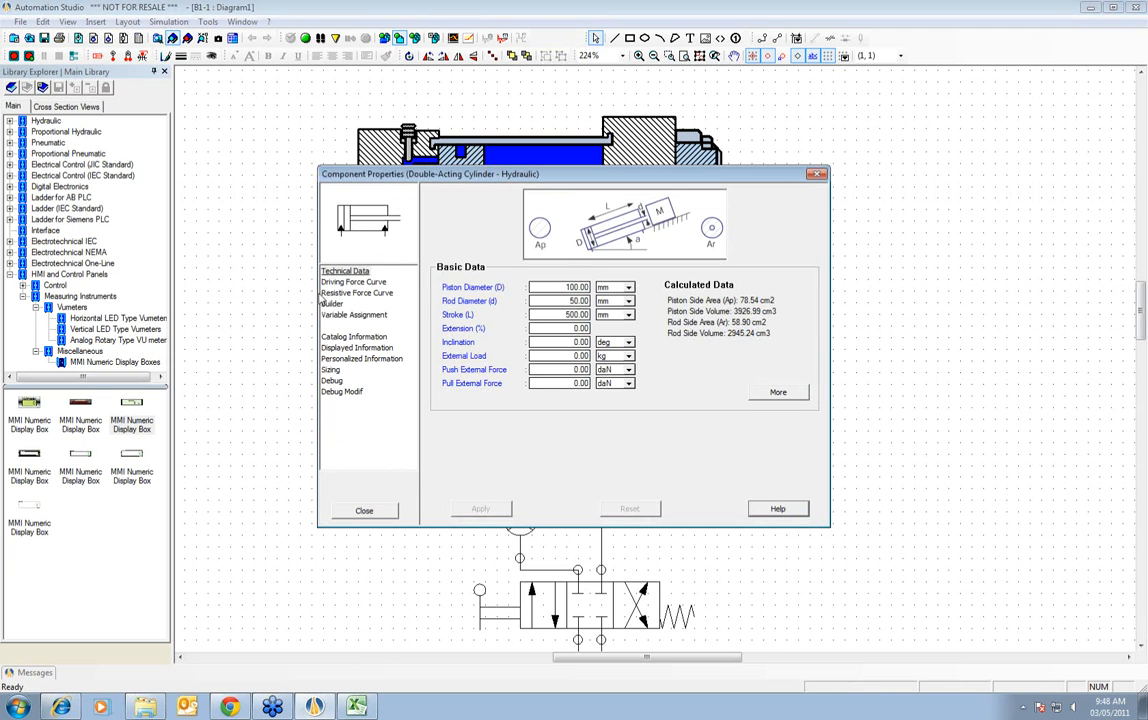
{"action": "left_click", "coordinate": [333, 303]}
{"action": "left_click", "coordinate": [789, 206]}
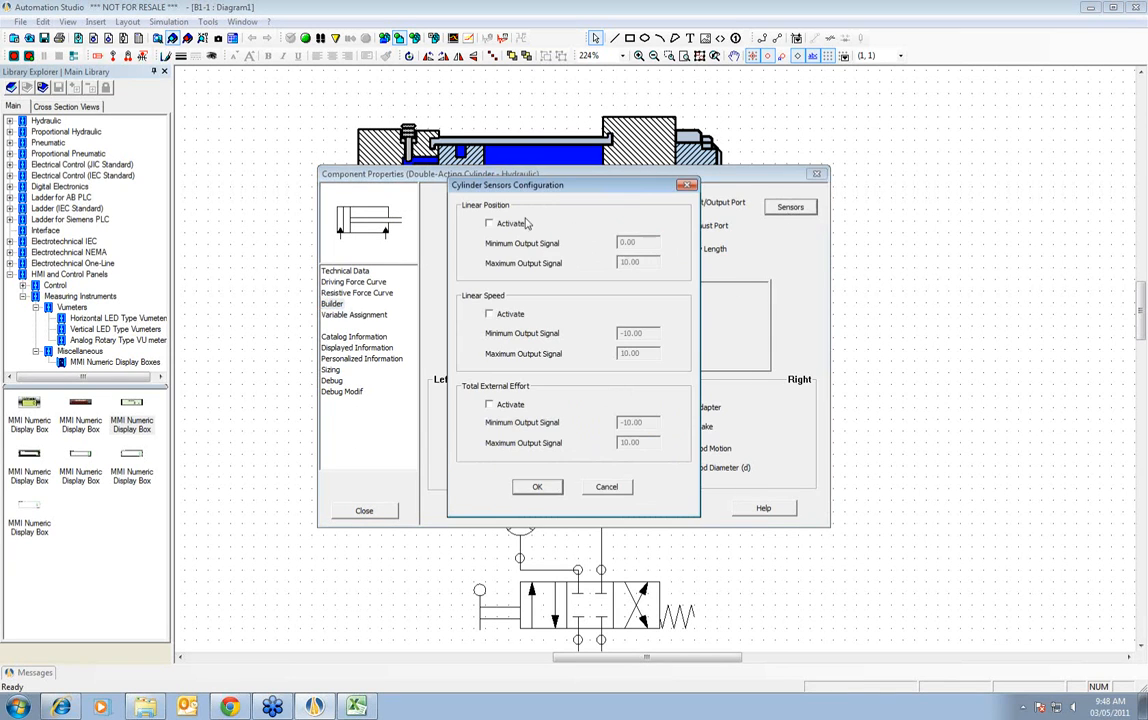
{"action": "left_click", "coordinate": [489, 223]}
{"action": "left_click", "coordinate": [537, 487]}
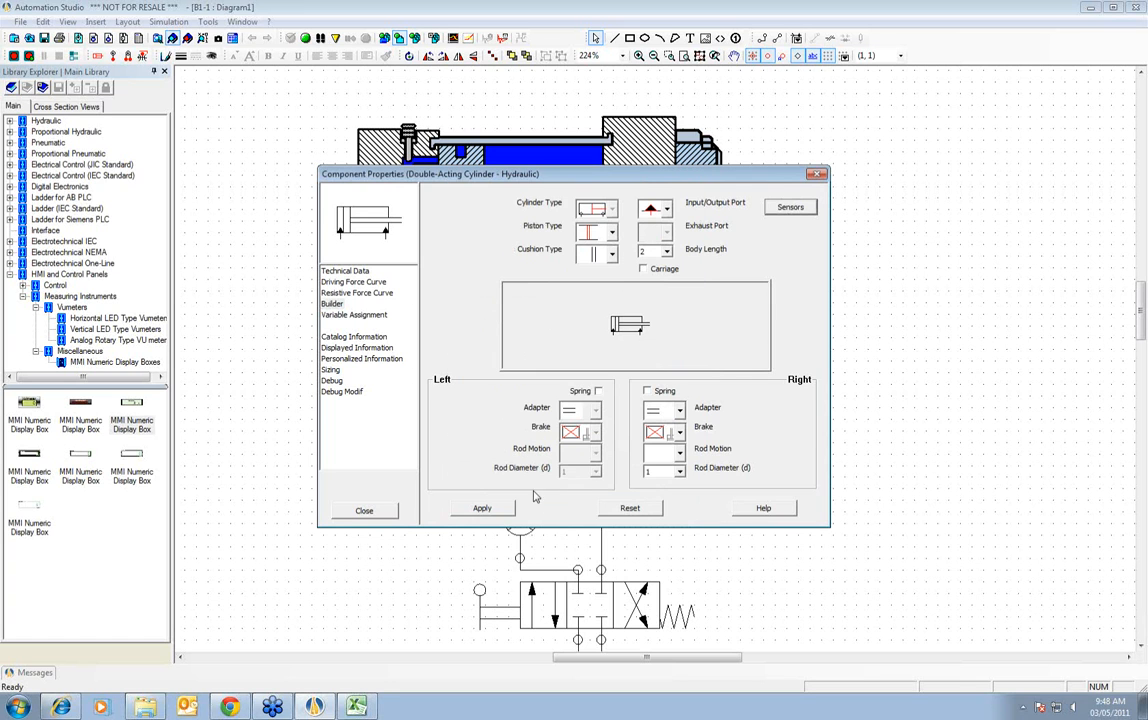
{"action": "left_click", "coordinate": [343, 270]}
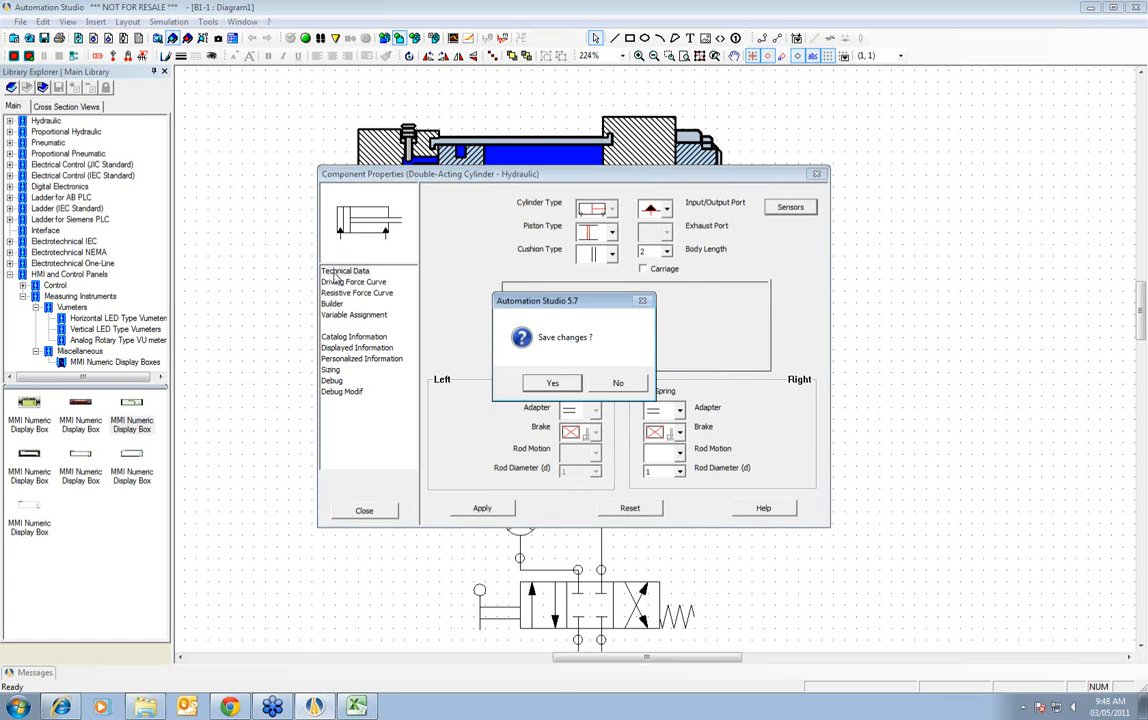
{"action": "left_click", "coordinate": [551, 377]}
- Set the maximum output signal of the cylinder's linear position sensor to 500
{"action": "left_click", "coordinate": [331, 303]}
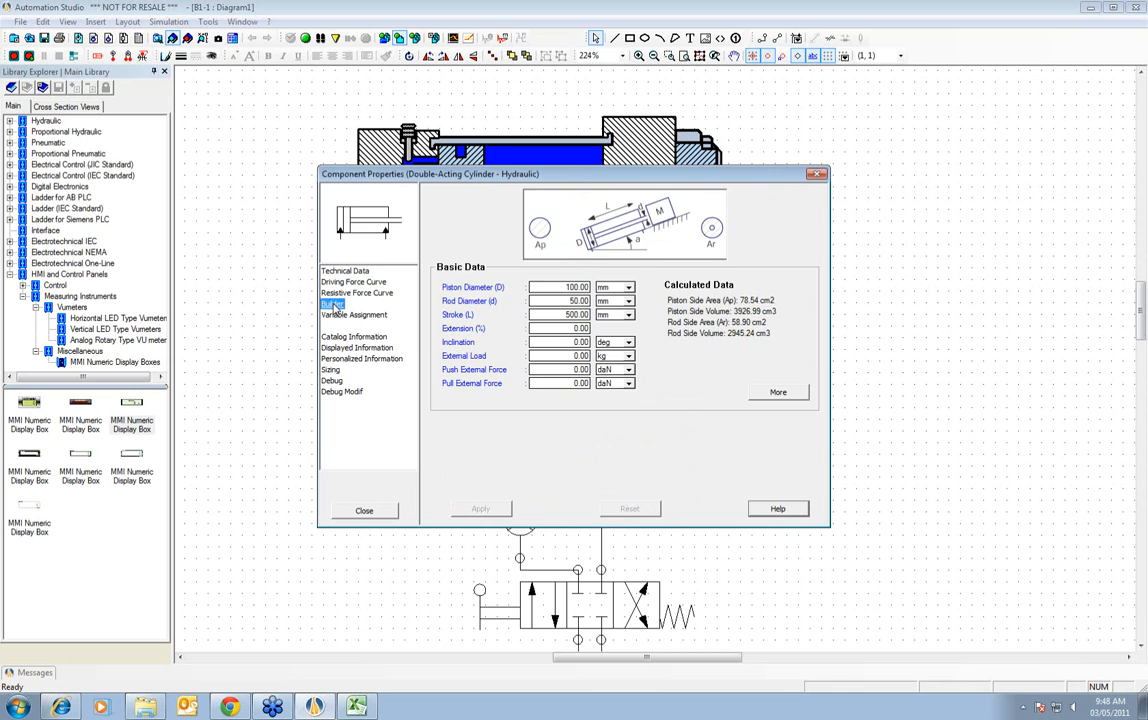
{"action": "left_click", "coordinate": [789, 206]}
{"action": "double_click", "coordinate": [638, 262]}
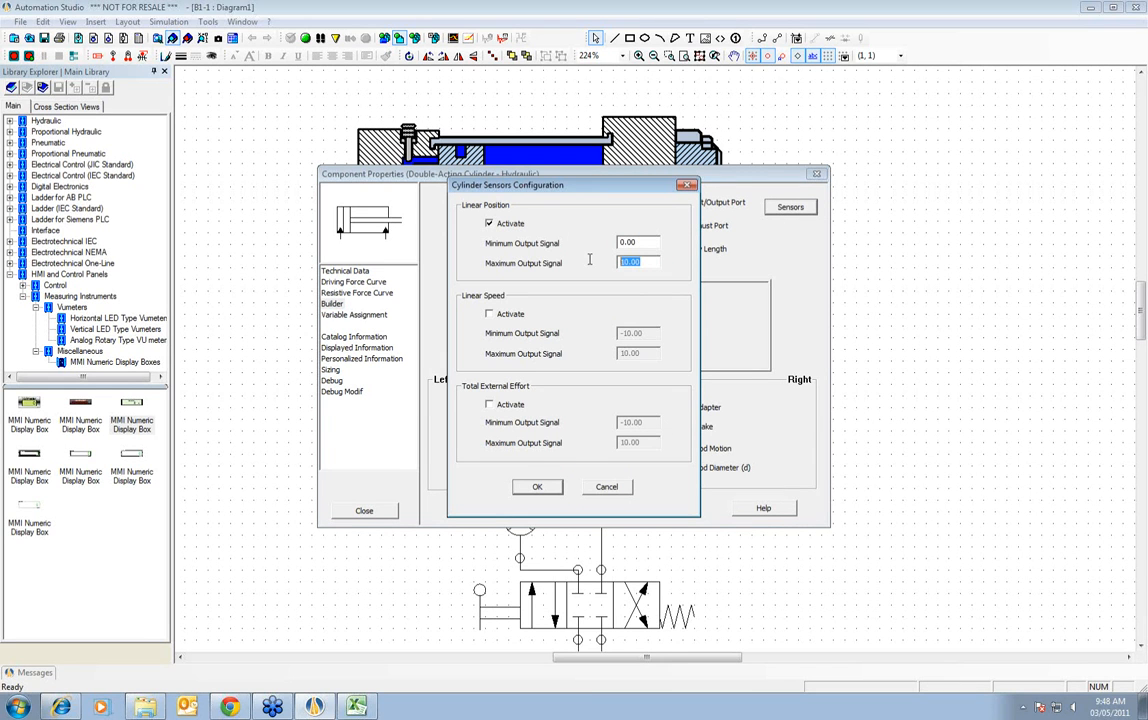
{"action": "type", "text": "5"}
{"action": "left_click", "coordinate": [537, 486]}
{"action": "left_click", "coordinate": [395, 511]}
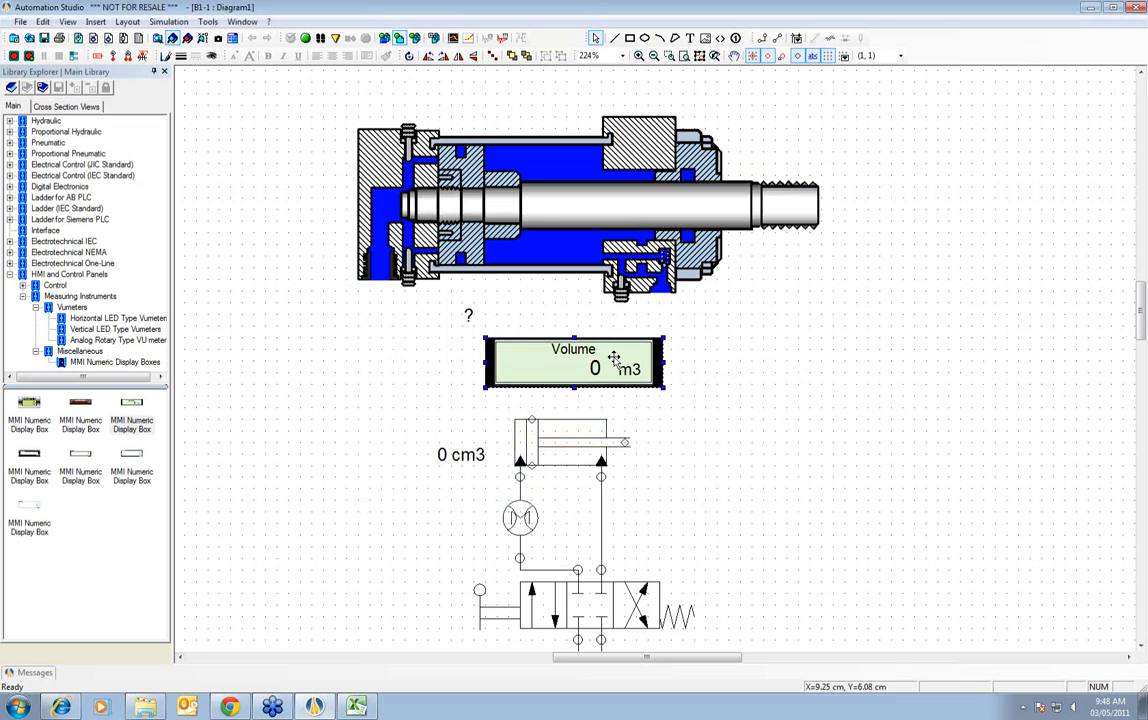
- Change the numeric display box's label to Position and its displayed unit to mm
{"action": "double_click", "coordinate": [608, 450]}
{"action": "double_click", "coordinate": [557, 241]}
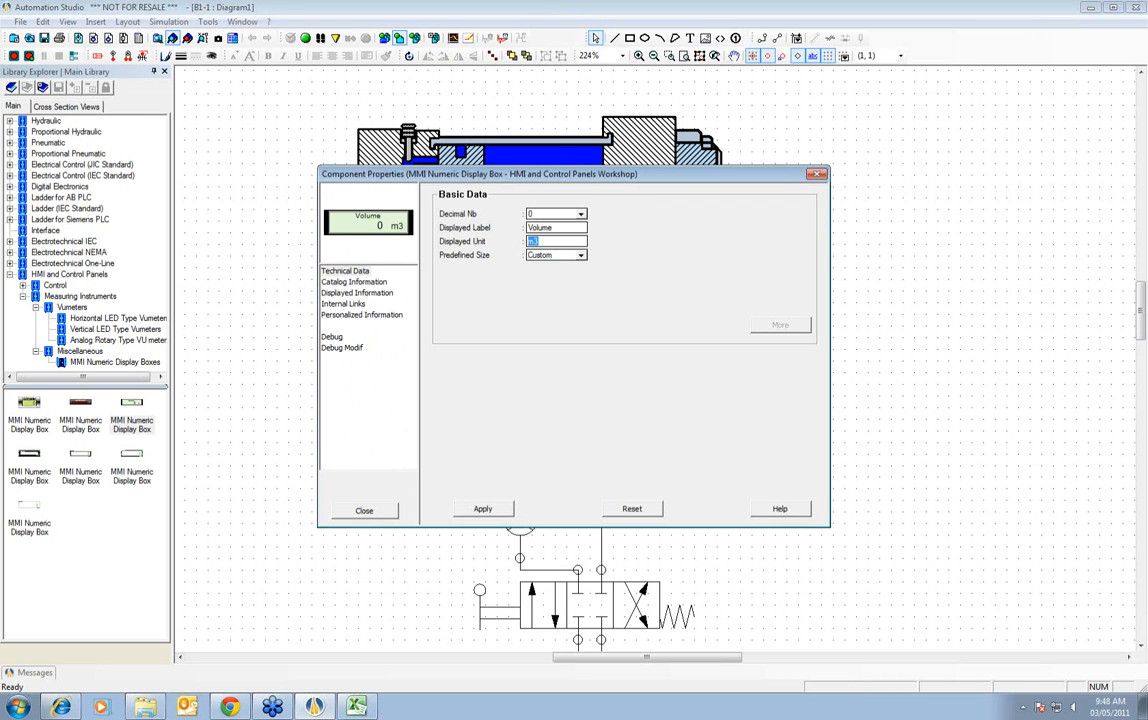
{"action": "type", "text": "mm"}
{"action": "left_click", "coordinate": [554, 227]}
{"action": "double_click", "coordinate": [554, 227]}
{"action": "type", "text": "Position"}
{"action": "left_click", "coordinate": [483, 509]}
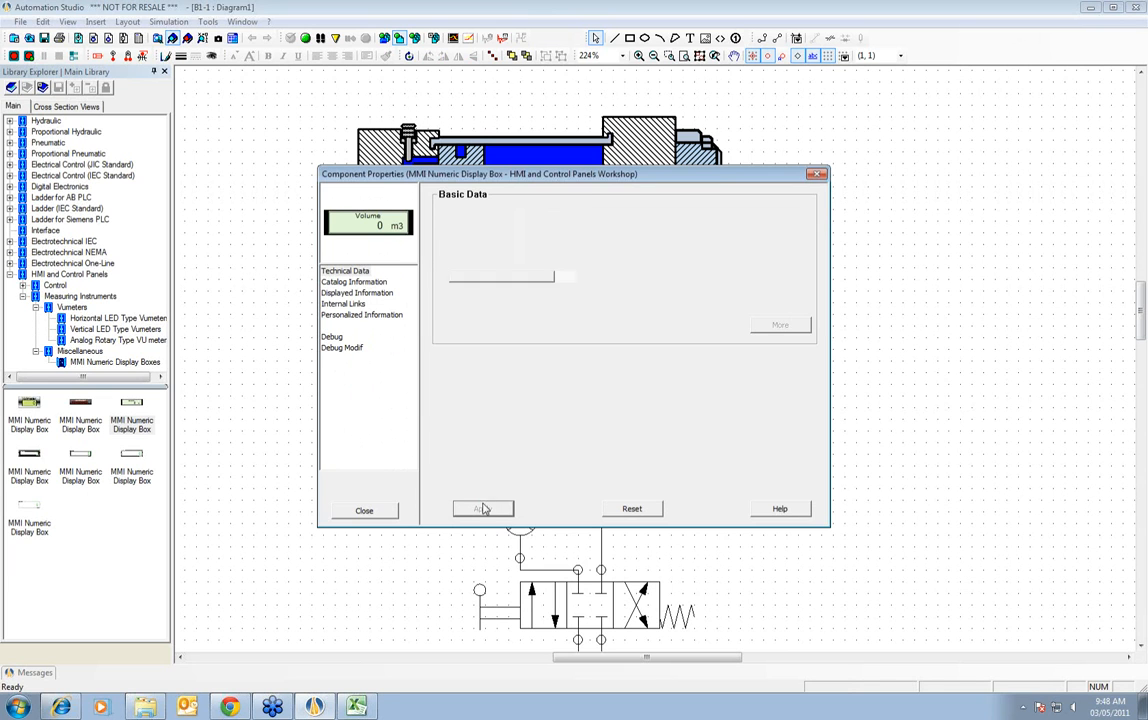
- Link the display box's input signal to the POSITION variable of cylinder 1-1A1
{"action": "left_click", "coordinate": [343, 303]}
{"action": "left_click", "coordinate": [513, 195]}
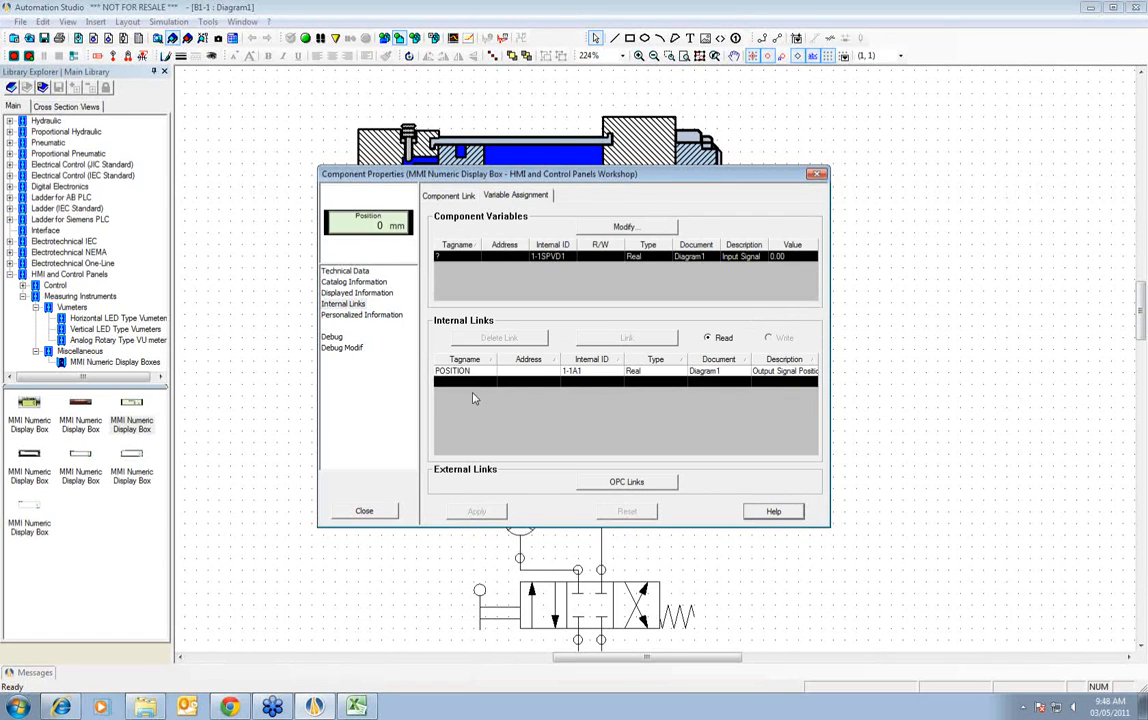
{"action": "left_click", "coordinate": [364, 511]}
- Simulate the circuit and shift the directional valve to extend and retract the cylinder while watching the Position display
{"action": "left_click", "coordinate": [266, 40]}
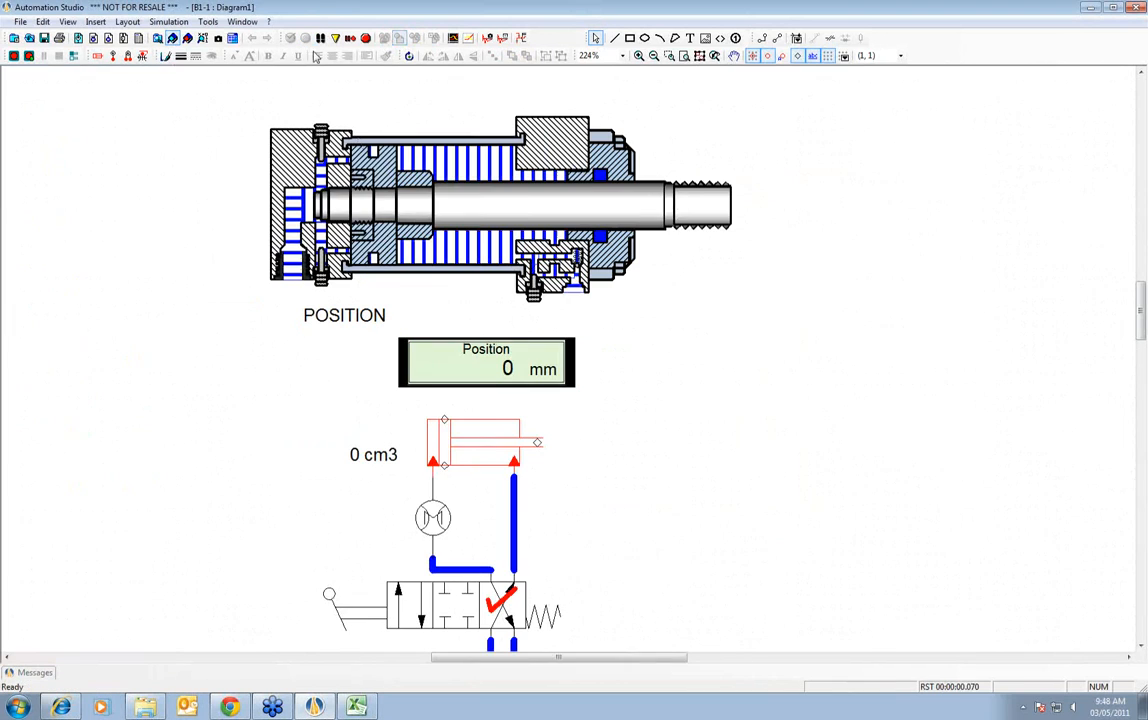
{"action": "left_click", "coordinate": [404, 618]}
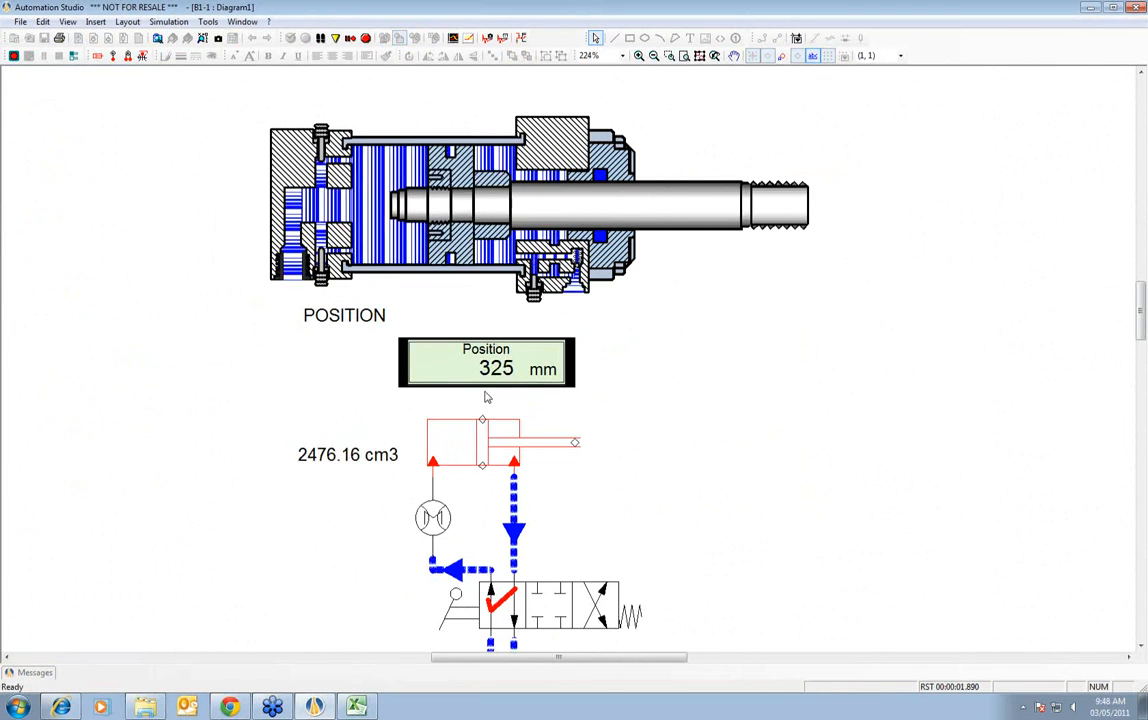
{"action": "left_click", "coordinate": [587, 605]}
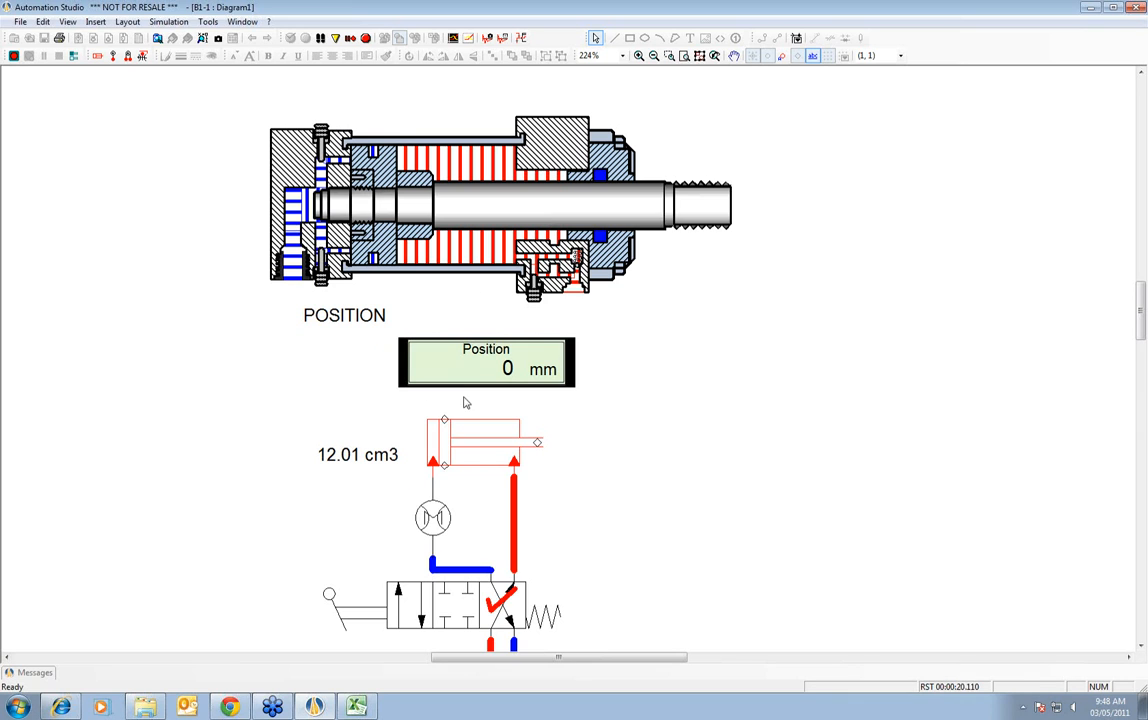
- Examine the pump and pressure gauge in the running circuit, extend the cylinder again, and stop the simulation
{"action": "scroll", "coordinate": [451, 605], "scroll_direction": "down", "scroll_amount": 5}
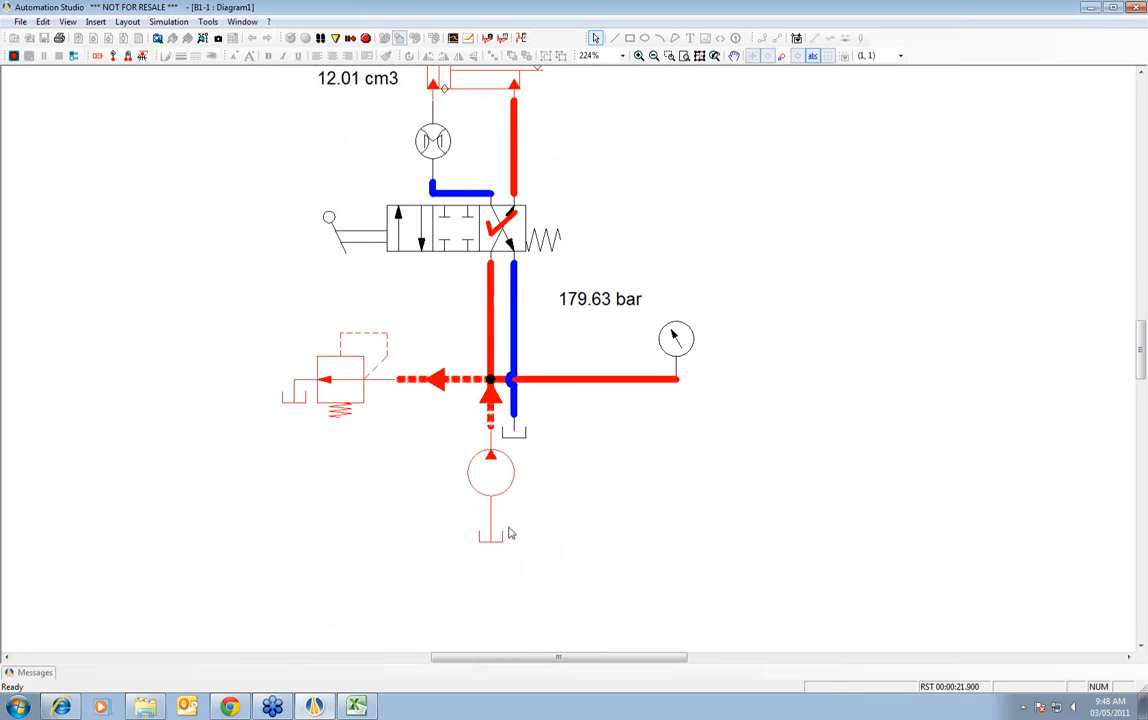
{"action": "left_click", "coordinate": [505, 528]}
{"action": "left_click_drag", "start_coordinate": [595, 523], "coordinate": [562, 515]}
{"action": "left_click", "coordinate": [539, 346]}
{"action": "scroll", "coordinate": [538, 350], "scroll_direction": "up", "scroll_amount": 5}
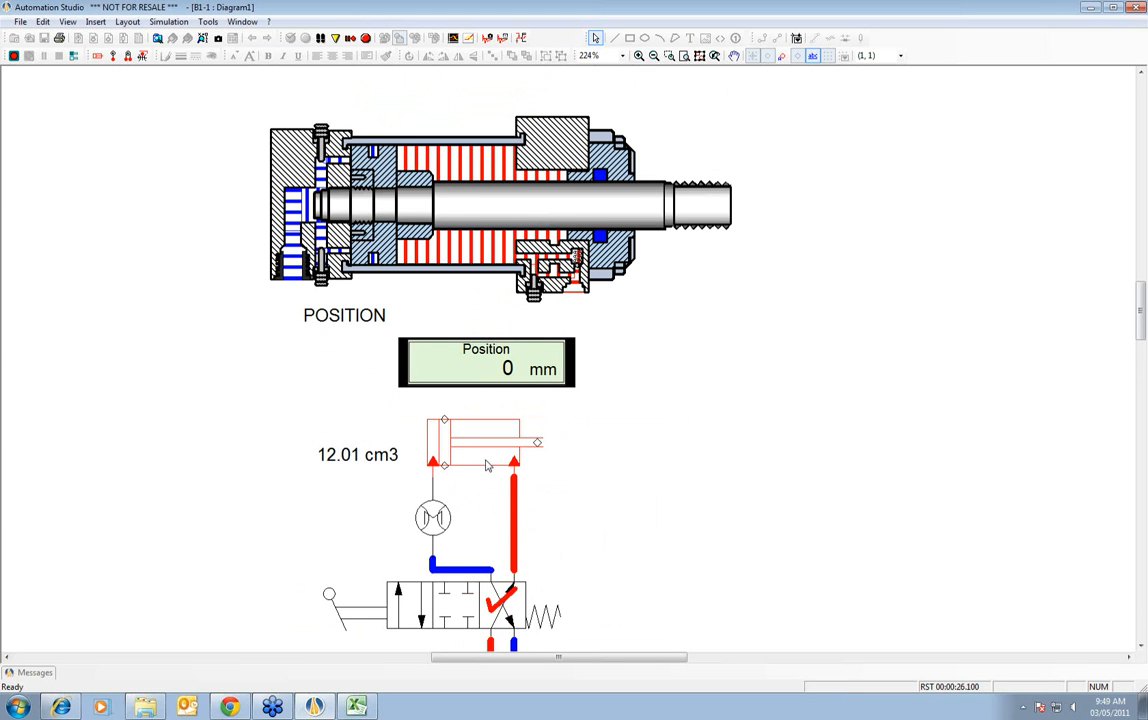
{"action": "left_click", "coordinate": [425, 612]}
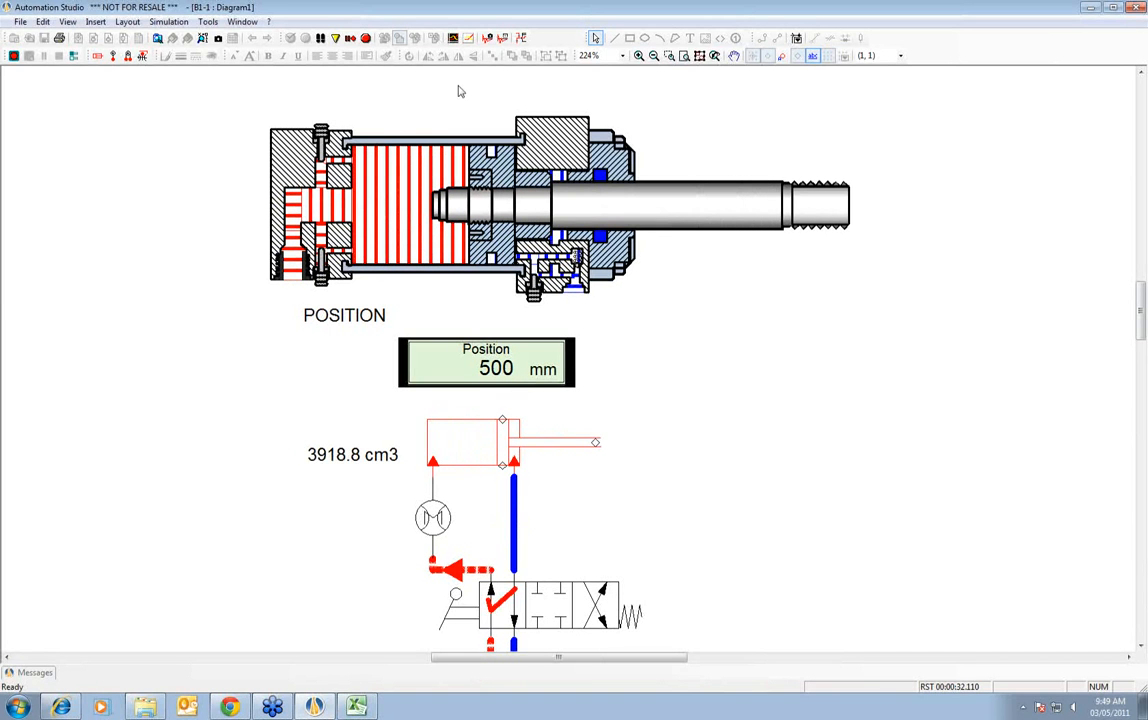
{"action": "left_click", "coordinate": [366, 38]}
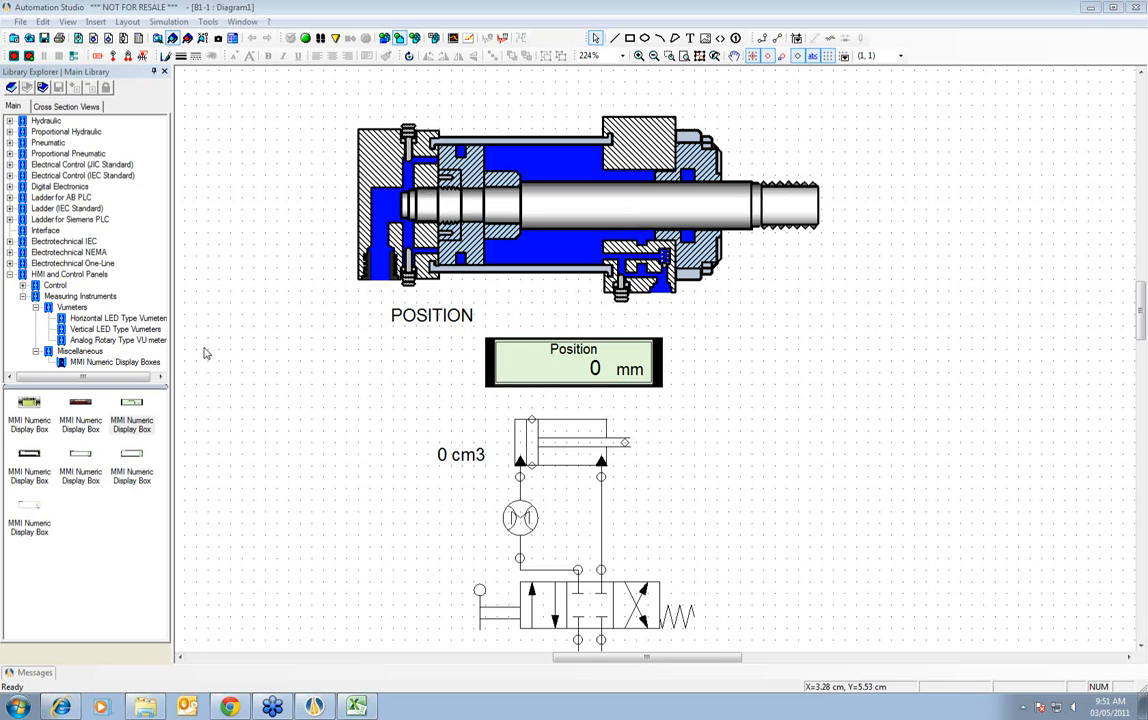
- Collapse the HMI and Control Panels branch of the Main library, including its measuring instruments
{"action": "left_click", "coordinate": [36, 351]}
{"action": "left_click", "coordinate": [36, 307]}
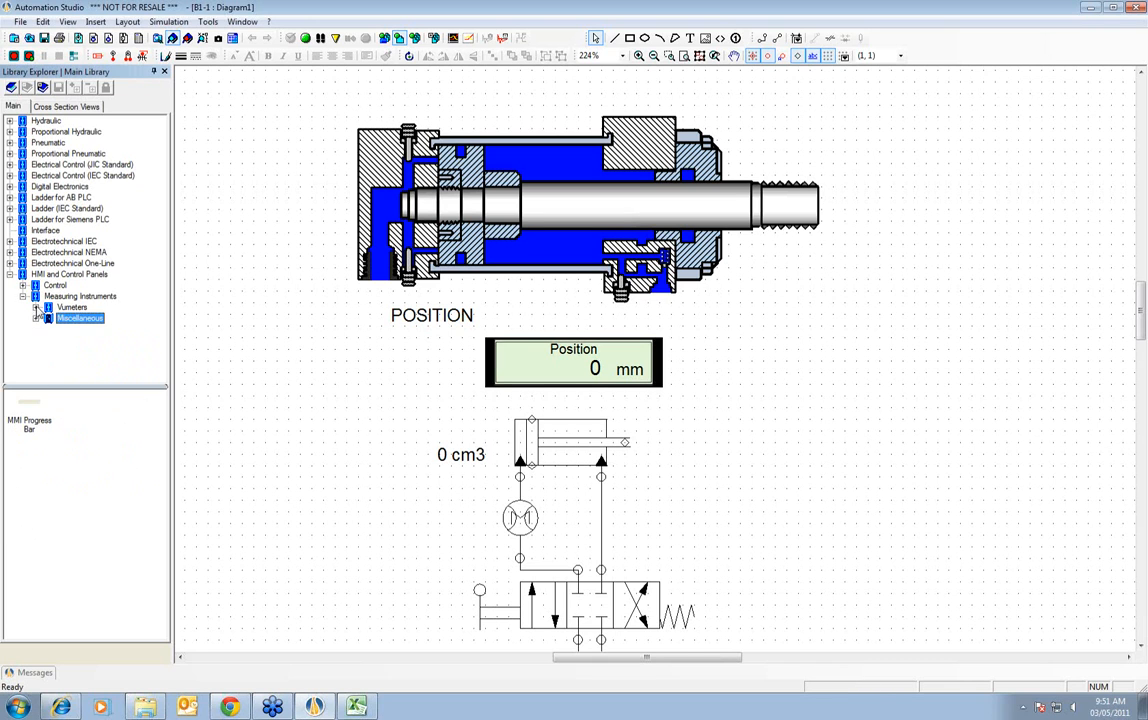
{"action": "left_click", "coordinate": [23, 296]}
{"action": "left_click", "coordinate": [10, 274]}
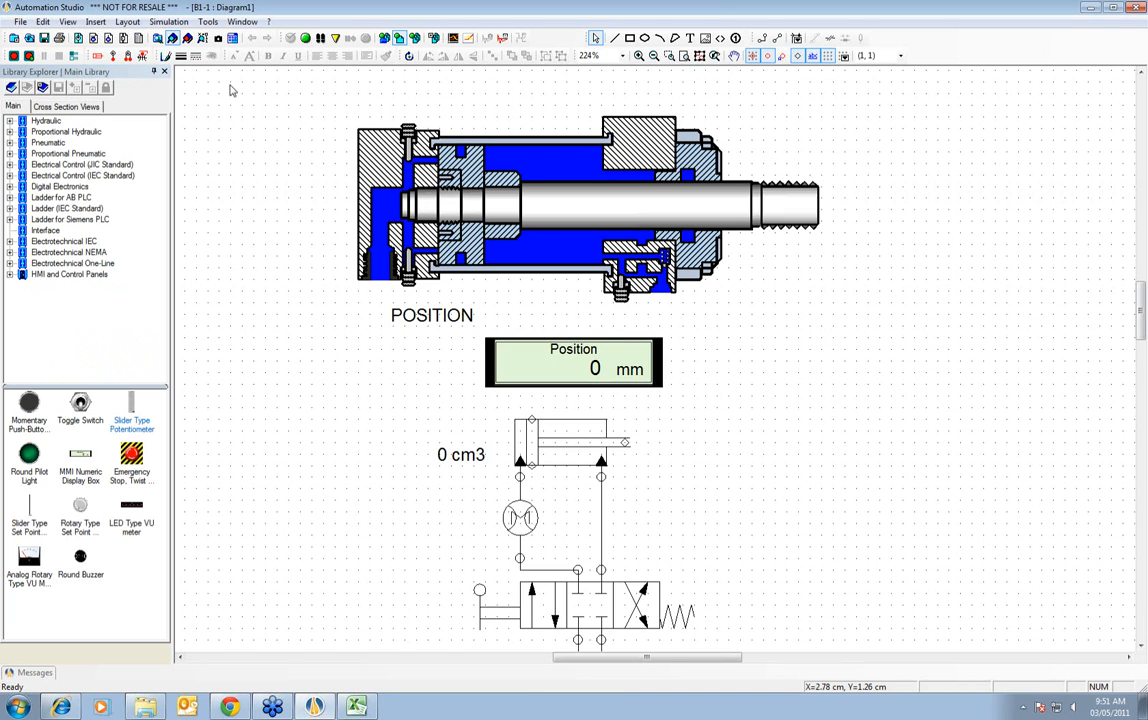
- Show the Catalog Explorer and browse for a catalog to open in the AS_Promotion drive's Catalogues > Certified Catalogues folder
{"action": "left_click", "coordinate": [187, 38]}
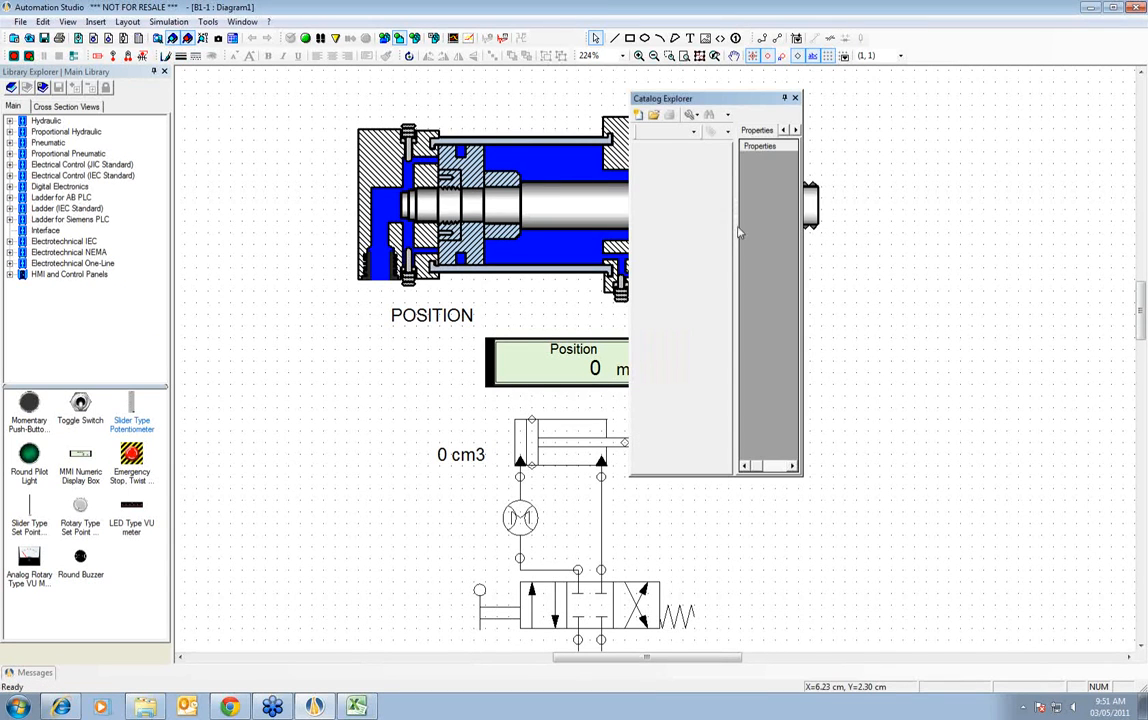
{"action": "left_click", "coordinate": [655, 117]}
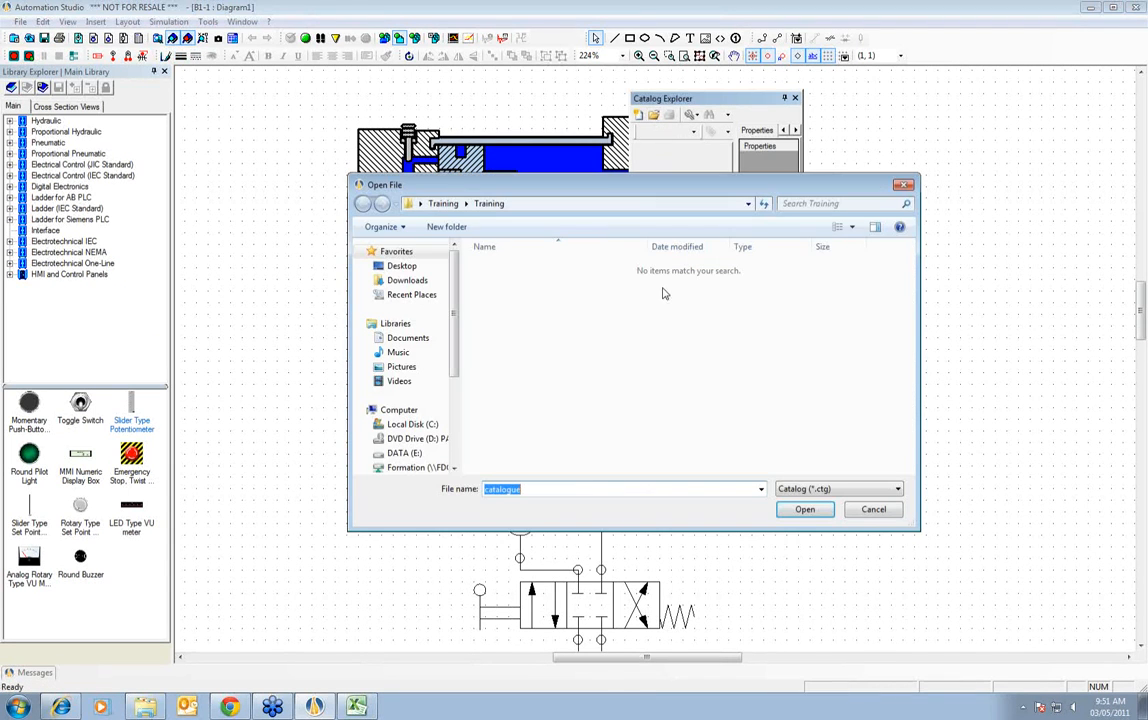
{"action": "left_click_drag", "start_coordinate": [455, 297], "coordinate": [455, 375]}
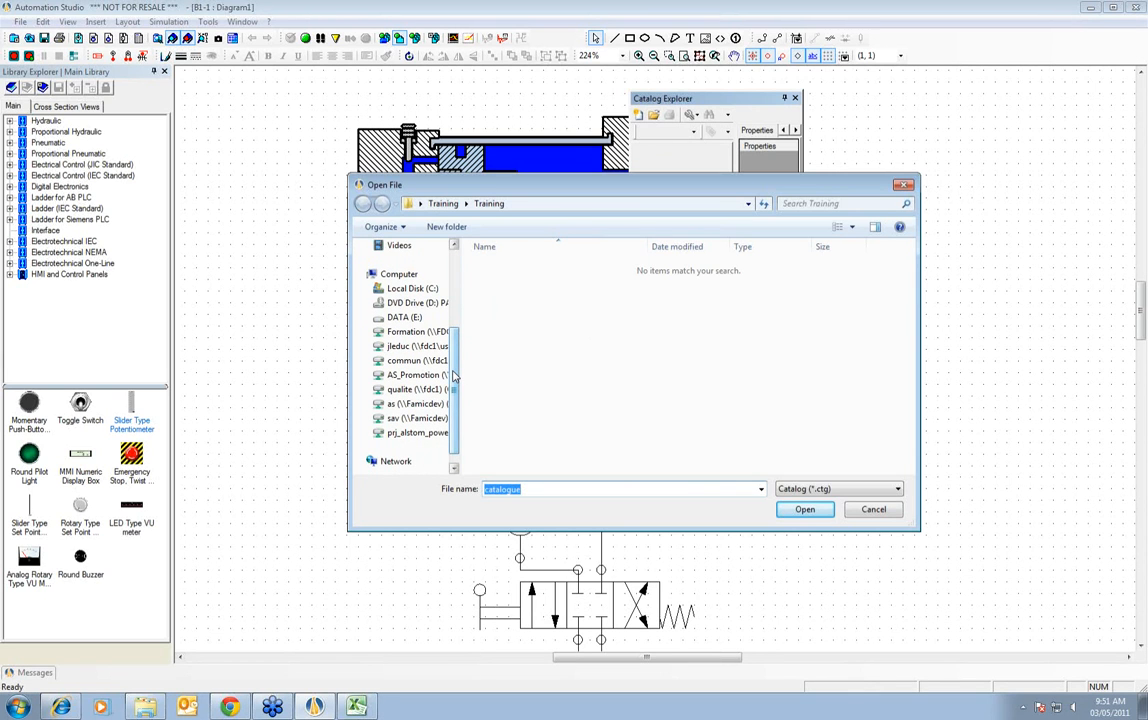
{"action": "left_click", "coordinate": [401, 377]}
{"action": "double_click", "coordinate": [490, 325]}
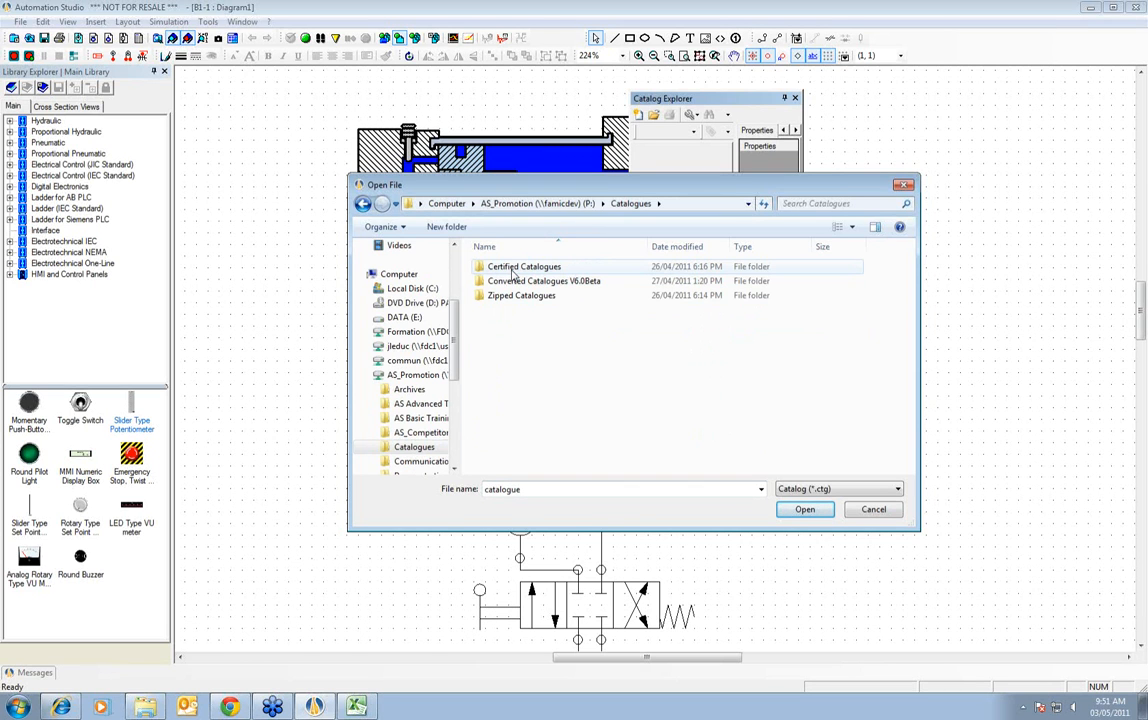
{"action": "double_click", "coordinate": [514, 268]}
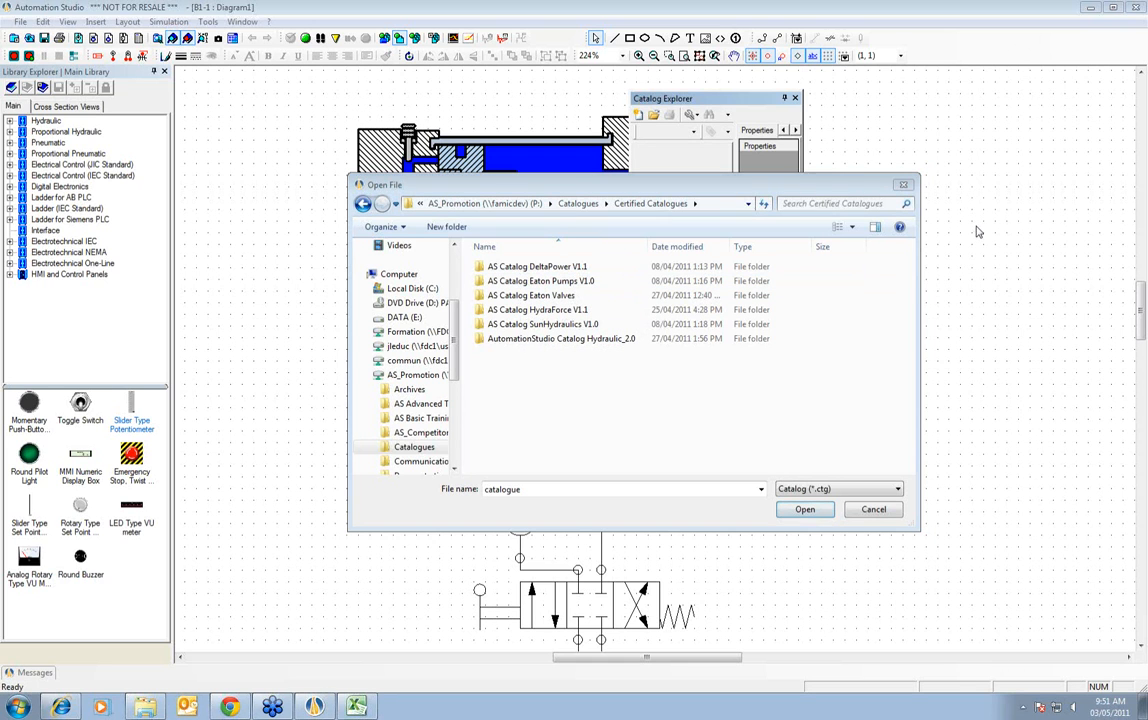
- Open HydraforceIDesign.ctg from the AS Catalog HydraForce V1.1 folder and accept its license agreement
{"action": "left_click", "coordinate": [534, 310]}
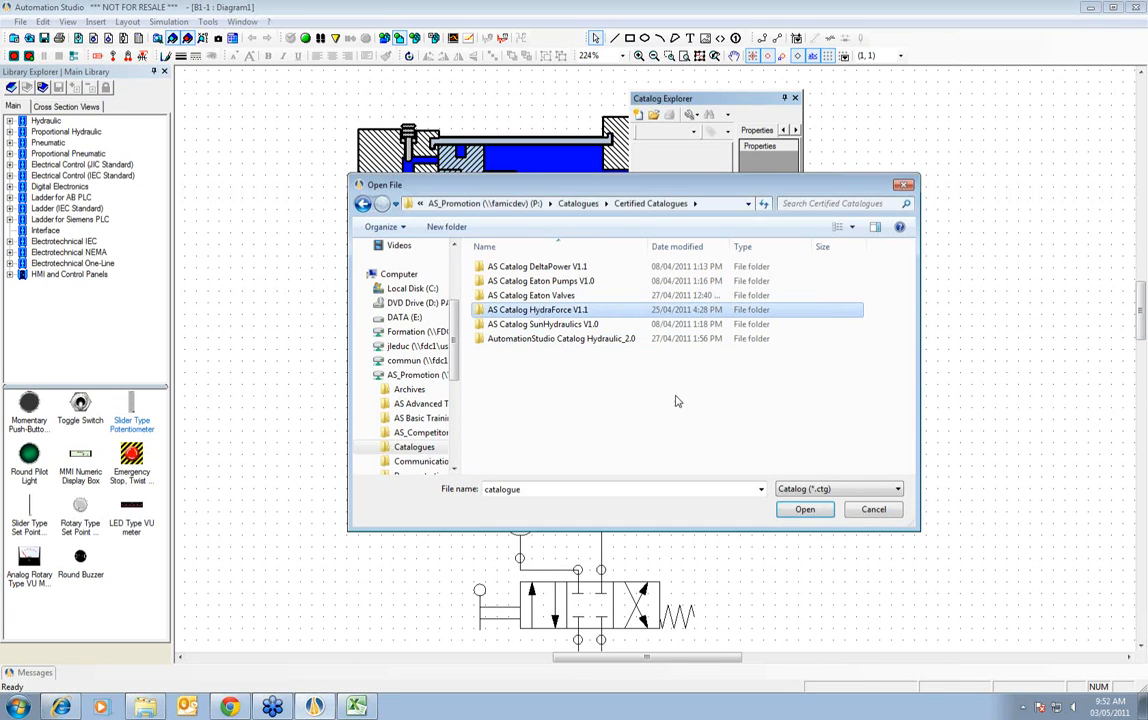
{"action": "left_click", "coordinate": [805, 512]}
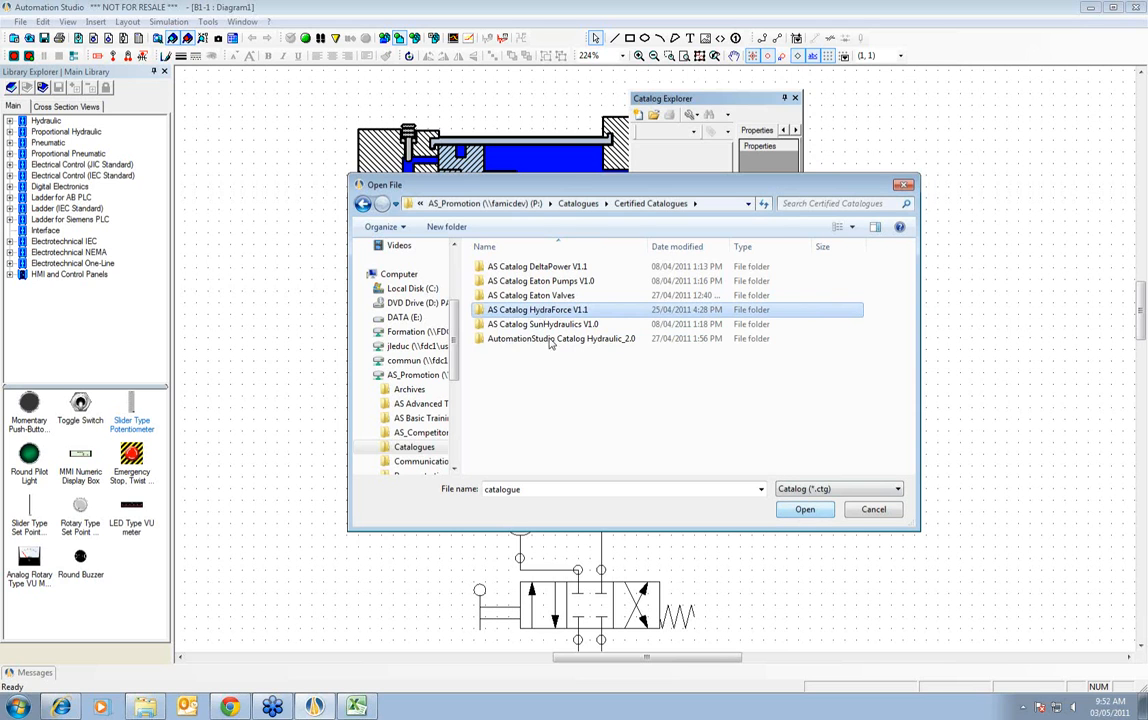
{"action": "left_click", "coordinate": [527, 284]}
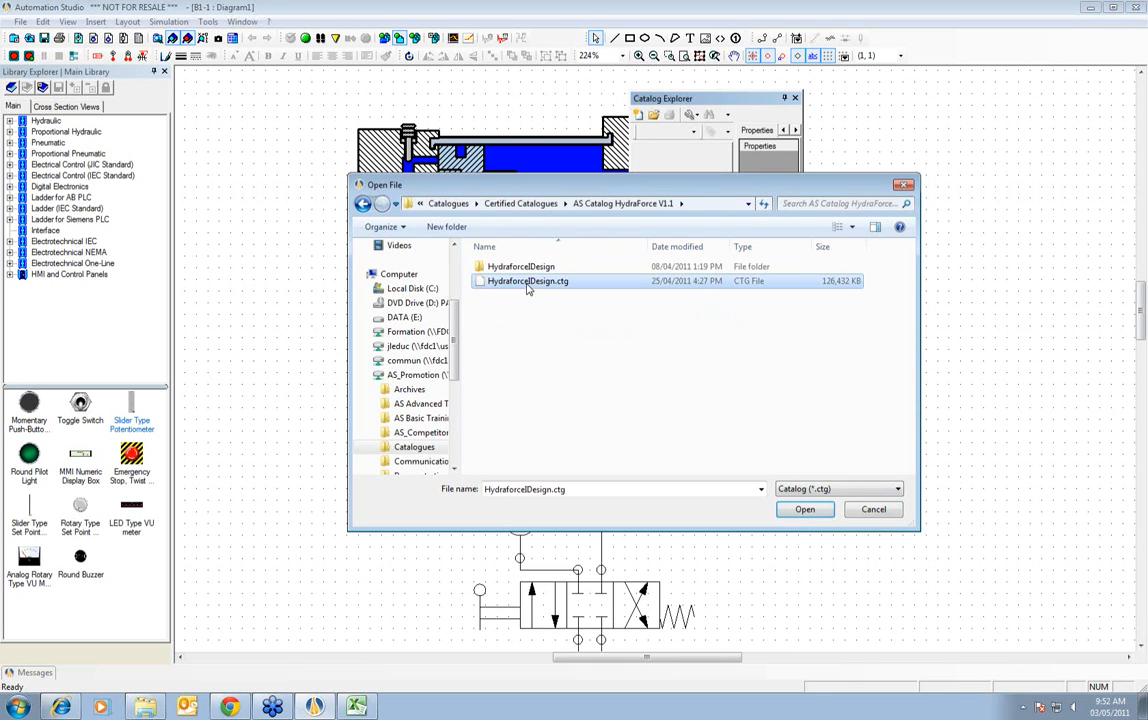
{"action": "left_click", "coordinate": [808, 509]}
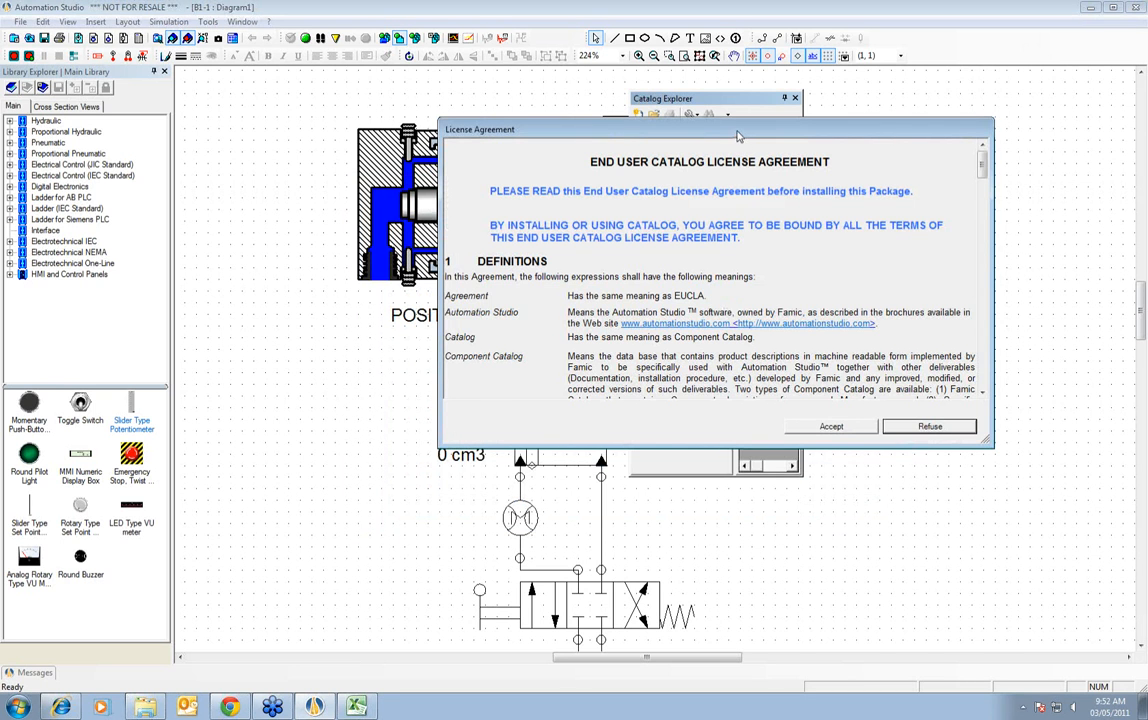
{"action": "left_click_drag", "start_coordinate": [738, 135], "coordinate": [541, 163]}
{"action": "left_click", "coordinate": [632, 444]}
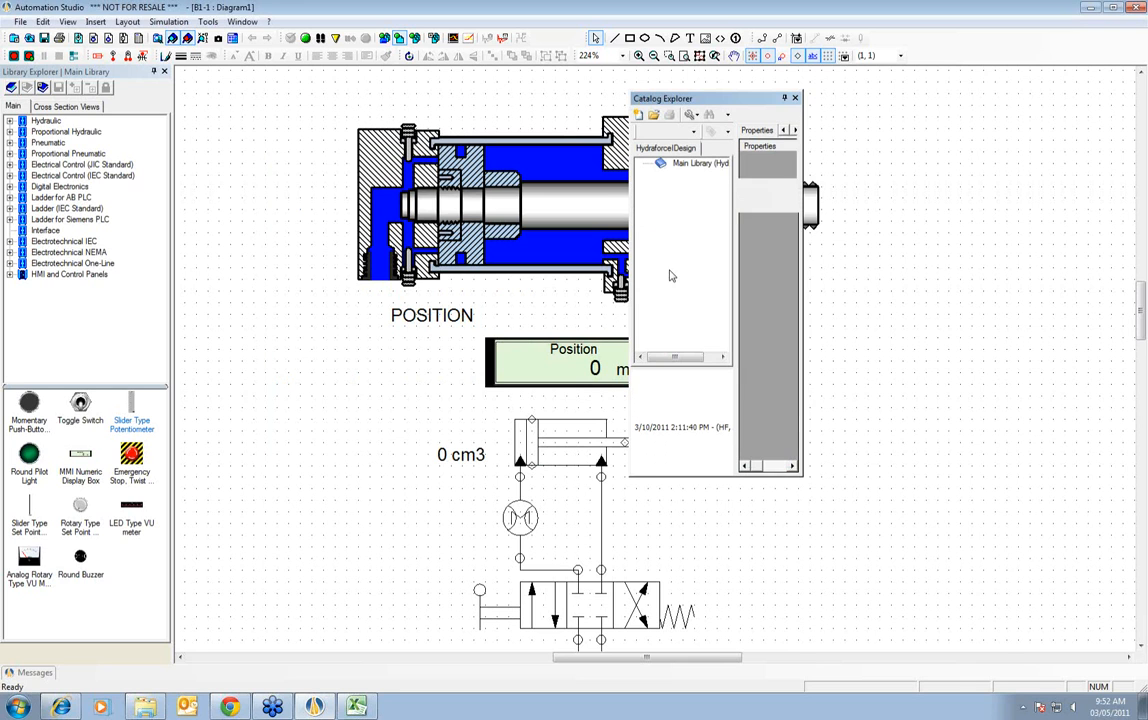
- Widen the Catalog Explorer and its tree area, and expand the catalog's Main Library (Hydraulic)
{"action": "left_click", "coordinate": [803, 187]}
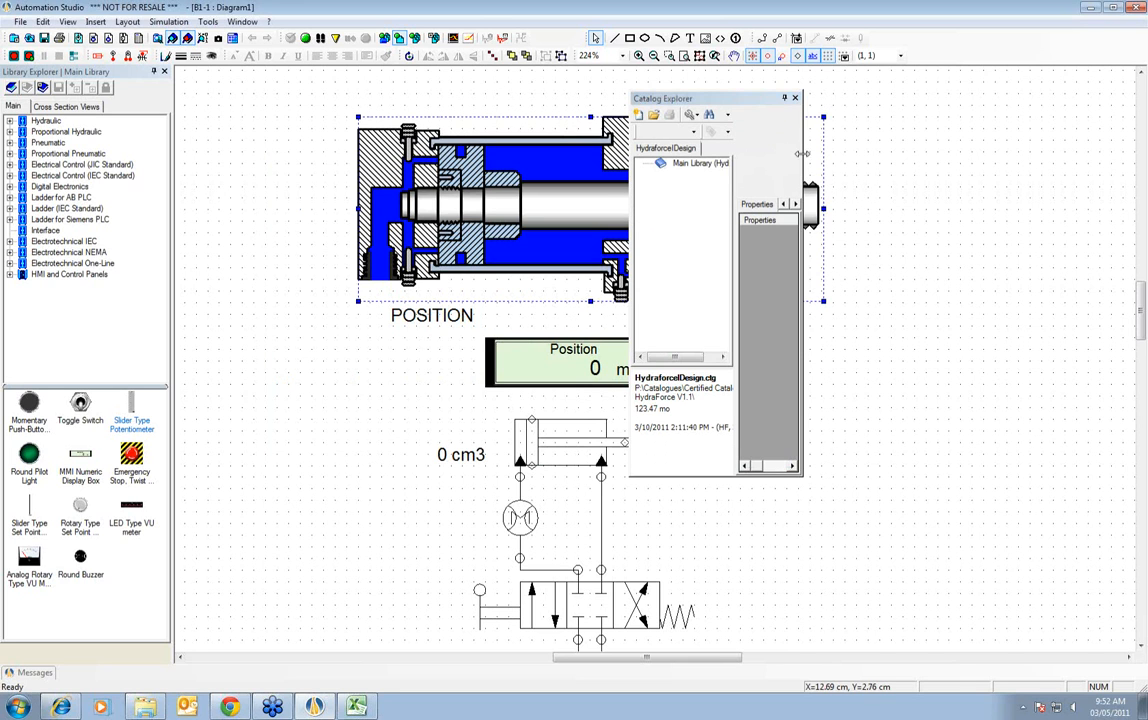
{"action": "left_click_drag", "start_coordinate": [803, 124], "coordinate": [947, 130]}
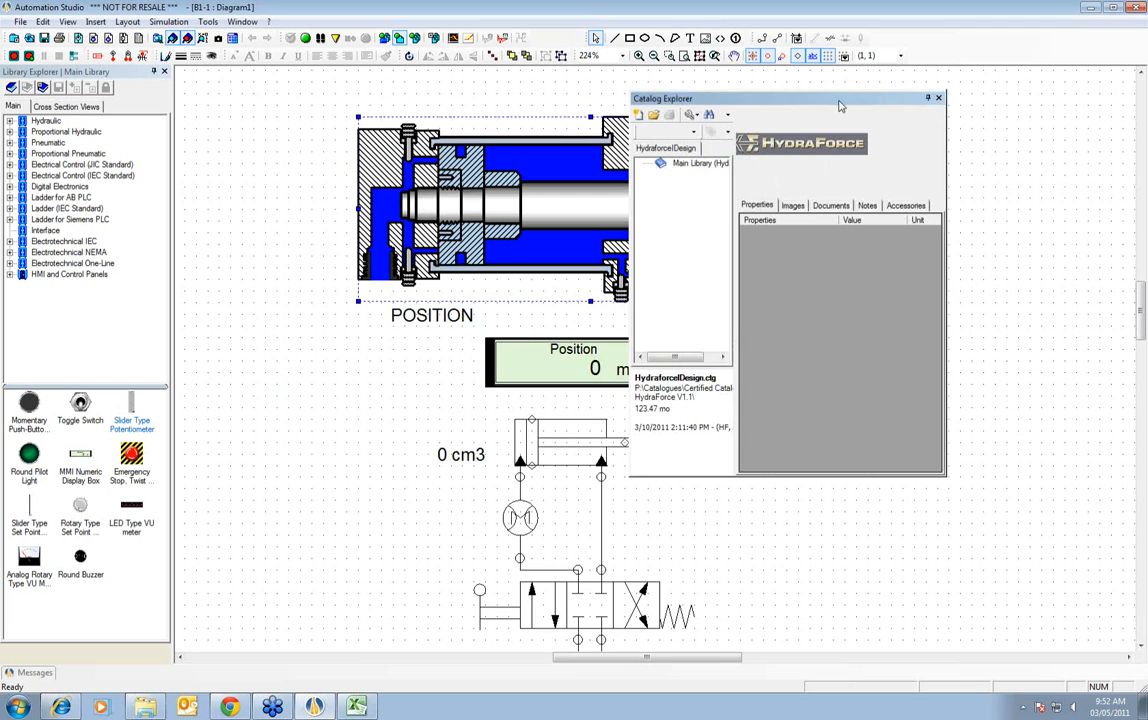
{"action": "left_click_drag", "start_coordinate": [840, 105], "coordinate": [547, 126]}
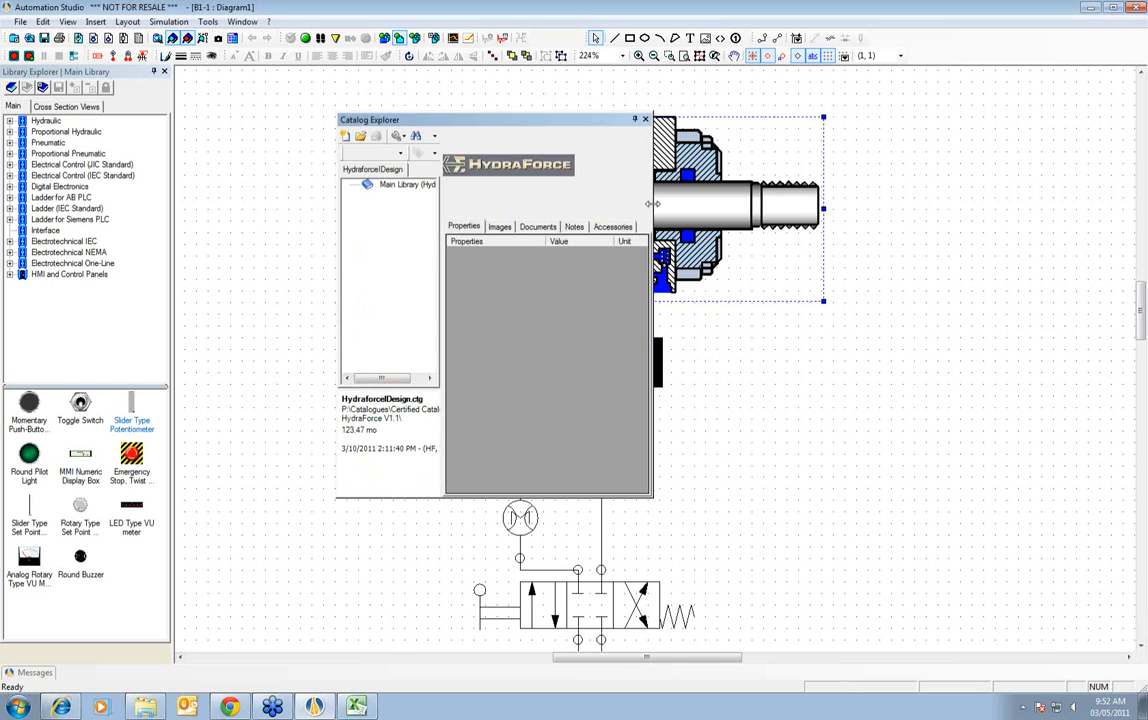
{"action": "left_click_drag", "start_coordinate": [652, 204], "coordinate": [899, 204]}
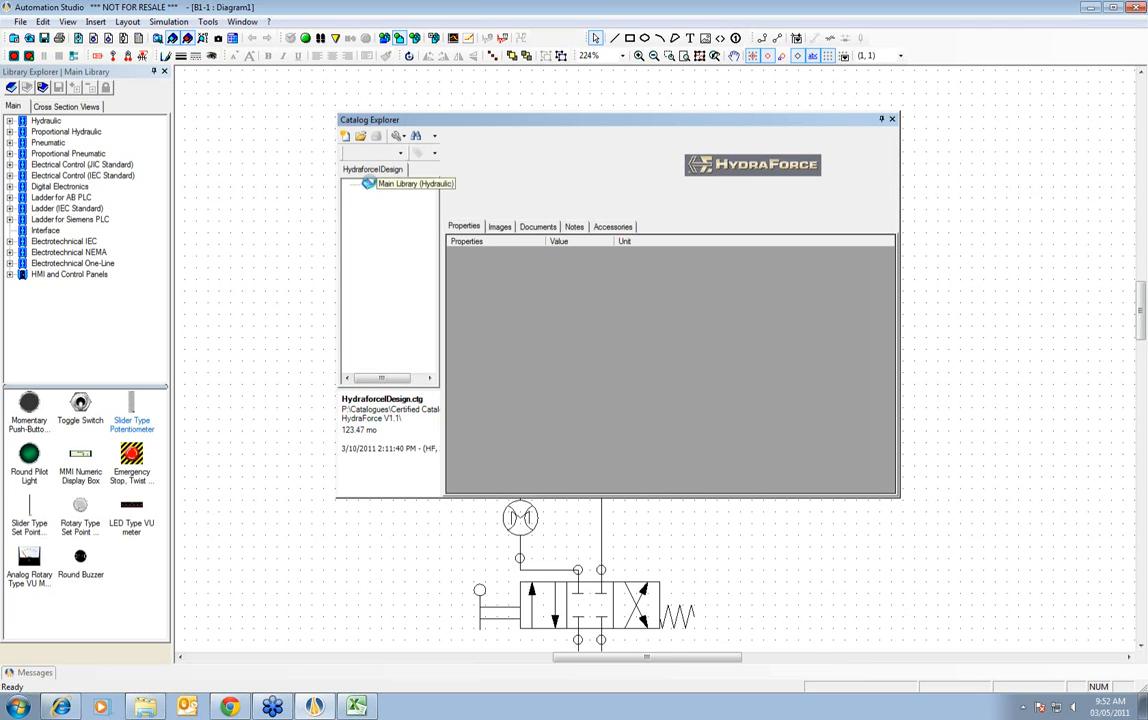
{"action": "double_click", "coordinate": [368, 184]}
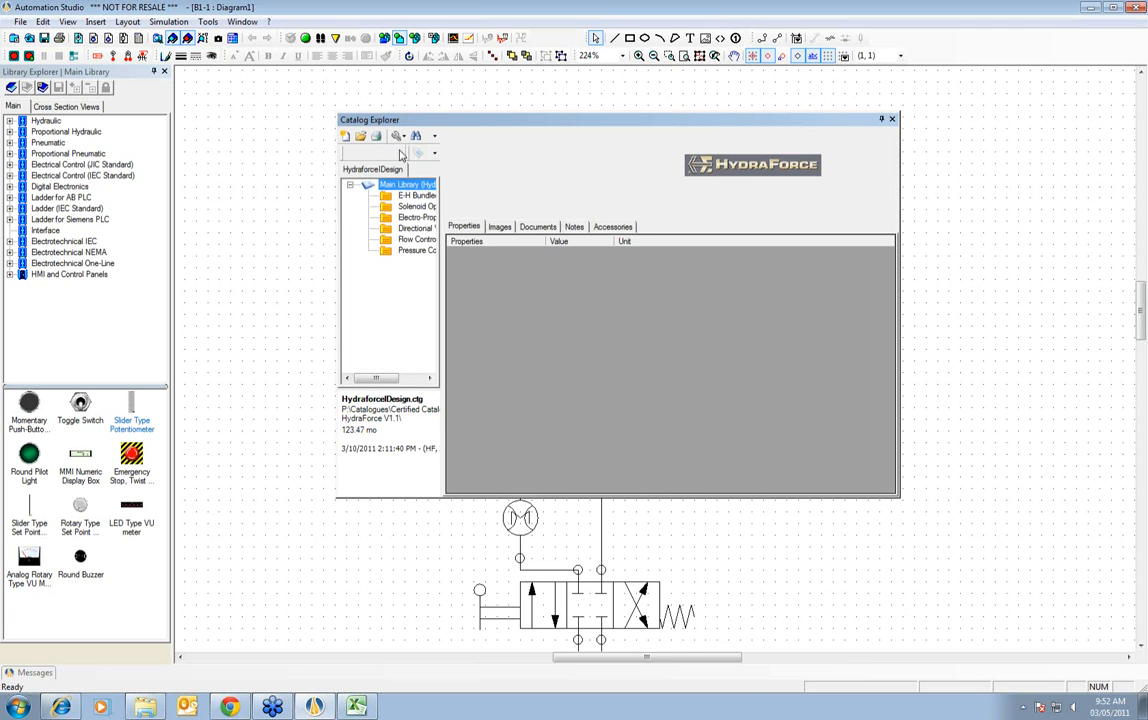
{"action": "left_click", "coordinate": [442, 272]}
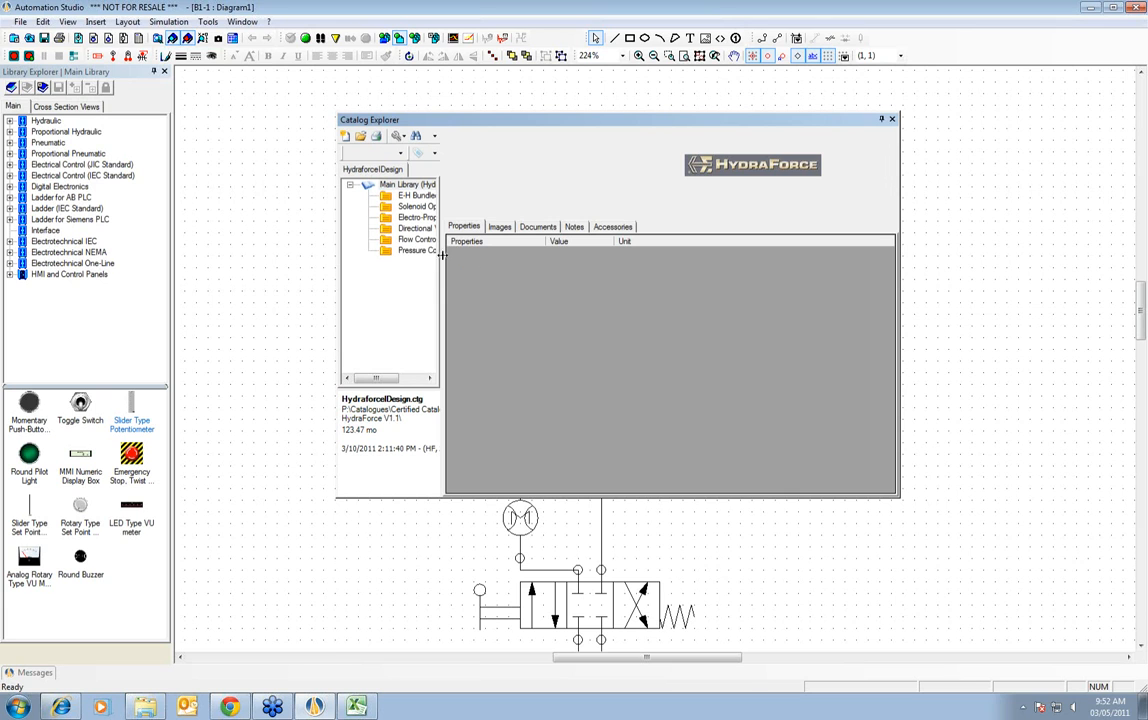
{"action": "left_click_drag", "start_coordinate": [441, 255], "coordinate": [631, 258]}
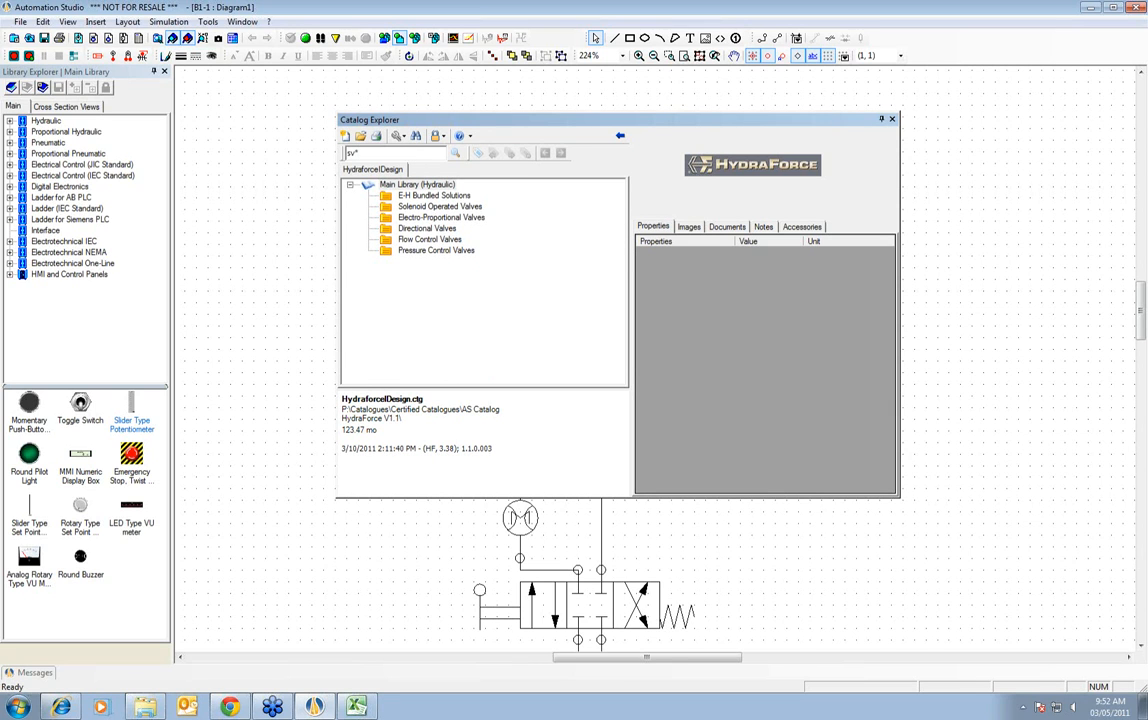
- Search the HydraForce catalog for sv*, select part SV08-22, and view its valve image
{"action": "left_click", "coordinate": [455, 152]}
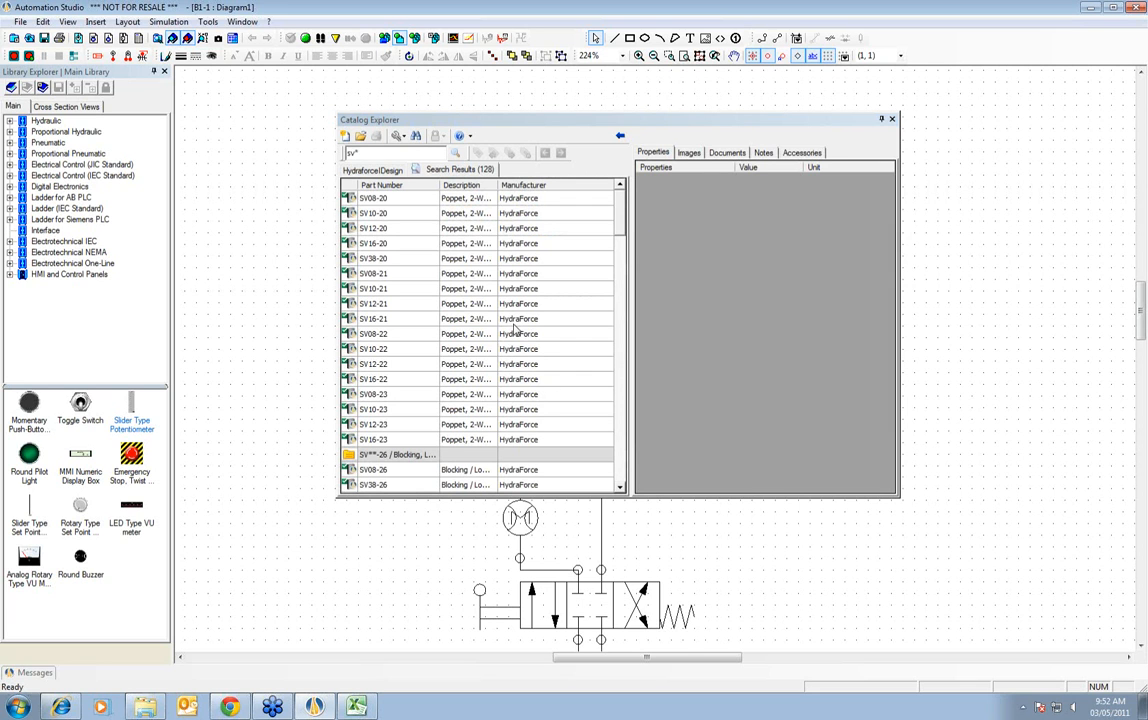
{"action": "left_click", "coordinate": [373, 336]}
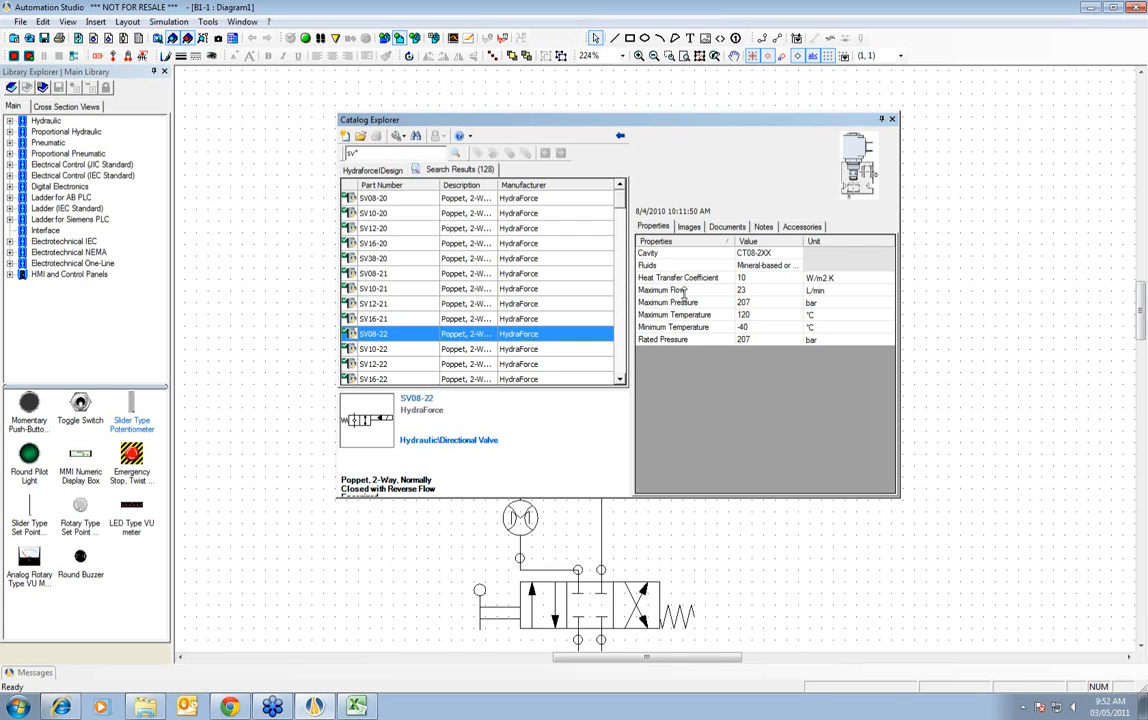
{"action": "left_click", "coordinate": [689, 227]}
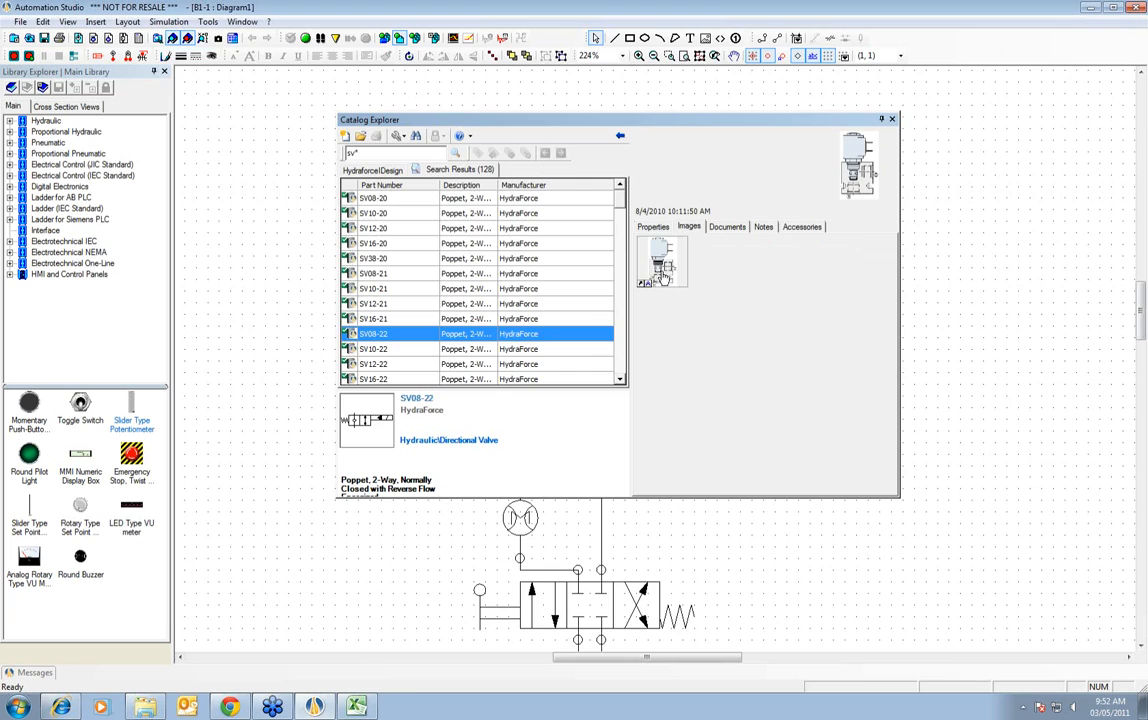
{"action": "double_click", "coordinate": [660, 287]}
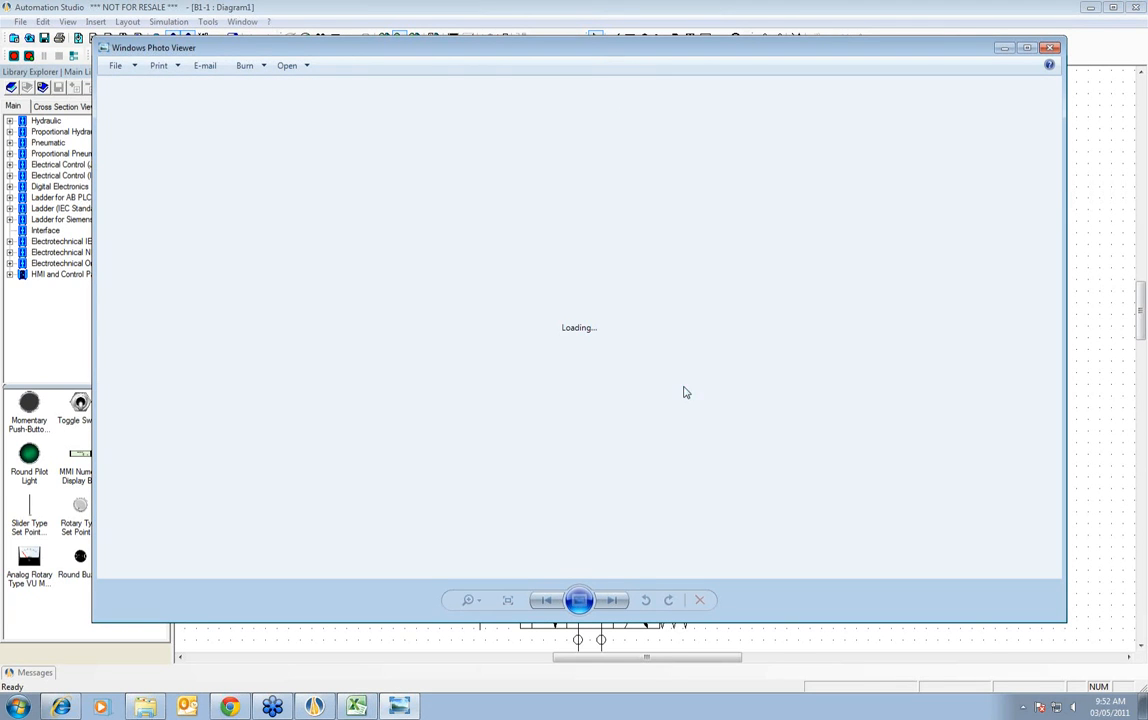
{"action": "left_click_drag", "start_coordinate": [670, 56], "coordinate": [551, 95]}
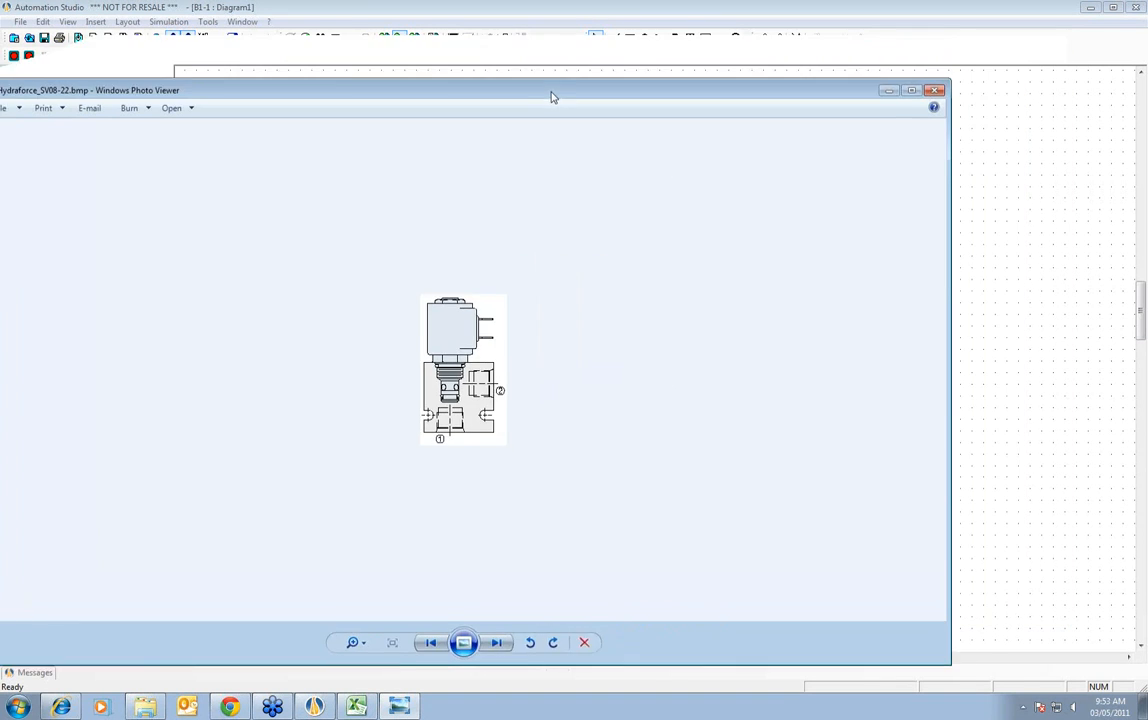
{"action": "left_click", "coordinate": [925, 90]}
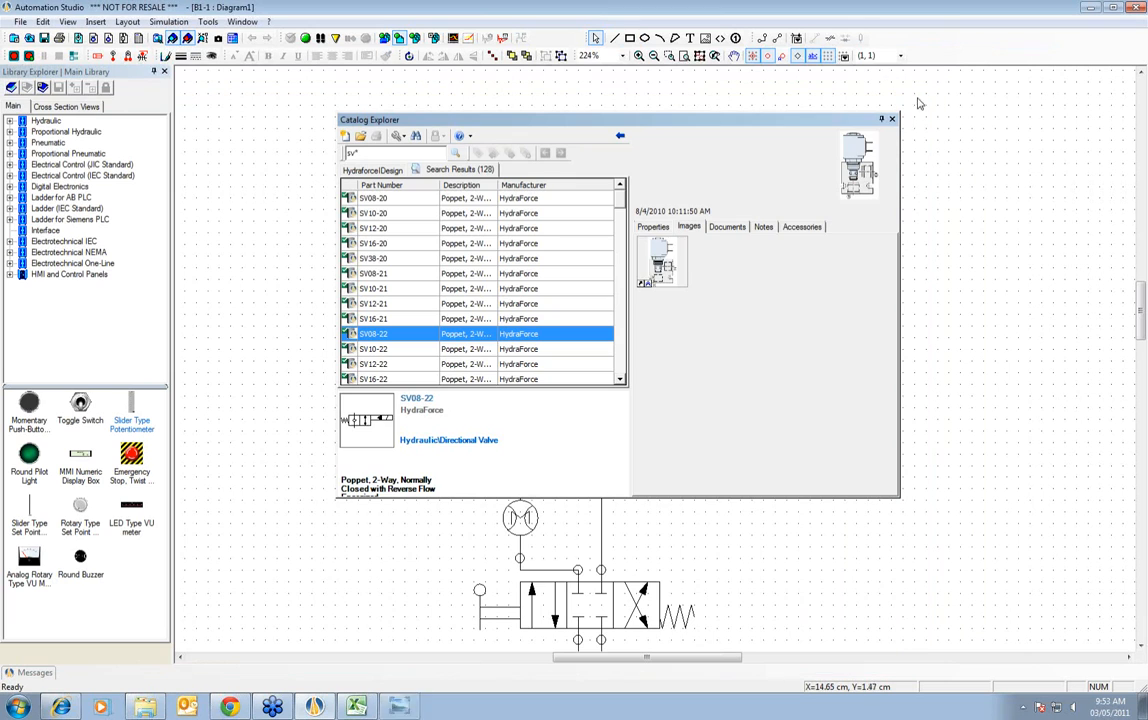
- Read both pages of the SV08-22 datasheet, 1-041-1.pdf, and close it
{"action": "left_click", "coordinate": [727, 228]}
{"action": "double_click", "coordinate": [674, 240]}
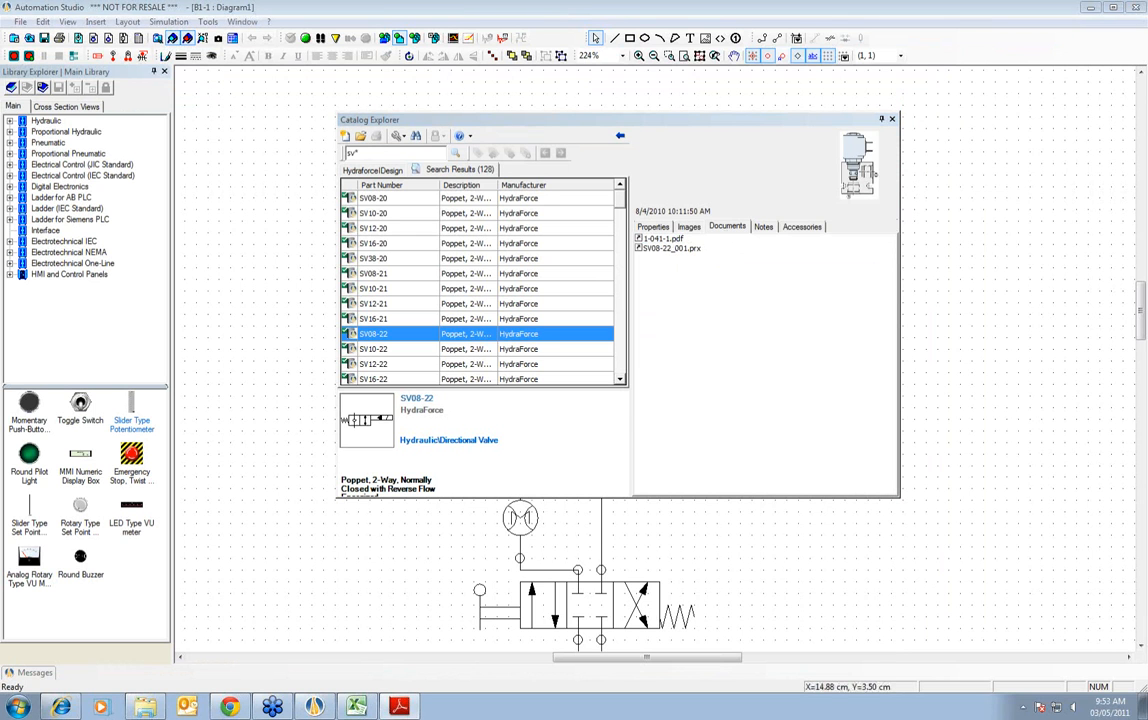
{"action": "left_click_drag", "start_coordinate": [1147, 66], "coordinate": [549, 18]}
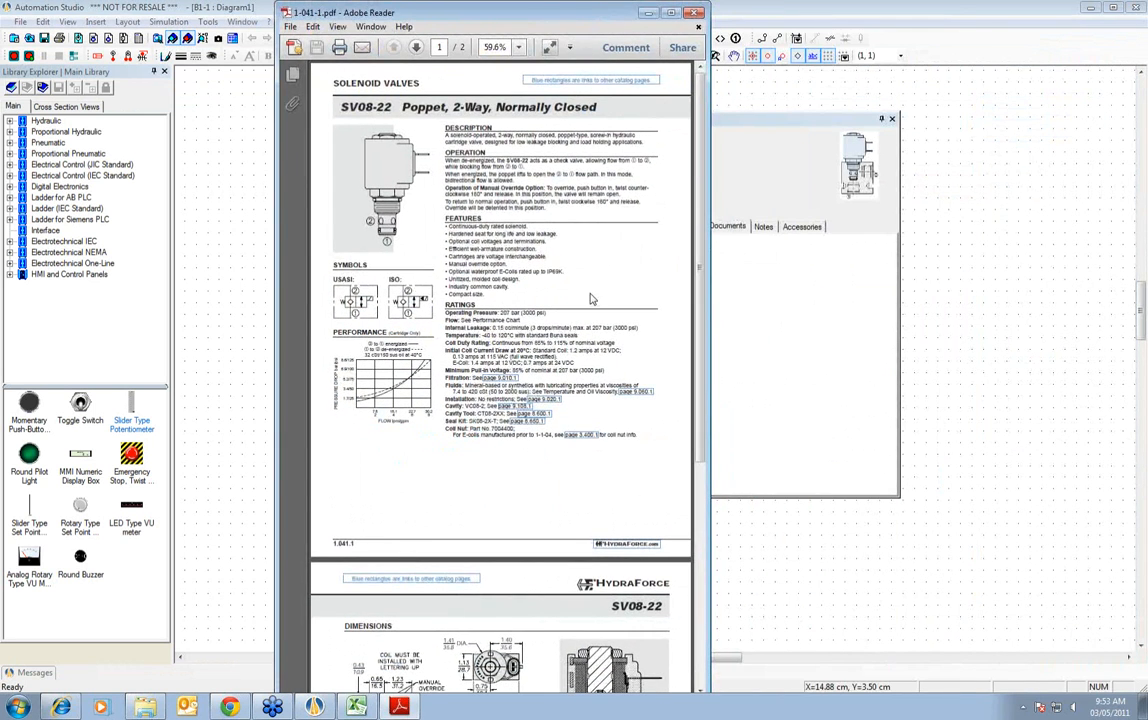
{"action": "scroll", "coordinate": [594, 305], "scroll_direction": "down", "scroll_amount": 5}
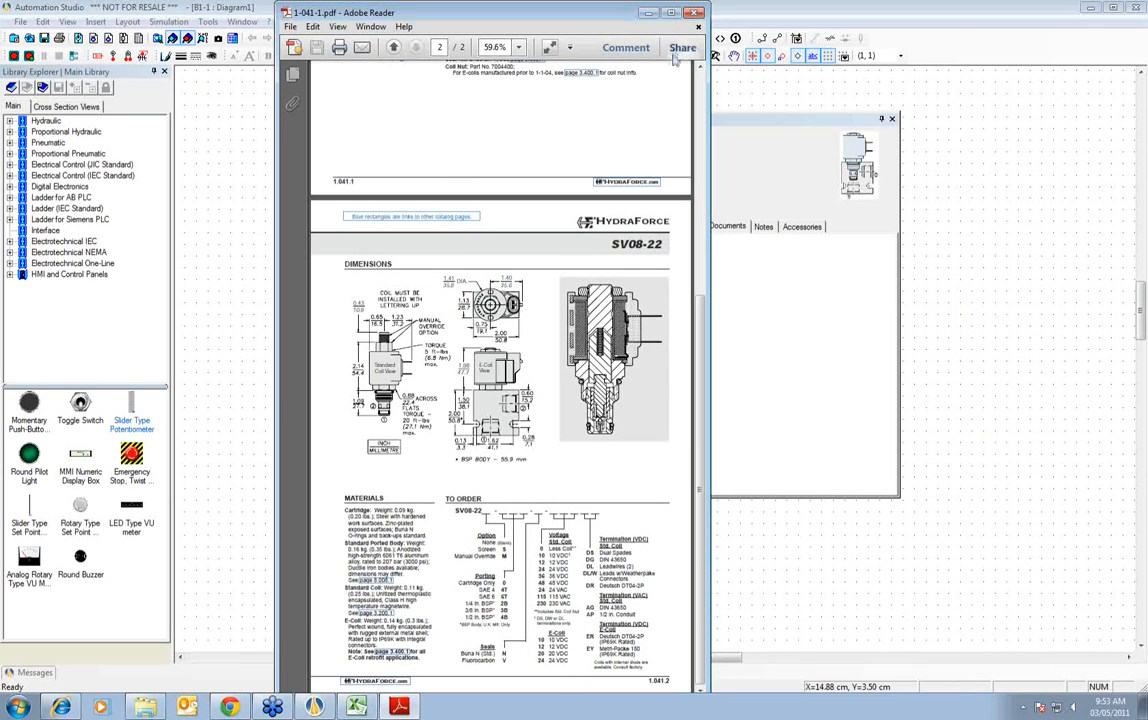
{"action": "left_click", "coordinate": [698, 13]}
- Review the notes, accessories and properties of the SV08-22 valve in the catalog
{"action": "left_click", "coordinate": [764, 227]}
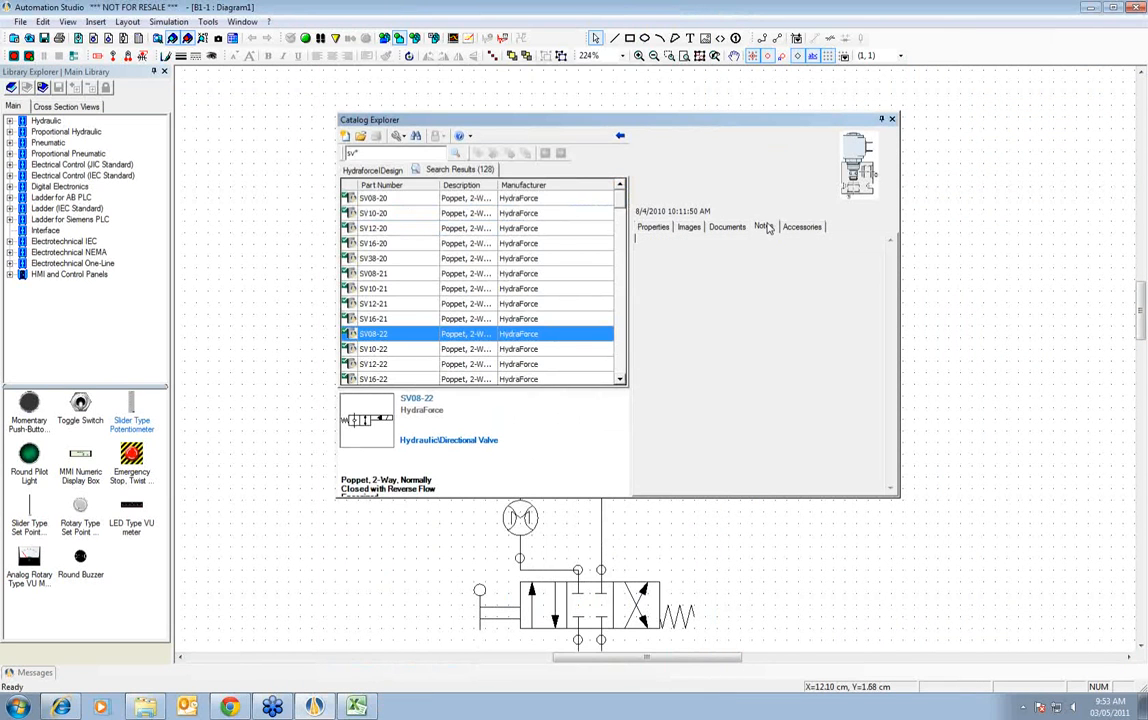
{"action": "left_click", "coordinate": [803, 227]}
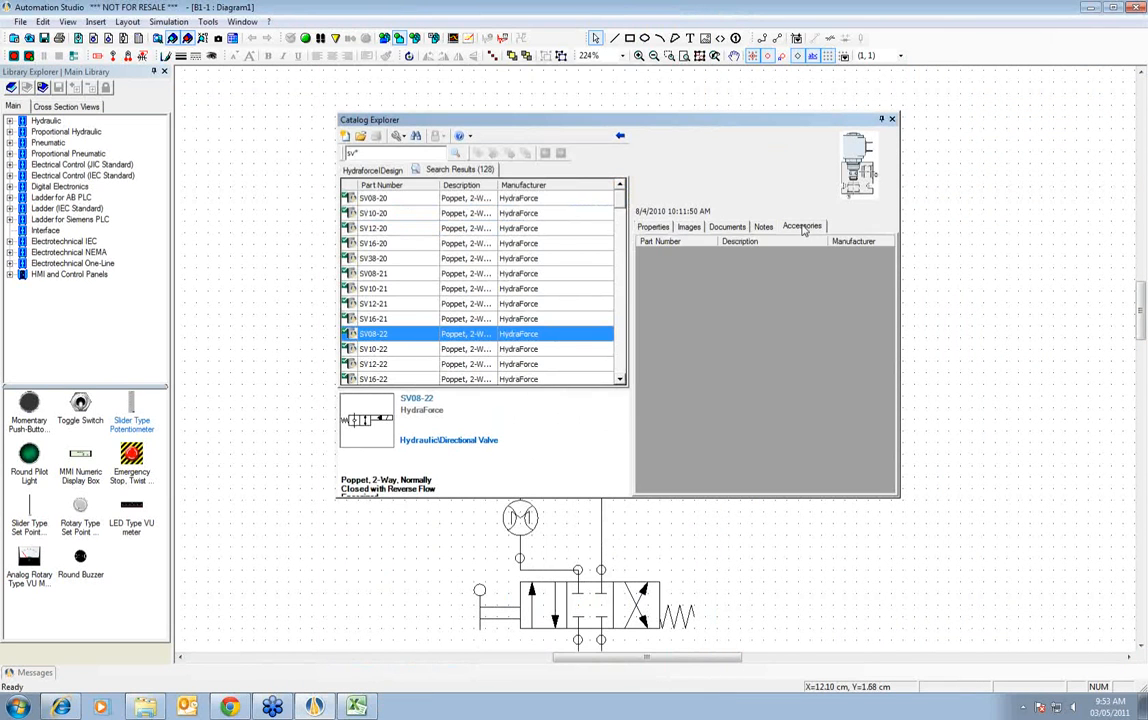
{"action": "left_click", "coordinate": [653, 227]}
- Place the SV08-22 valve from the catalog in the diagram, beside the cylinder's volume read-out
{"action": "left_click_drag", "start_coordinate": [534, 111], "coordinate": [799, 96]}
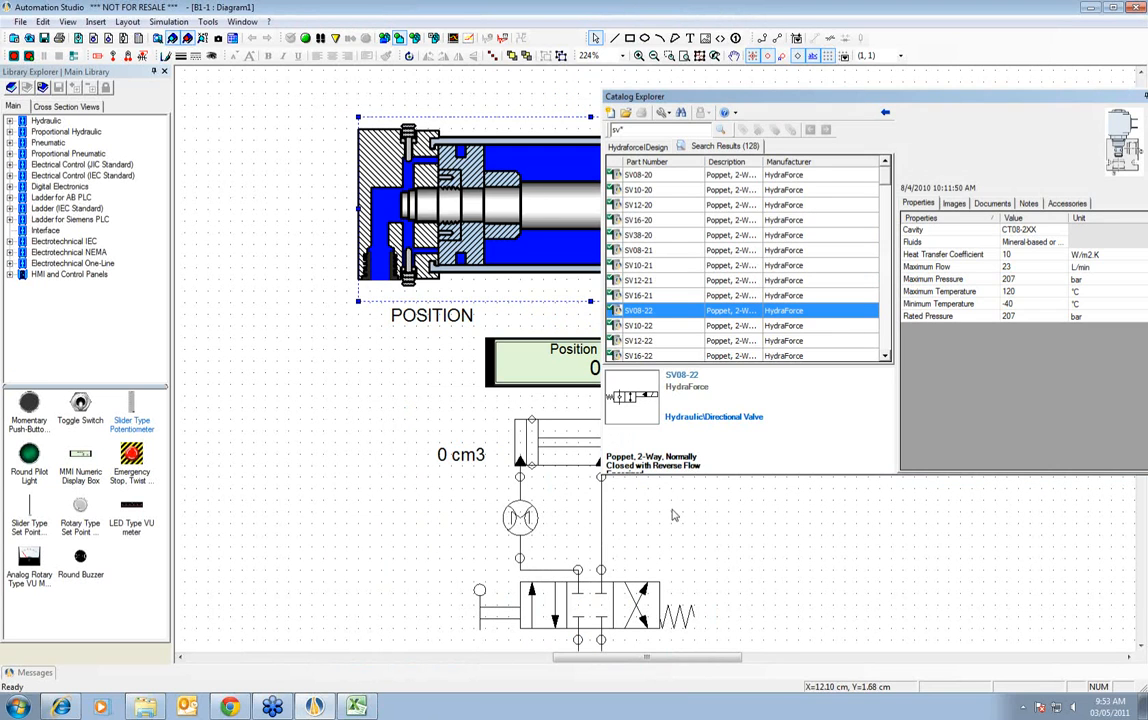
{"action": "left_click", "coordinate": [620, 605]}
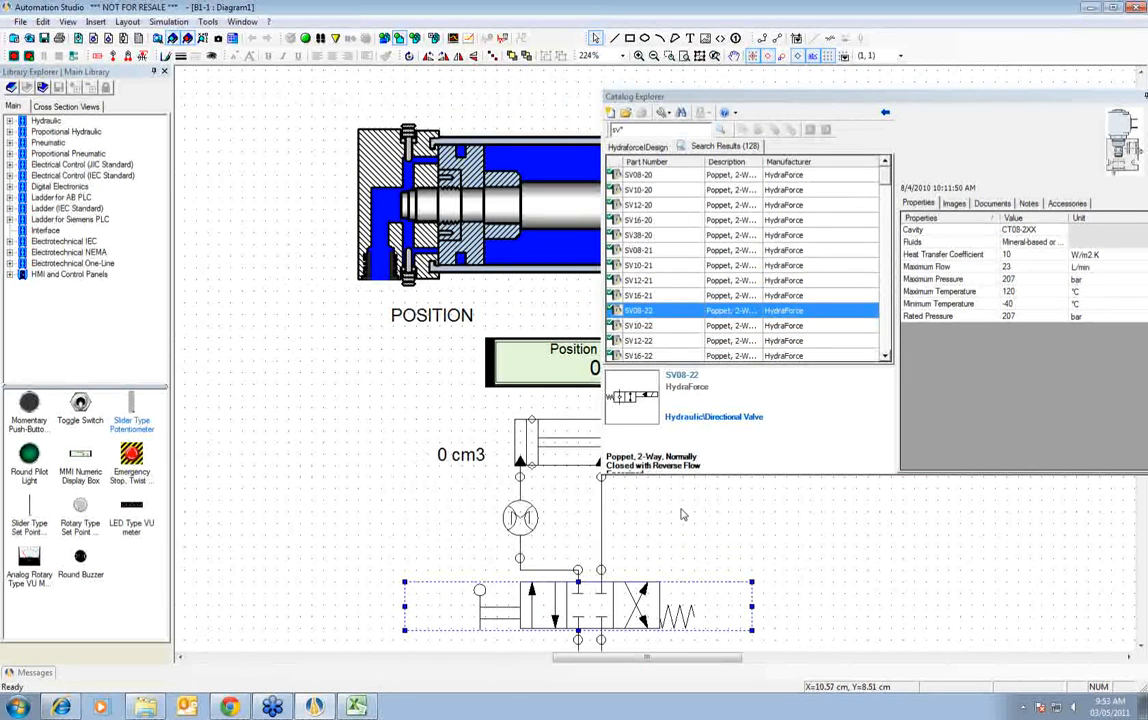
{"action": "left_click_drag", "start_coordinate": [630, 396], "coordinate": [192, 388]}
{"action": "left_click_drag", "start_coordinate": [335, 418], "coordinate": [300, 464]}
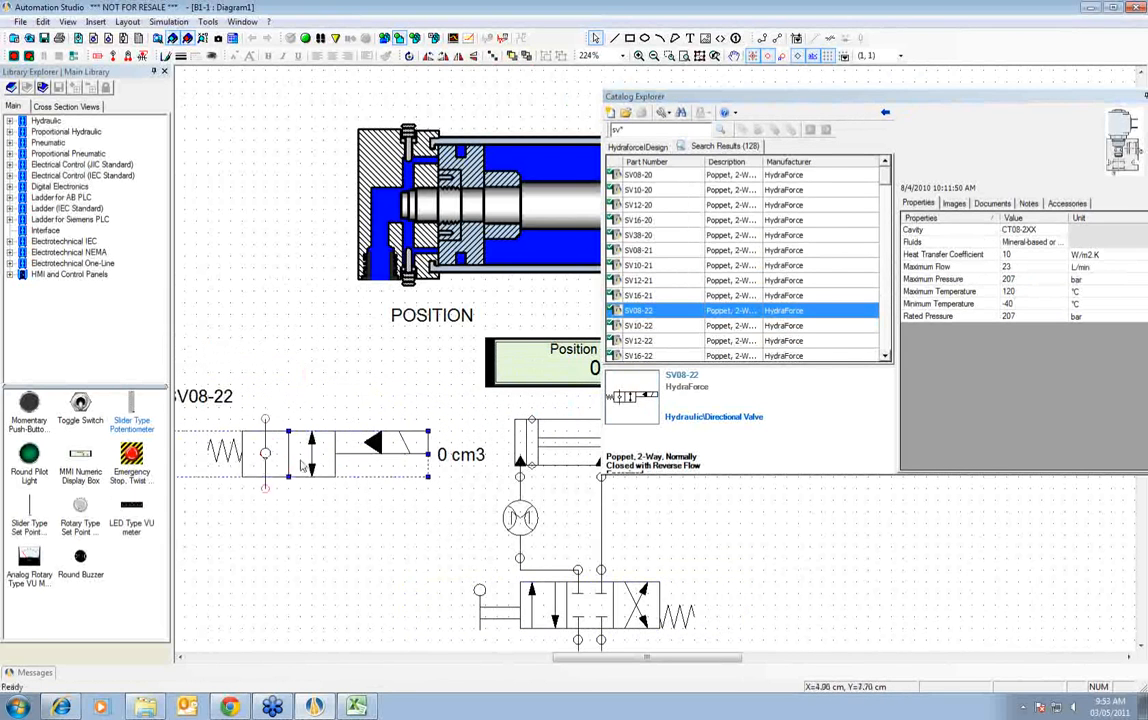
- Inspect the placed SV08-22 valve's builder settings and its spring return and pilot data, and close its properties
{"action": "double_click", "coordinate": [300, 464]}
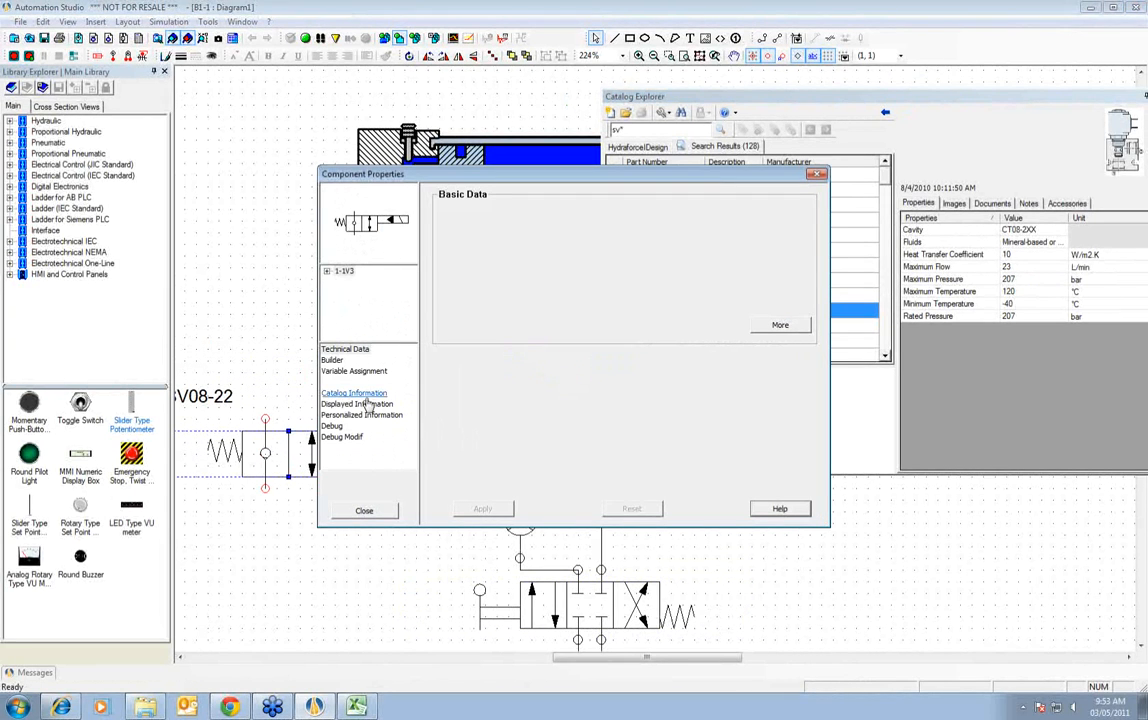
{"action": "left_click", "coordinate": [332, 360]}
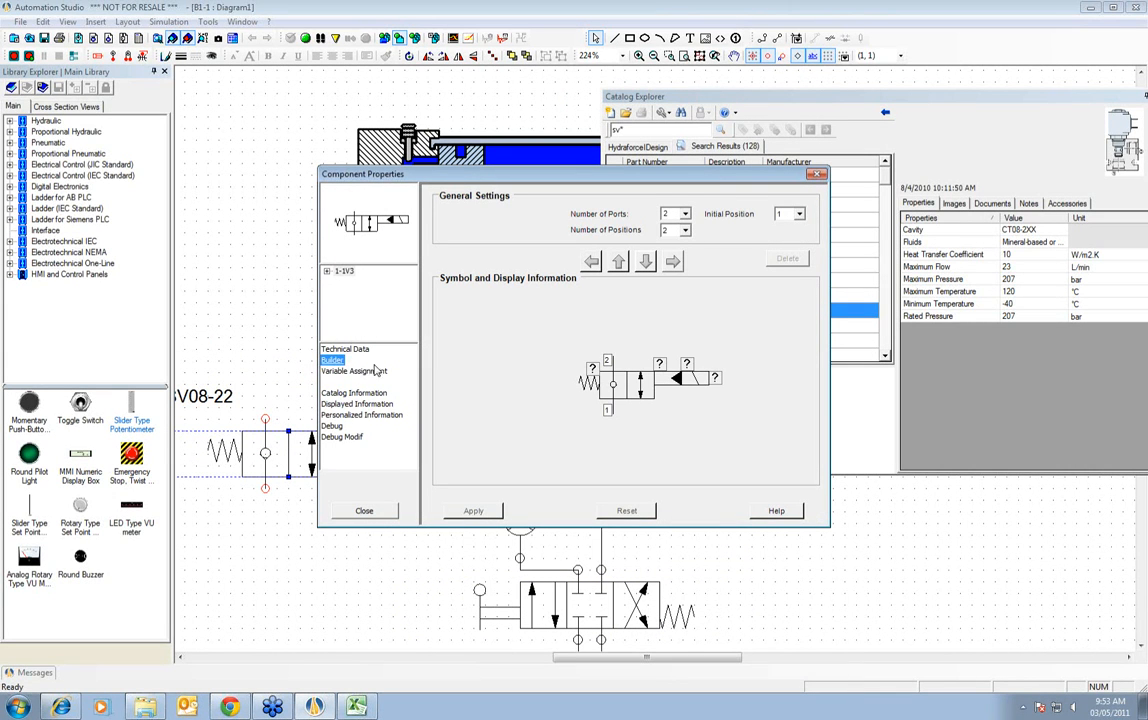
{"action": "left_click", "coordinate": [326, 271]}
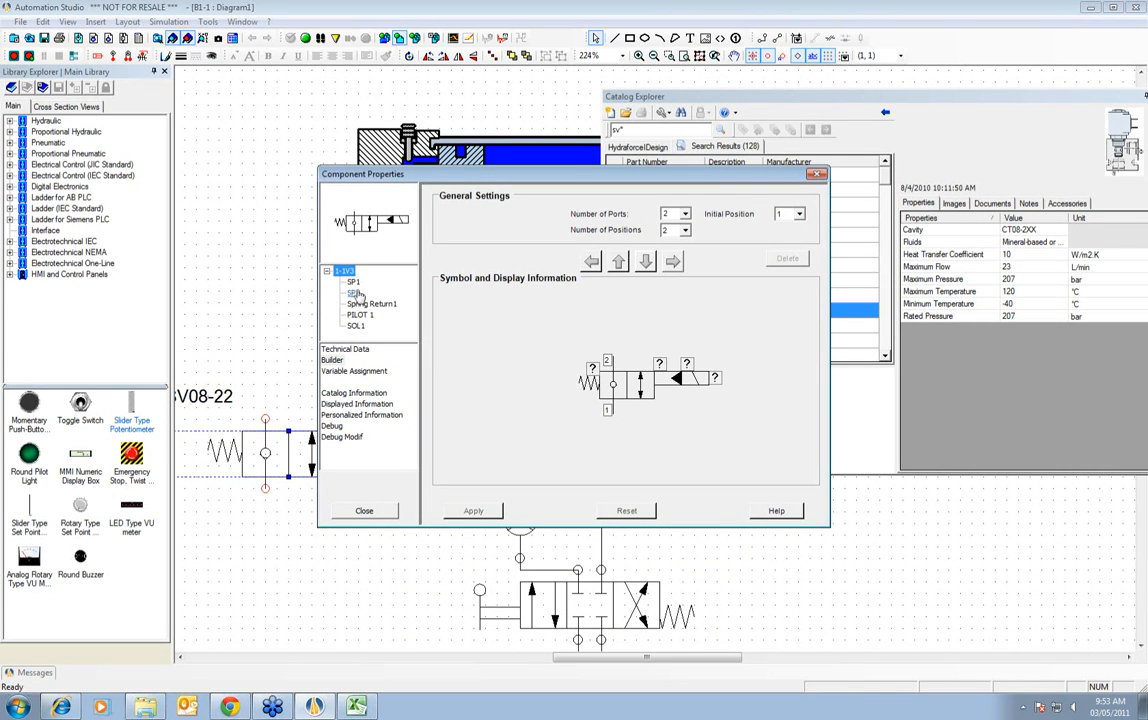
{"action": "left_click", "coordinate": [370, 303]}
{"action": "left_click", "coordinate": [357, 315]}
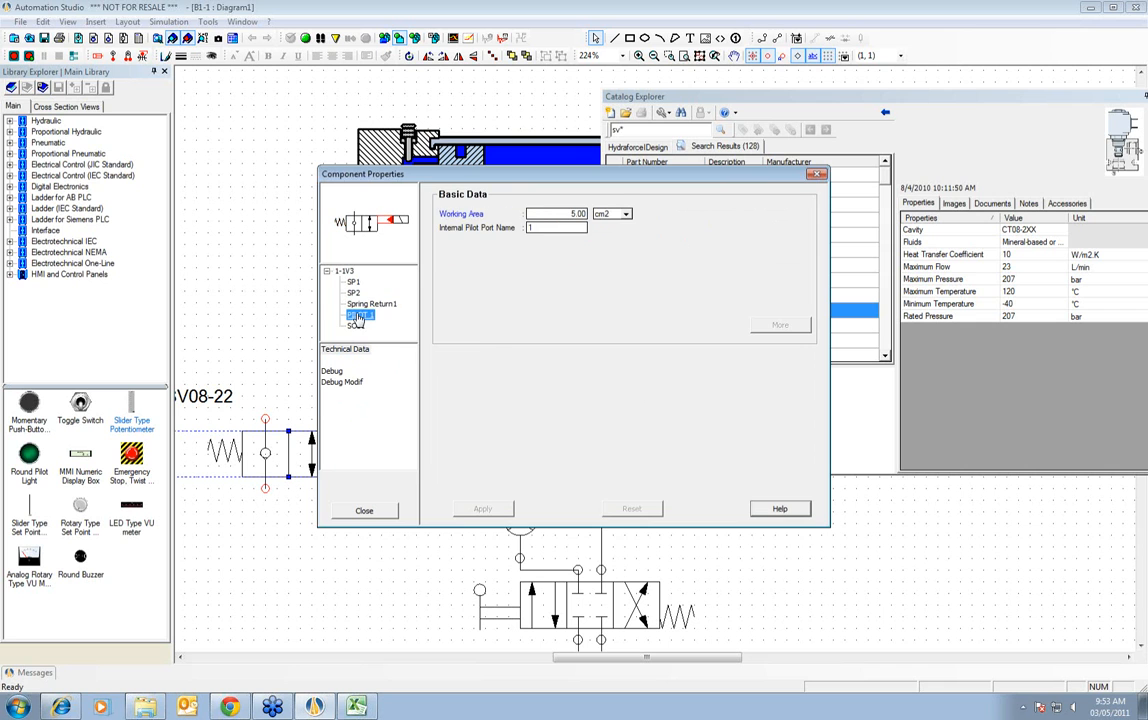
{"action": "left_click", "coordinate": [366, 509]}
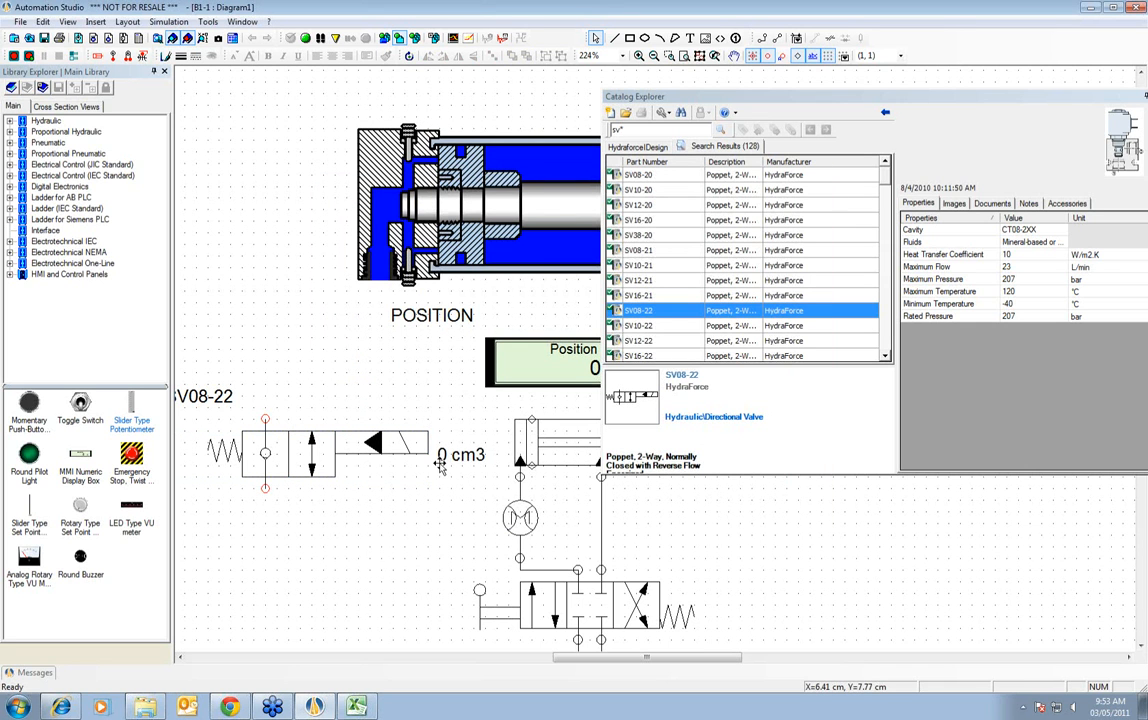
- Open the SV08-22_001.prx test bench from the valve's catalog documents, and exit without saving the project
{"action": "left_click_drag", "start_coordinate": [789, 100], "coordinate": [487, 108]}
{"action": "left_click", "coordinate": [688, 212]}
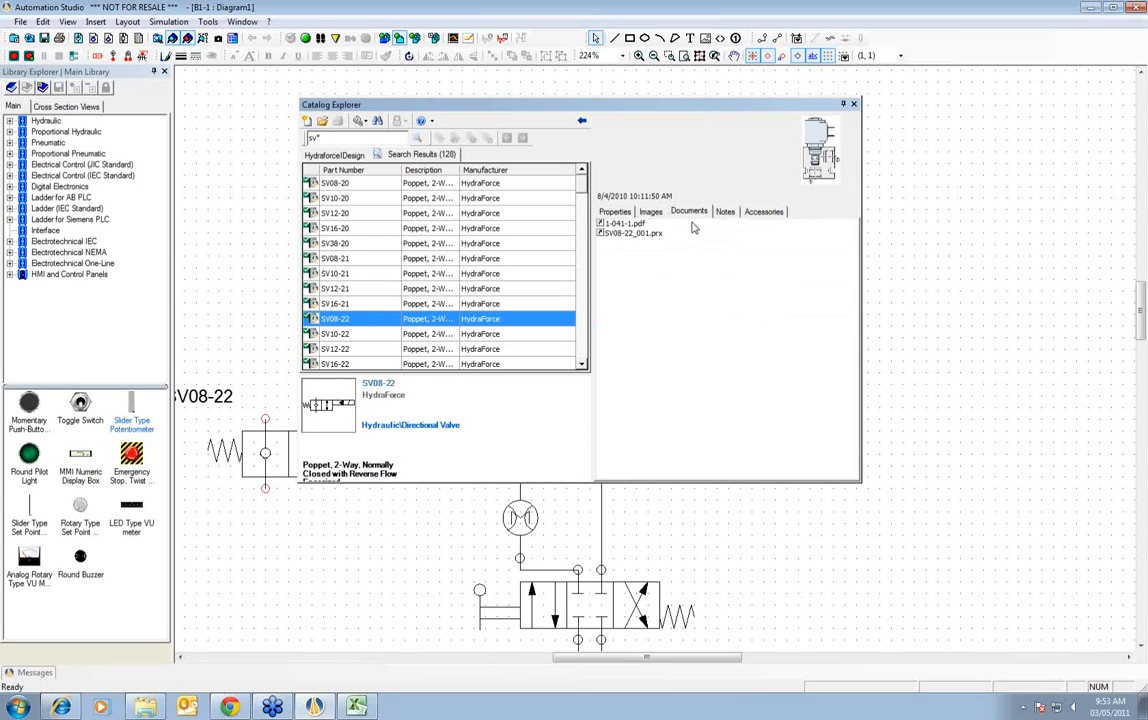
{"action": "left_click", "coordinate": [631, 235]}
{"action": "double_click", "coordinate": [647, 235]}
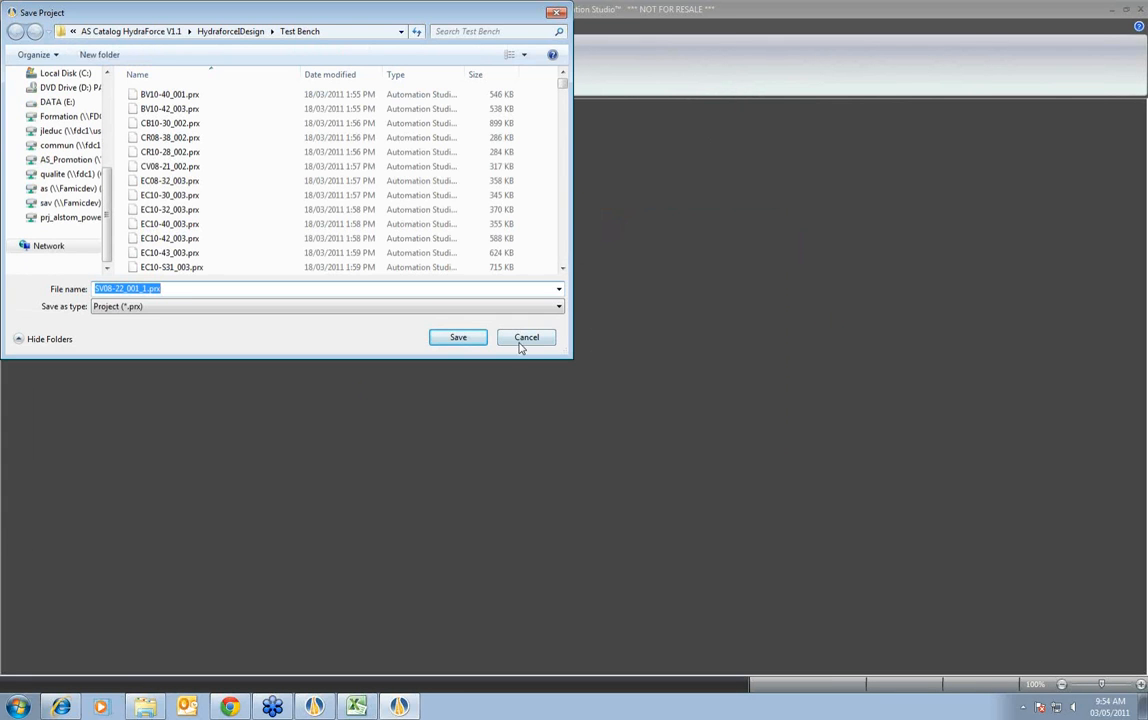
{"action": "left_click", "coordinate": [517, 341]}
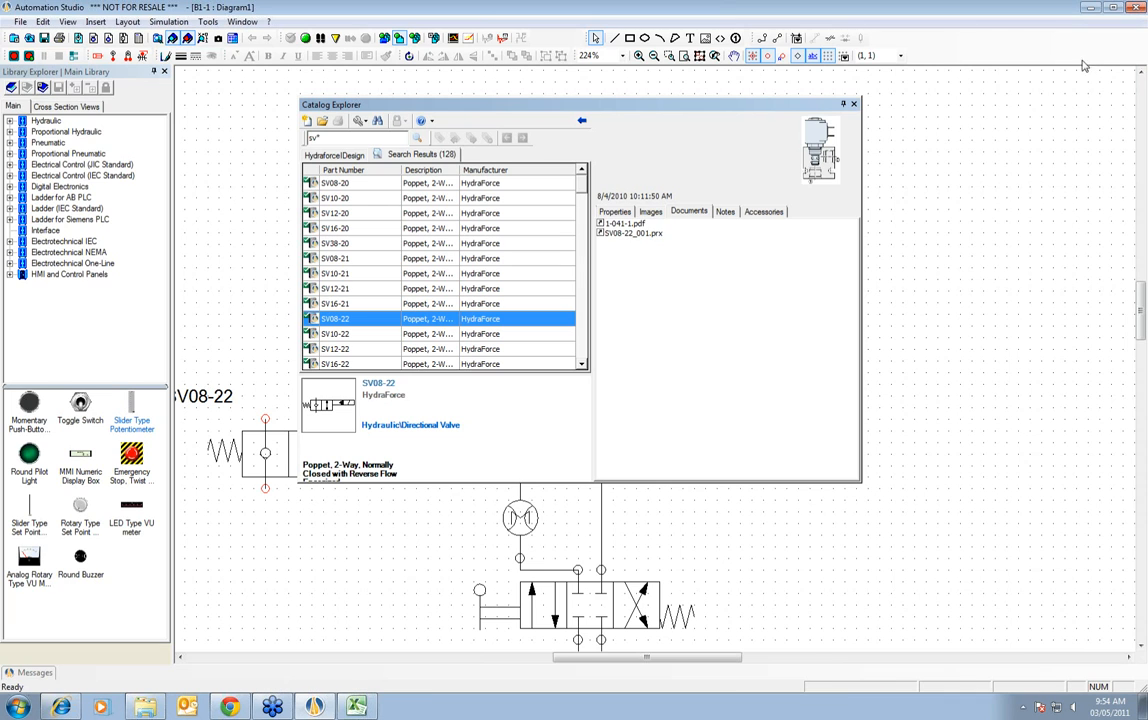
{"action": "left_click", "coordinate": [624, 234]}
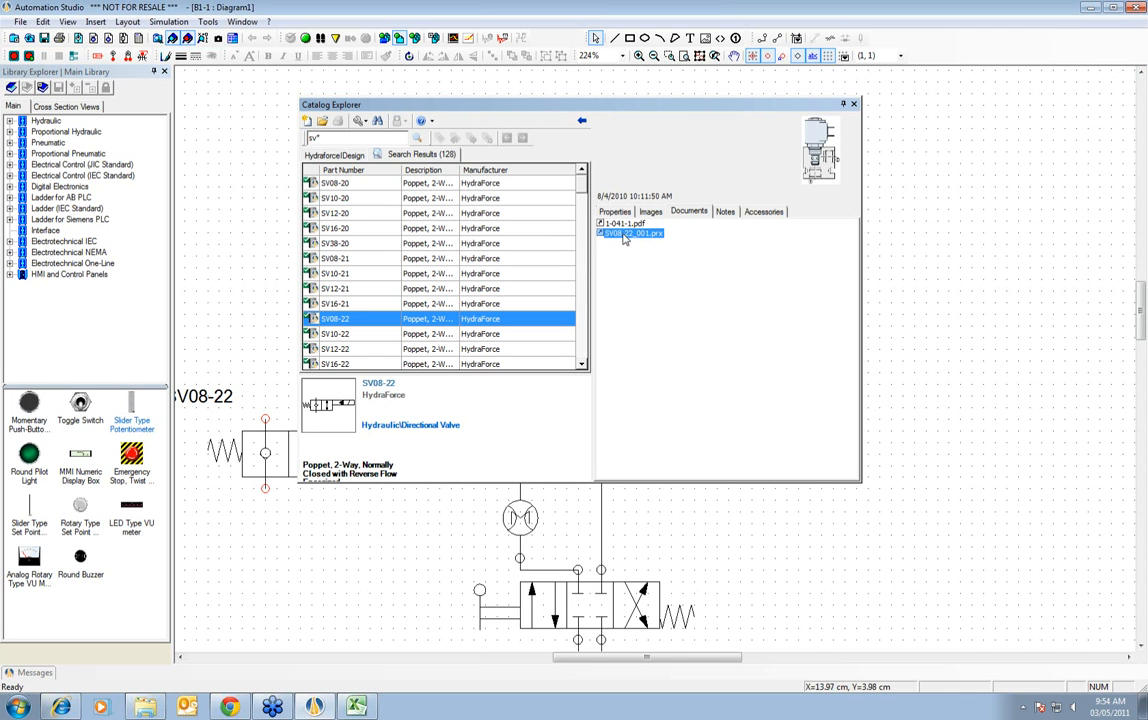
{"action": "left_click", "coordinate": [621, 293]}
- Locate SV08-22 in the HydraforceIDesign tree and show the properties of the neighbouring SV12-22 valve
{"action": "double_click", "coordinate": [341, 320]}
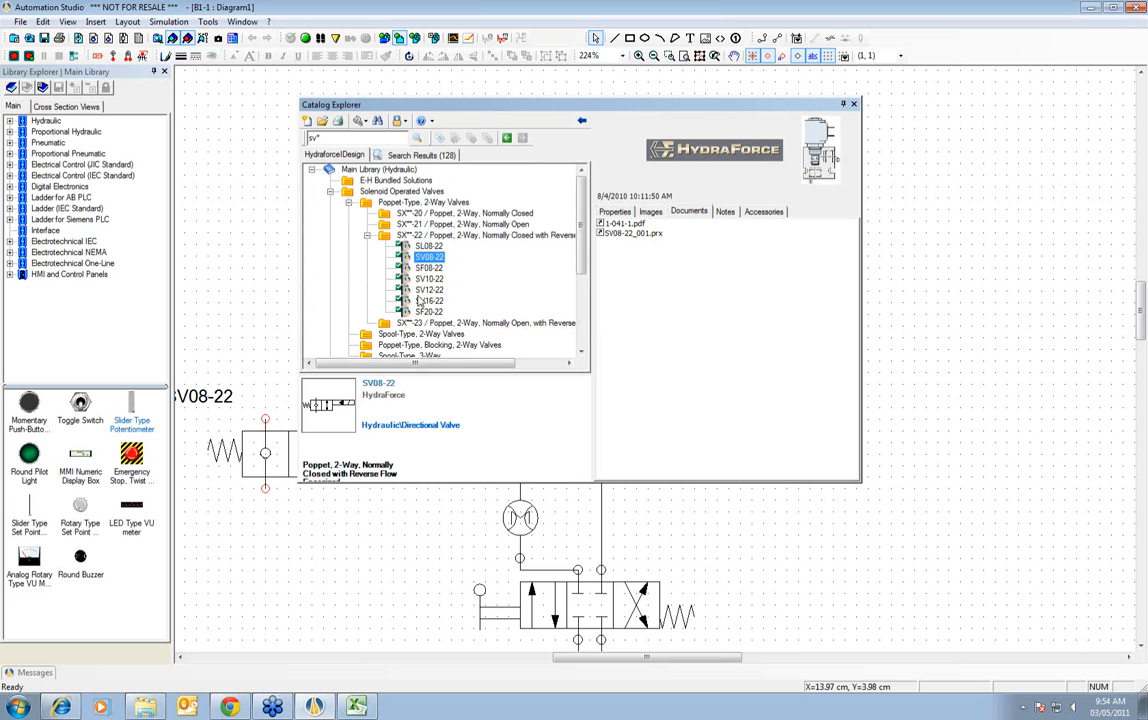
{"action": "left_click", "coordinate": [429, 290]}
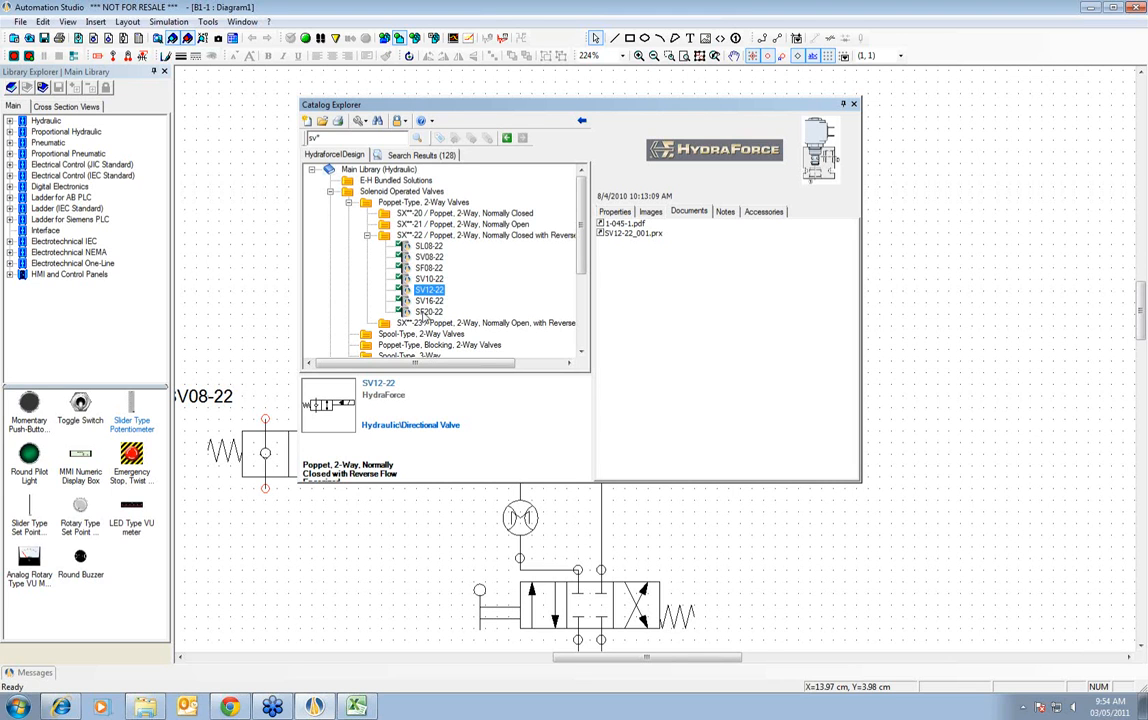
{"action": "left_click", "coordinate": [622, 213]}
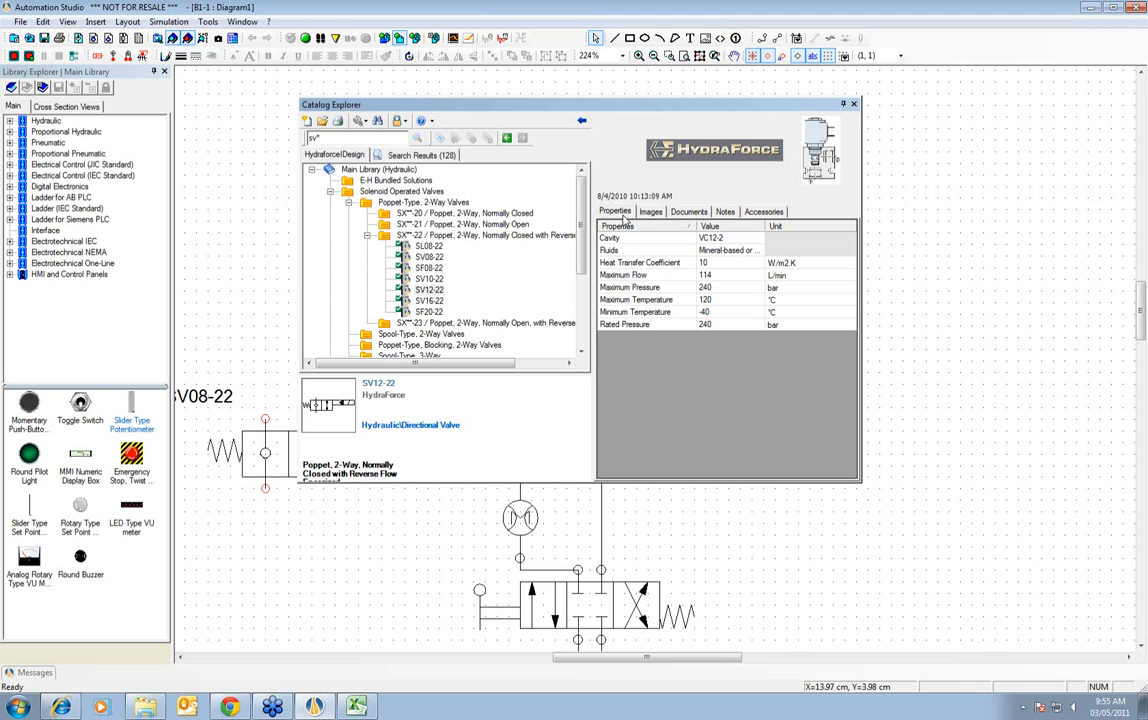
- Expand Spool-Type, 4-Way, 2-Position Valves and its SV**-41 folder in the catalog tree
{"action": "scroll", "coordinate": [587, 268], "scroll_direction": "down", "scroll_amount": 3}
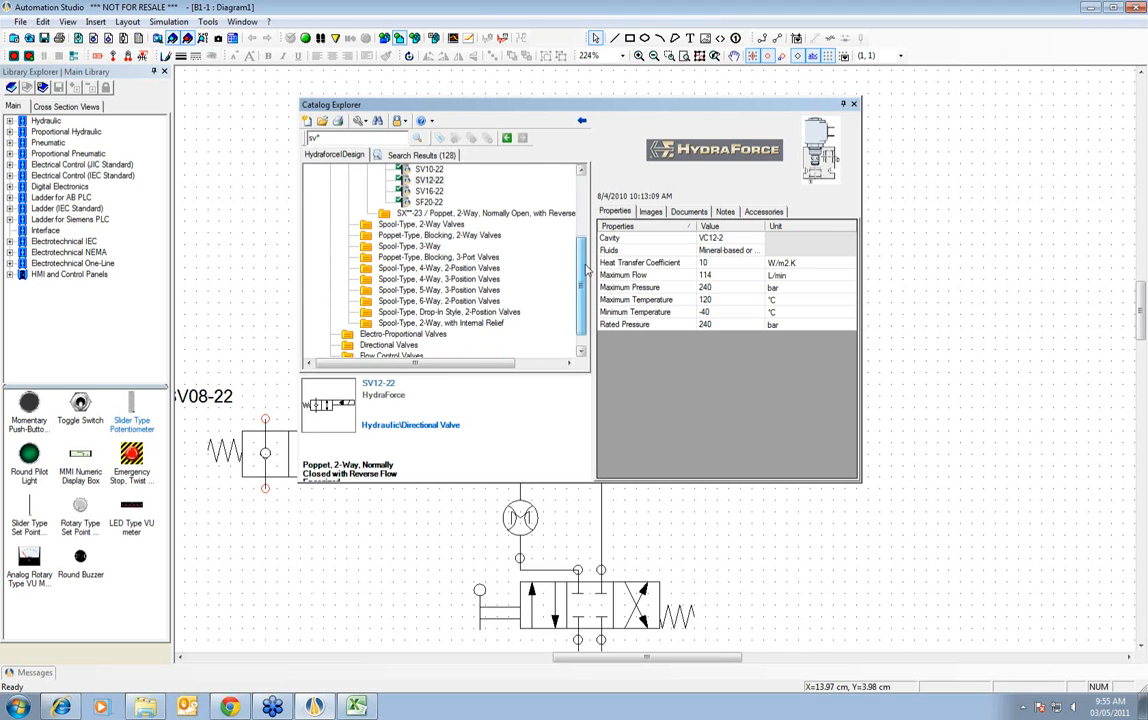
{"action": "double_click", "coordinate": [366, 268]}
{"action": "double_click", "coordinate": [390, 290]}
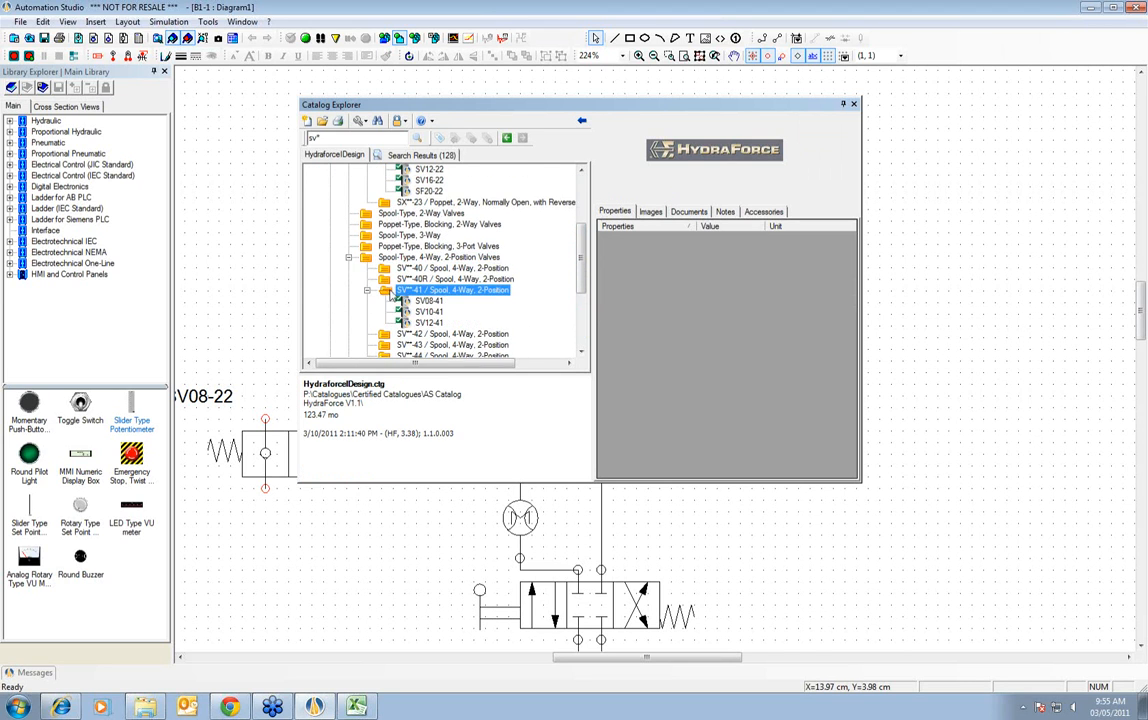
- Expand the SV**-40 / Spool, 4-Way, 2-Position folder and show the properties of the SF20-22 valve
{"action": "double_click", "coordinate": [386, 268]}
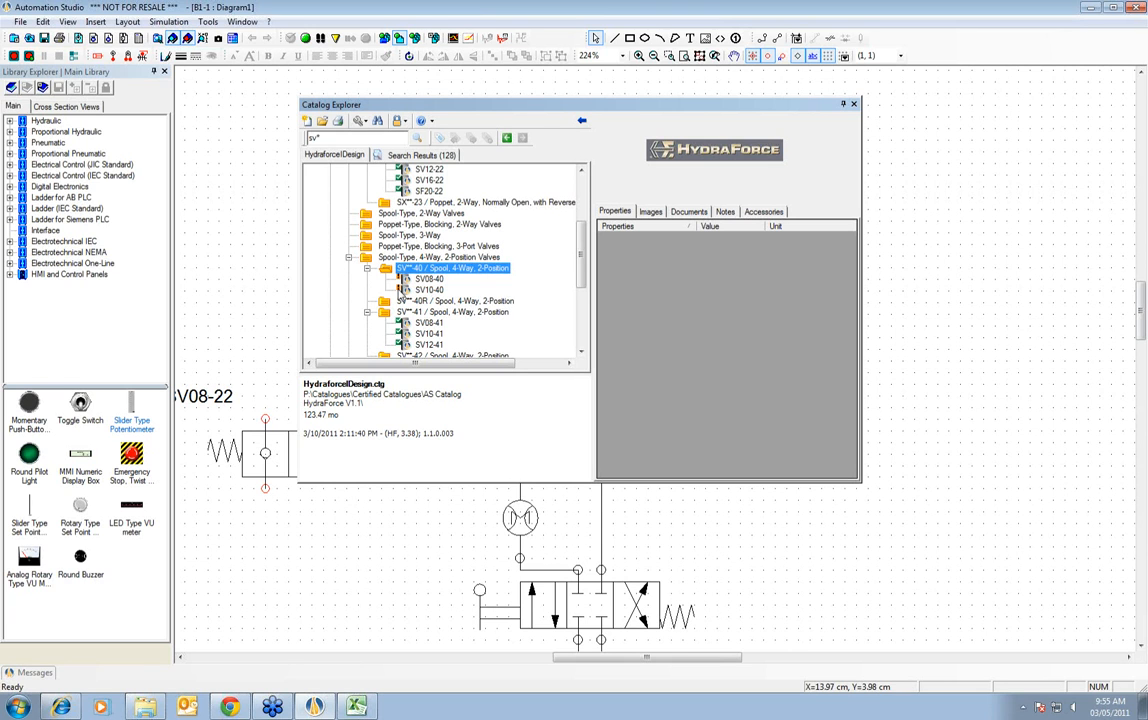
{"action": "left_click", "coordinate": [407, 191]}
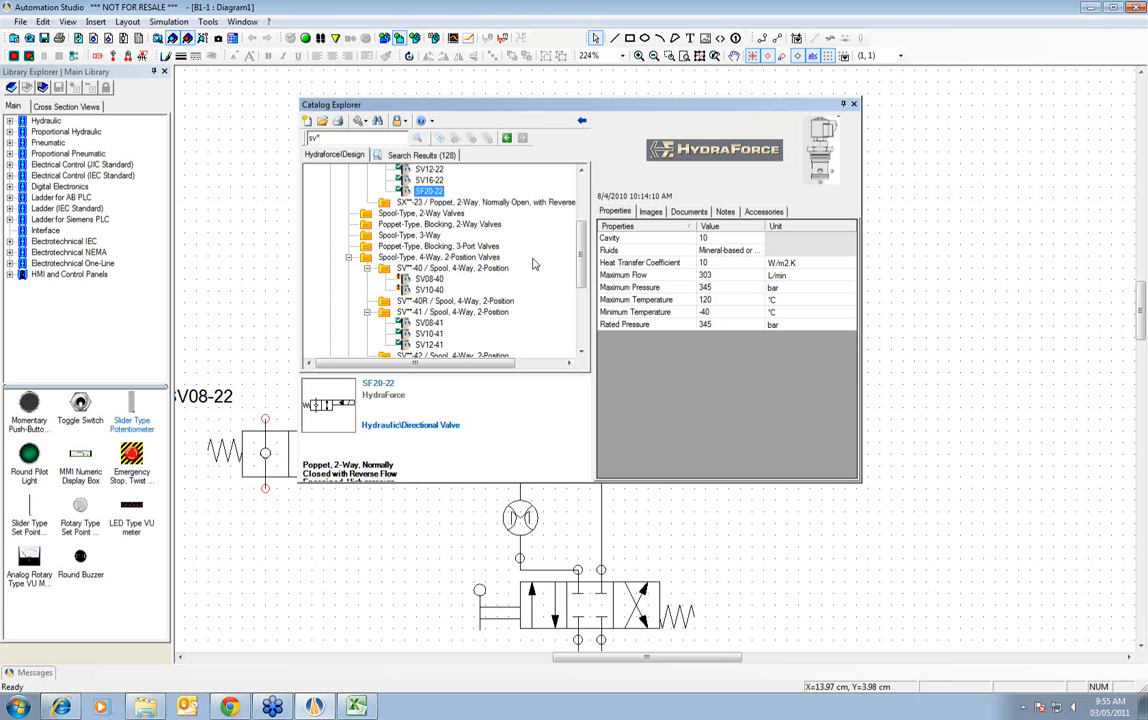
- Expand Spool-Type, 5-Way, 3-Position Valves and list the models in its SV**-57D, SV**-58C and SV**-58D folders
{"action": "scroll", "coordinate": [524, 230], "scroll_direction": "down", "scroll_amount": 5}
{"action": "left_click", "coordinate": [405, 270]}
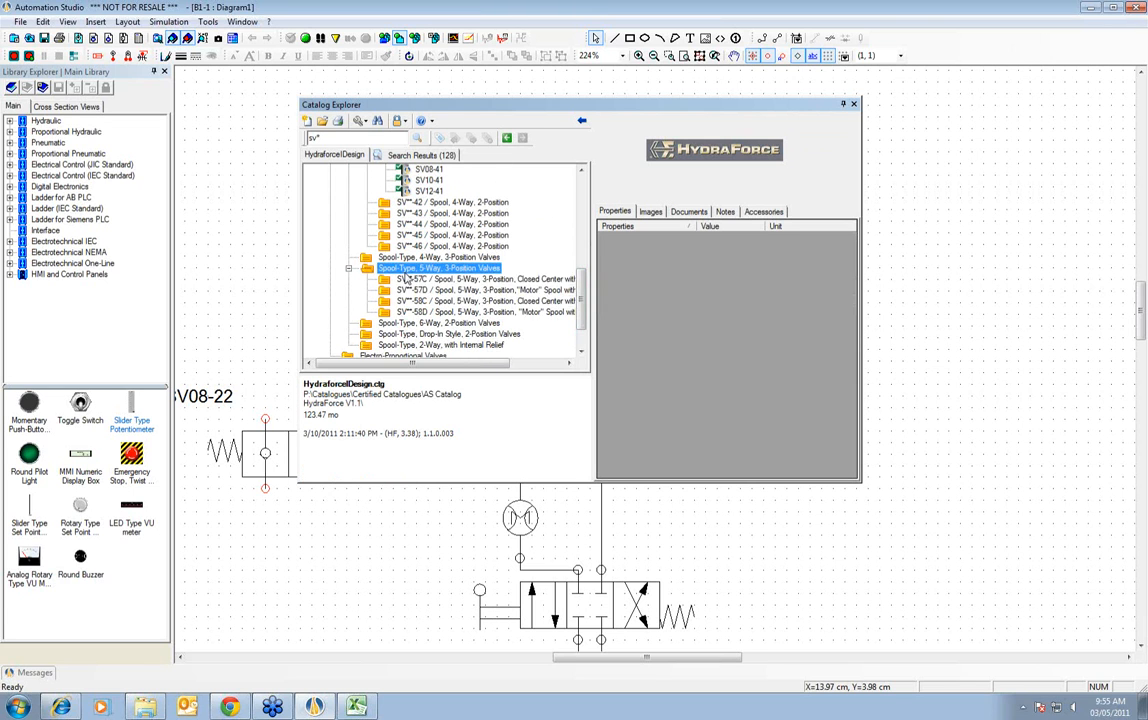
{"action": "double_click", "coordinate": [410, 290]}
{"action": "double_click", "coordinate": [413, 312]}
{"action": "double_click", "coordinate": [416, 334]}
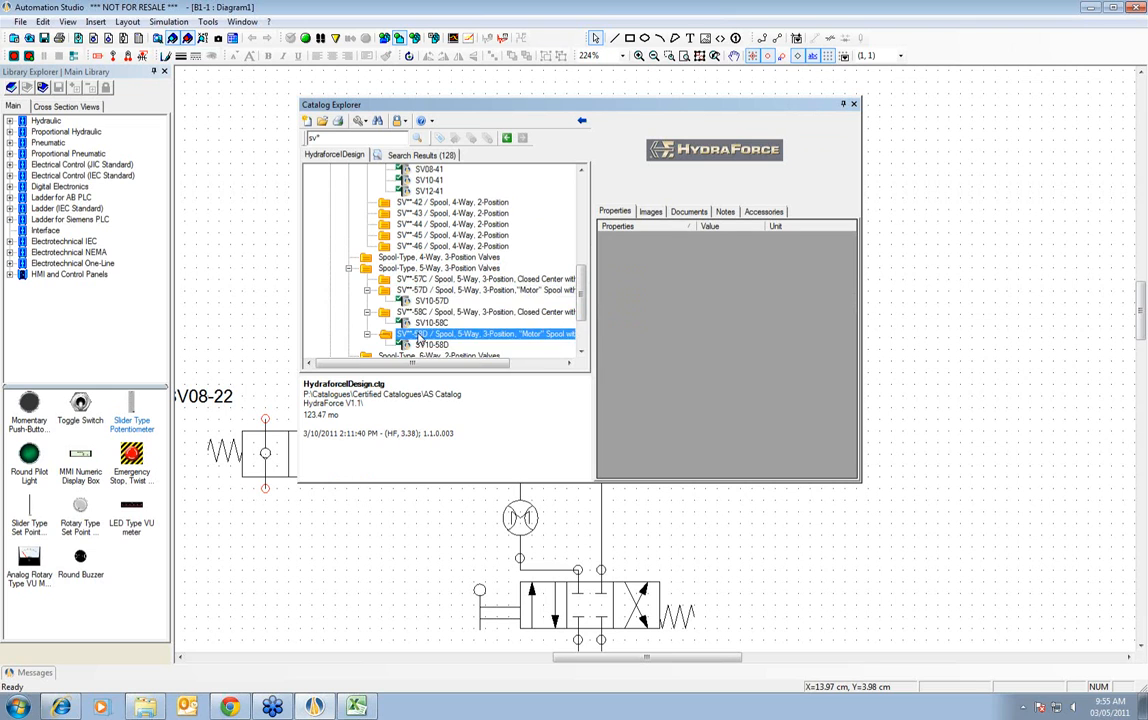
- Expand Electro-Proportional Valves down to the PV**-31 bypass folder under Proportional Flow Control Valves, 3-Way
{"action": "scroll", "coordinate": [390, 330], "scroll_direction": "down", "scroll_amount": 2}
{"action": "double_click", "coordinate": [375, 319]}
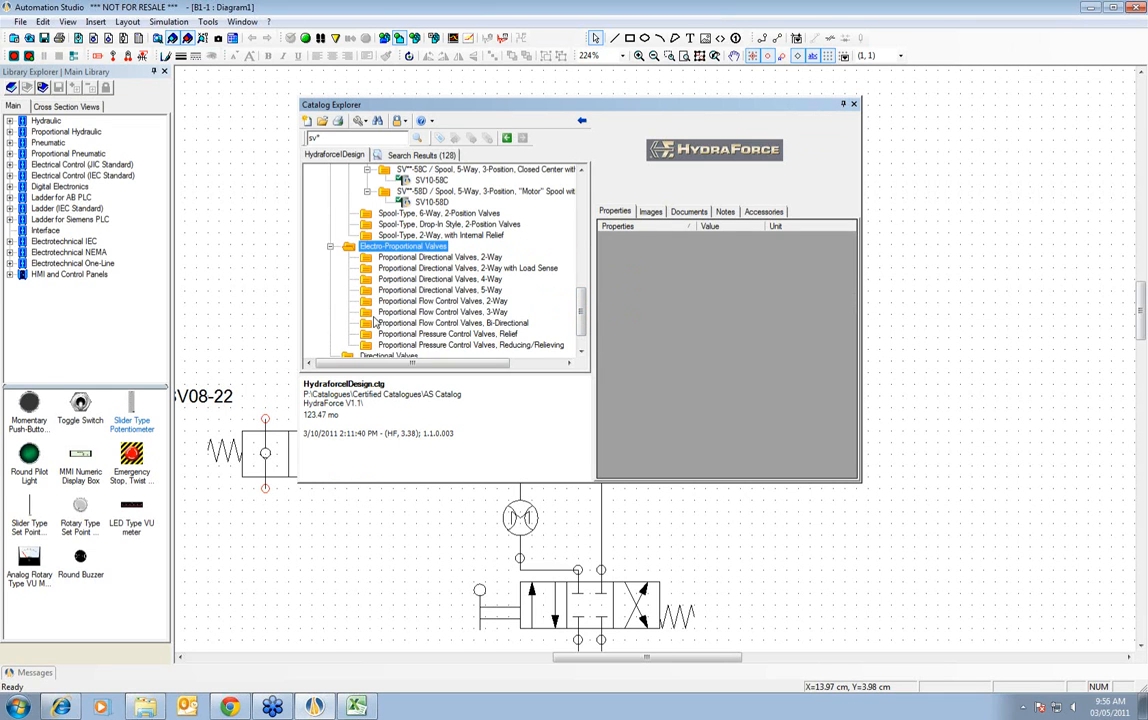
{"action": "double_click", "coordinate": [388, 313]}
{"action": "double_click", "coordinate": [428, 324]}
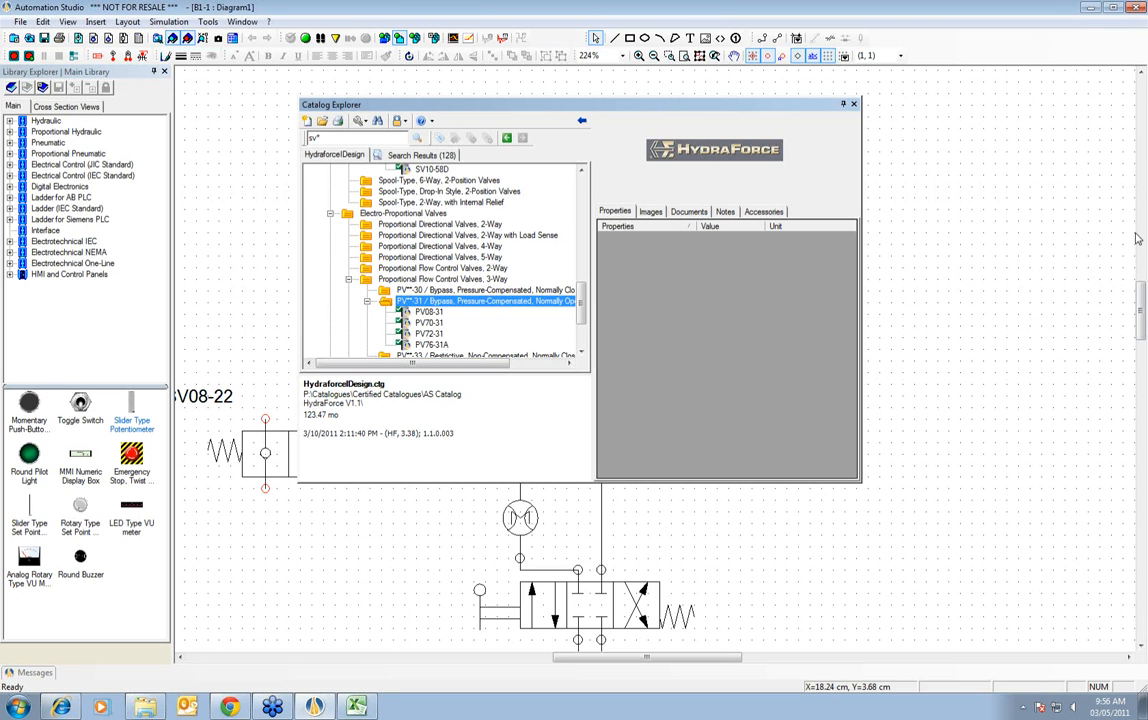
{"action": "left_click", "coordinate": [1139, 84]}
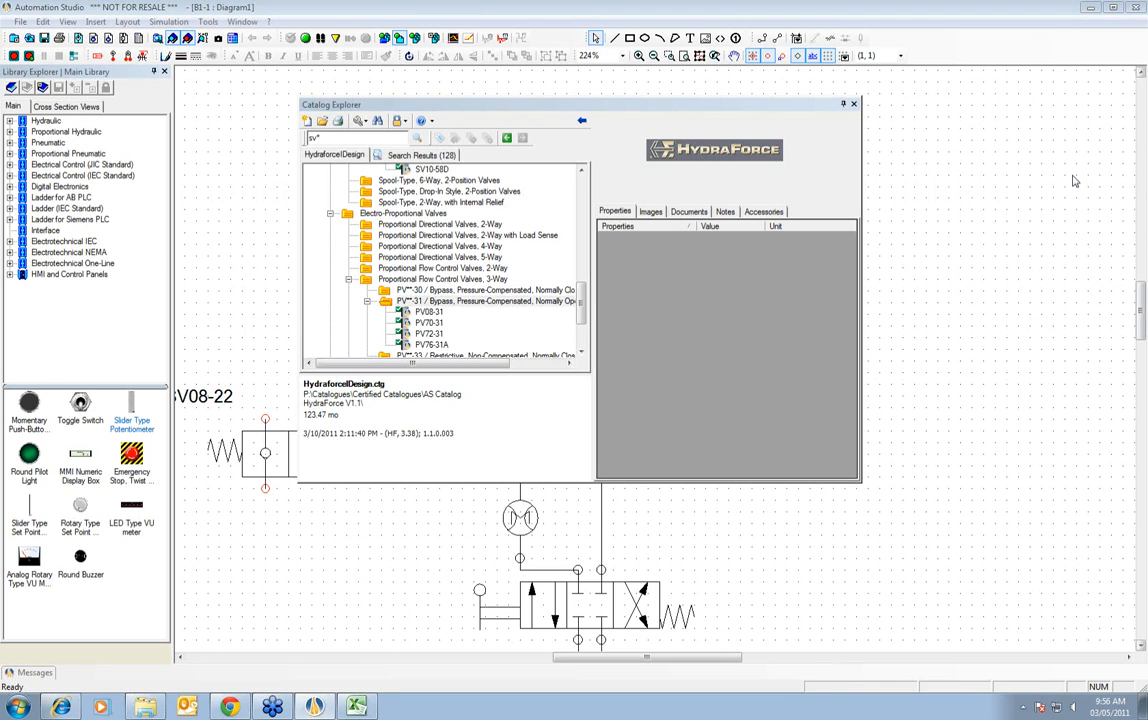